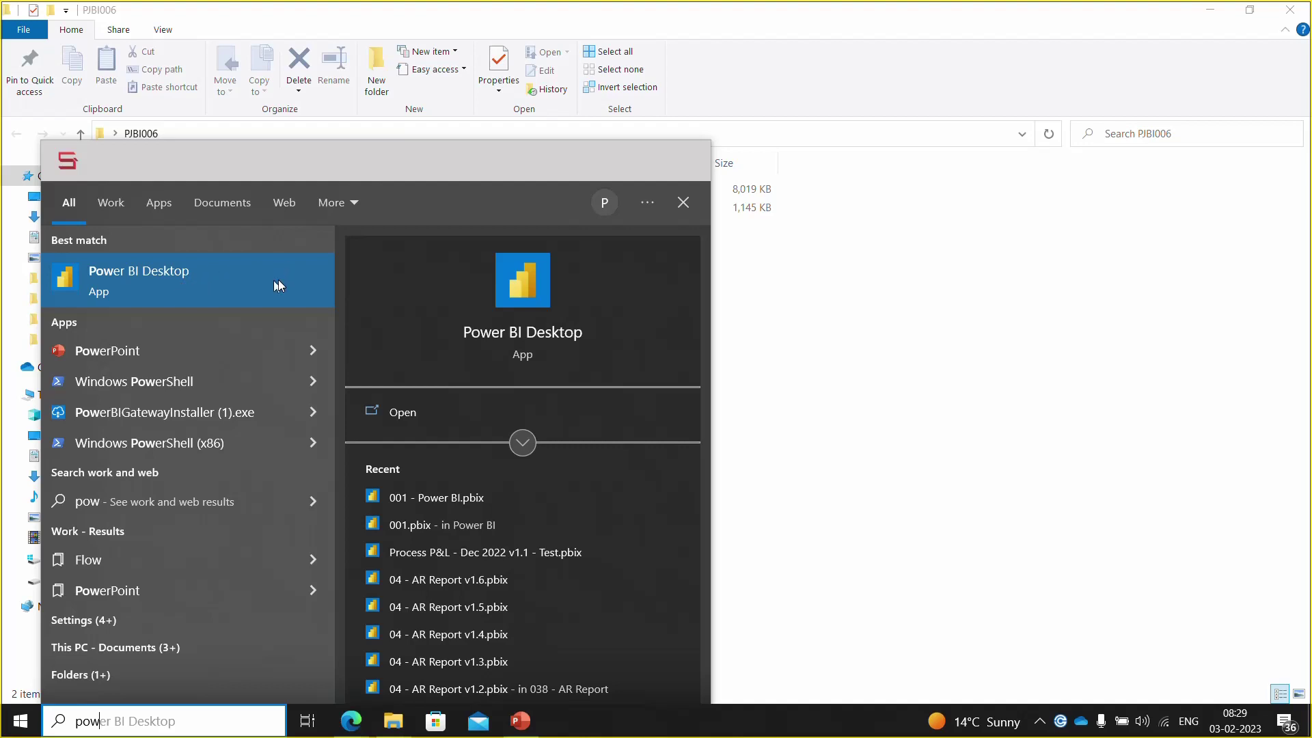
- Search Windows for "pow" and launch Power BI Desktop
key("Escape")
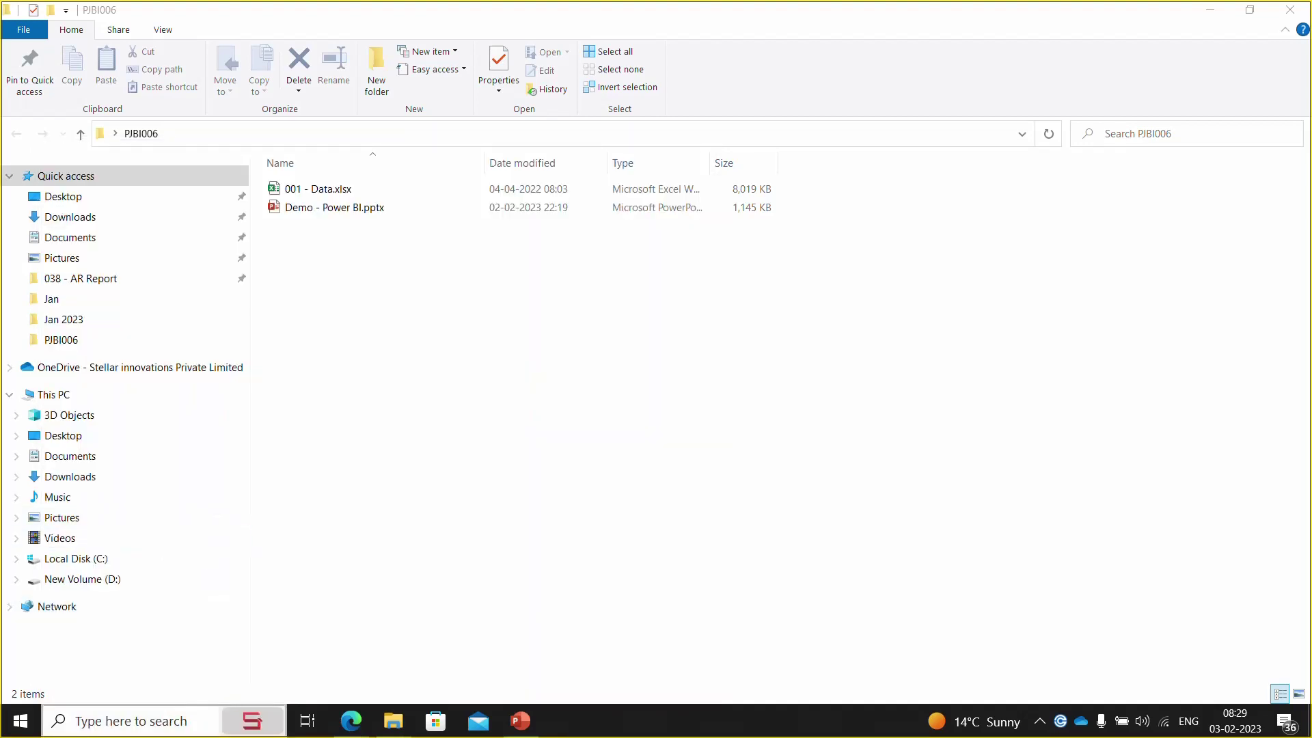
left_click(164, 722)
type("pow")
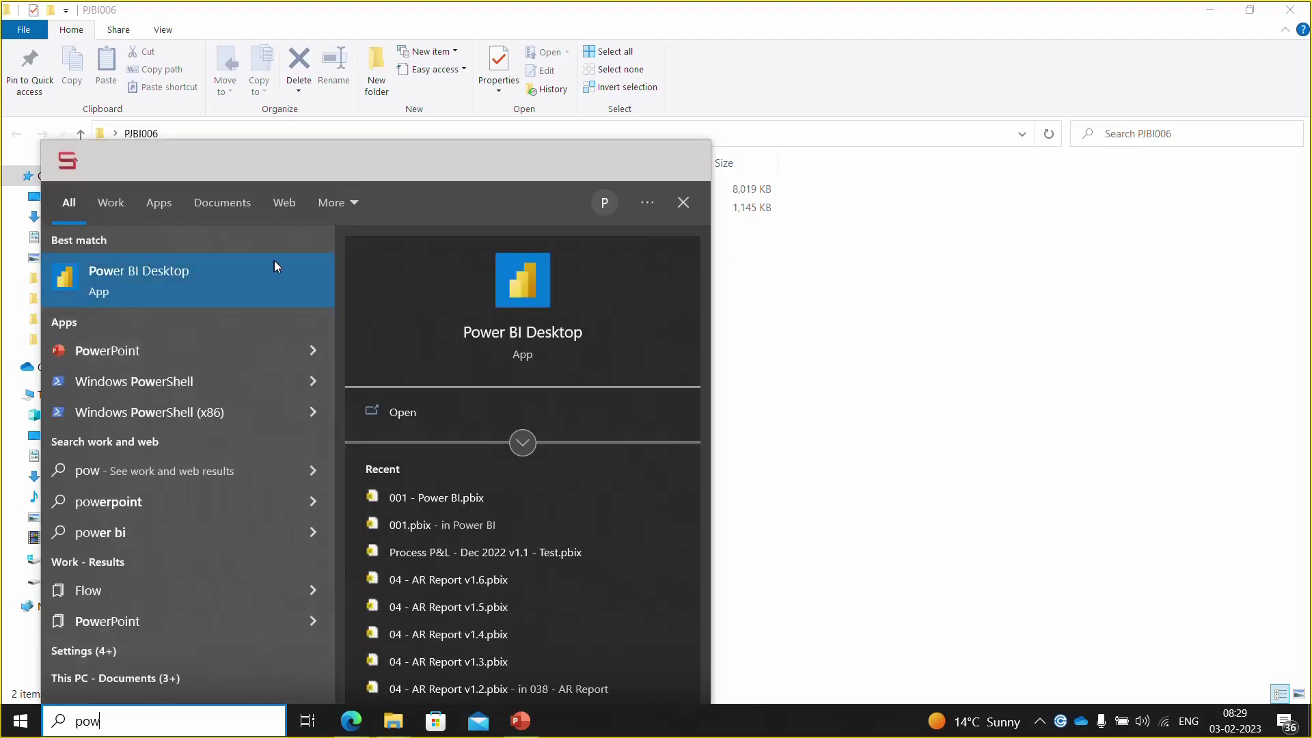
left_click(213, 278)
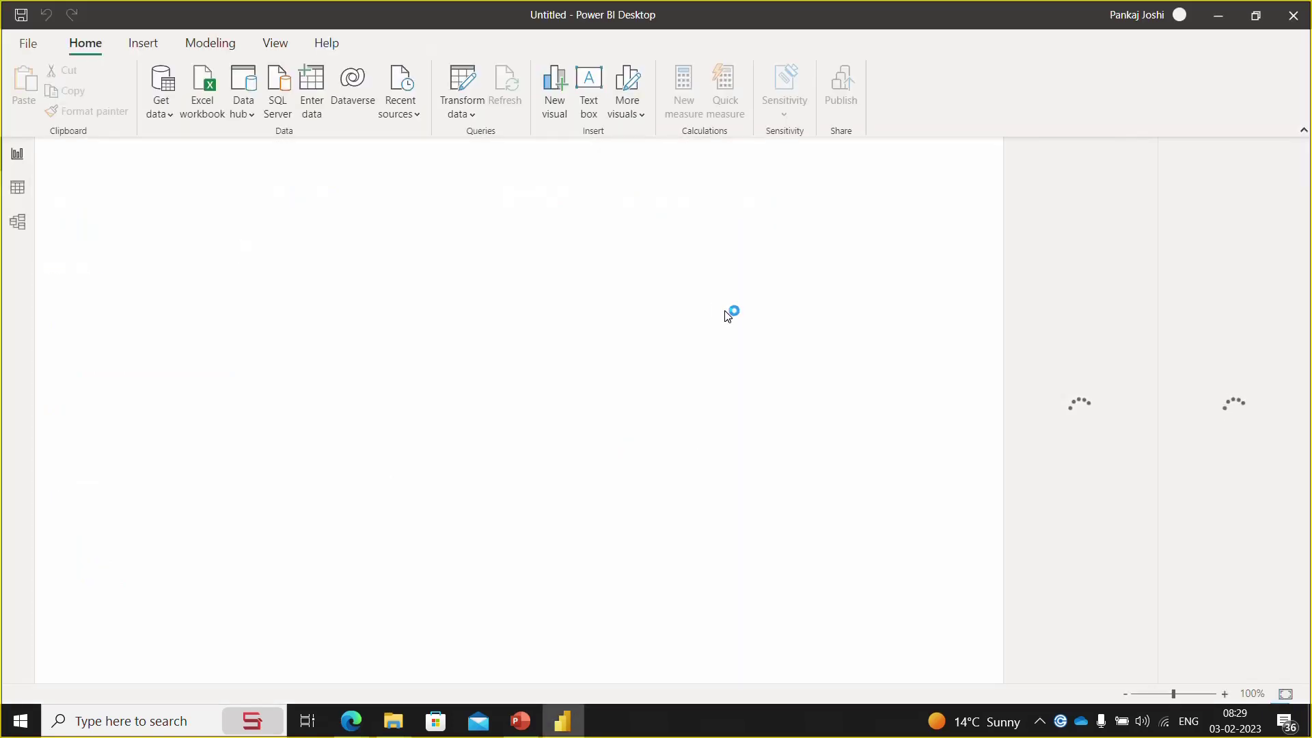
key("alt+Tab")
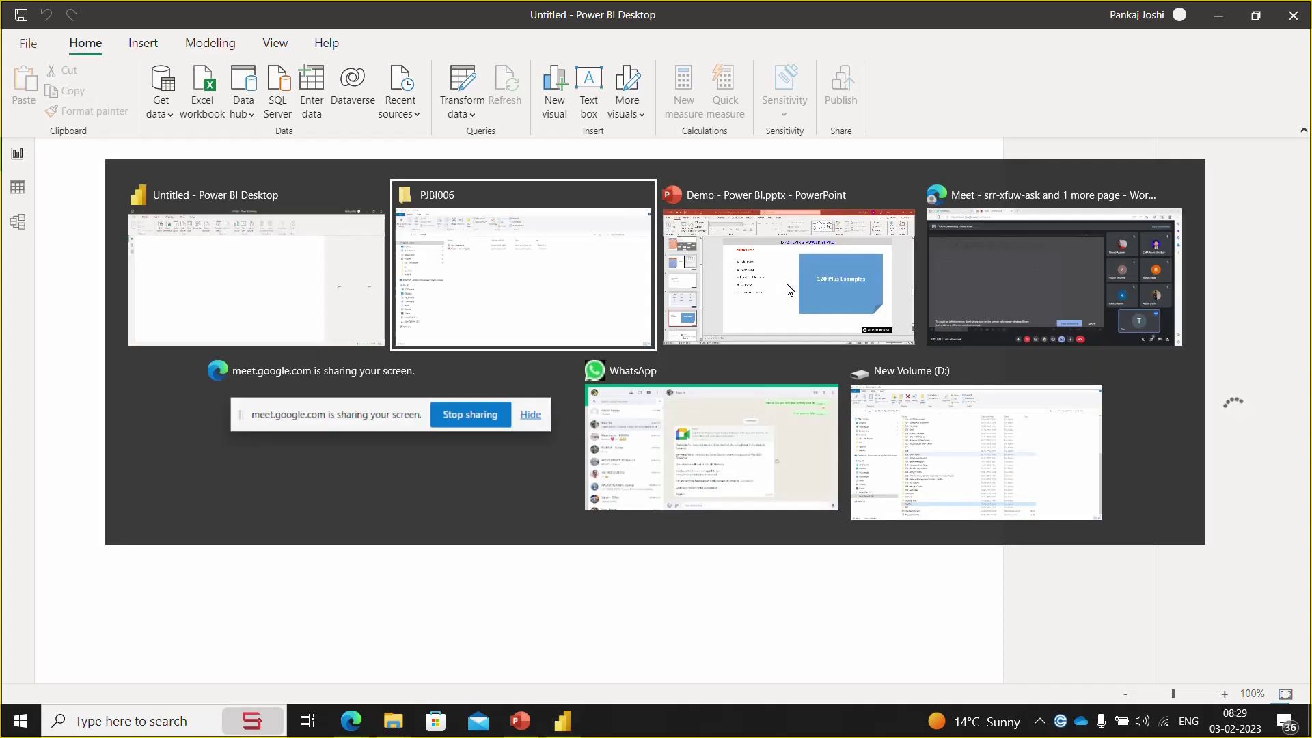
key("alt+Tab")
key("alt+Tab")
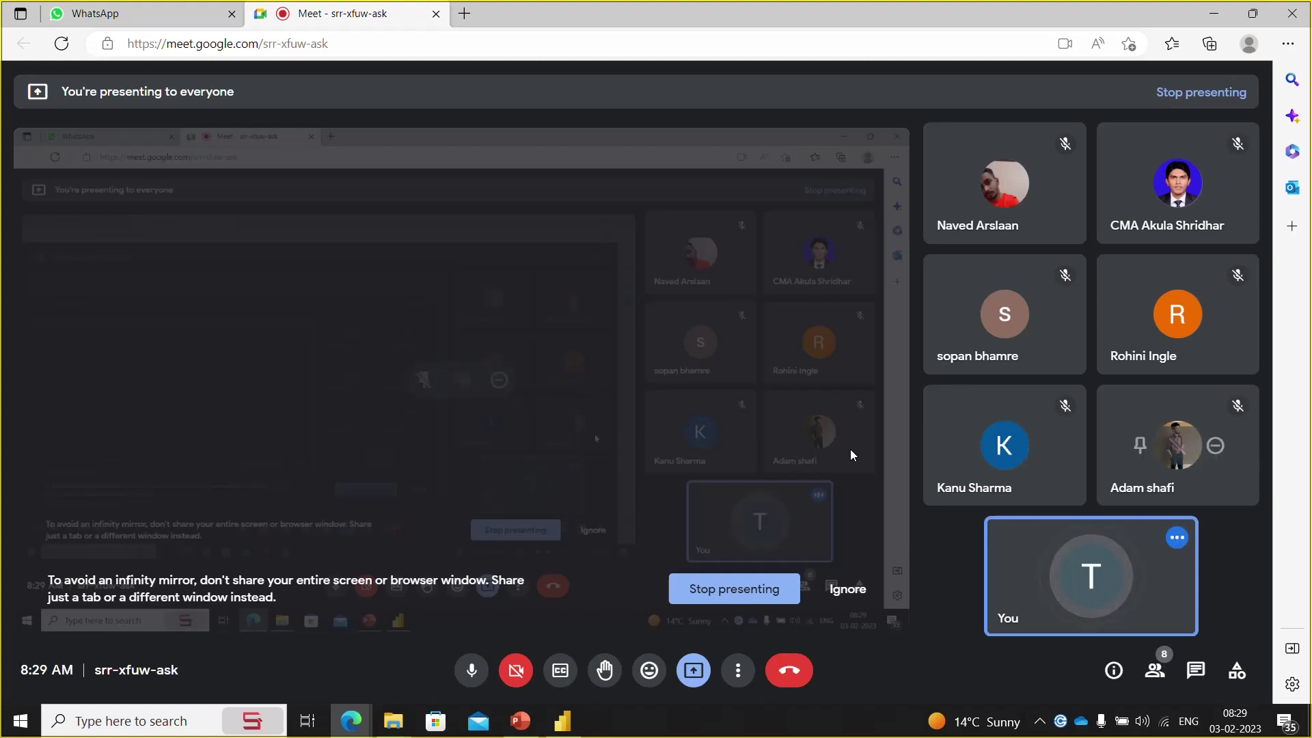
key("alt+Tab")
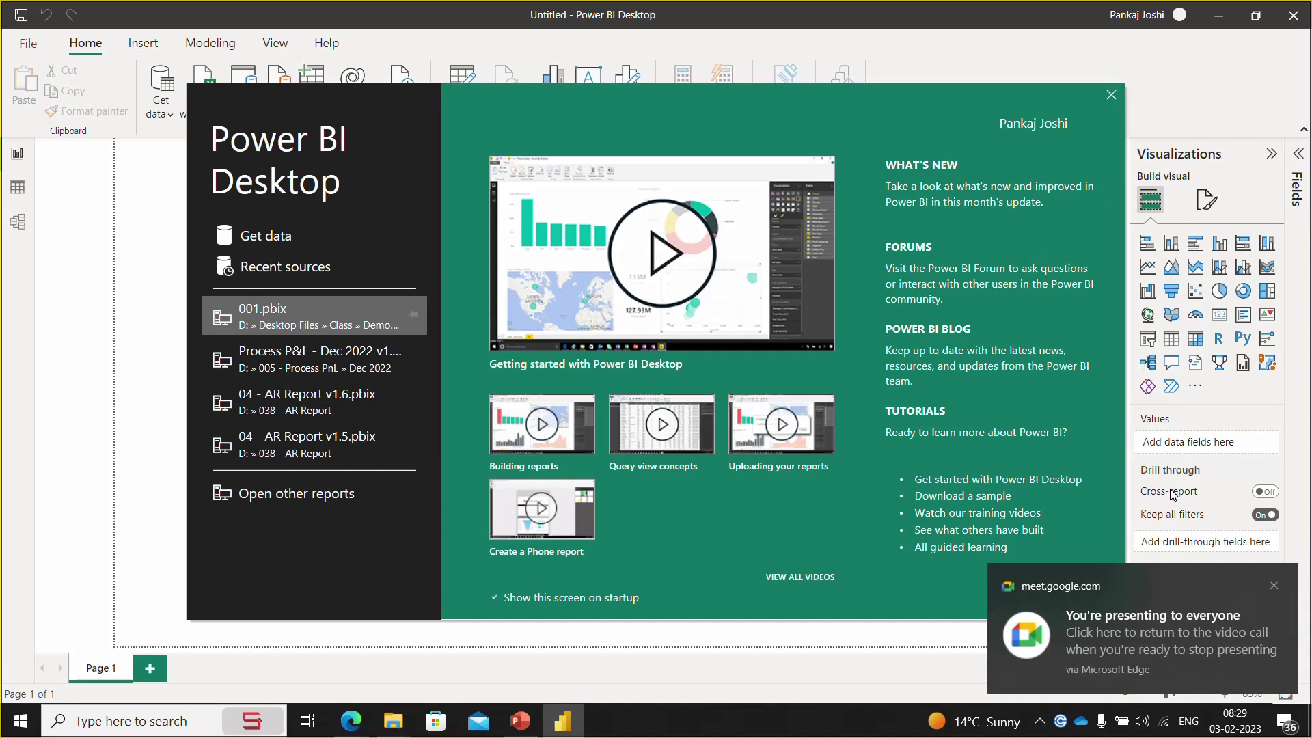
- Dismiss the meeting notification and the startup screen, and look through the Insert and Modeling commands
left_click(1273, 585)
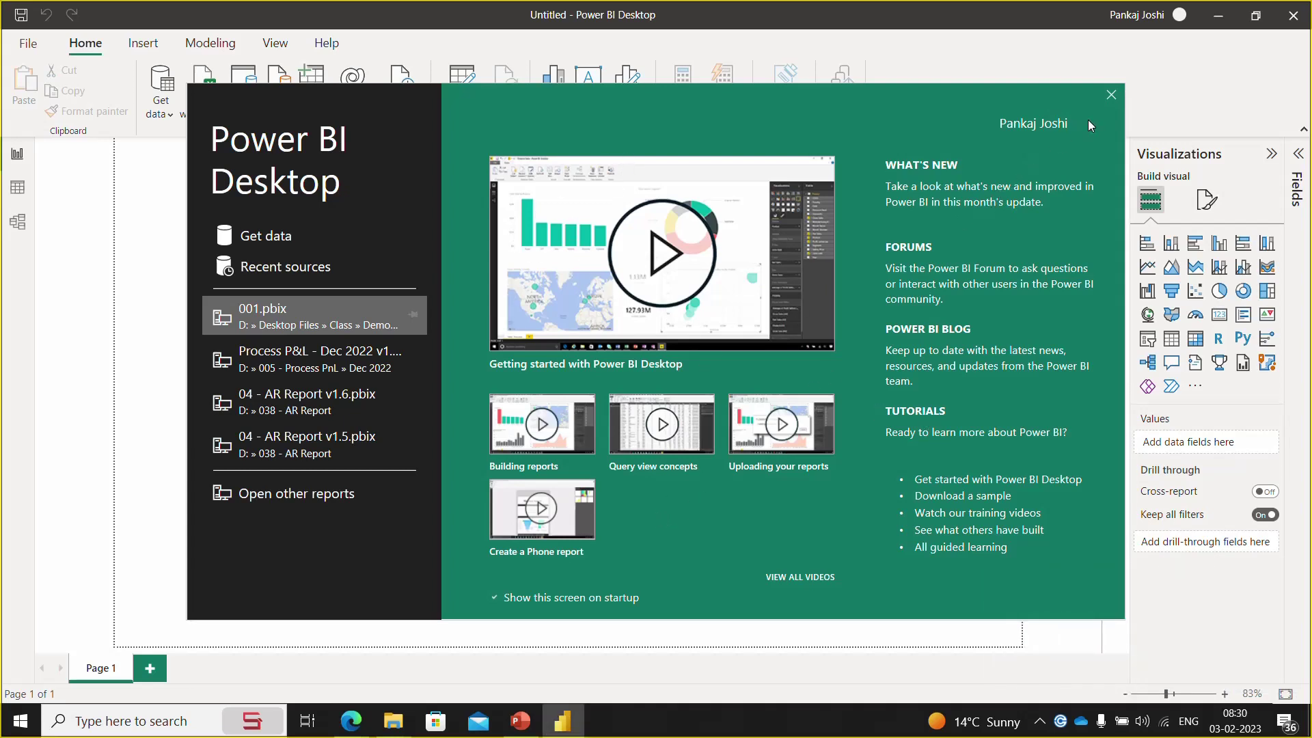
left_click(1111, 96)
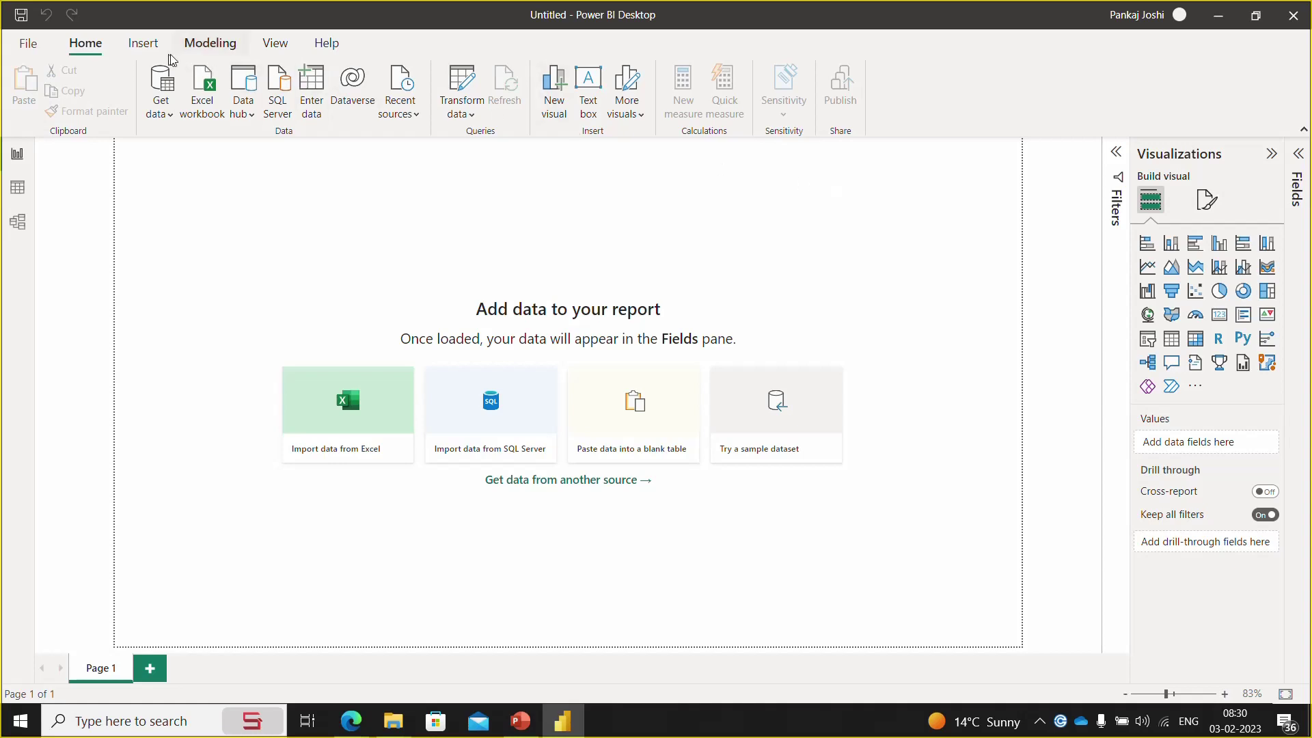
left_click(145, 44)
left_click(215, 42)
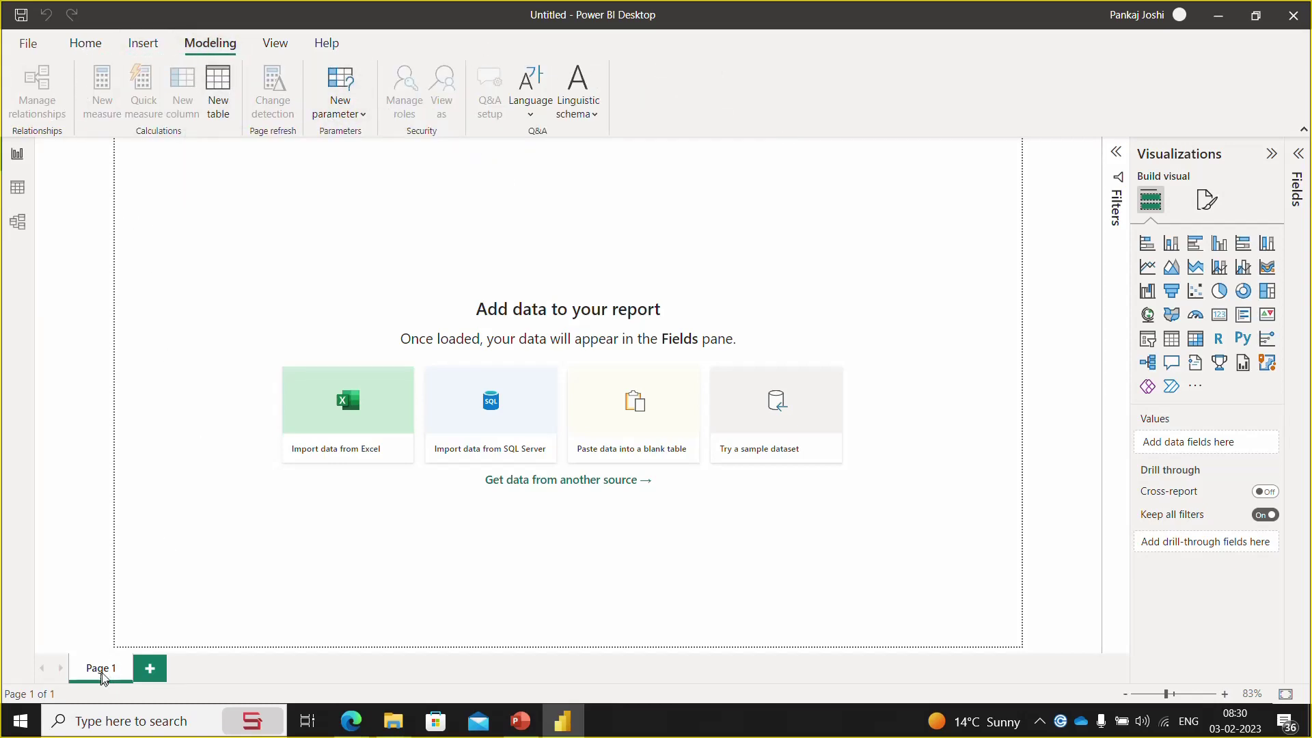
- Add three new pages to the blank report
left_click(145, 678)
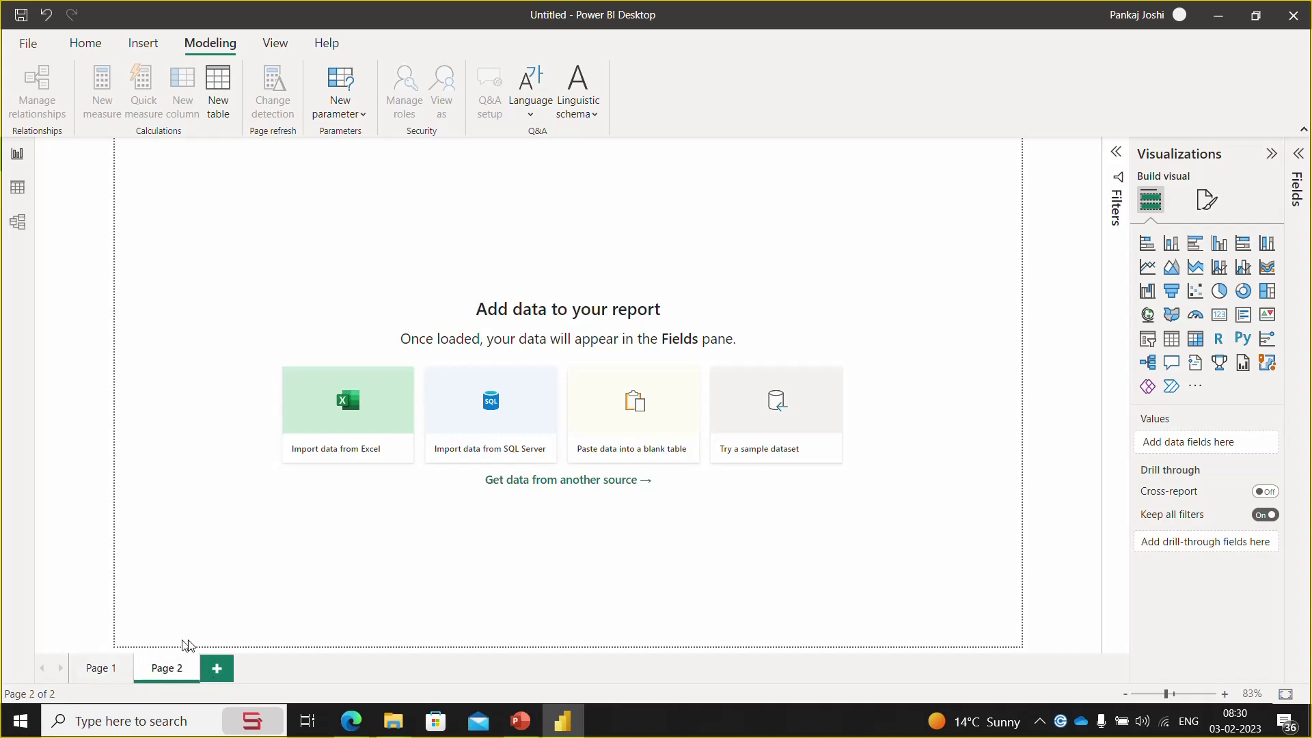
left_click(213, 669)
left_click(285, 677)
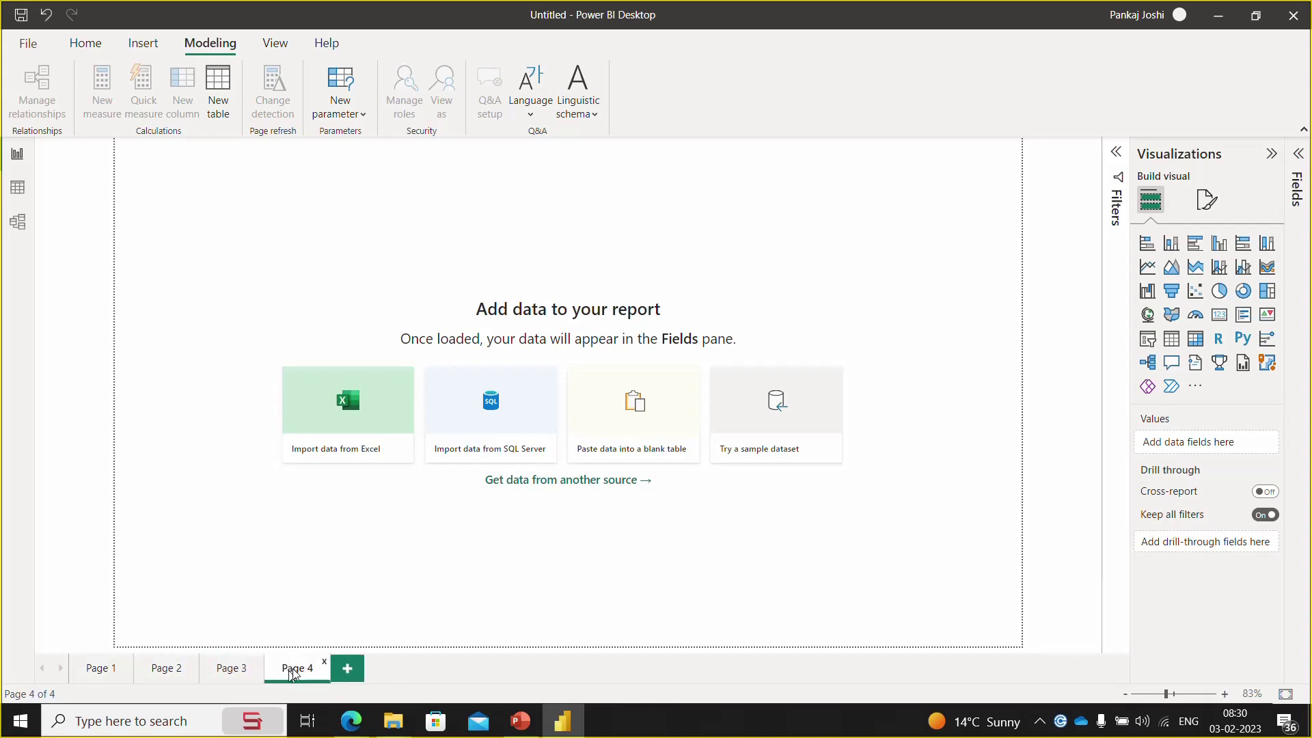
- Delete Page 4 and Page 3 from the report and return to Page 1
left_click(326, 664)
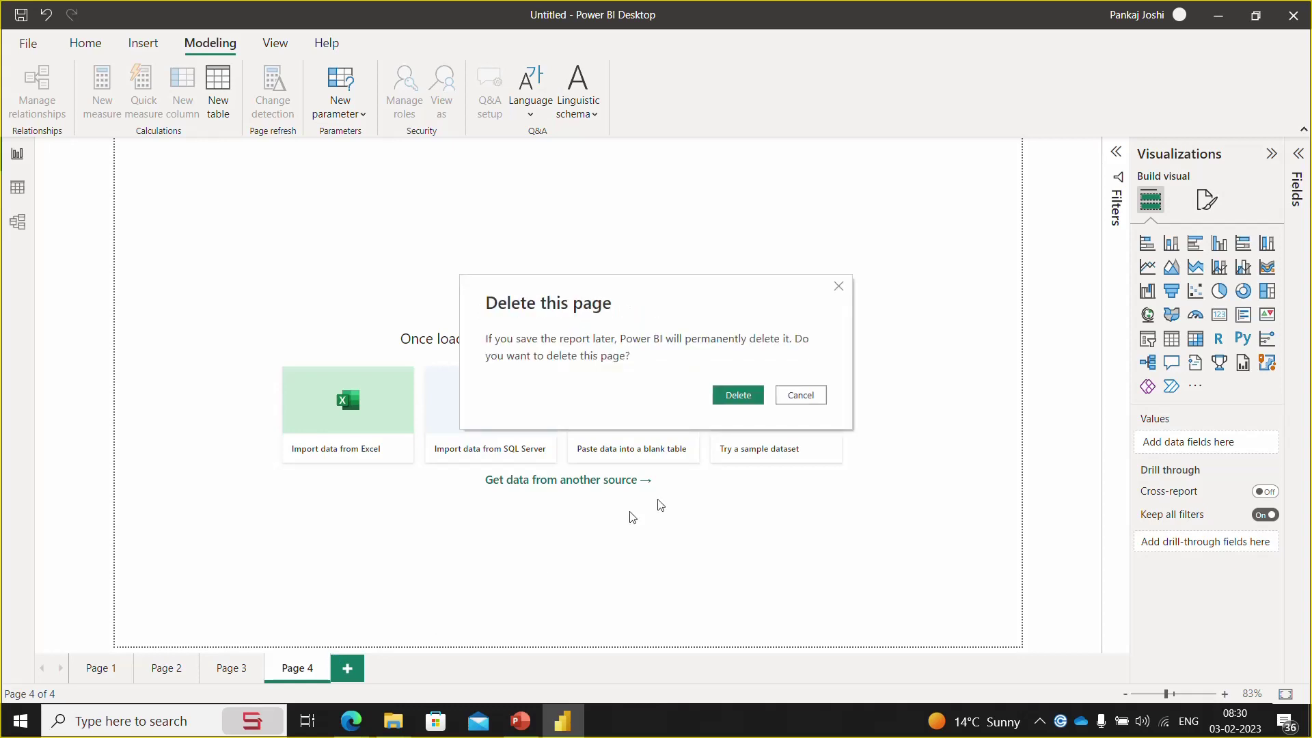
left_click(736, 396)
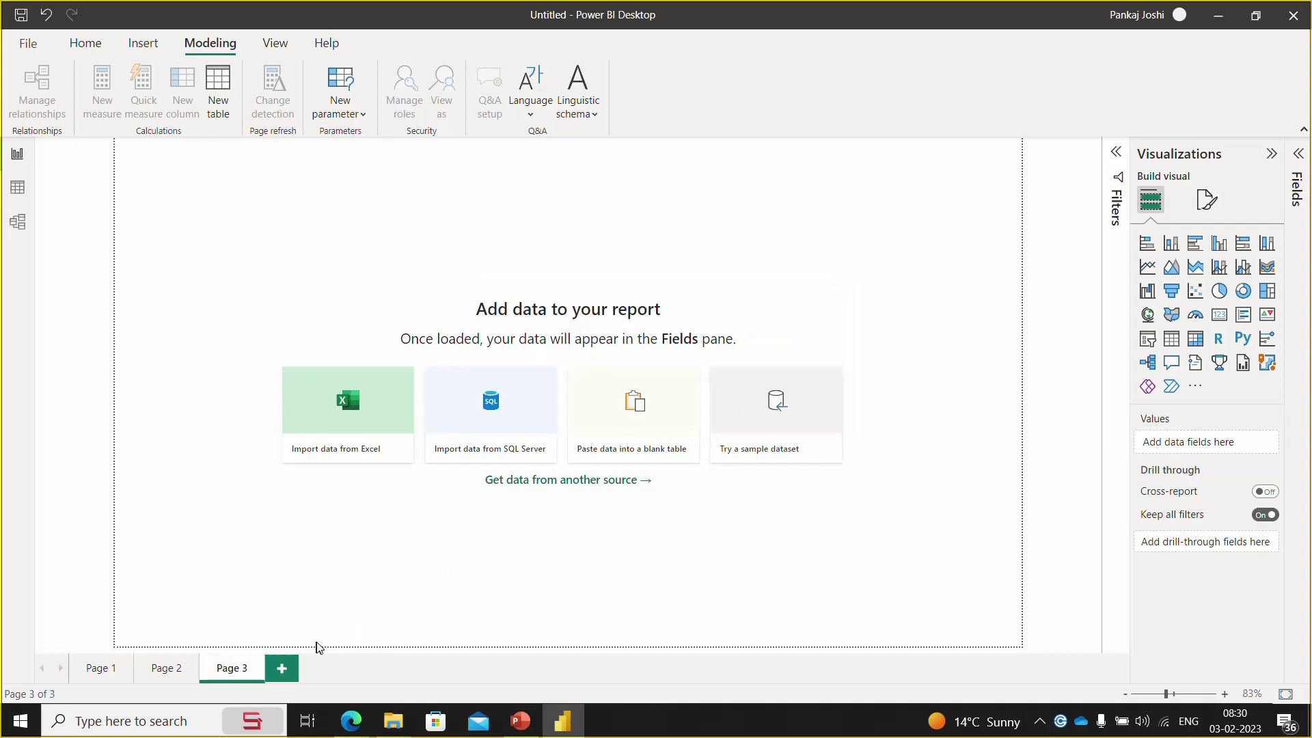
left_click(261, 663)
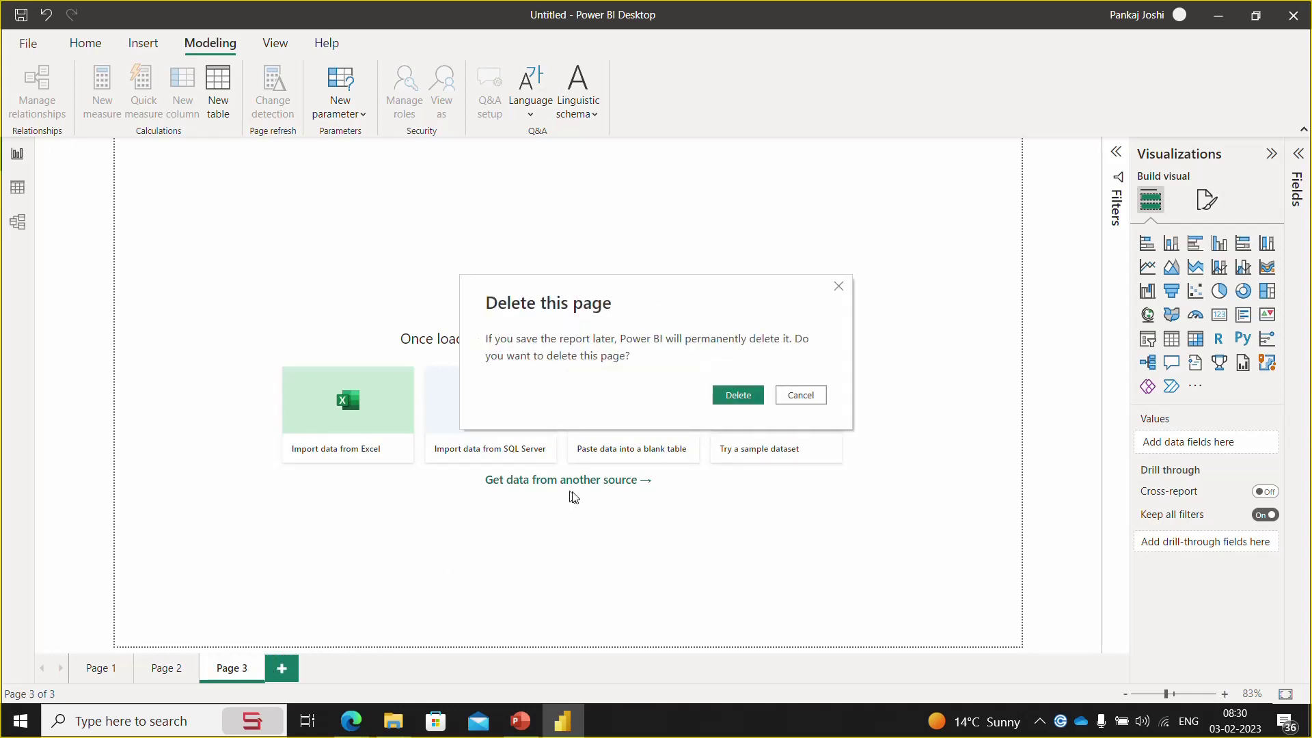
left_click(720, 397)
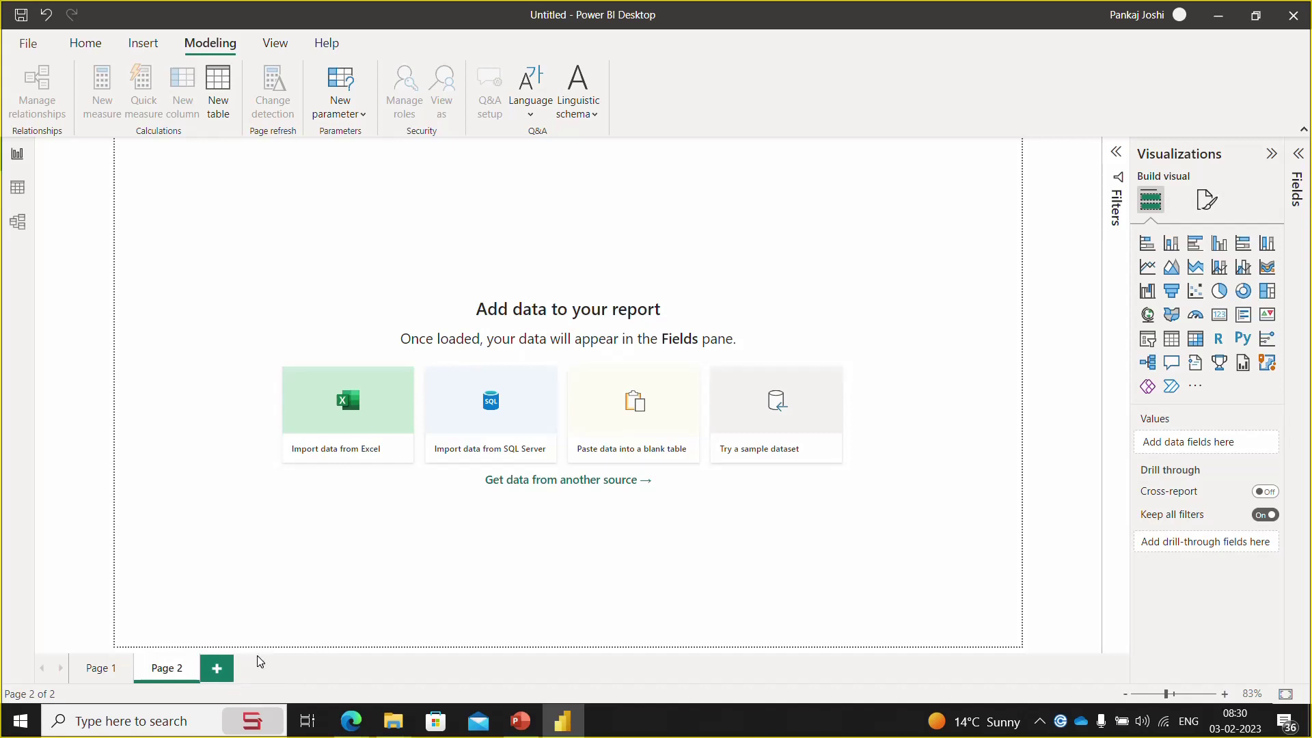
left_click(87, 673)
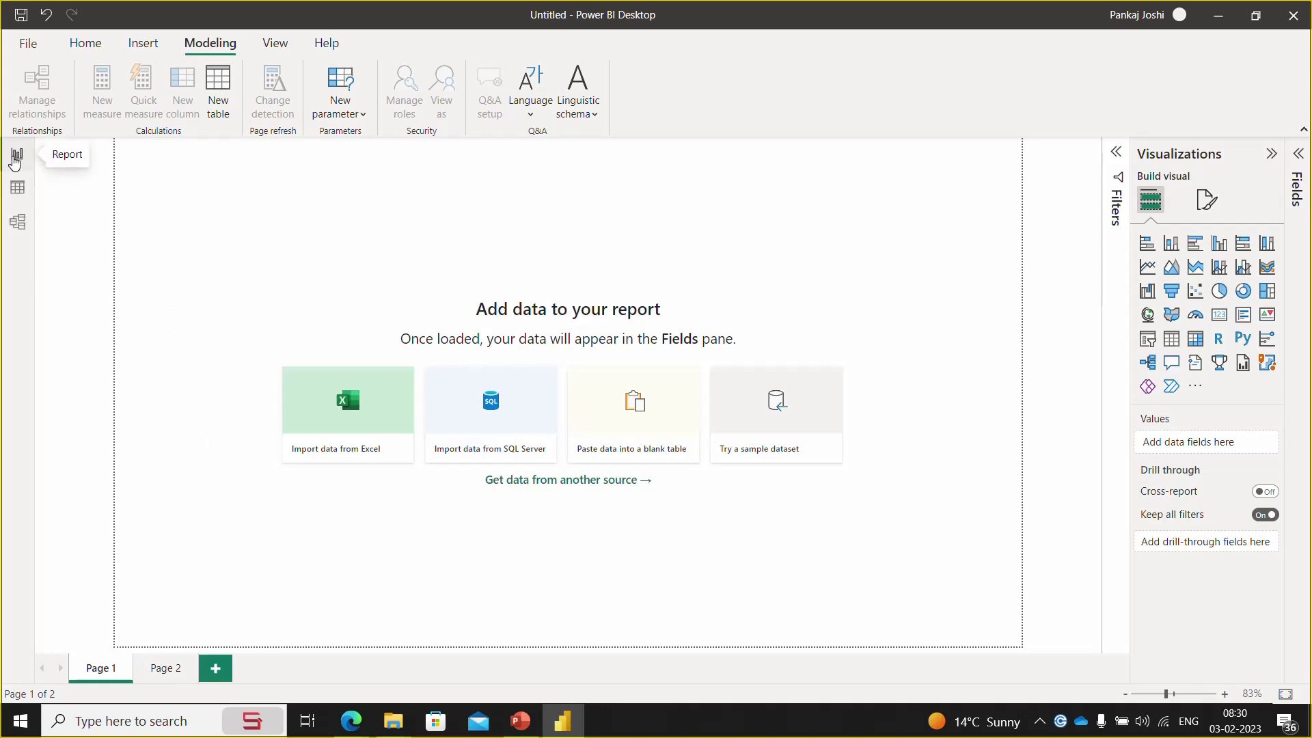
- Look over the report canvas, view the Data and Model views, and return to the Report view
left_click_drag(133, 145, 1013, 609)
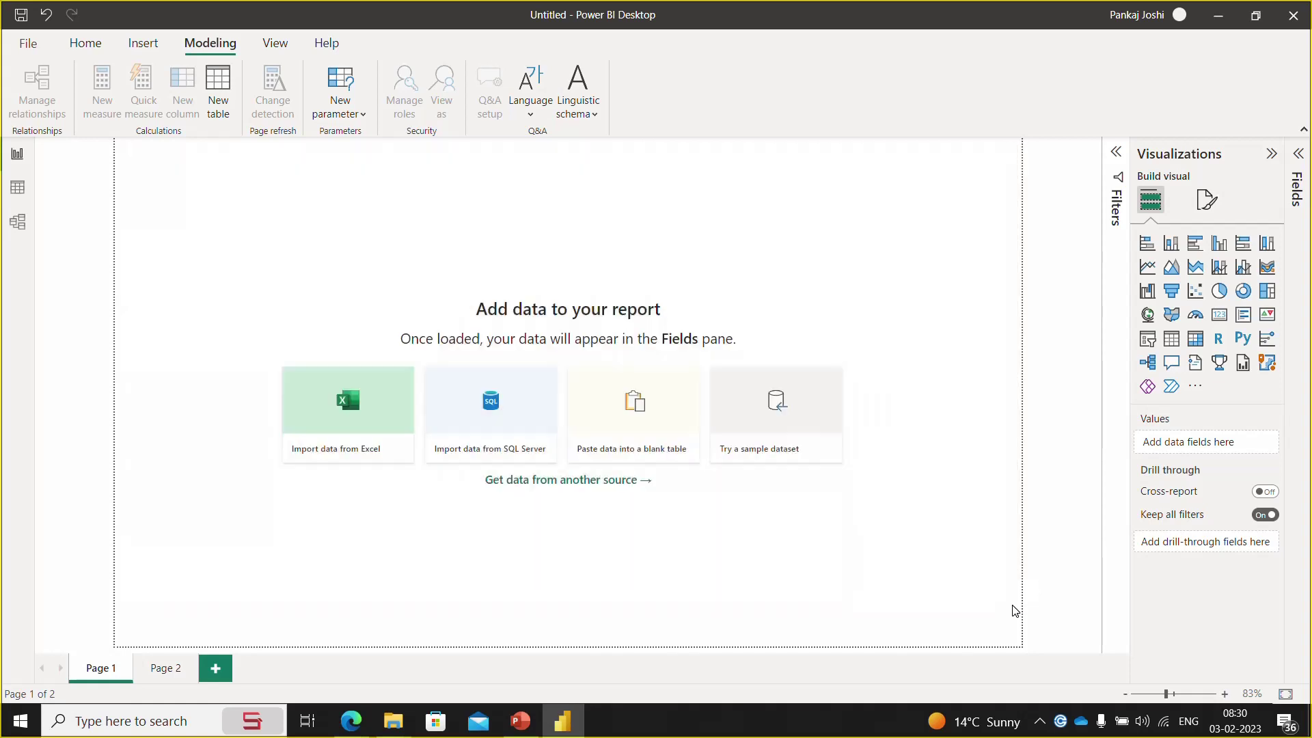
left_click(16, 188)
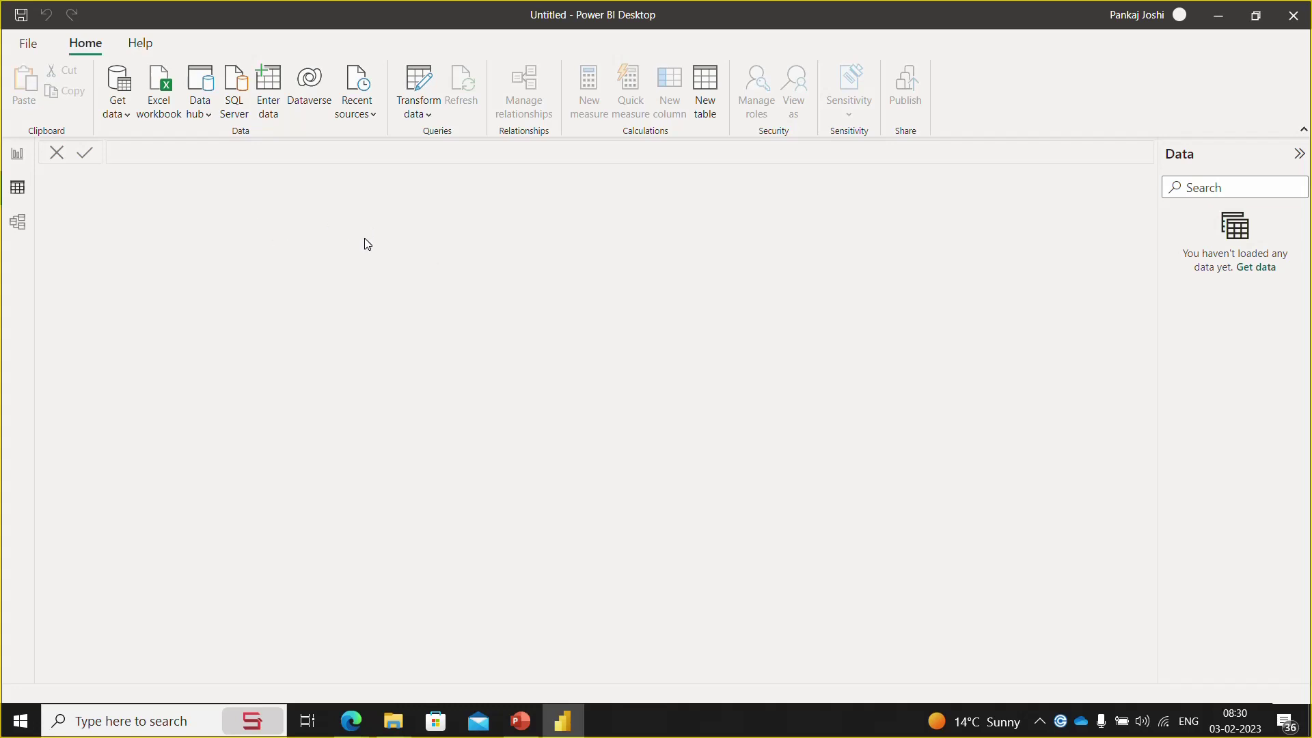
left_click(18, 222)
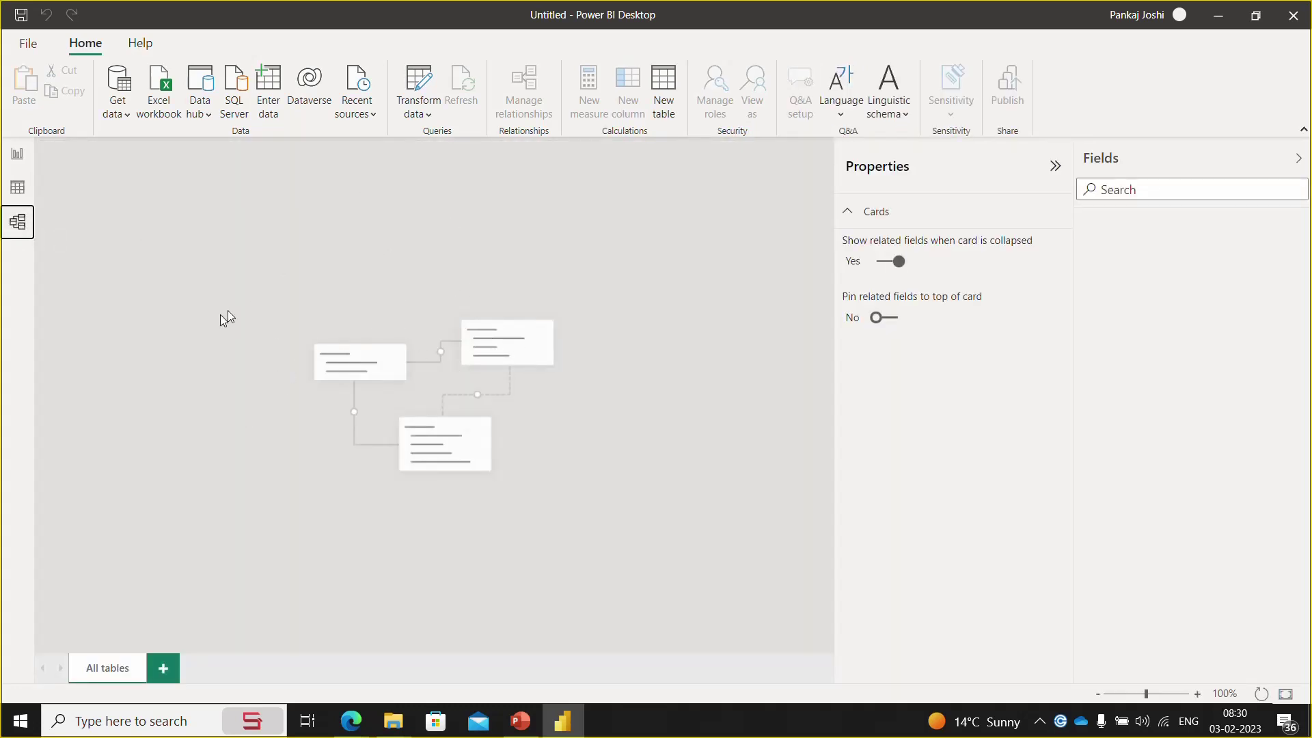
left_click(17, 153)
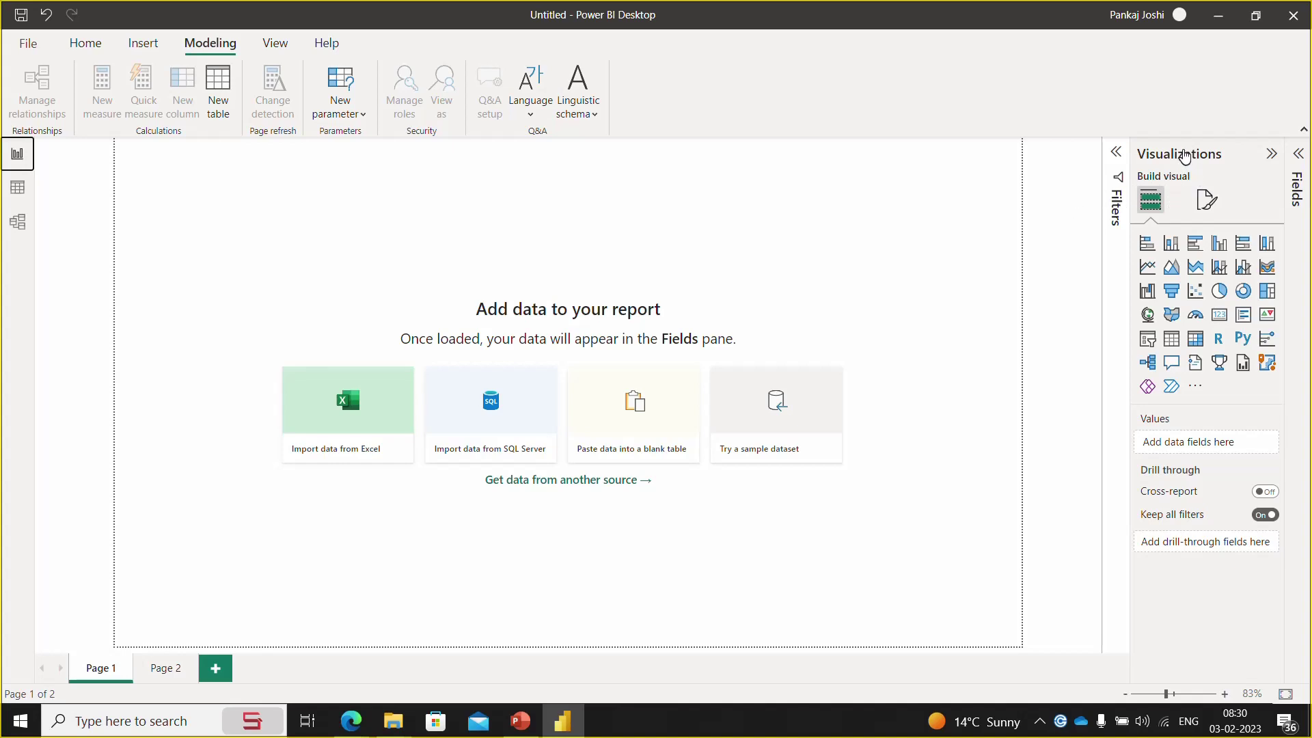
- Collapse the Visualizations pane, expand the Fields pane, and reopen the Visualizations pane beside it
left_click(1184, 156)
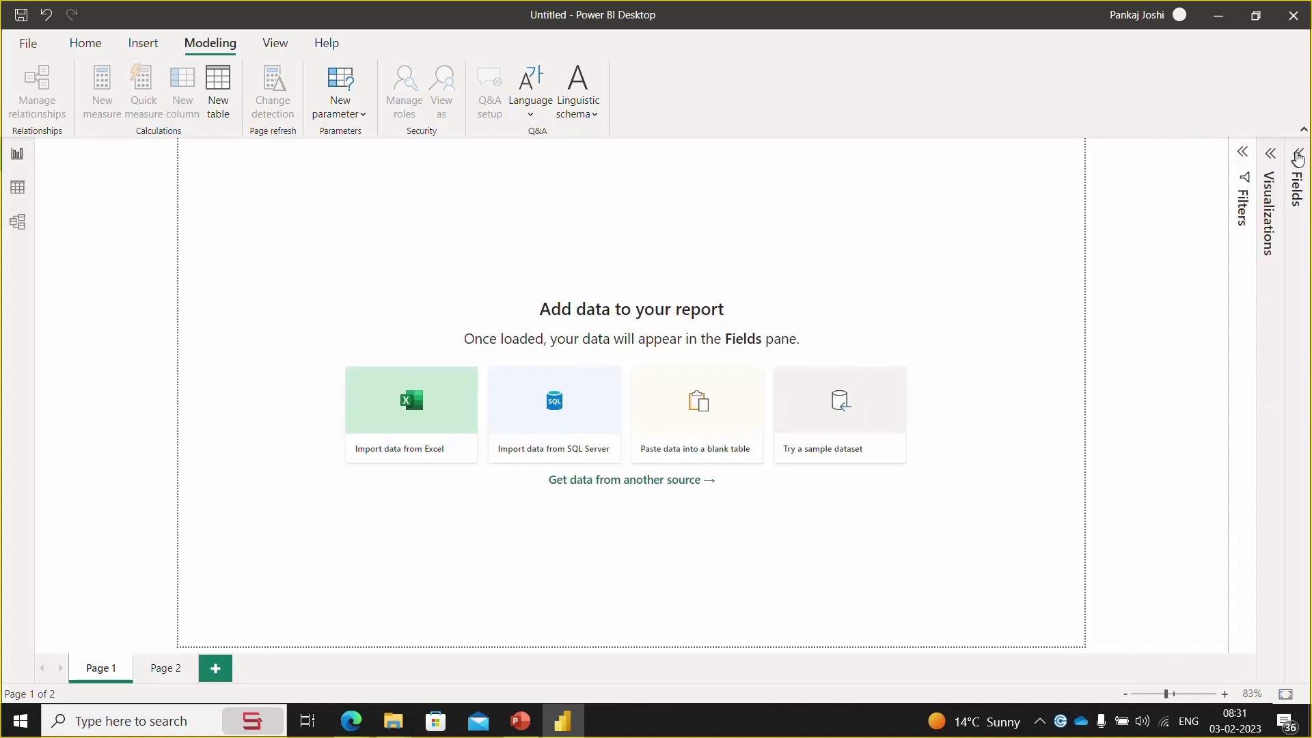
left_click(1298, 155)
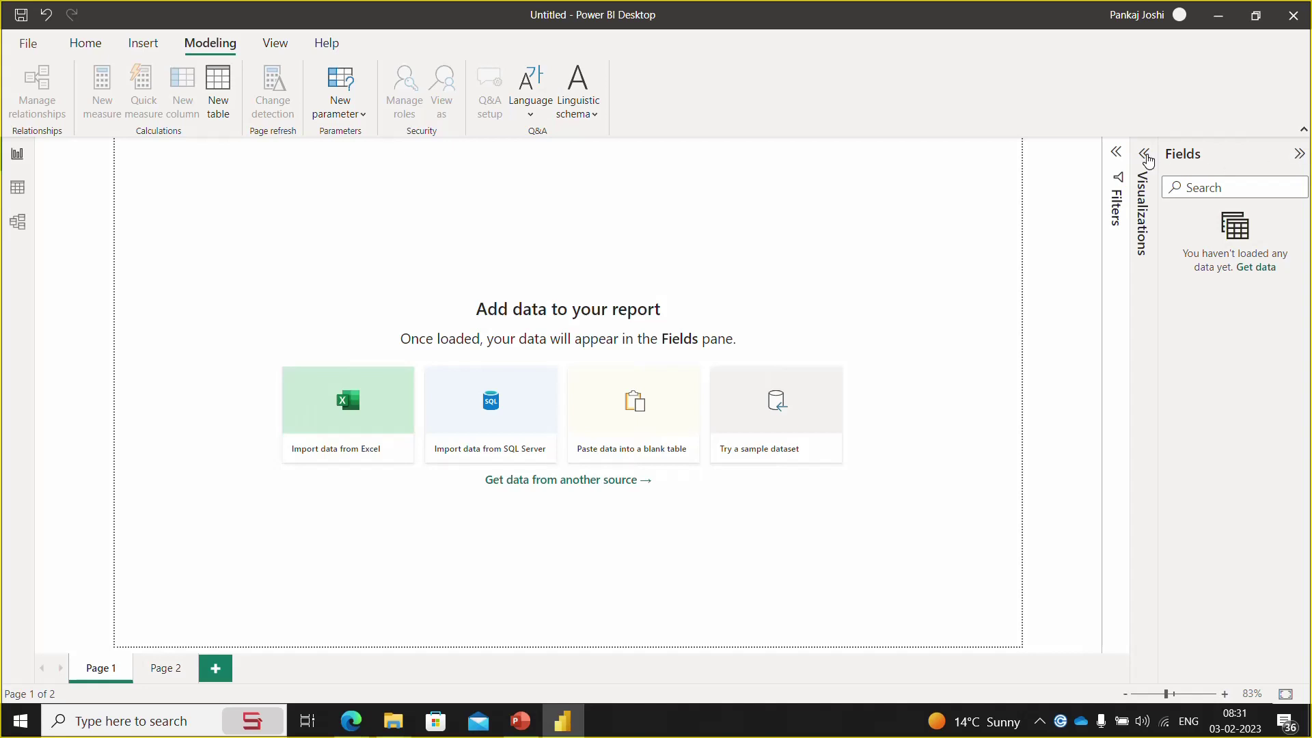
left_click(1147, 159)
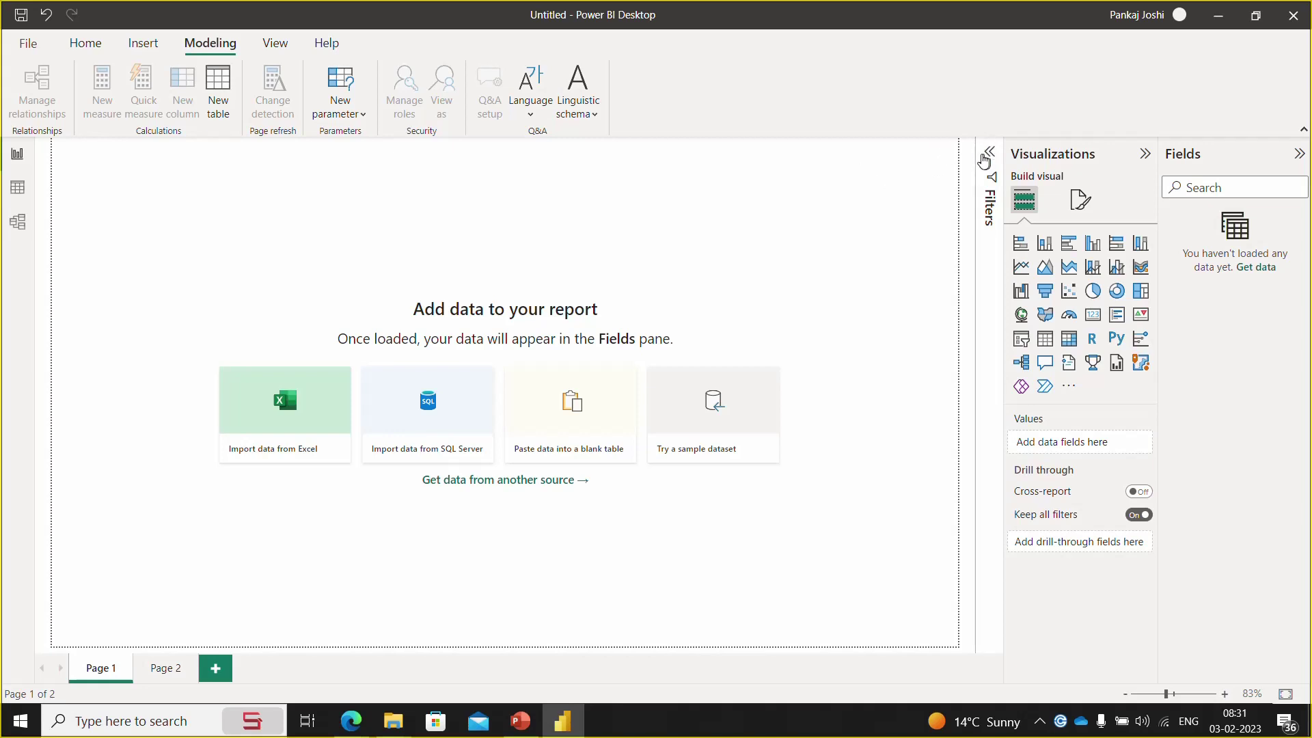
- Hide the Filters pane and collapse both the Visualizations and Fields panes
left_click(275, 45)
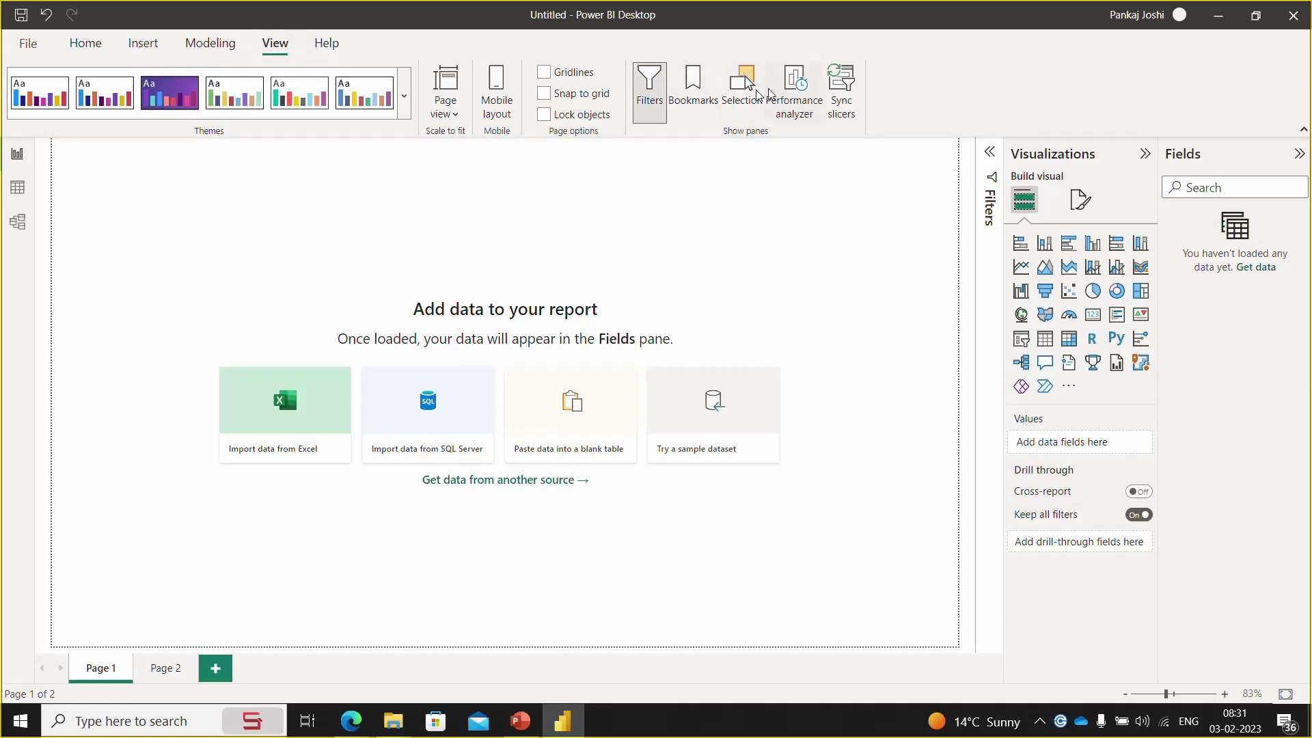
left_click(658, 102)
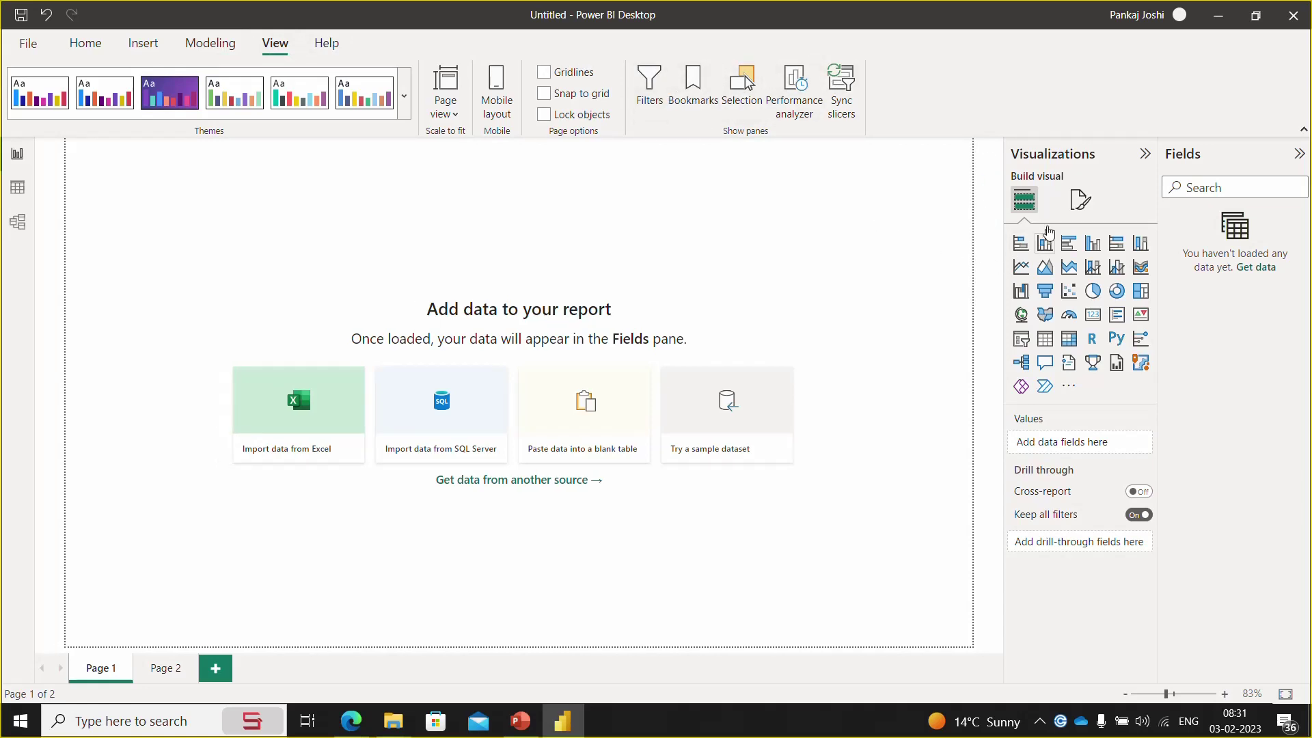
left_click(1145, 154)
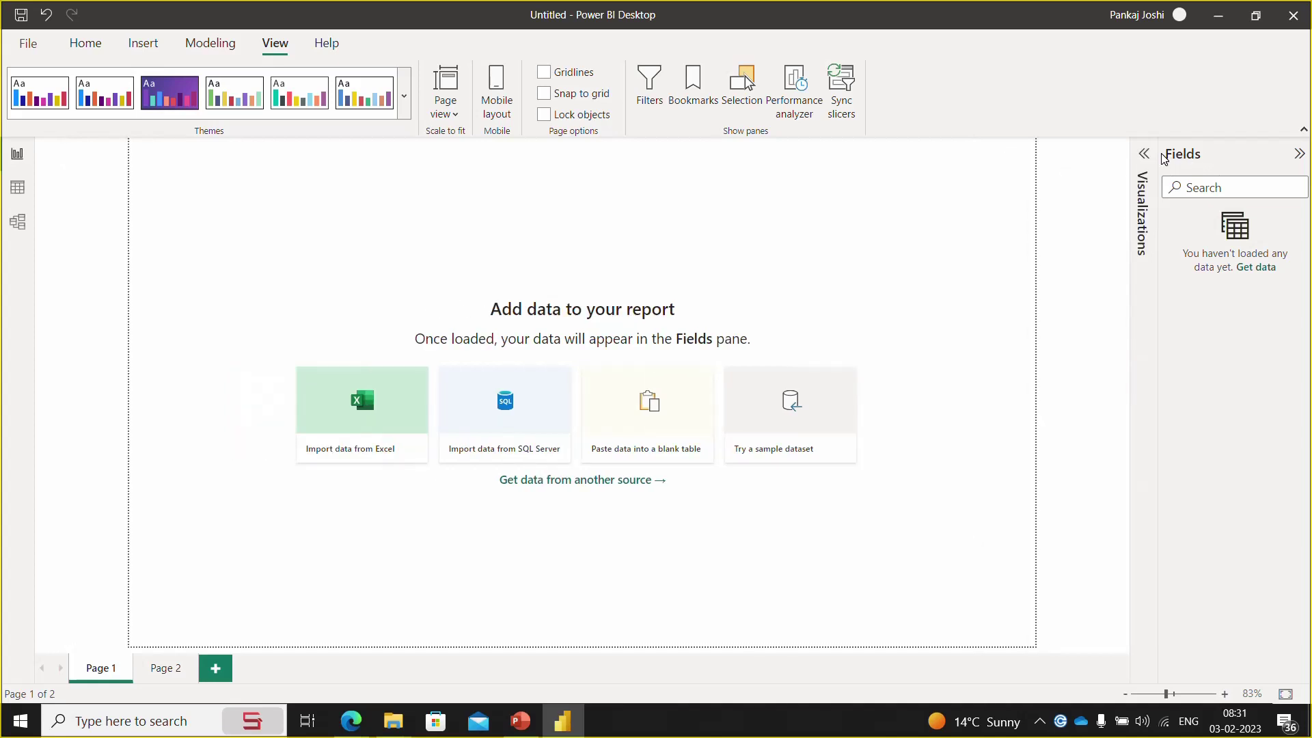
left_click(1150, 157)
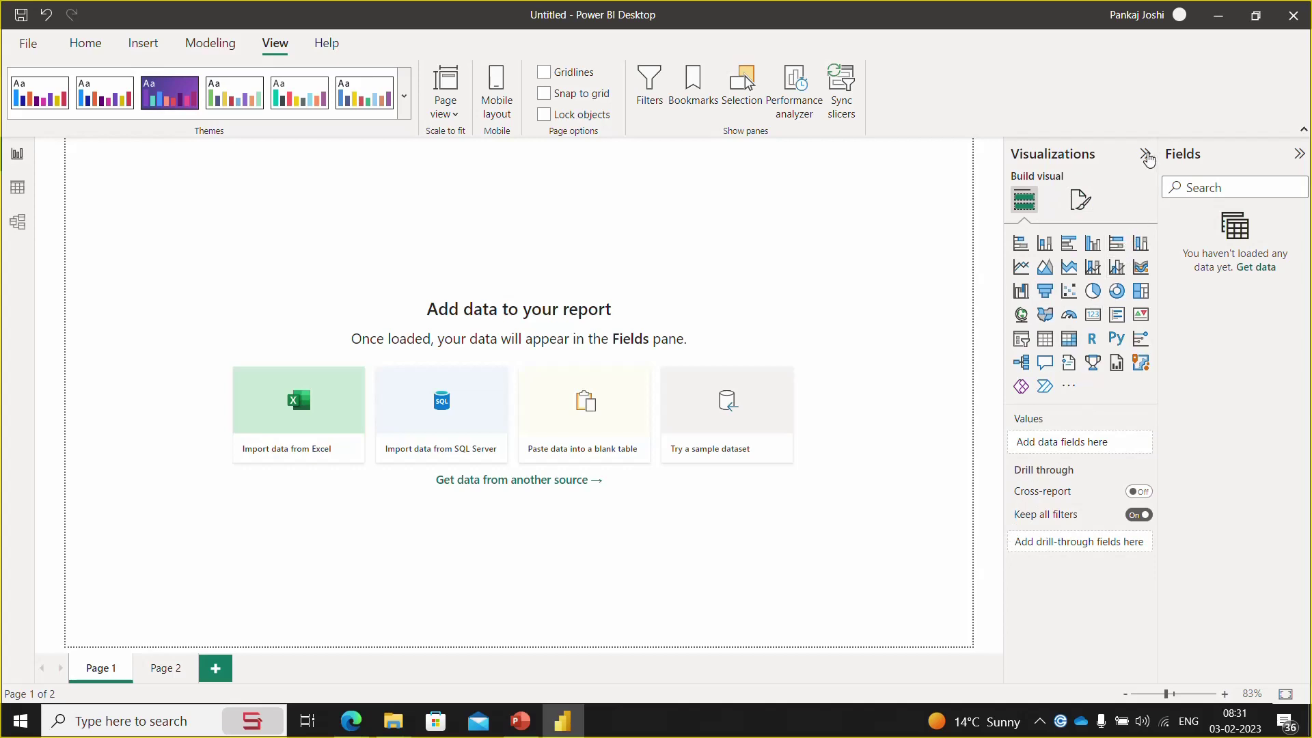
left_click(1145, 153)
left_click(1299, 156)
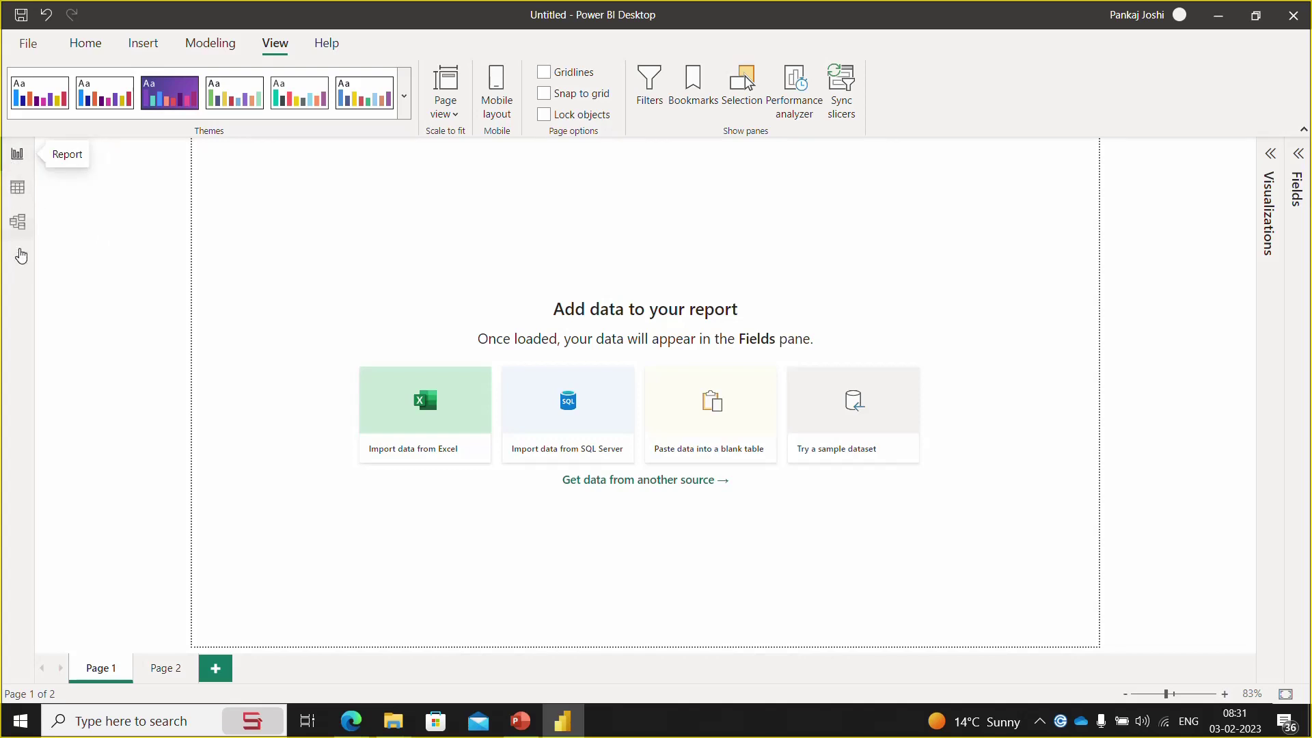
- Connect to the Excel workbook 001 - Data.xlsx in the PJBI006 folder as a data source for the report
left_click(97, 41)
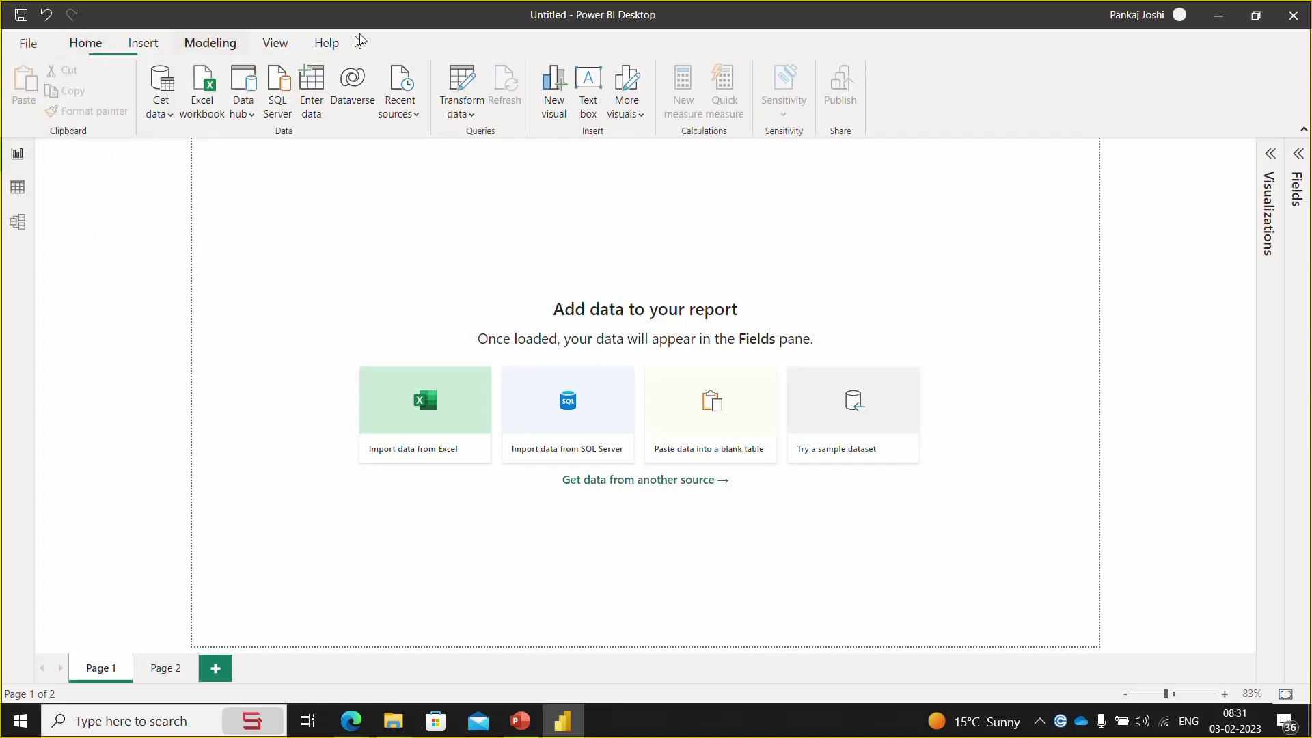
left_click(158, 672)
left_click(116, 677)
left_click(171, 121)
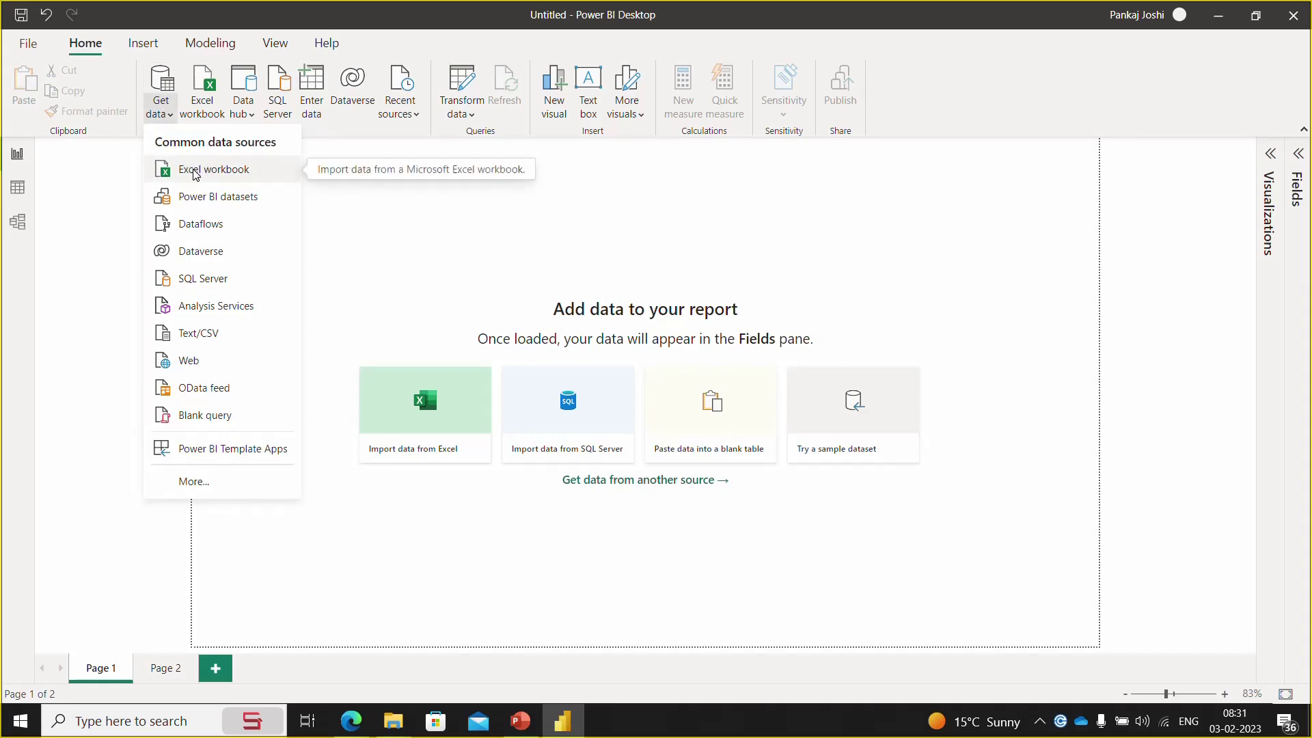
left_click(209, 176)
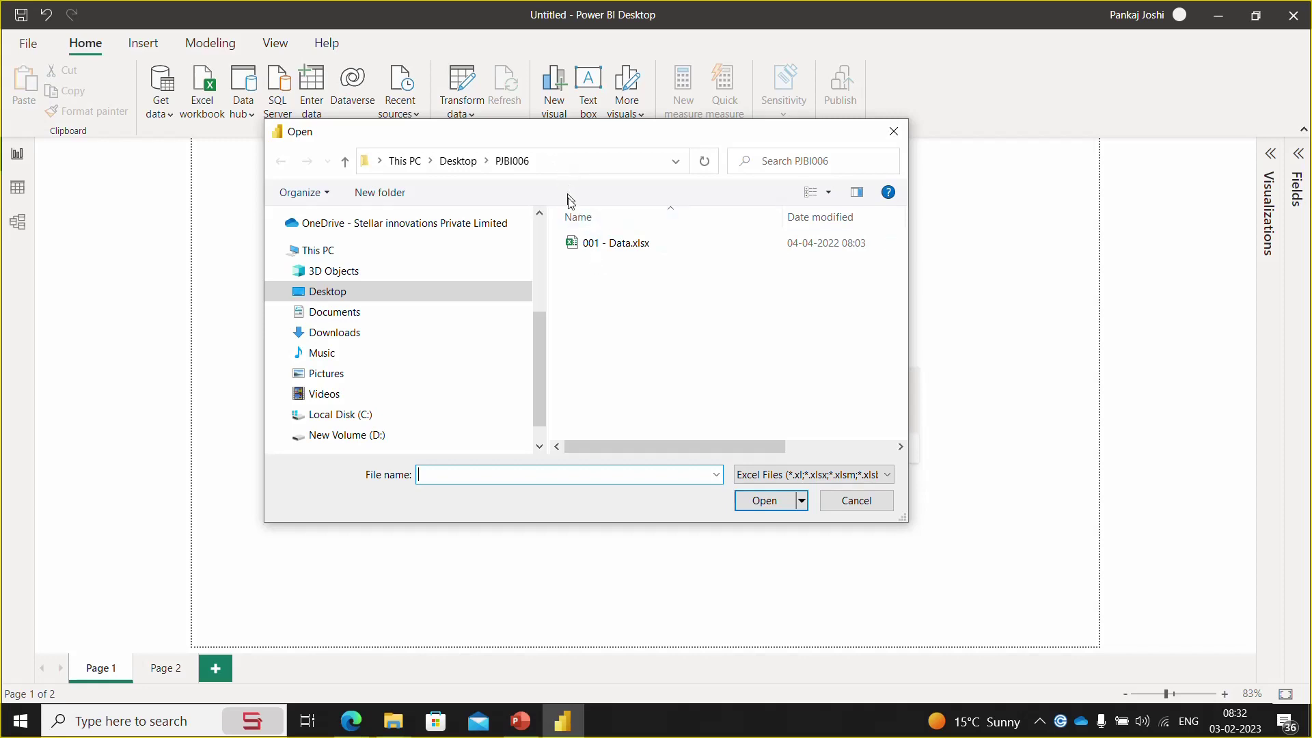
left_click(623, 250)
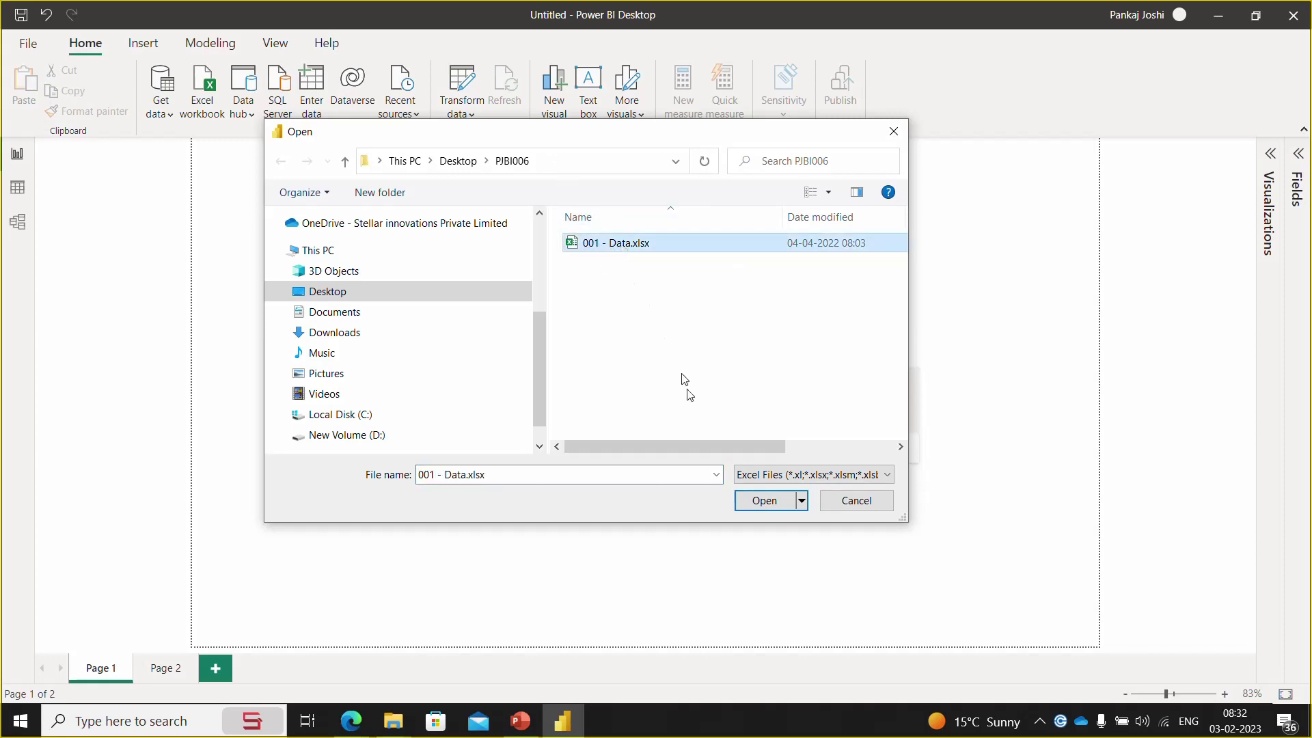
left_click(764, 505)
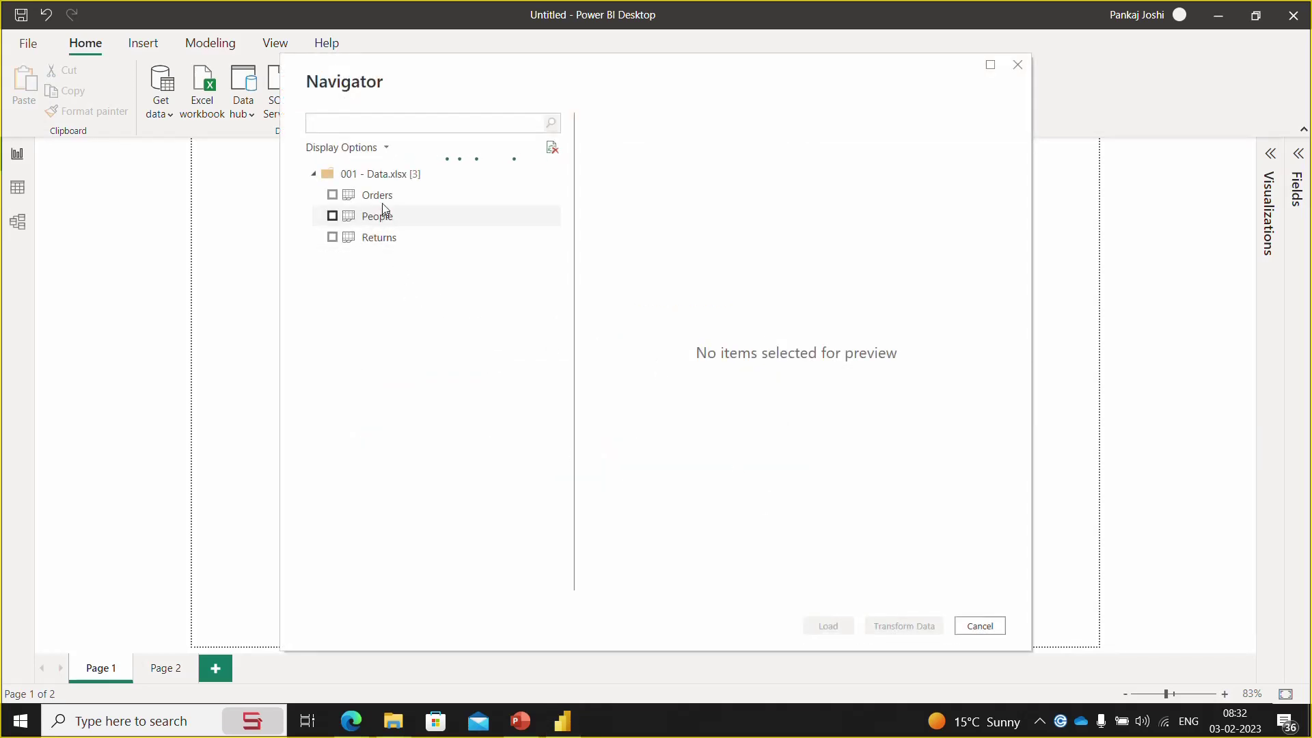
- Switch to the PJBI006 folder in File Explorer and open 001 - Data.xlsx in Excel to view its source data
key("alt+Tab")
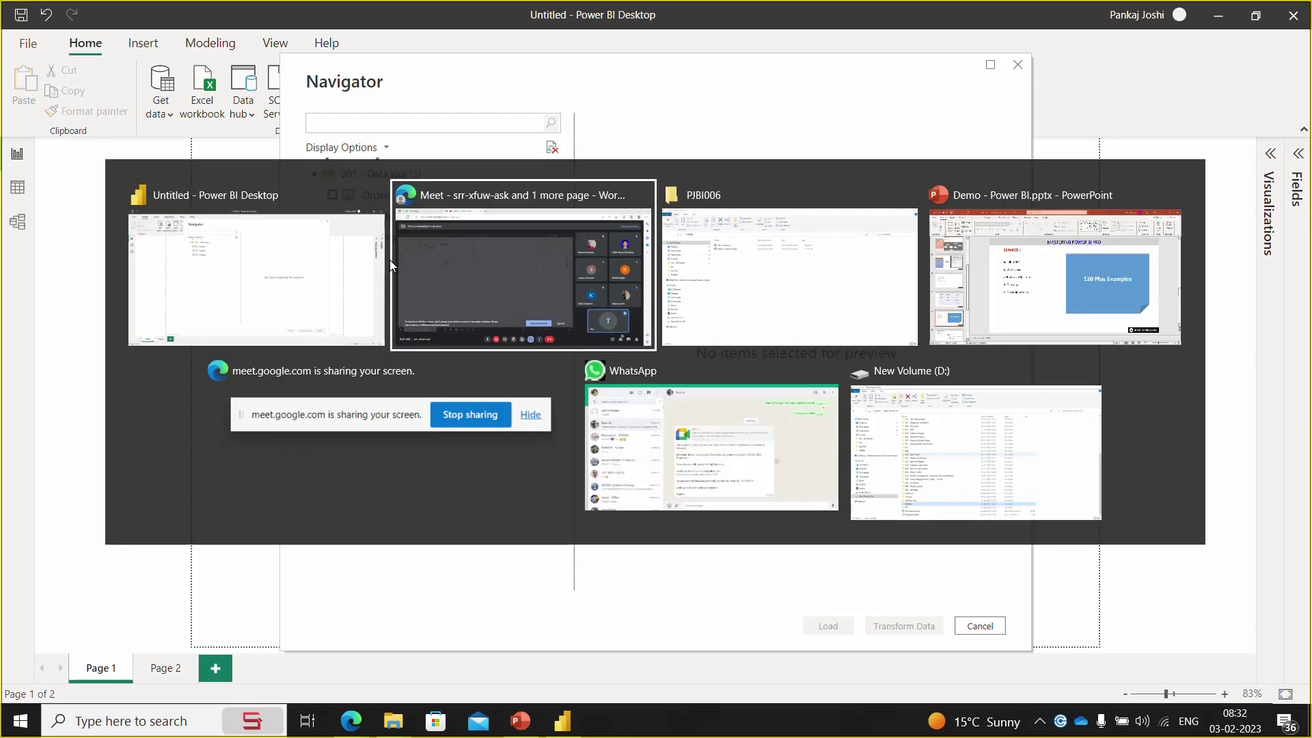
key("alt+Tab")
double_click(328, 194)
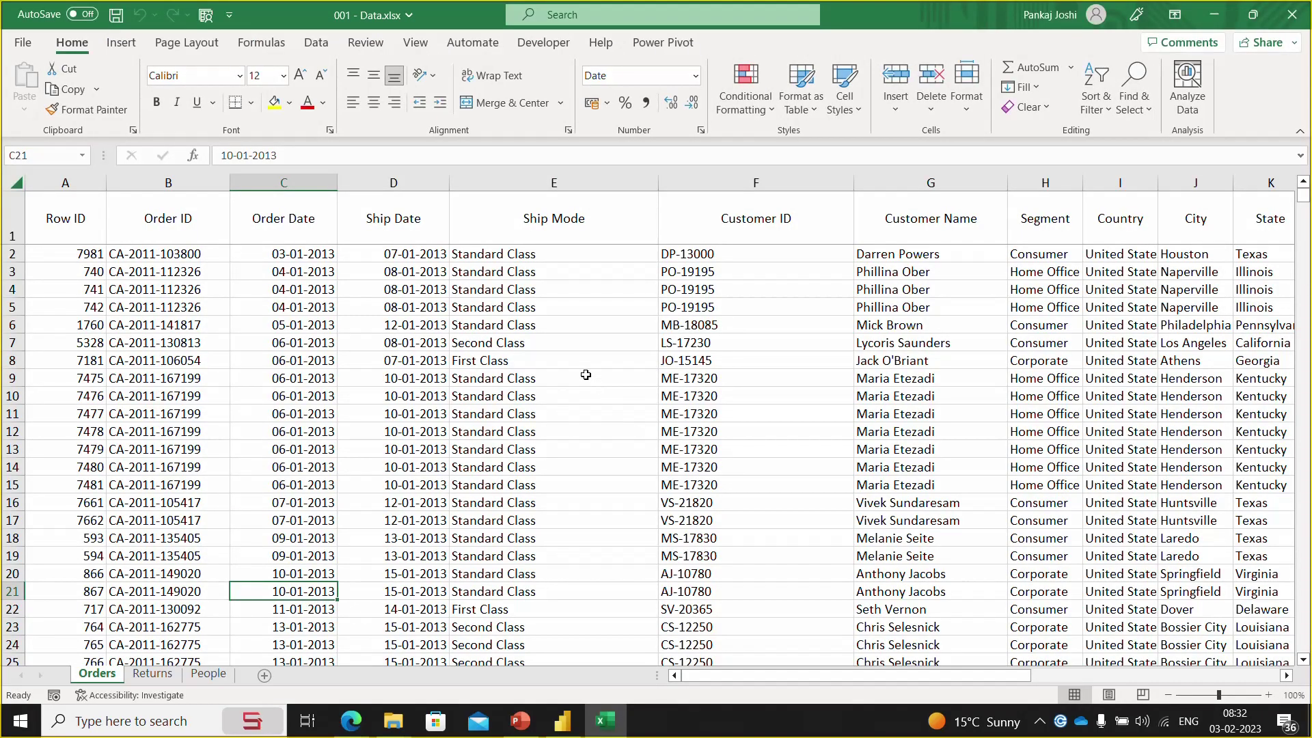
- View the Returns, People and Orders sheets of the workbook, and return to the Navigator in Power BI Desktop
left_click(153, 675)
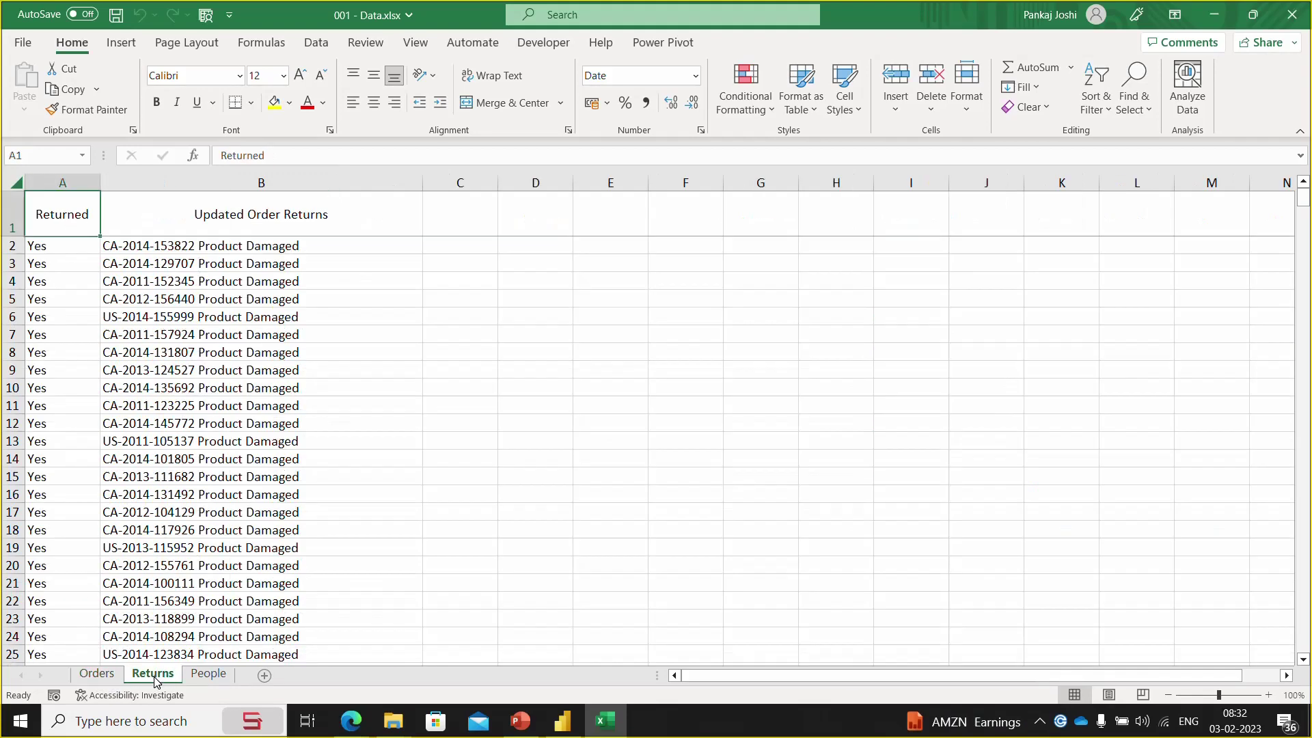
left_click(202, 676)
left_click(100, 676)
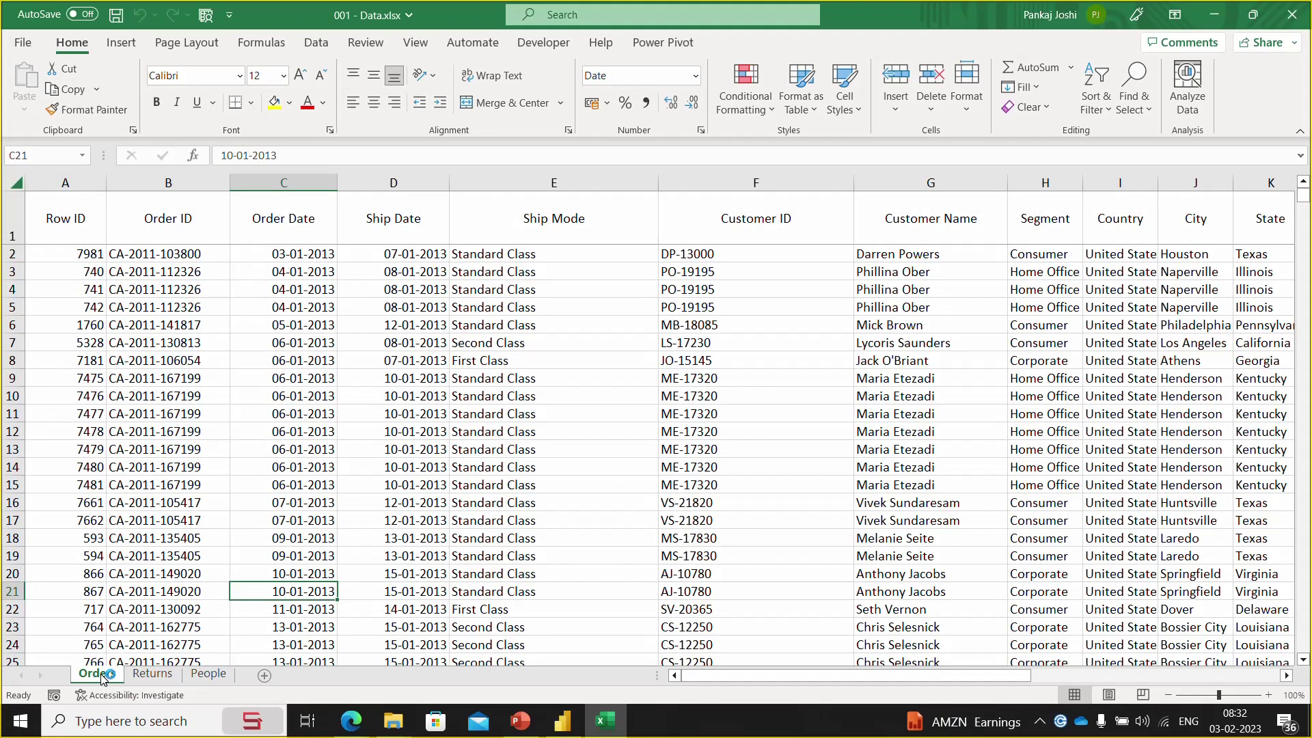
key("alt+Tab")
key("alt+Tab")
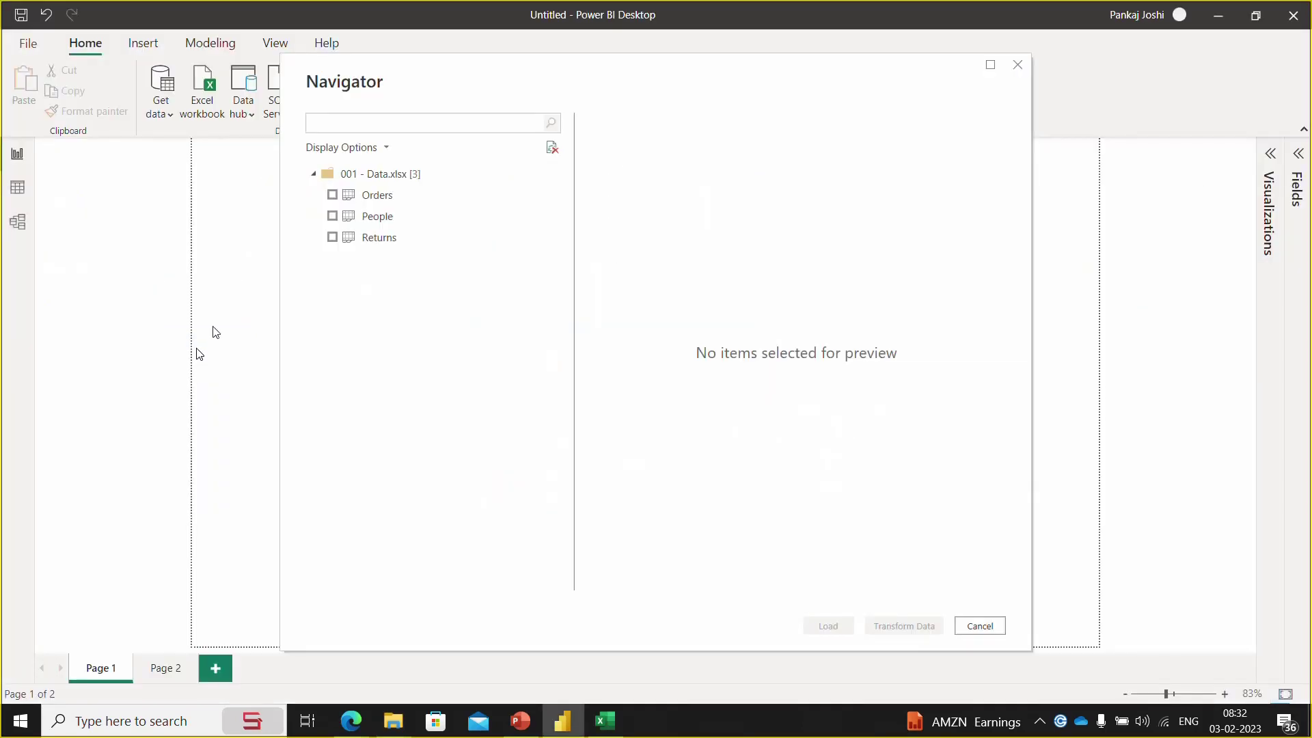
- Preview the Orders, People and Returns tables of 001 - Data.xlsx and compare their column headers
left_click(358, 200)
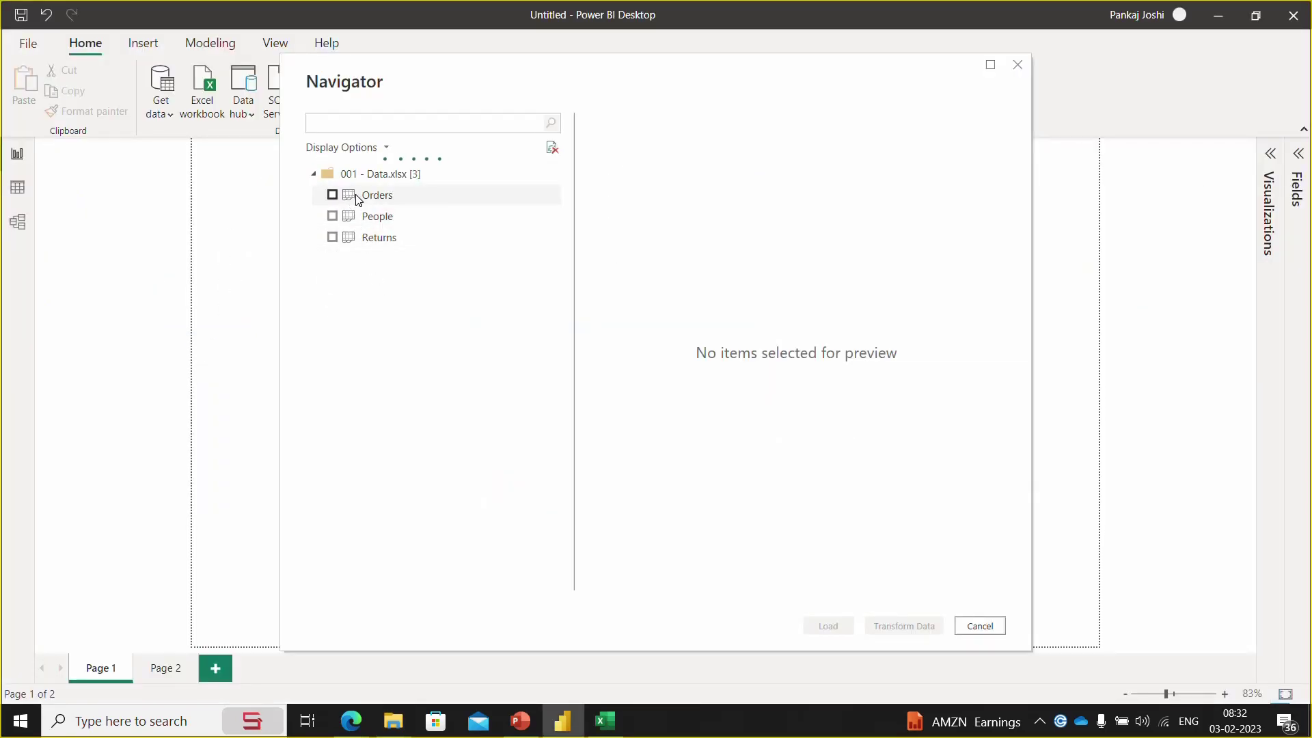
left_click(358, 200)
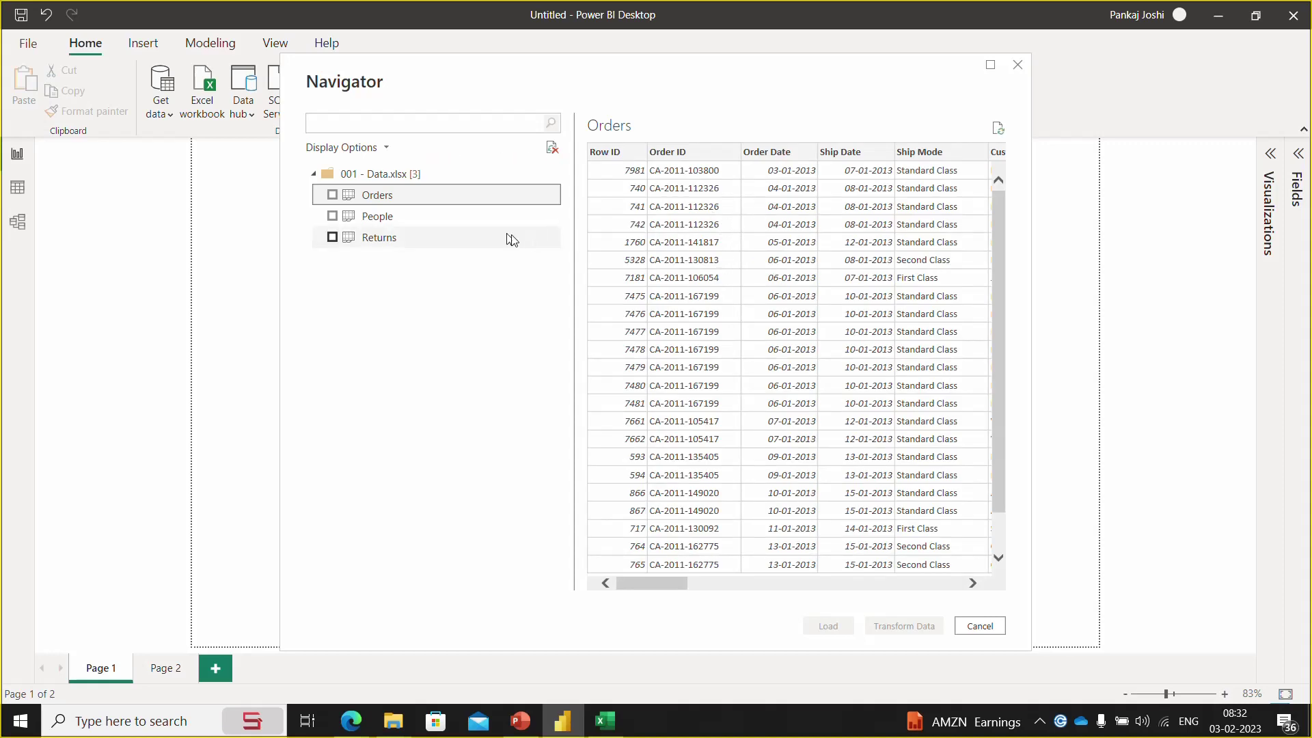
left_click(439, 217)
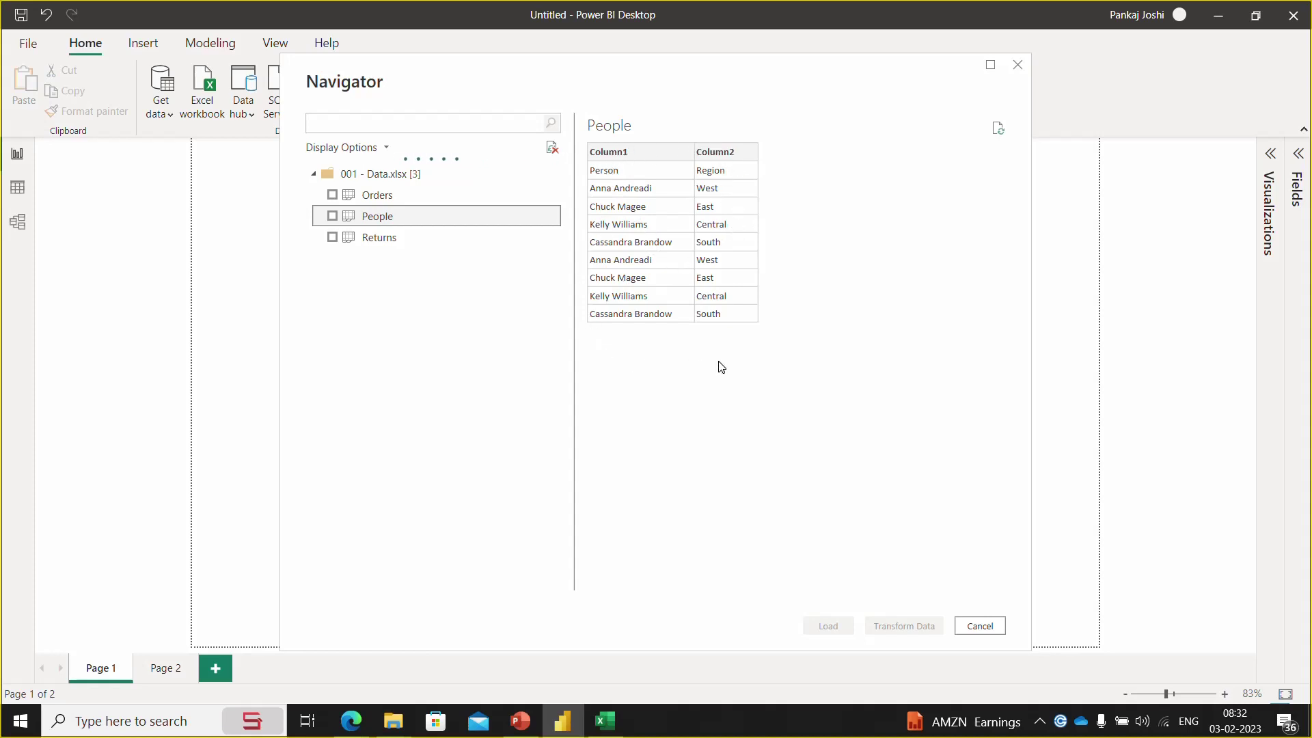
left_click(419, 197)
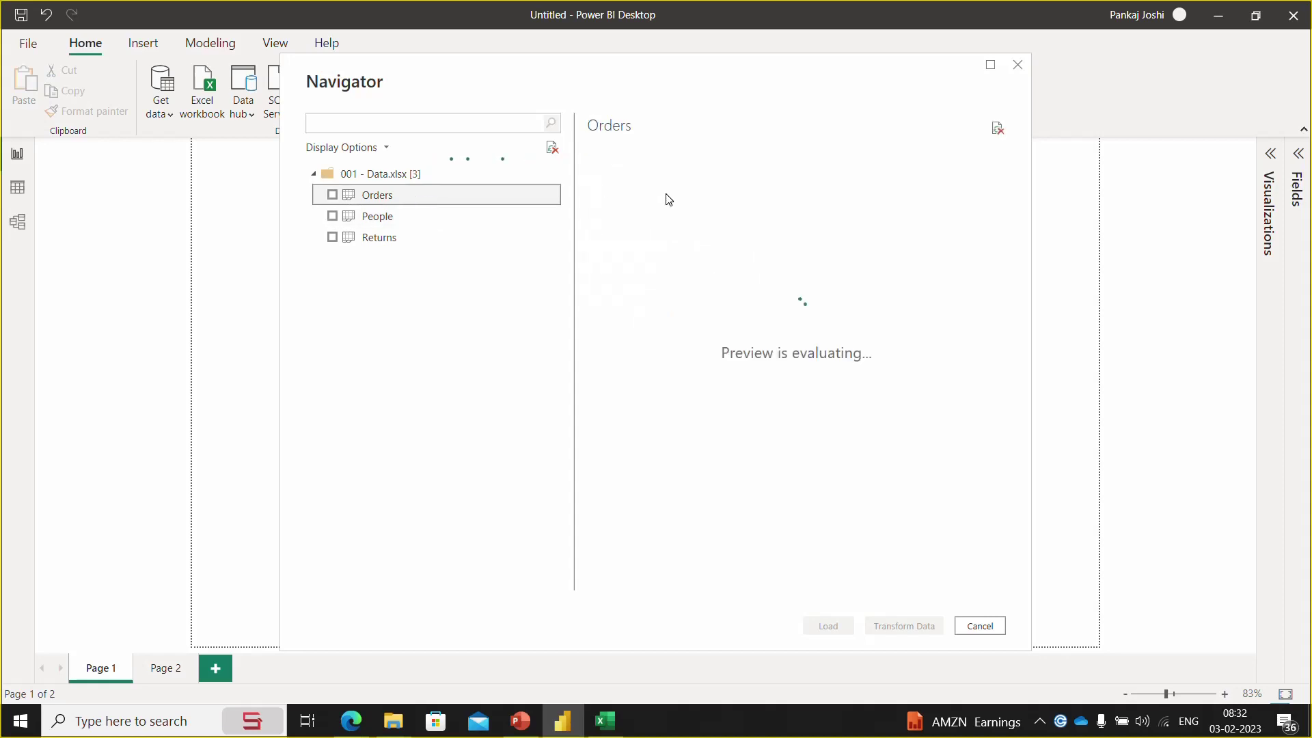
left_click(455, 223)
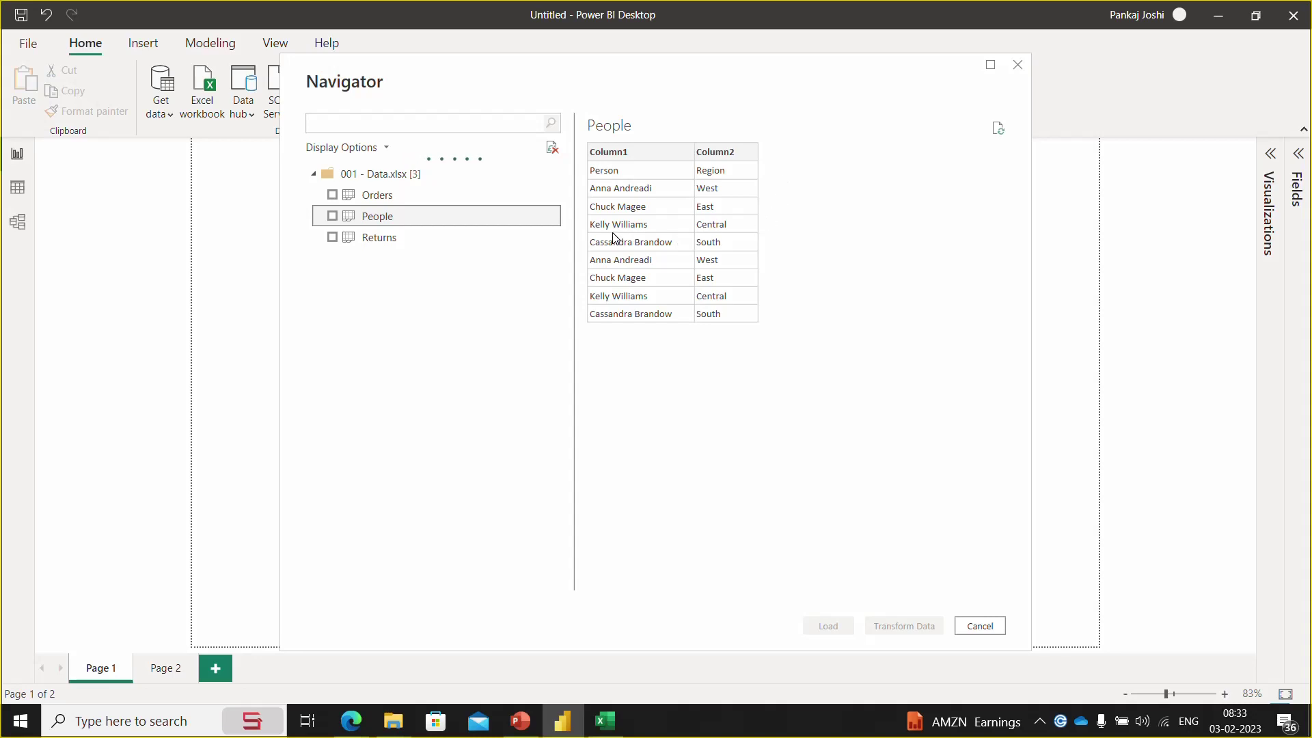
left_click(481, 200)
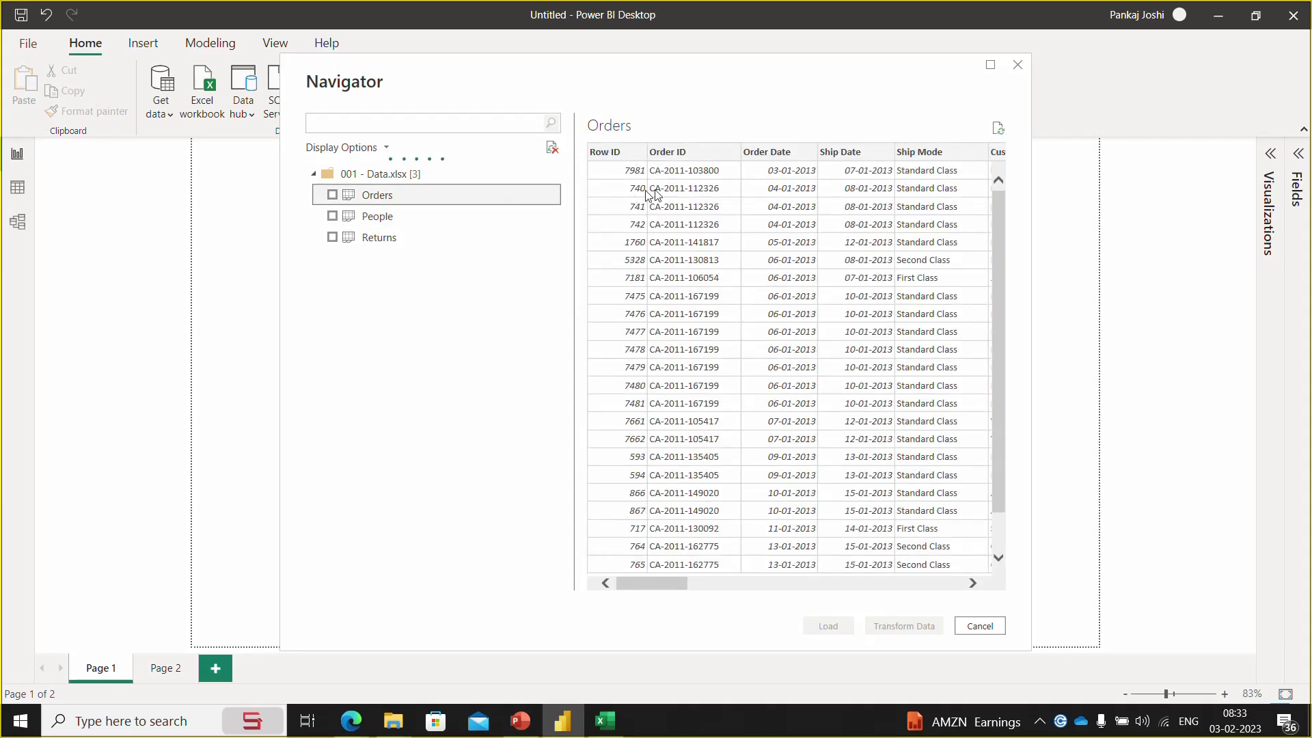
left_click(463, 218)
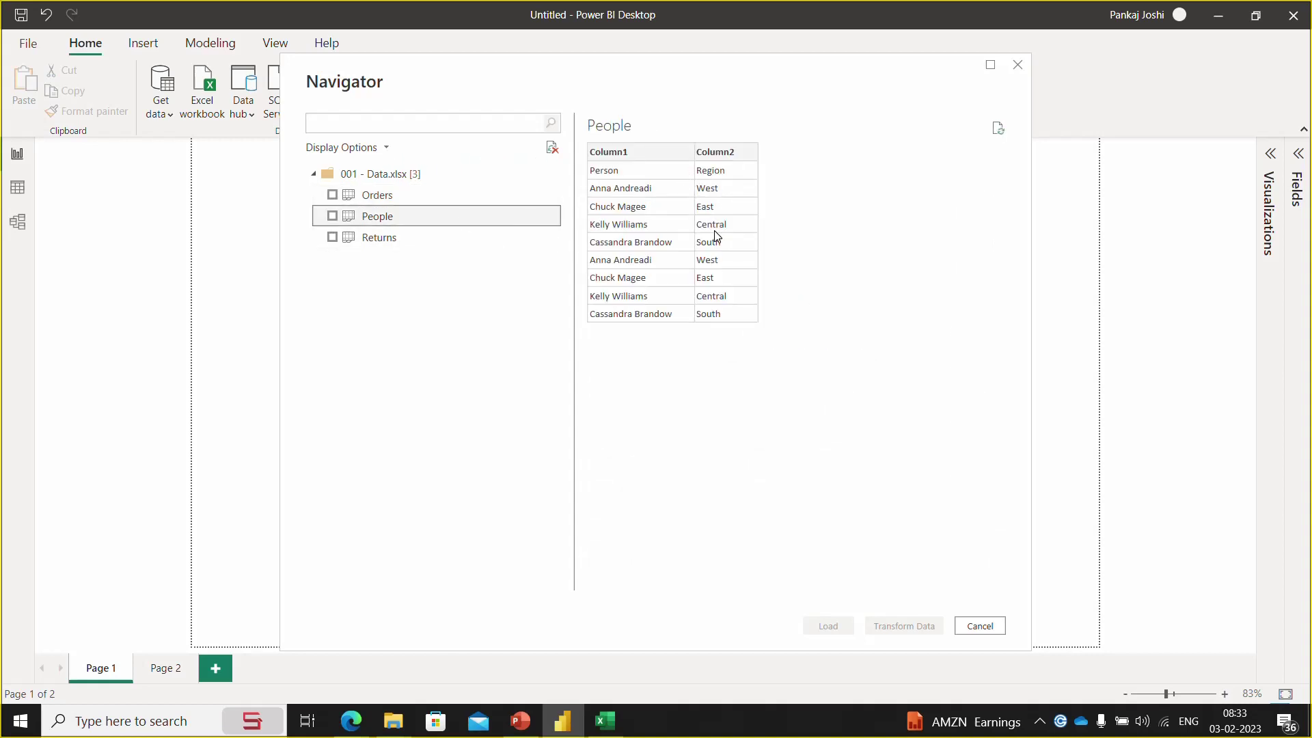
key("alt+Tab")
key("Escape")
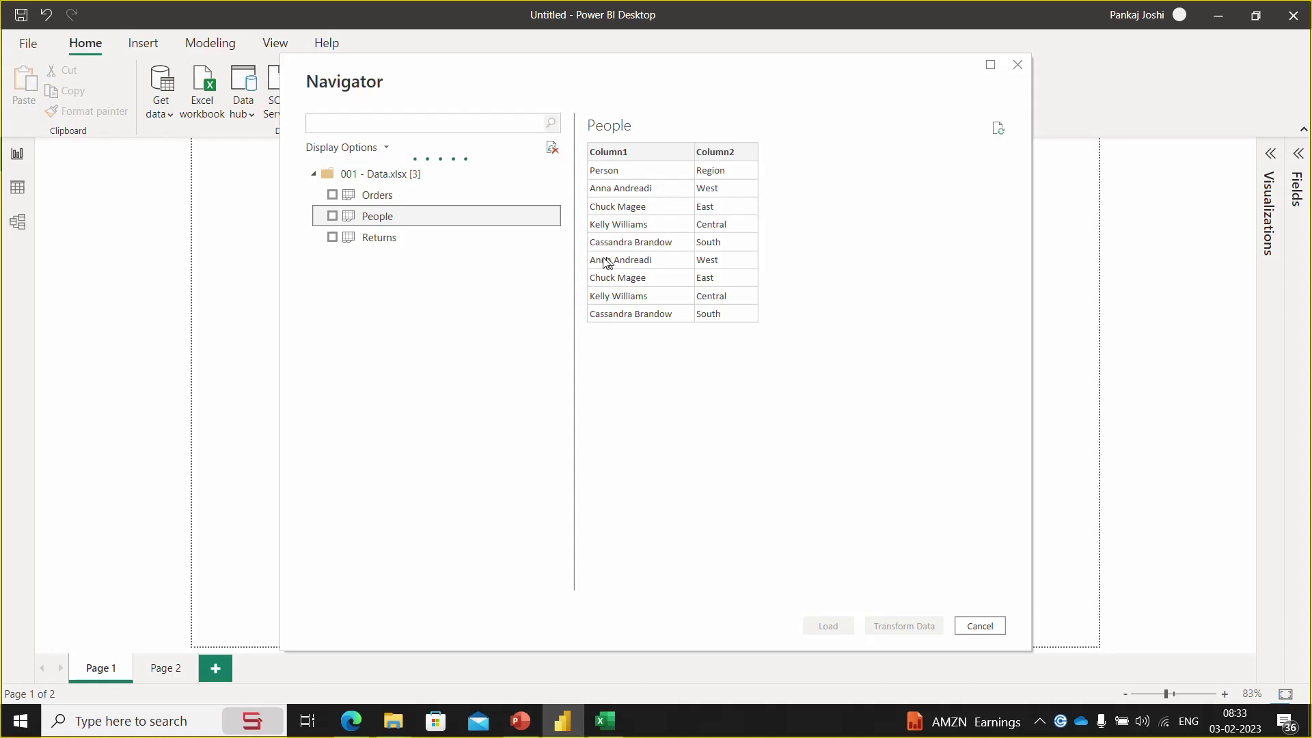
left_click(465, 236)
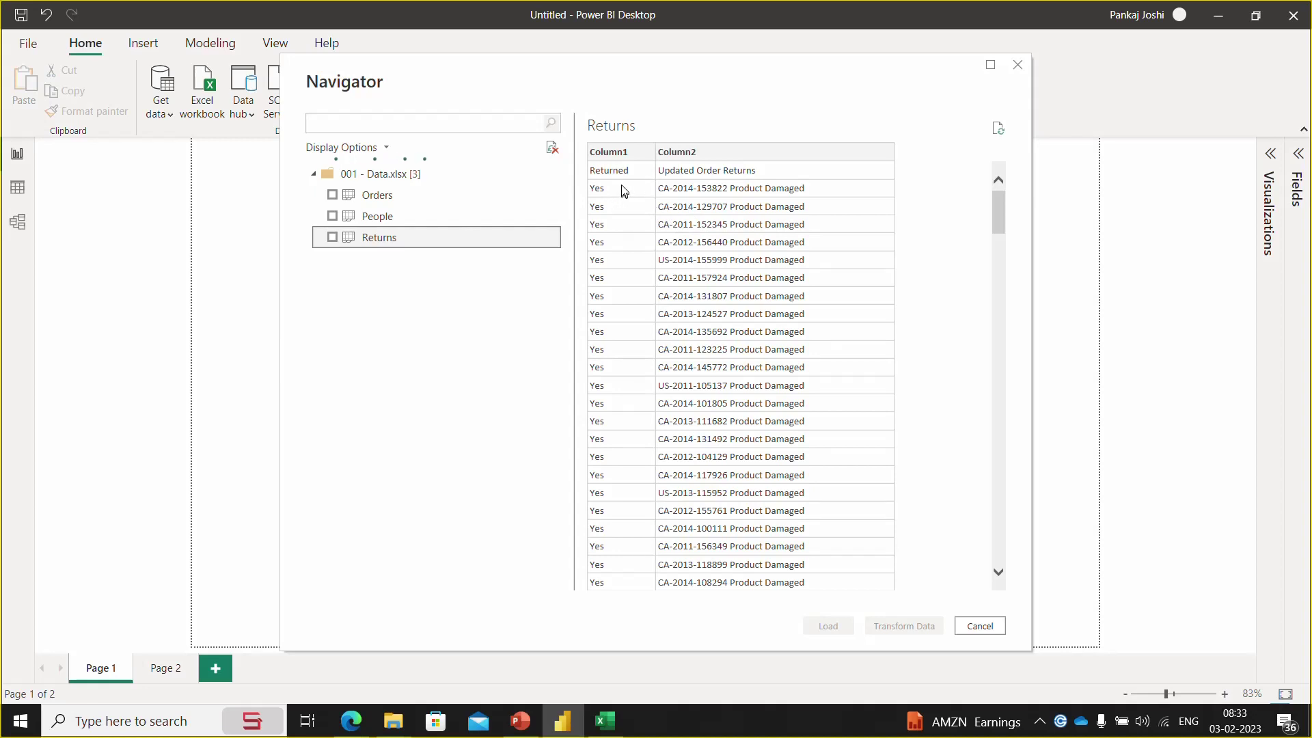
left_click(460, 215)
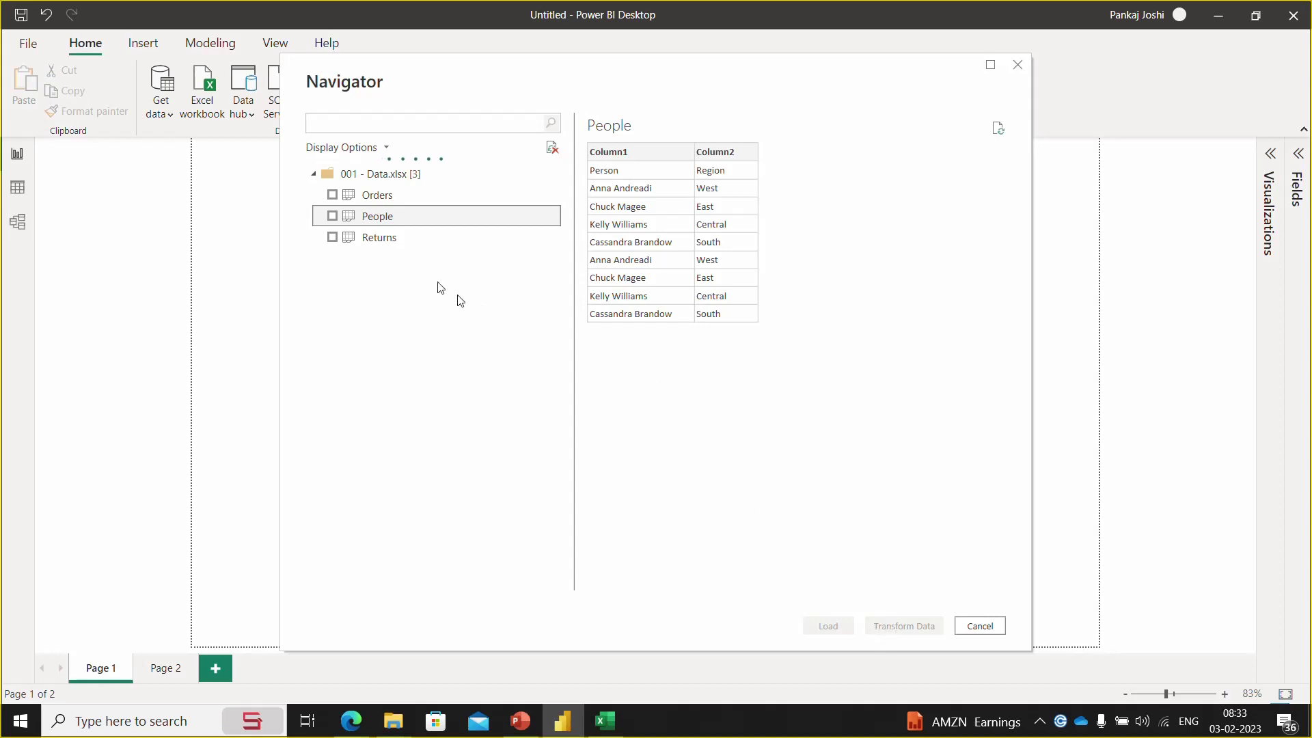
- Select the Orders, People and Returns tables for transformation in Power Query Editor, and view the Orders and People queries
left_click(333, 196)
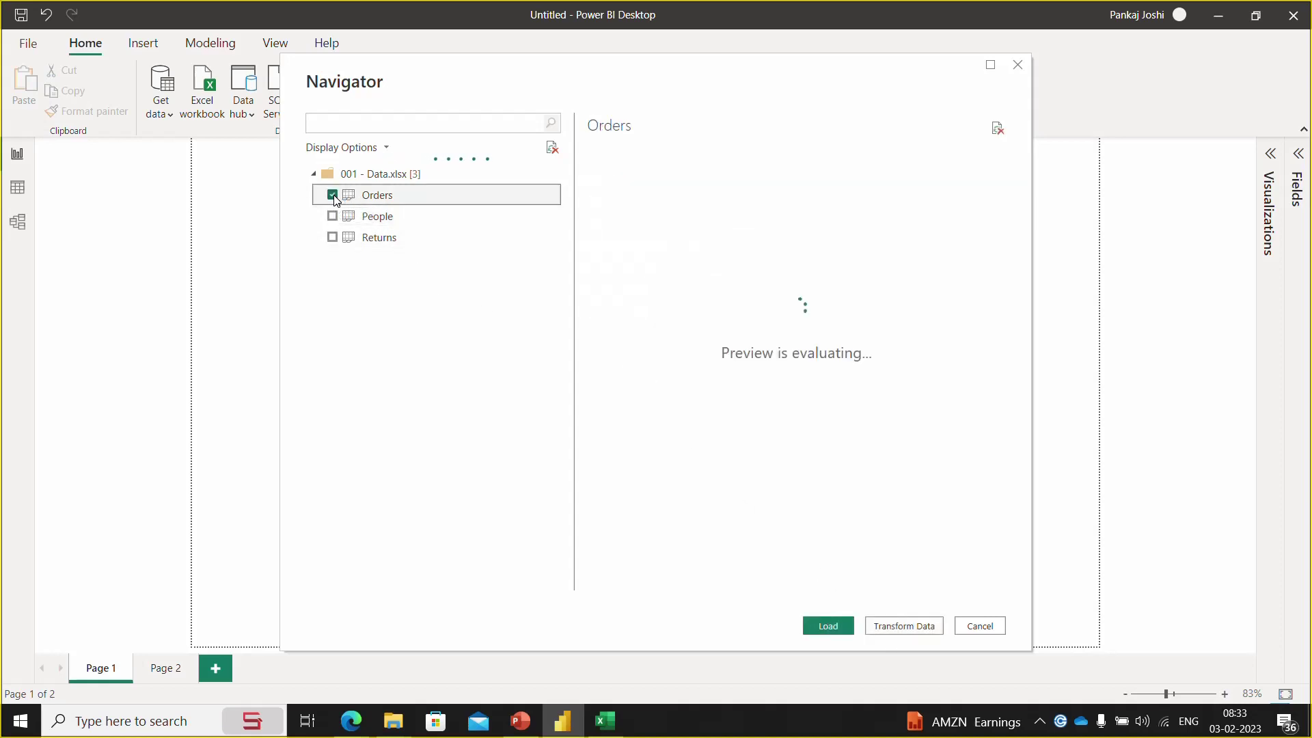
left_click(333, 216)
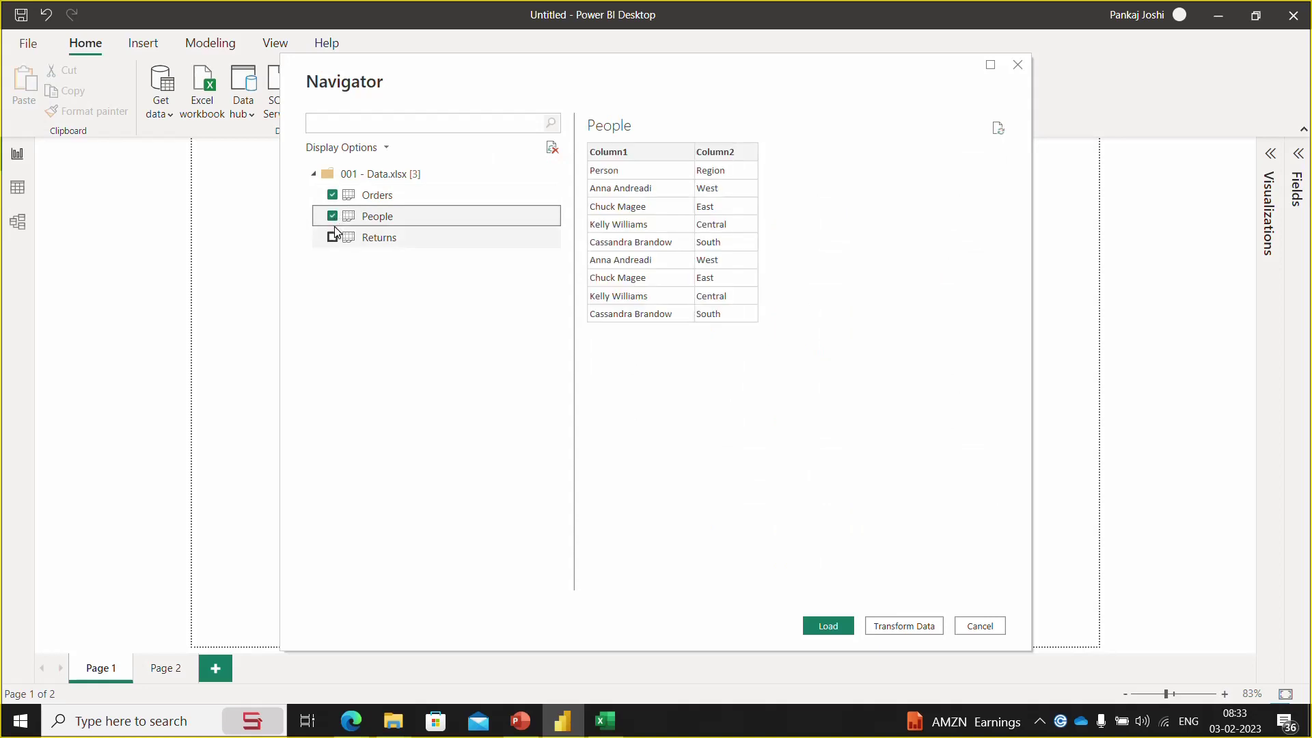
left_click(333, 235)
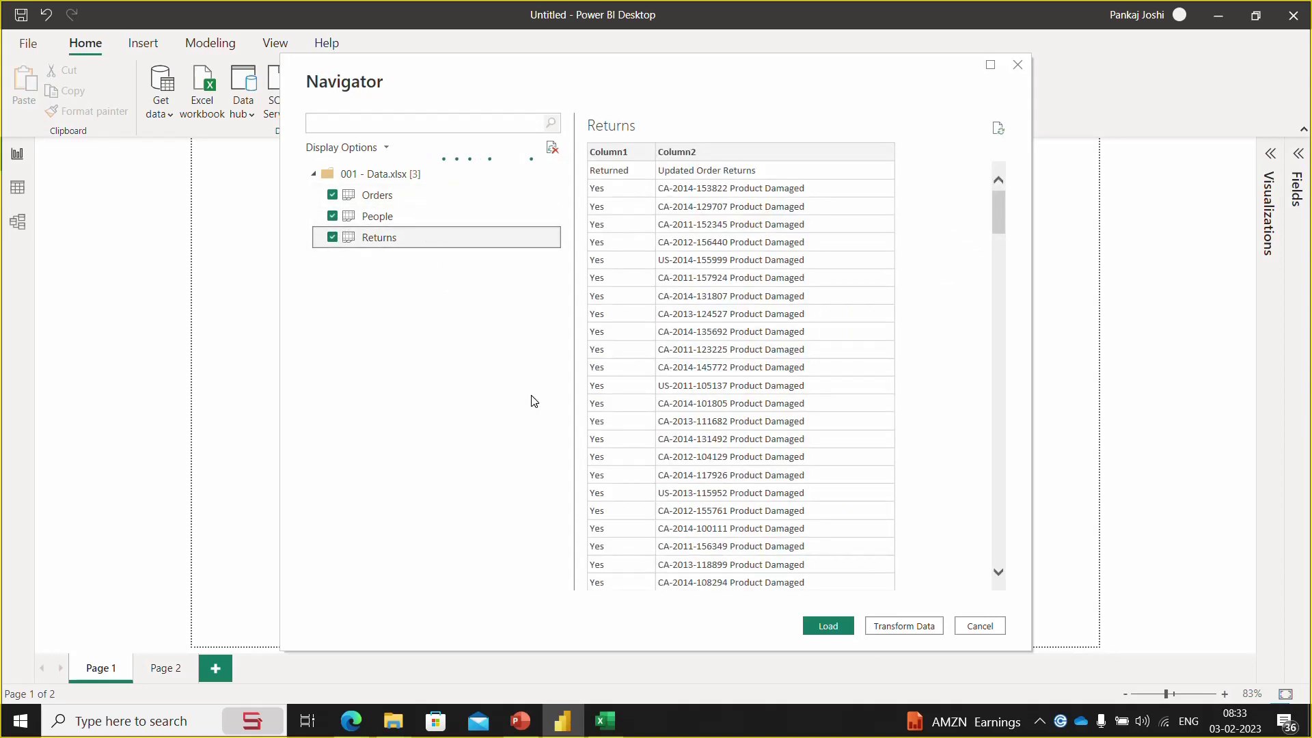
left_click(901, 632)
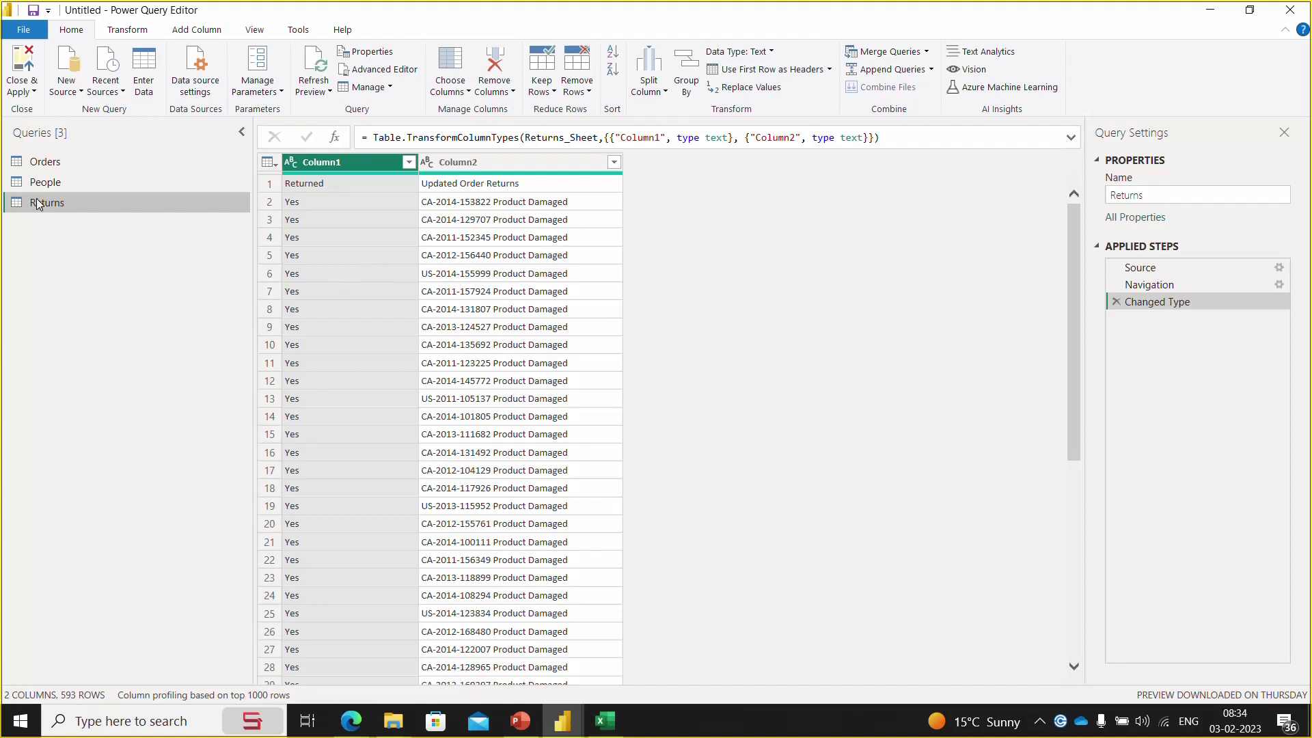
left_click(80, 162)
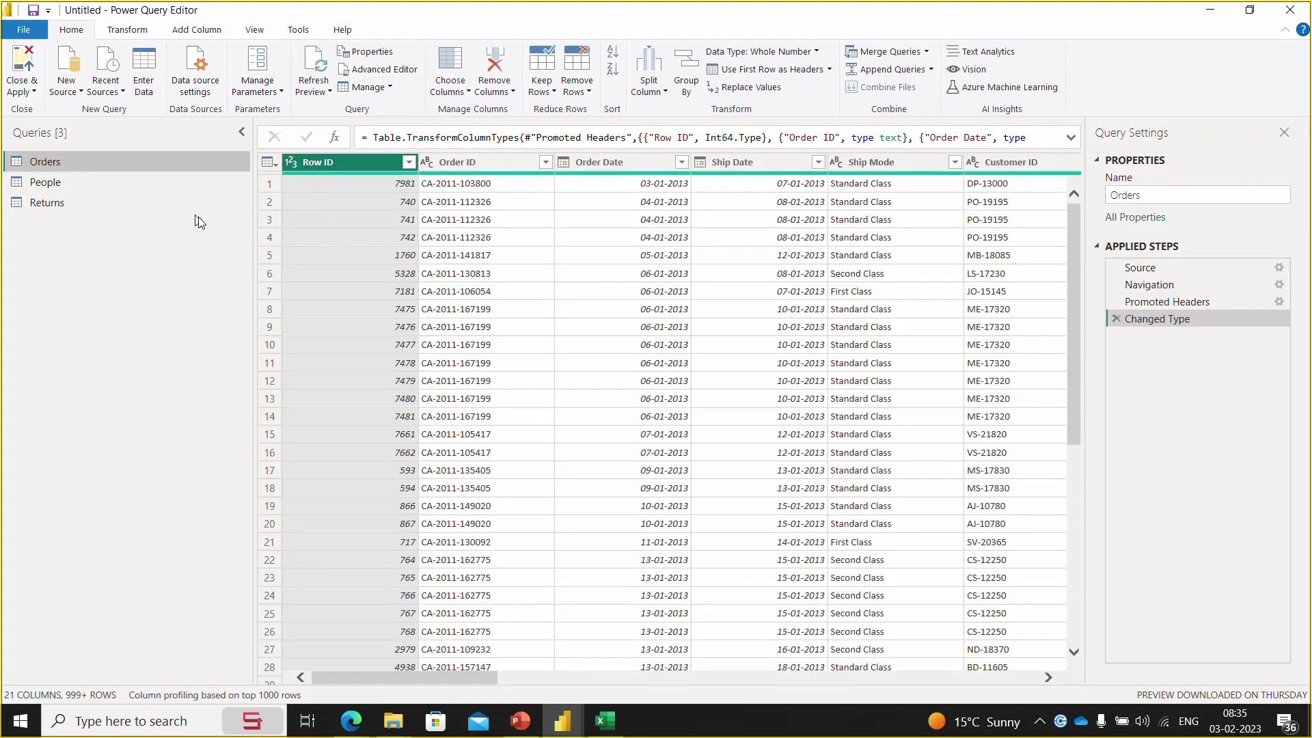
left_click(178, 186)
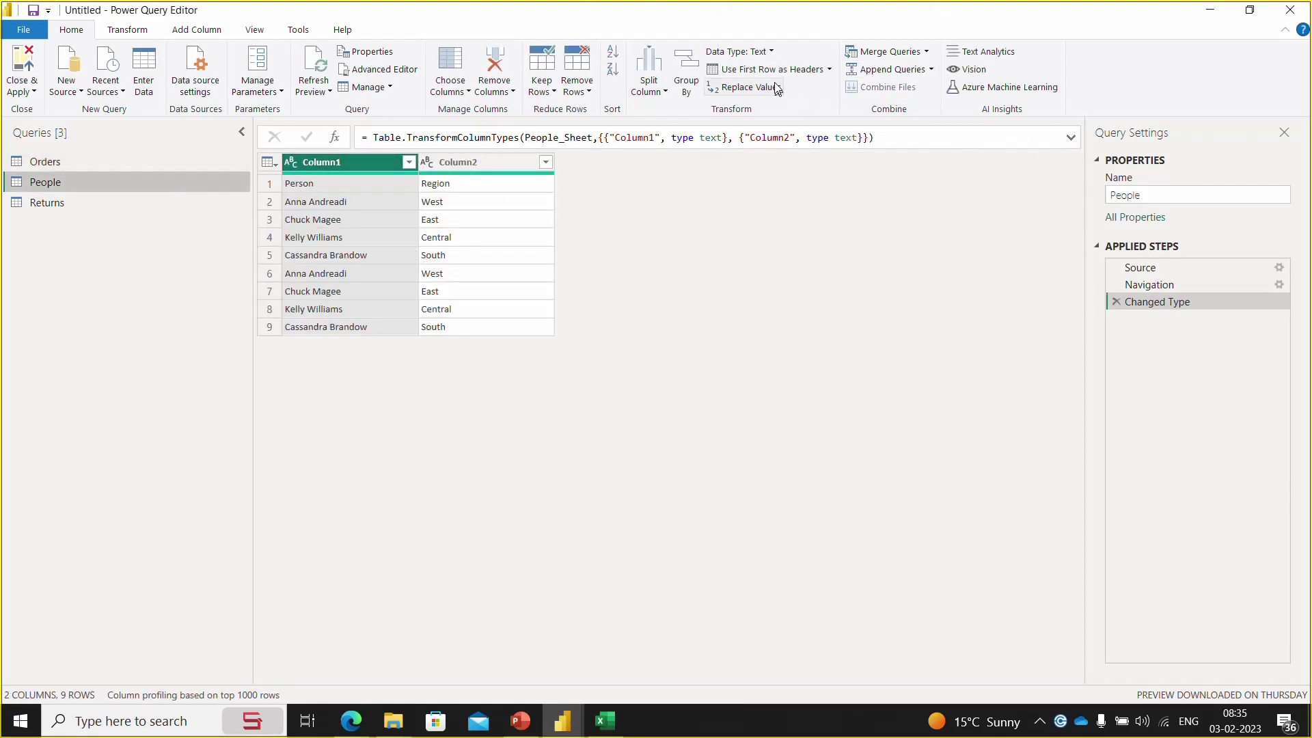
- Switch to the Google Meet call in the browser, admit the waiting participant, and return to Power Query Editor
key("alt+Tab")
key("alt+Tab")
key("alt+Tab")
key("alt+Tab")
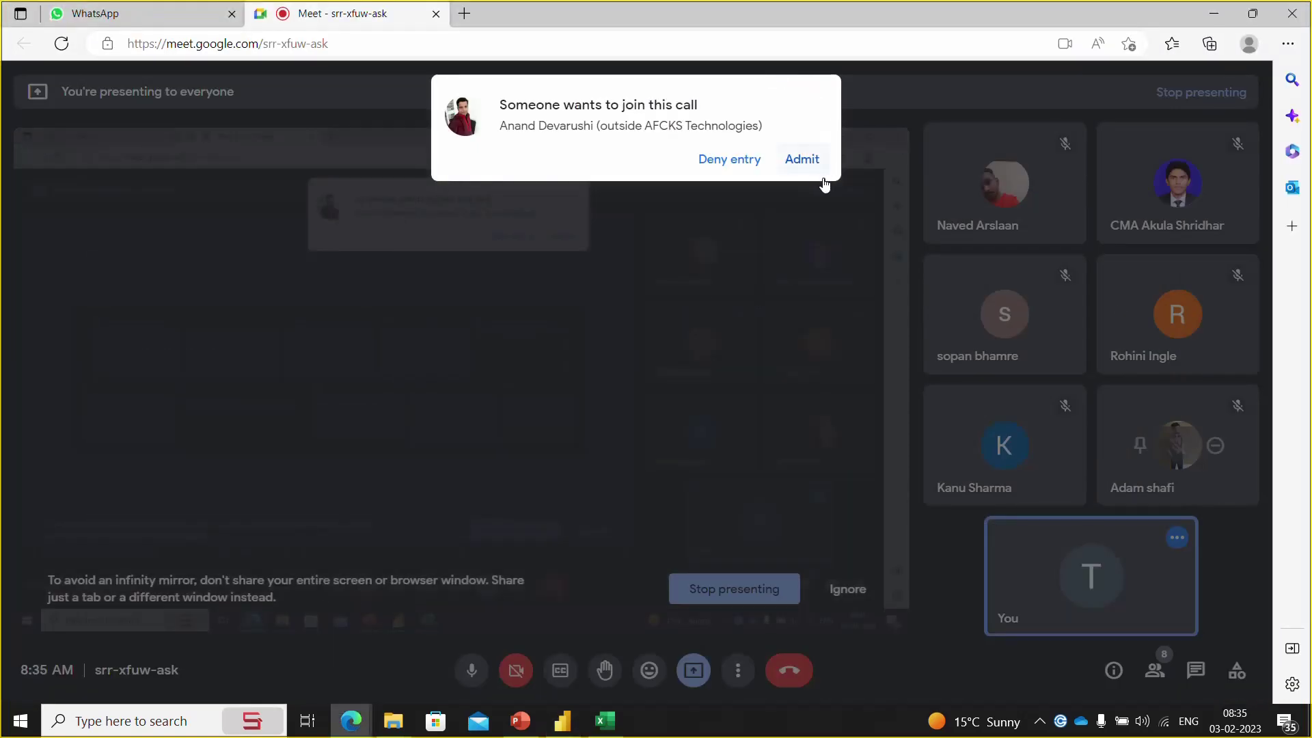
left_click(802, 162)
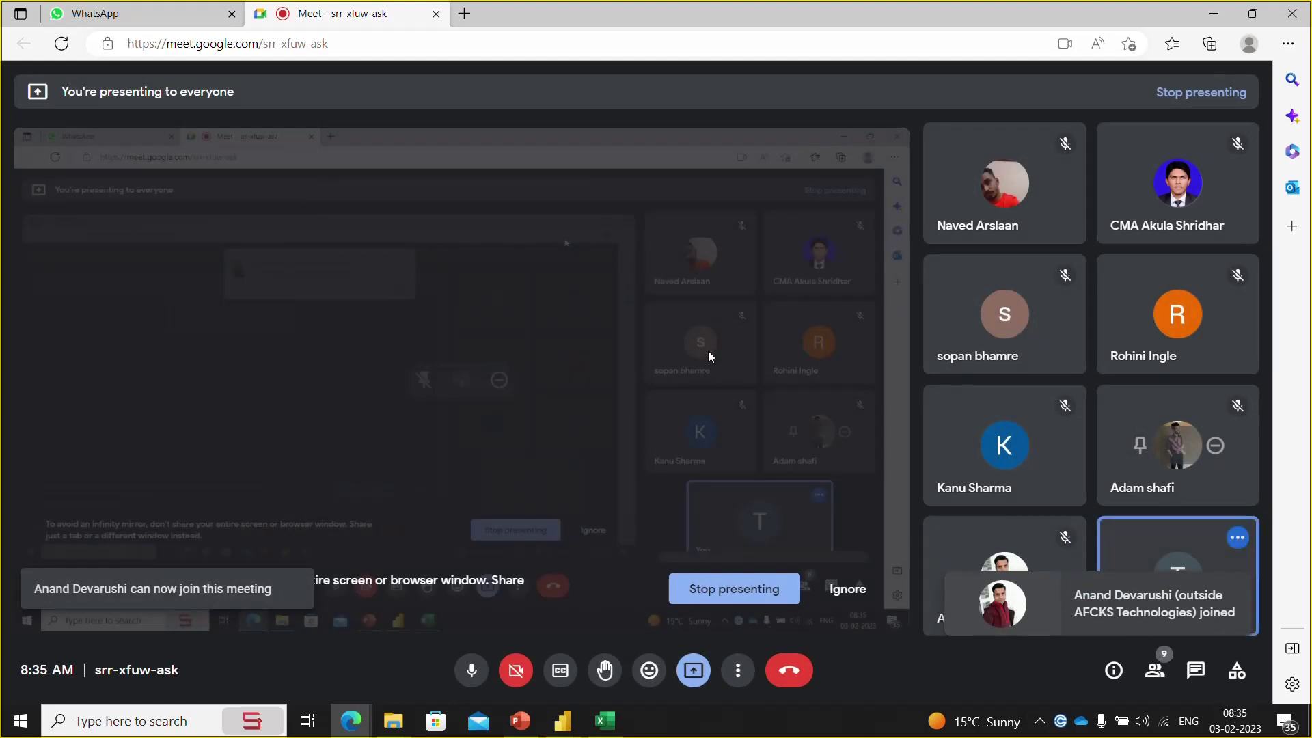
key("alt+Tab")
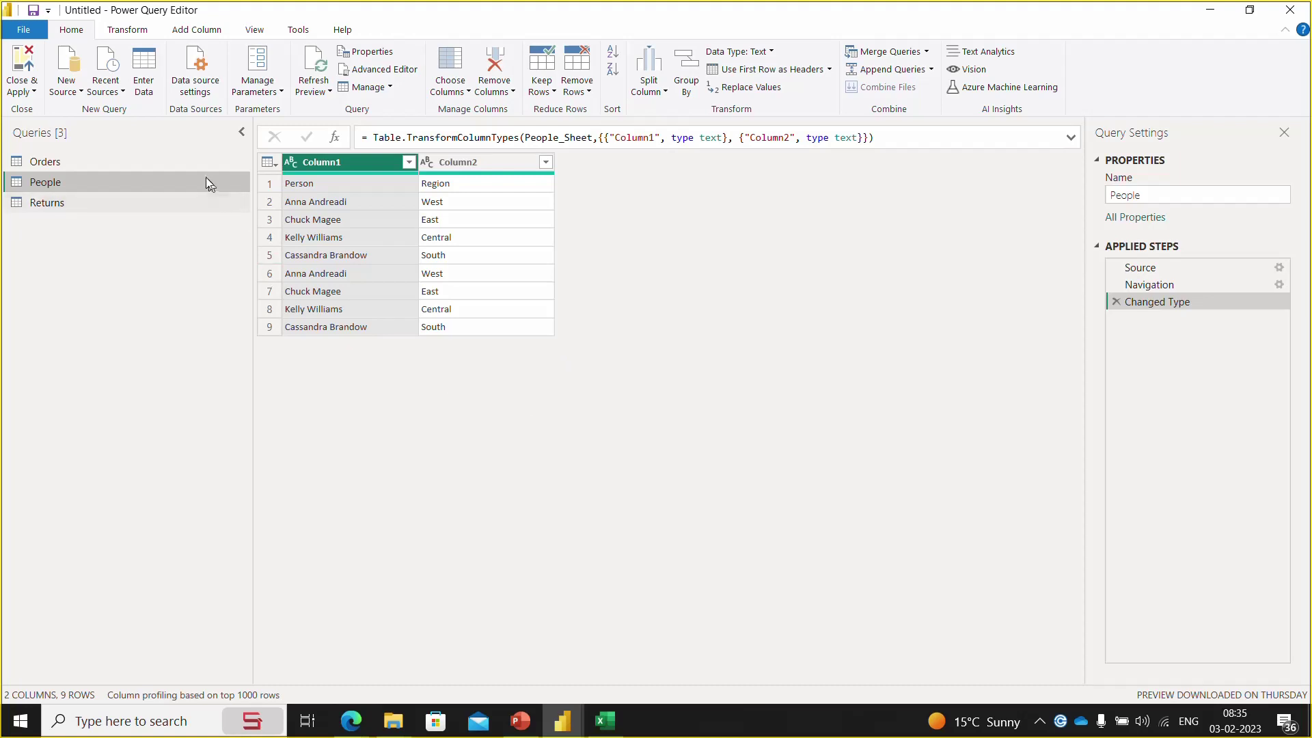
- Use the first row as headers in both the People and Returns queries
left_click(191, 165)
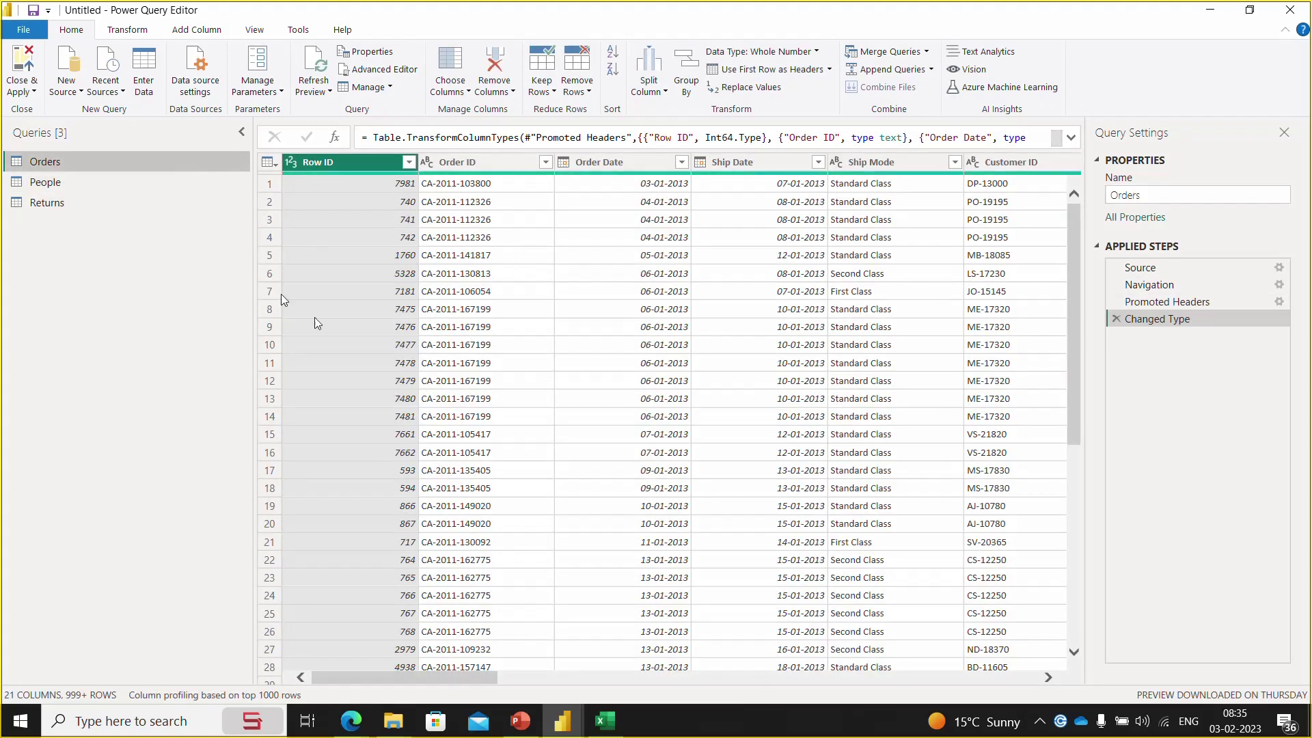
left_click(177, 186)
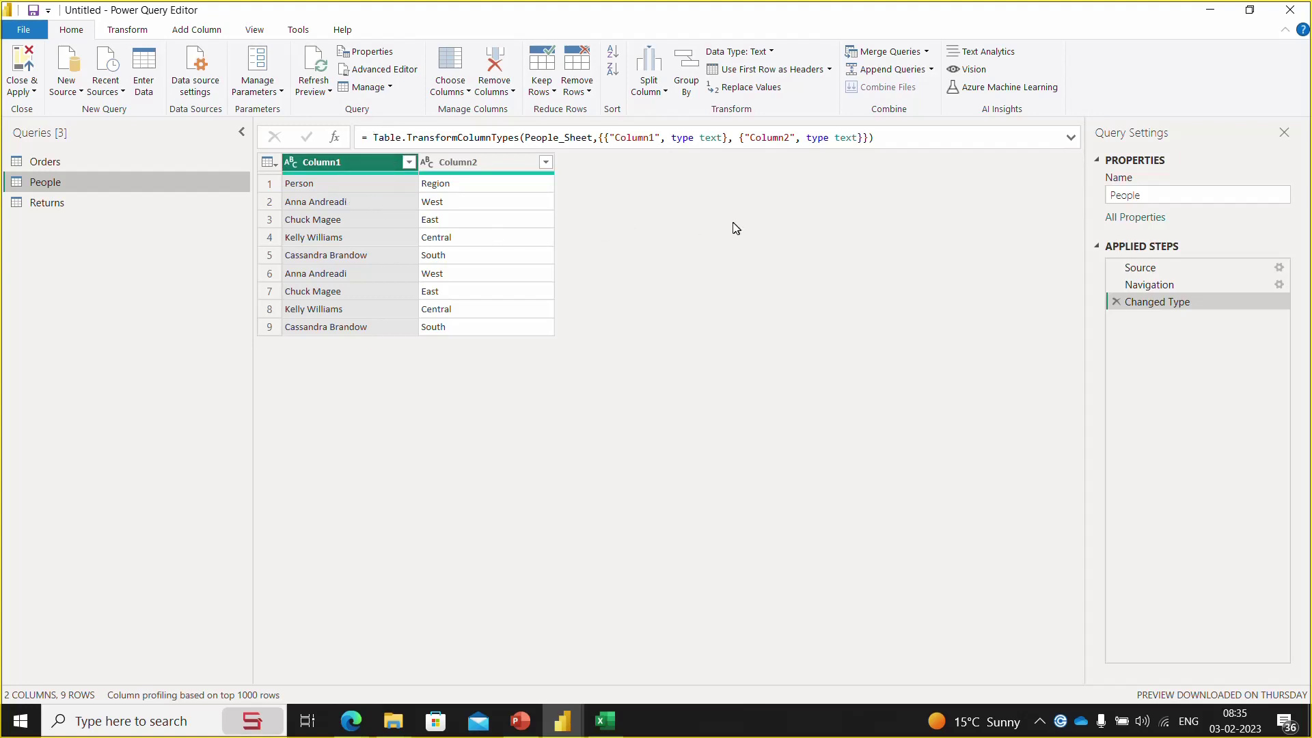
left_click(777, 71)
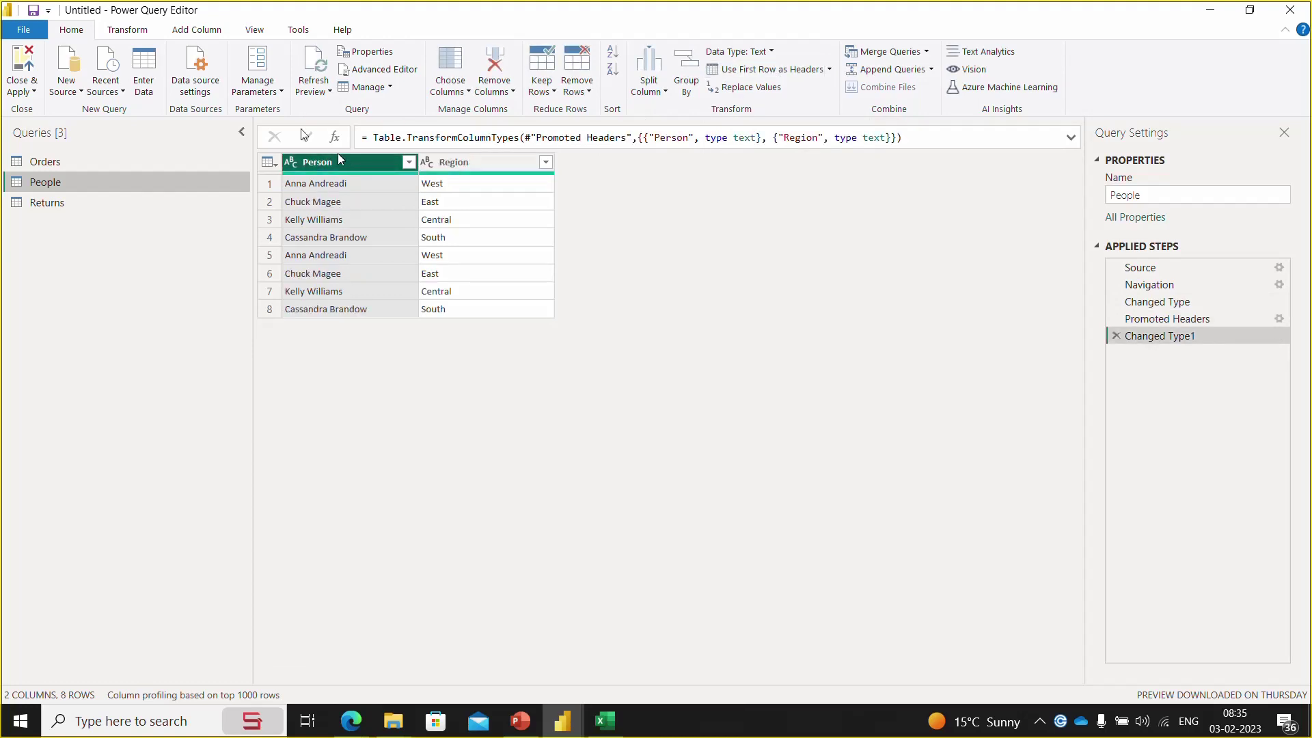
left_click(75, 201)
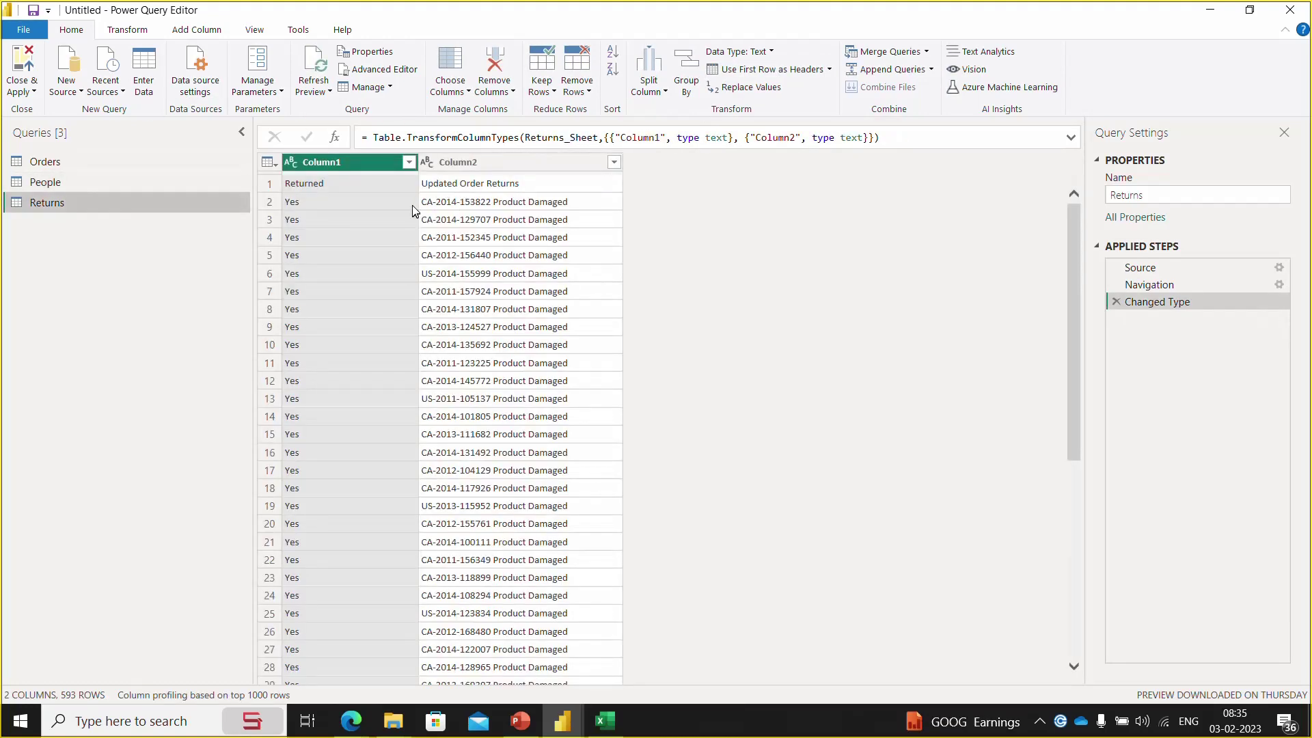
left_click(769, 70)
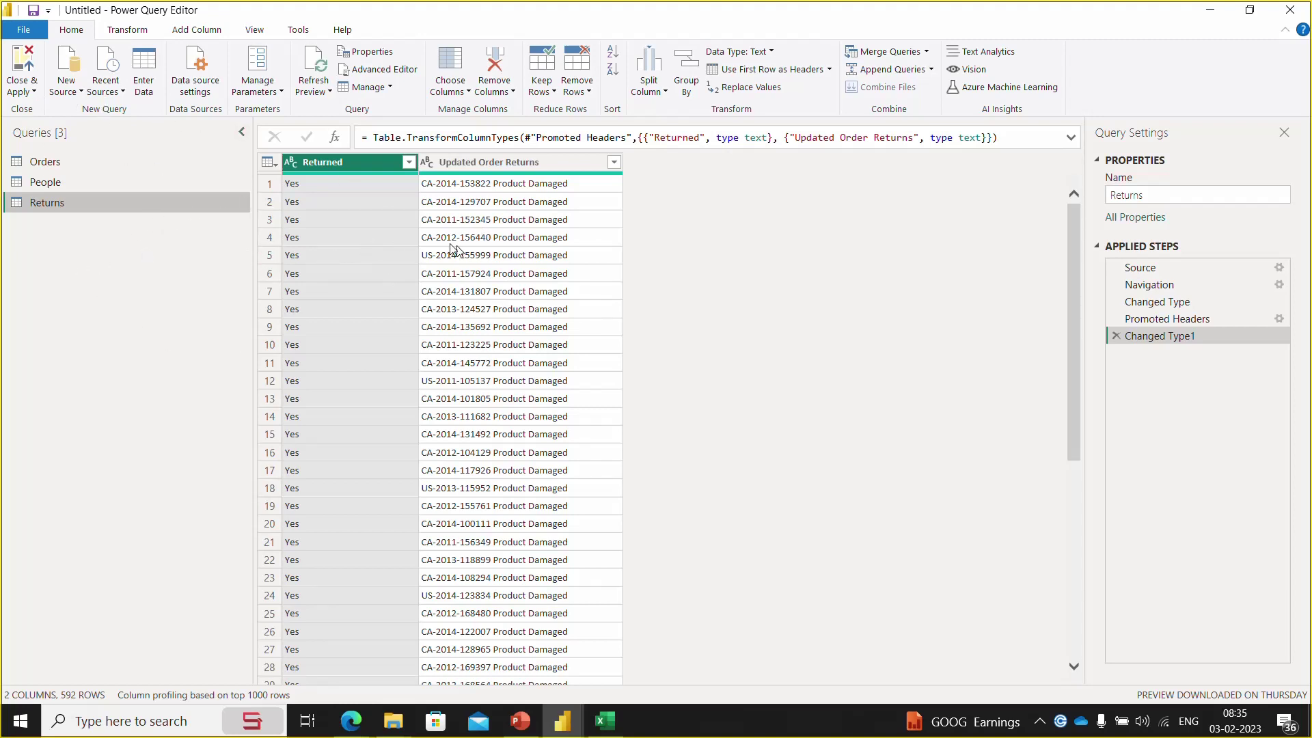
- Close Power Query Editor and apply the changes, loading the Orders, People and Returns tables into the report
left_click(167, 162)
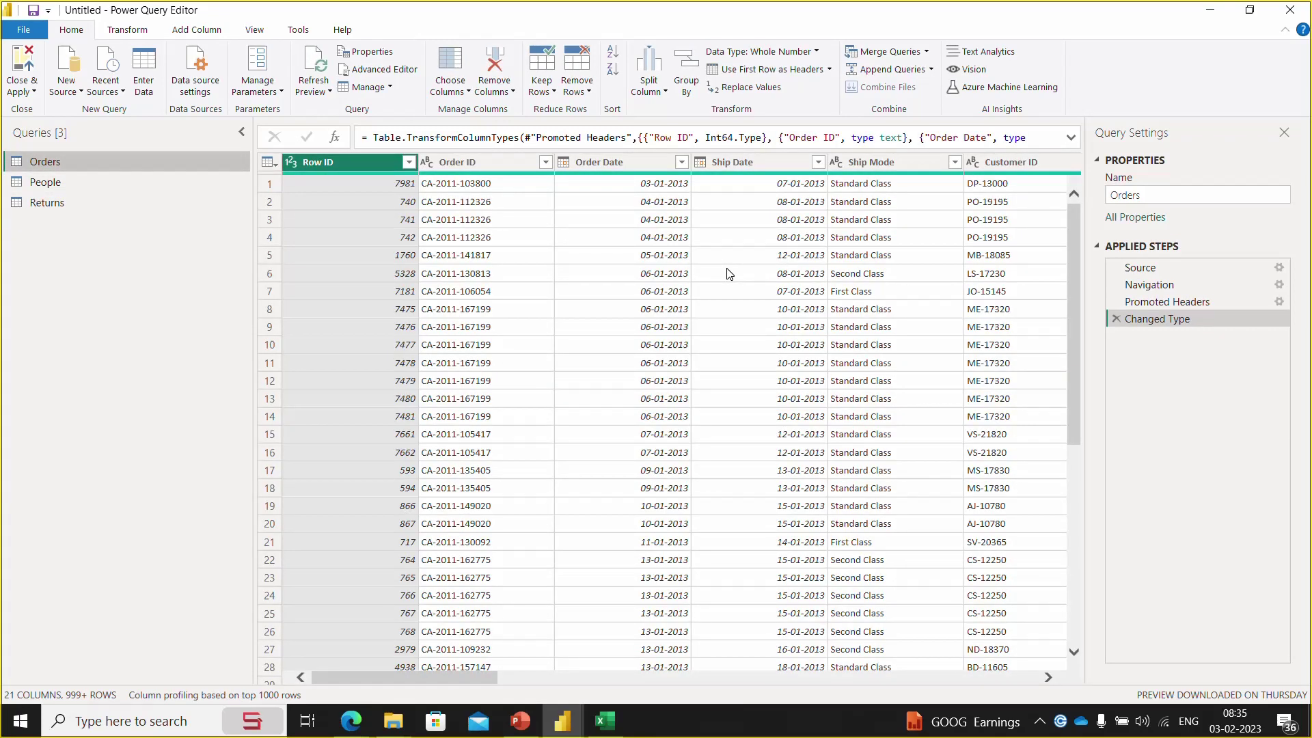
left_click(21, 63)
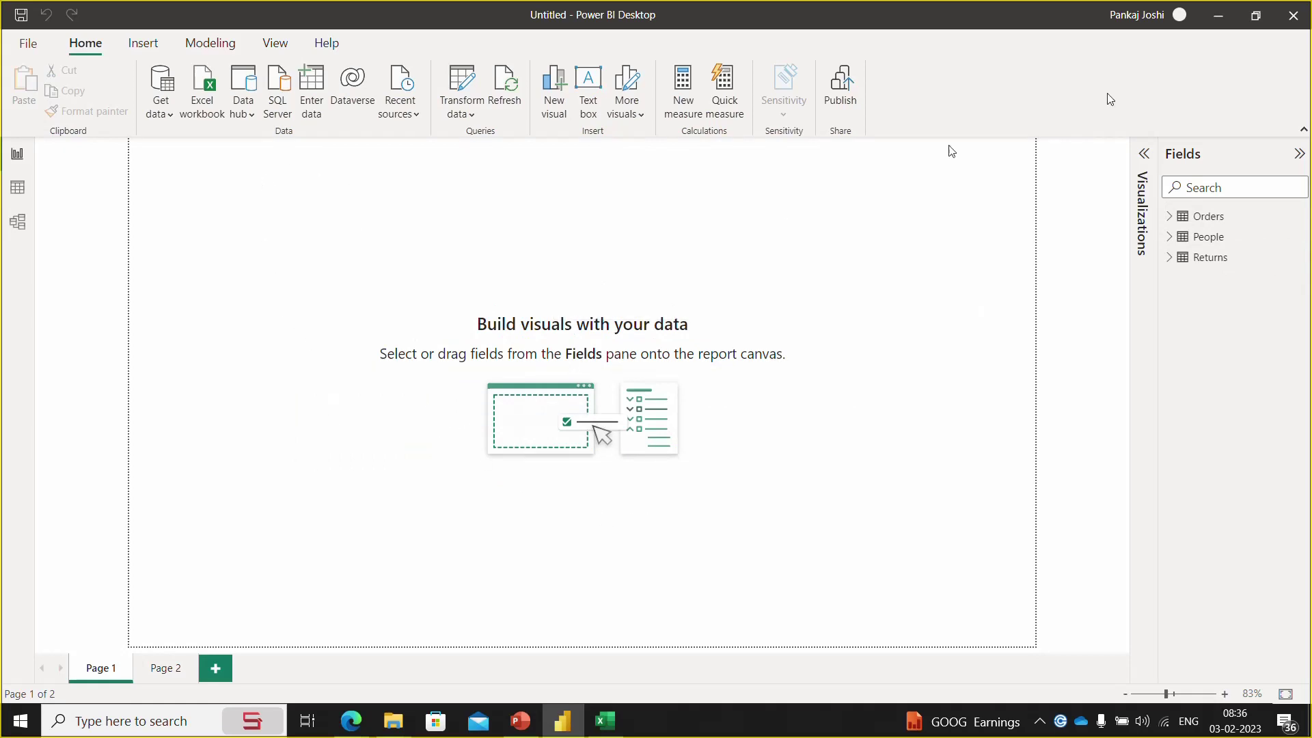
left_click(1210, 217)
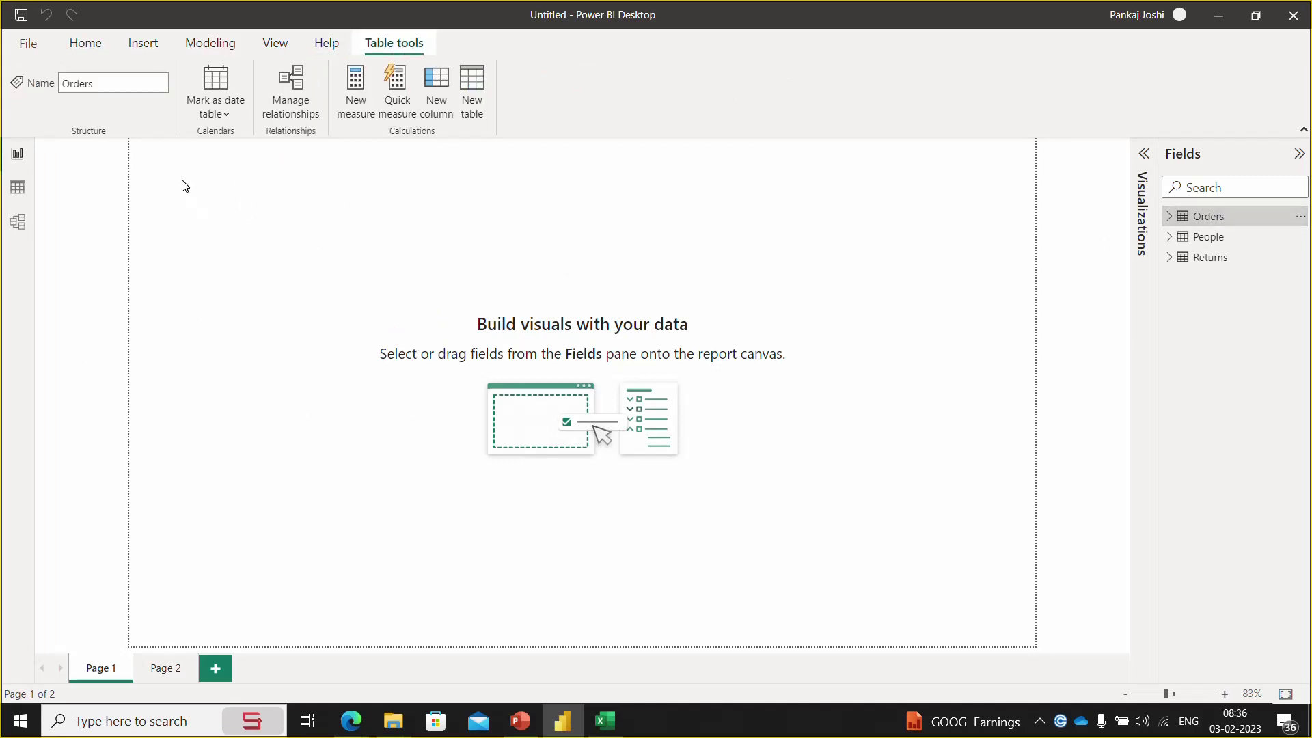
left_click_drag(183, 181, 959, 539)
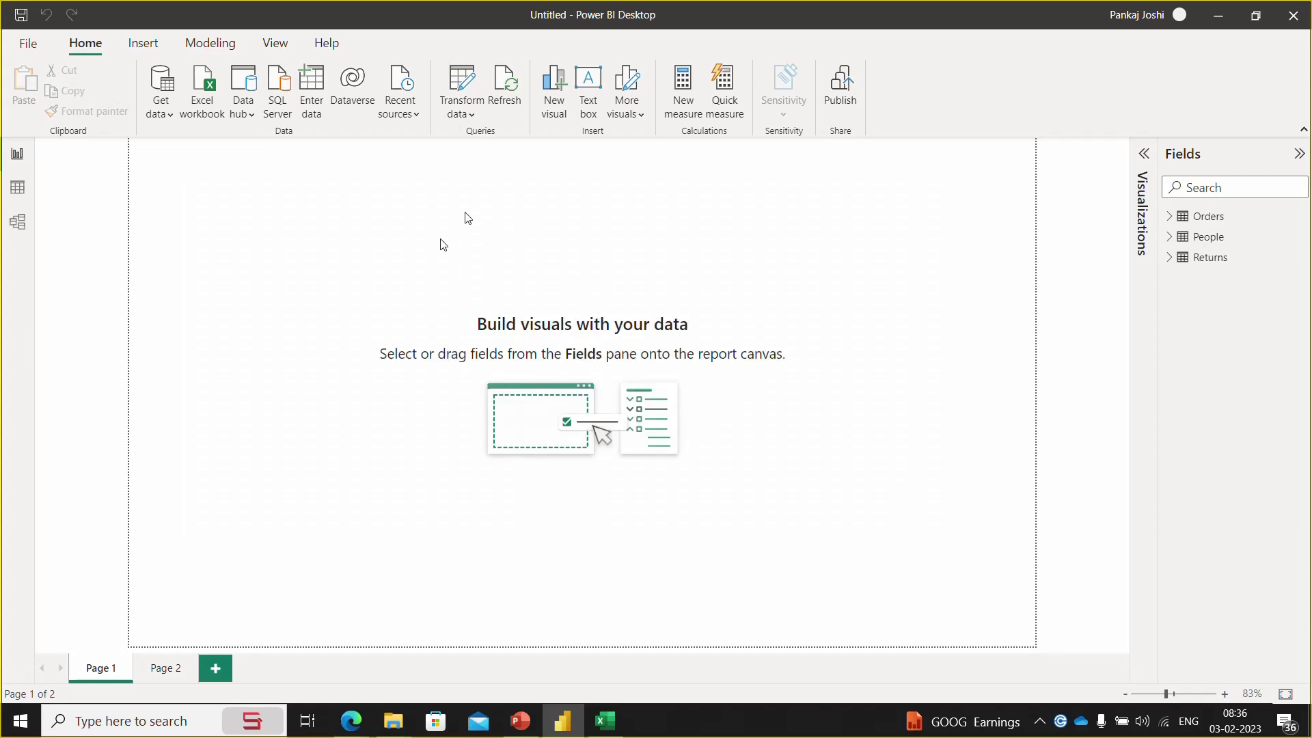
- View the loaded Orders, People and Returns records in Data view, and open Model view
left_click(18, 190)
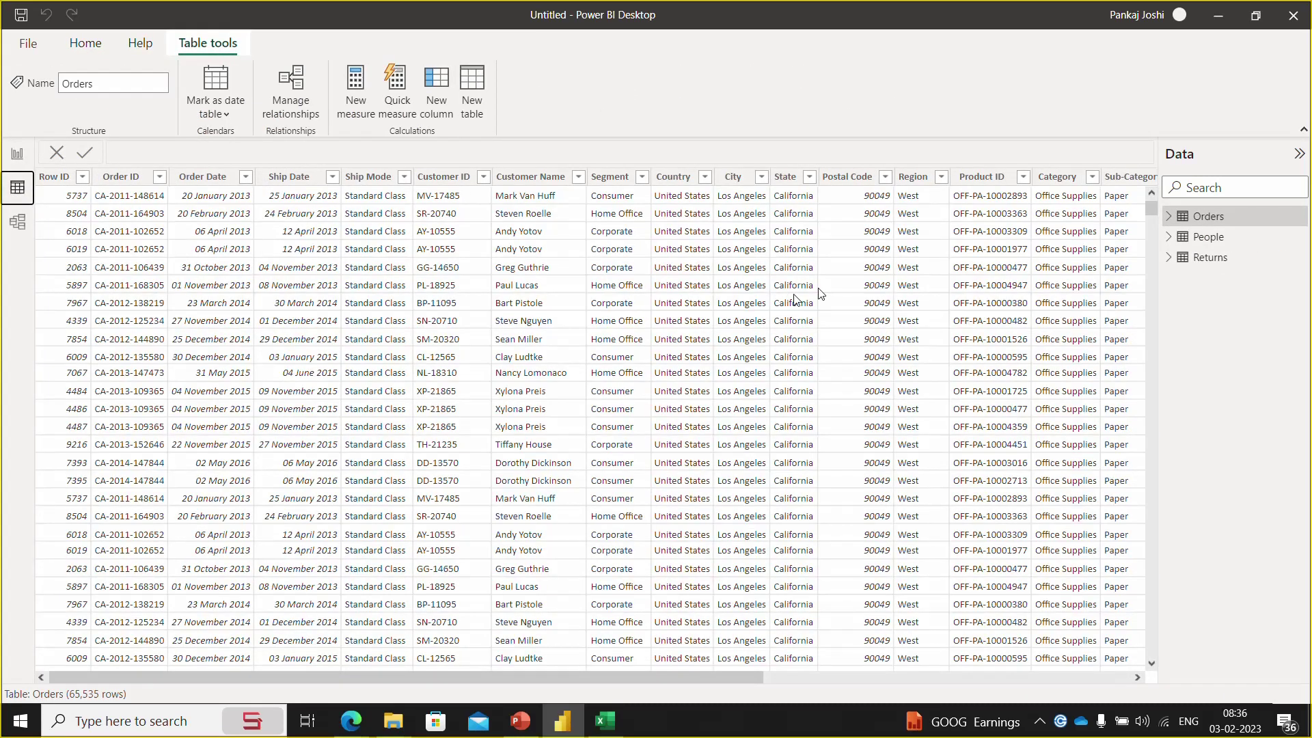
left_click(1199, 237)
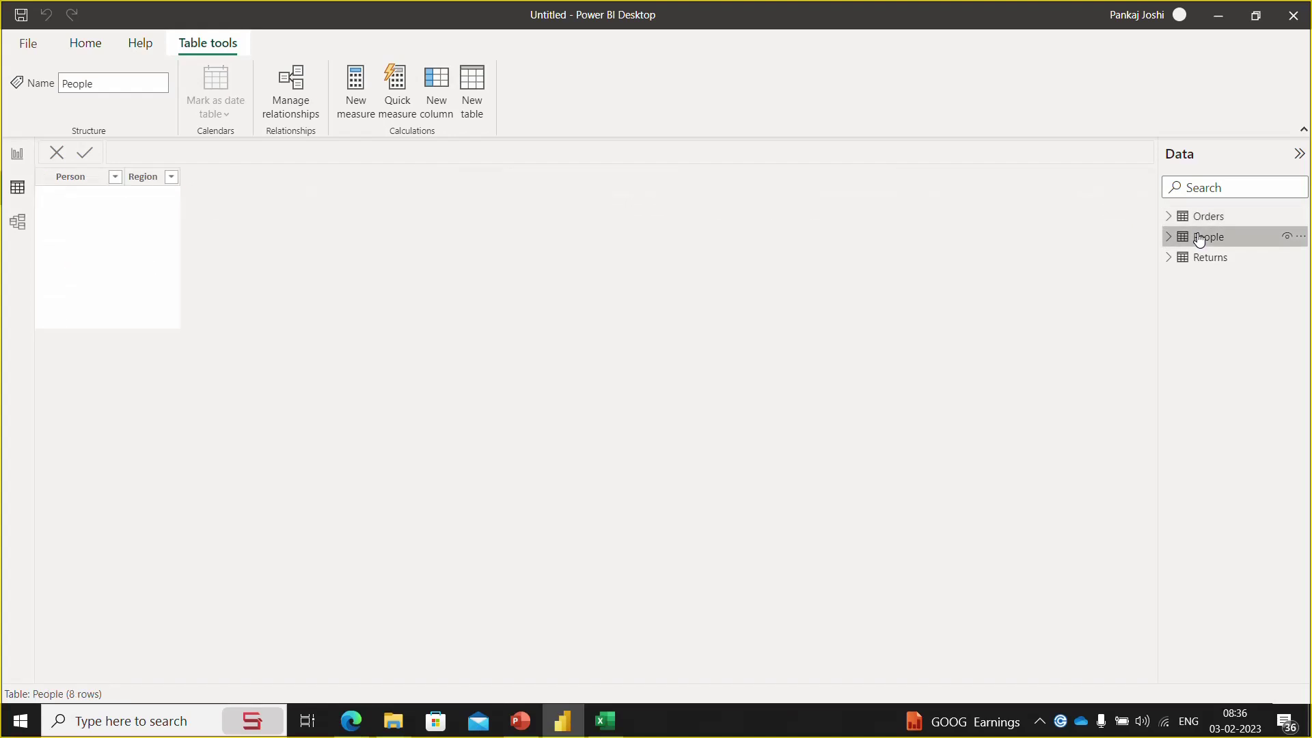
left_click(1201, 259)
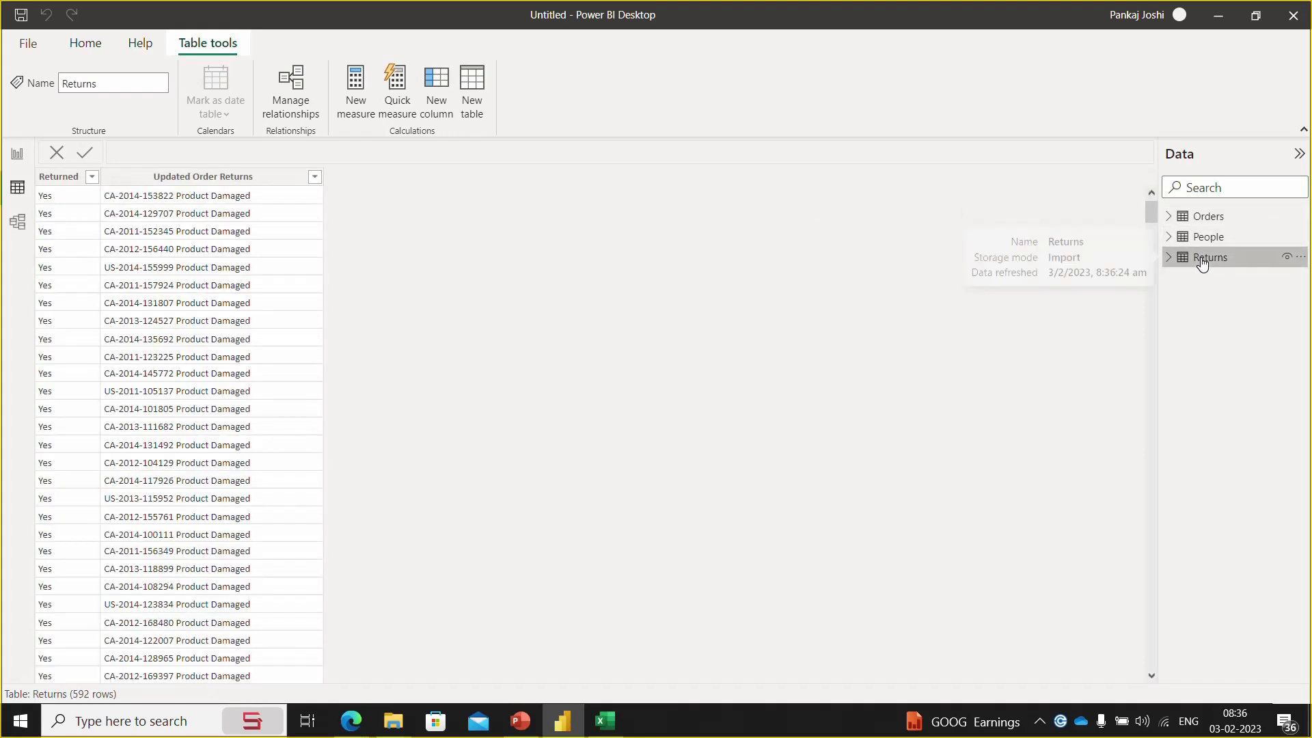
left_click(18, 220)
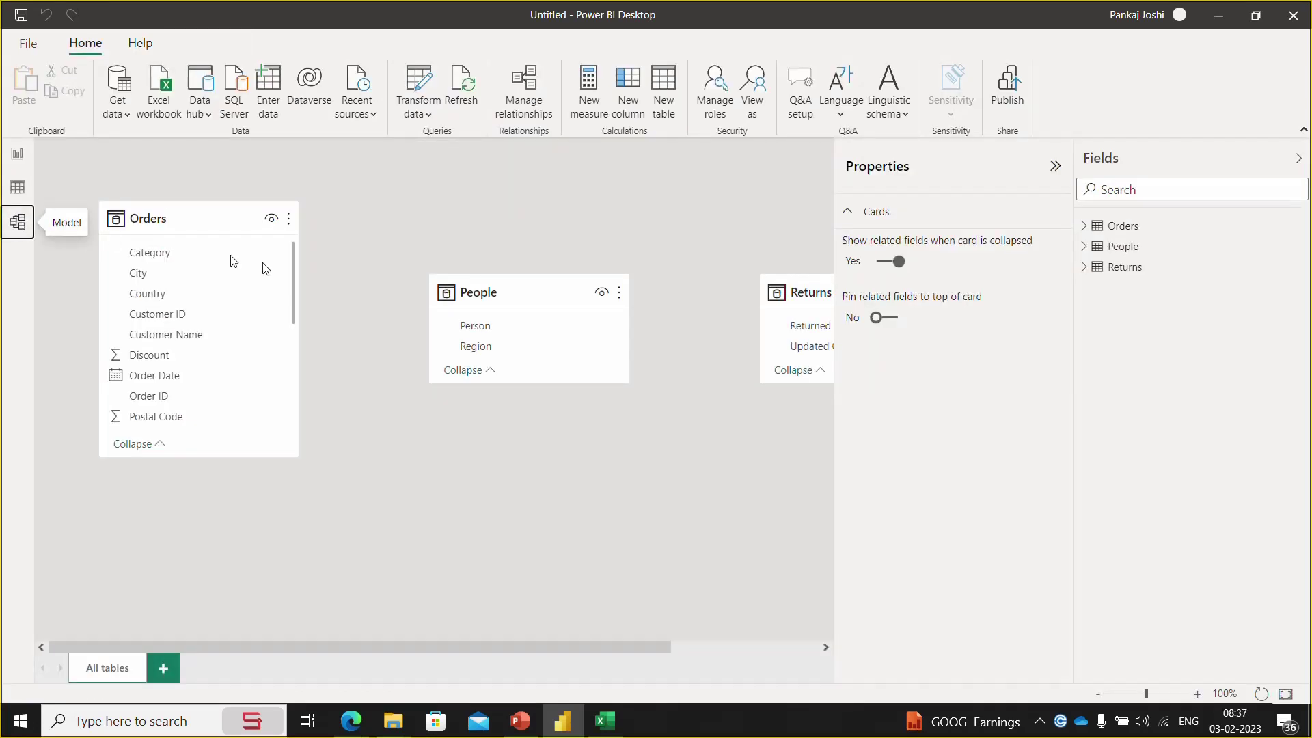
- Collapse the Properties and Fields panes and lengthen the People and Orders table cards in the model diagram
left_click(1056, 166)
left_click(1297, 158)
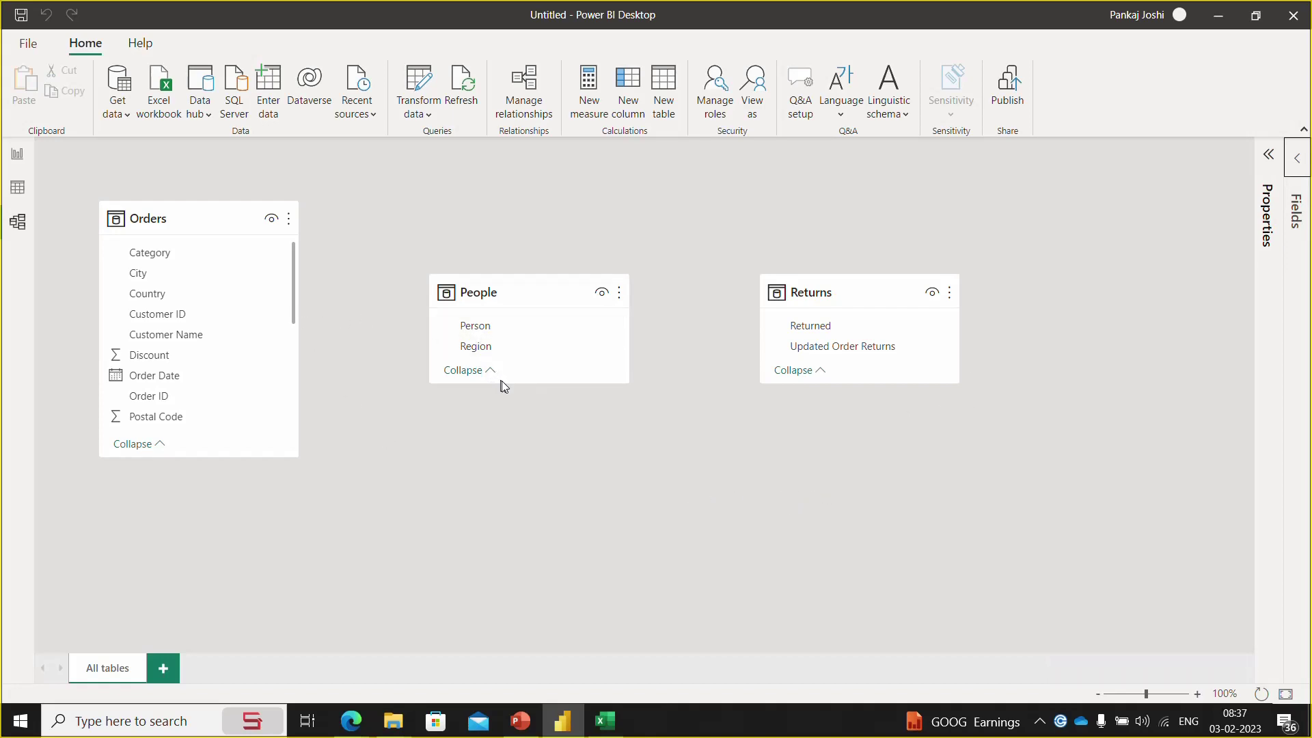
left_click_drag(504, 385, 504, 454)
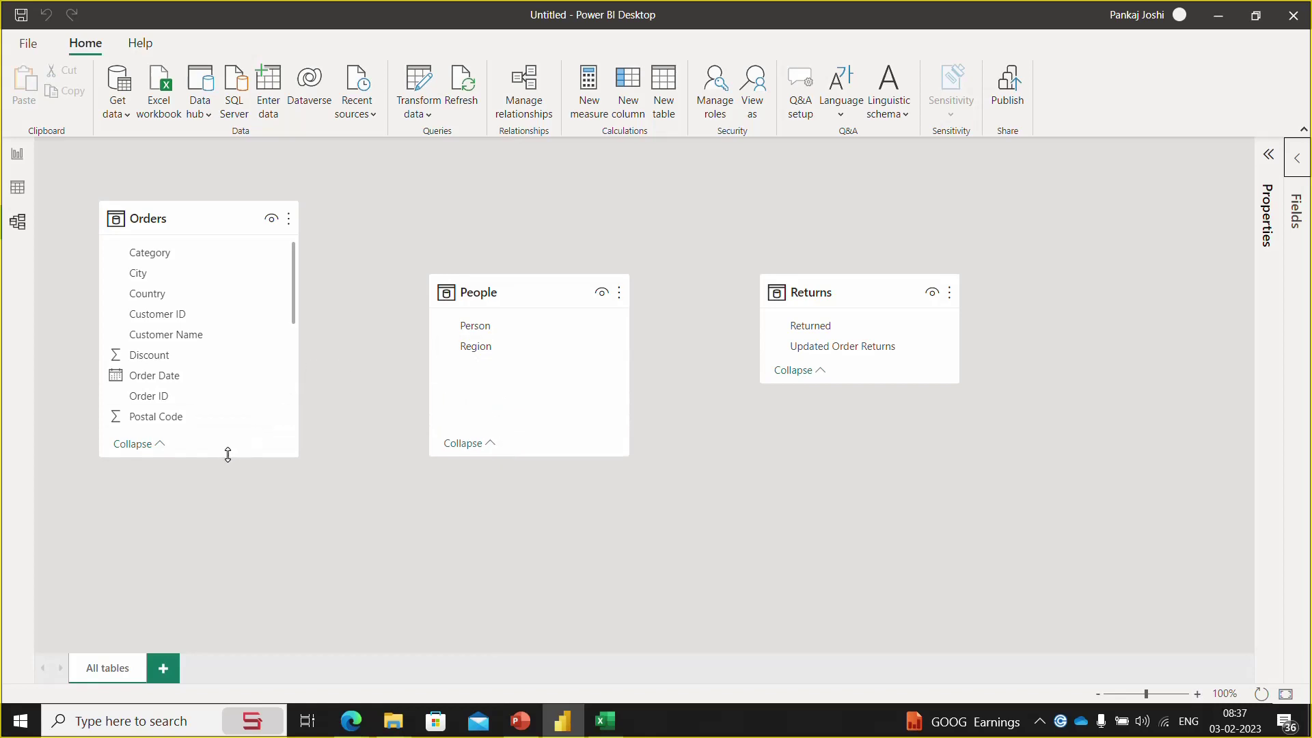
left_click_drag(229, 454, 244, 661)
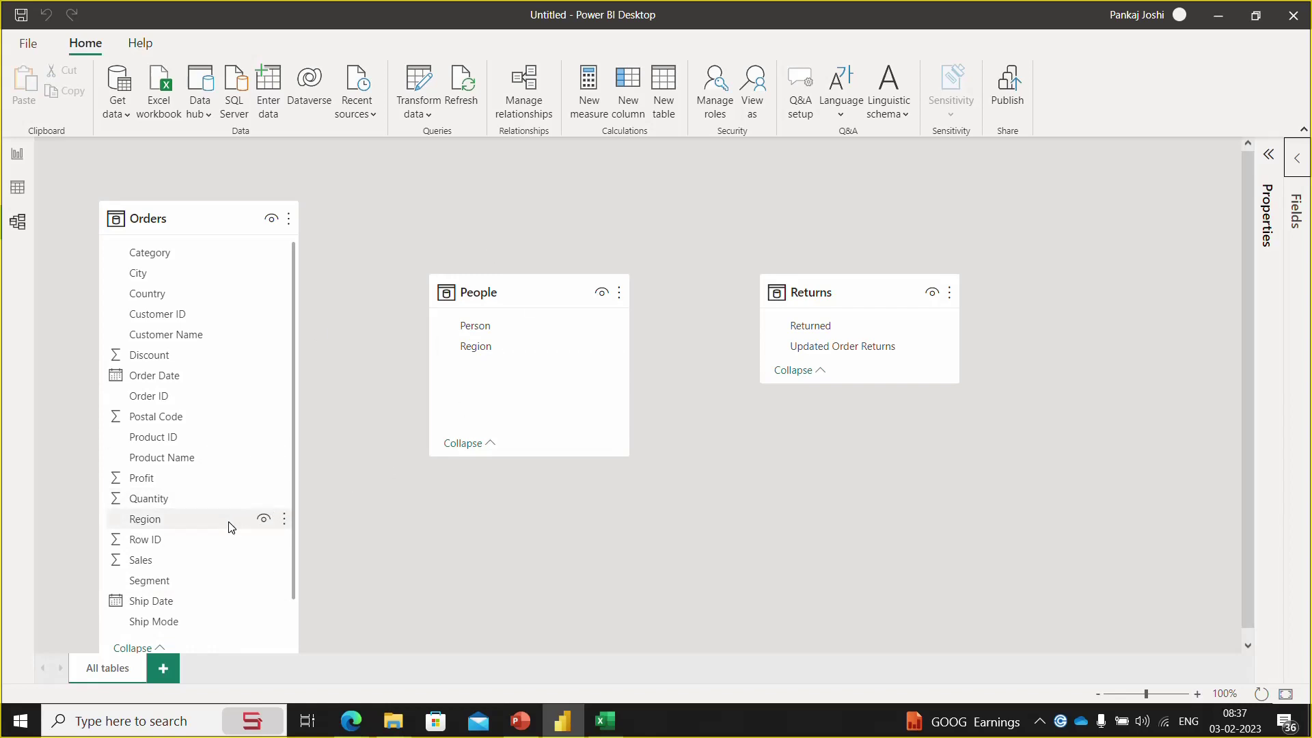
- Create an active many-to-many relationship between Orders Region and People Region with cross filtering in both directions, and lengthen the Returns card
left_click_drag(230, 527, 530, 355)
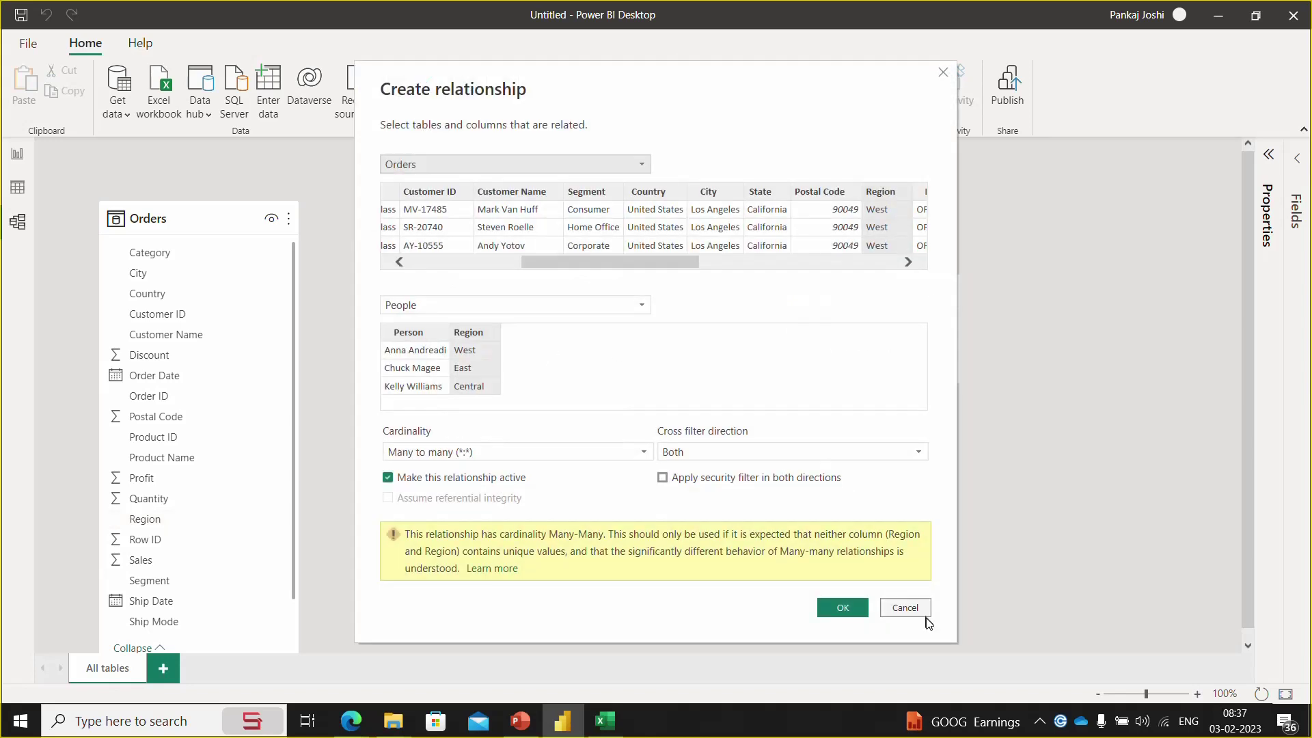
left_click(852, 613)
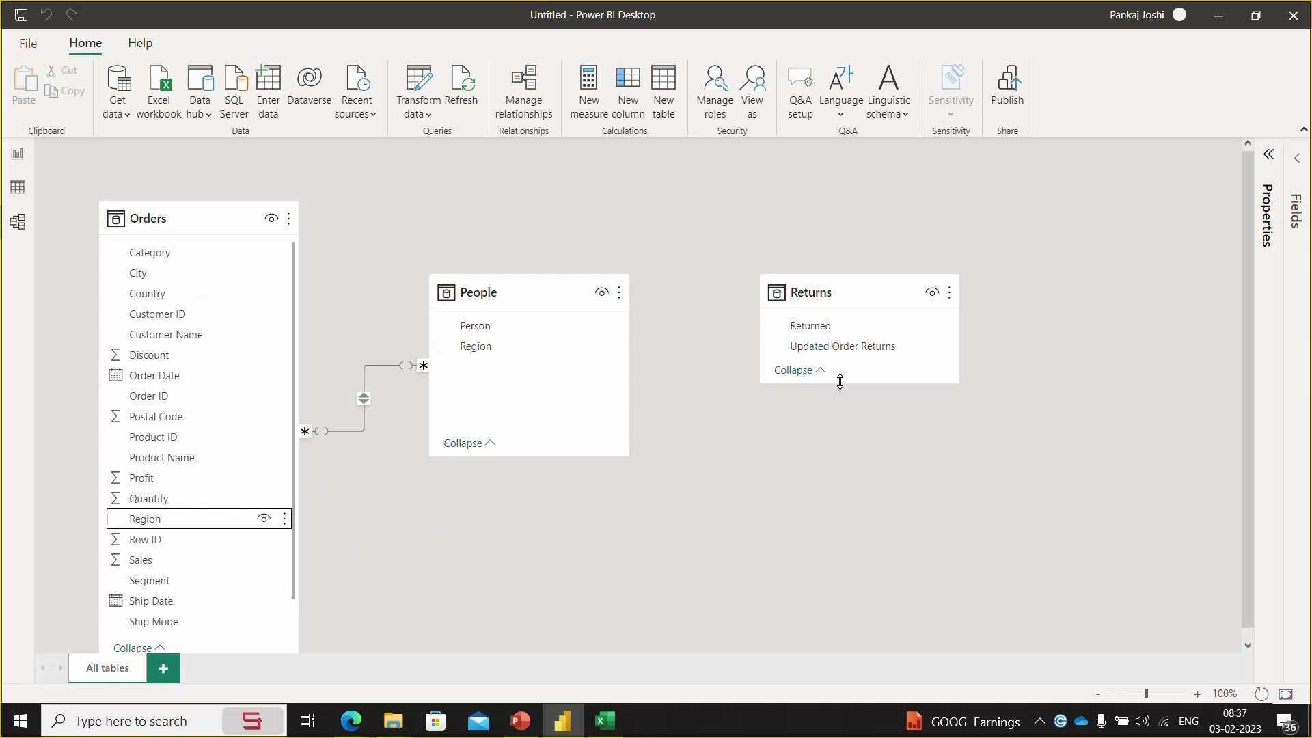
left_click_drag(841, 383, 854, 594)
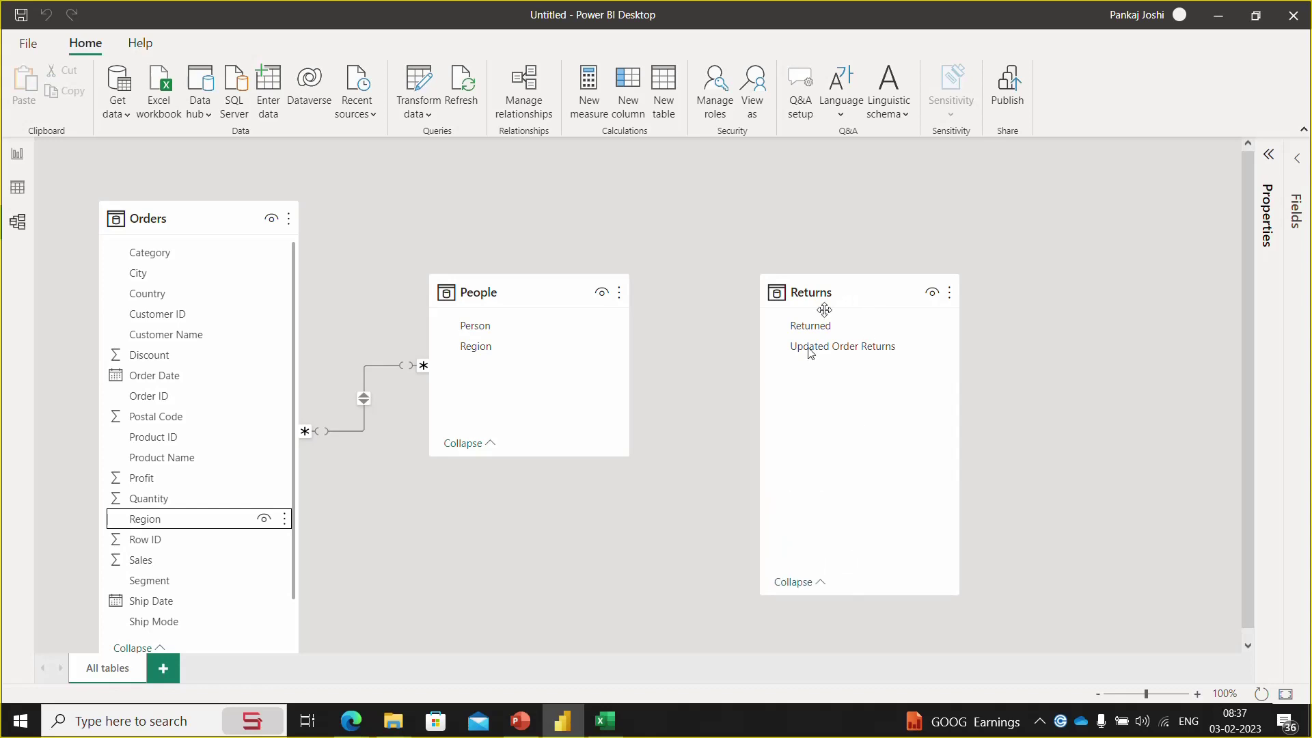
- Compare the Returned and Updated Order Returns columns of Returns with the Order ID column of Orders in Data view
left_click(7, 197)
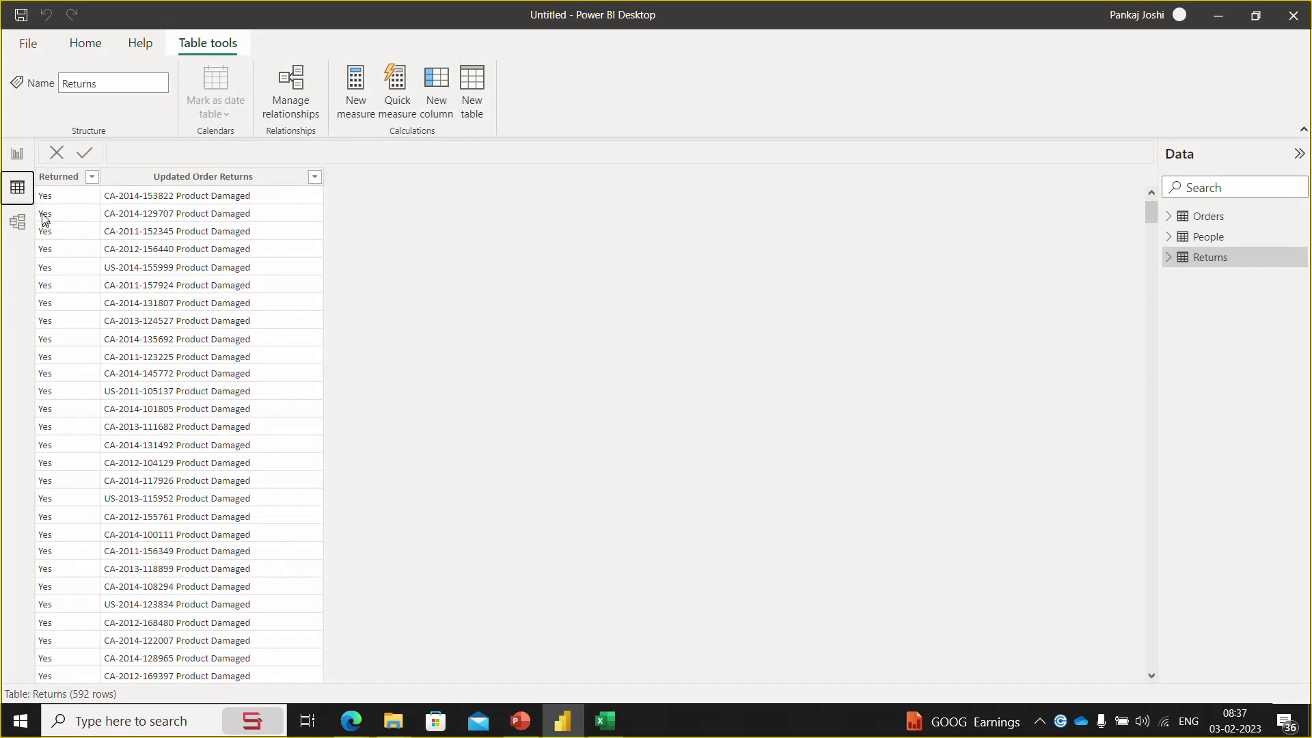
left_click(48, 179)
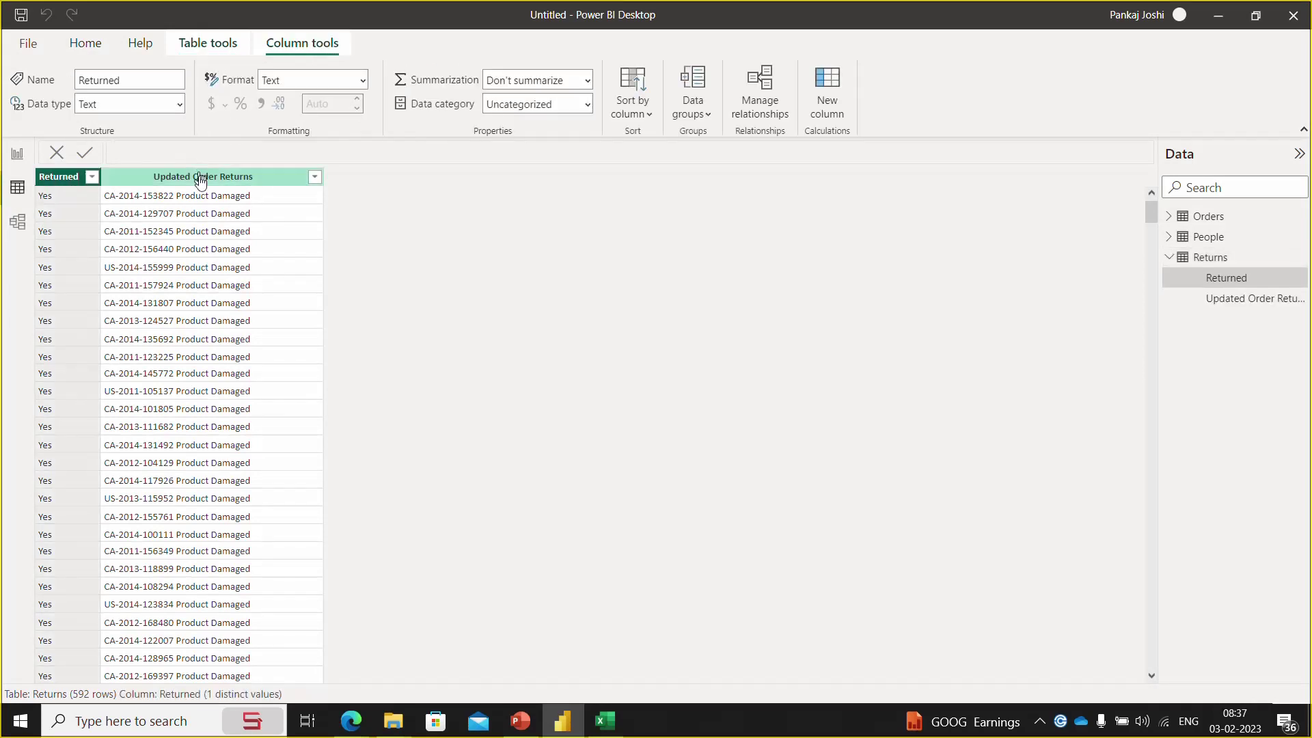
left_click(201, 179)
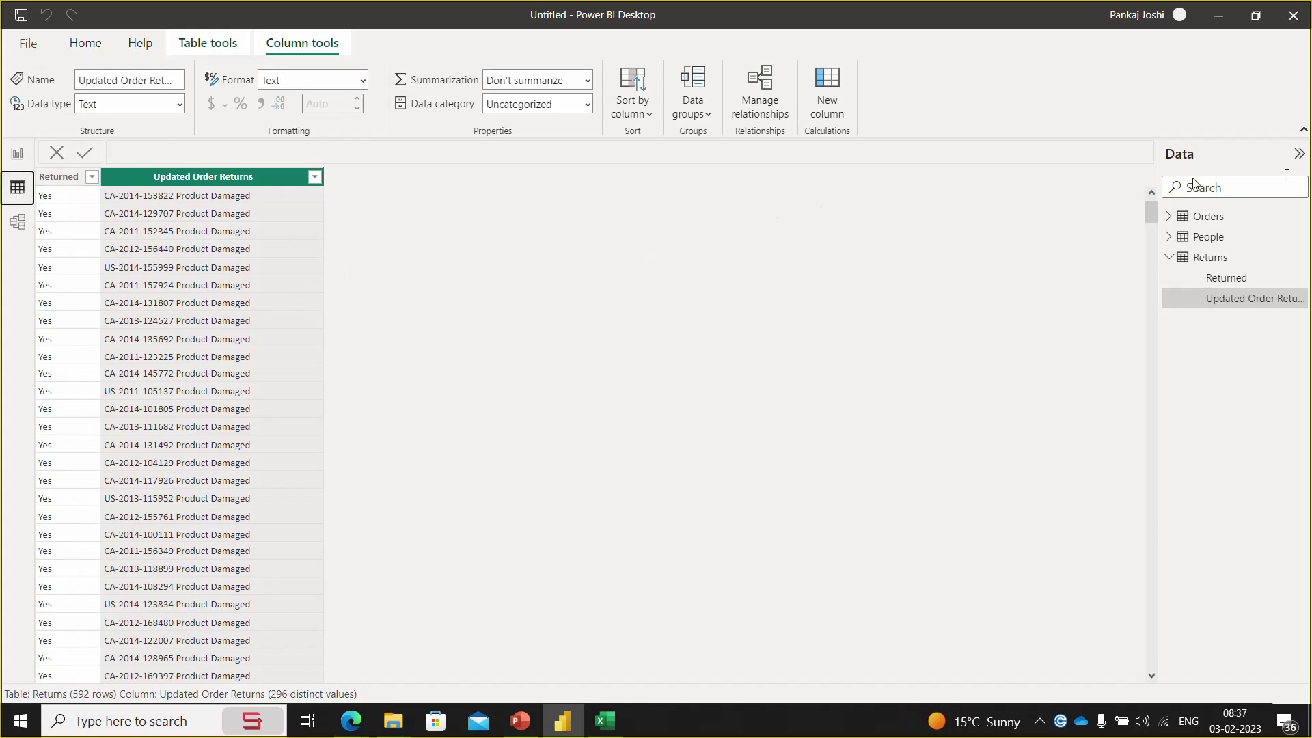
left_click(1210, 217)
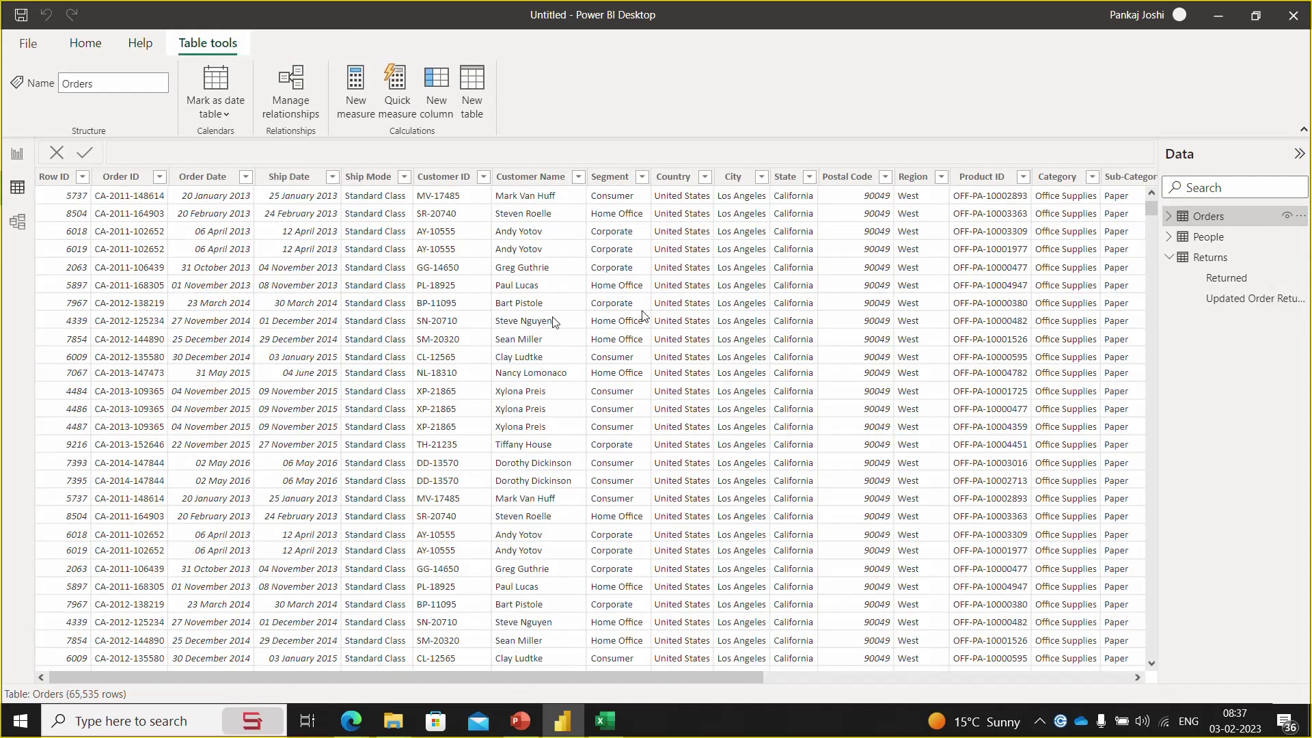
left_click(125, 188)
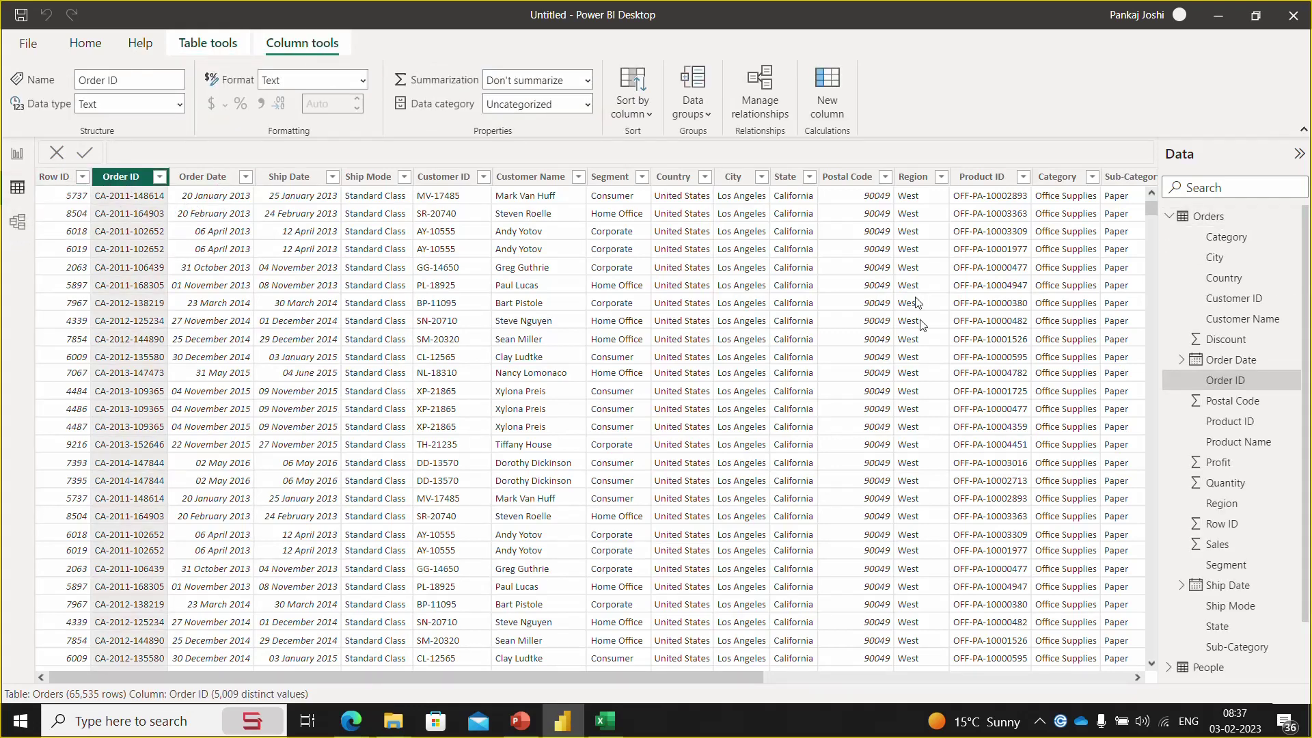
left_click(1172, 217)
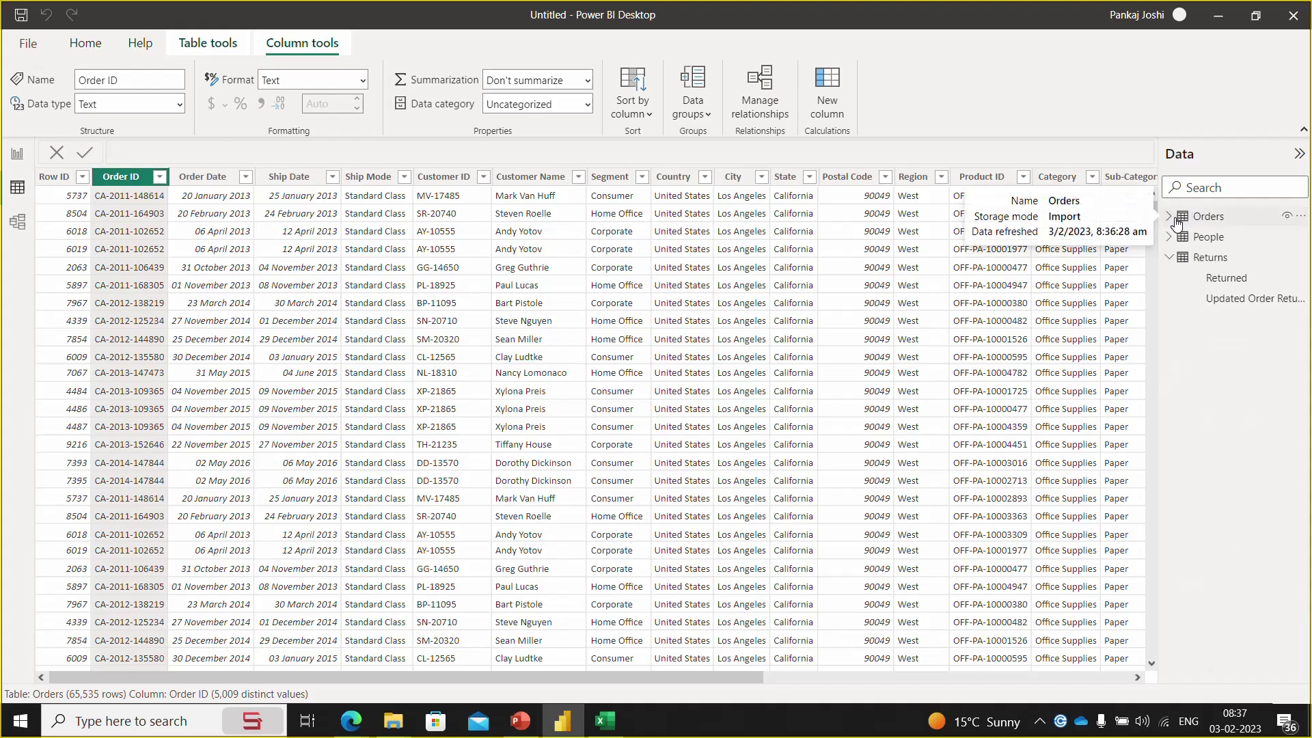
left_click(1240, 260)
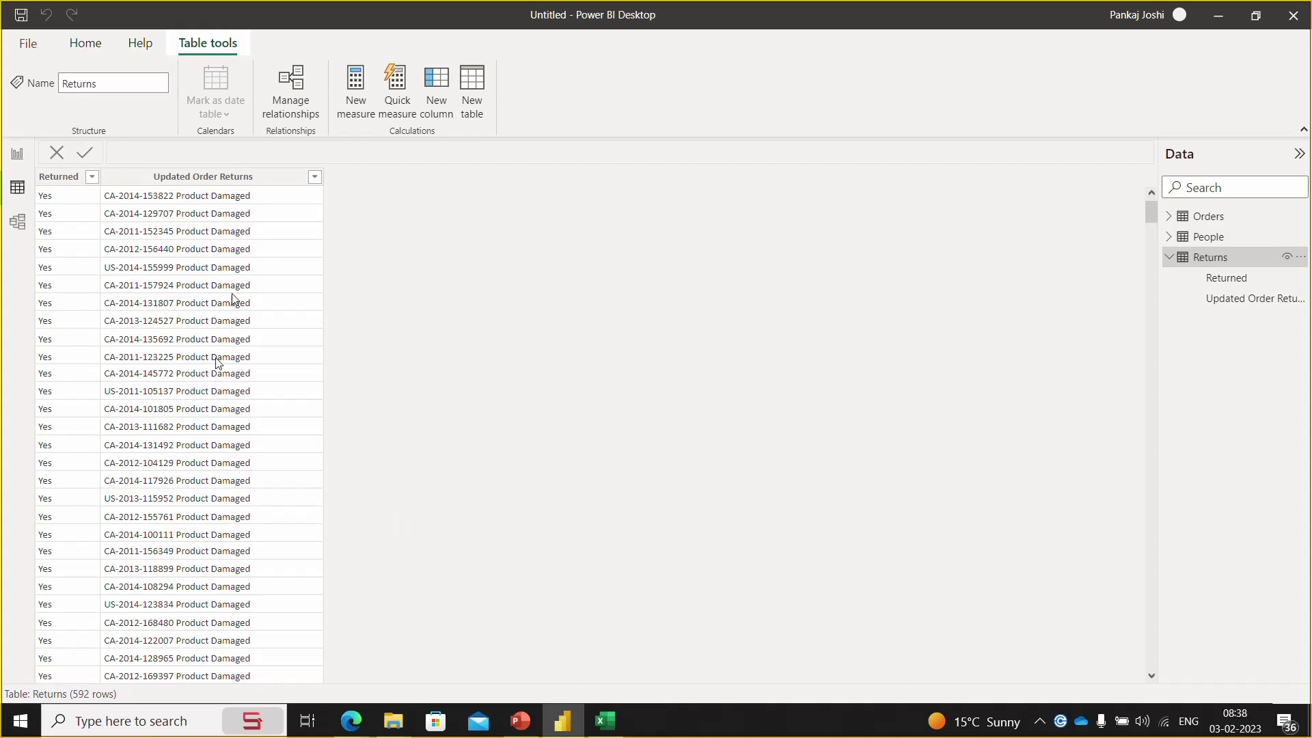
left_click(212, 179)
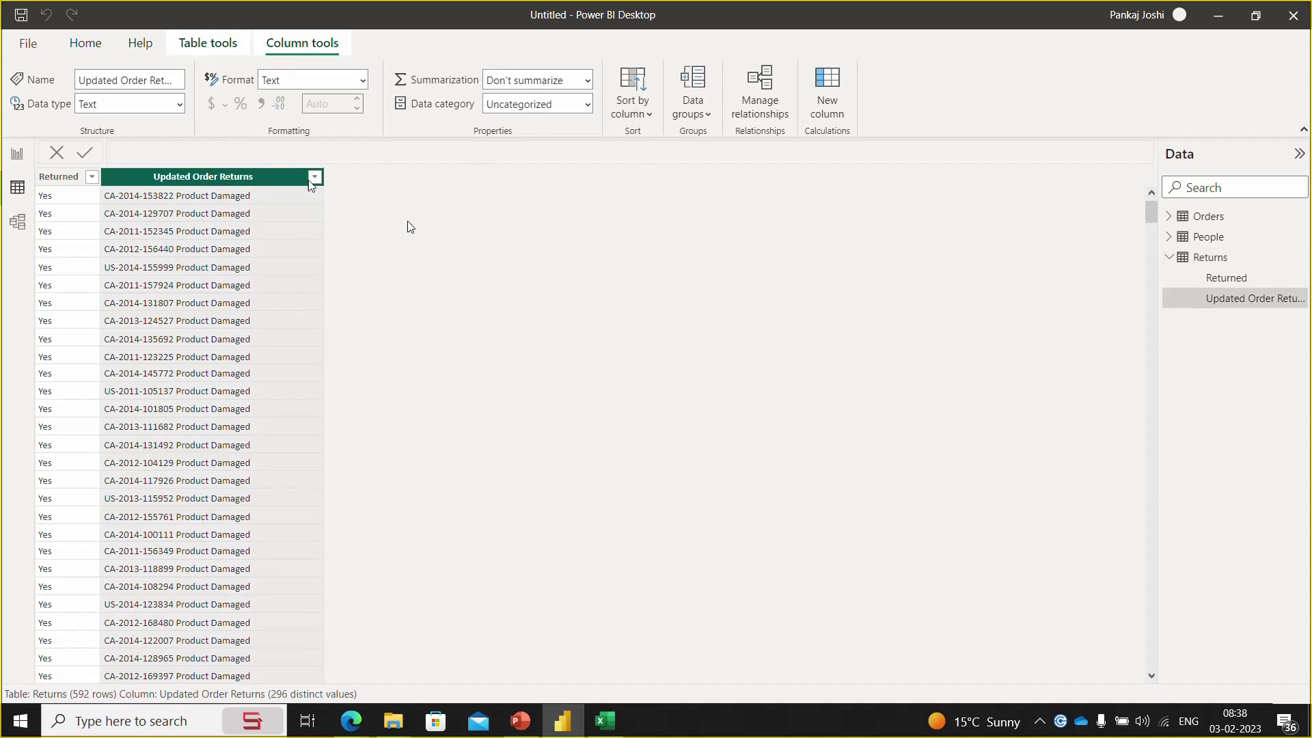
- In Power Query Editor, split the Returns query's Updated Order Returns column by the Space delimiter at the left-most delimiter
left_click(100, 52)
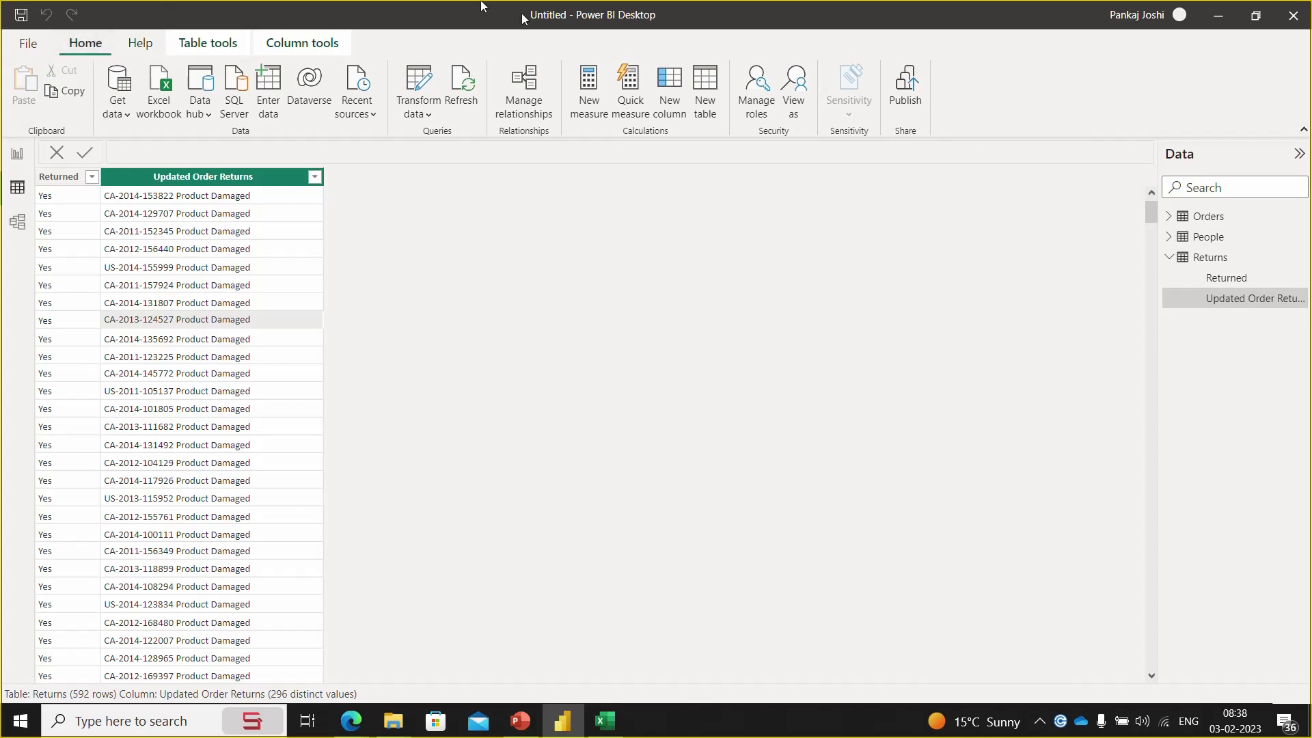
left_click(426, 81)
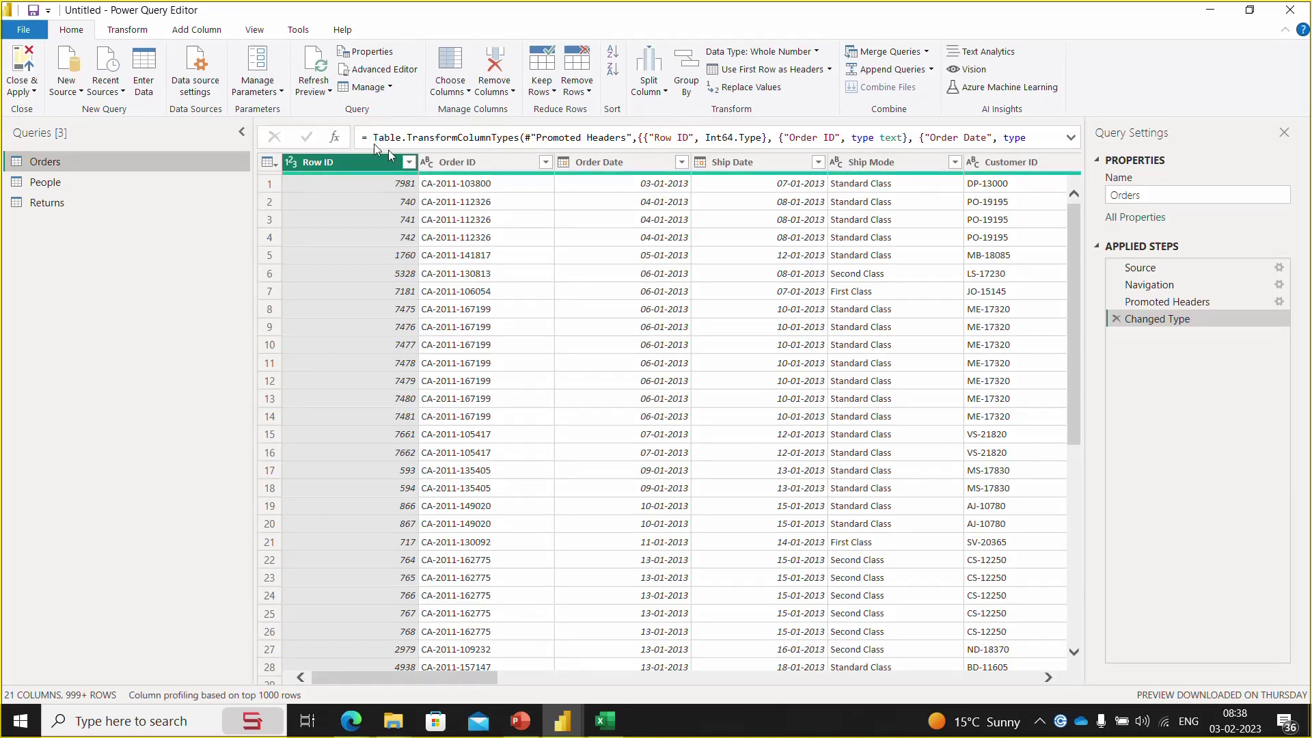
left_click(88, 203)
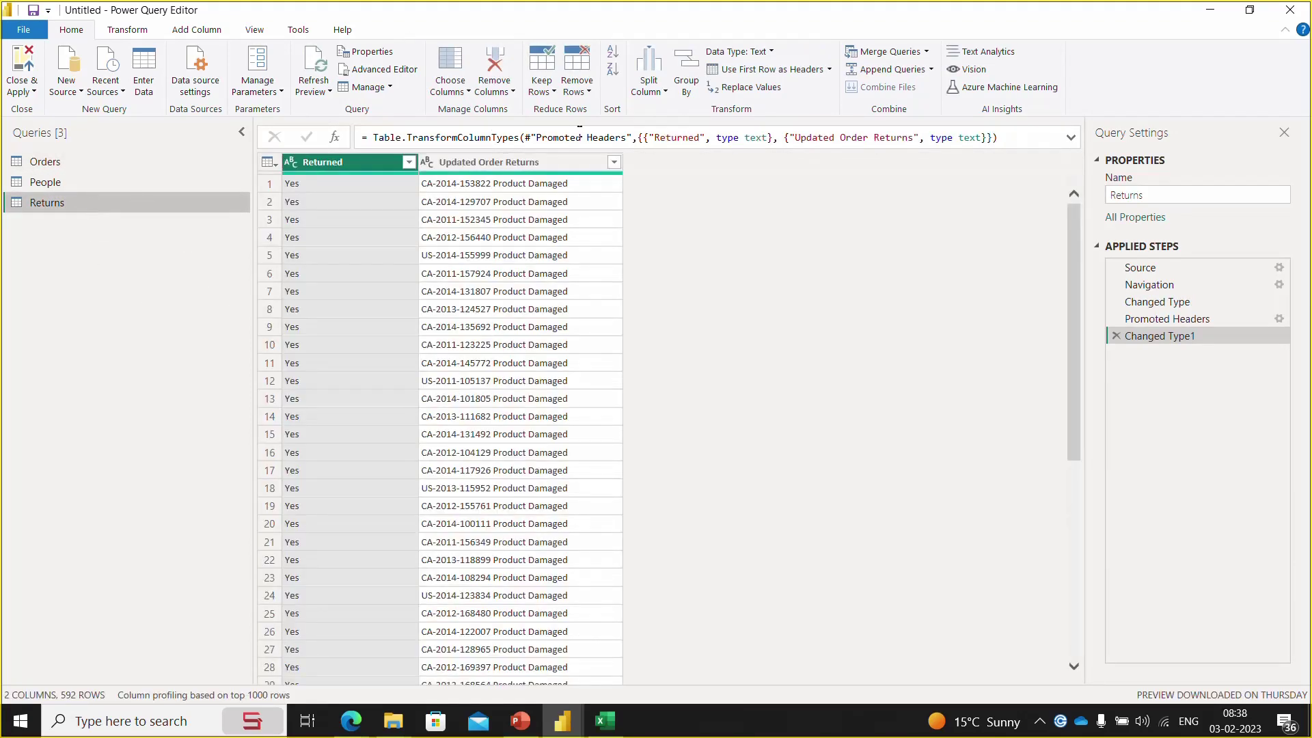
left_click(564, 164)
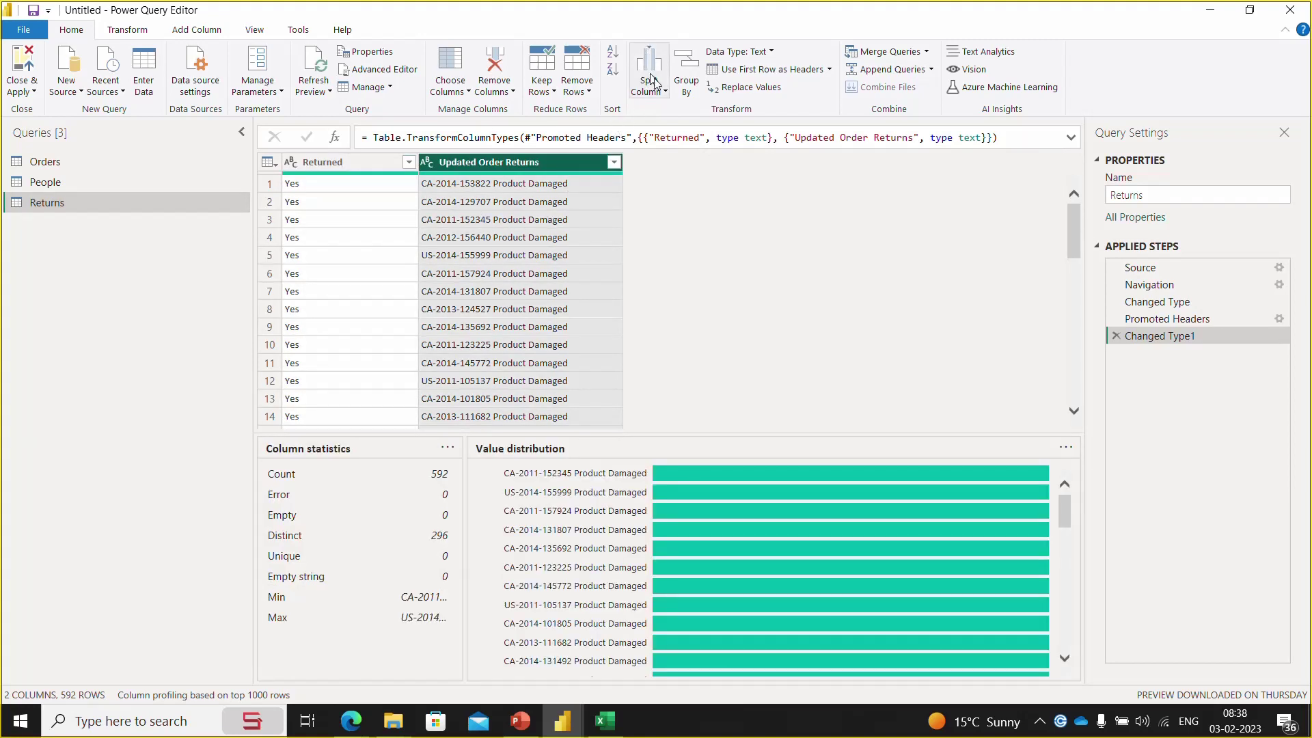
left_click(660, 100)
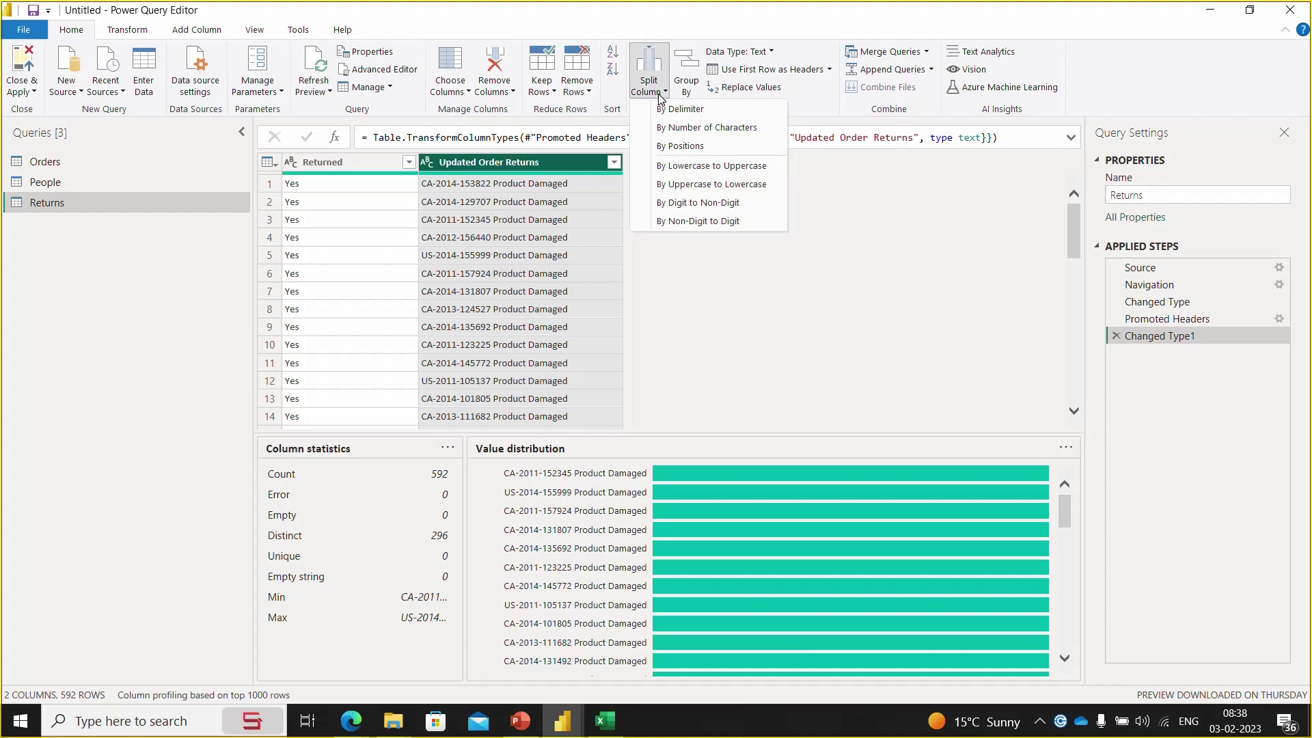
left_click(691, 109)
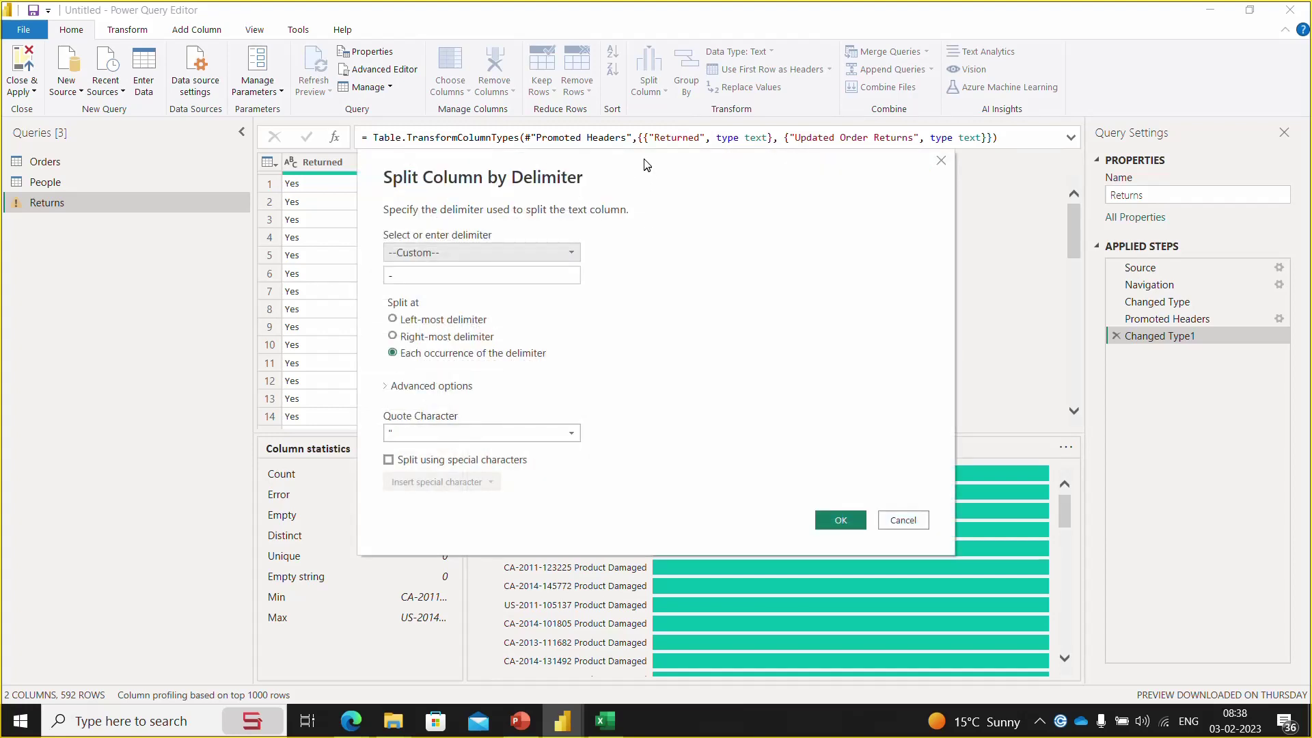
left_click_drag(644, 159, 929, 132)
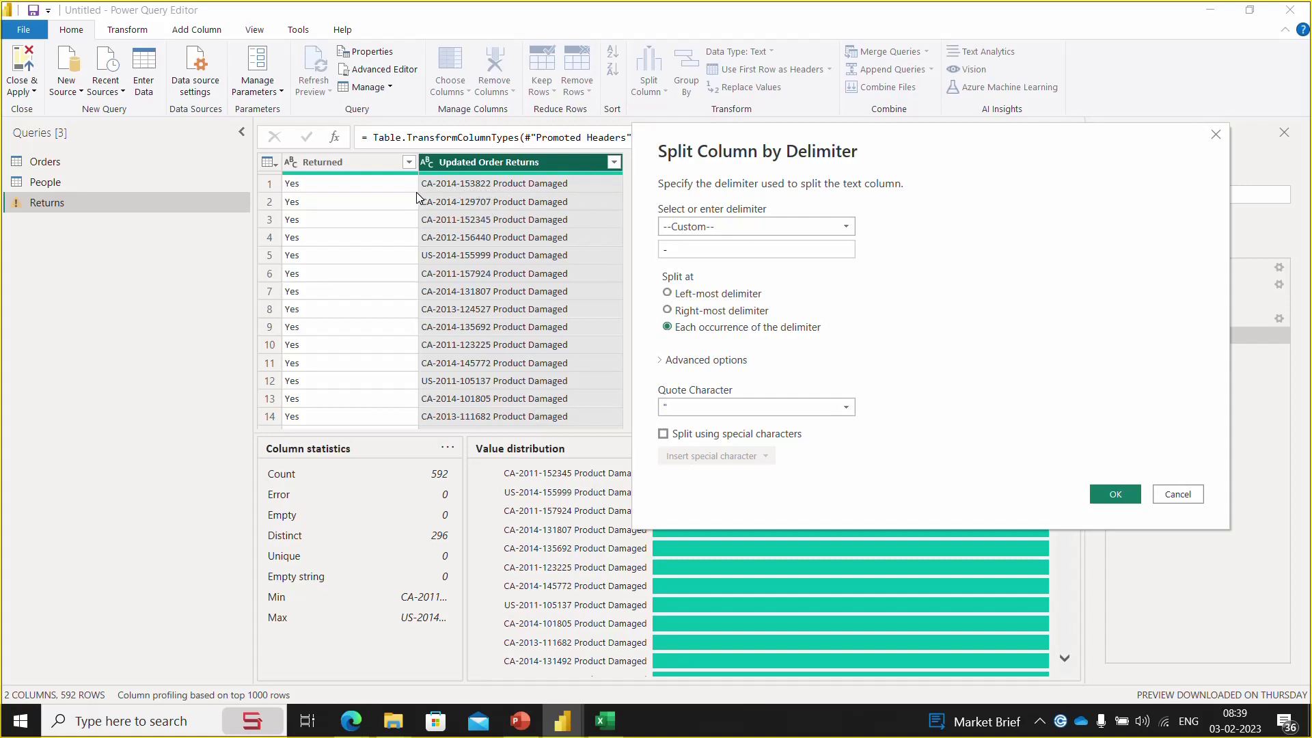
left_click(694, 231)
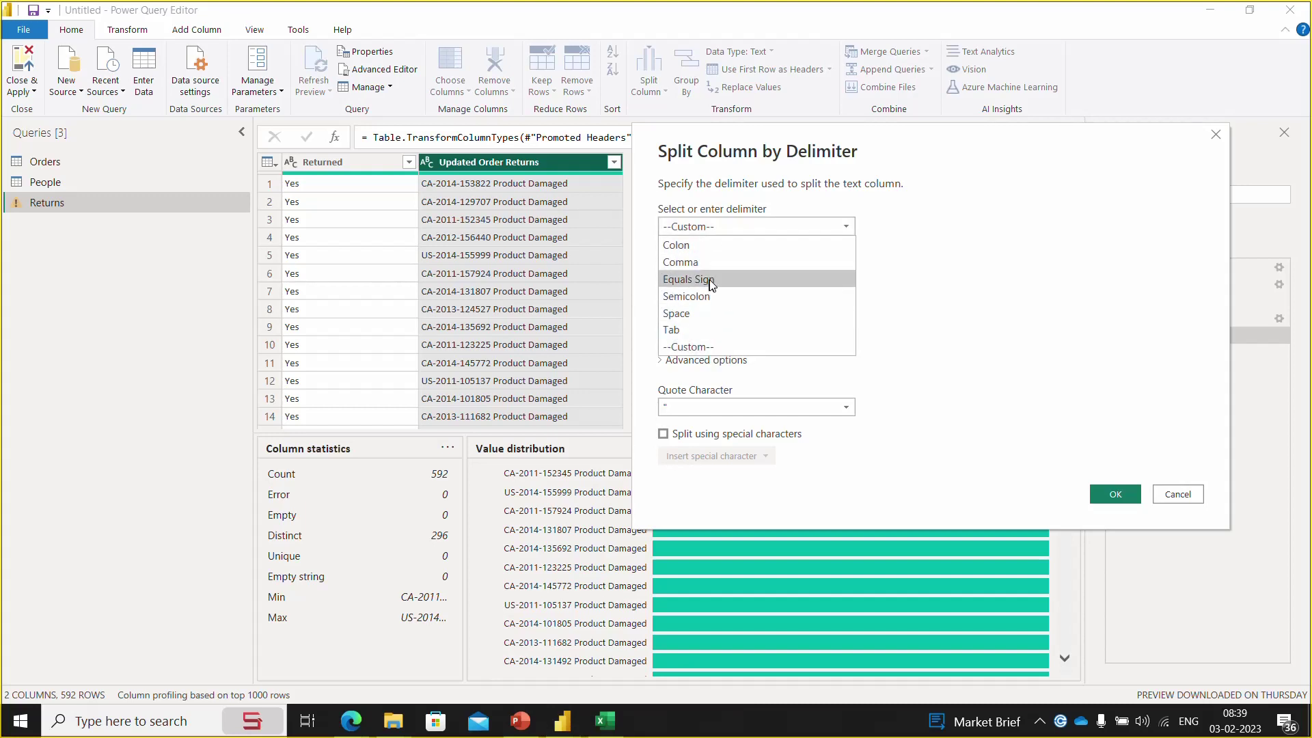
left_click(717, 311)
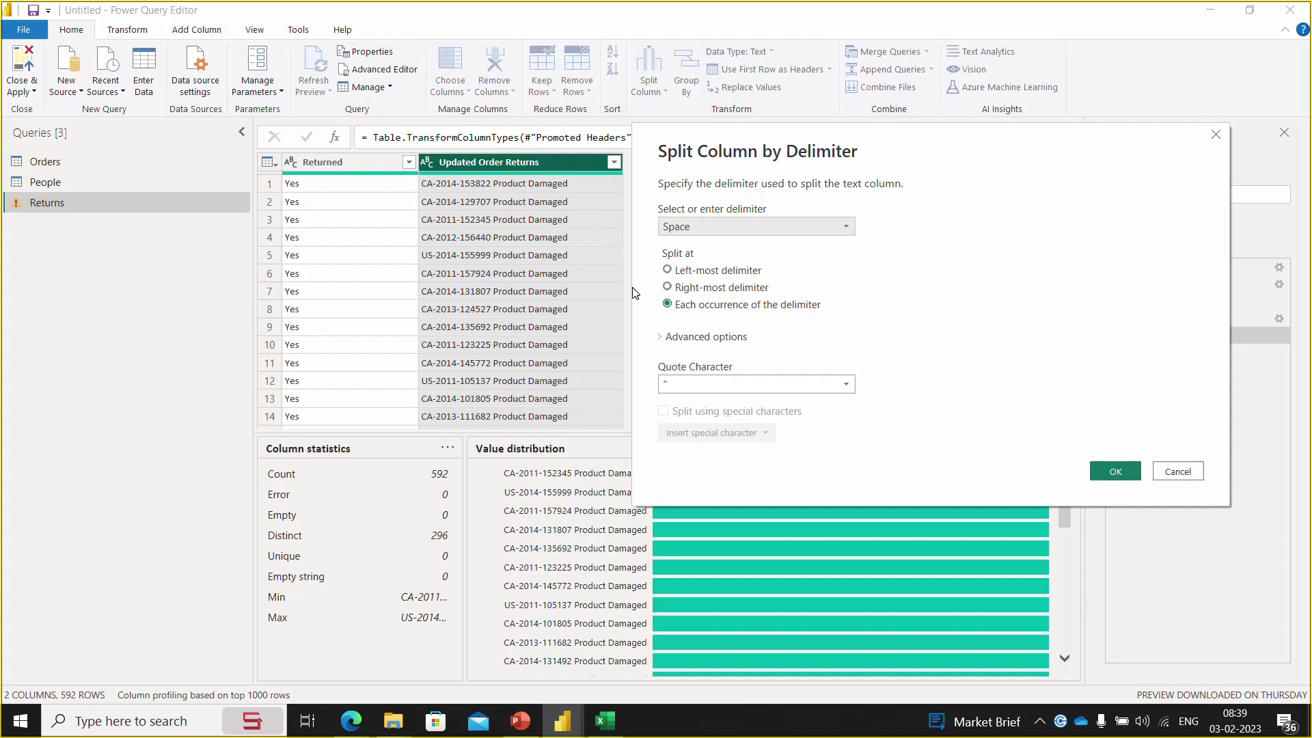
left_click(668, 271)
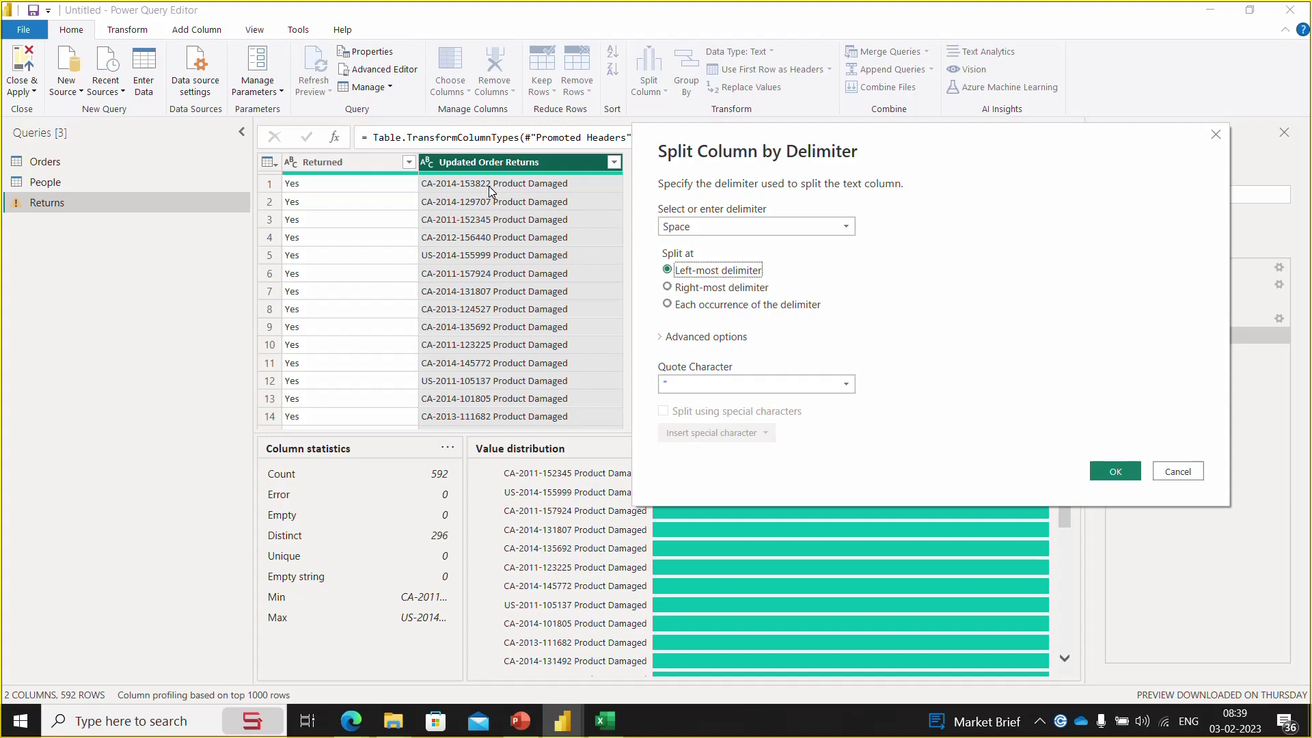
left_click(1113, 470)
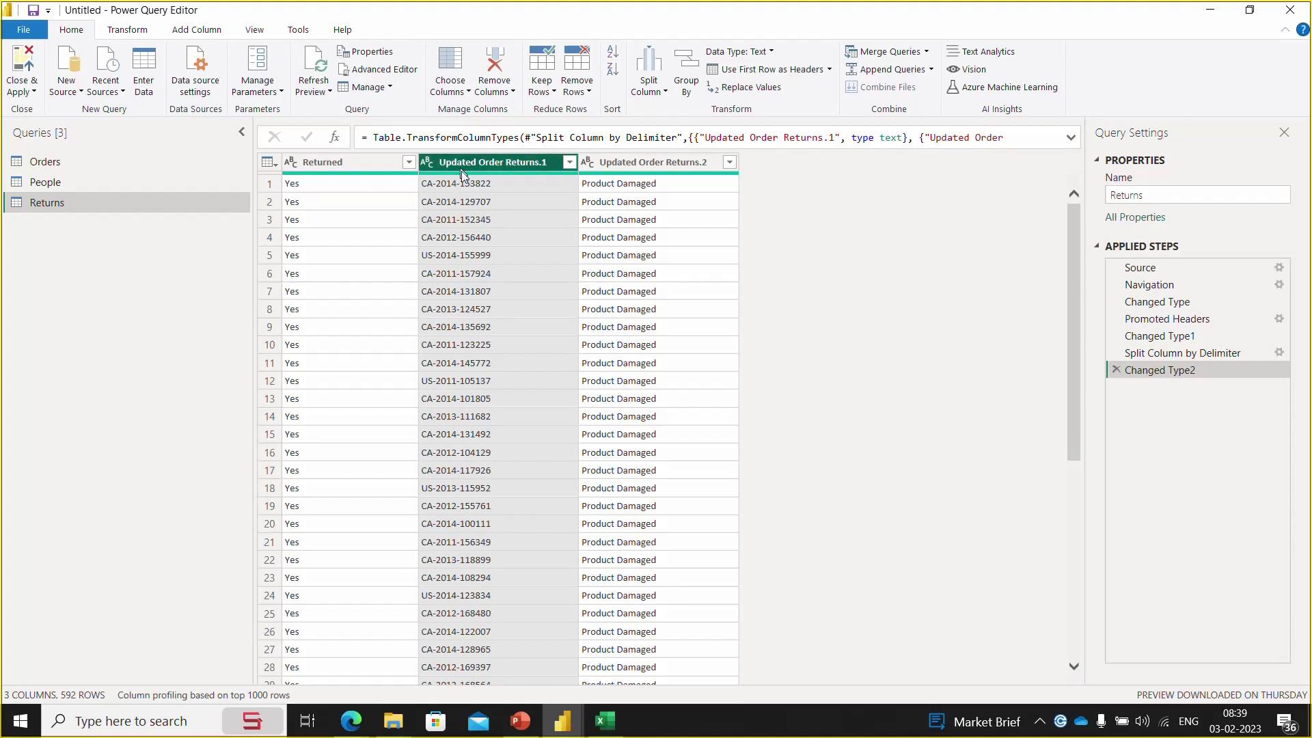
- Review the Returns query's applied steps from Promoted Headers through Split Column by Delimiter to Changed Type2
left_click(484, 169)
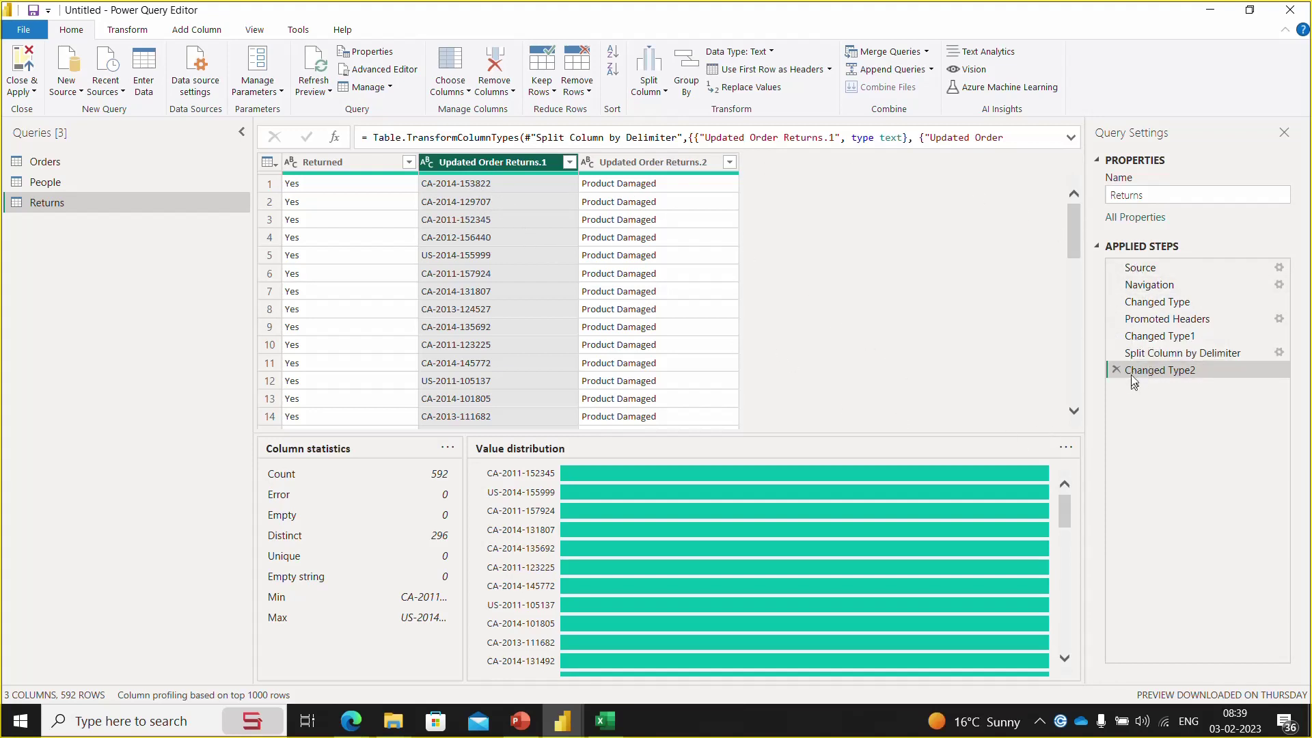
left_click(1152, 355)
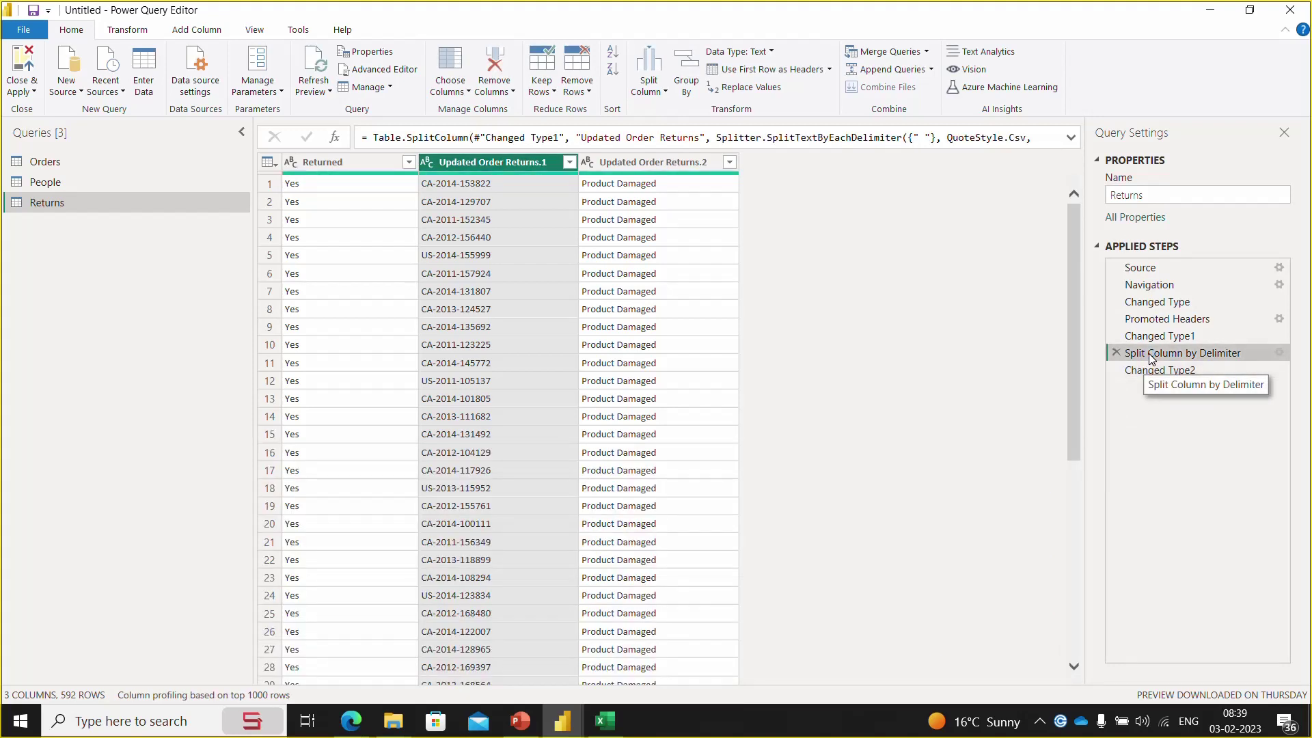
left_click(1154, 336)
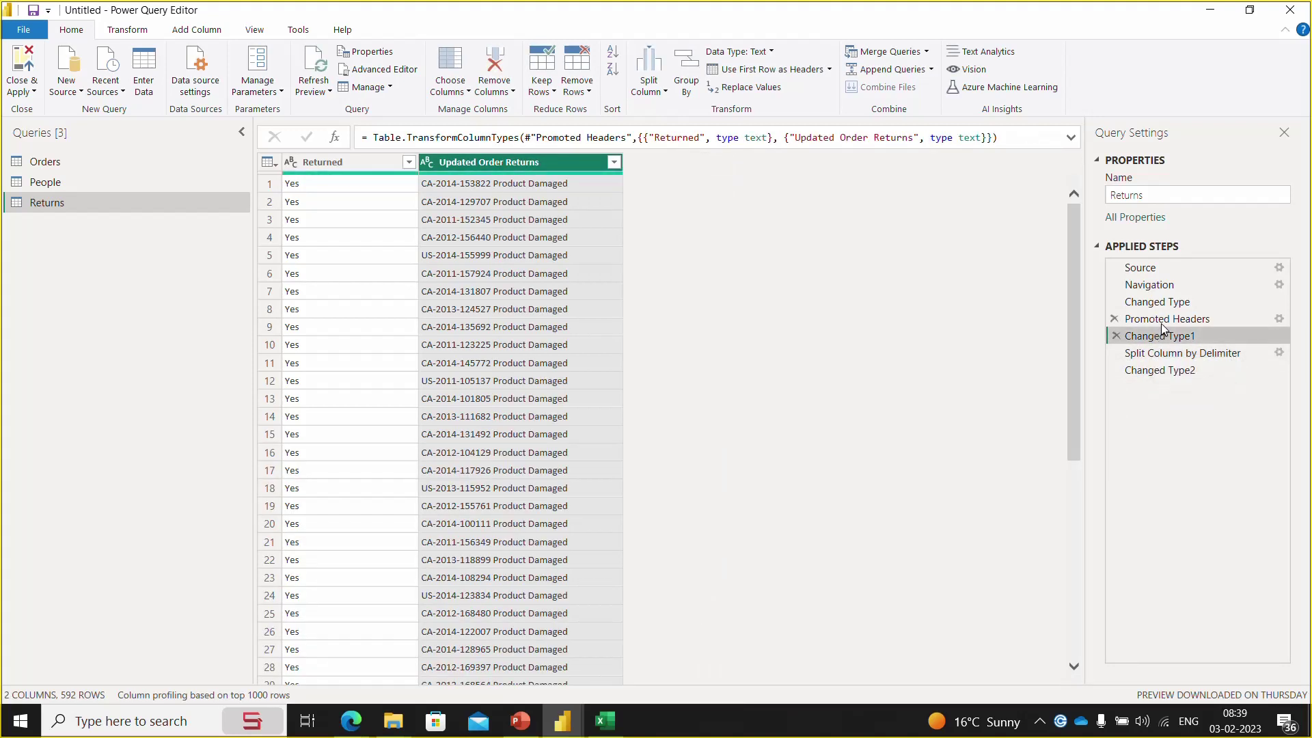
left_click(1162, 322)
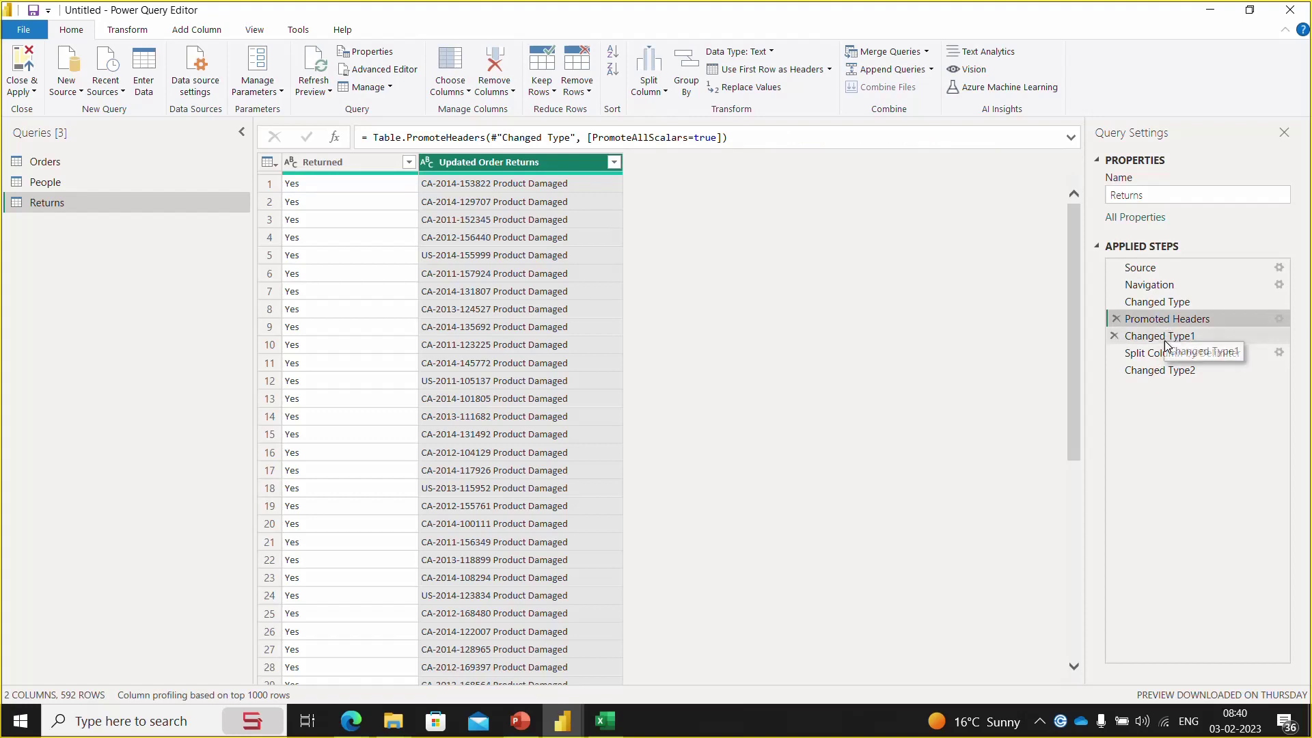
left_click(1161, 336)
left_click(1165, 371)
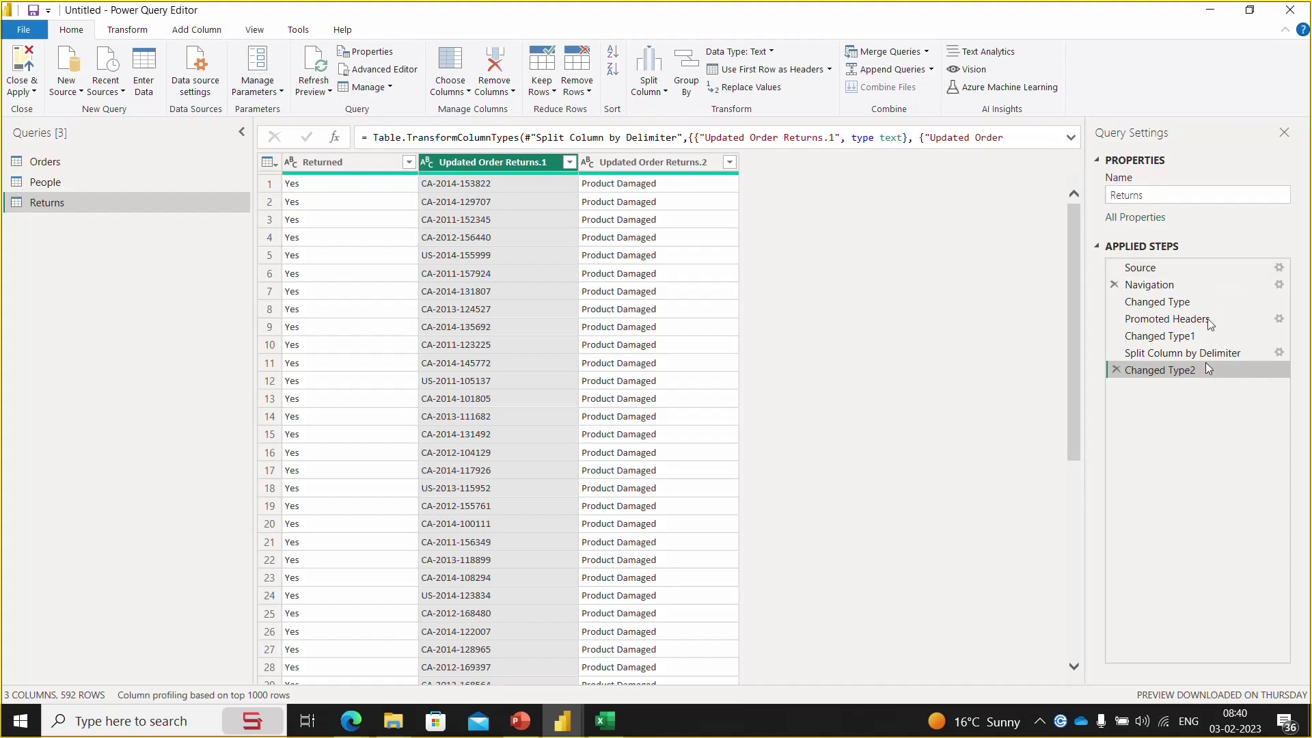
left_click(1159, 353)
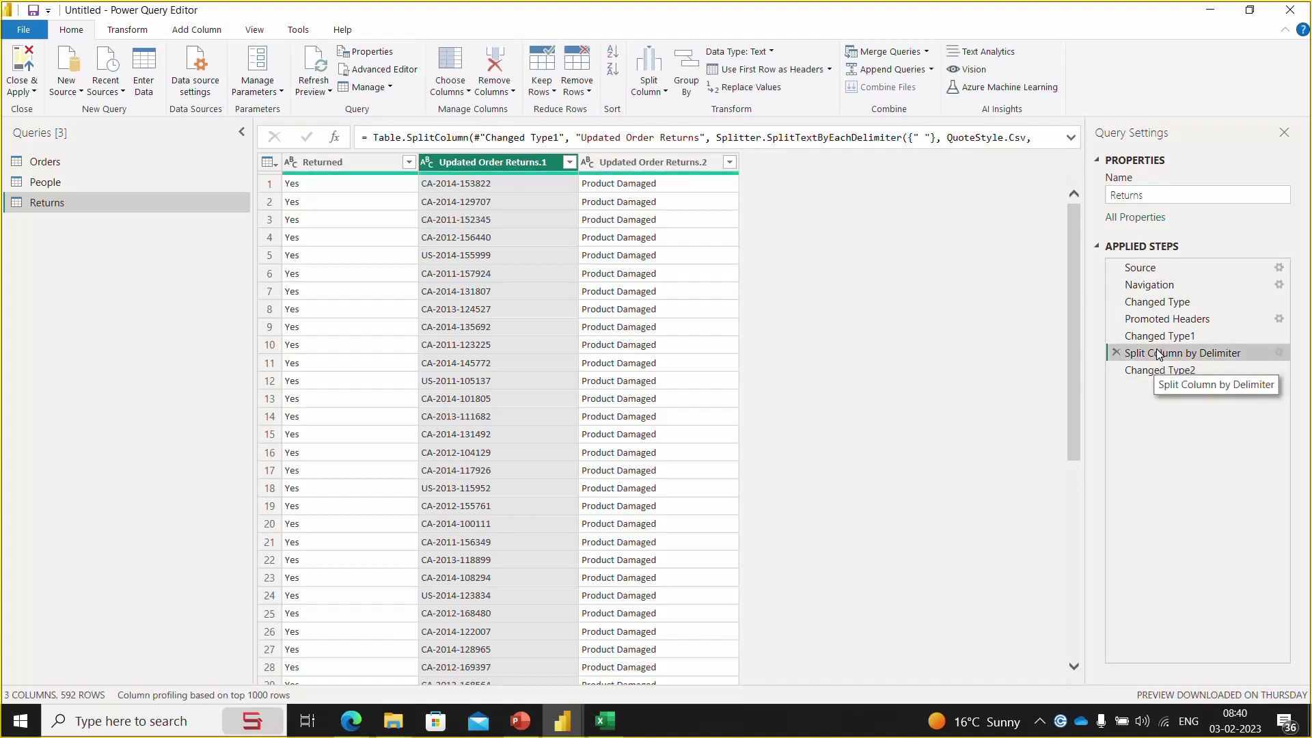
left_click(1159, 371)
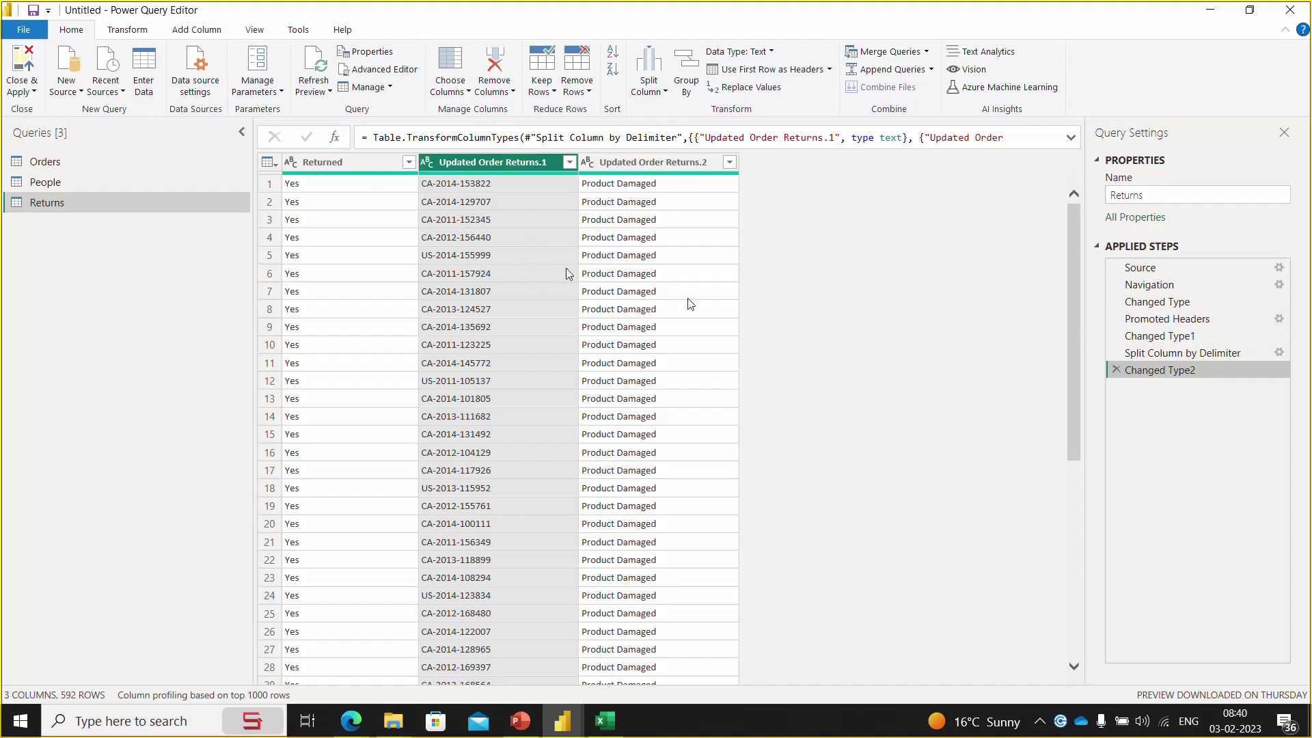
- Close Power Query Editor with the changes applied, and move the People card up level with Orders in Model view
left_click(23, 73)
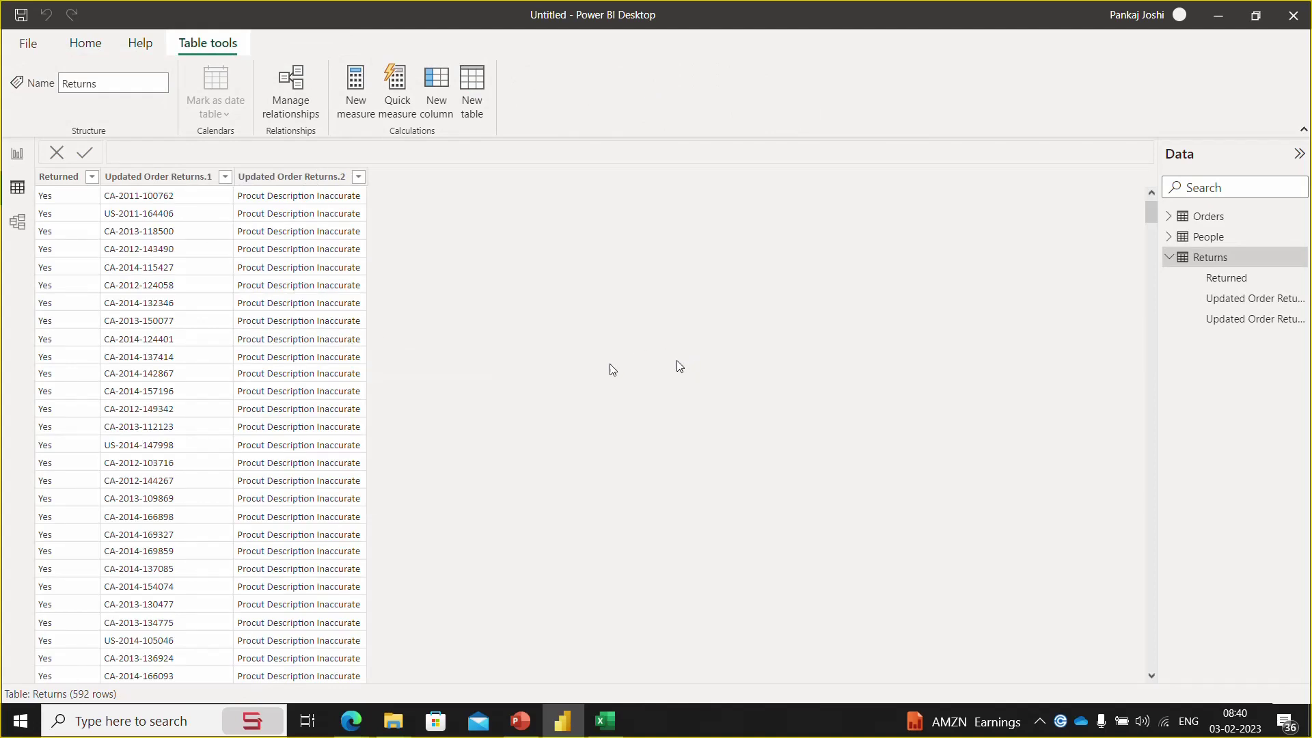
left_click(14, 232)
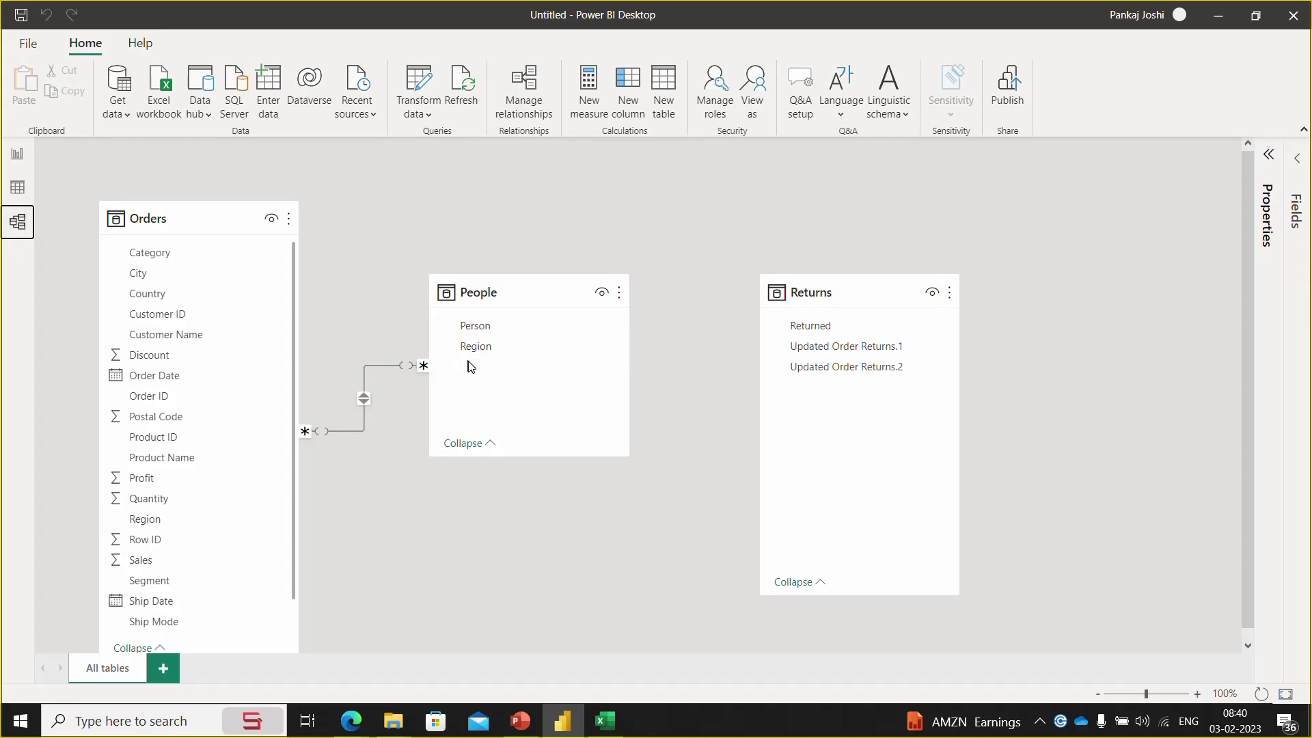
left_click_drag(471, 284, 472, 182)
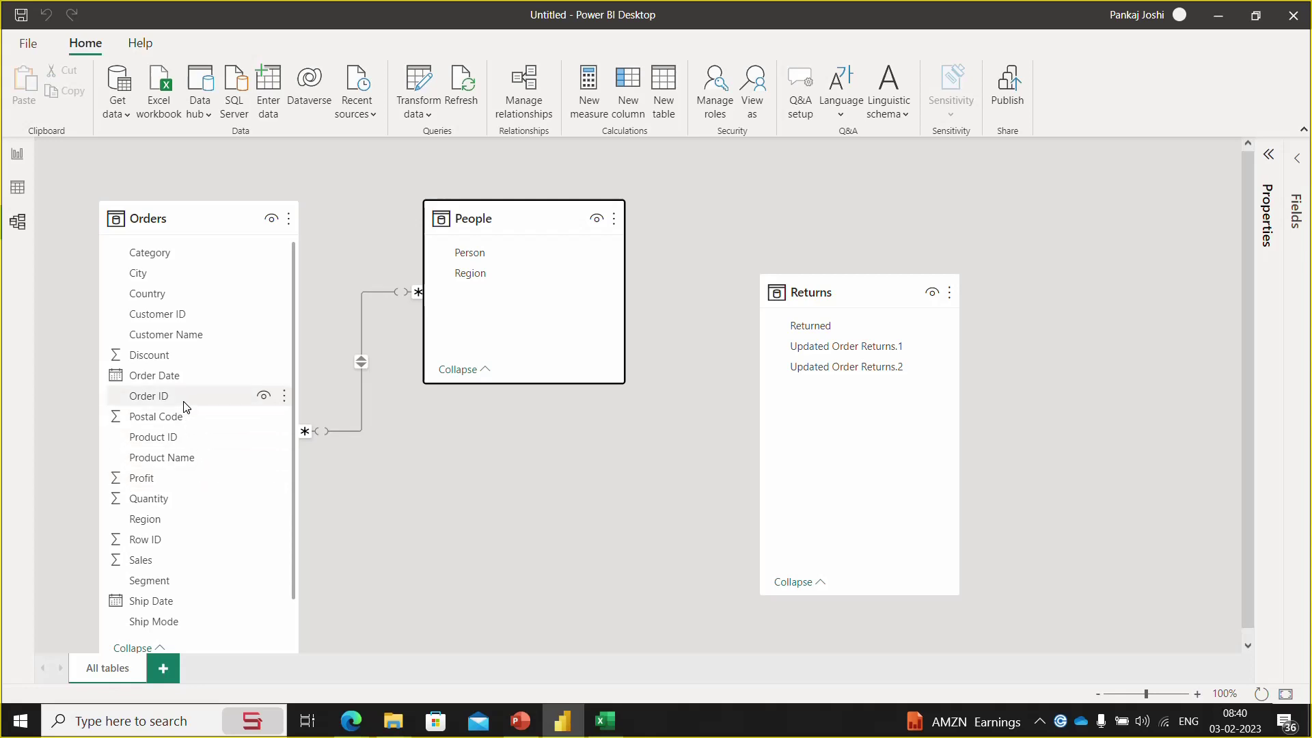
- Create an active many-to-many relationship with cross filter direction Both between Order ID in Orders and Updated Order Returns.1 in Returns
left_click_drag(184, 402, 807, 352)
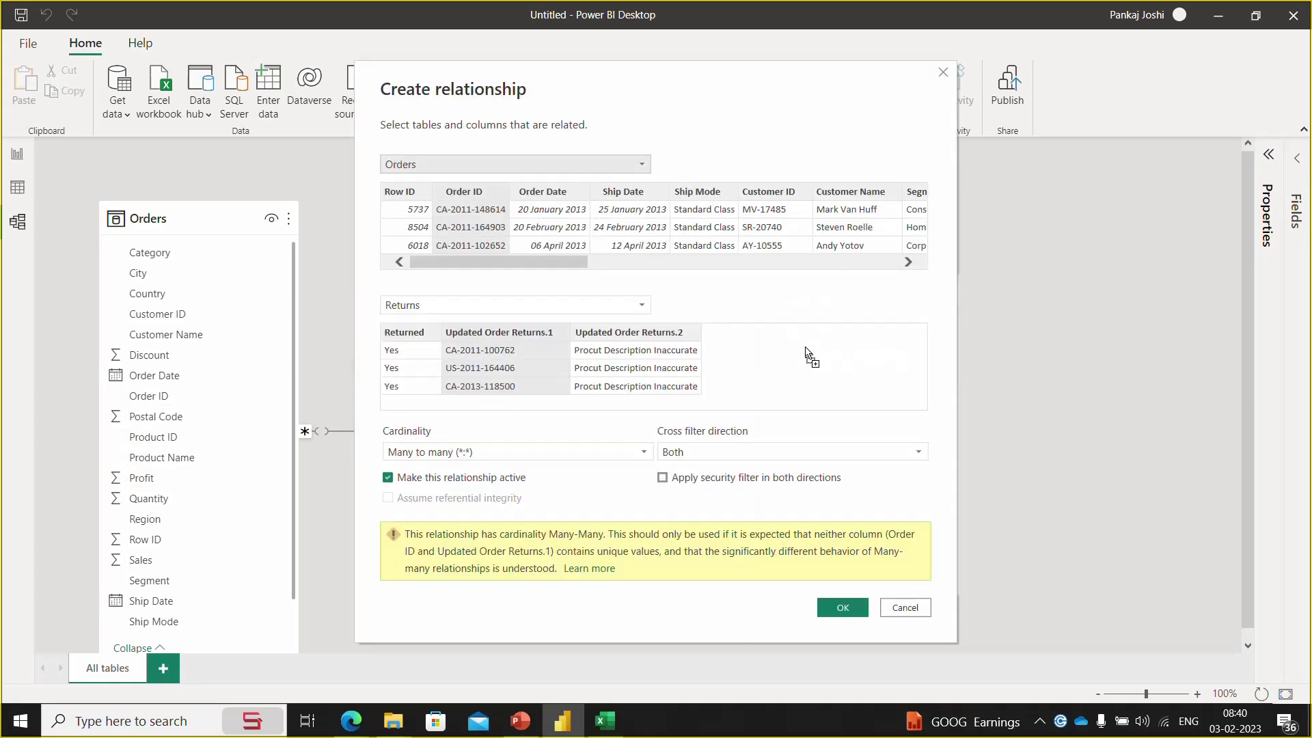
left_click(834, 609)
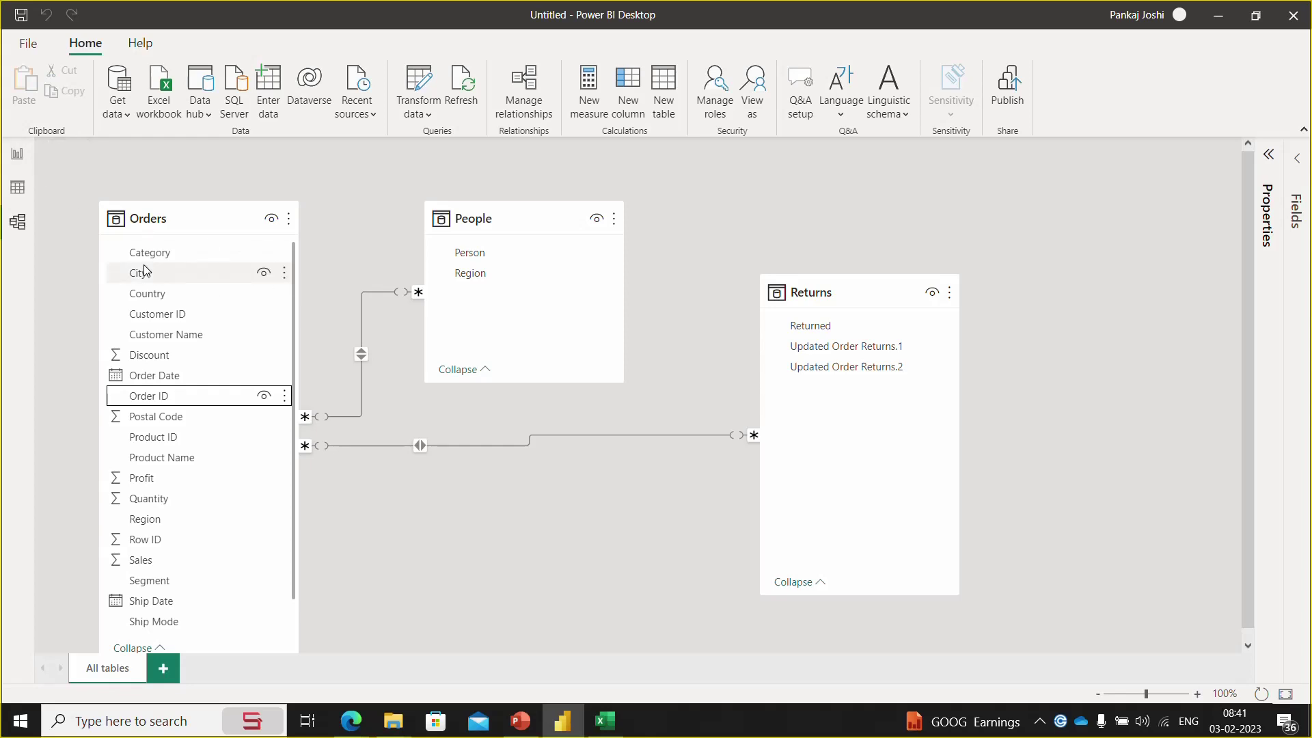
left_click(25, 192)
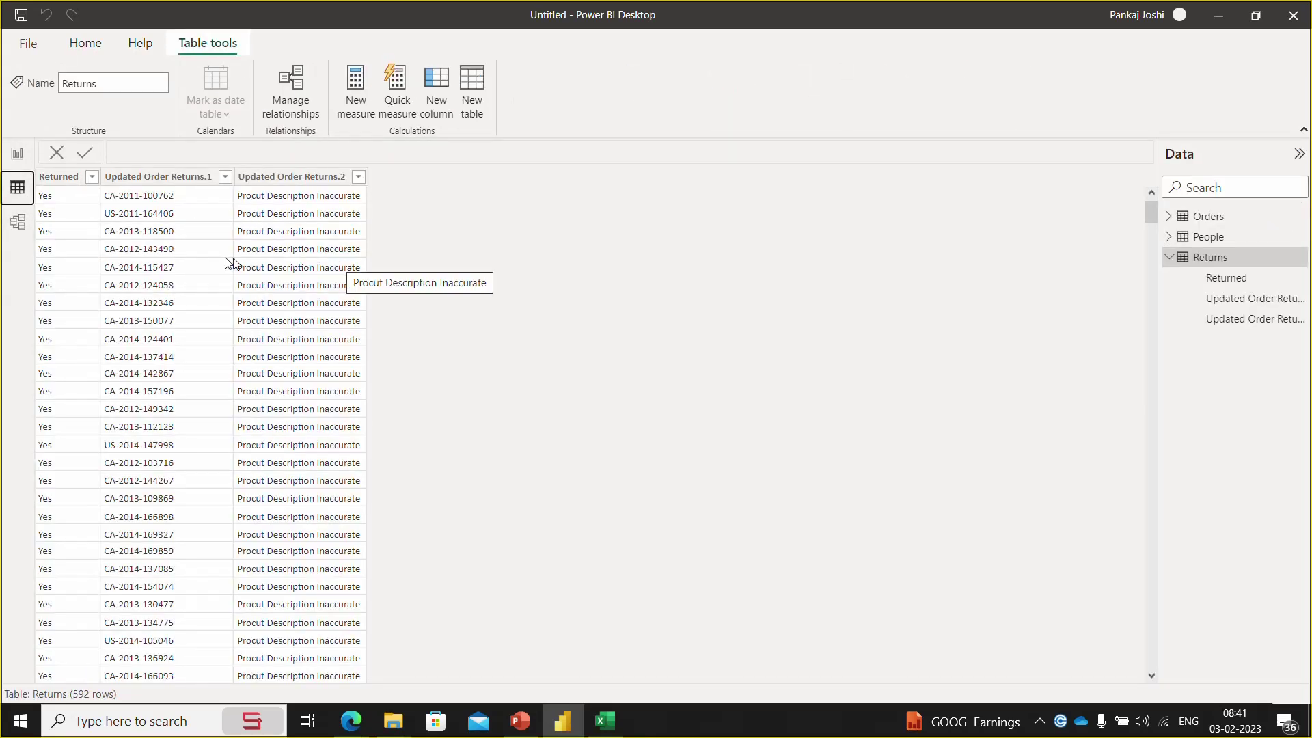
left_click(26, 231)
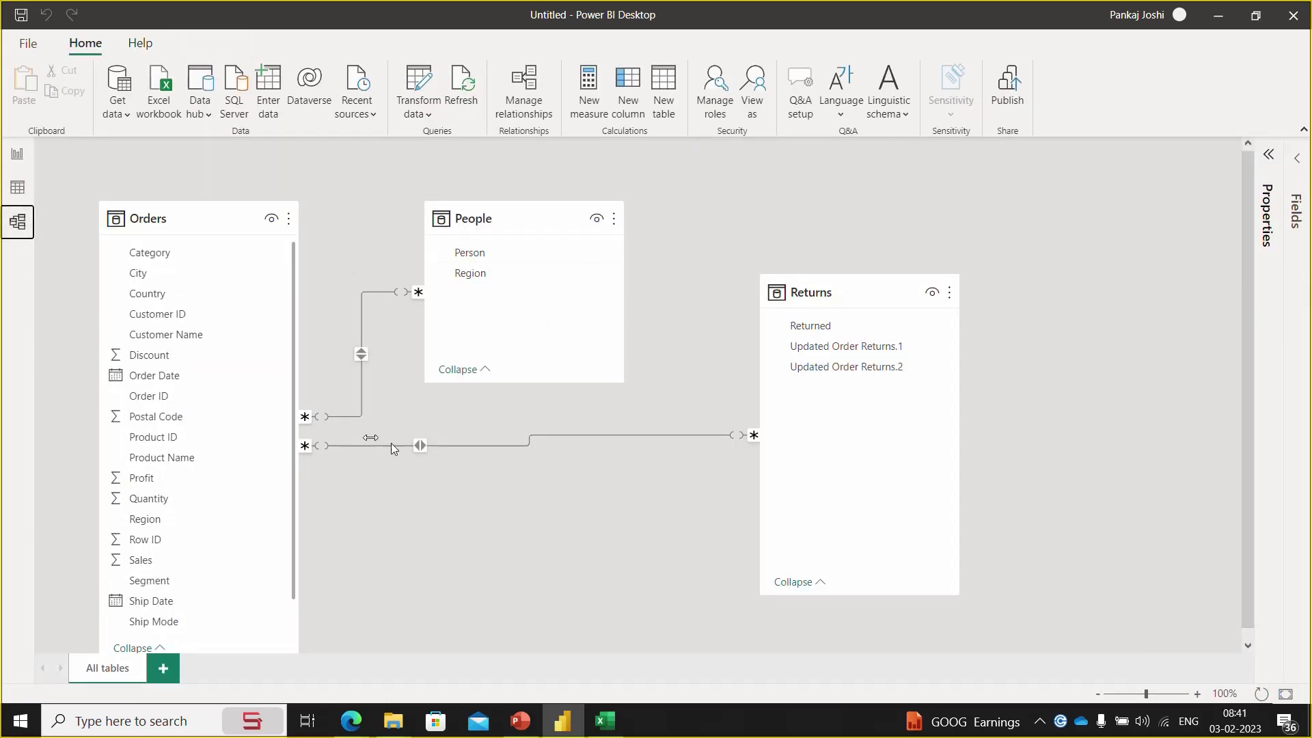
- Switch to Page 1 of the report and expand both the visualization gallery and the field list
left_click(19, 154)
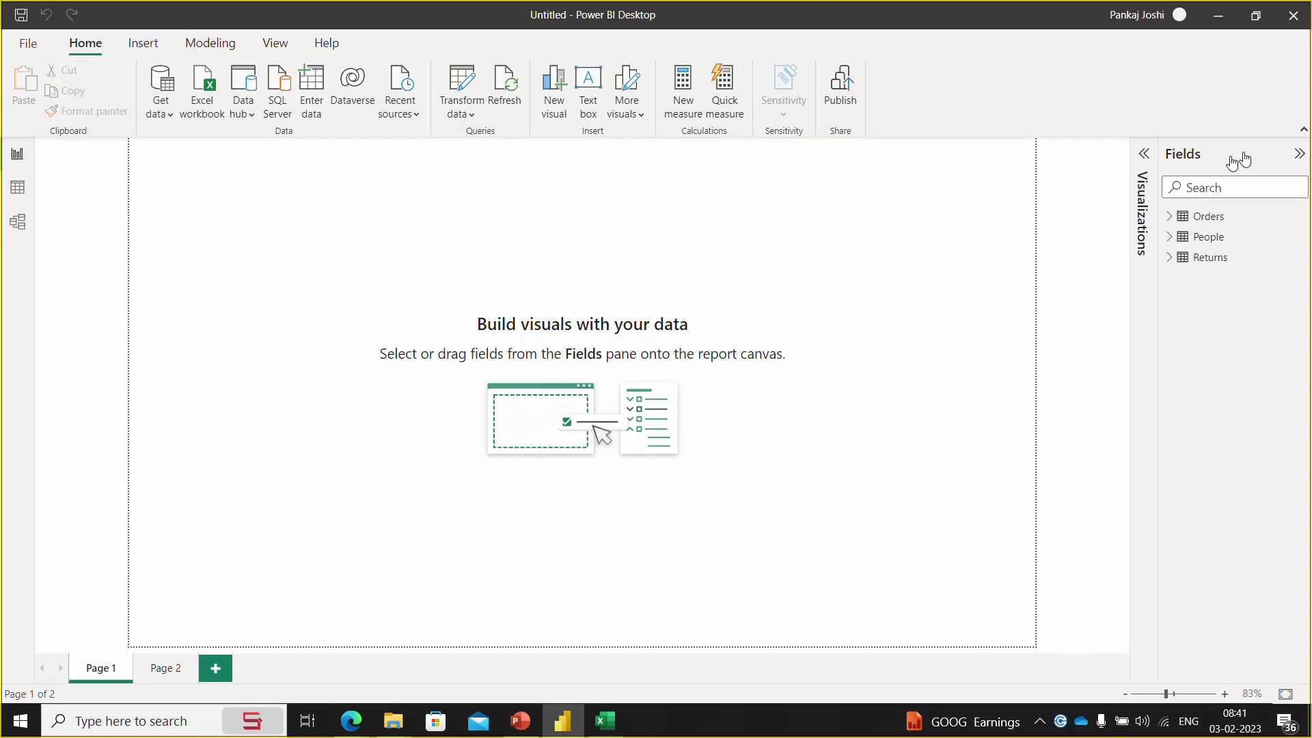
left_click(1299, 154)
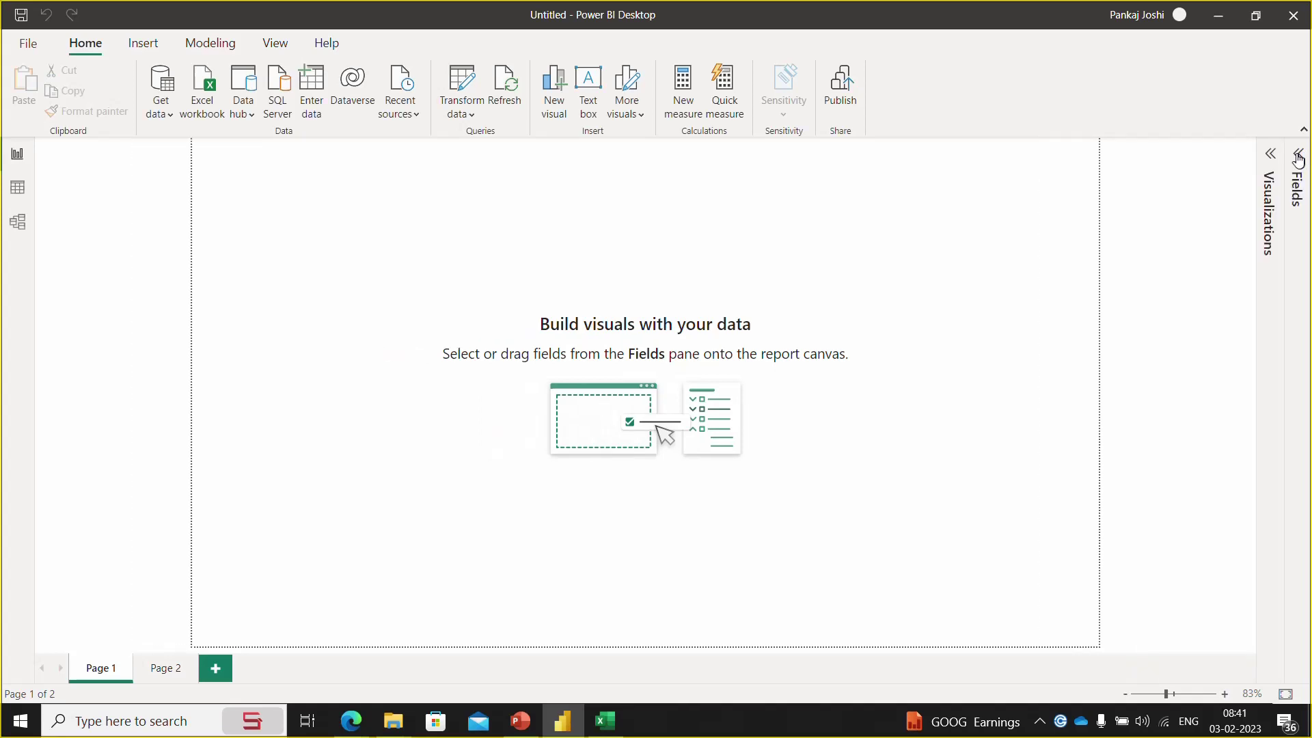
left_click(1269, 156)
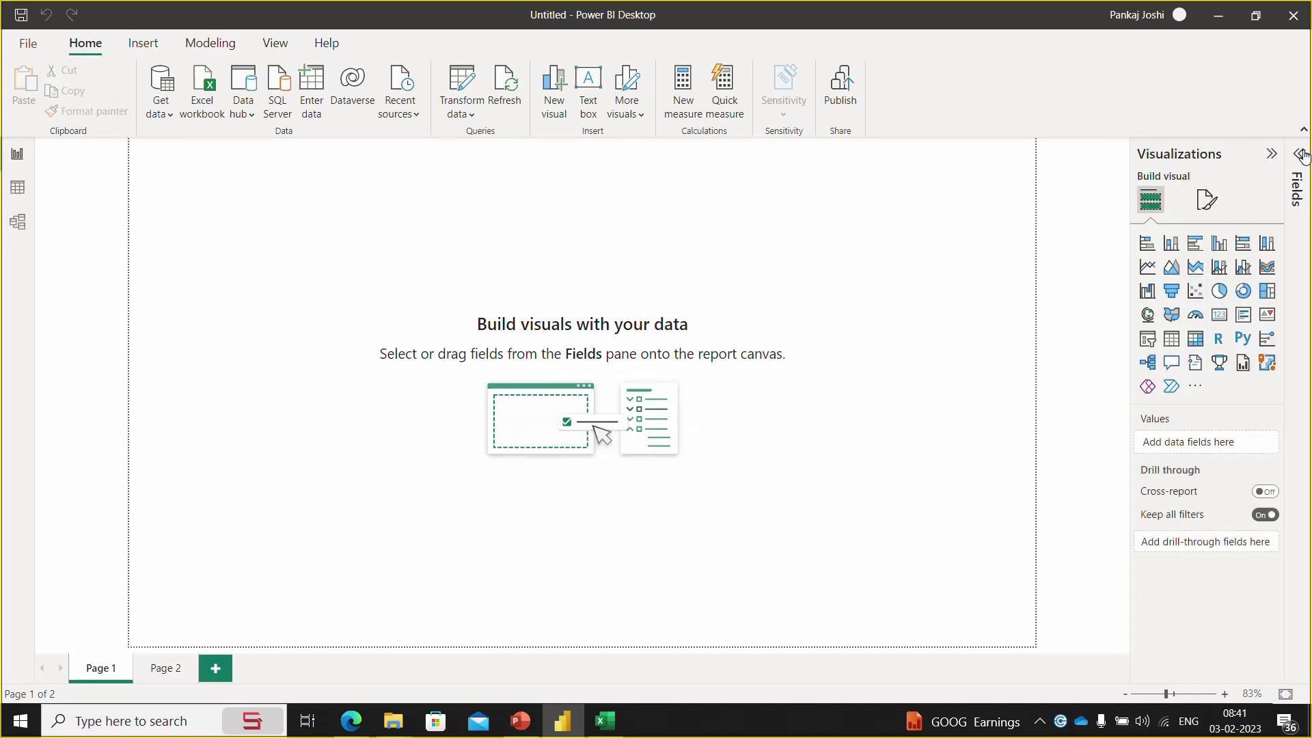
left_click(1300, 155)
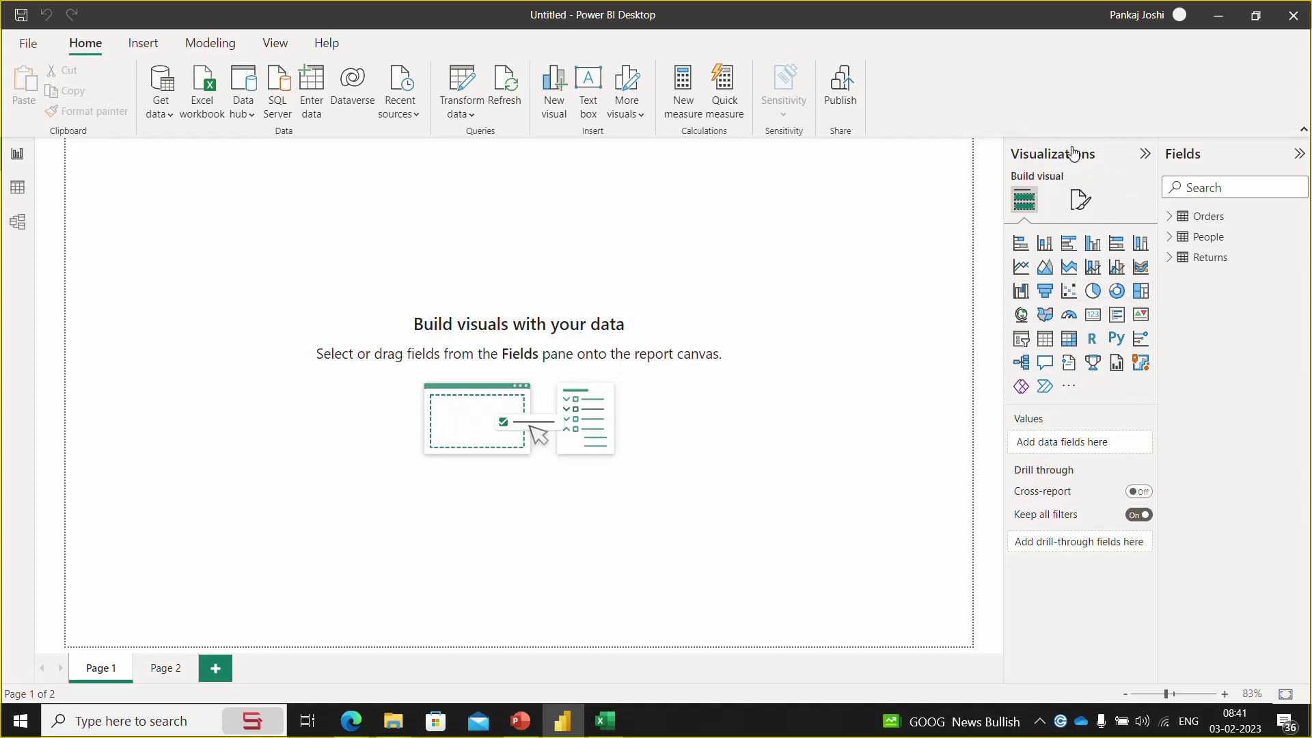
left_click(1145, 154)
left_click(1299, 155)
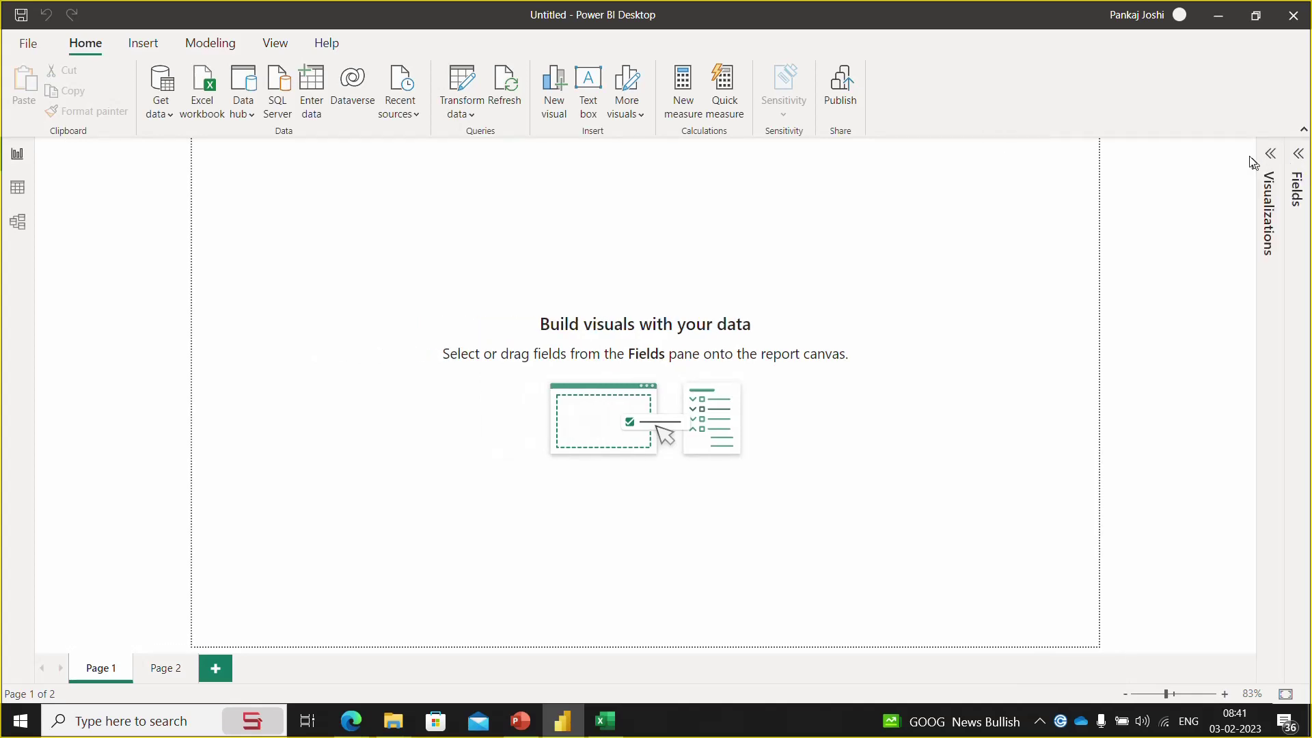
left_click(1270, 155)
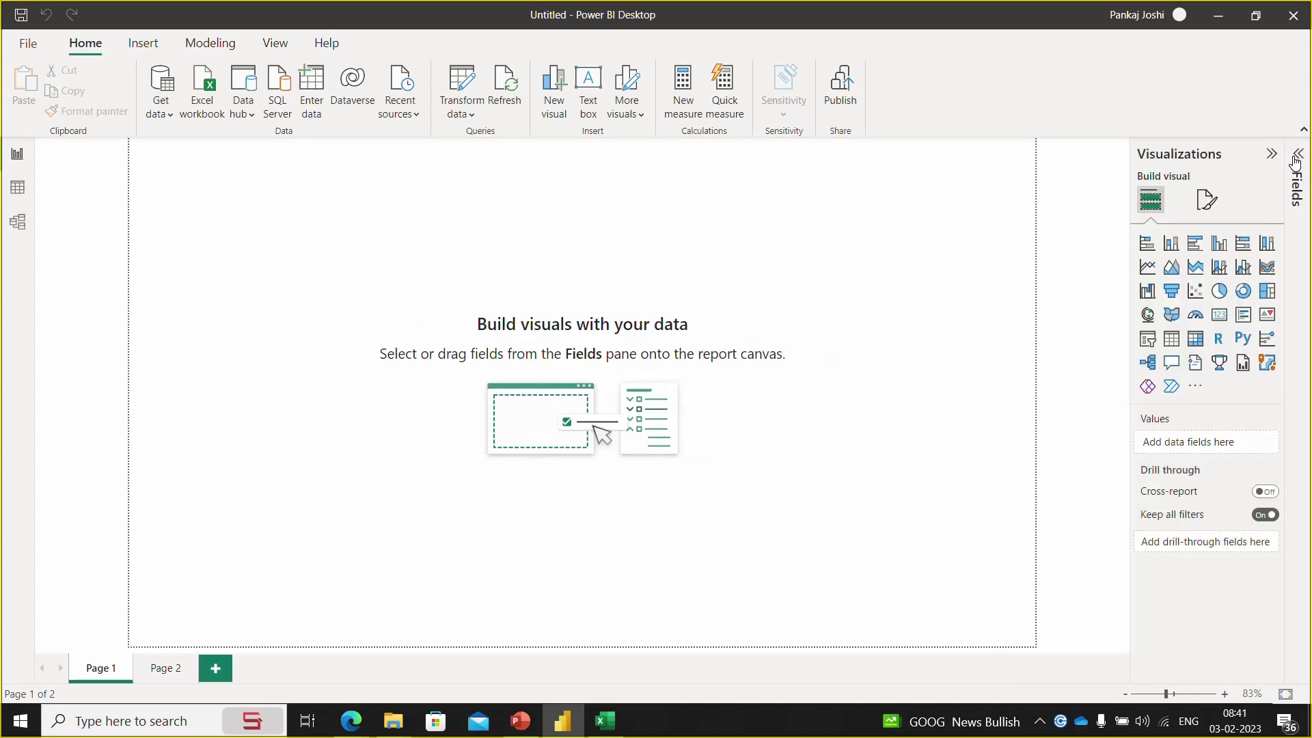
left_click(1295, 161)
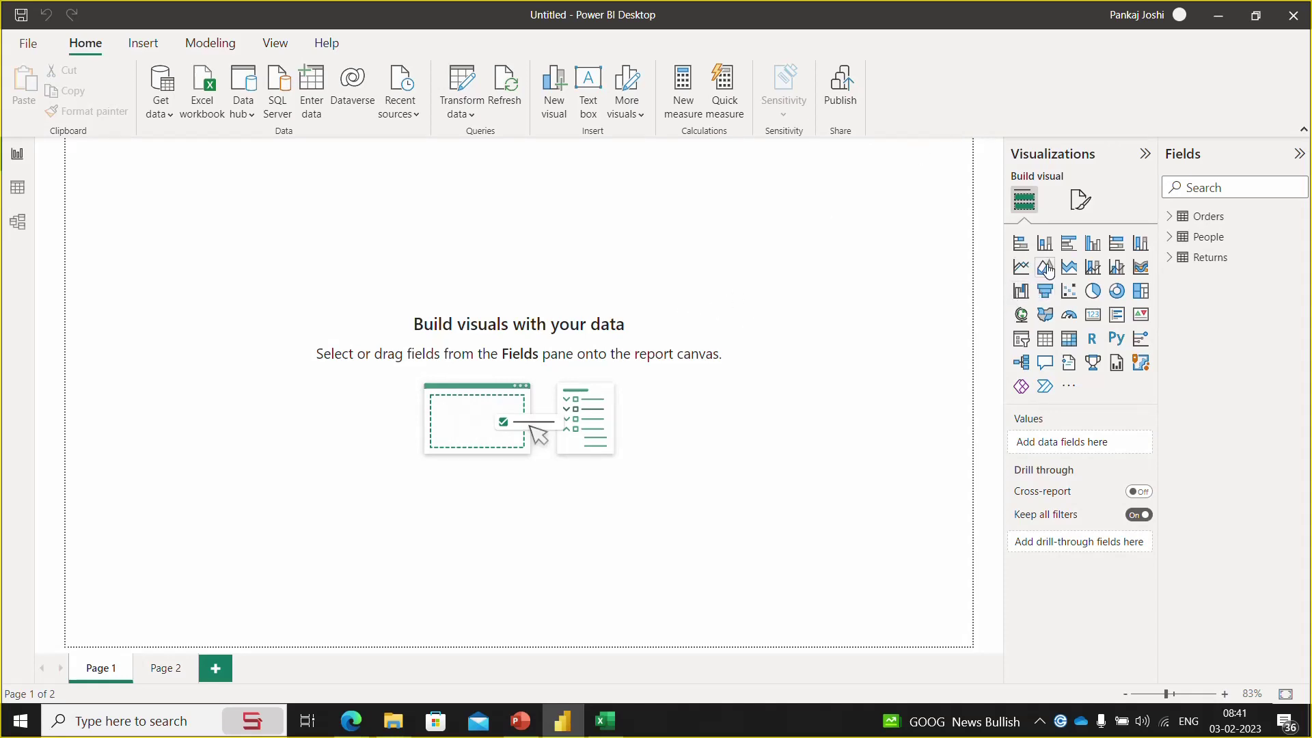
- Add a stacked bar chart to Page 1, move it away from the page corner and widen it to nearly double
left_click(1020, 244)
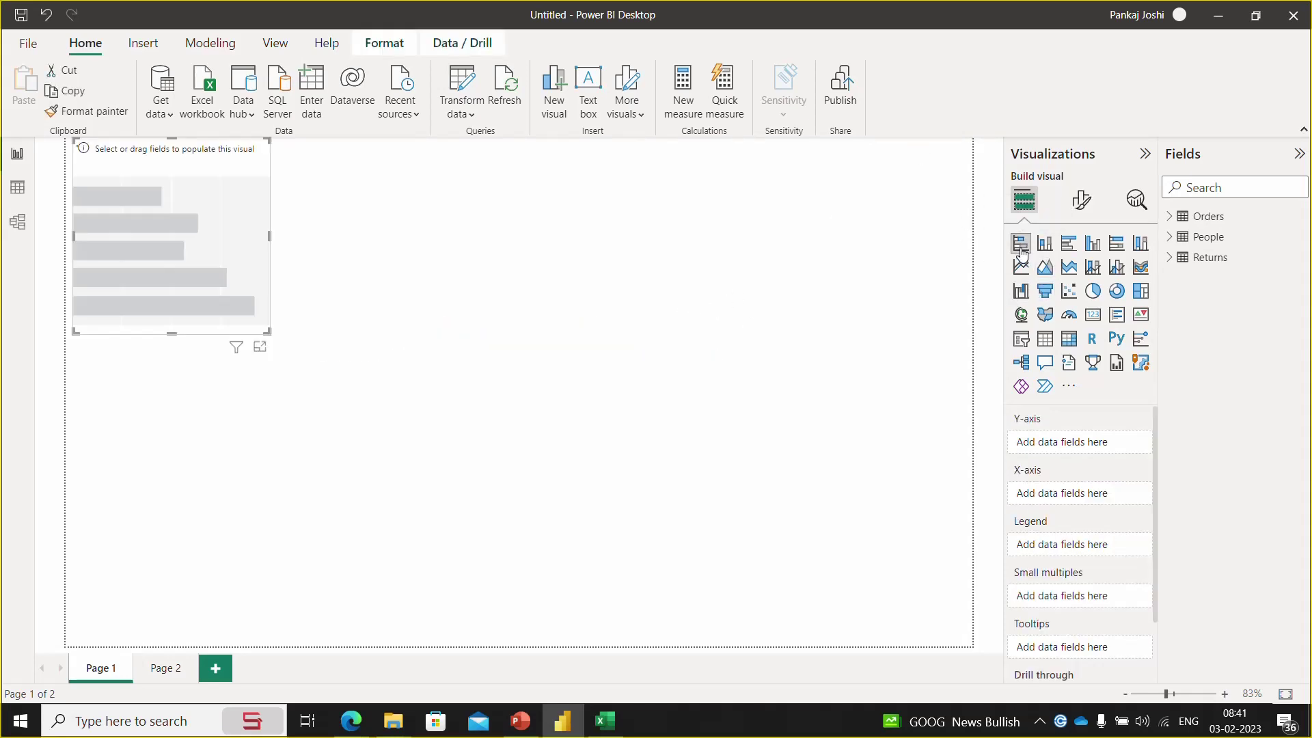
left_click_drag(218, 177, 392, 263)
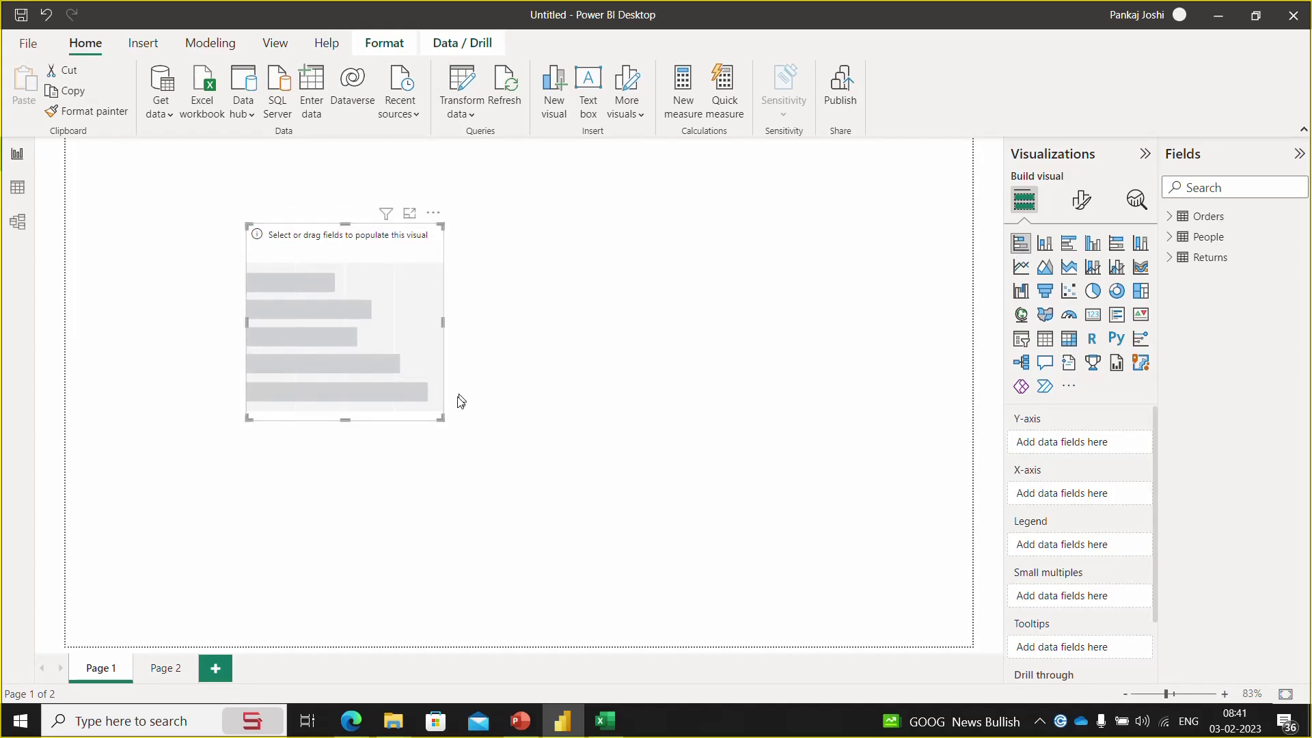
left_click_drag(443, 418, 621, 426)
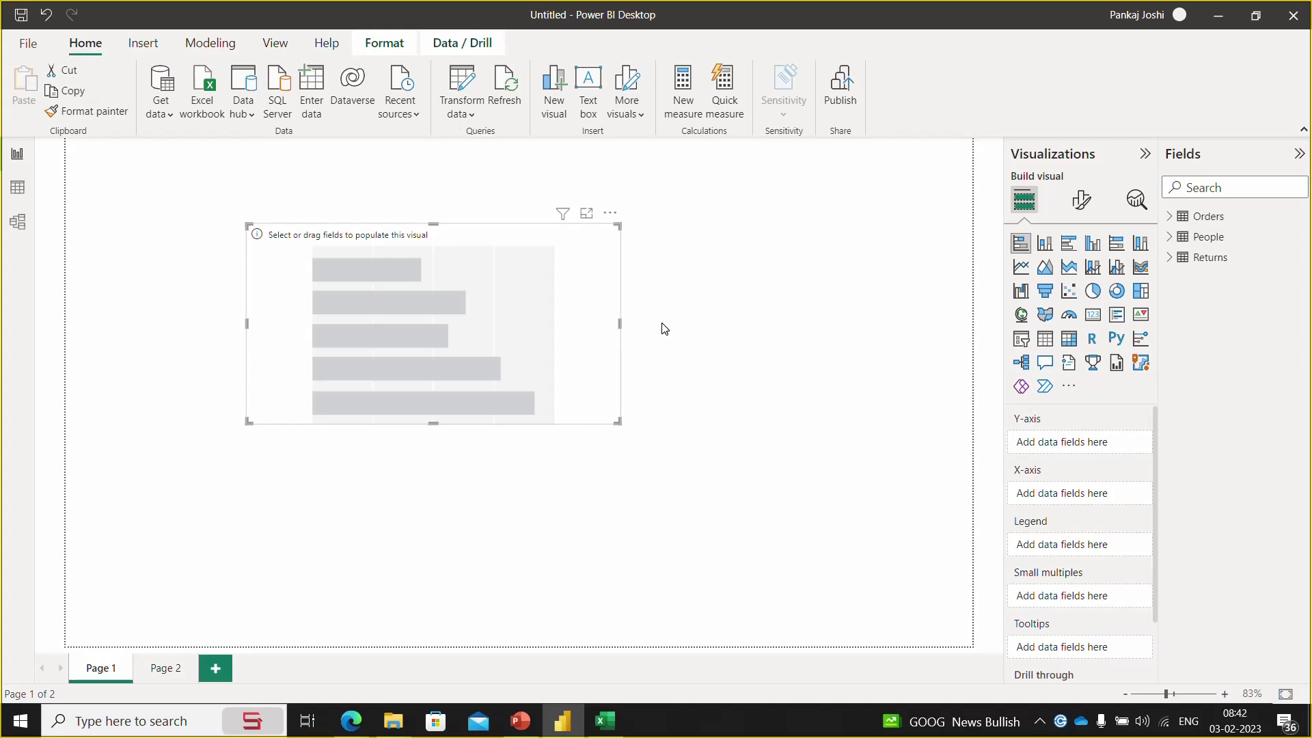
left_click(790, 311)
left_click(546, 364)
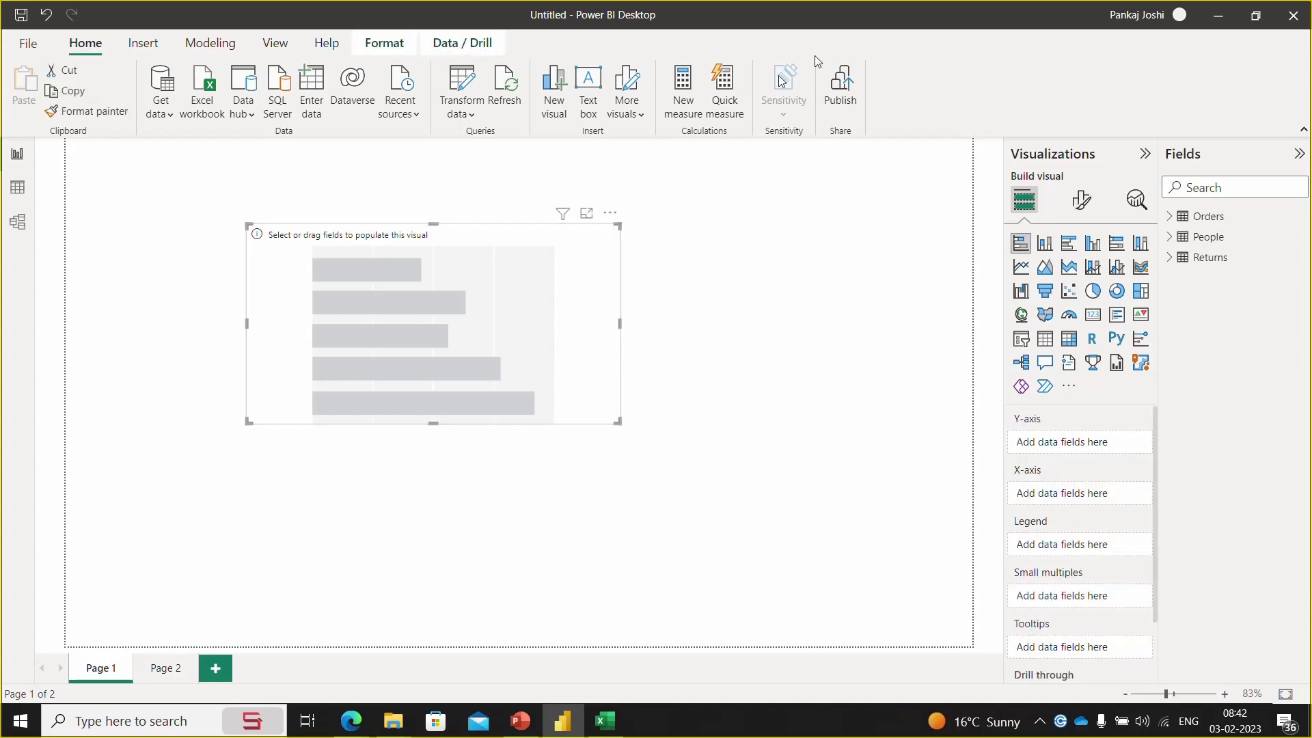
- Assign Region from Orders to the bar chart's Y-axis and Sales to its X-axis, widening the field list for readability
left_click(1168, 219)
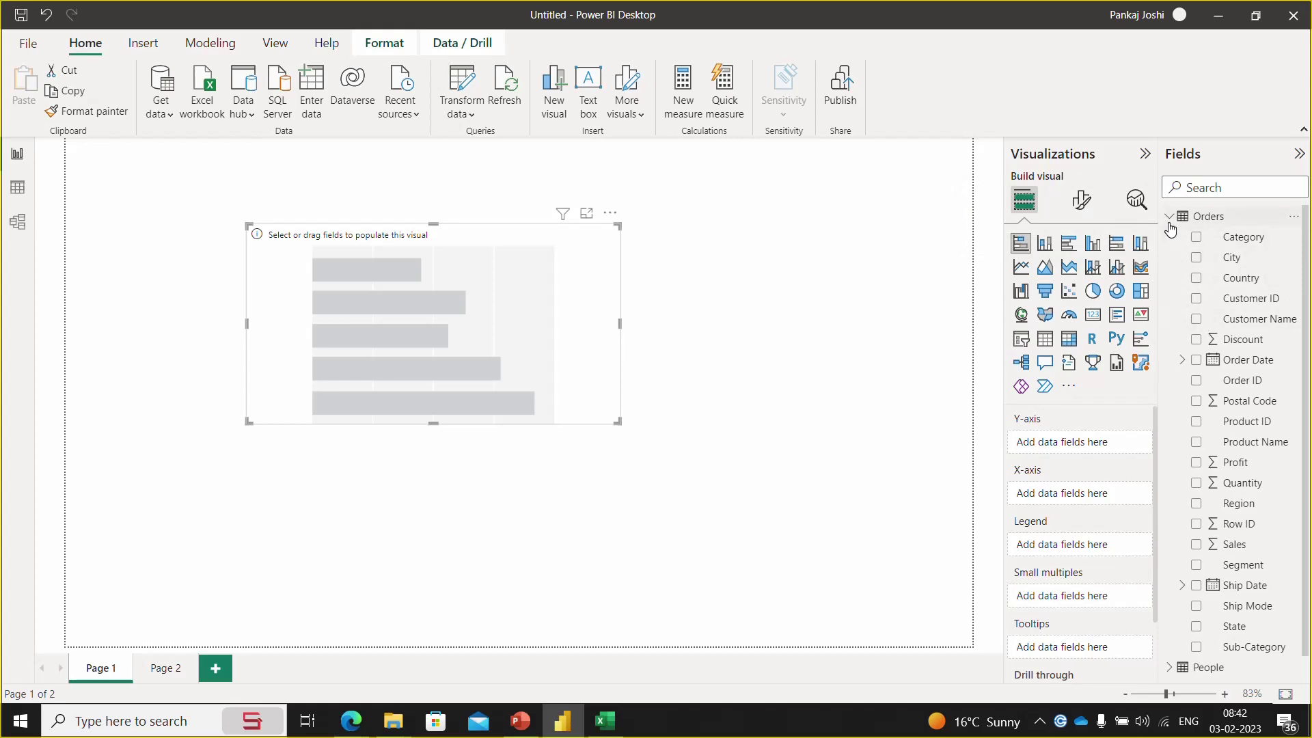
left_click(1169, 218)
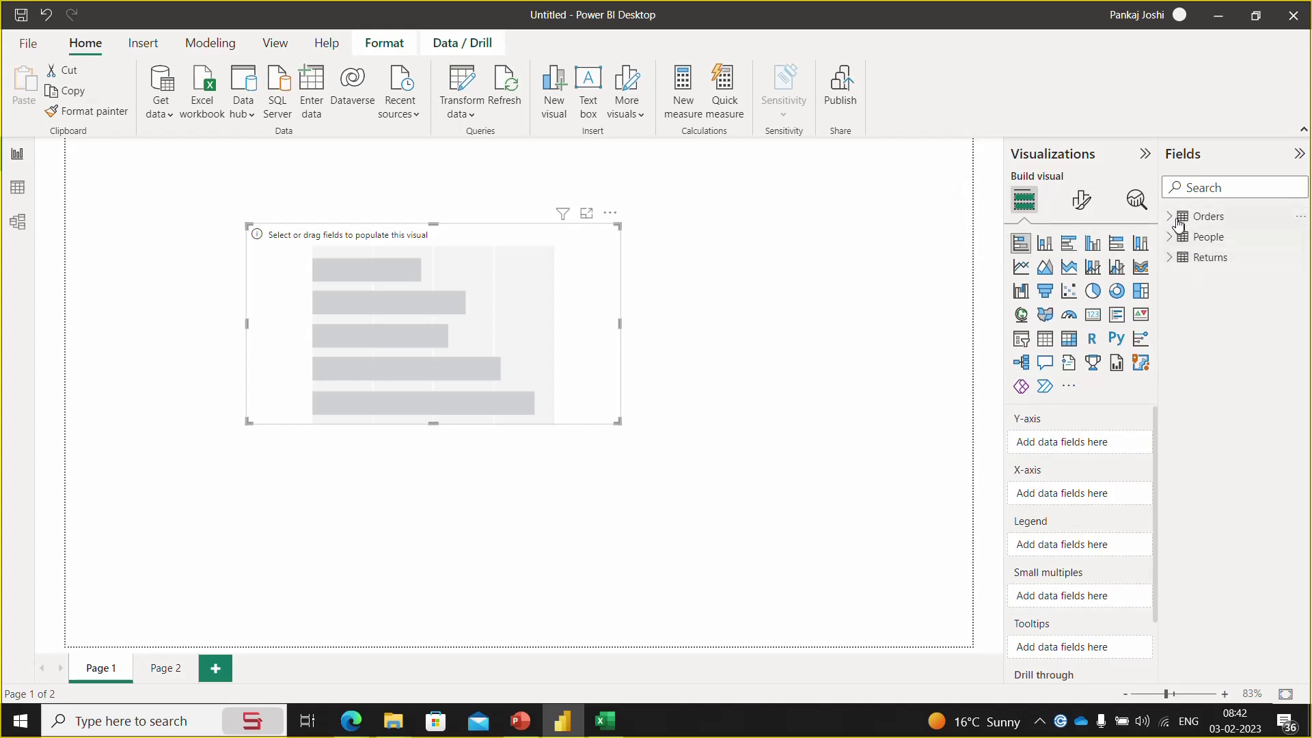
left_click(1169, 217)
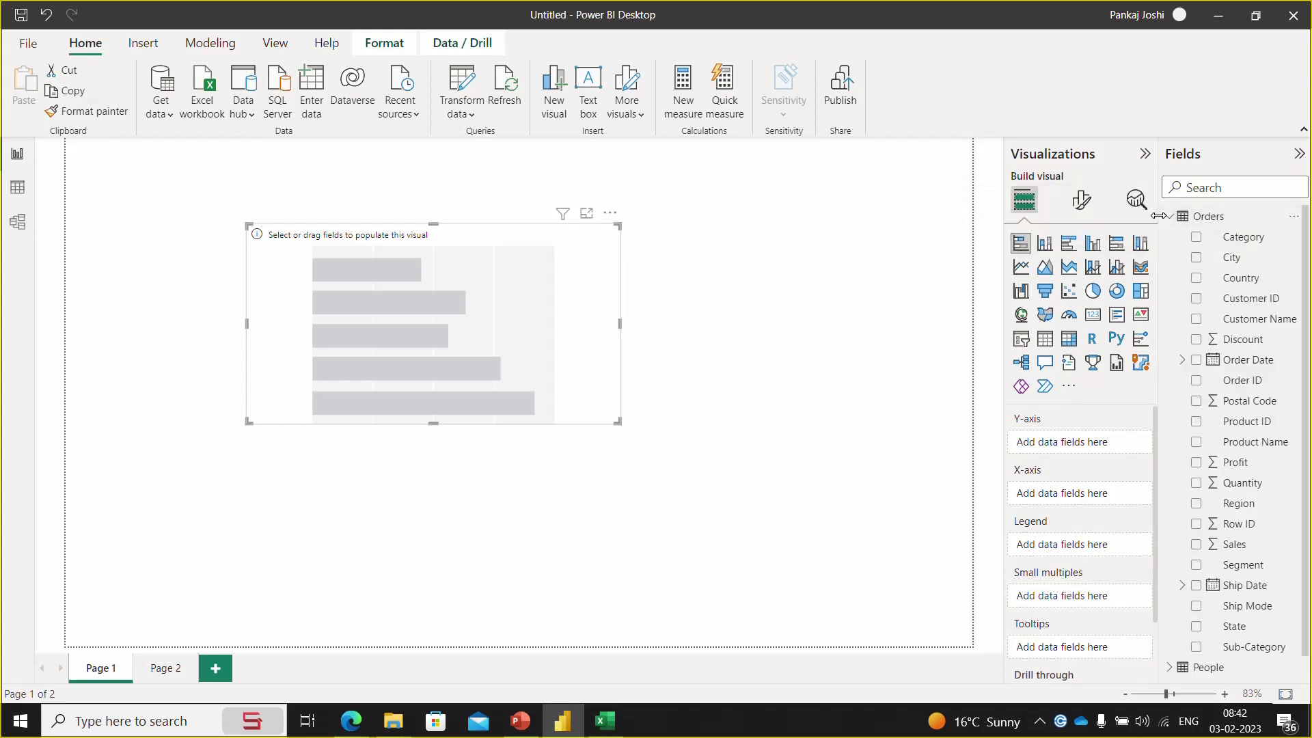
left_click_drag(1159, 216, 1056, 215)
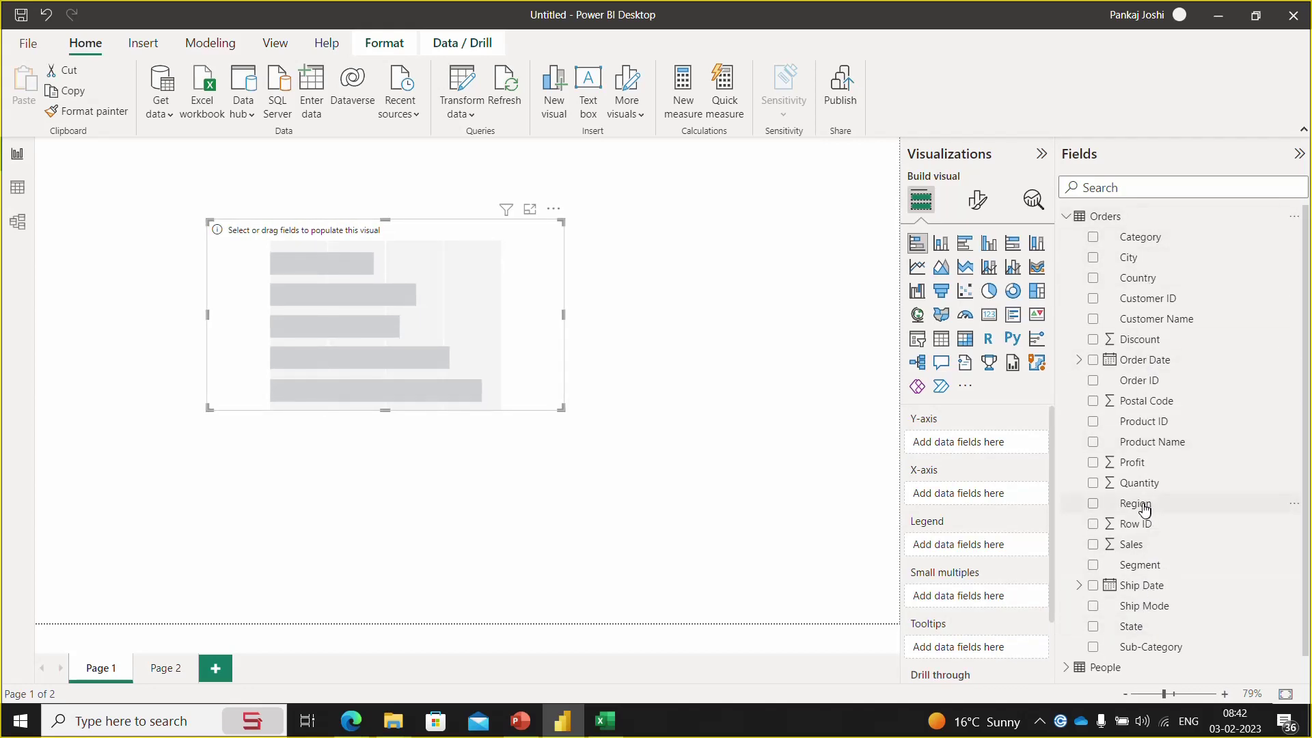
left_click_drag(1144, 509, 989, 445)
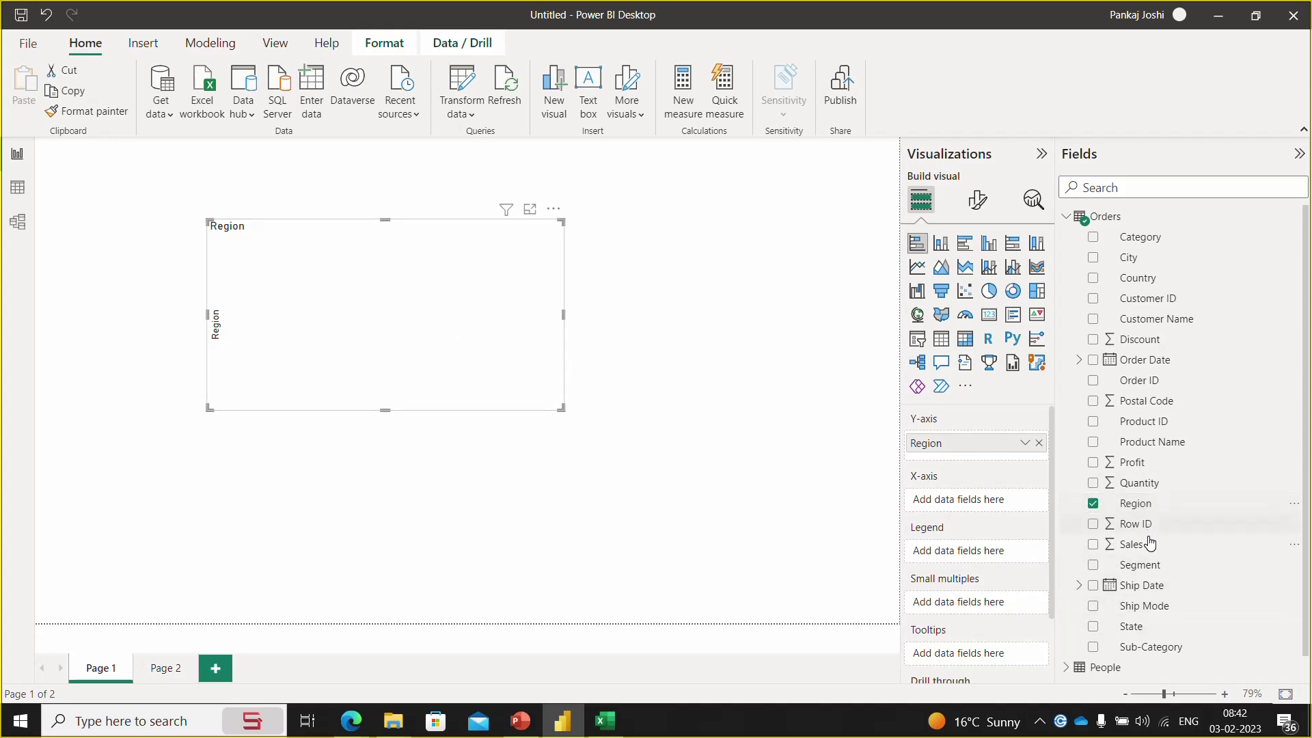
left_click_drag(1149, 549, 984, 504)
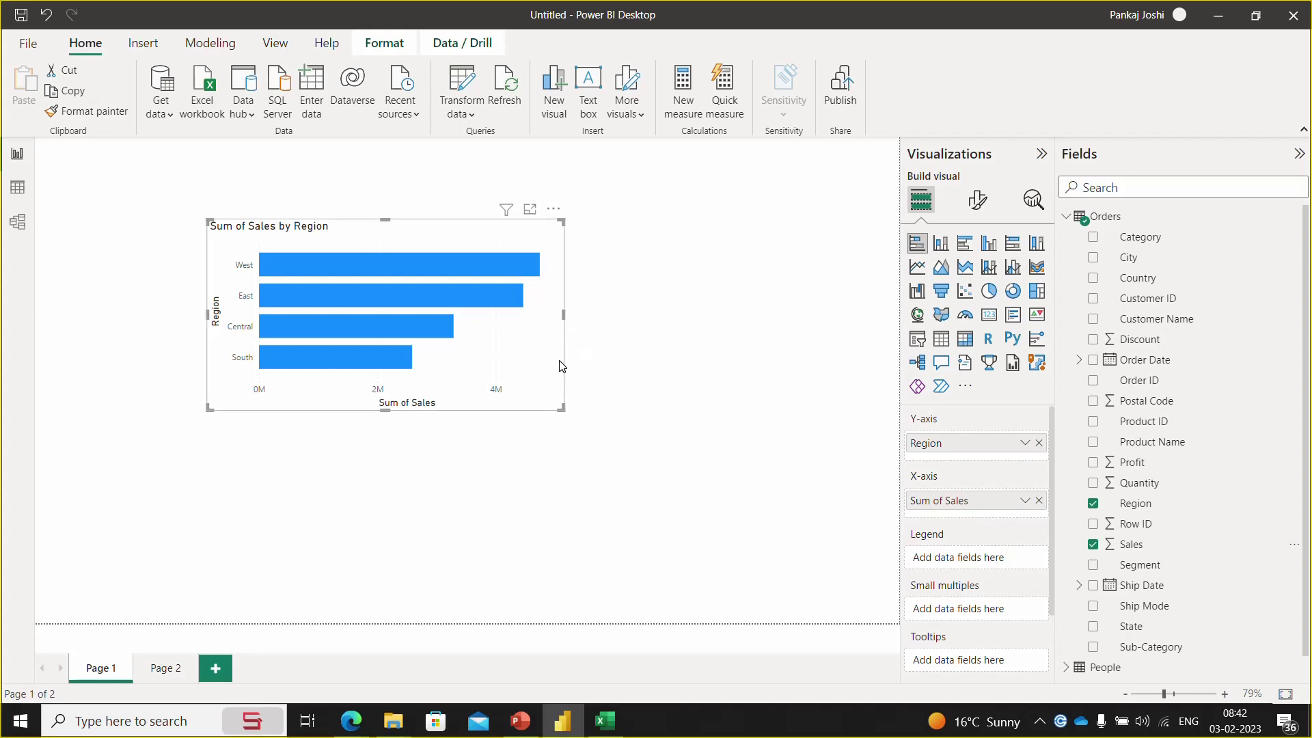
- Duplicate the Sum of Sales by Region chart and place the copy to its right, aligned with the original's upper edge
key("ctrl+c")
key("ctrl+v")
left_click_drag(562, 367, 890, 369)
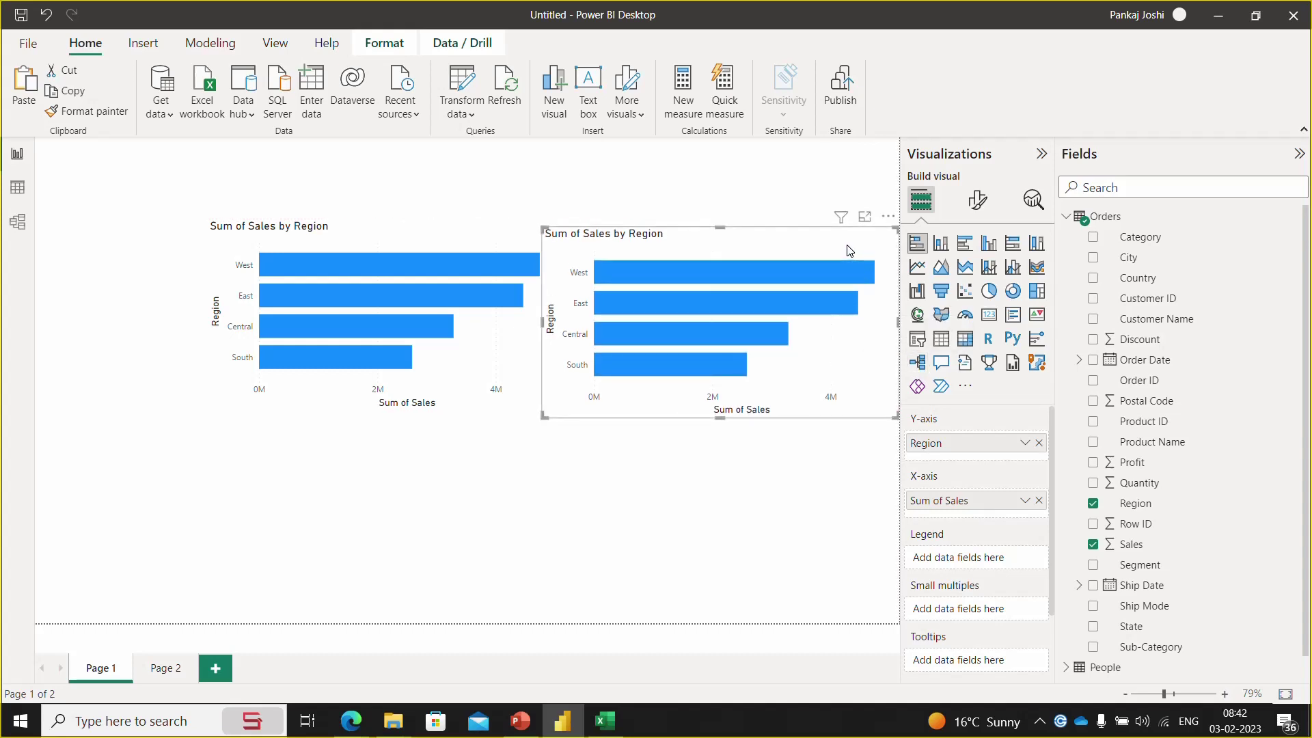
left_click_drag(846, 245, 847, 243)
- Nudge the original Sum of Sales by Region chart leftward until it no longer overlaps its copy
left_click(498, 244)
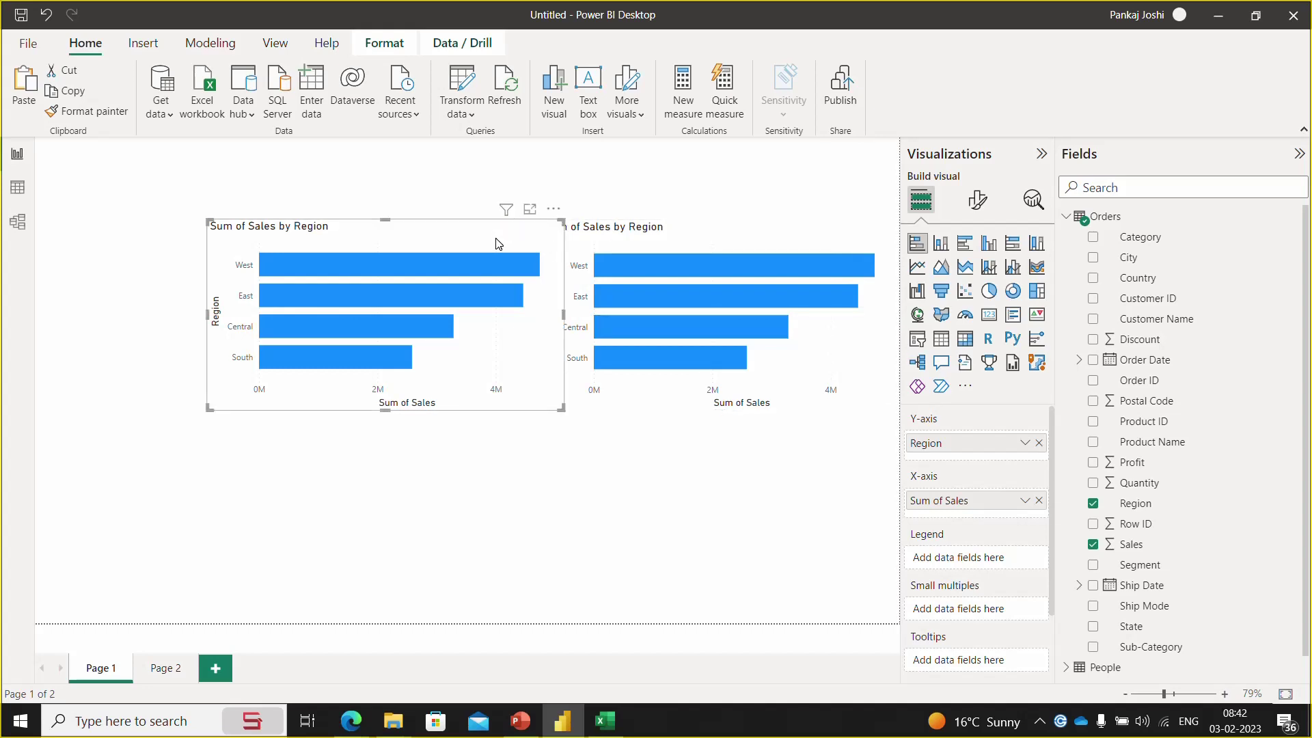
key("Left")
key("Left")
key("Left")
key("Left")
key("Left")
key("Left")
key("Left")
key("Left")
key("Left")
key("Left")
key("Left")
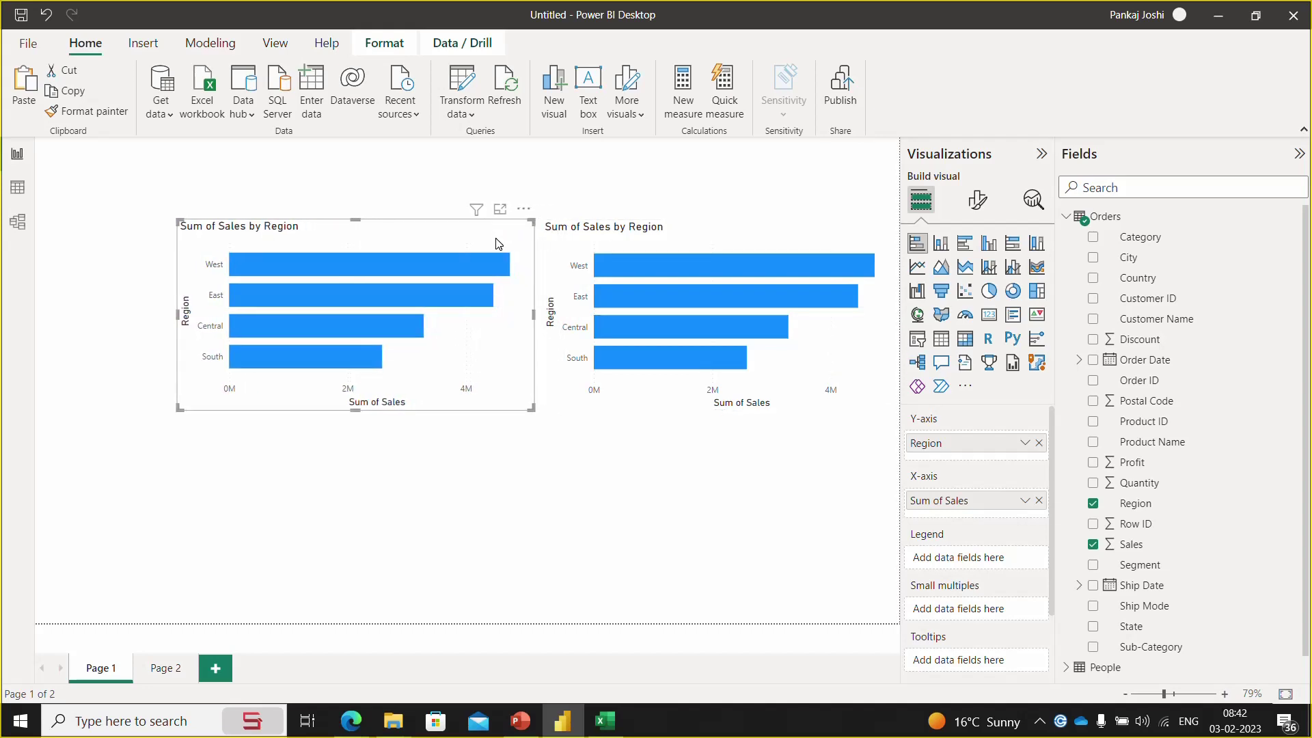
key("Right")
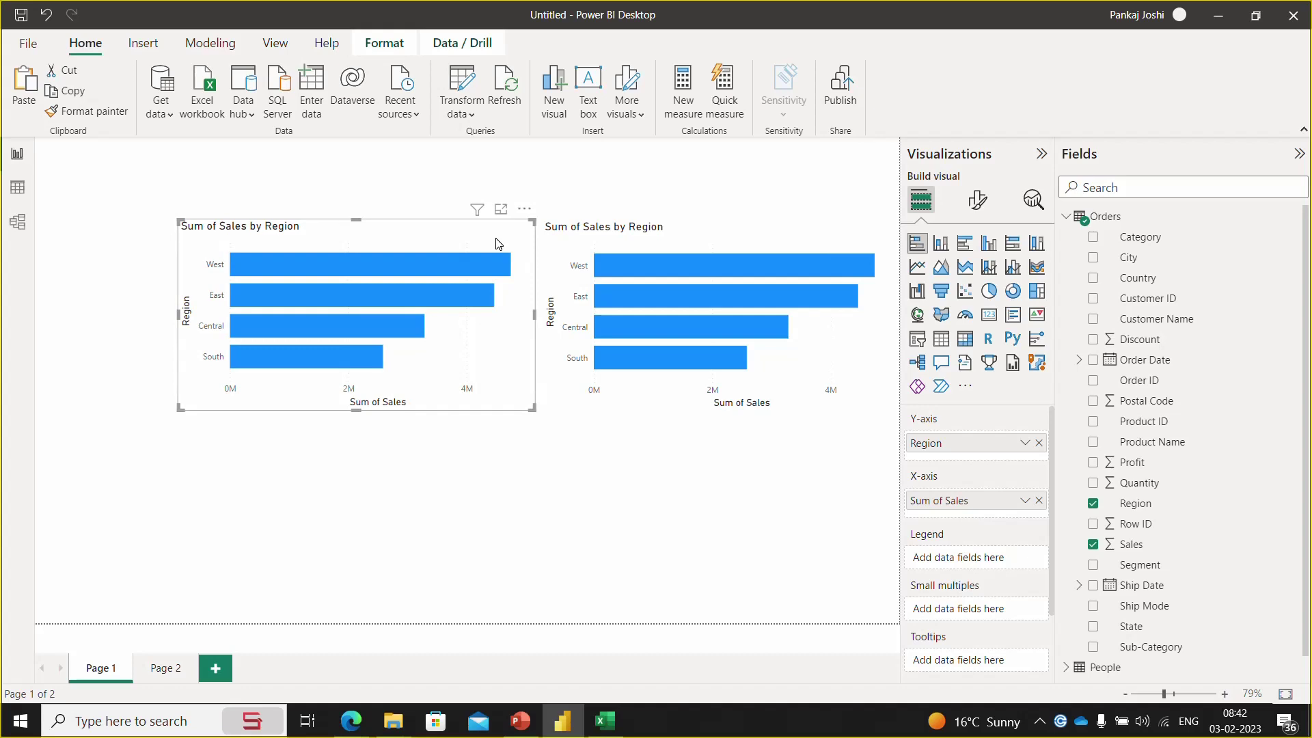
key("Escape")
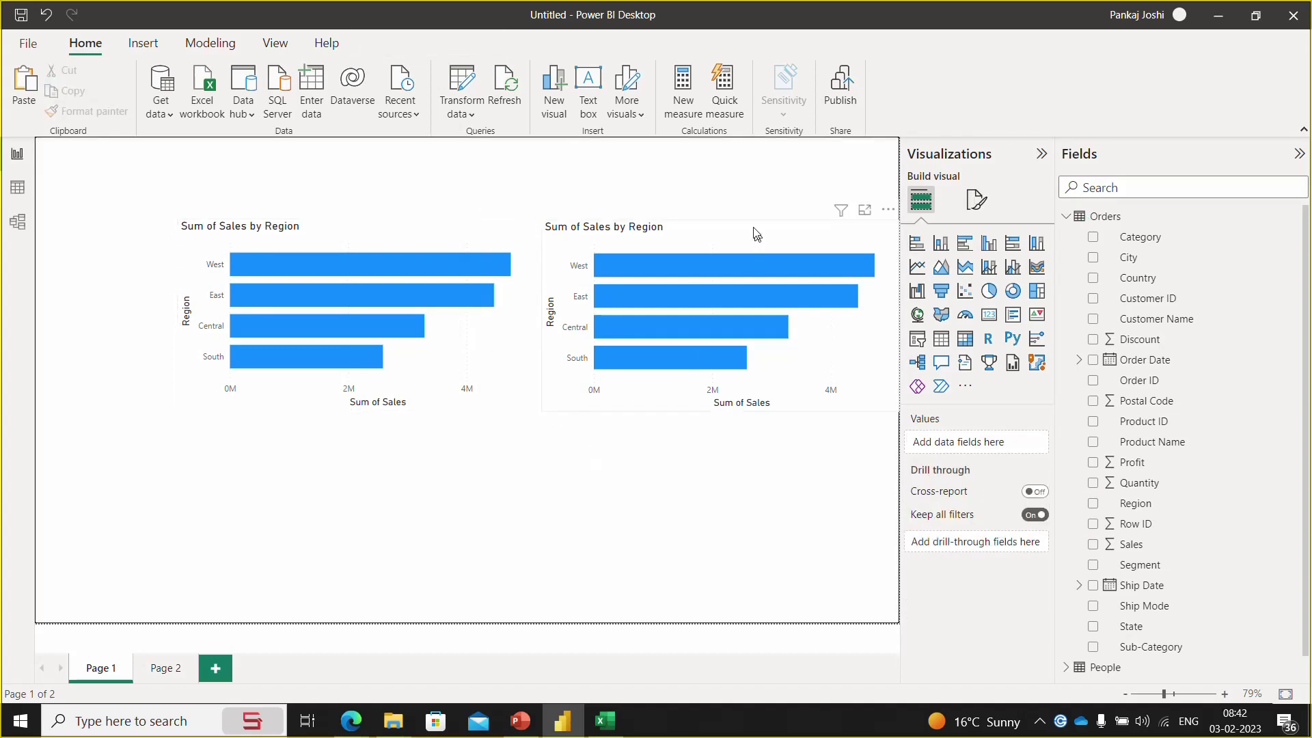
- Convert the copied chart to a line chart and replace Region with Category on its X-axis
left_click(751, 232)
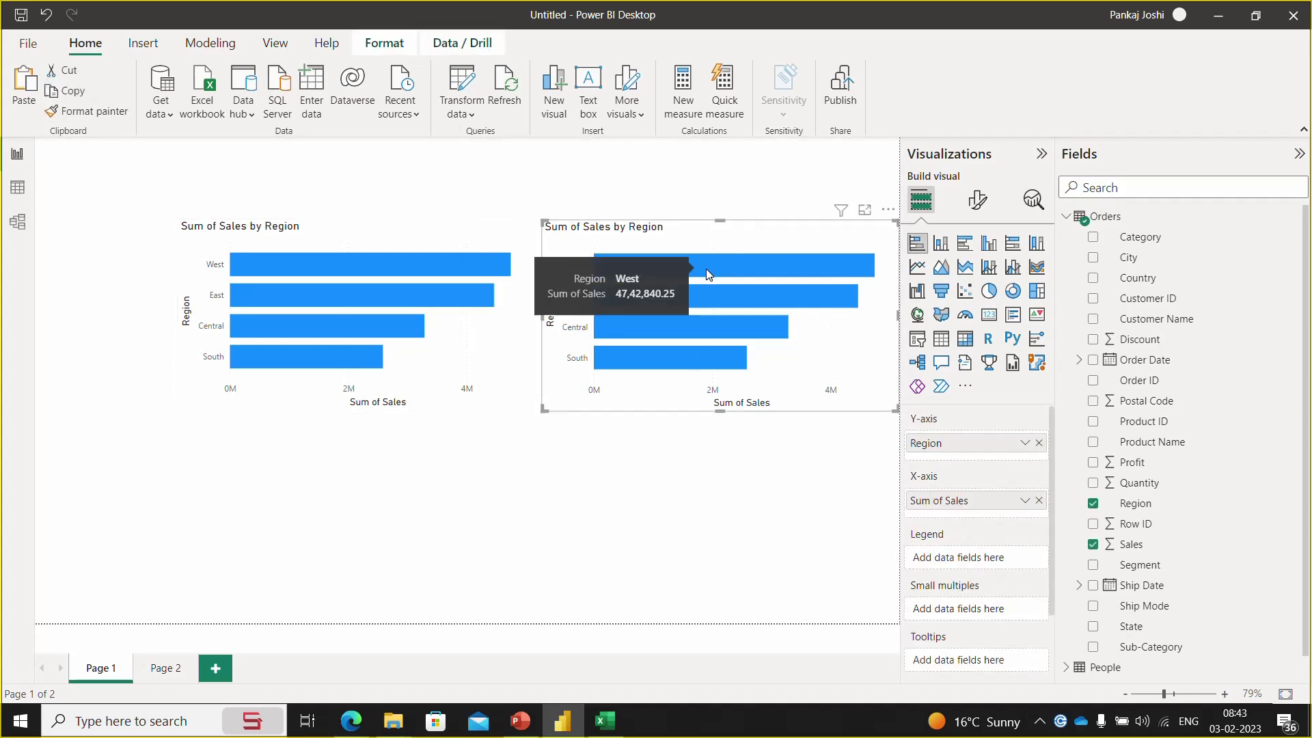
left_click(916, 268)
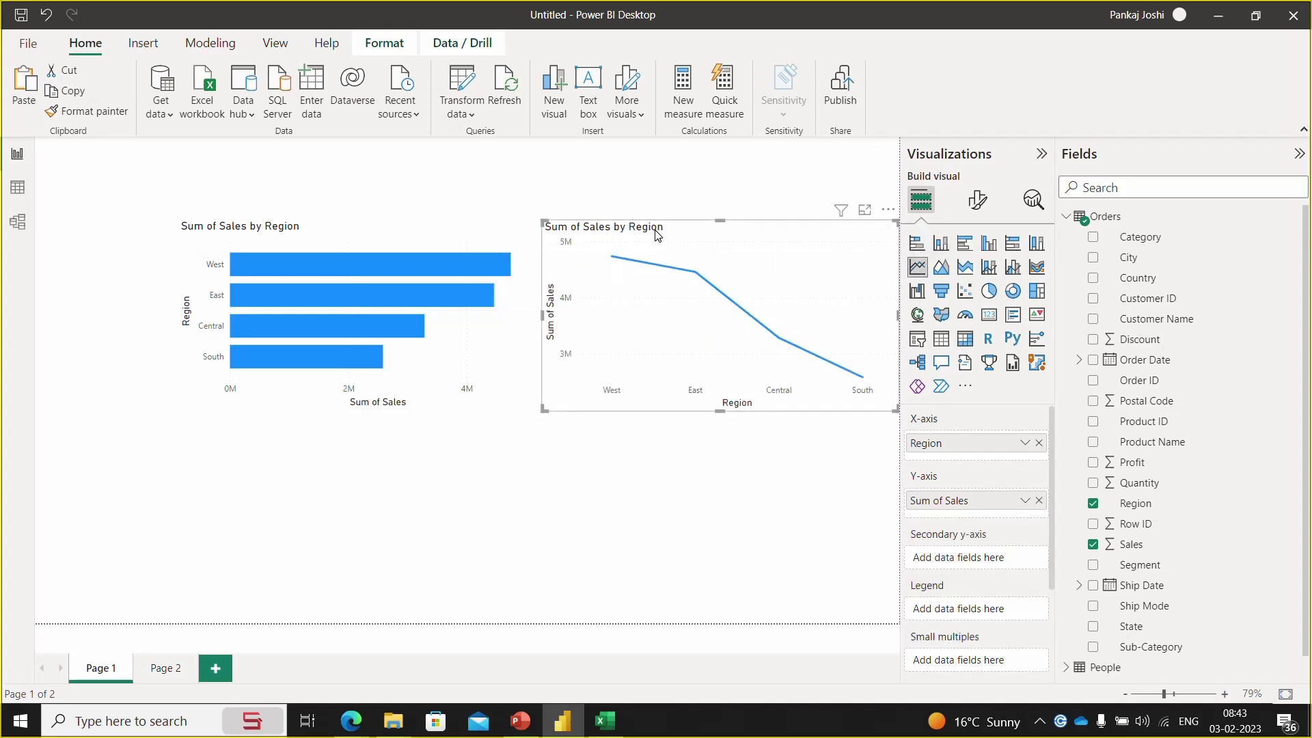
left_click(1039, 443)
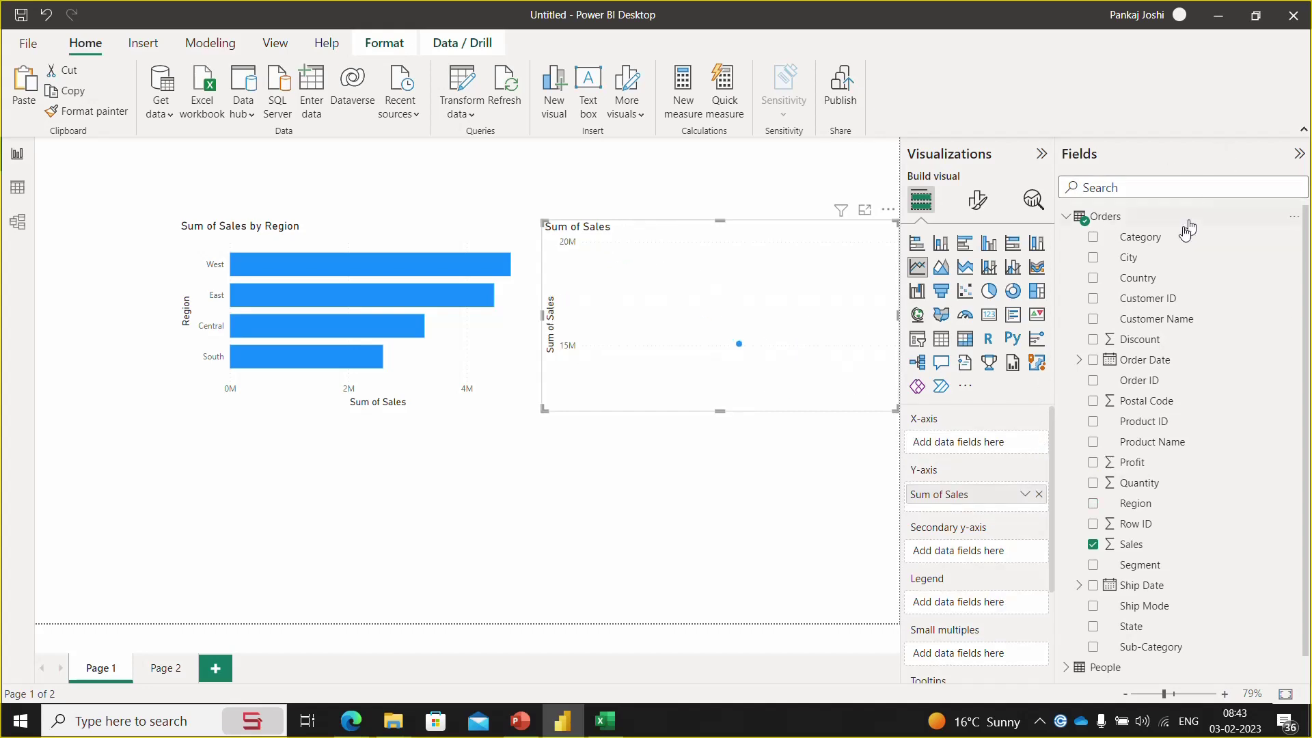
left_click_drag(1176, 248, 1008, 444)
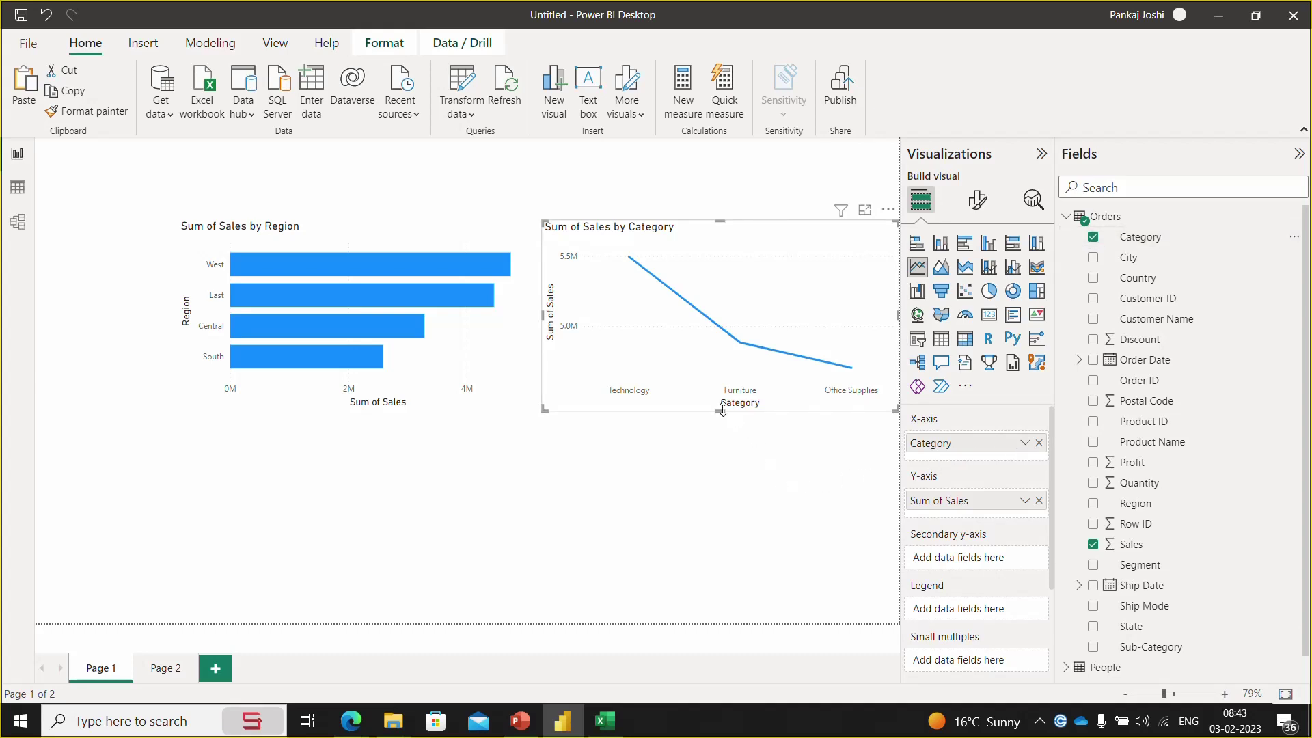
left_click_drag(722, 410, 725, 410)
left_click(686, 476)
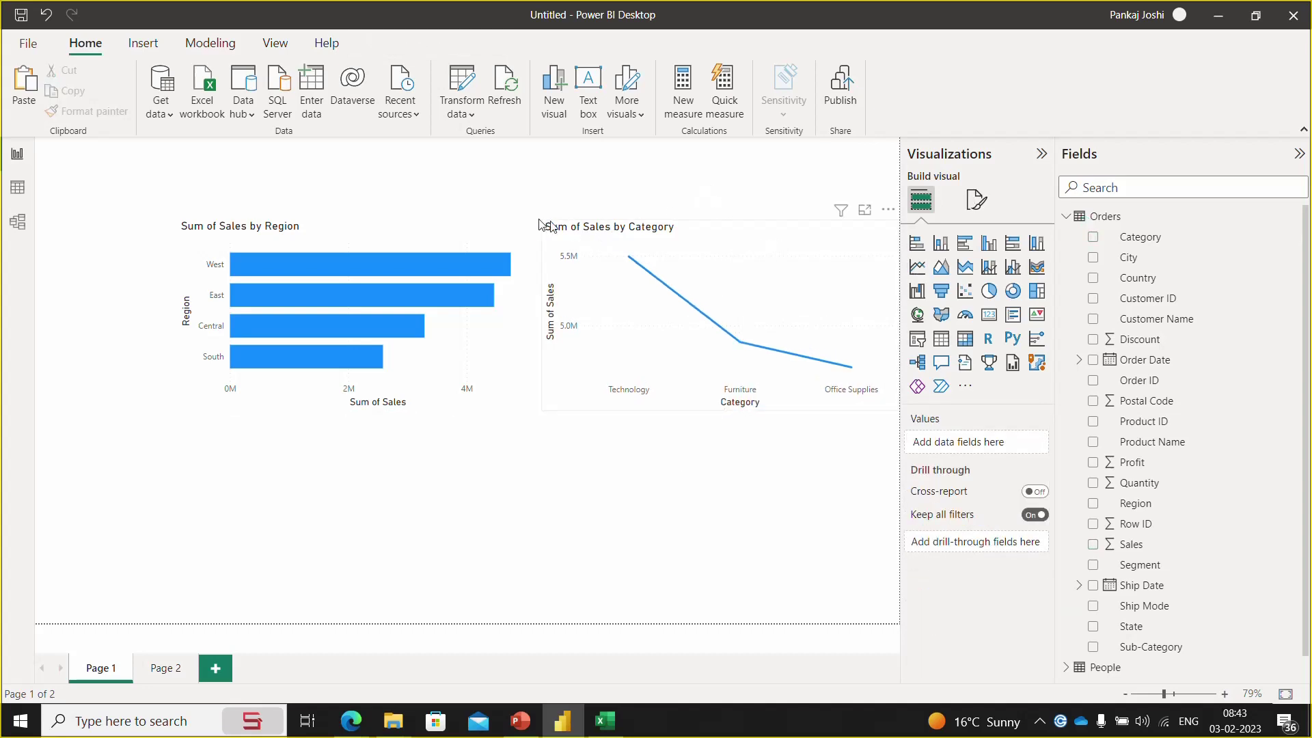
- Turn on a visual border around the Sum of Sales by Region bar chart
left_click(504, 231)
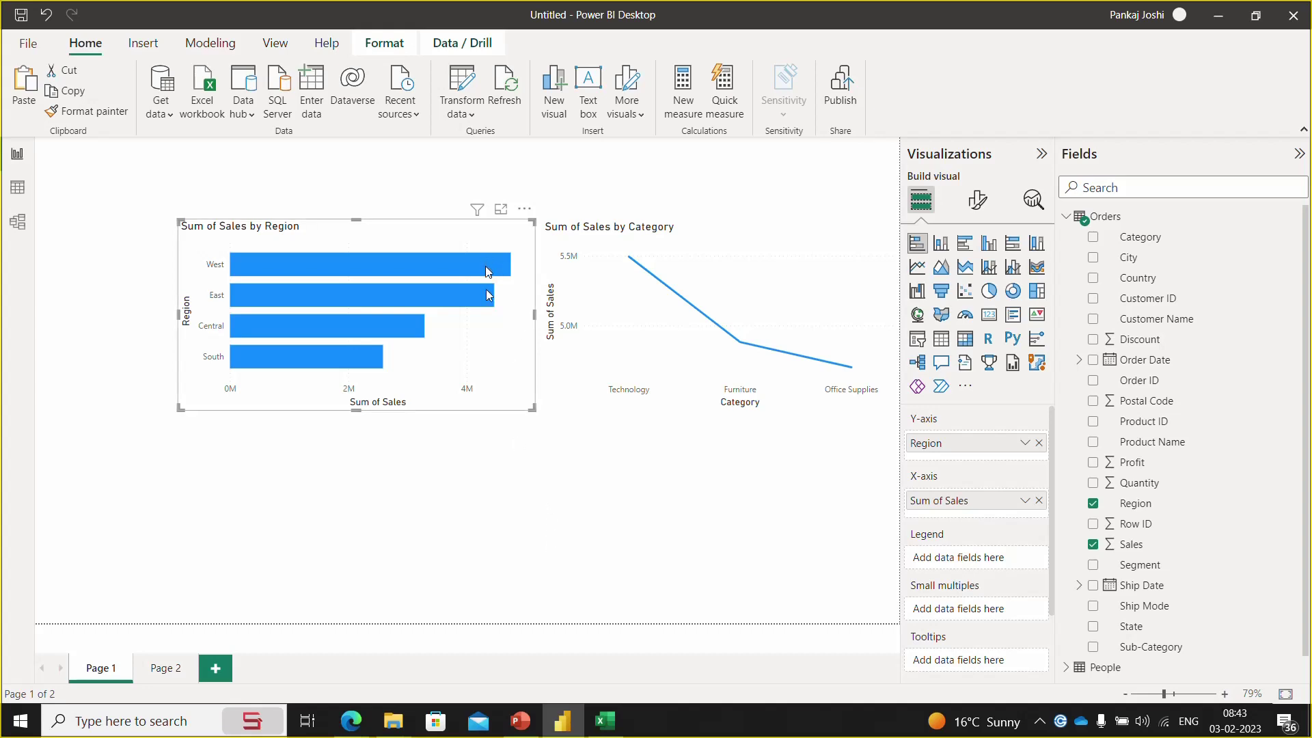
left_click(671, 448)
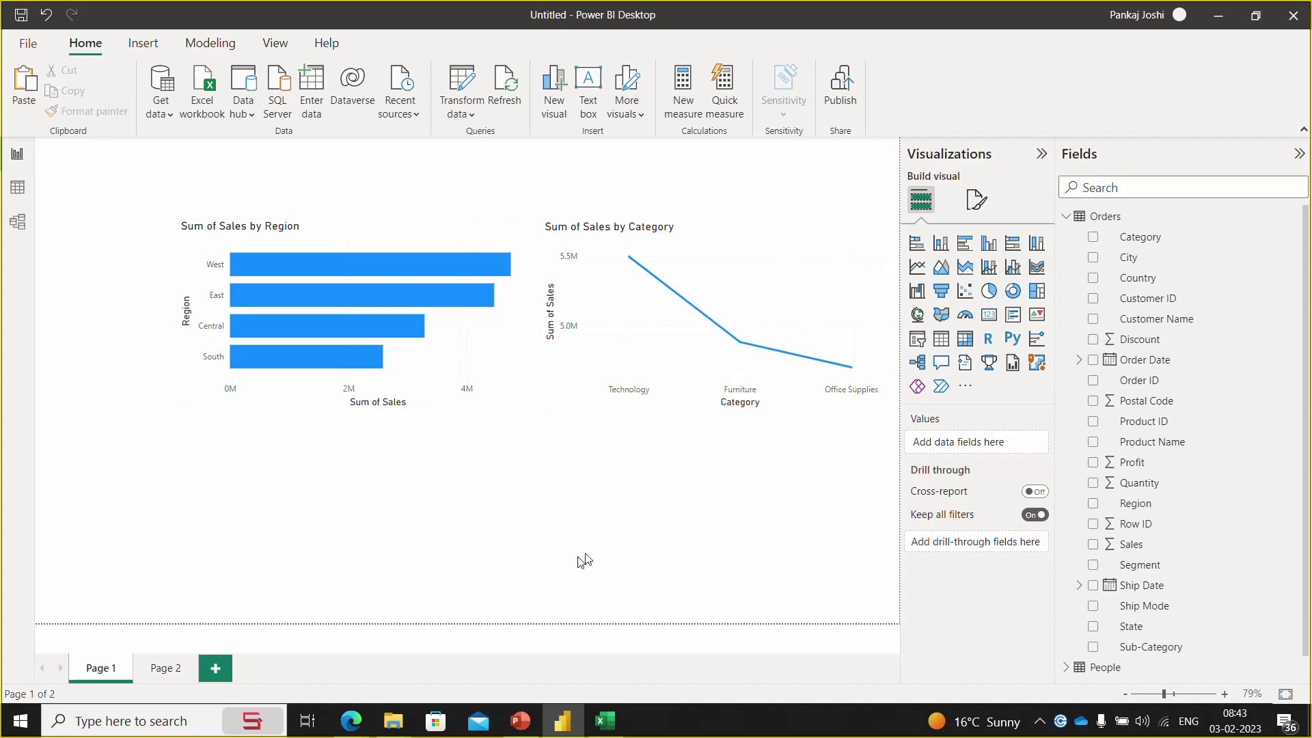
left_click(425, 248)
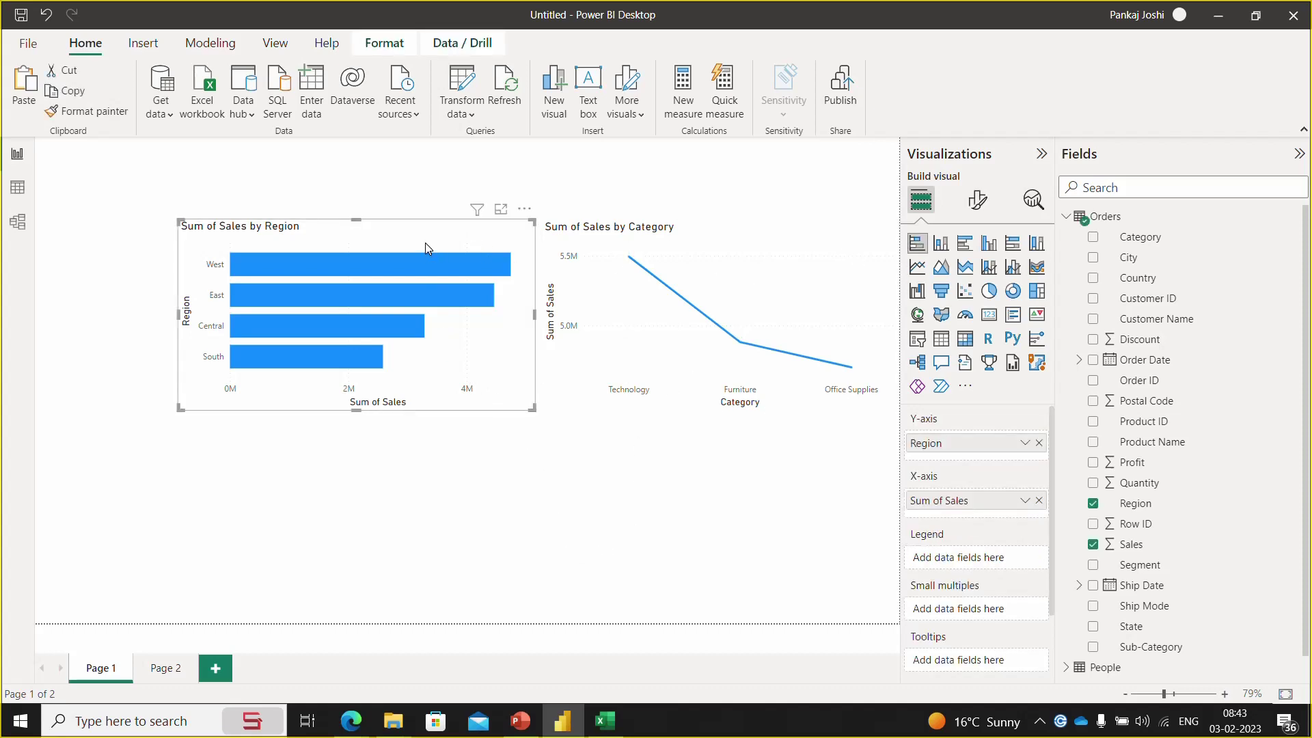
left_click(979, 205)
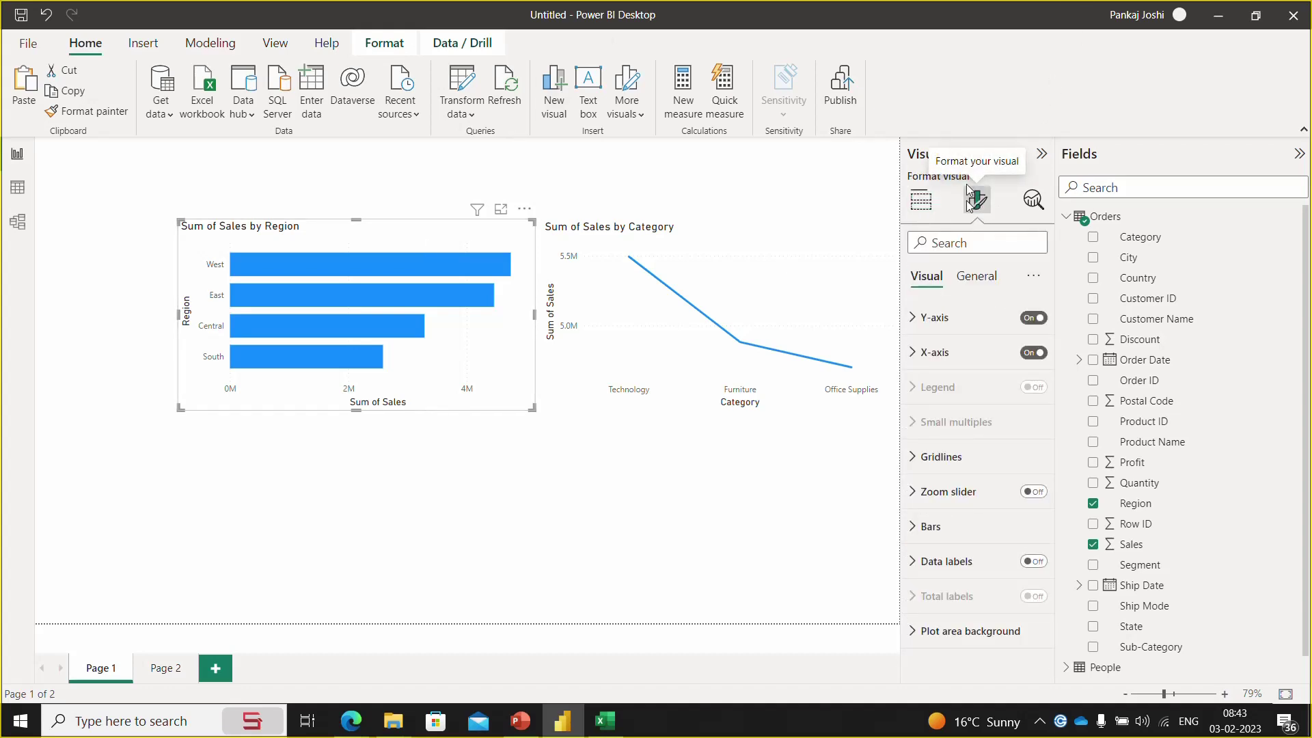
left_click(978, 285)
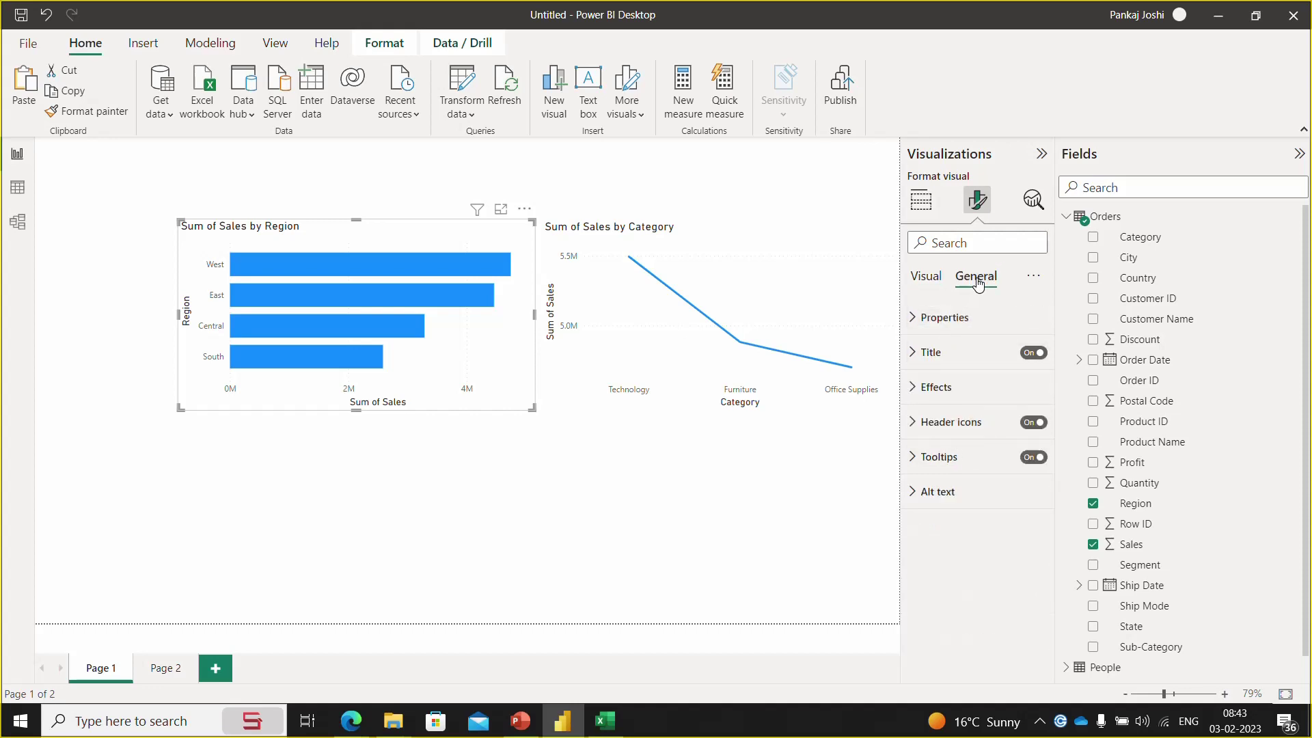
left_click(913, 387)
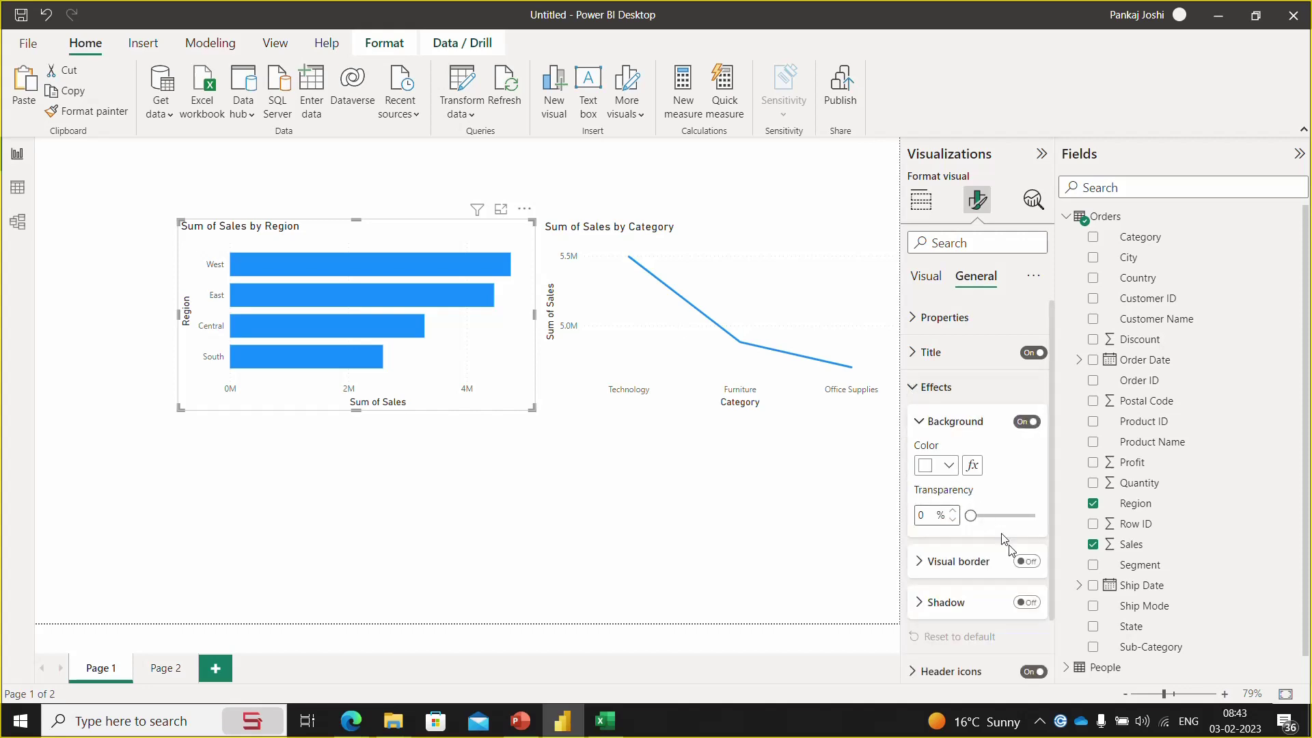
left_click(1028, 561)
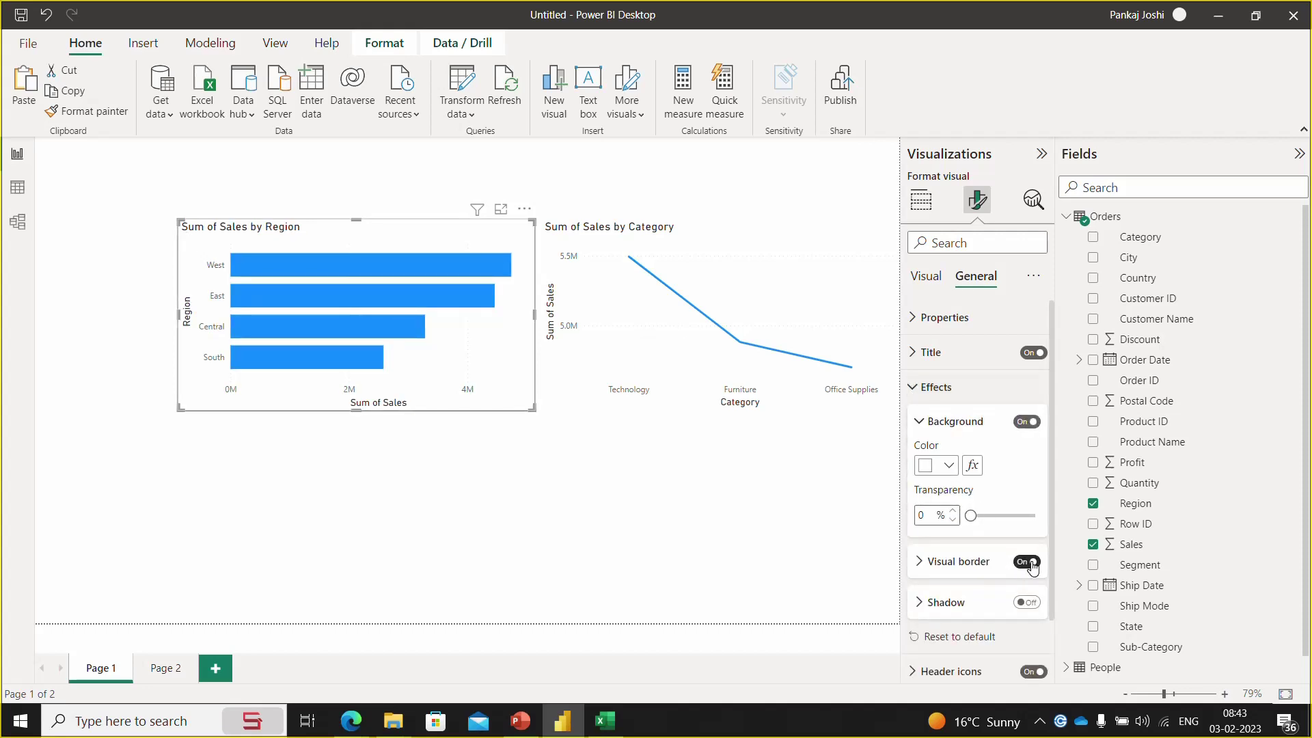
left_click(913, 387)
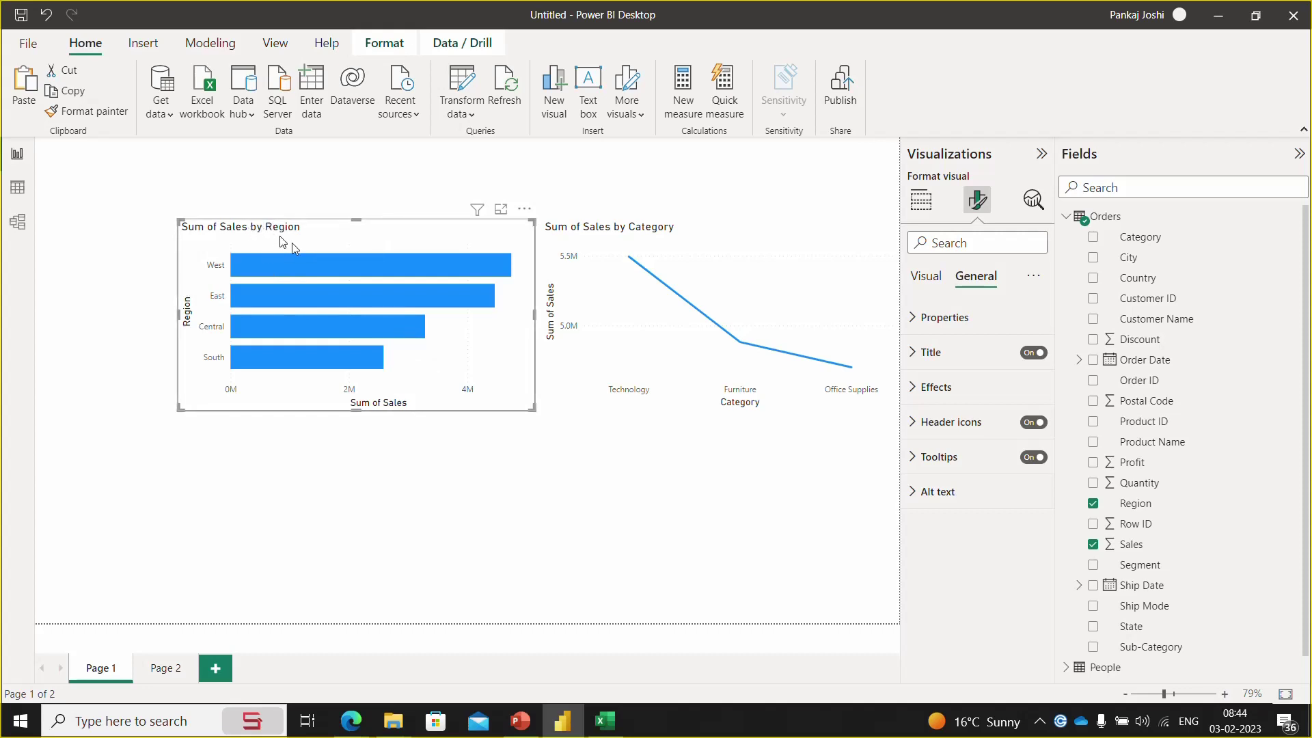
- Change the bar chart's title text to SALES BY REGION
left_click(926, 276)
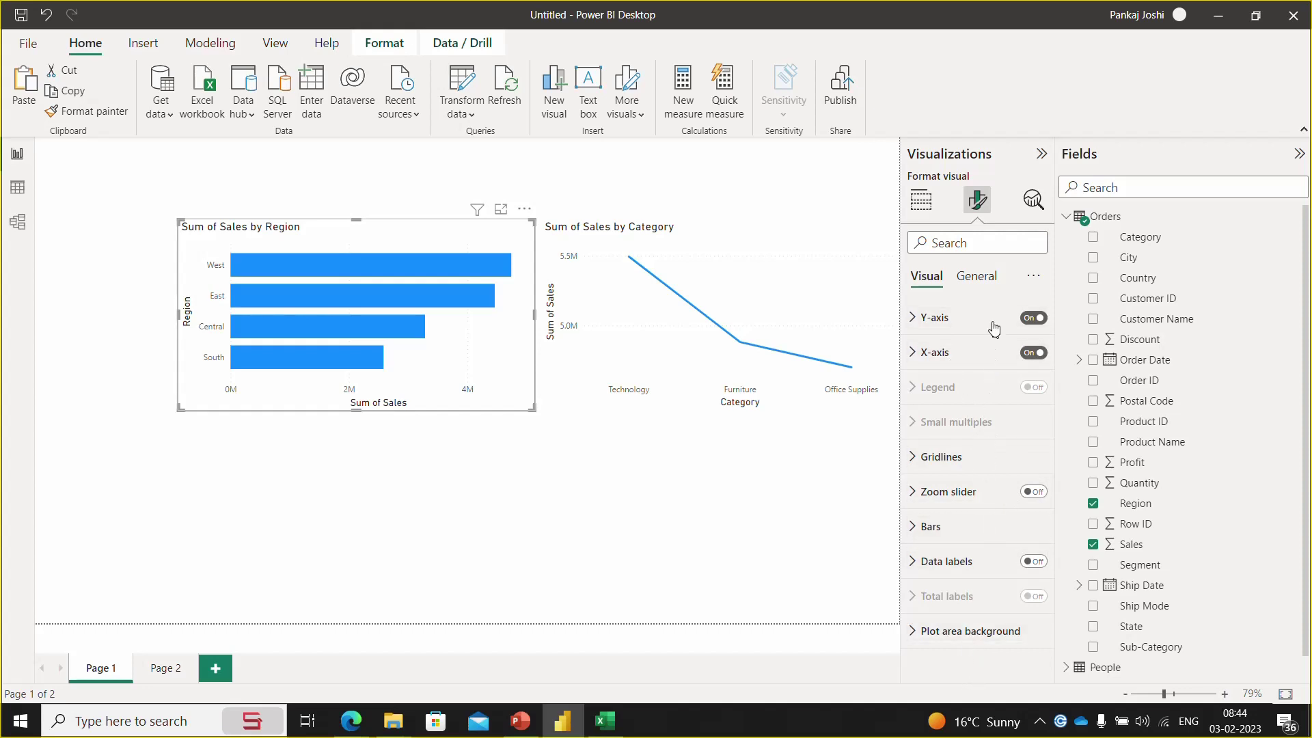
left_click(984, 284)
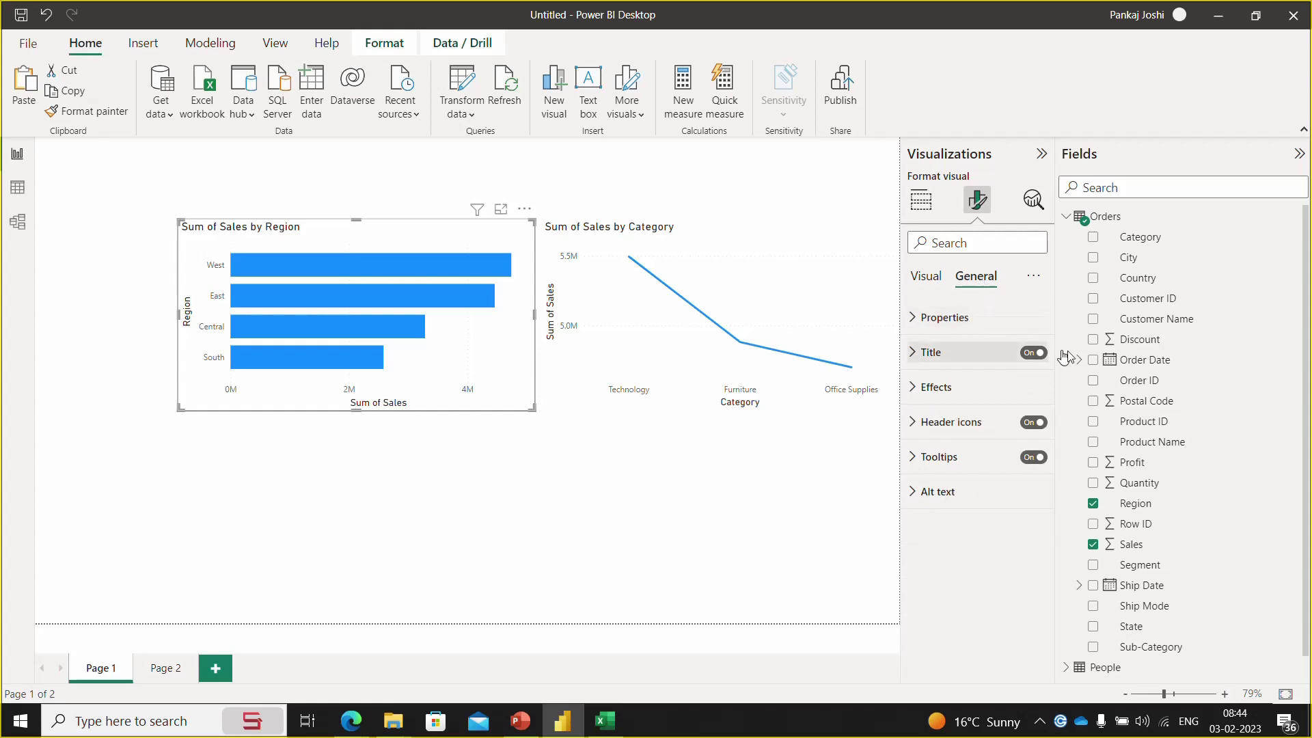
left_click(918, 362)
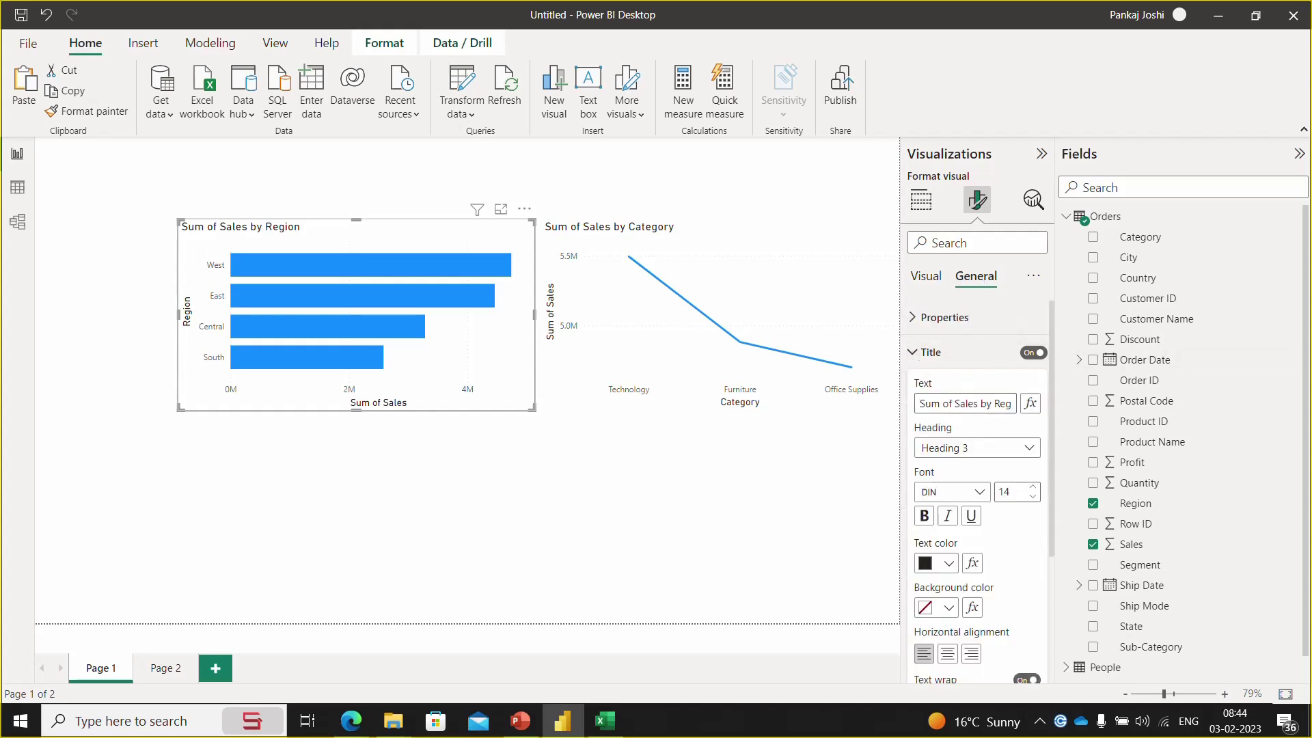
left_click(949, 403)
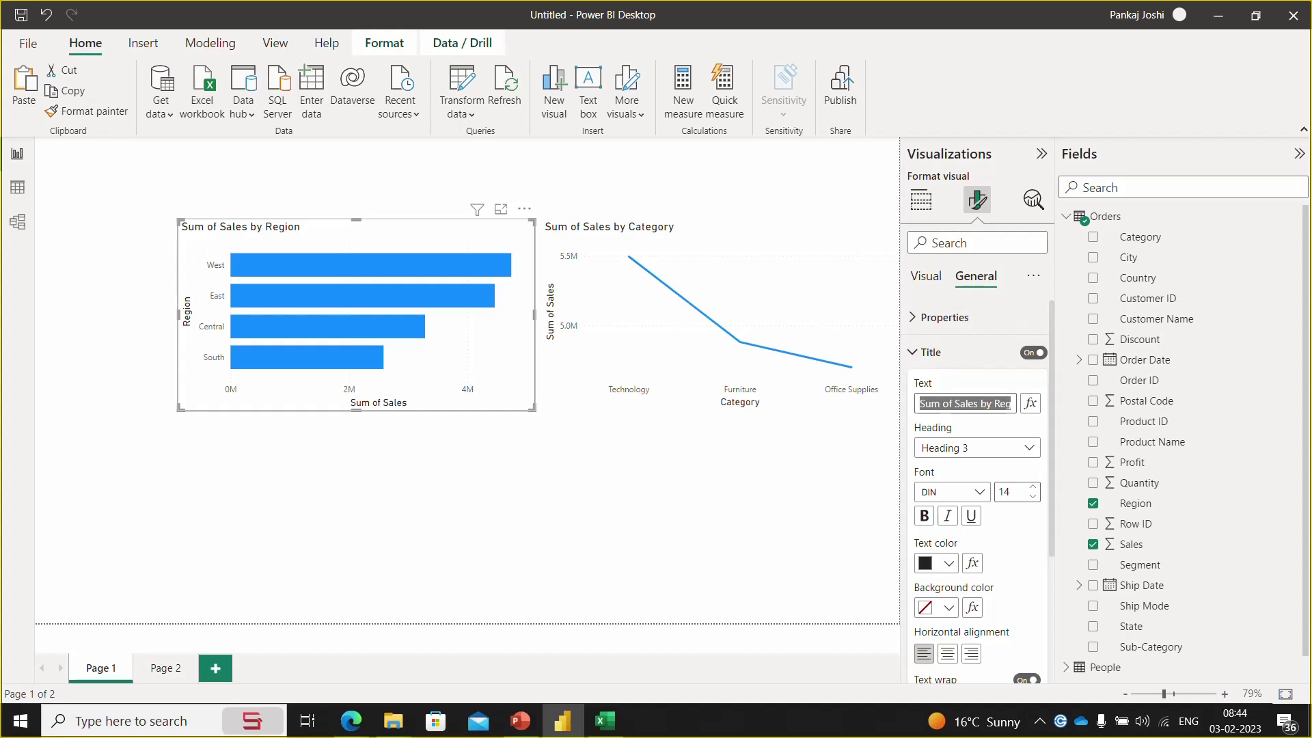
type("SALES BY REGION")
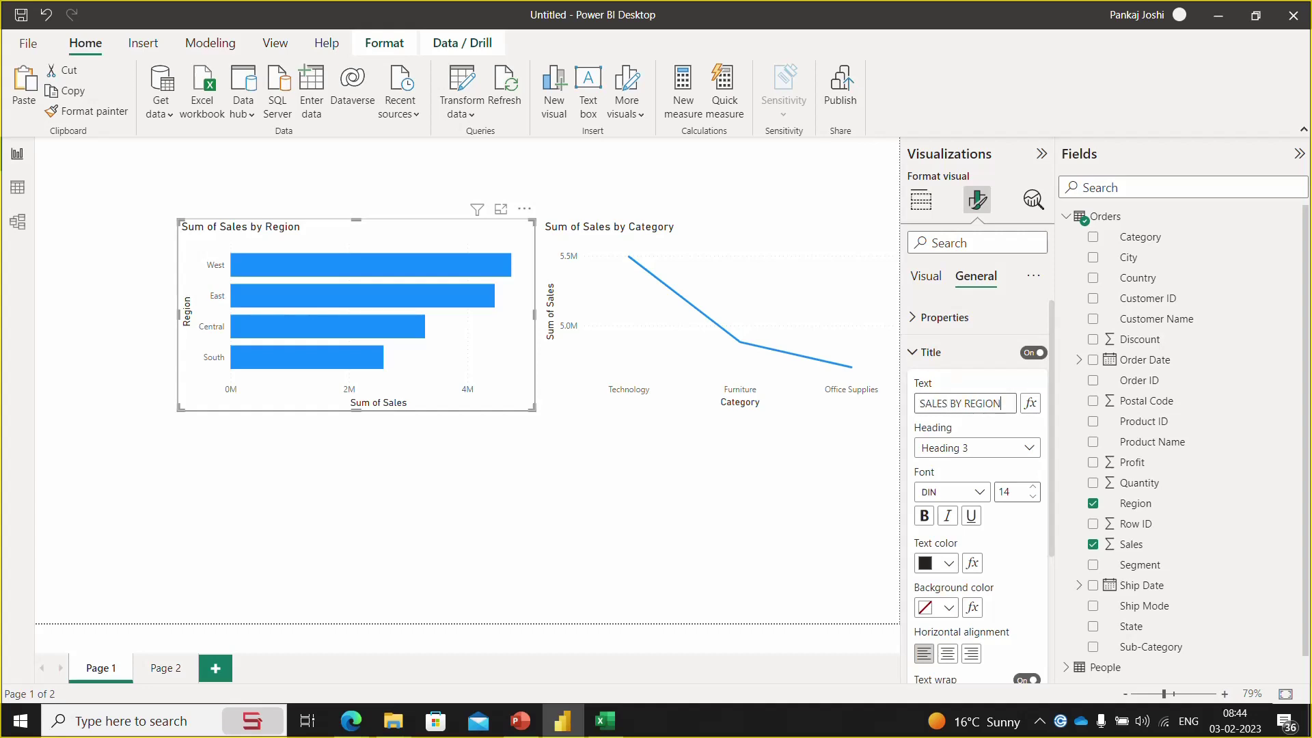
key("Return")
- Format the SALES BY REGION title as centered, bold, size 12, with a light blue background
left_click(947, 655)
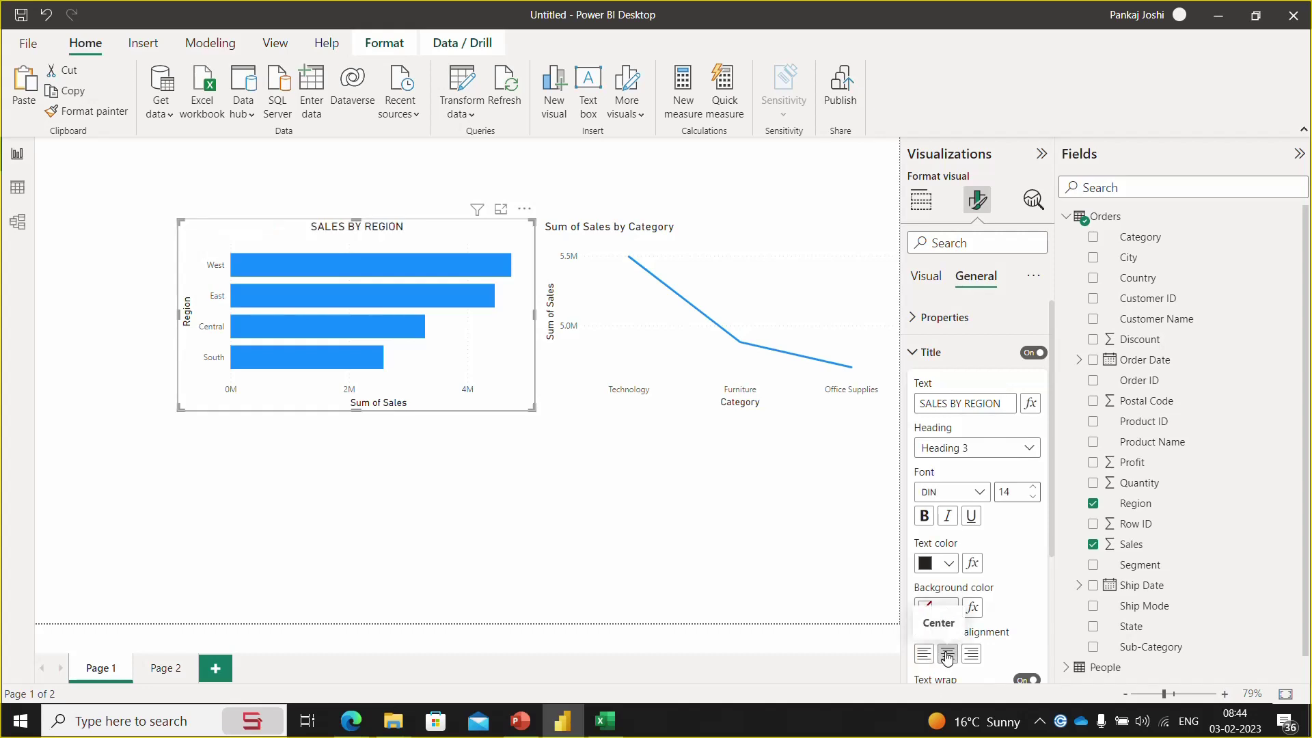
left_click(925, 517)
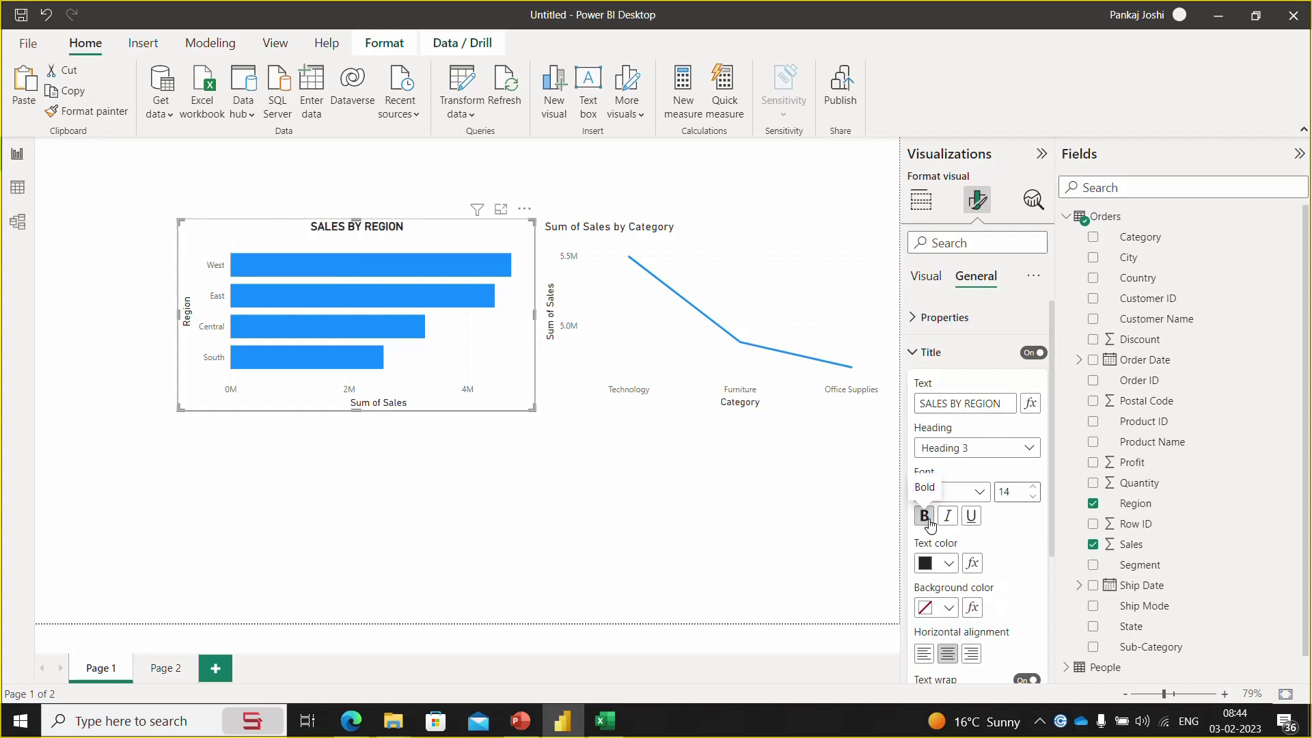
left_click(1032, 497)
left_click(1031, 497)
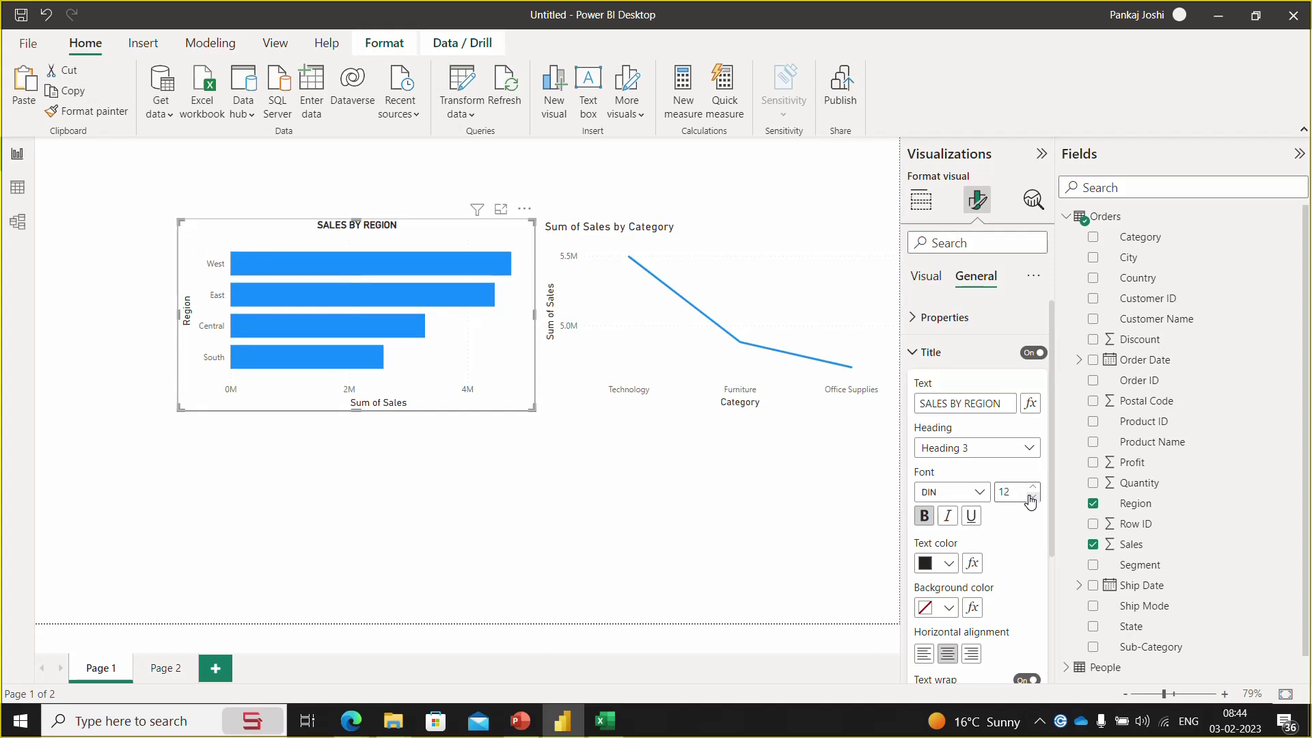
left_click(949, 608)
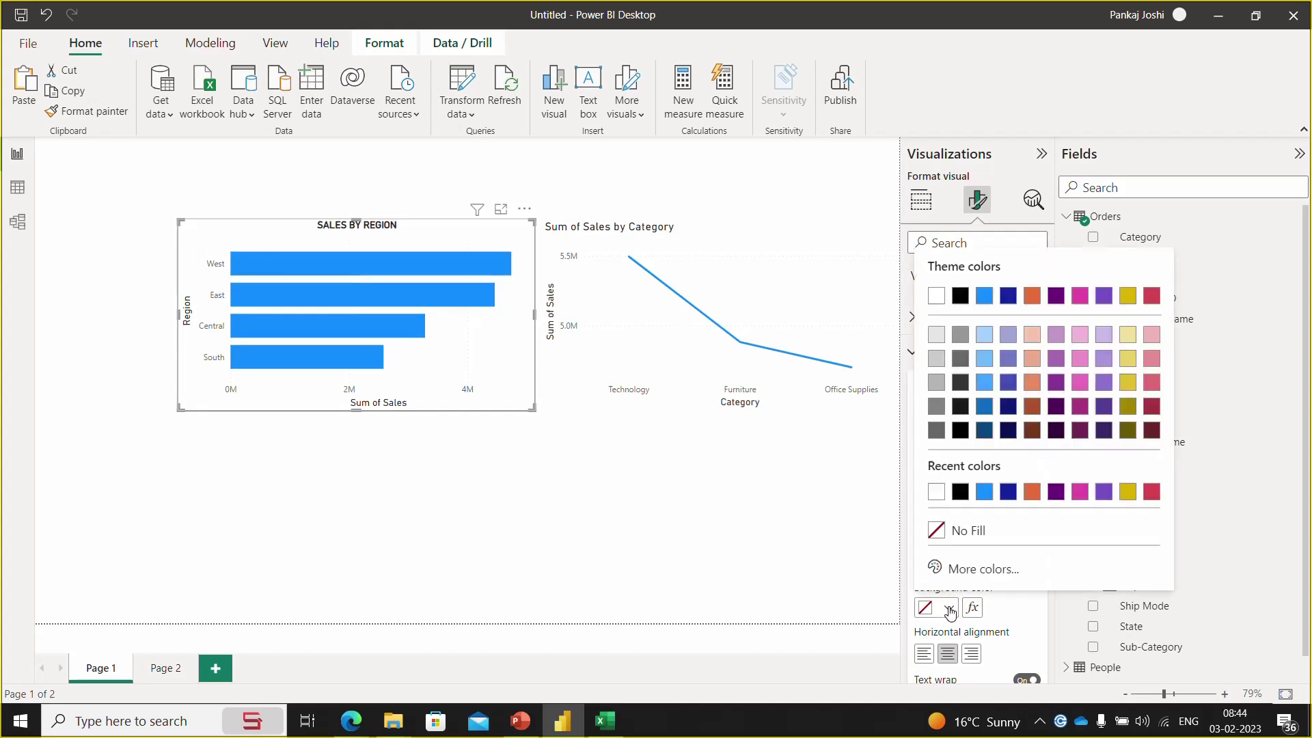
left_click(987, 336)
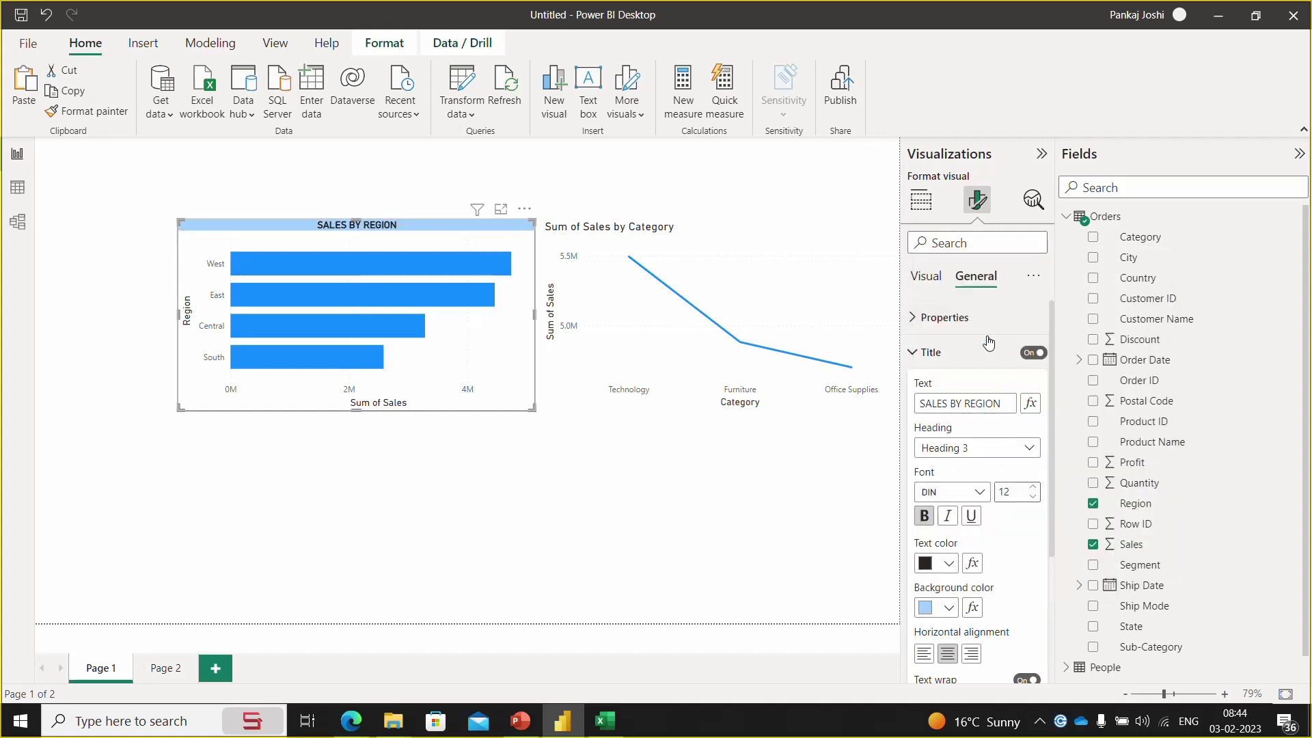
left_click(642, 468)
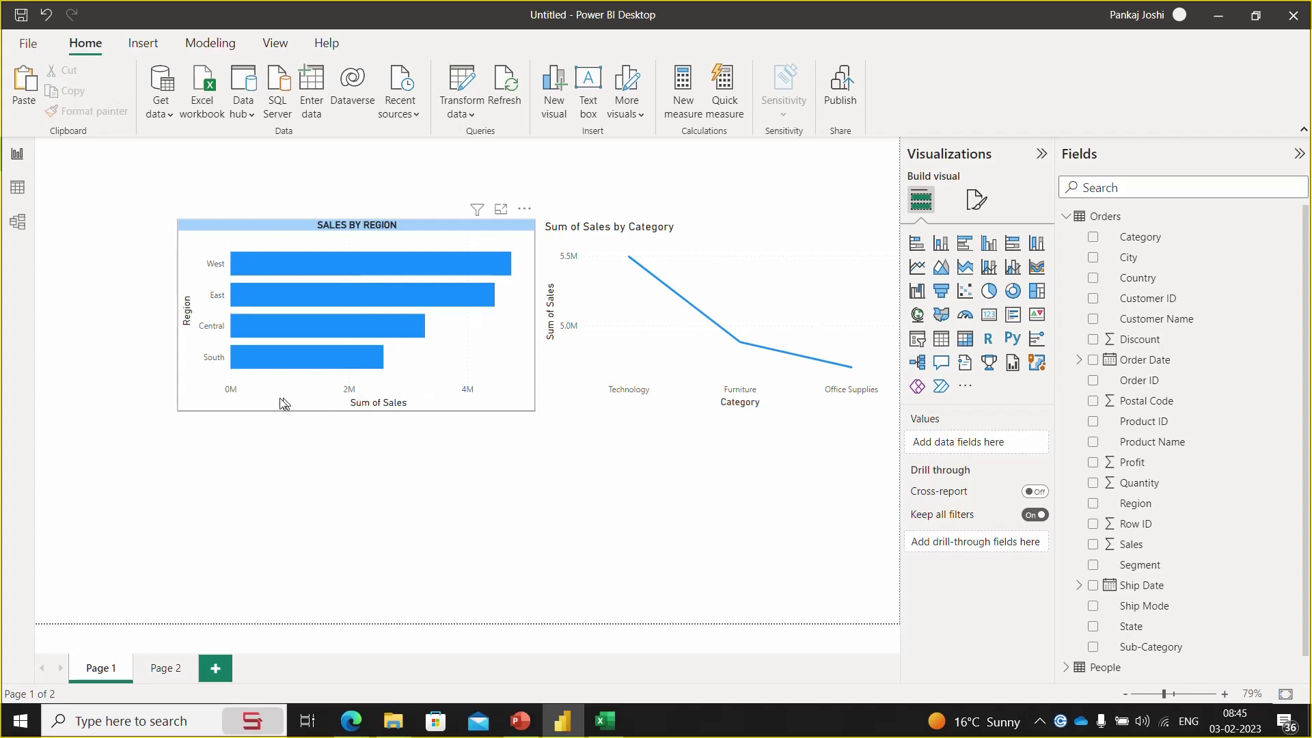
- Turn off both the X-axis title and the X-axis on the SALES BY REGION chart
left_click(287, 232)
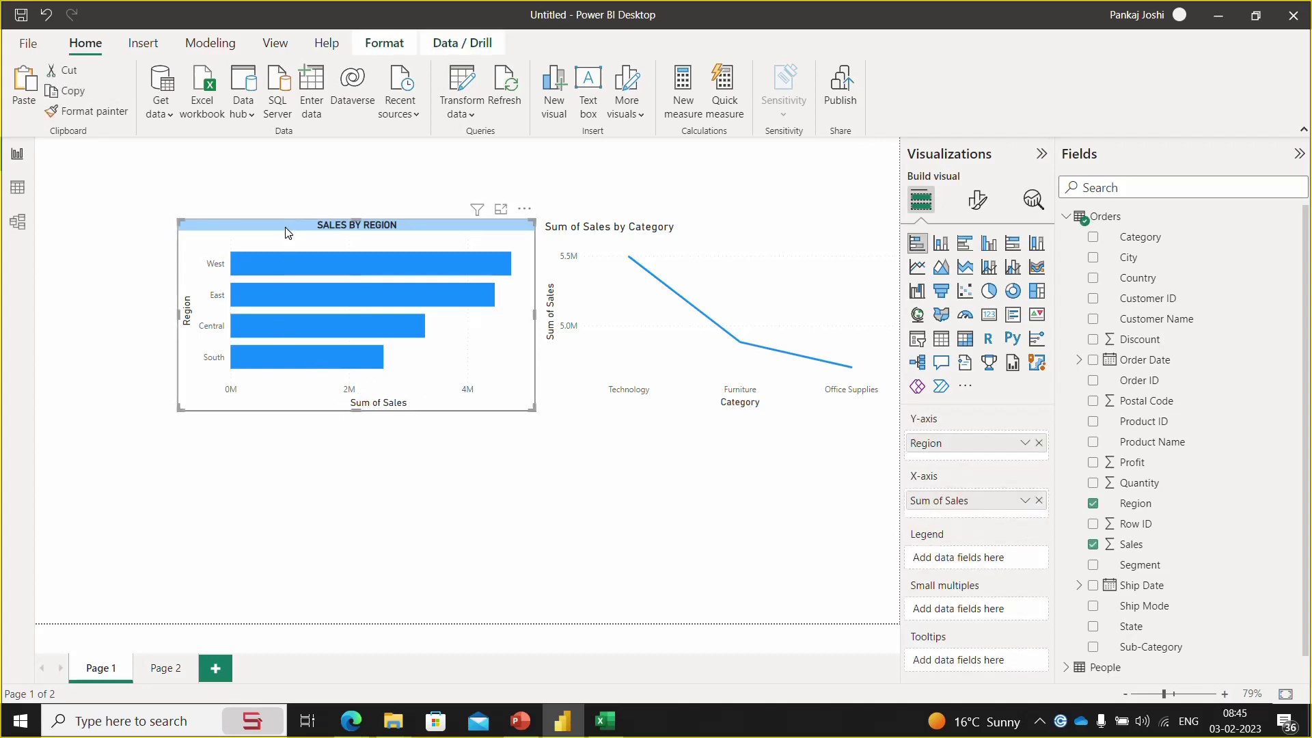
left_click(977, 199)
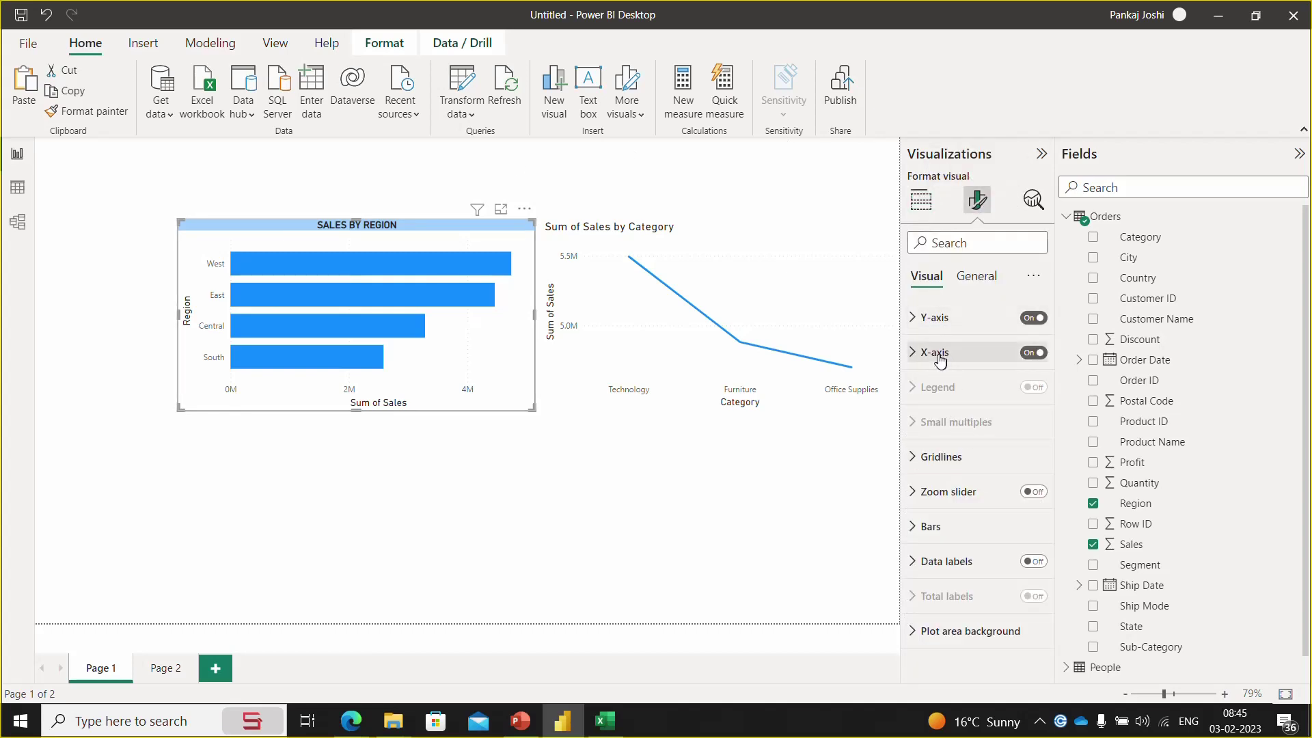
left_click(914, 353)
left_click(914, 353)
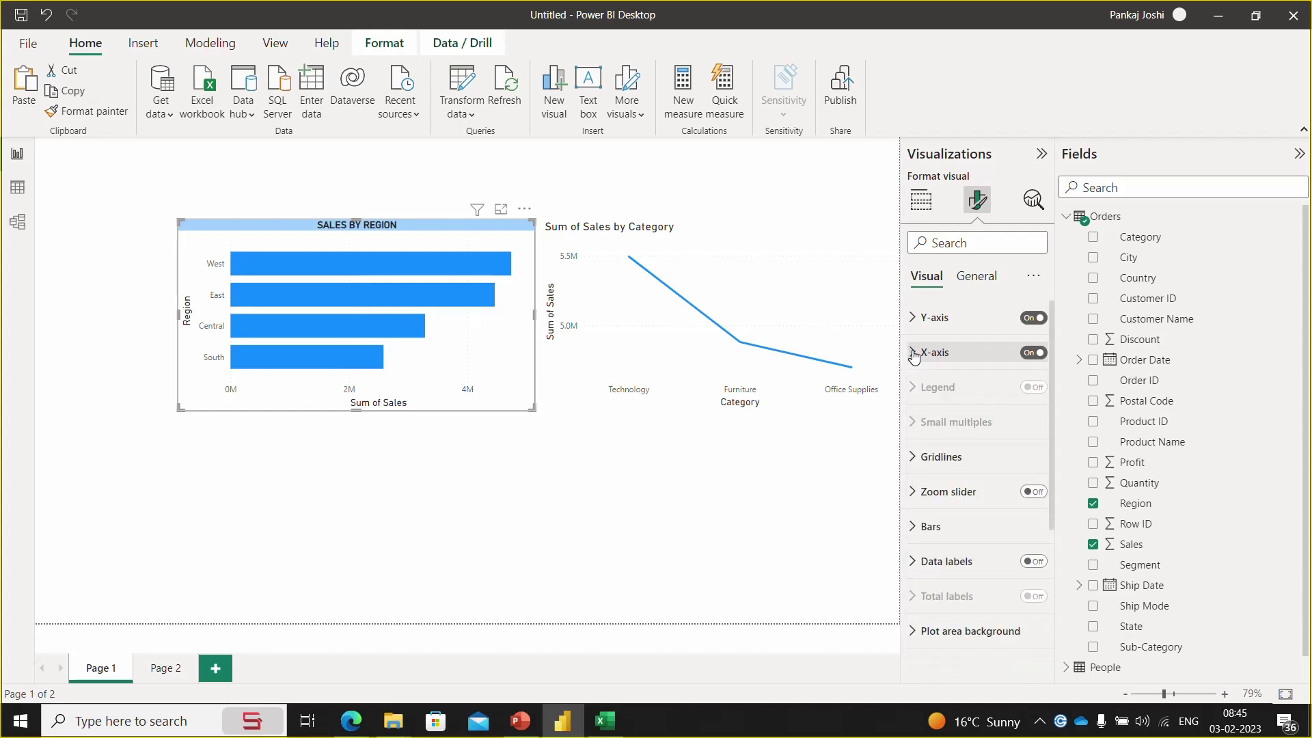
left_click(1027, 358)
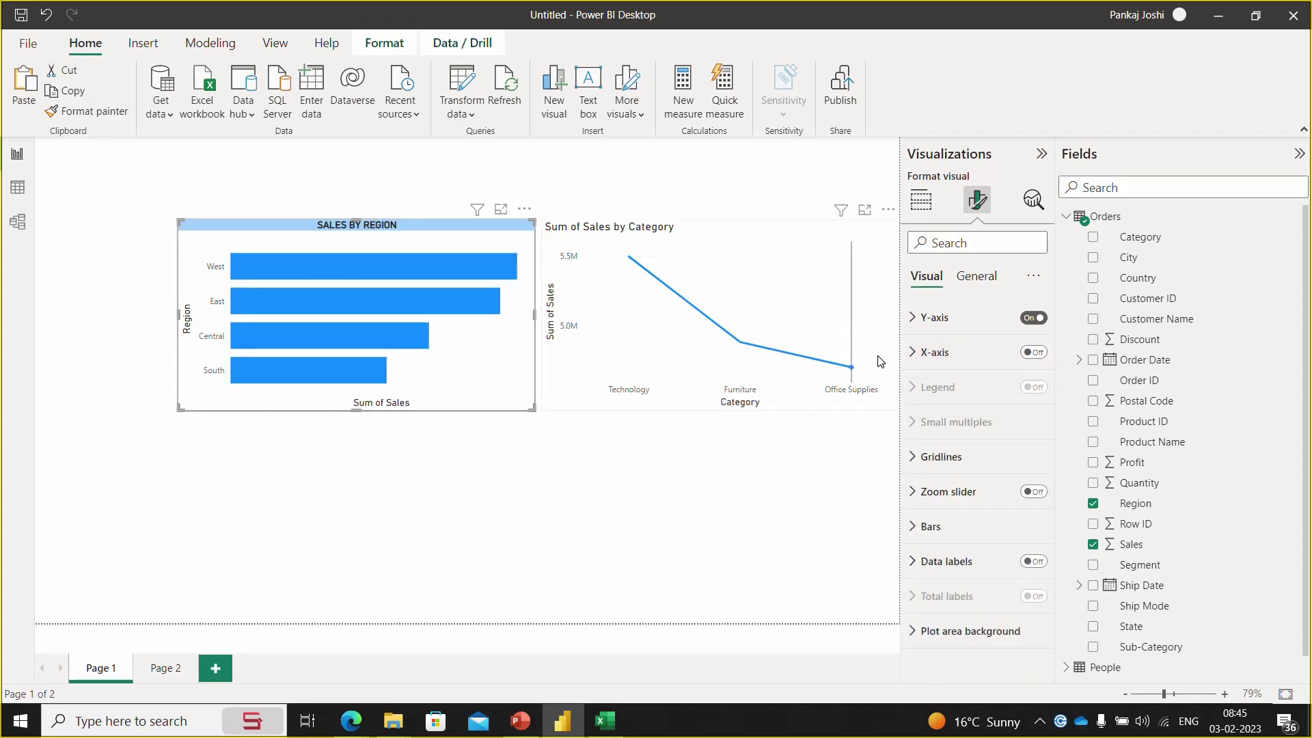
left_click(1040, 354)
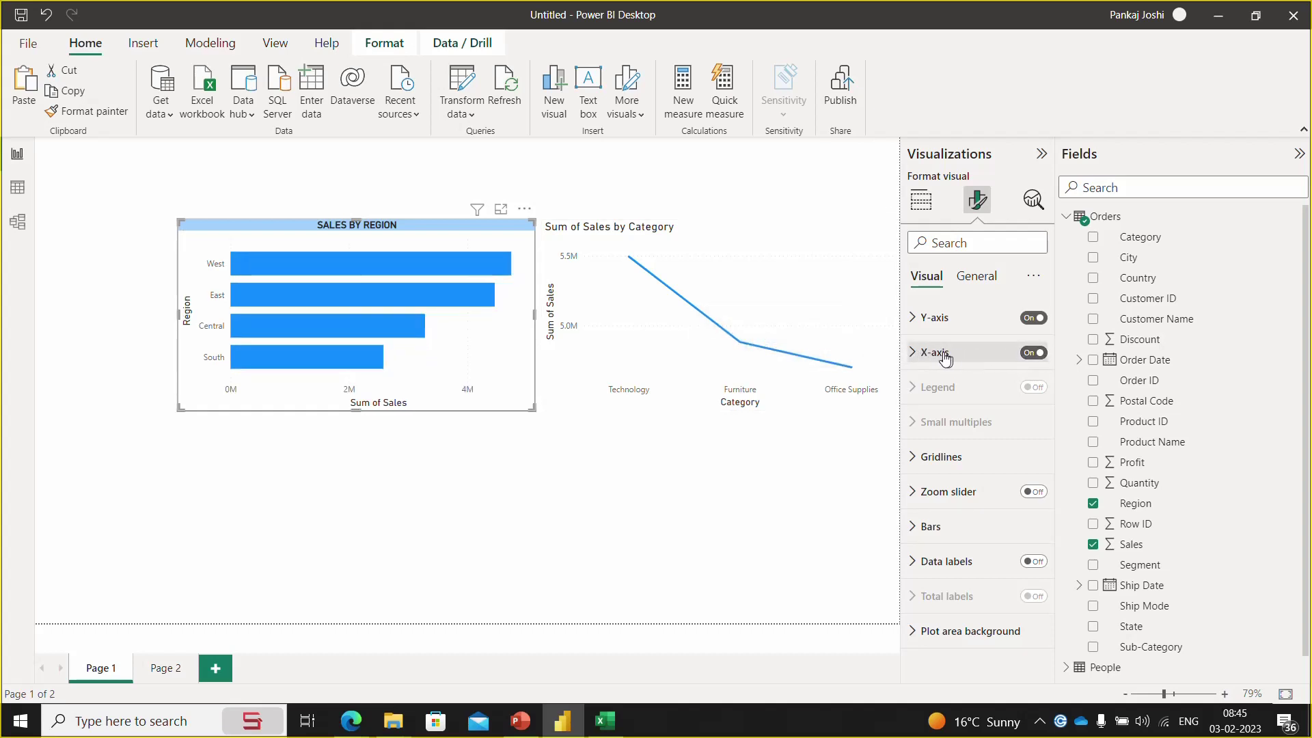
left_click(913, 353)
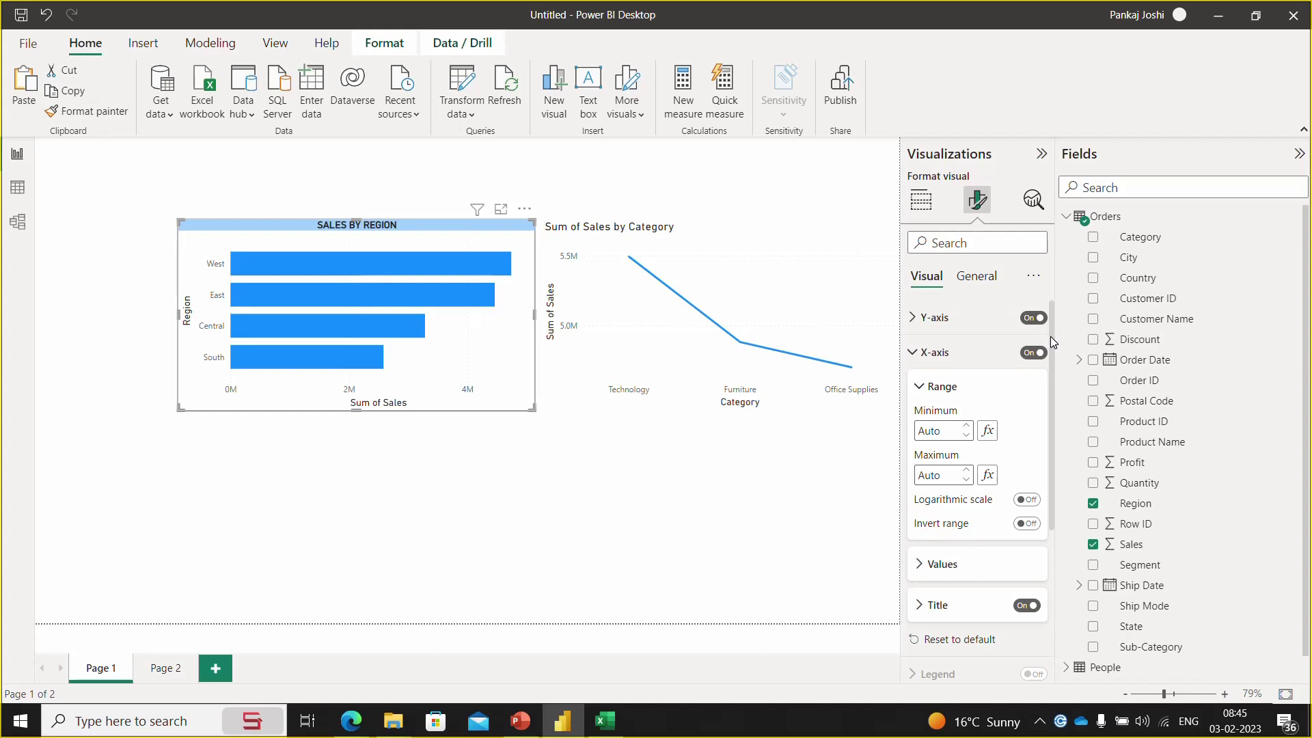
scroll(1052, 355, "down", 3)
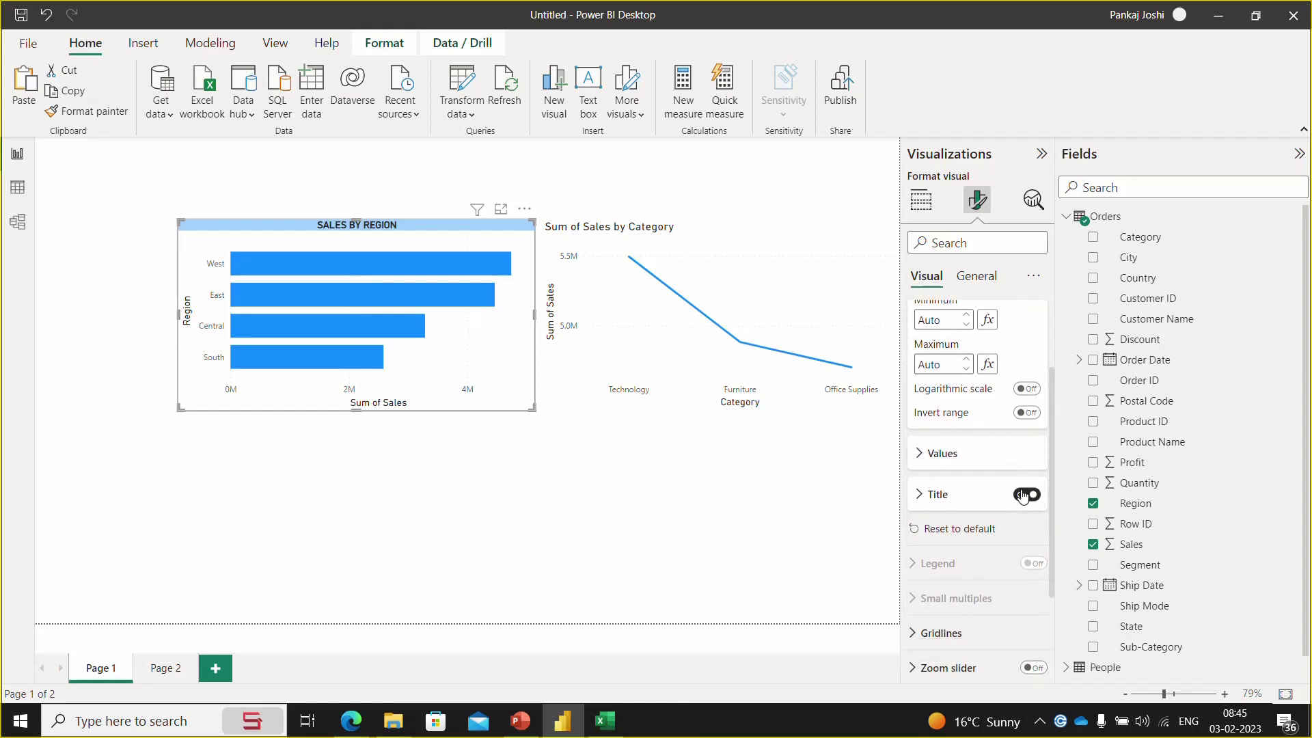
left_click(1022, 494)
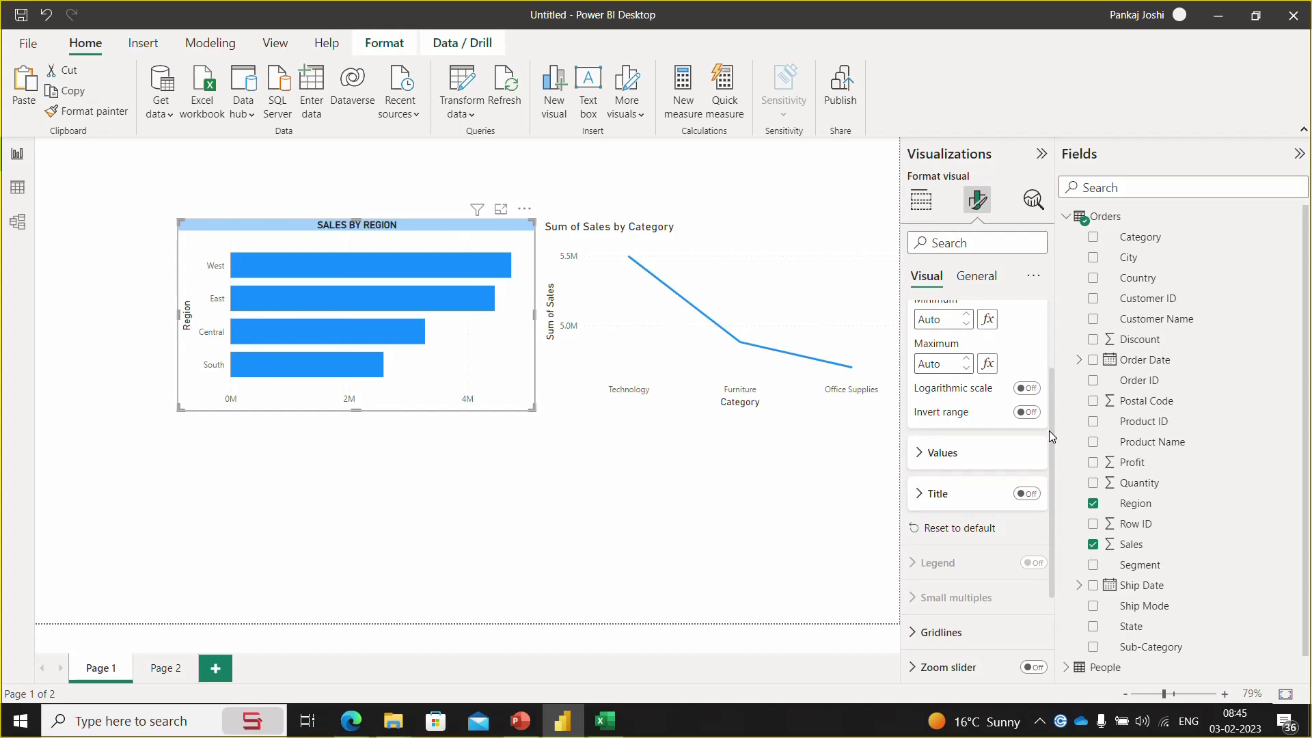
left_click_drag(1048, 431, 1051, 379)
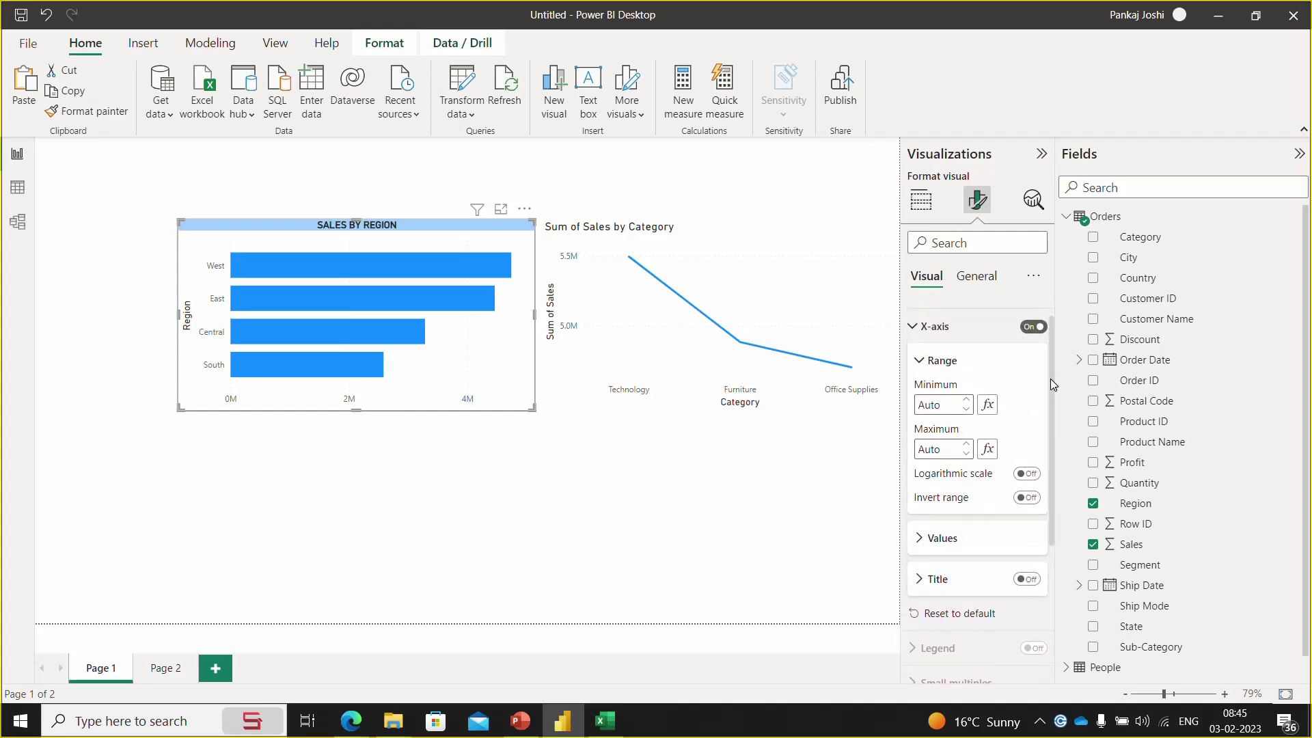
left_click(1032, 327)
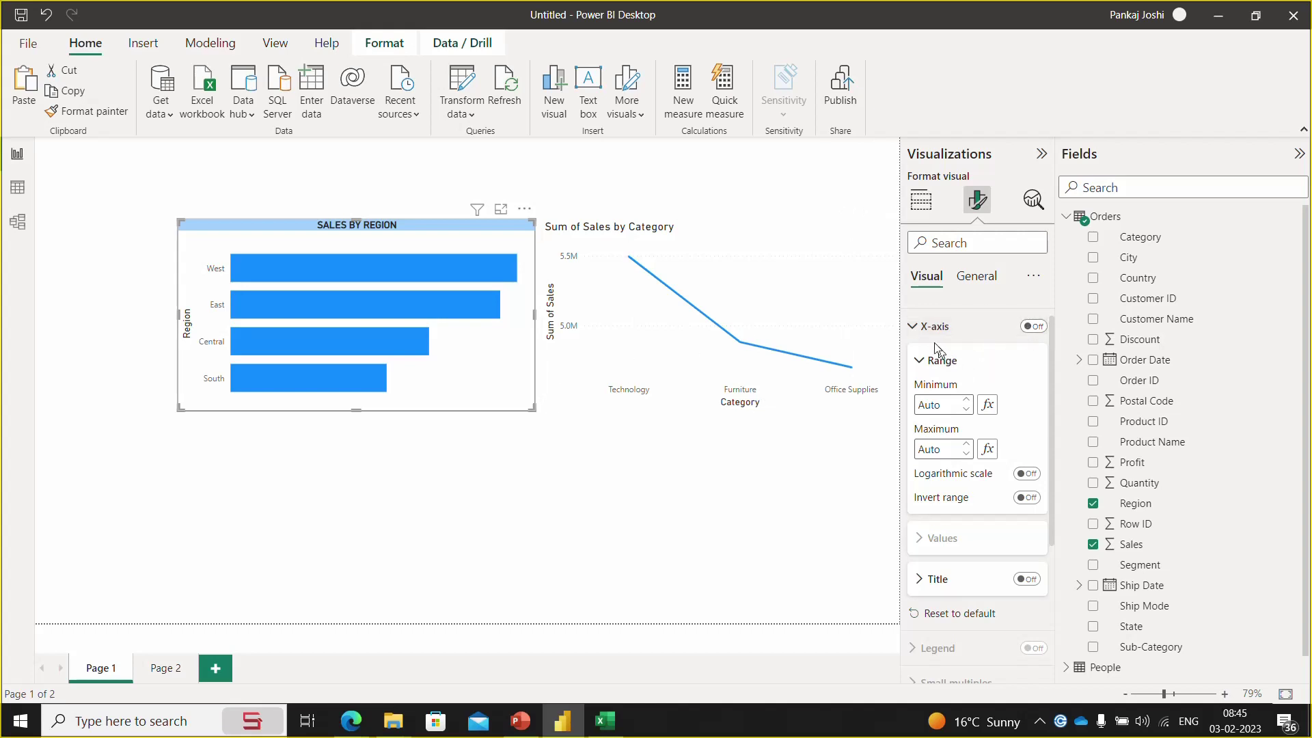
left_click(913, 328)
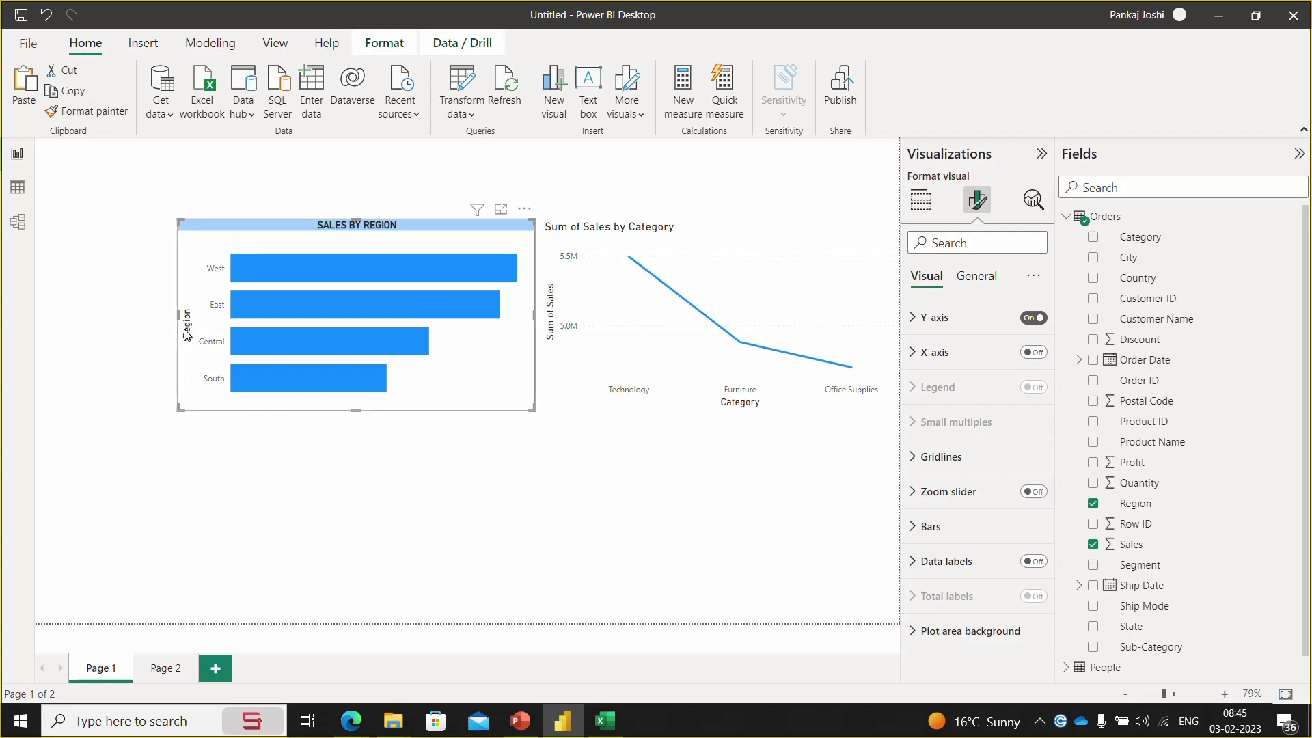
- Turn off the SALES BY REGION chart's Y-axis title and make its Y-axis values bold
left_click(914, 320)
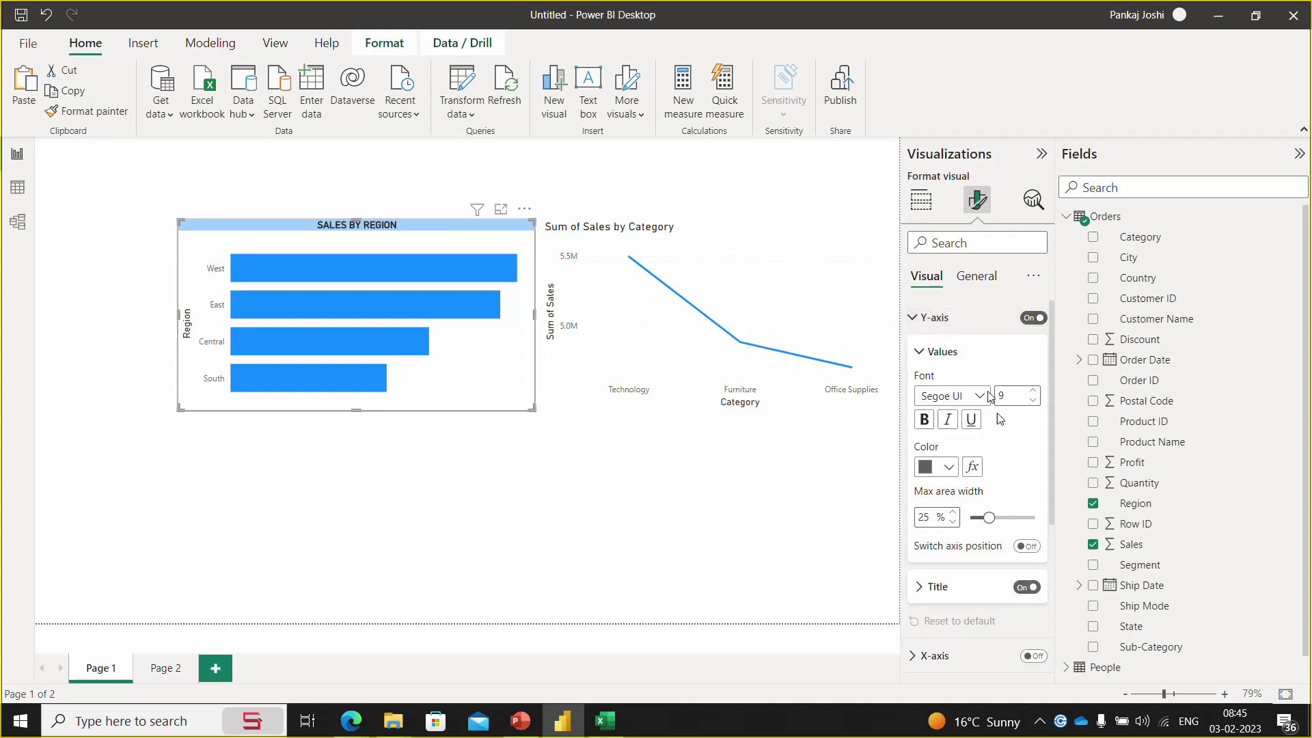
left_click(1023, 588)
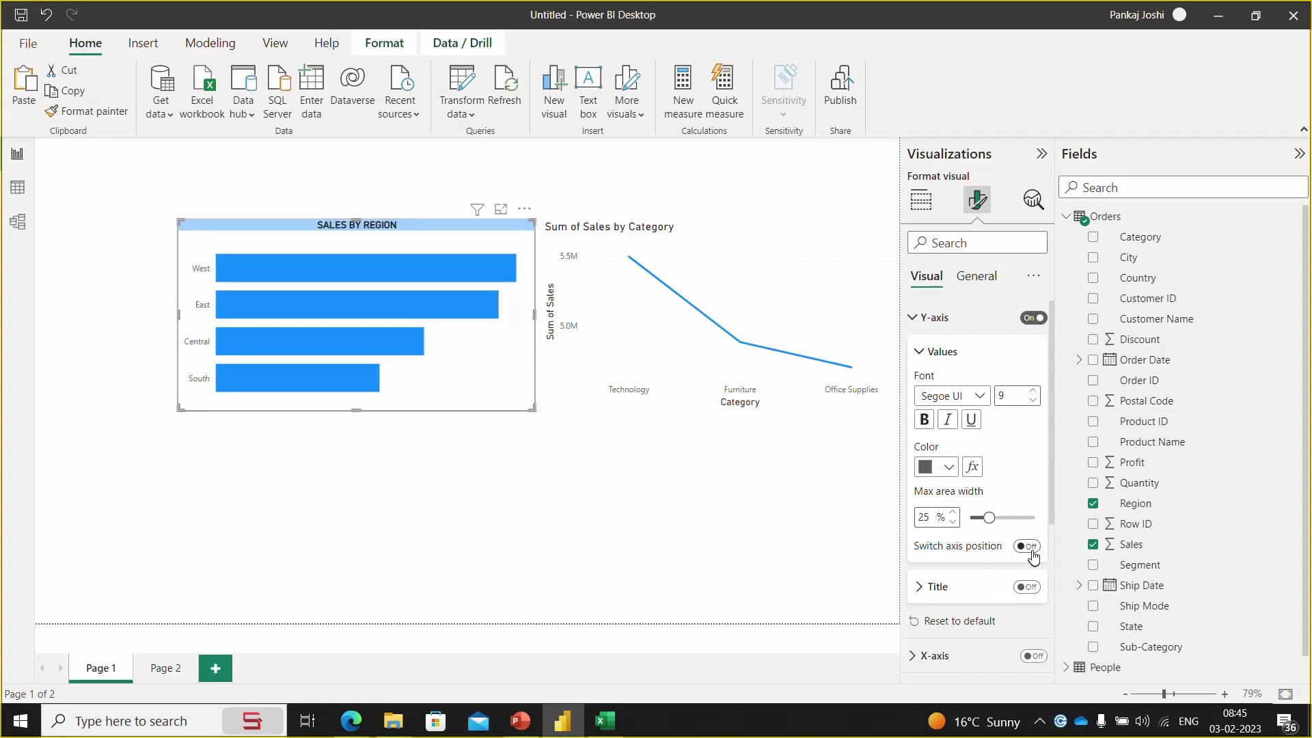
left_click(1035, 594)
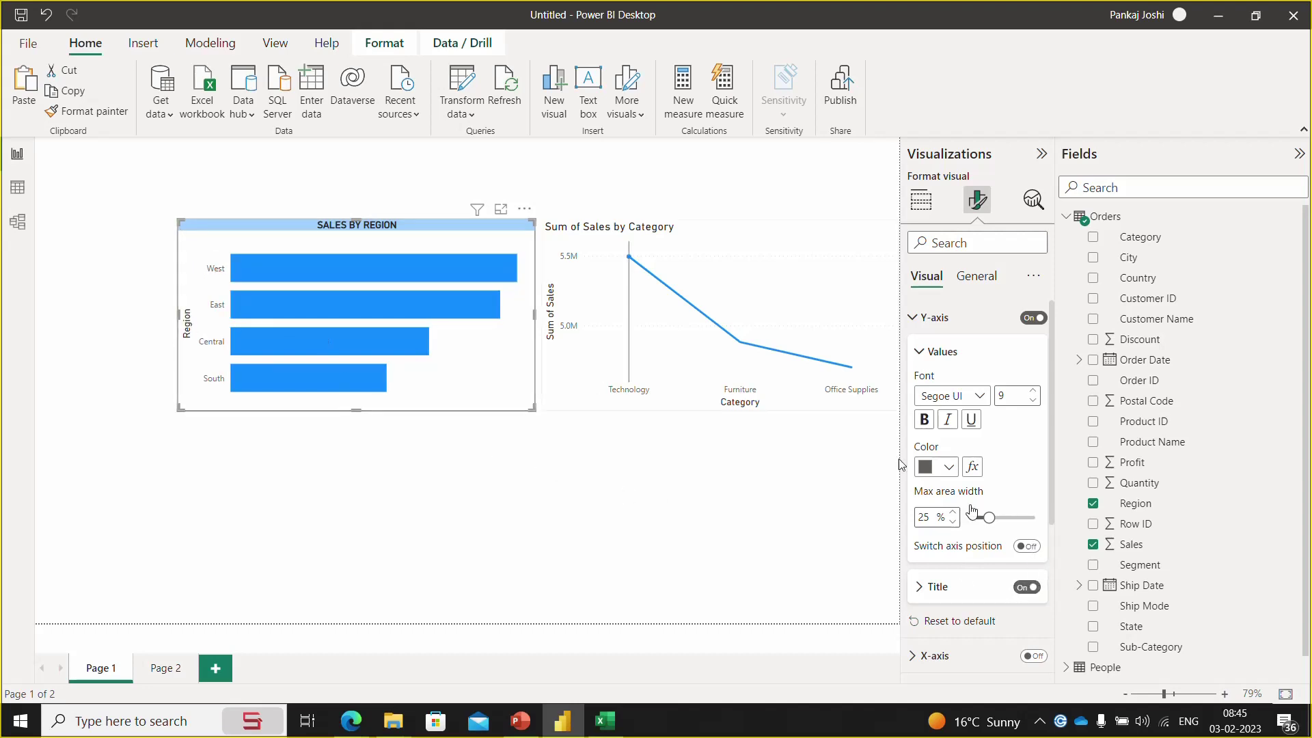
left_click(1018, 589)
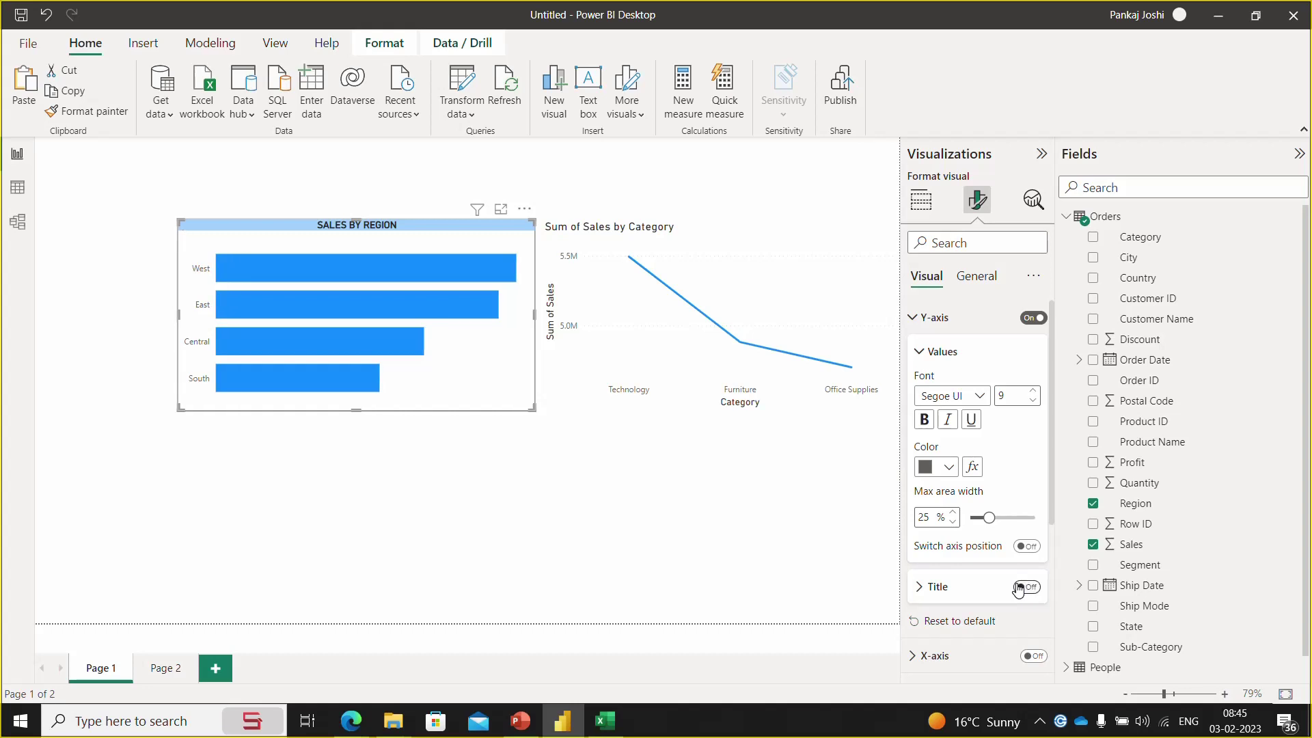
left_click(924, 420)
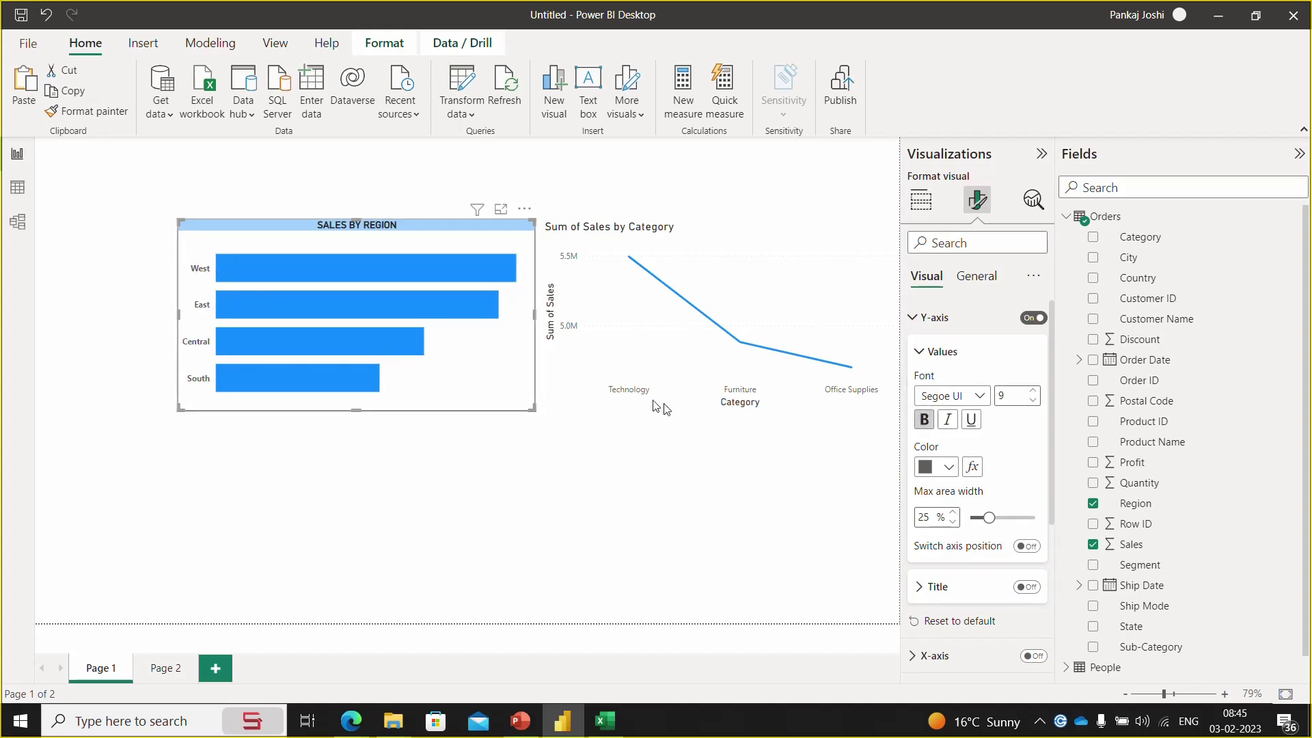
- Set the default bar colour of the SALES BY REGION chart to light pink
left_click(694, 499)
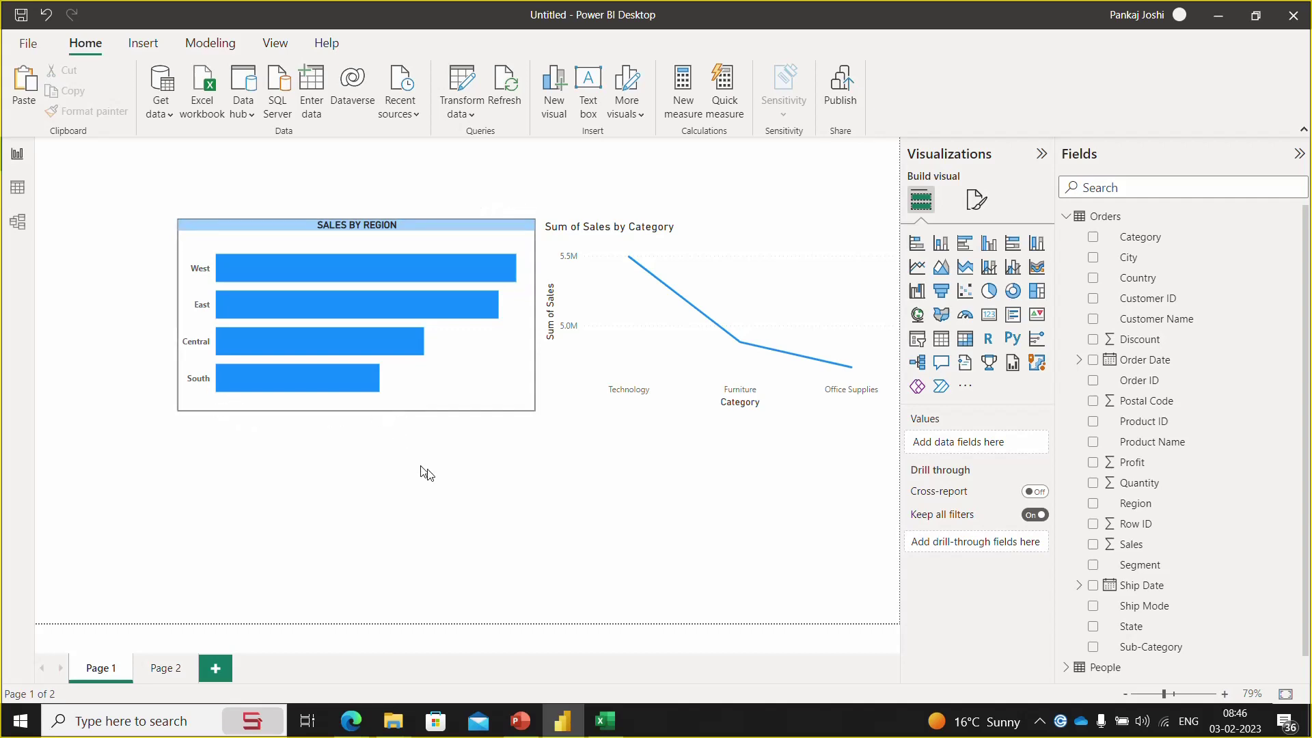
left_click(477, 396)
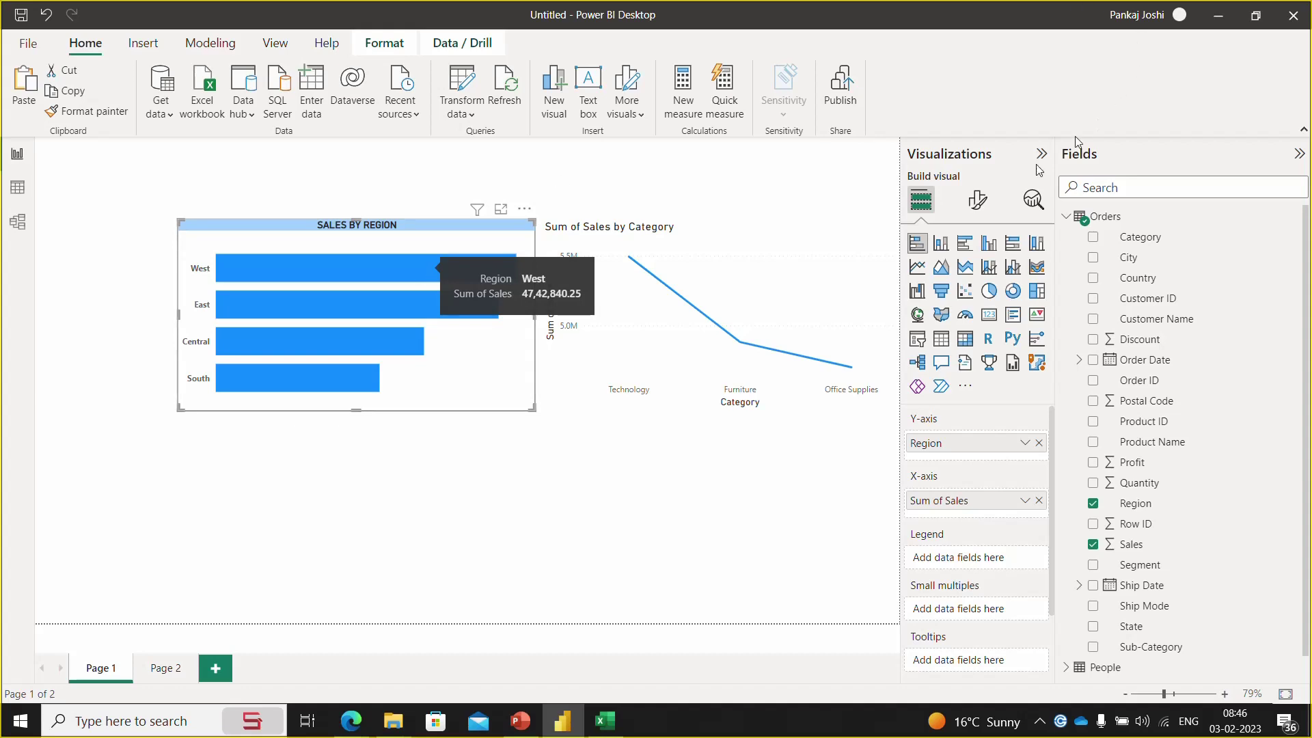
left_click(980, 201)
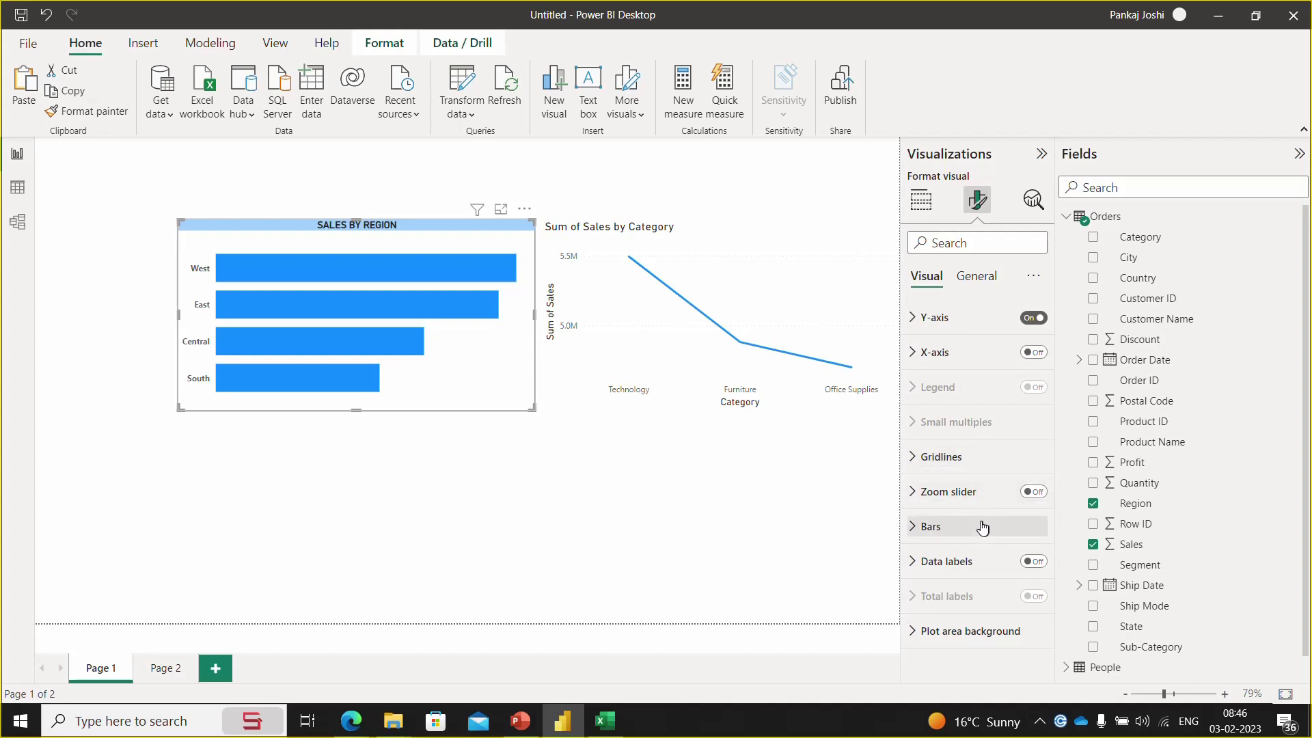
left_click(915, 527)
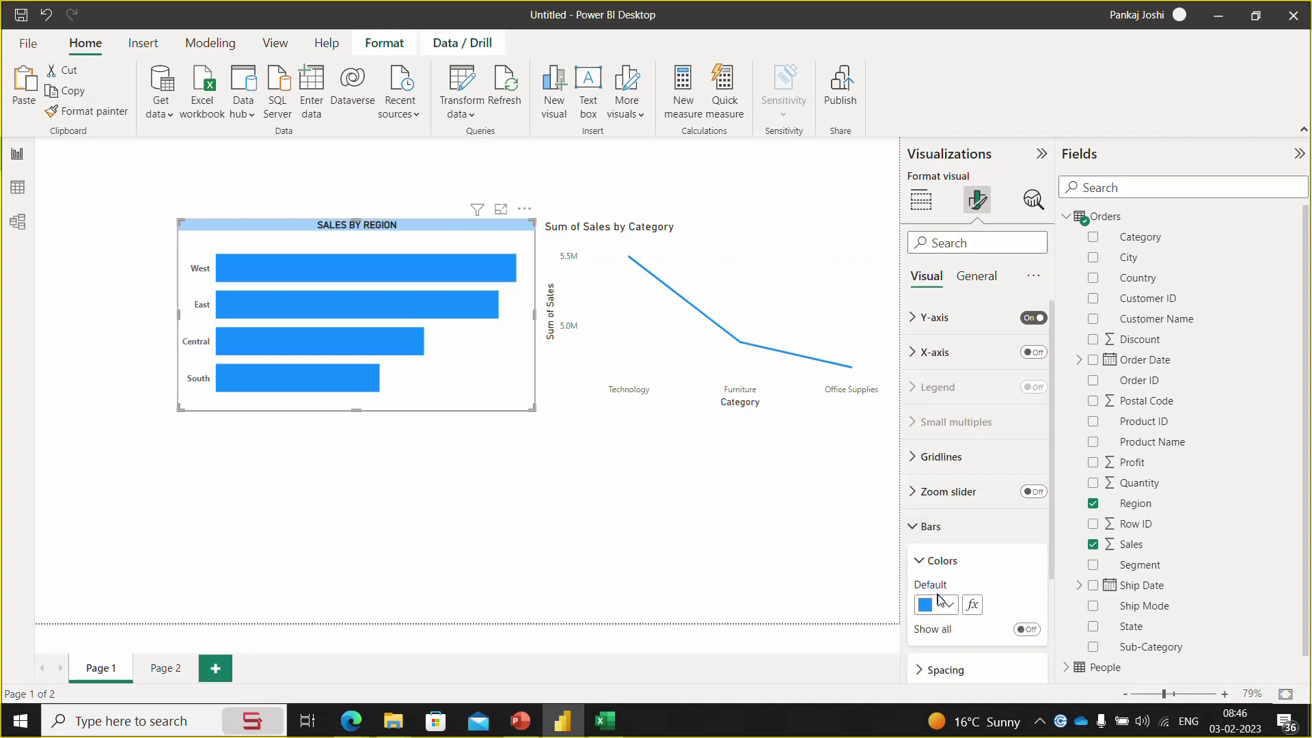
left_click(947, 606)
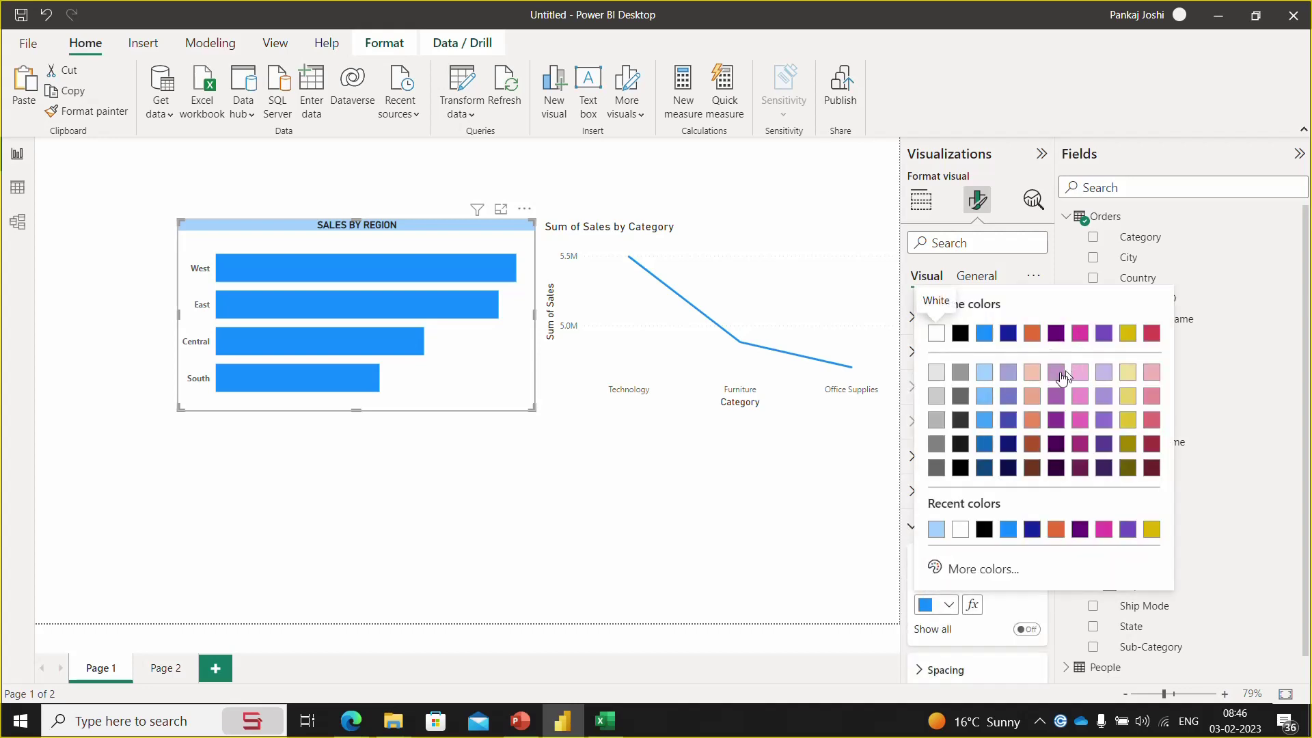
left_click(1079, 372)
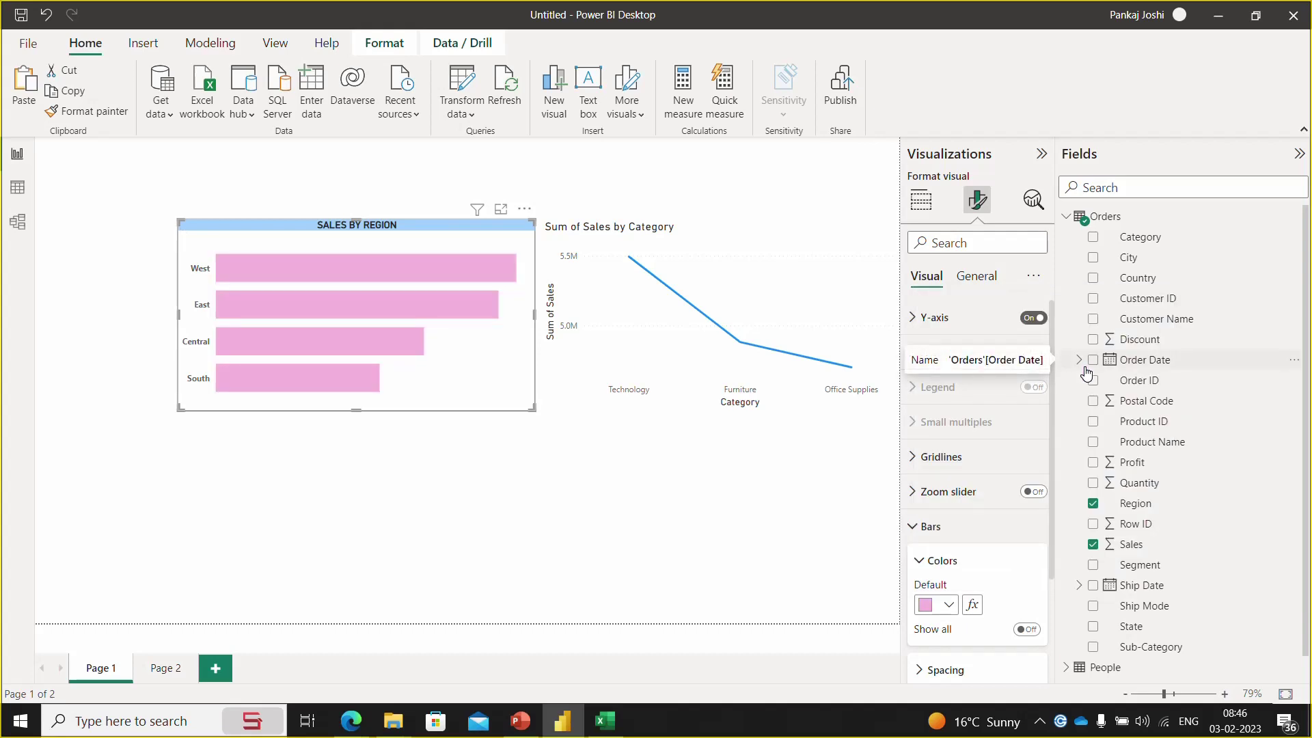
left_click(673, 538)
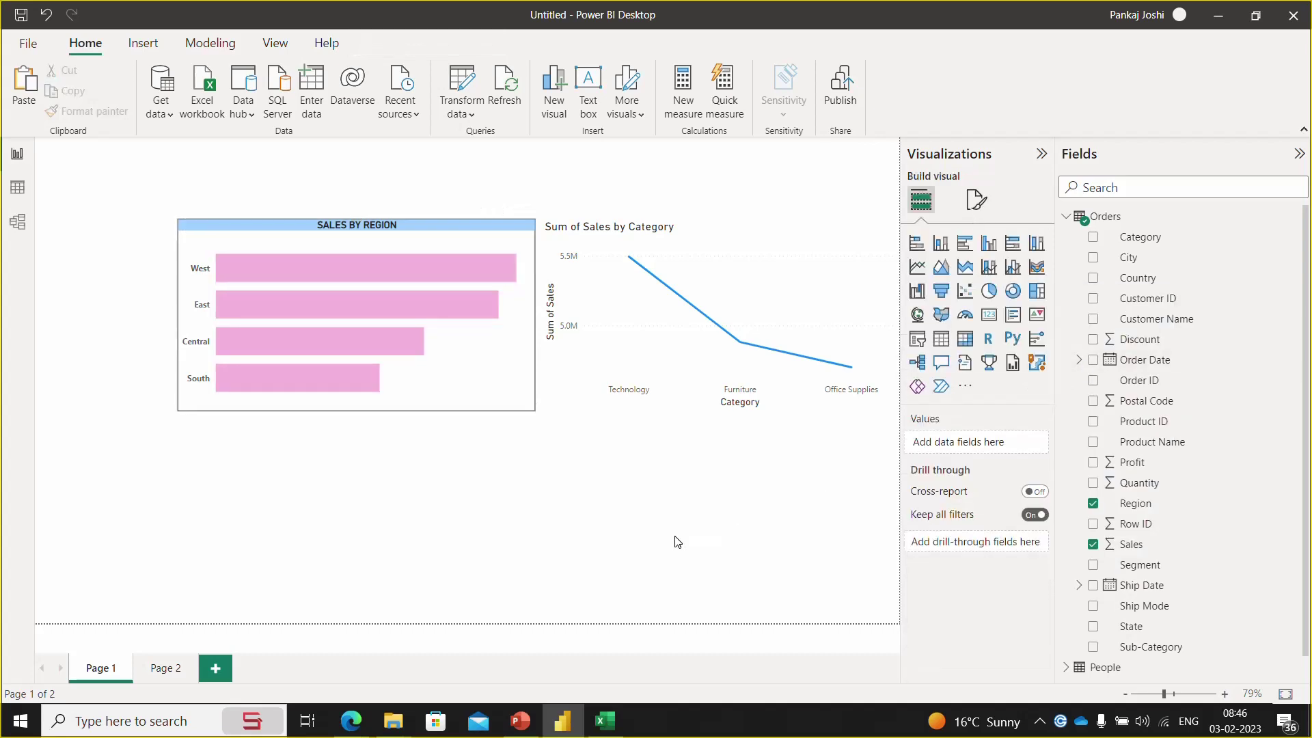
- Turn on data labels for the SALES BY REGION chart
left_click(475, 316)
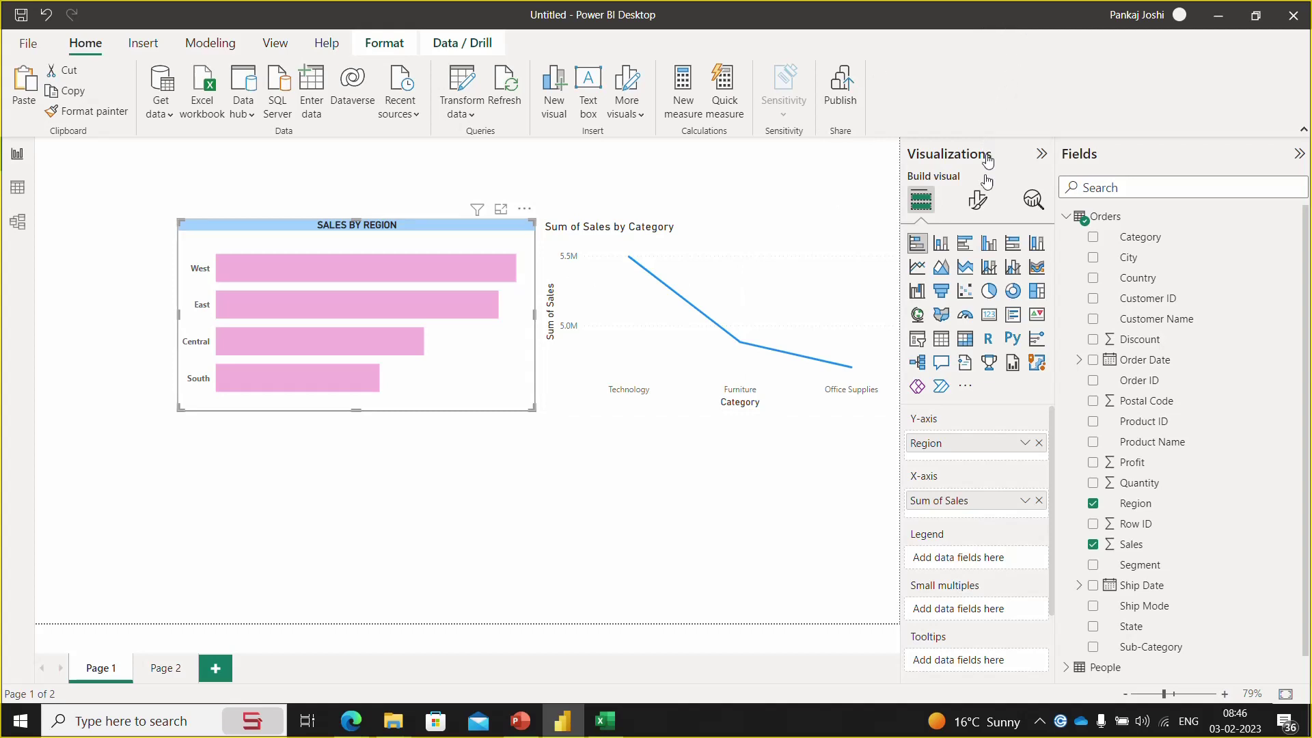
left_click(978, 202)
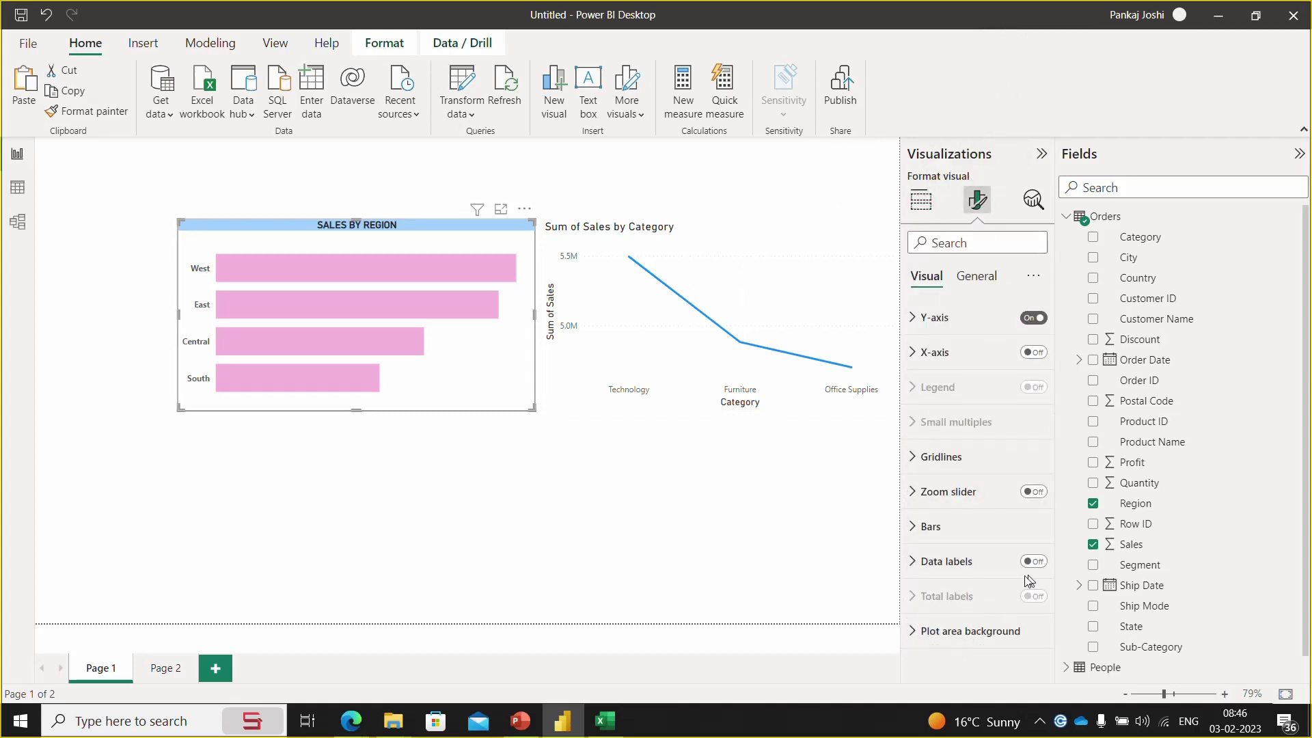
left_click(1041, 566)
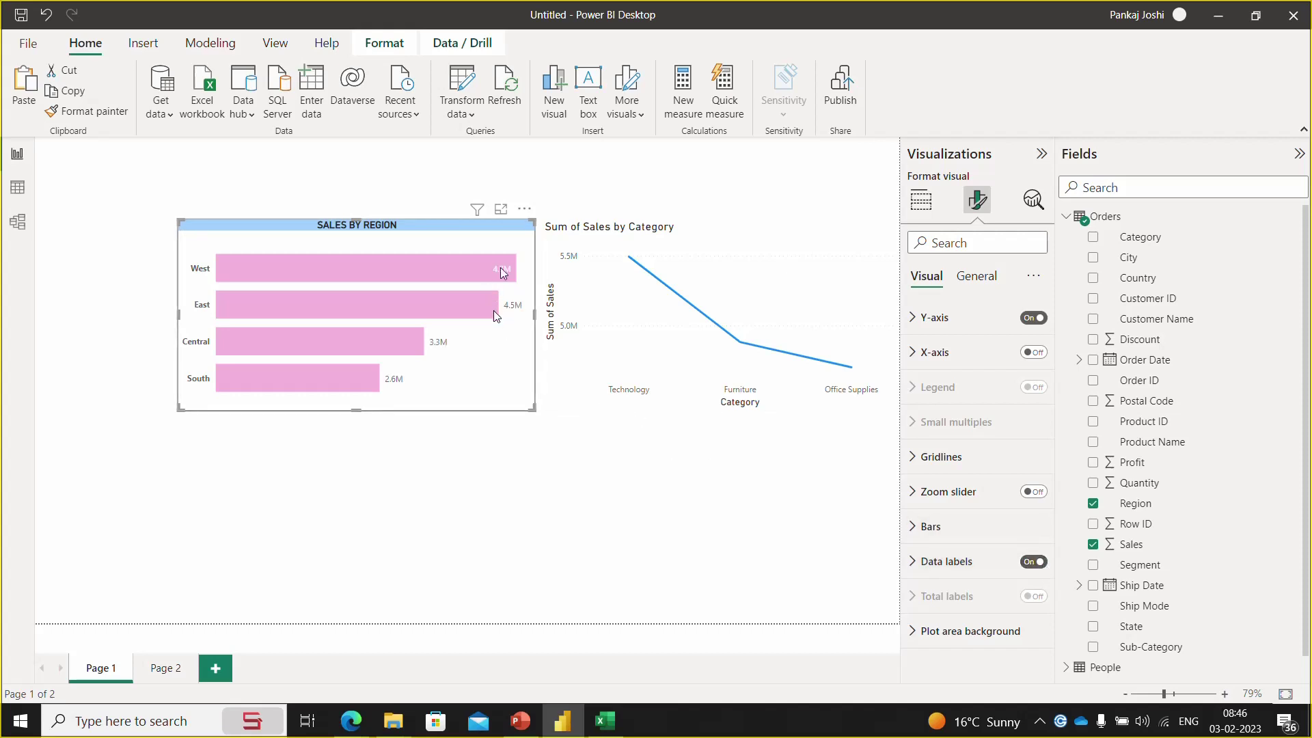
- Format the SALES BY REGION data label values as bold, with display units None and 0 decimal places
left_click(916, 563)
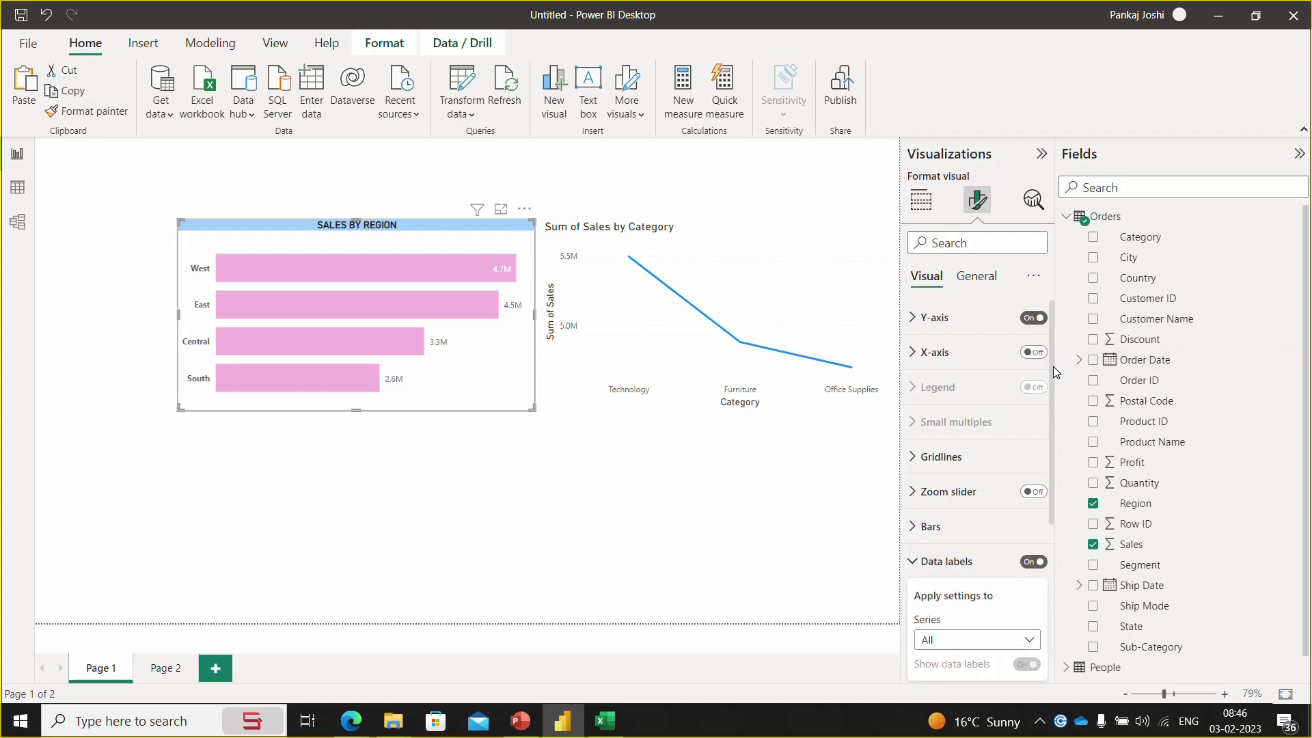
scroll(1056, 374, "down", 4)
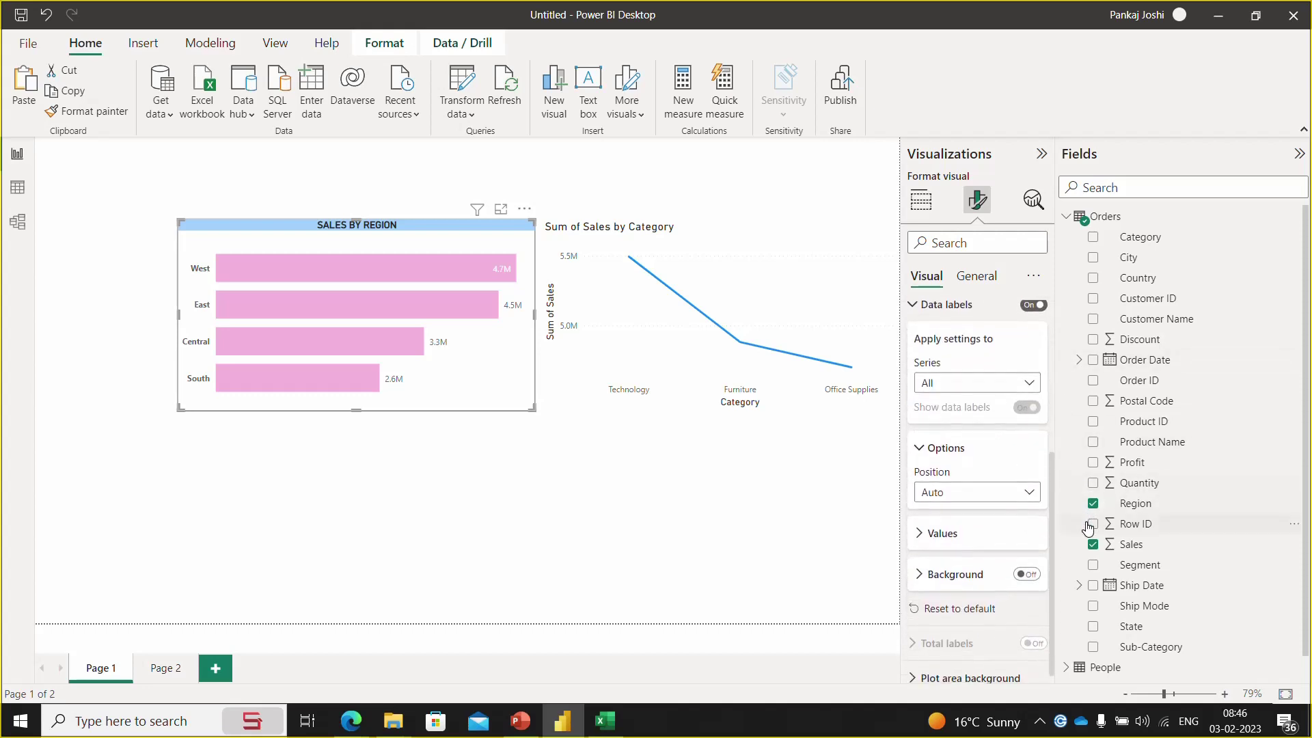
left_click(921, 534)
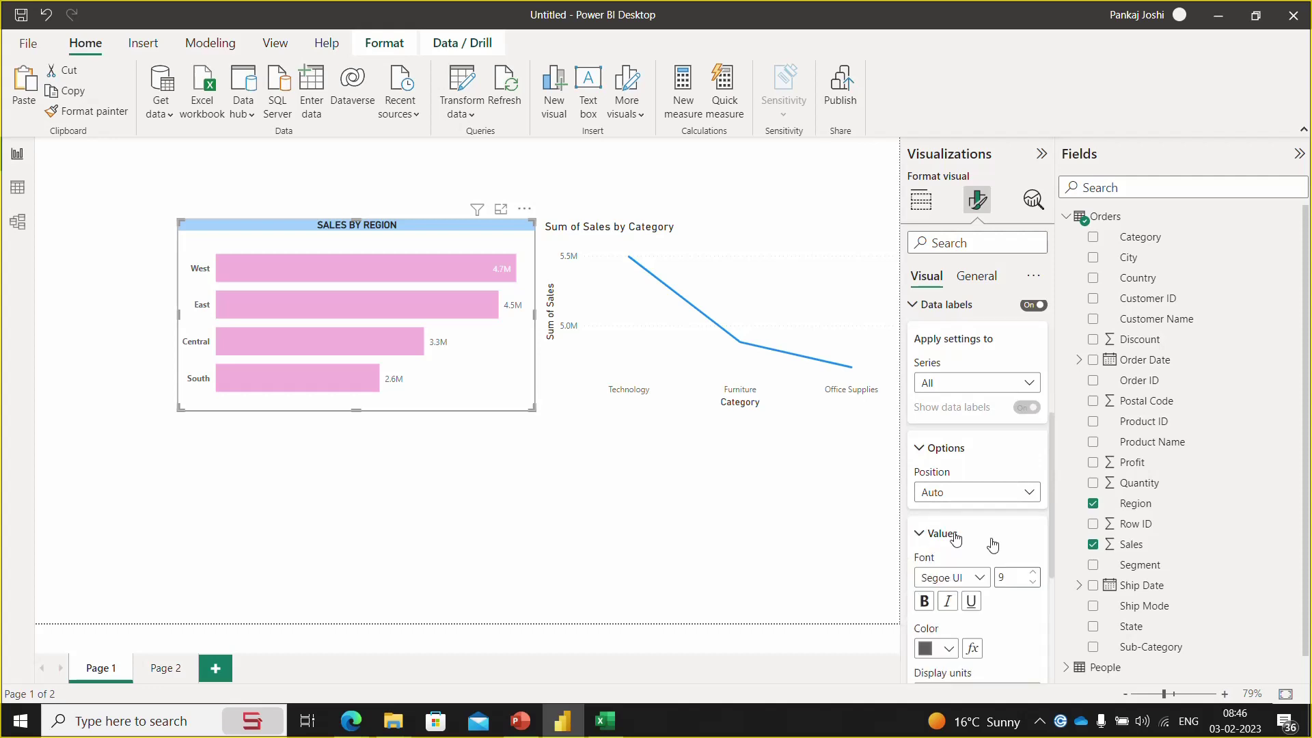
left_click_drag(1053, 530, 1058, 610)
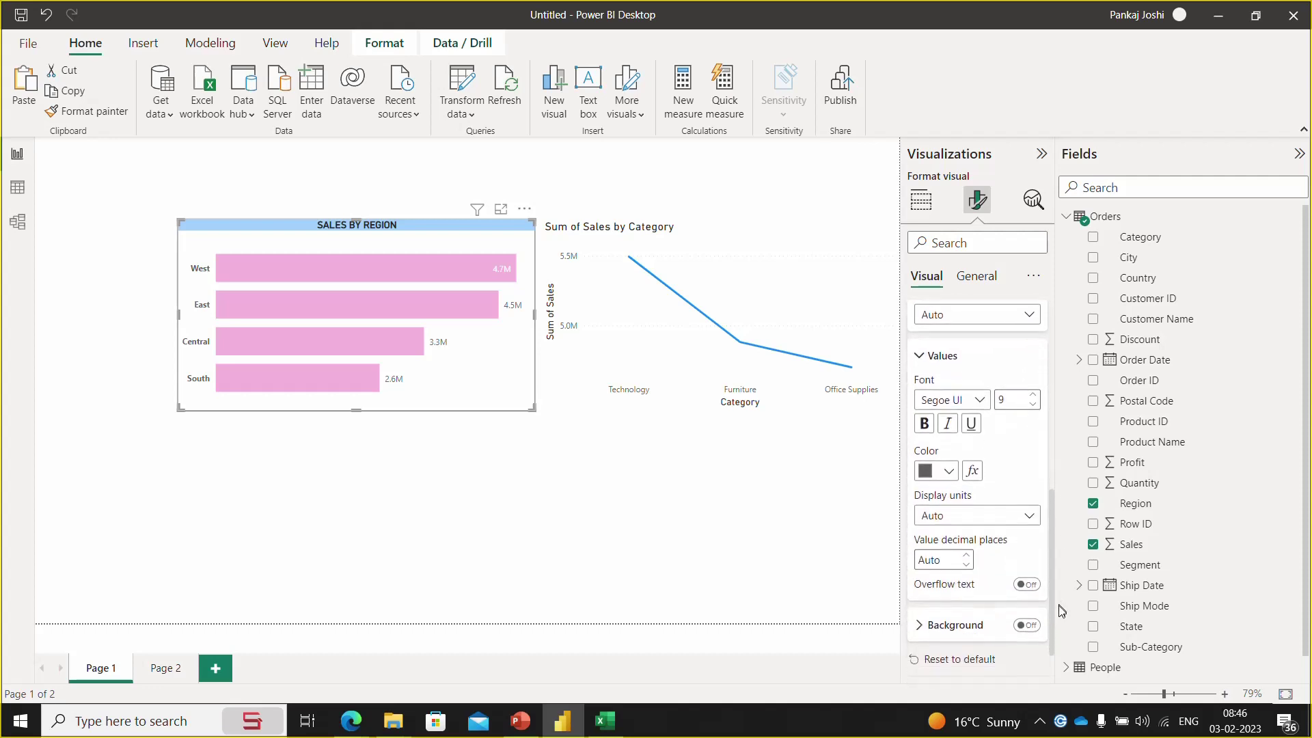
left_click(957, 524)
left_click(962, 555)
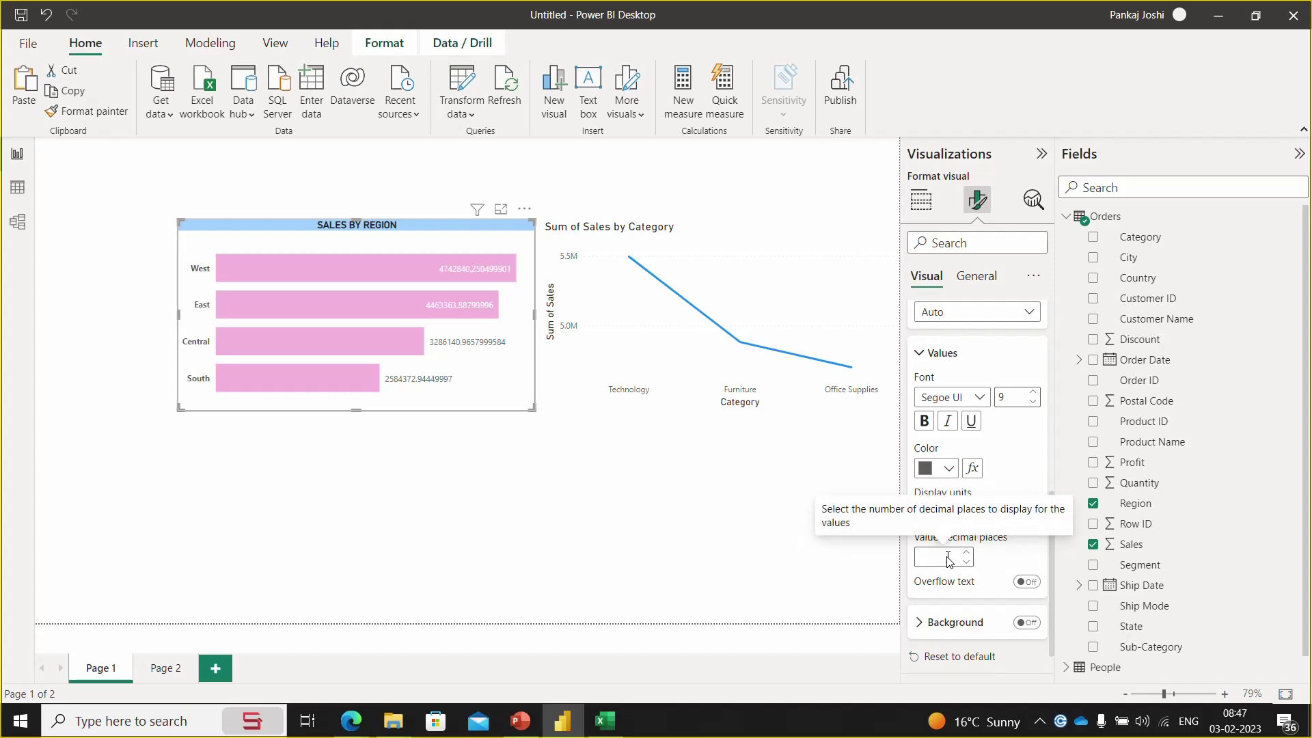
type("0")
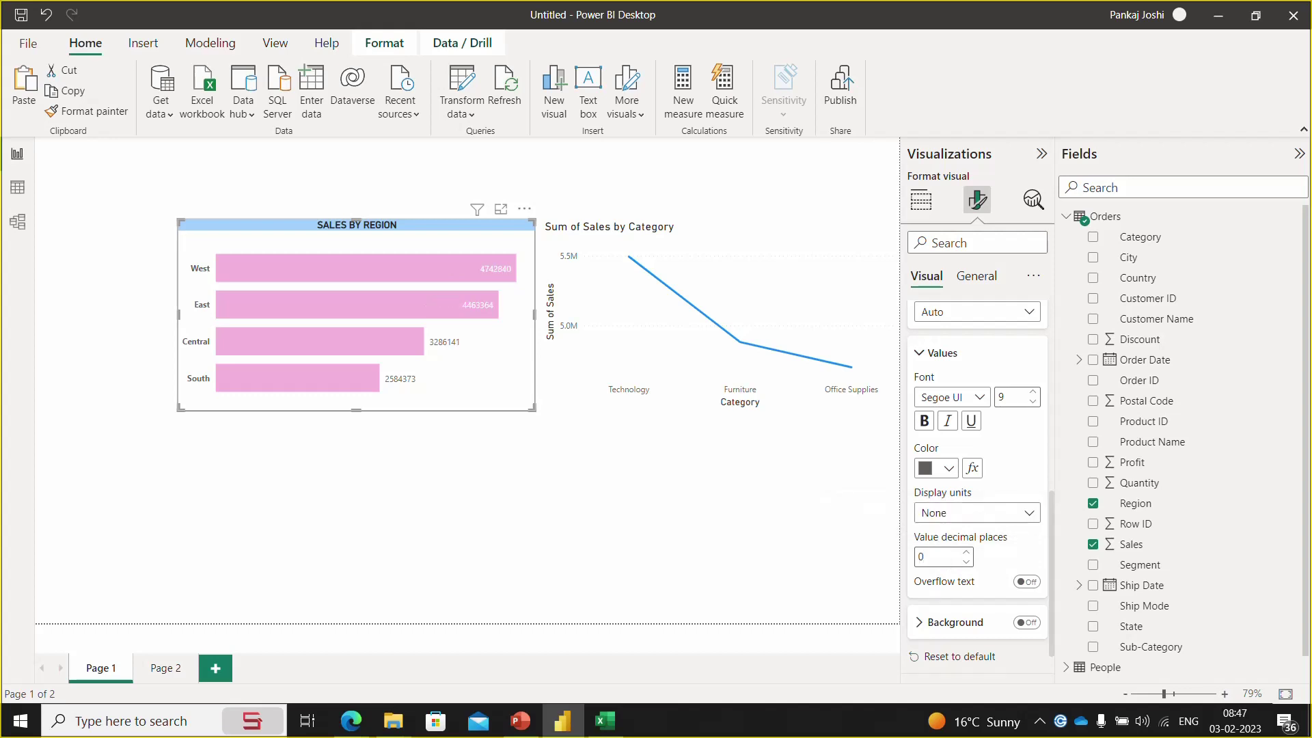
left_click(925, 421)
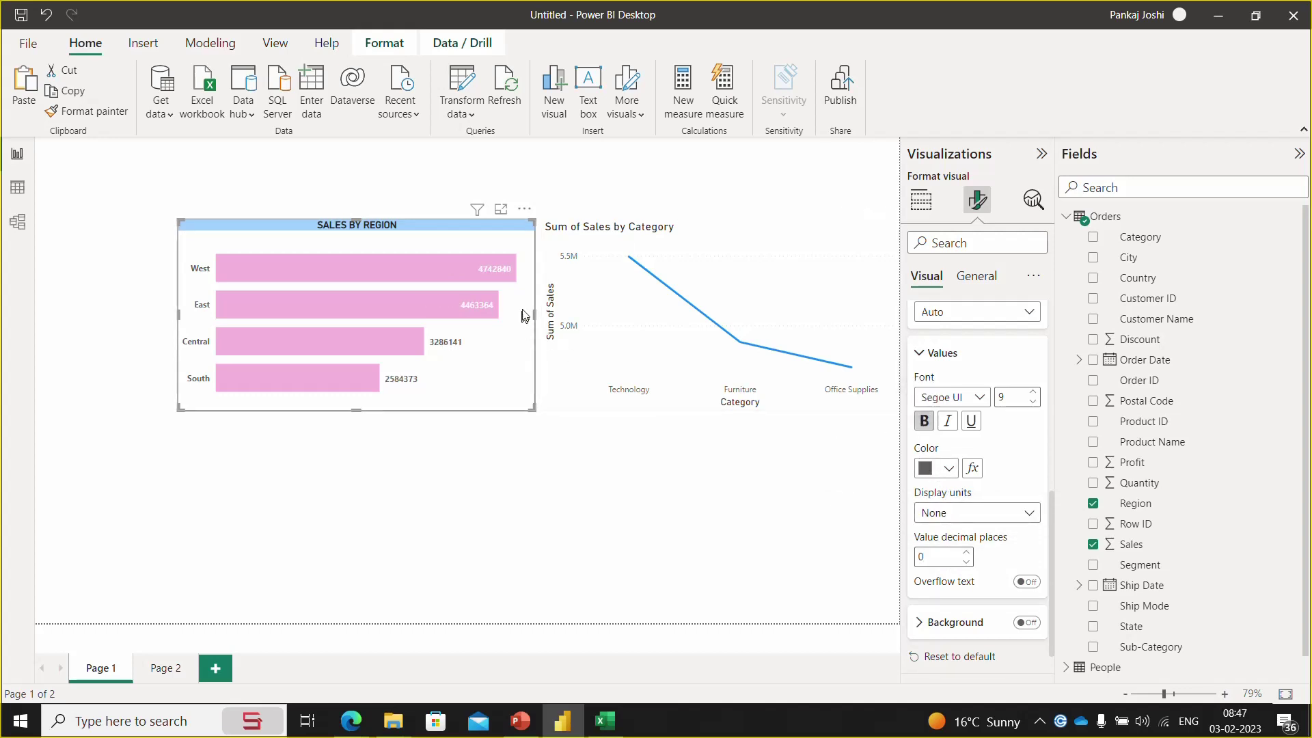
- Try the Inside end and Outside end positions for the SALES BY REGION data labels
mouse_move(959, 590)
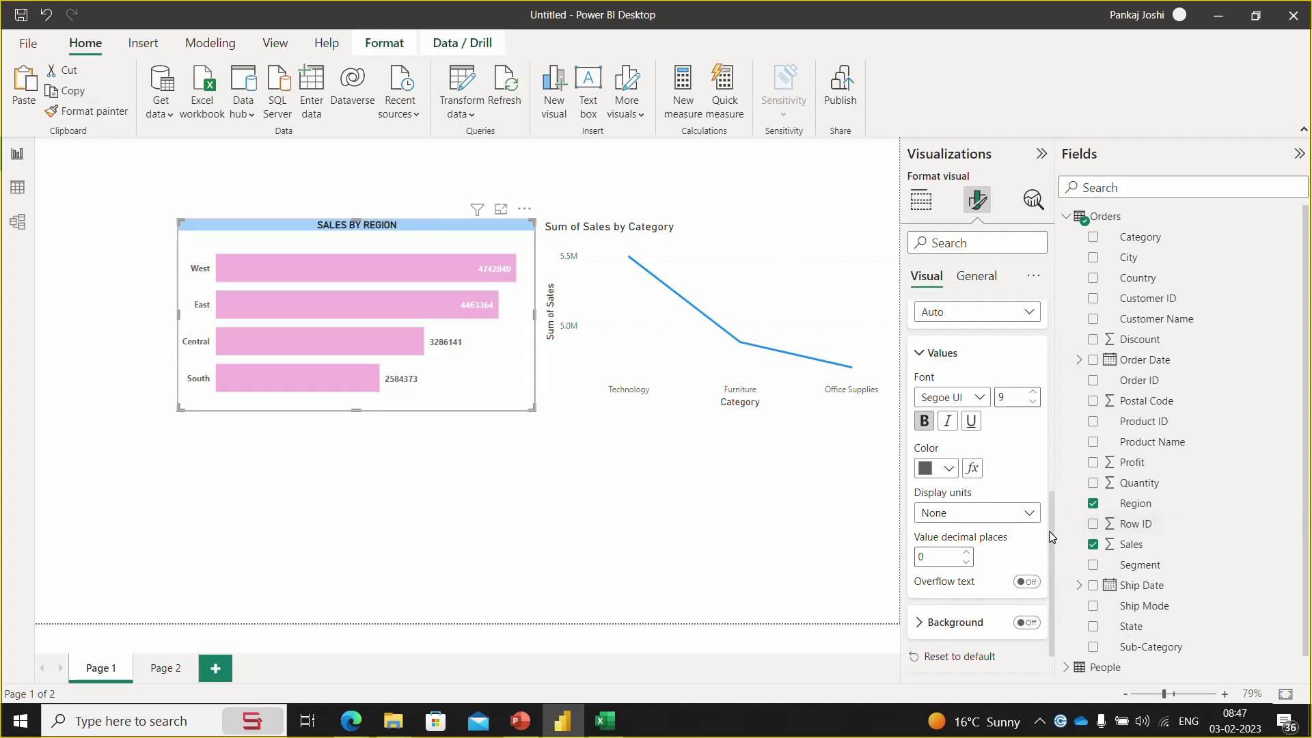
left_click_drag(1049, 531, 1048, 456)
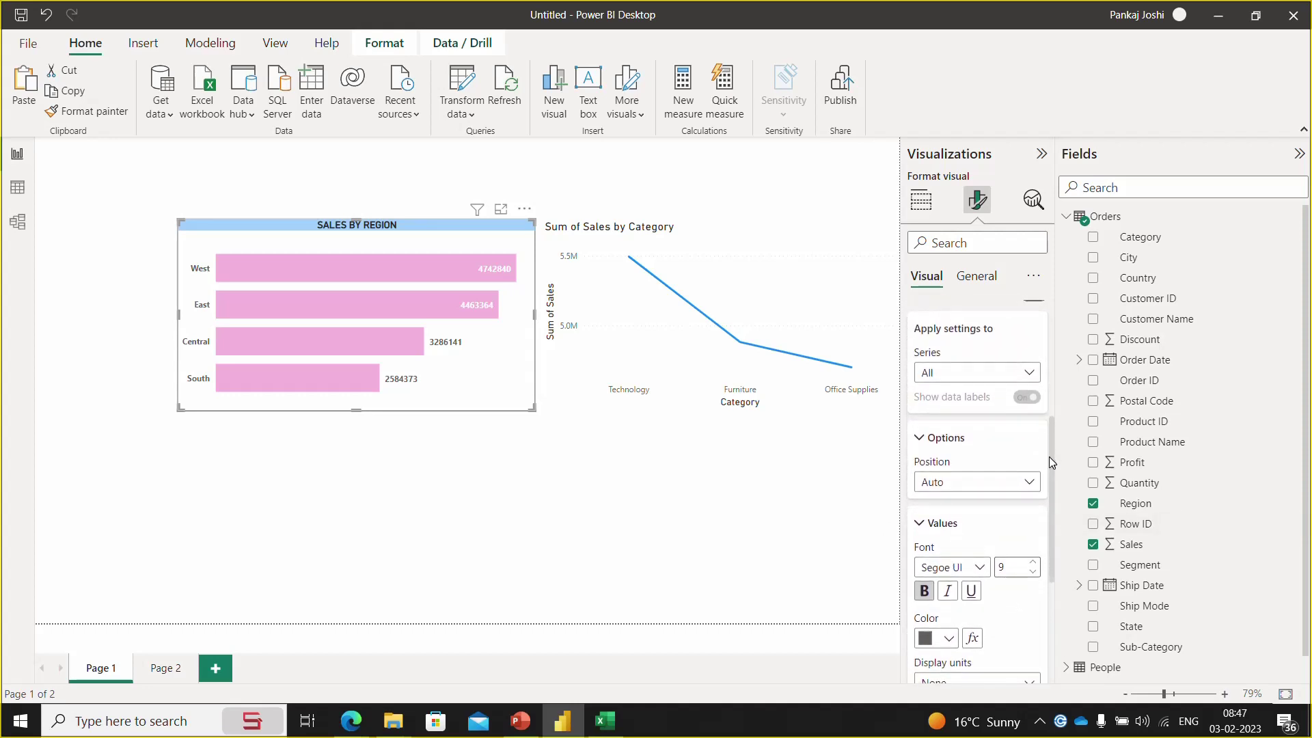
left_click(986, 483)
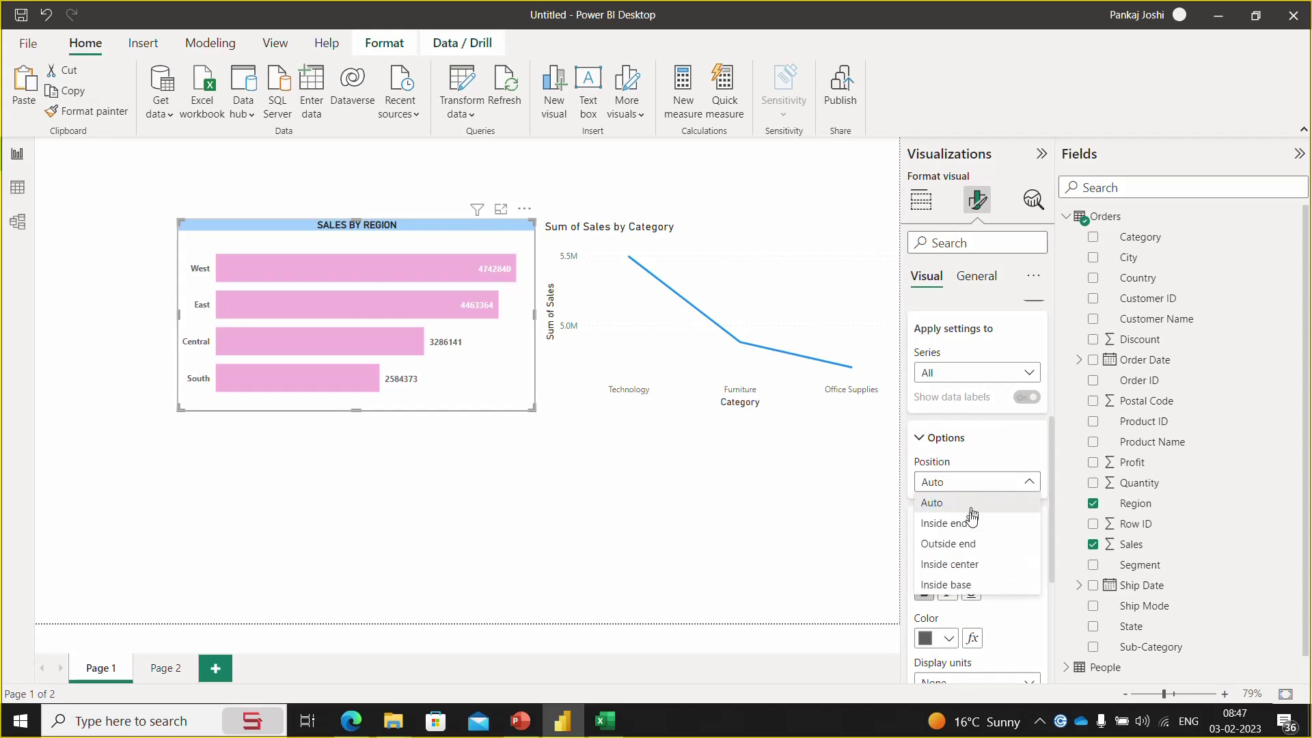
key("Escape")
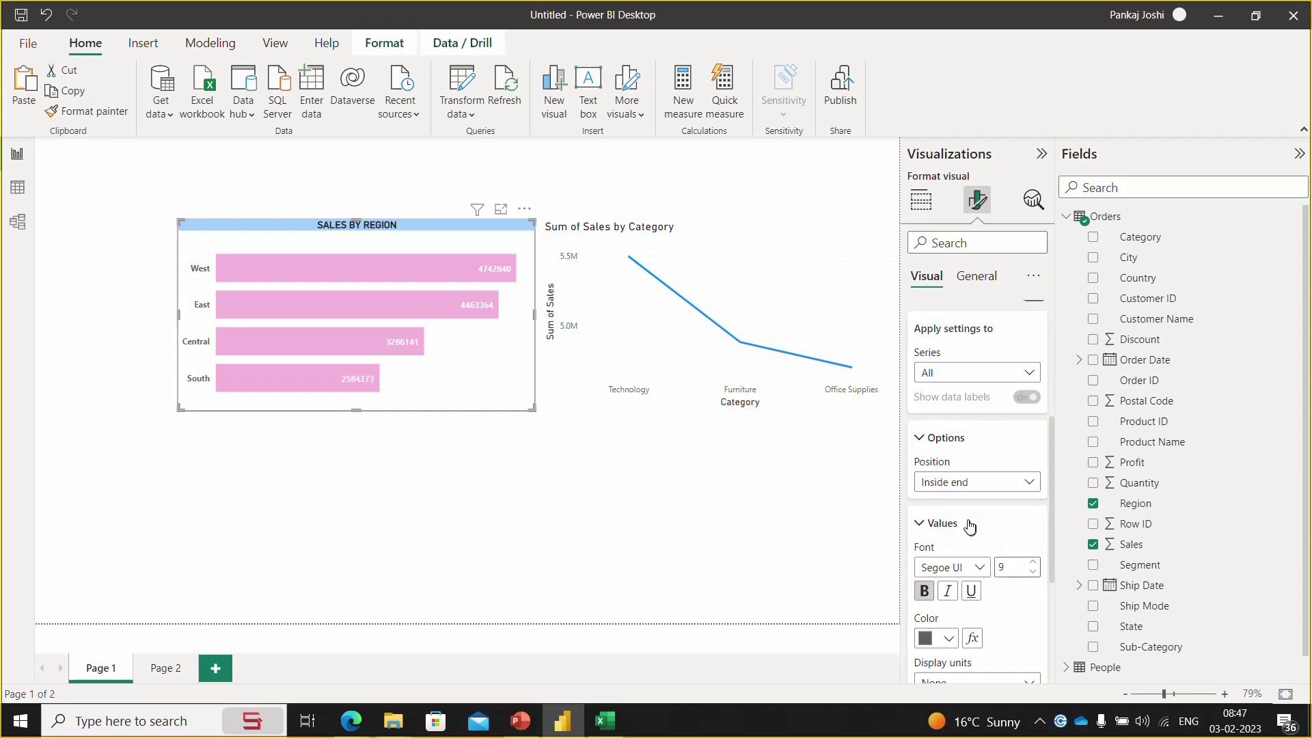
left_click(956, 490)
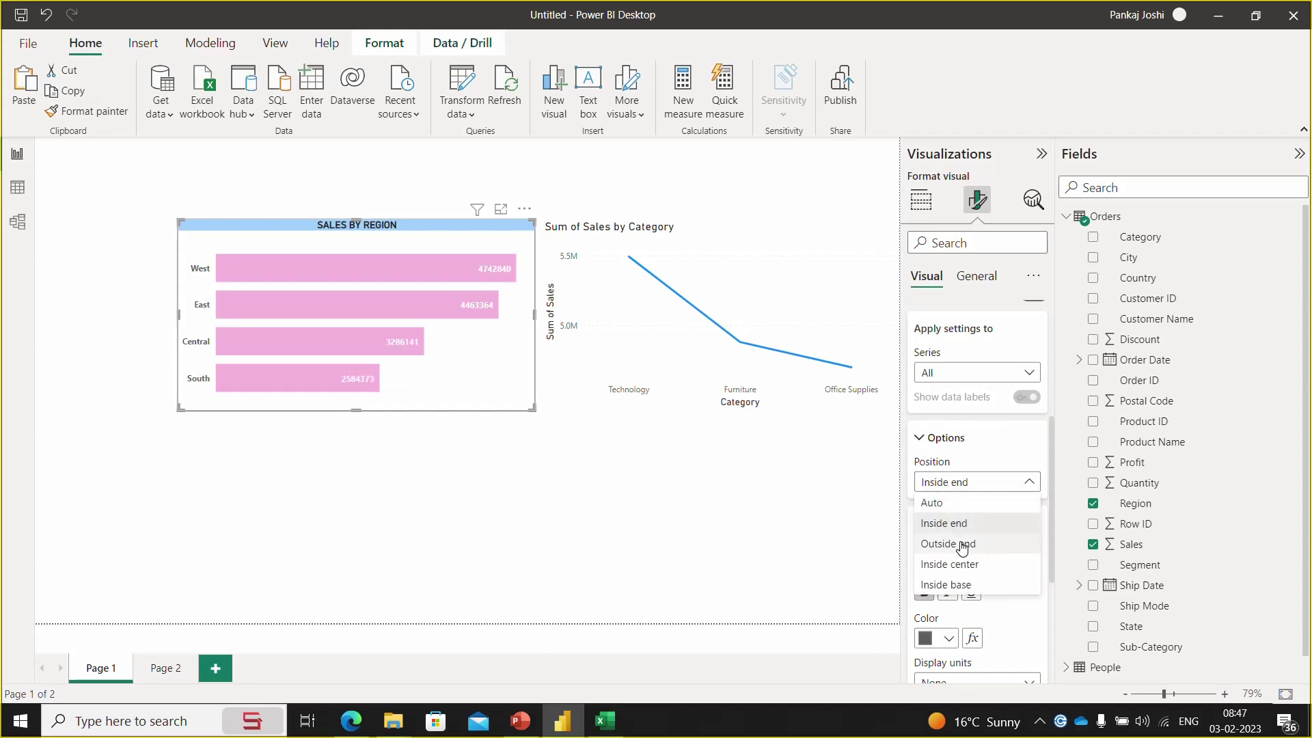
left_click(963, 545)
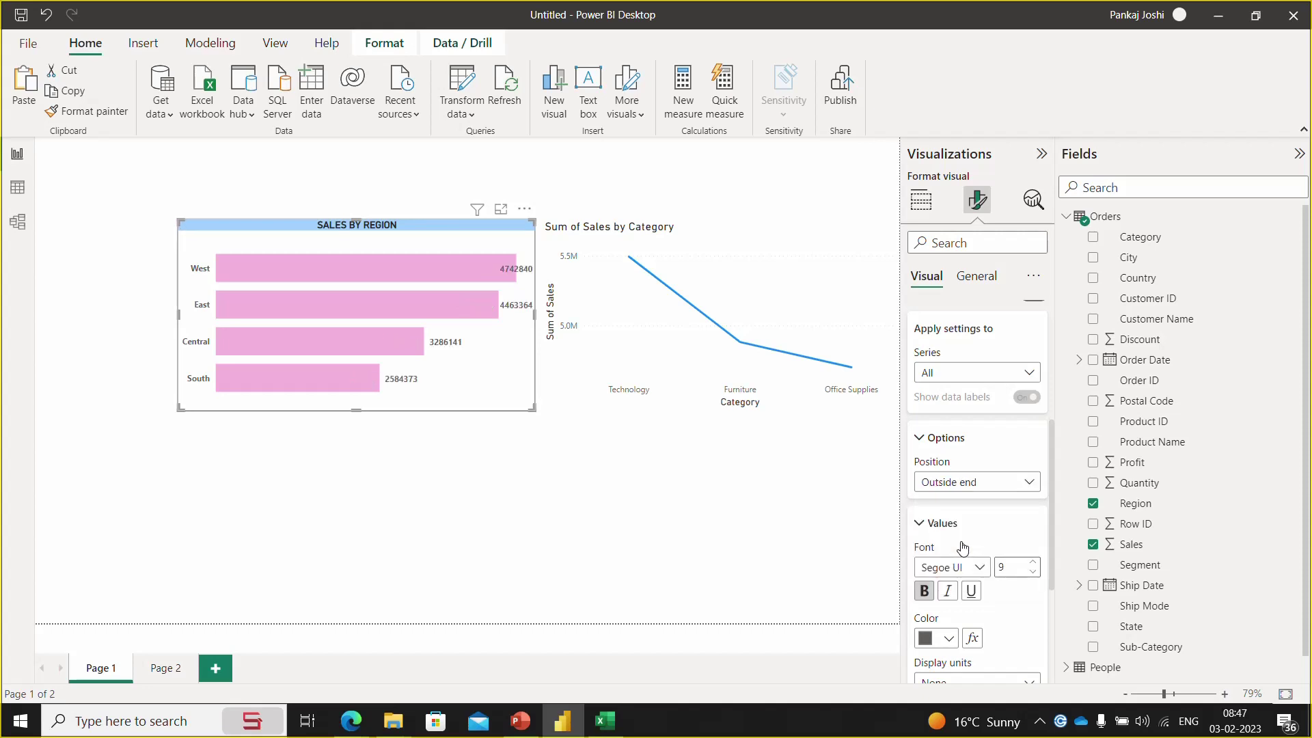
- Set the data label position on the SALES BY REGION chart to Inside center
left_click(974, 488)
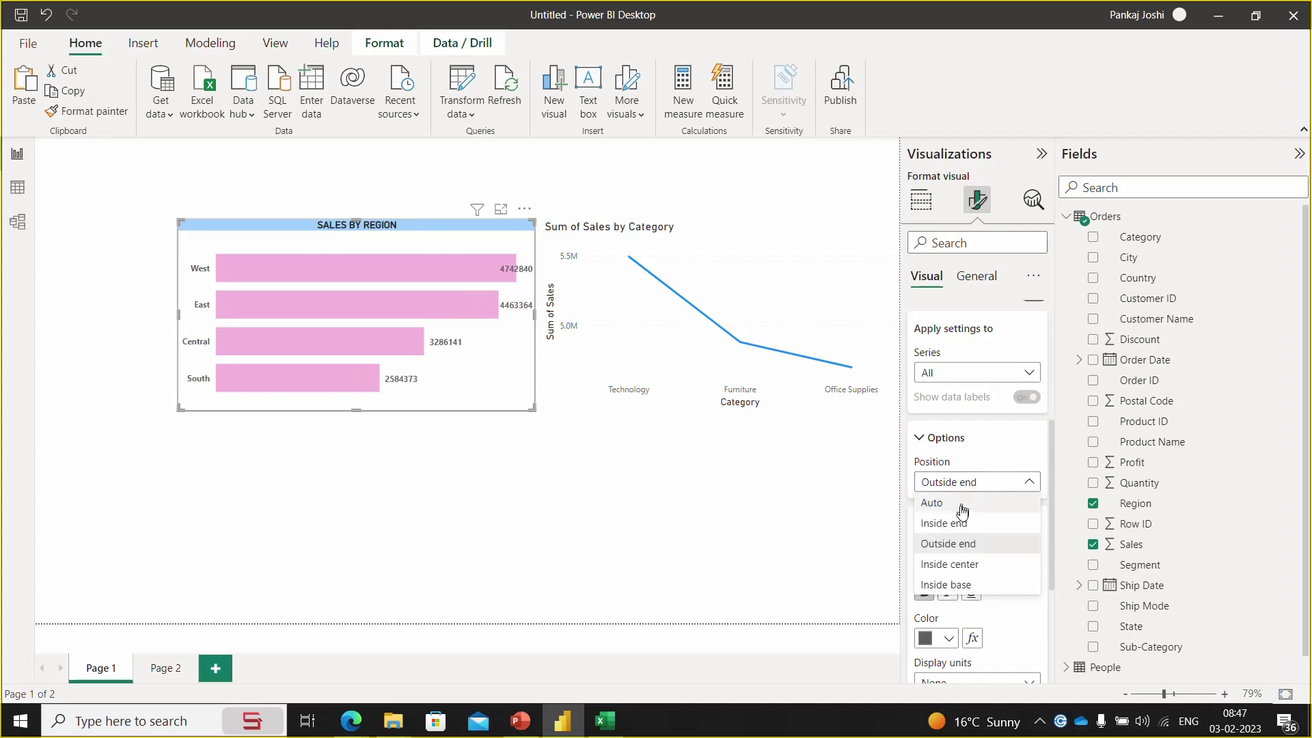
left_click(977, 565)
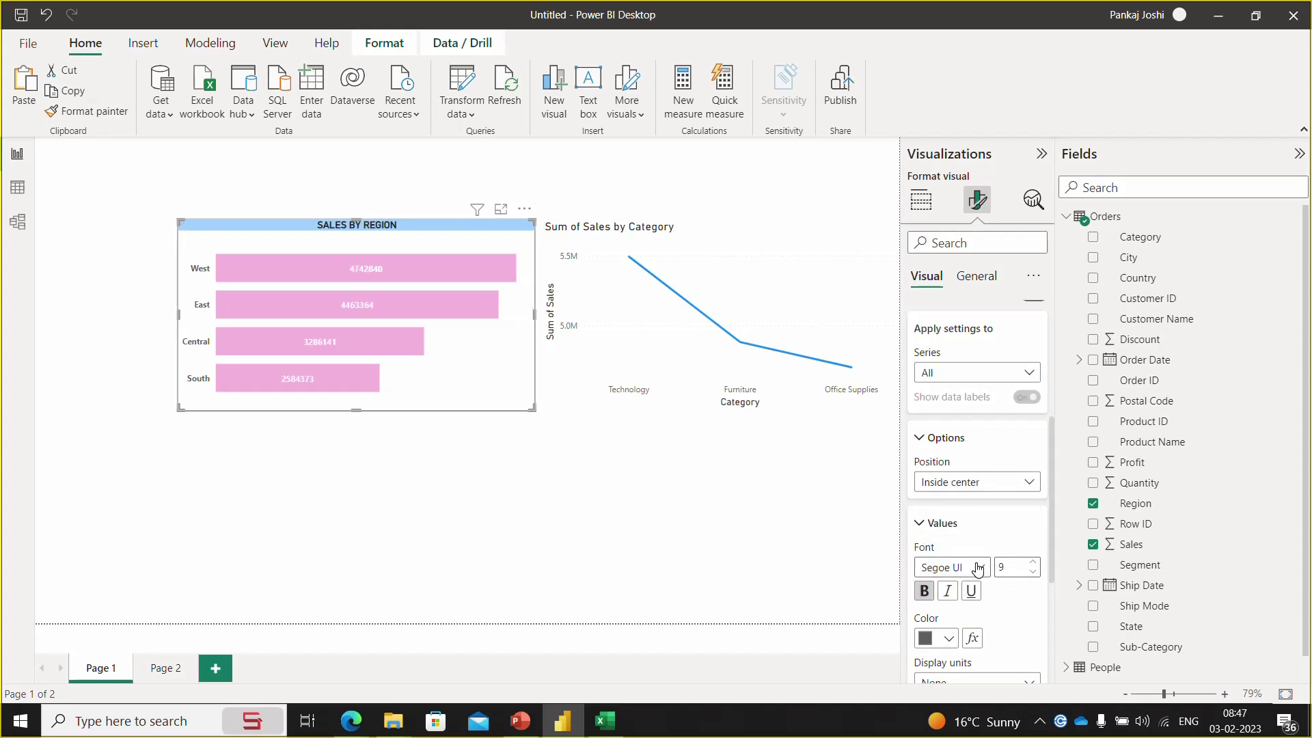
left_click(647, 538)
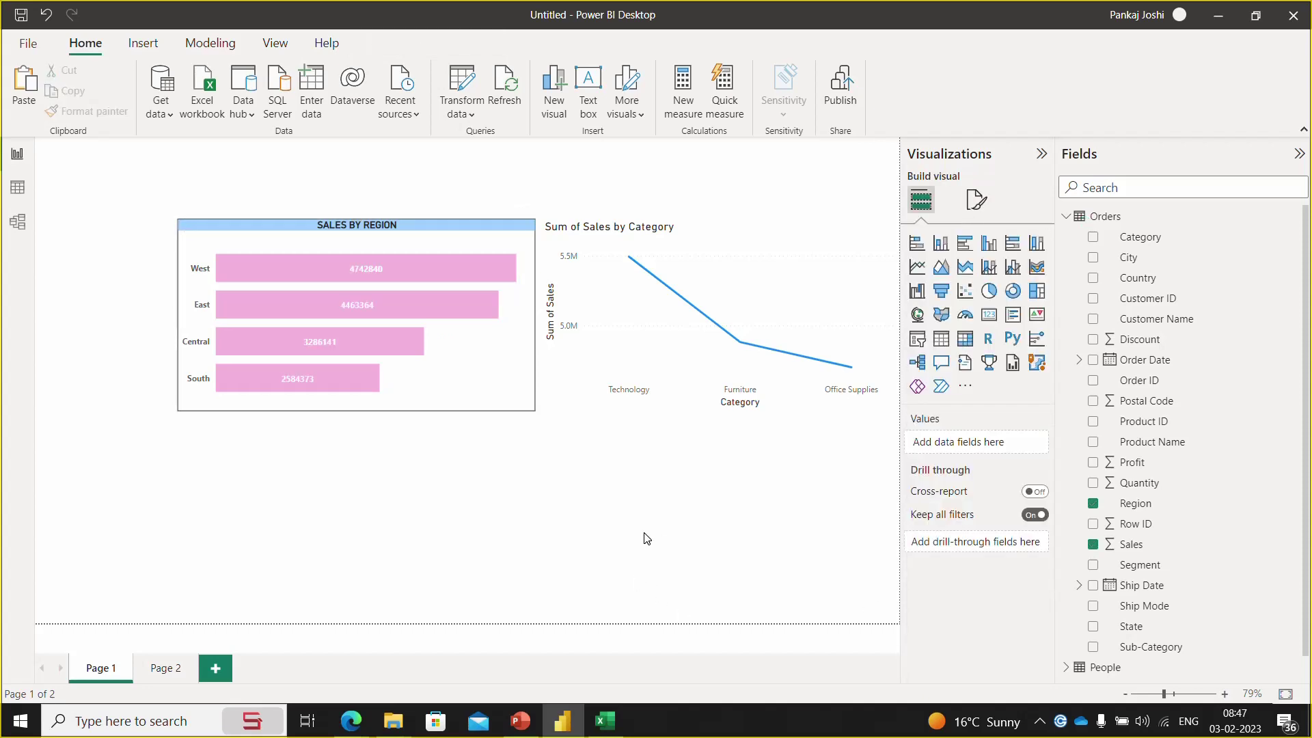
- Change the default bar colour of the SALES BY REGION chart to the dark orange-brown theme shade
left_click(520, 387)
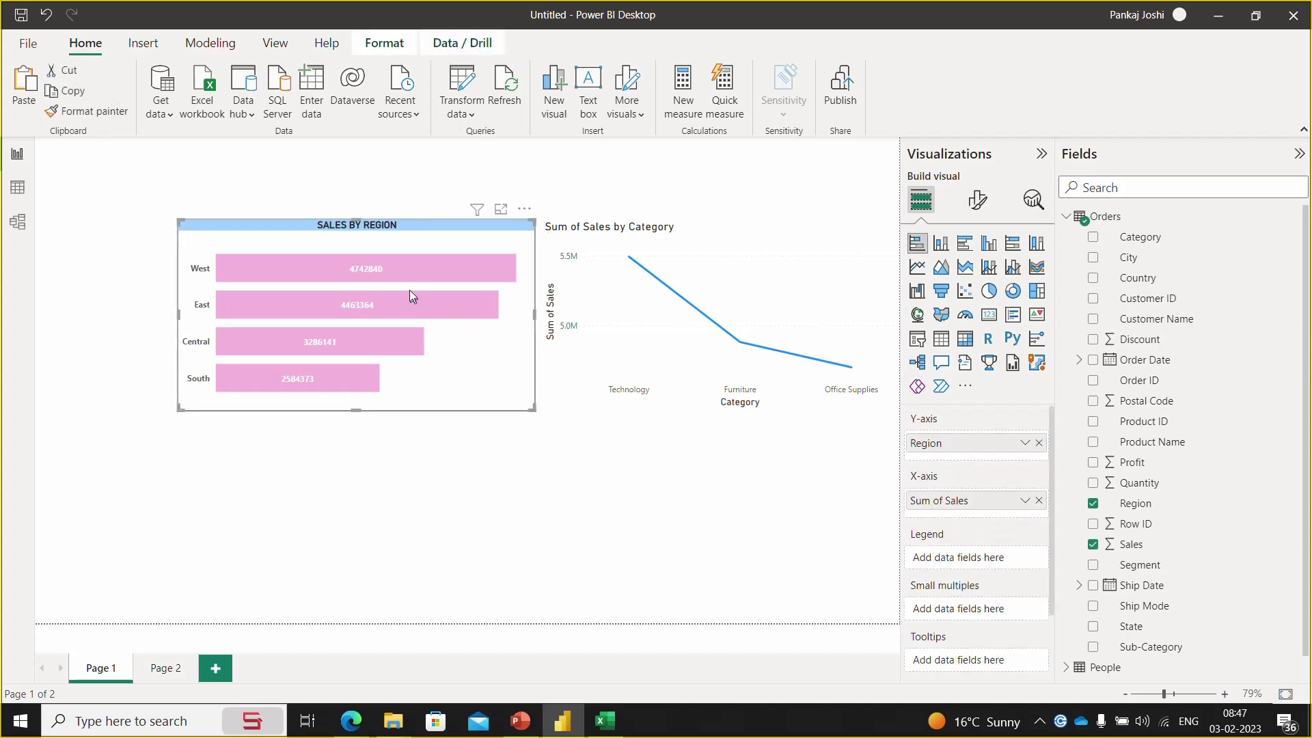
left_click(981, 201)
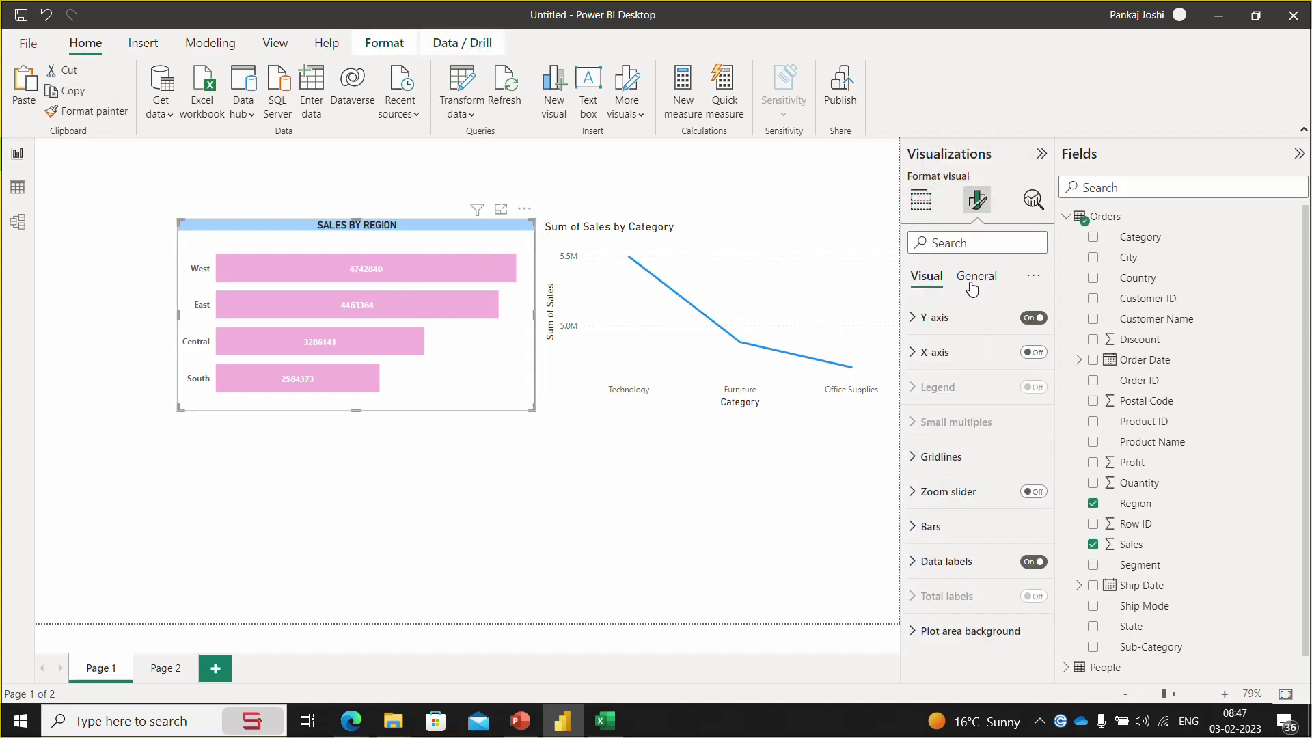
left_click(914, 527)
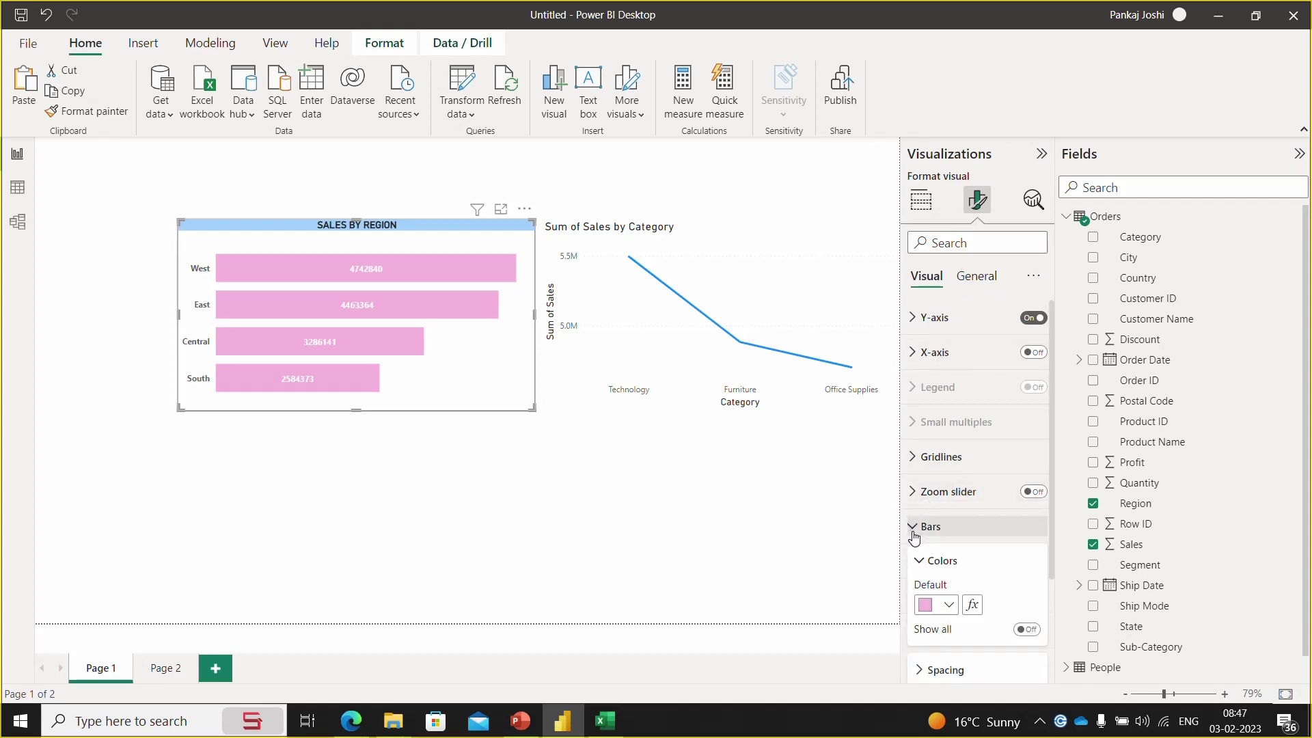
left_click(950, 606)
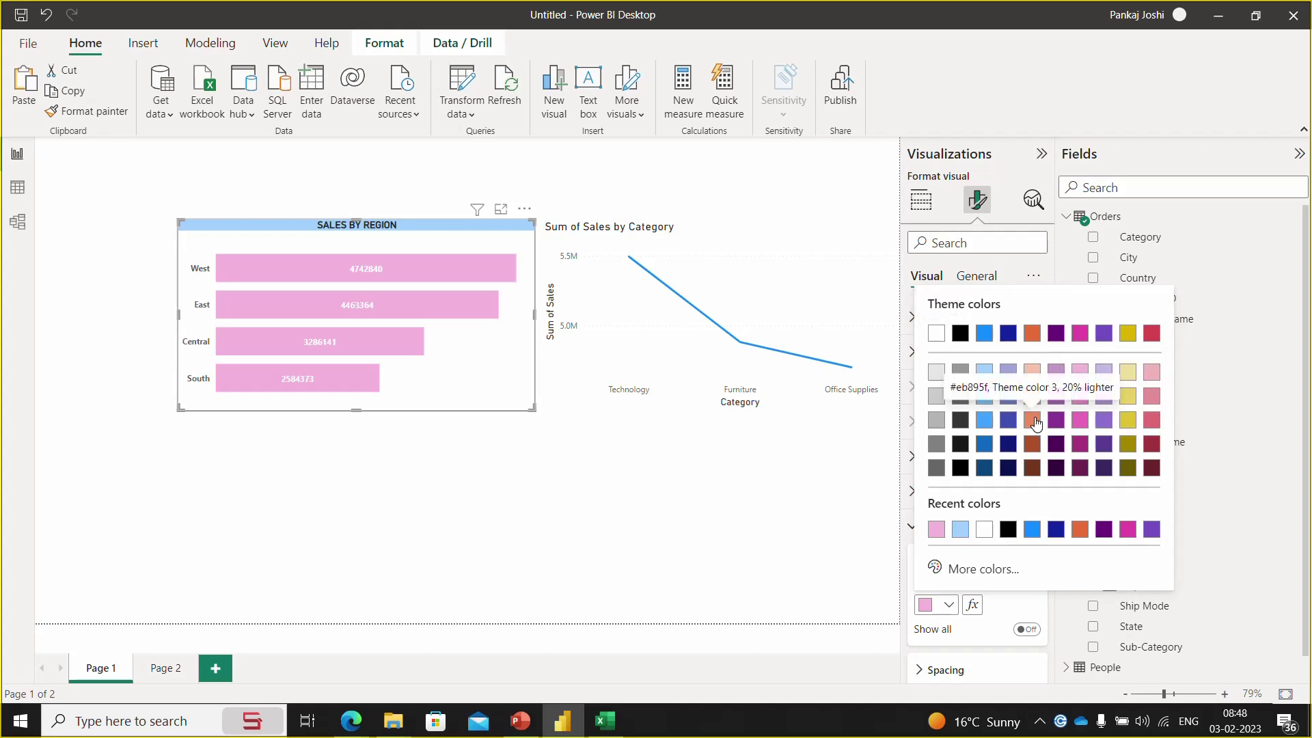
left_click(1036, 446)
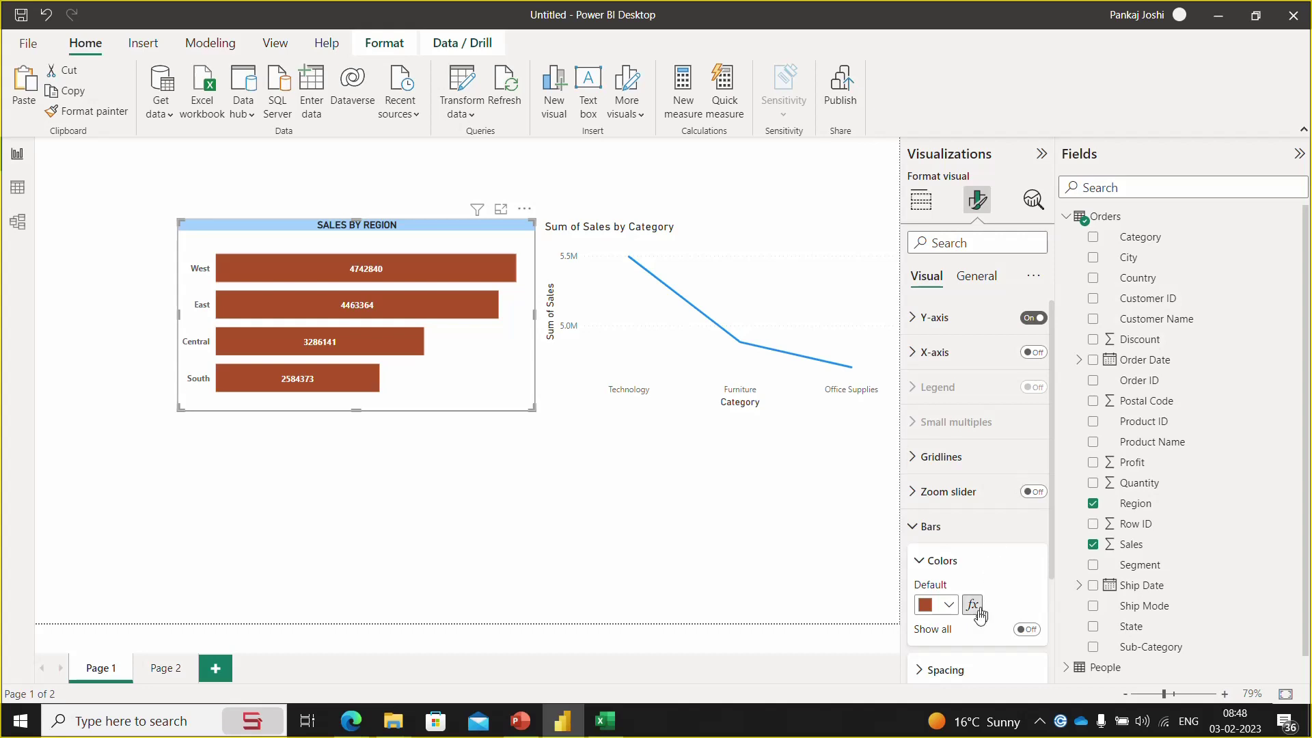
- Switch to Microsoft Edge and search the web for BLUE COLOR SHADE in a new browser tab
left_click(950, 607)
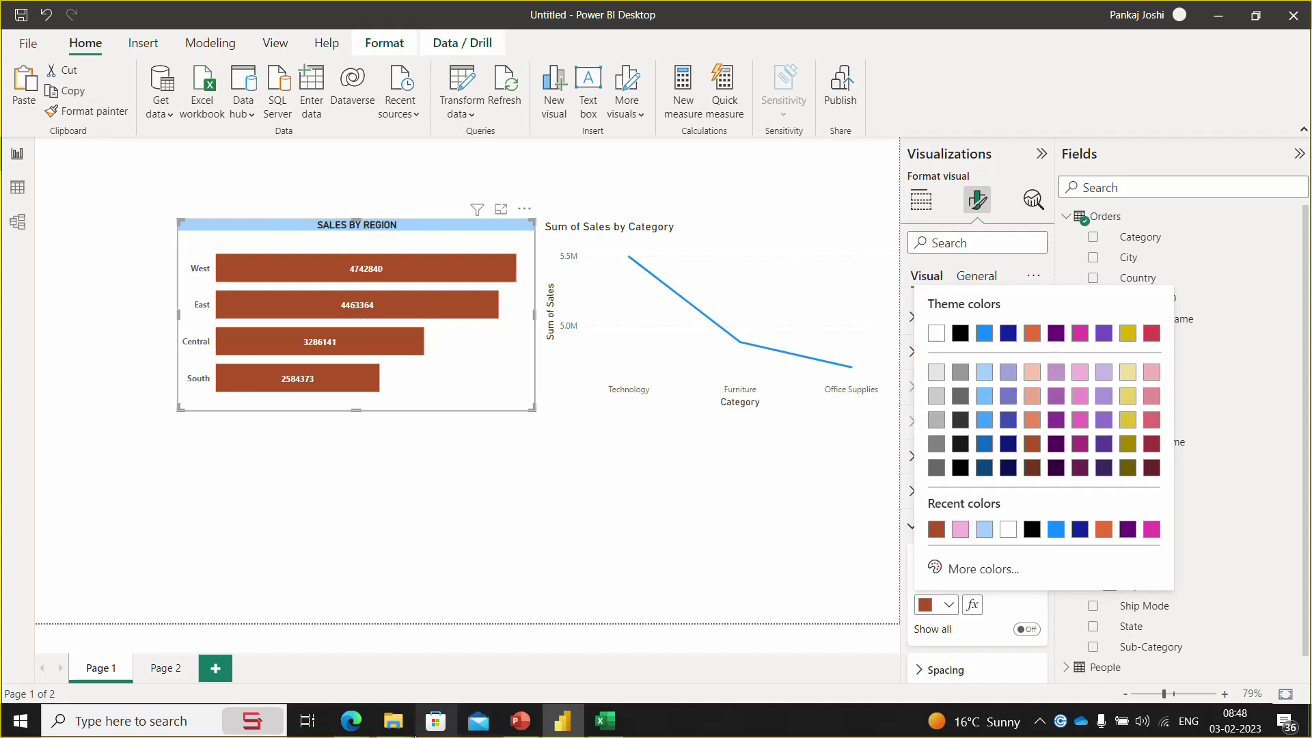
mouse_move(366, 735)
left_click(258, 652)
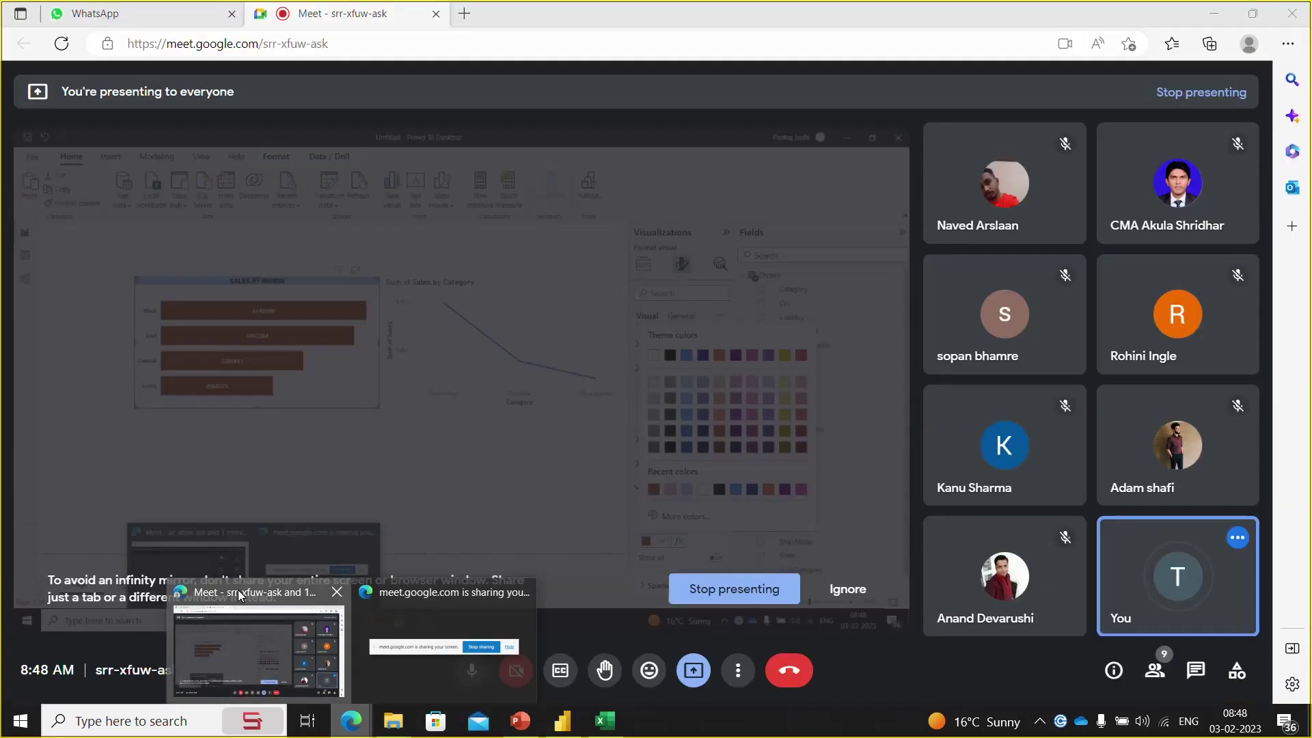
left_click(465, 17)
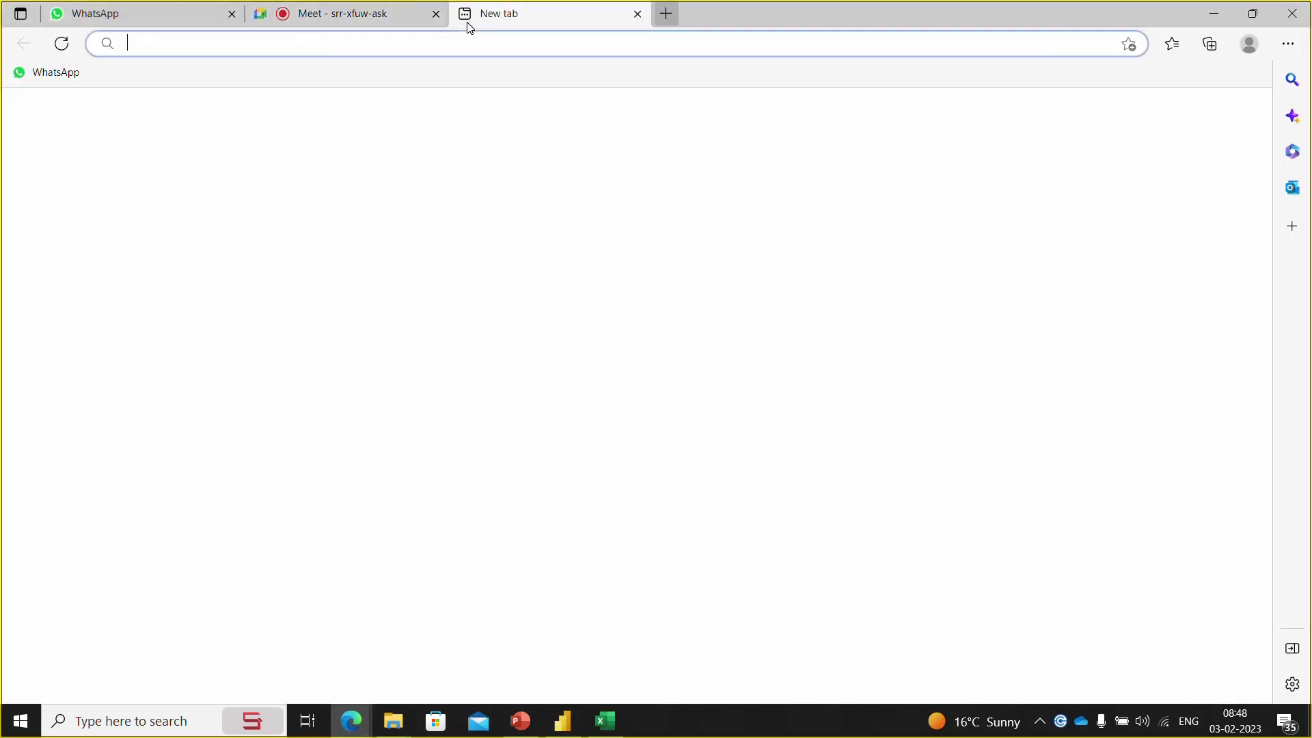
type("BLUE COLOR S")
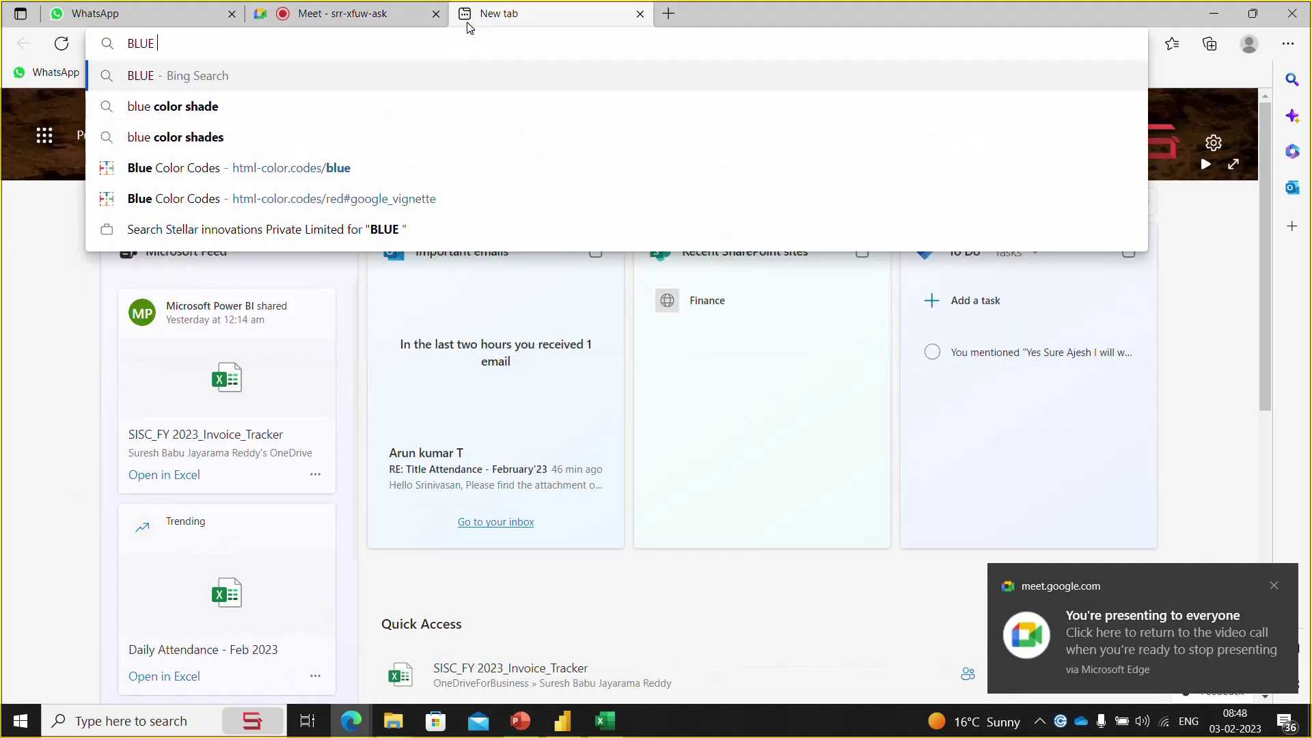
type("HADE")
key("Return")
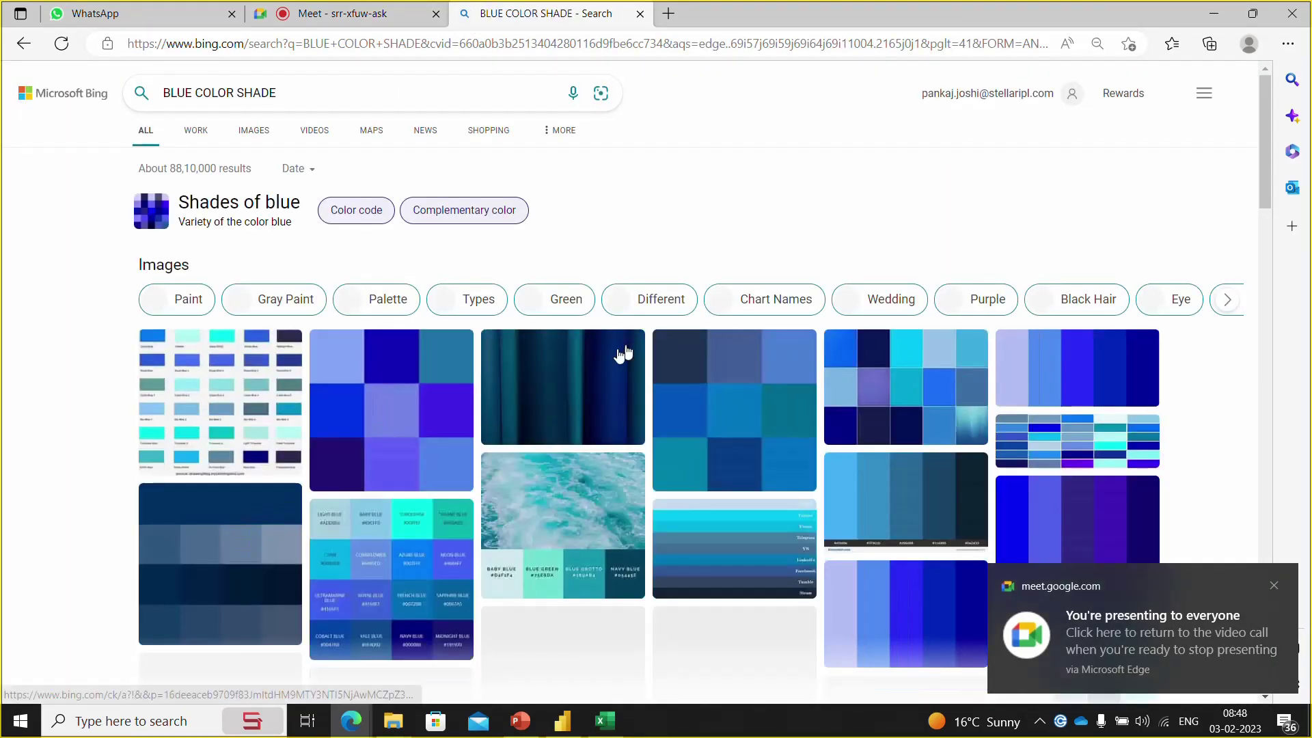
- Open the Blue Color Codes result from html-color.codes and look through its list of blue shades
scroll(101, 425, "down", 8)
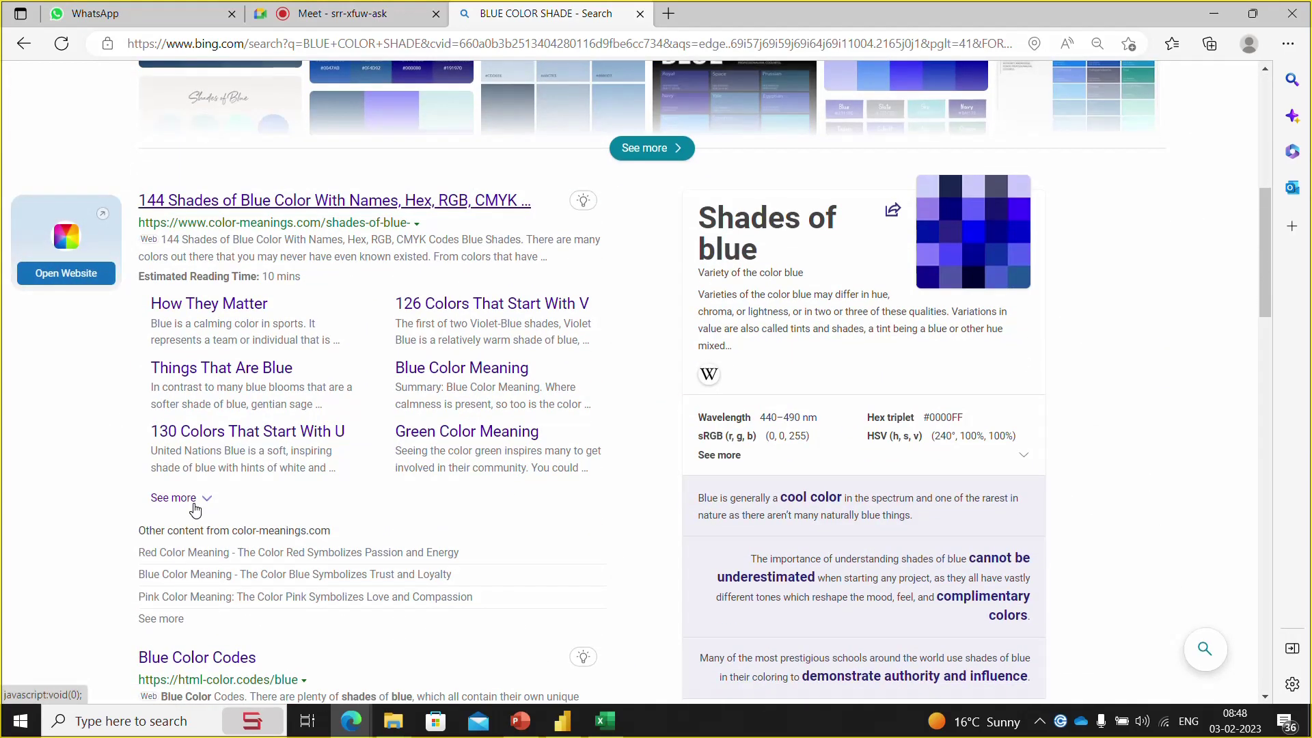
scroll(194, 505, "down", 3)
scroll(194, 509, "down", 2)
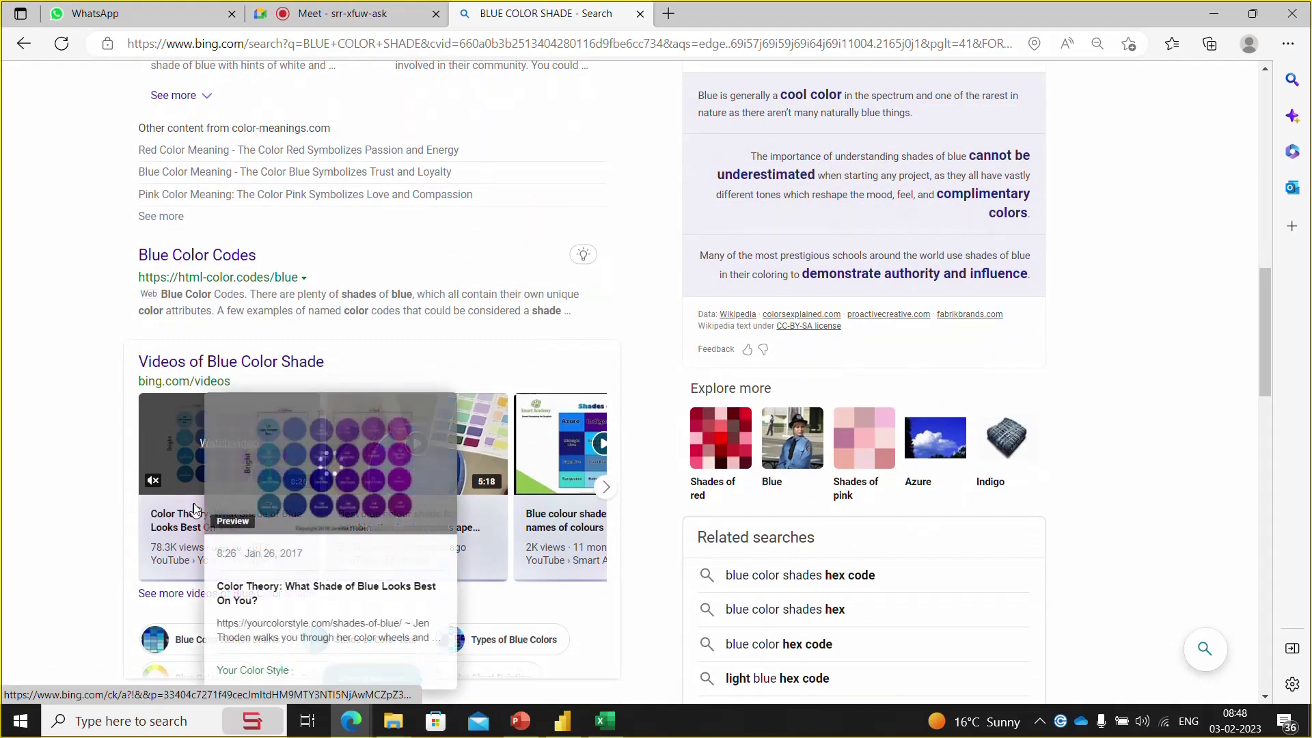
left_click(203, 258)
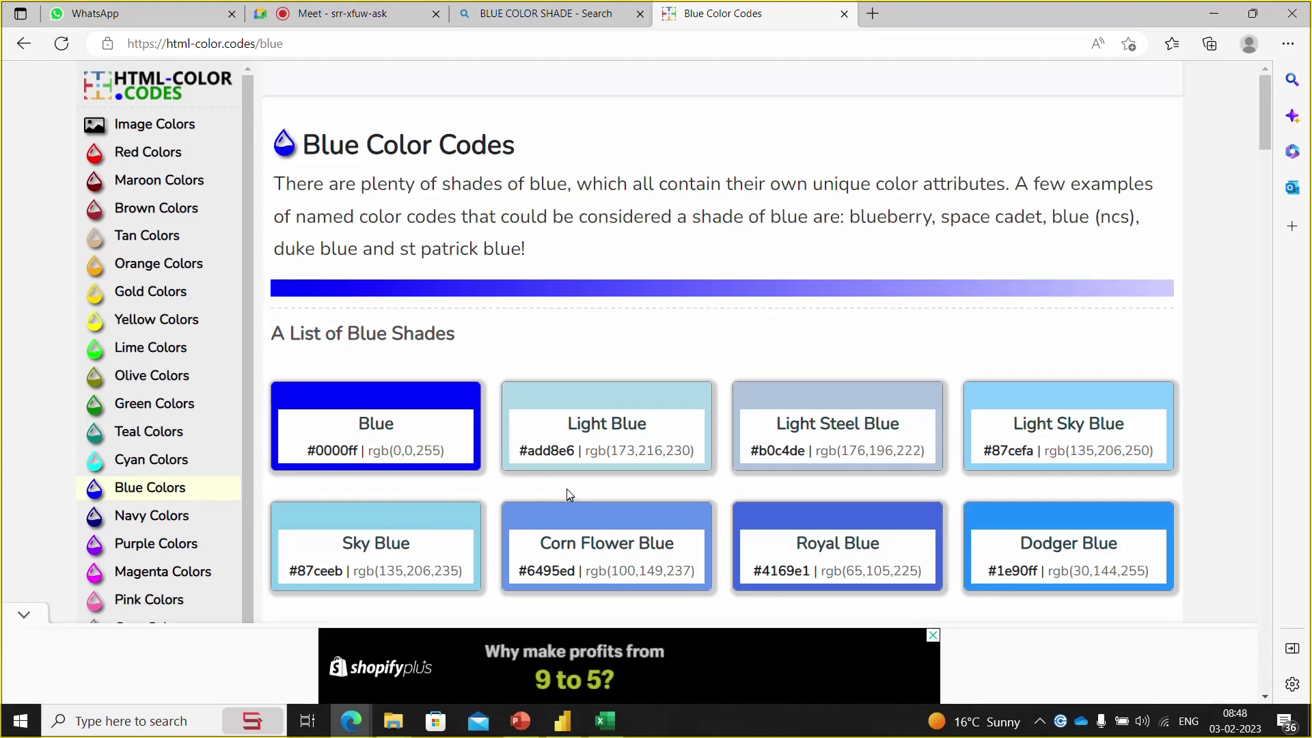
scroll(566, 489, "down", 1)
scroll(566, 490, "down", 3)
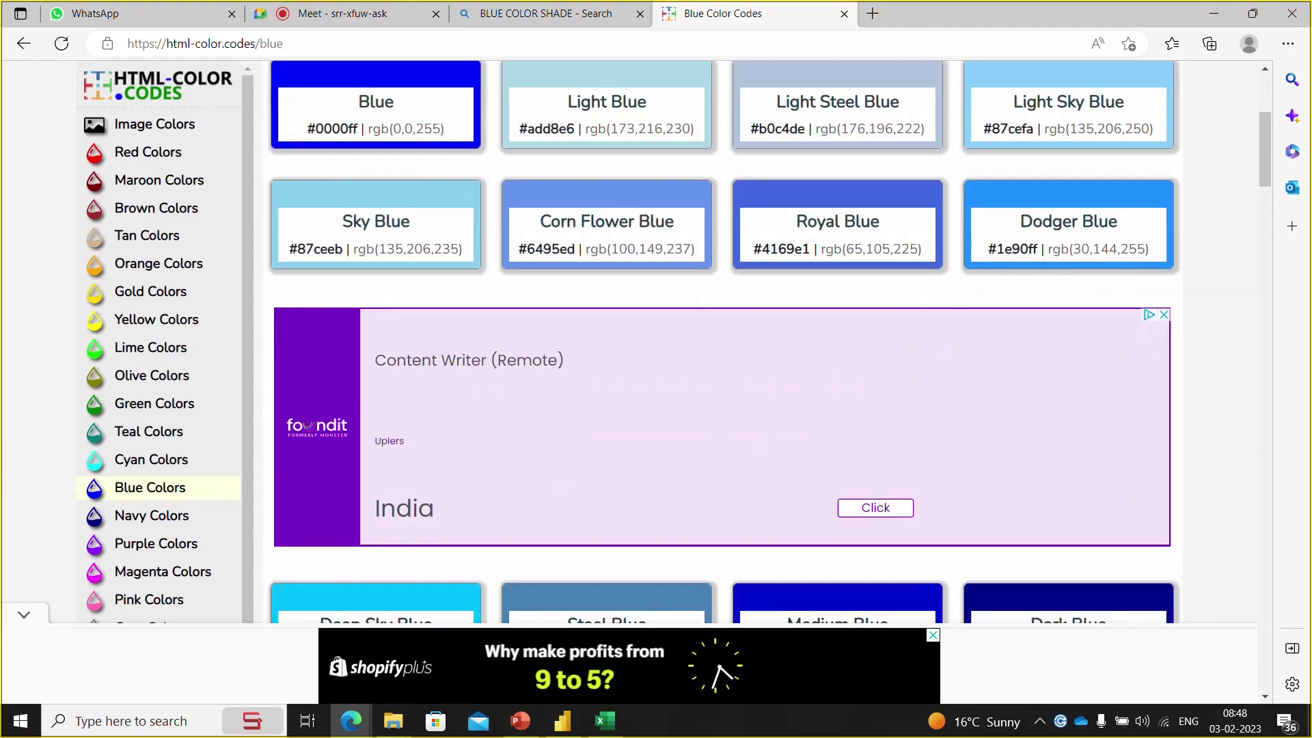
- Open the site's Green Colors page, dismissing the ad, and copy the Pale Green hex code 98fb98
left_click(176, 418)
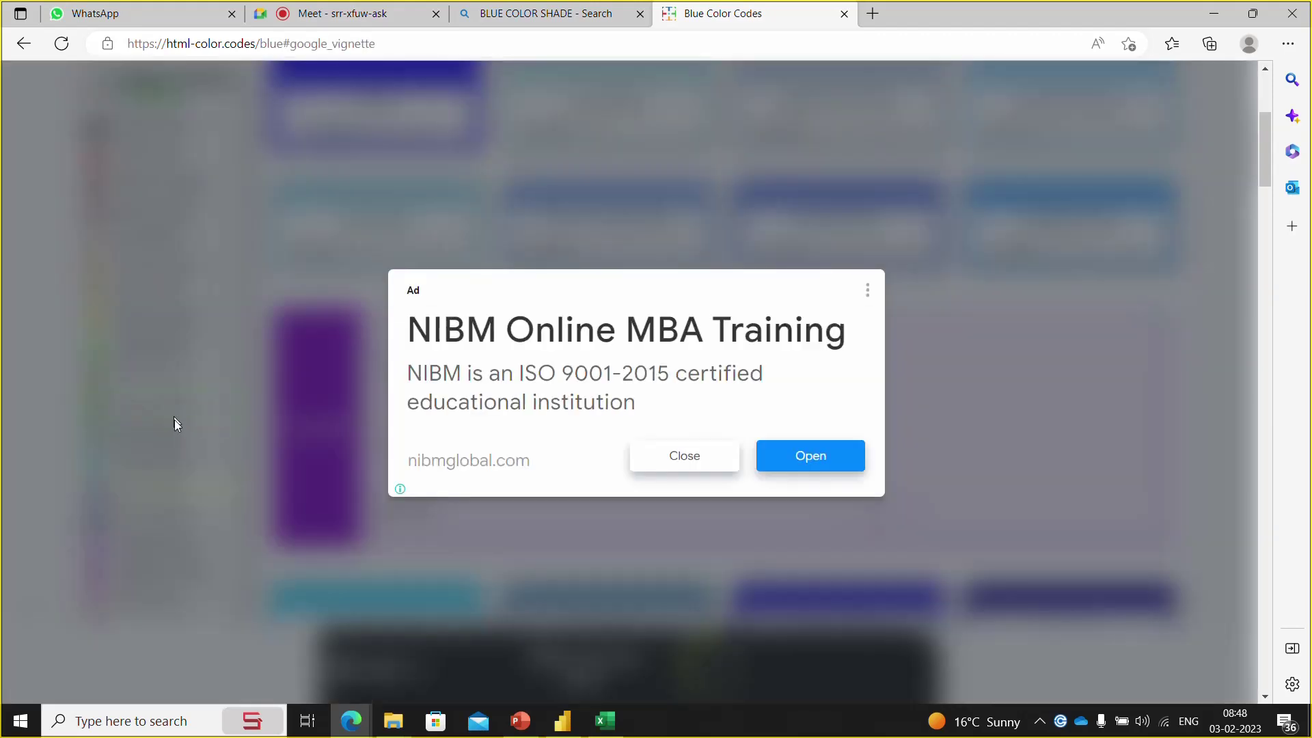
left_click(732, 457)
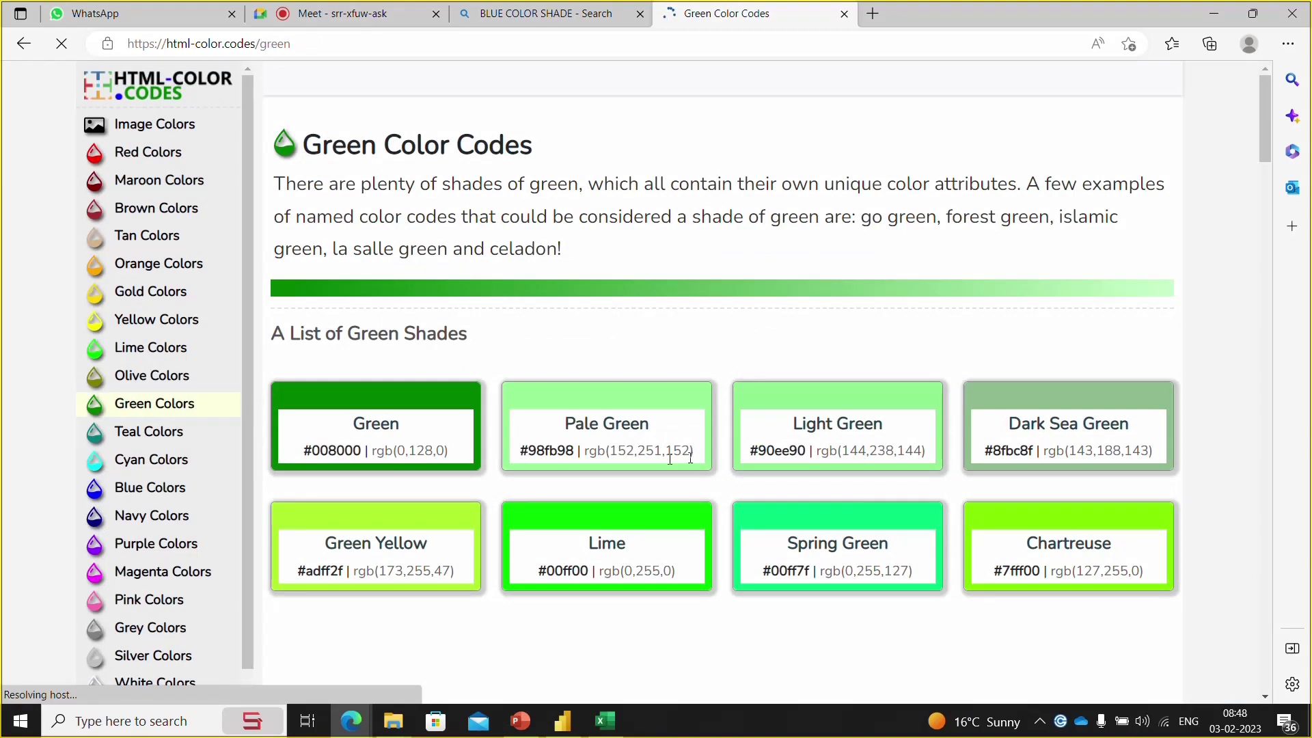
double_click(556, 455)
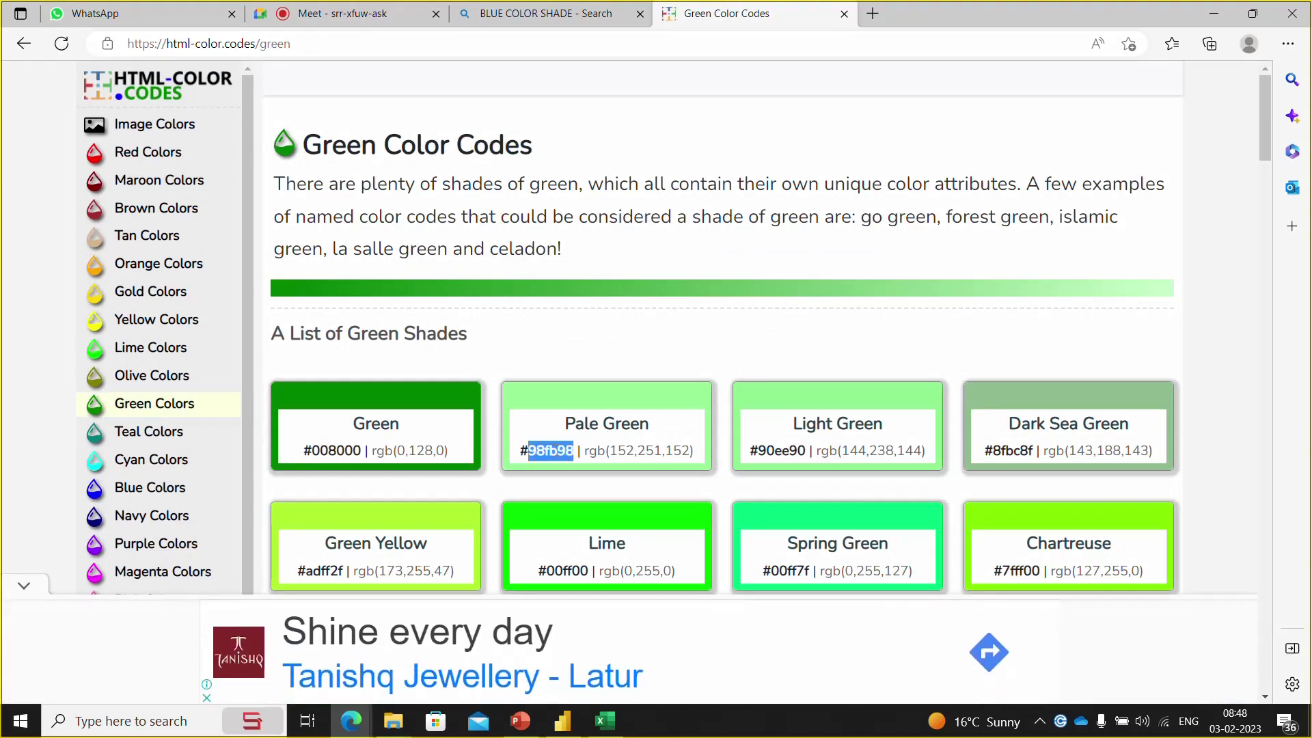
key("ctrl+shift+Tab")
scroll(551, 456, "up", 10)
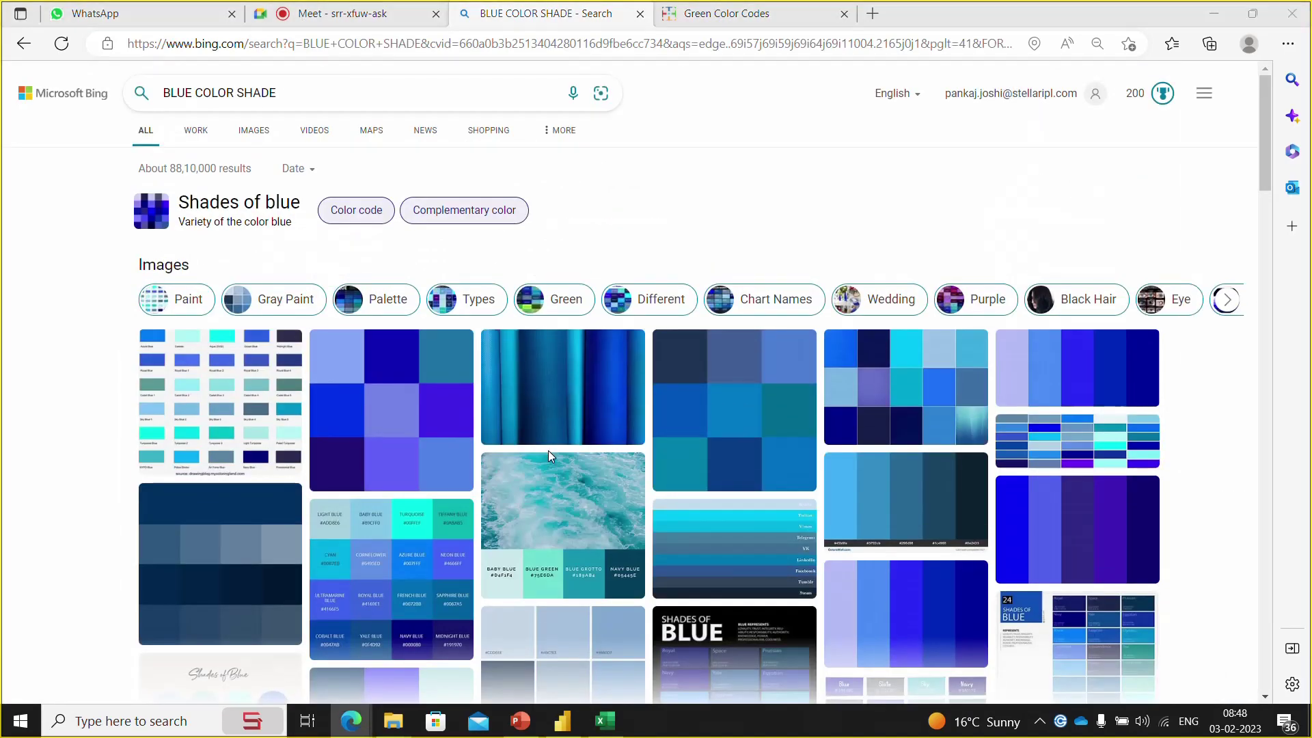
- Switch back to Power BI Desktop and set the default bar colour of the SALES BY REGION chart to hex #98FB98
key("alt+Tab")
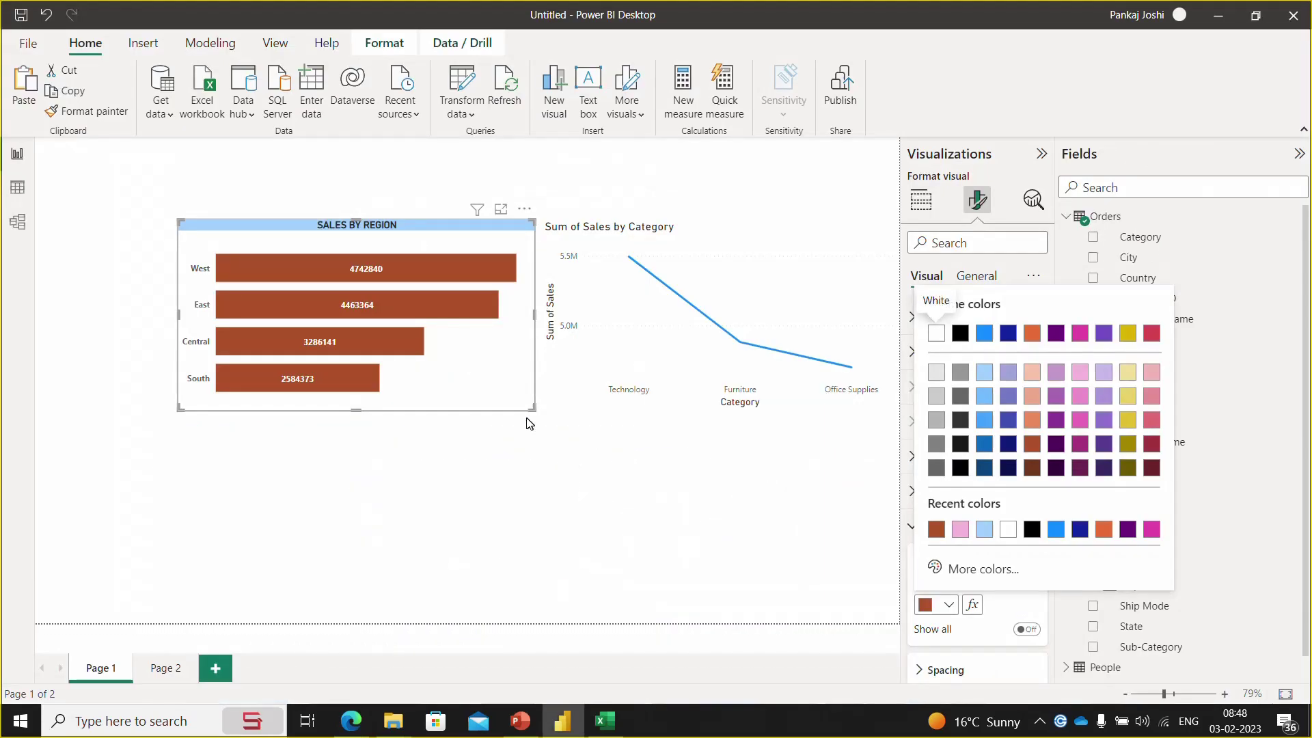
left_click(507, 400)
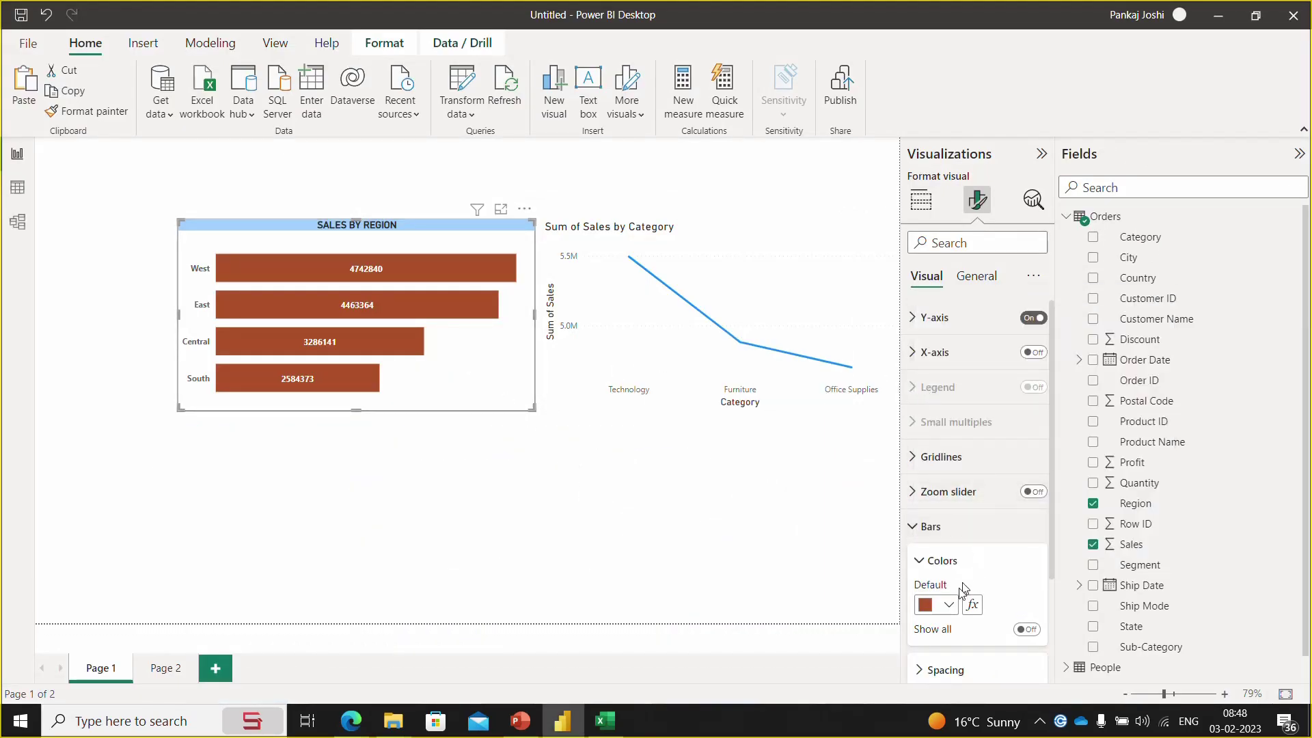
left_click(951, 606)
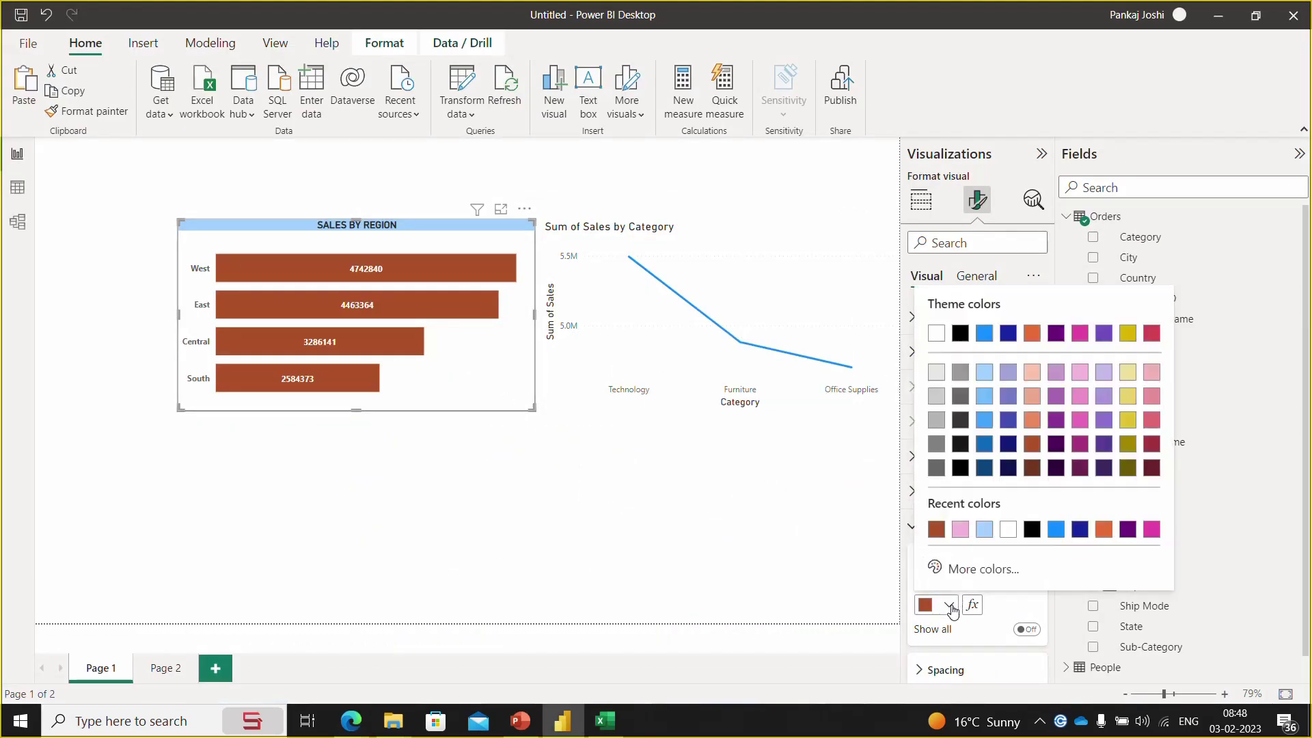
left_click(988, 580)
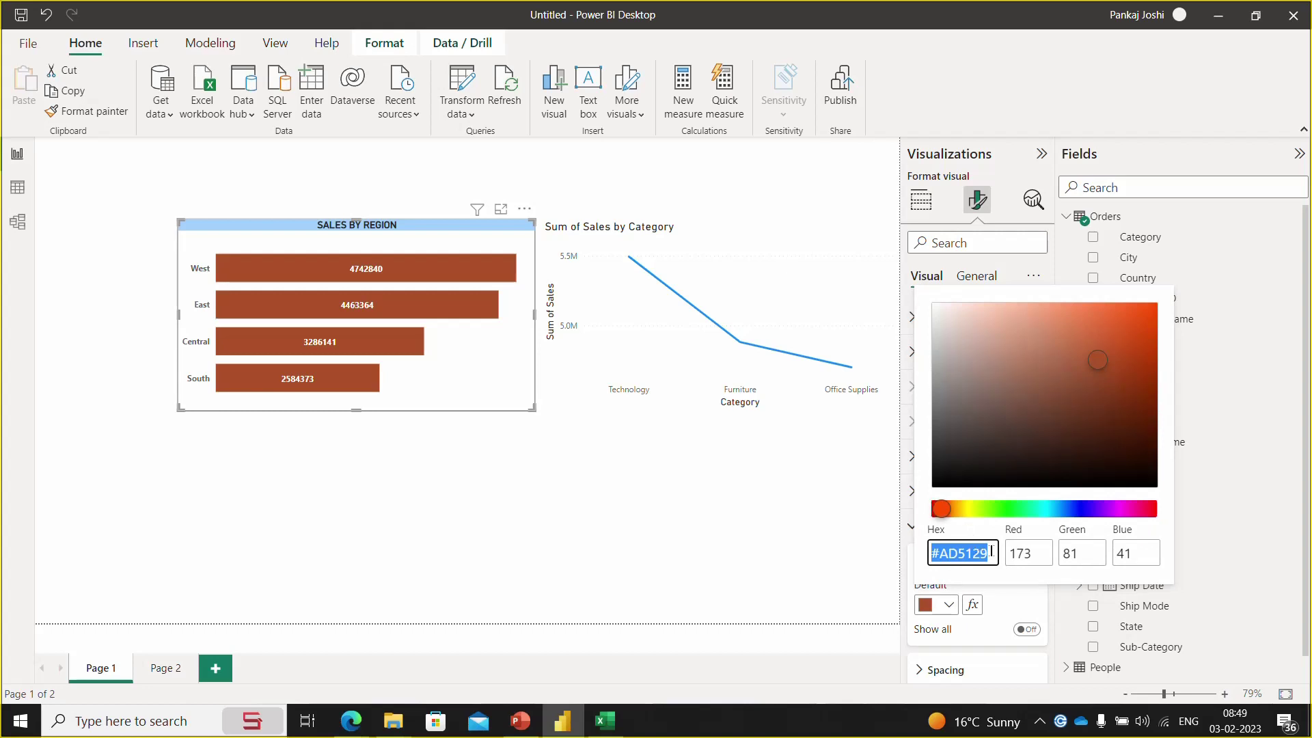
type("#98FB98")
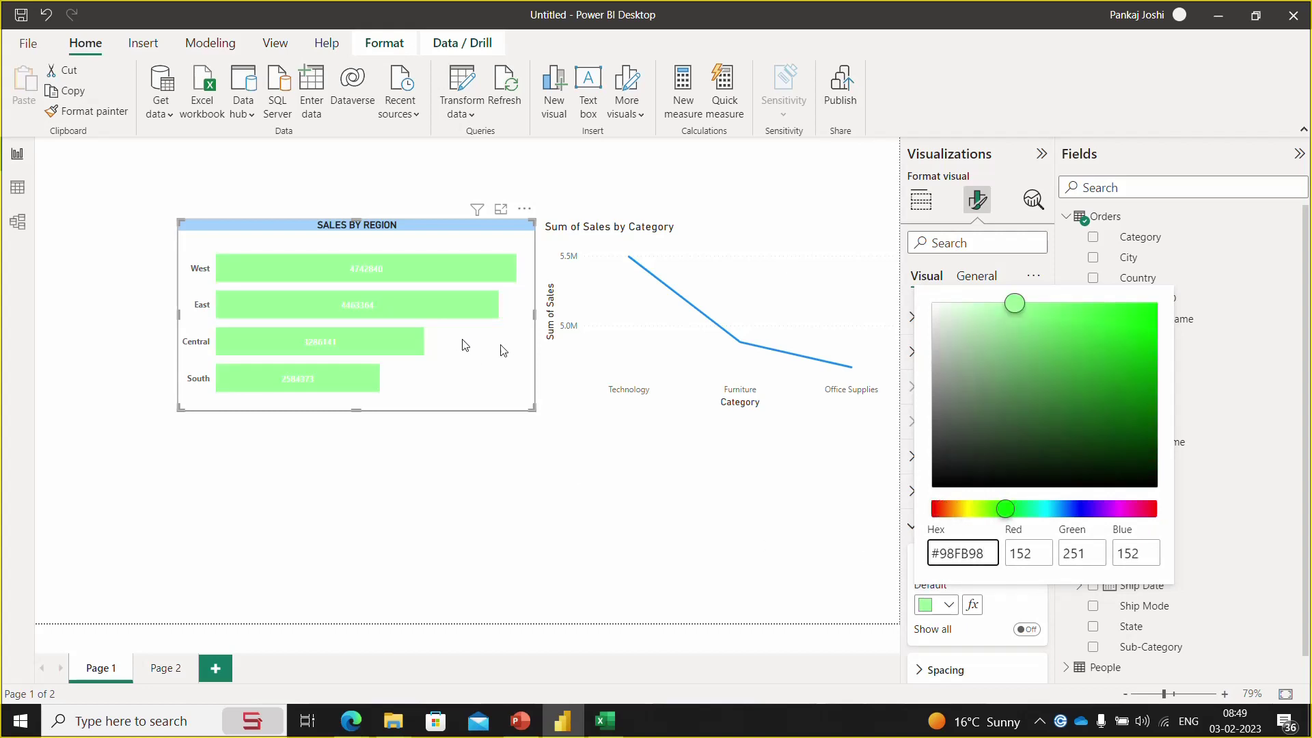
key("Escape")
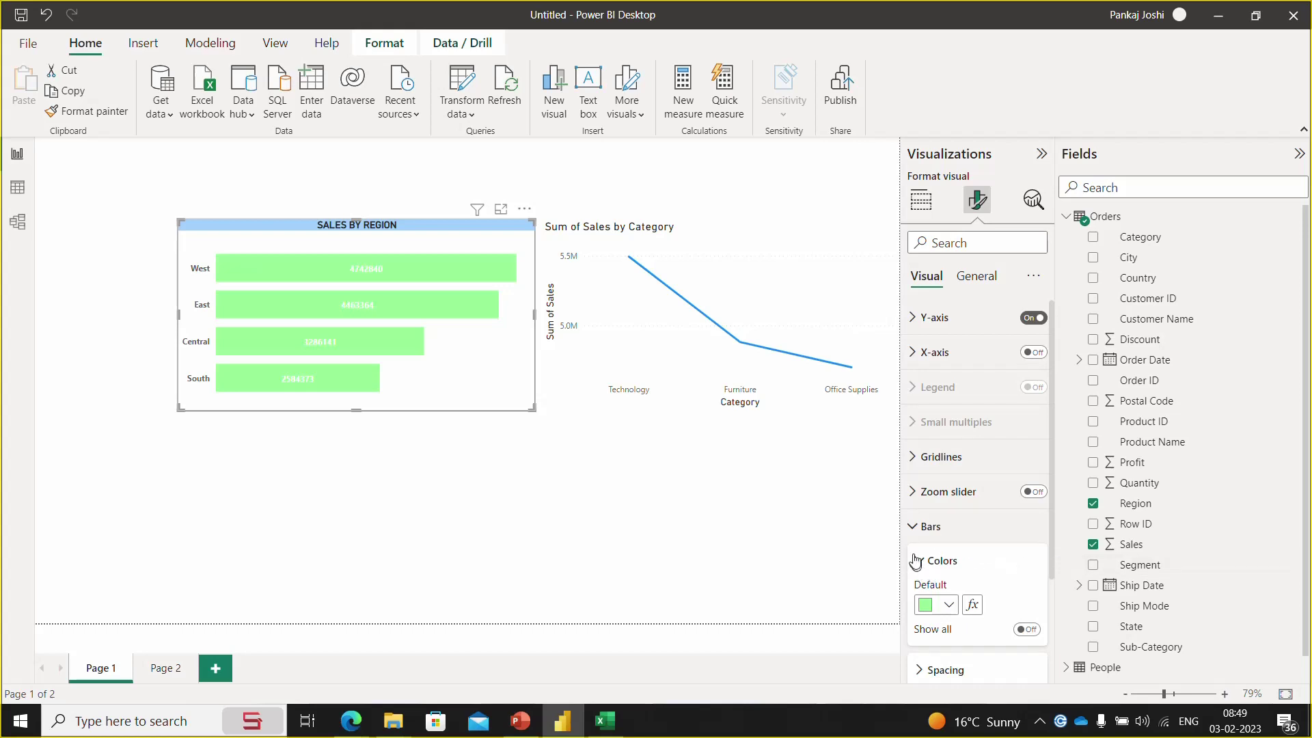
- Copy the SALES BY REGION chart's formatting onto the Sum of Sales by Category line chart with Format painter
left_click(675, 527)
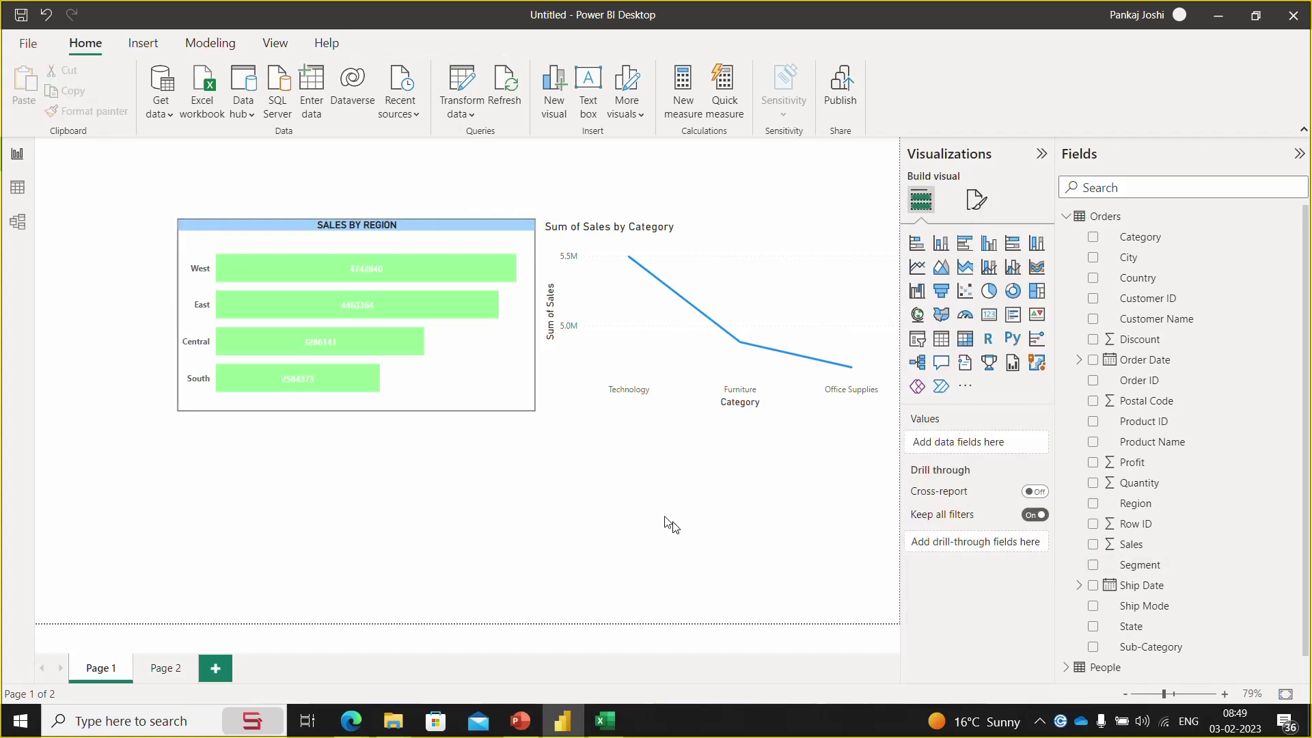
left_click(523, 407)
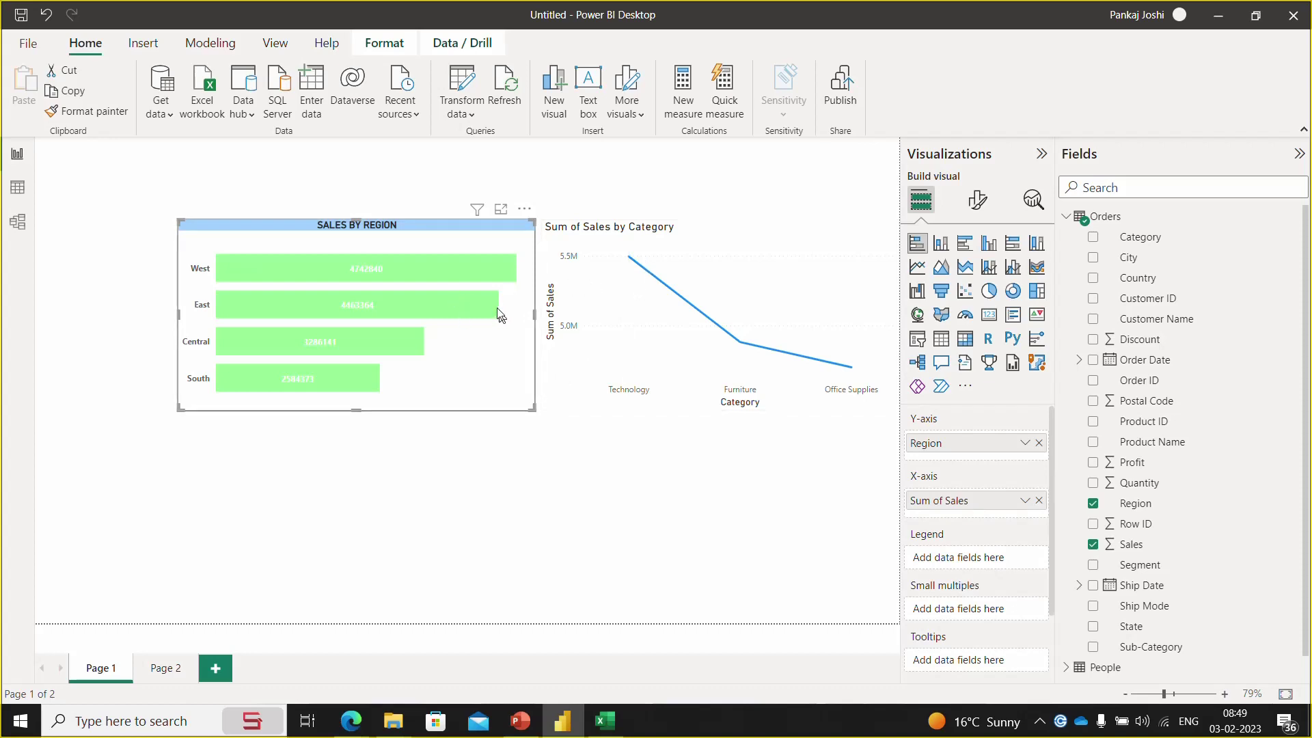
left_click(741, 240)
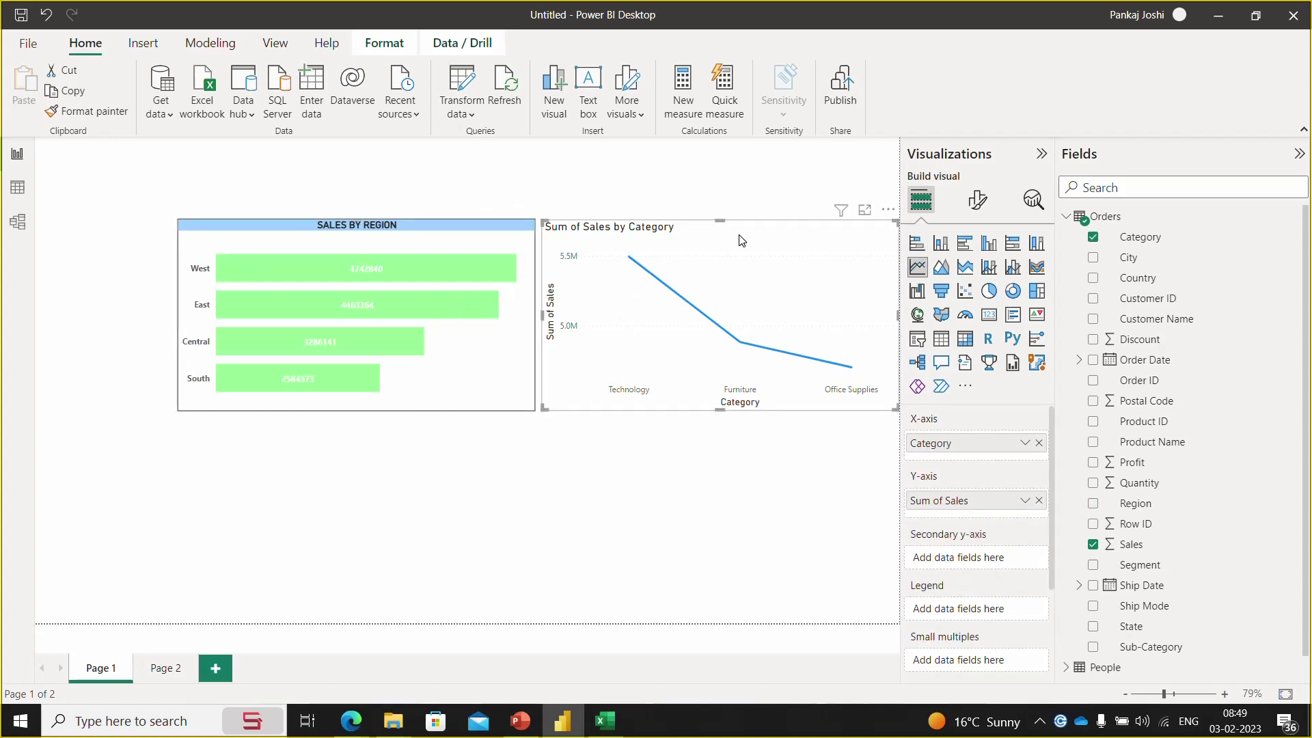
left_click(512, 387)
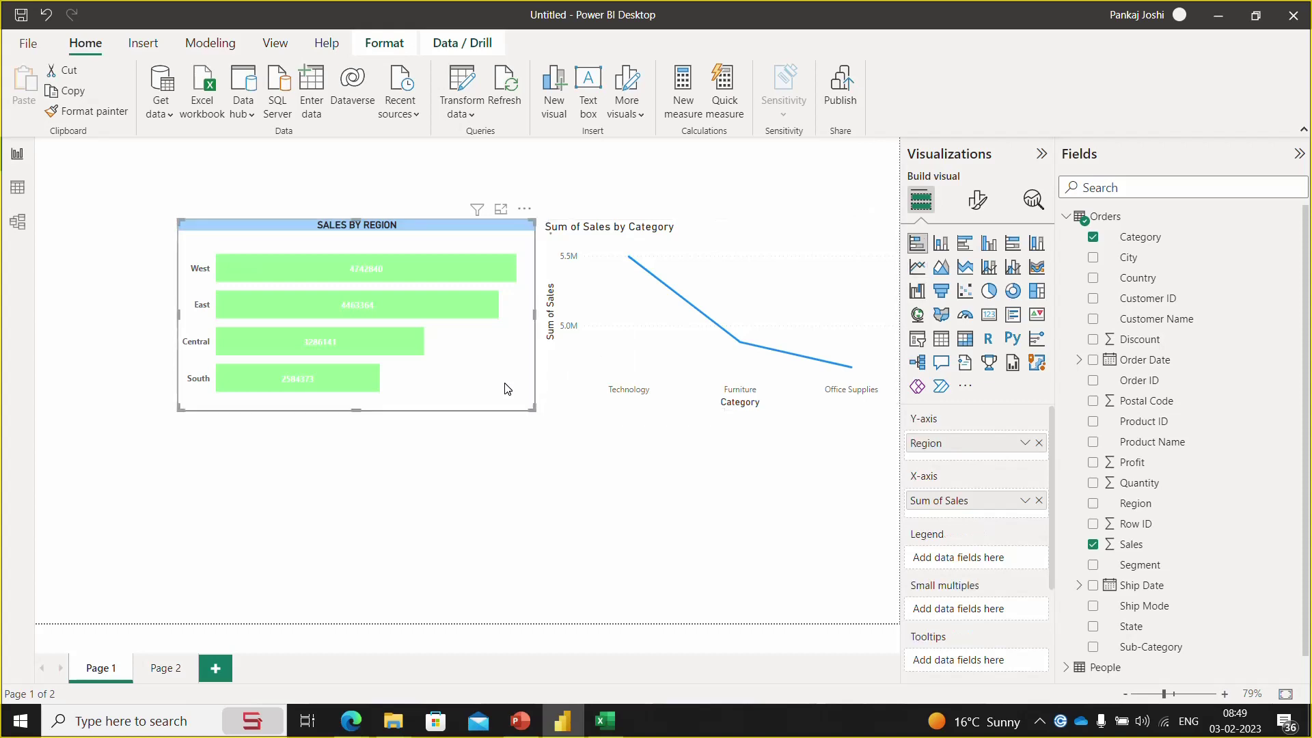
left_click(94, 115)
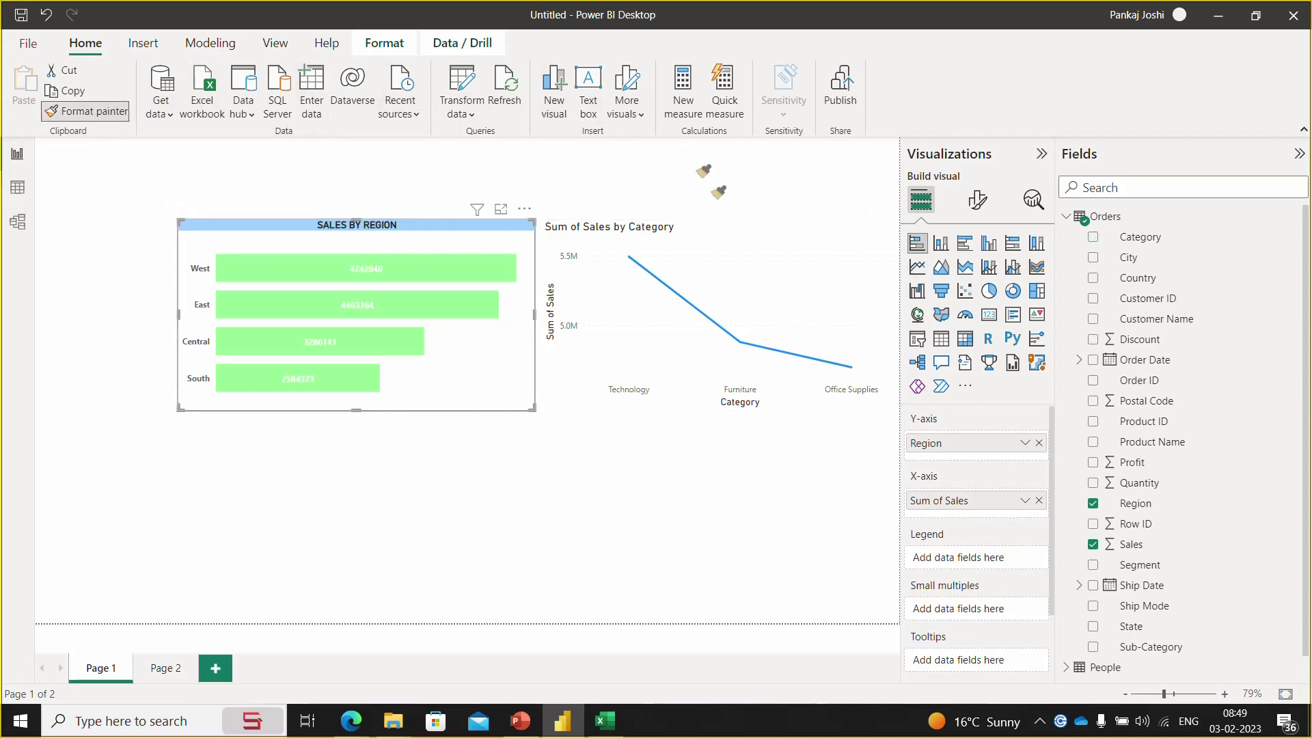
left_click(779, 233)
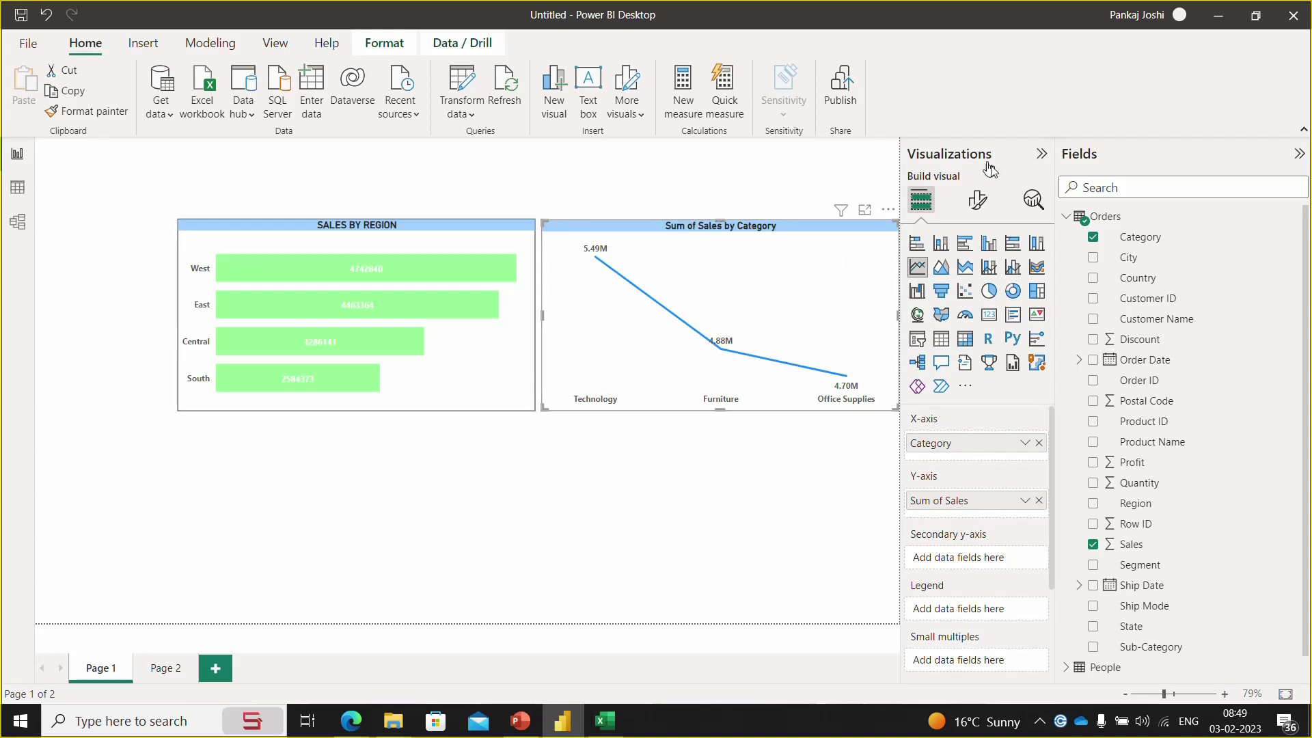
left_click(985, 199)
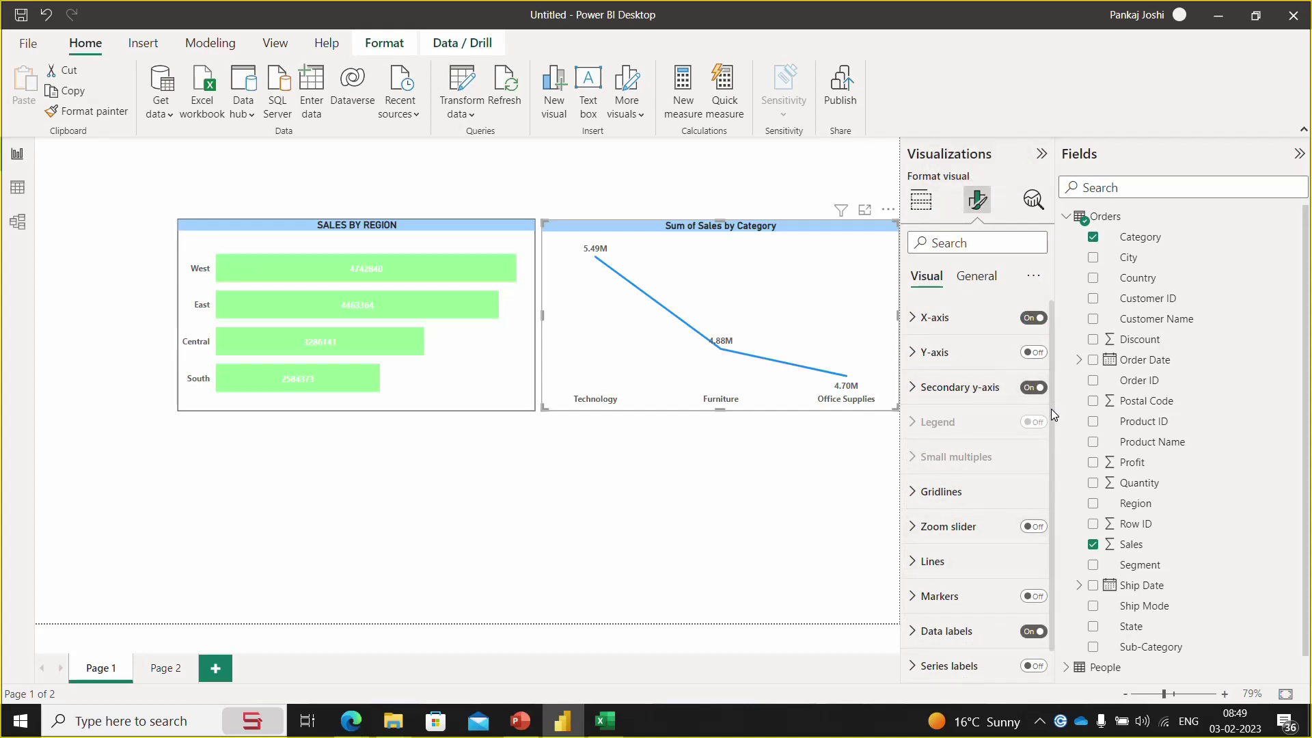
scroll(1055, 425, "down", 1)
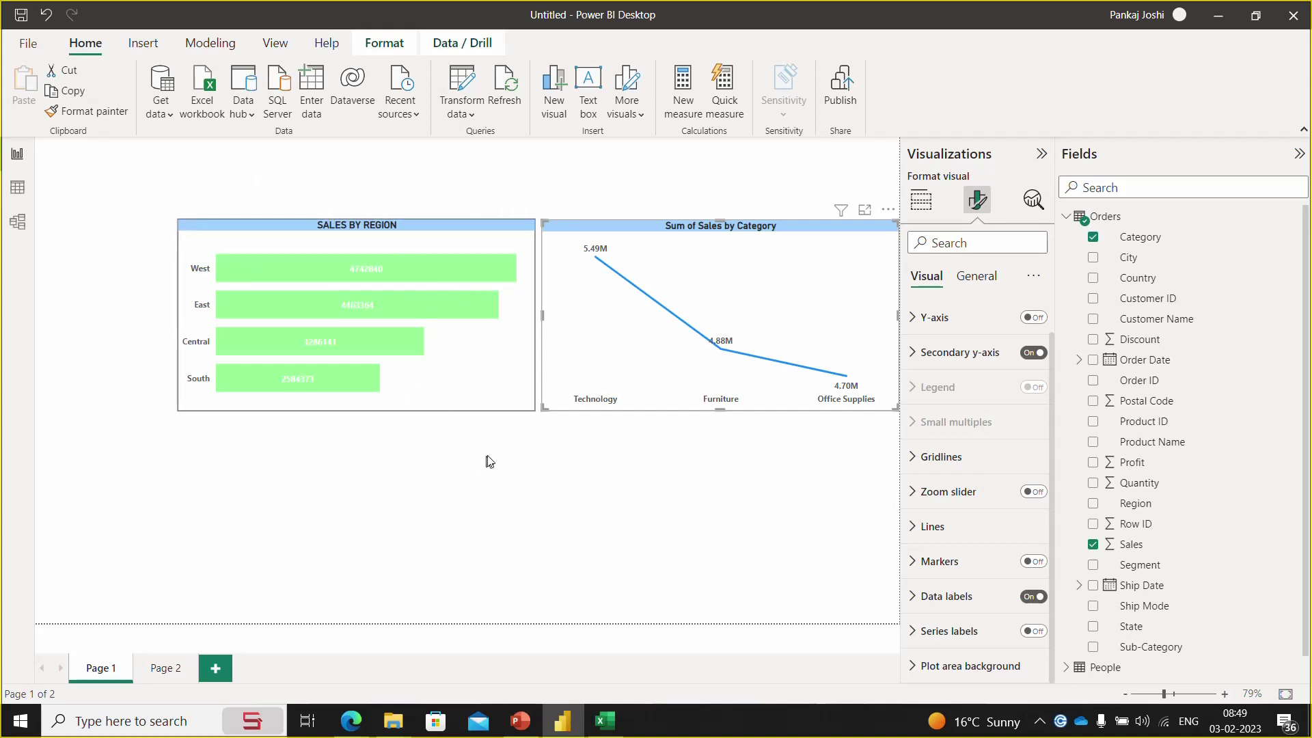
key("alt+Tab")
key("alt+Tab")
key("alt+Tab")
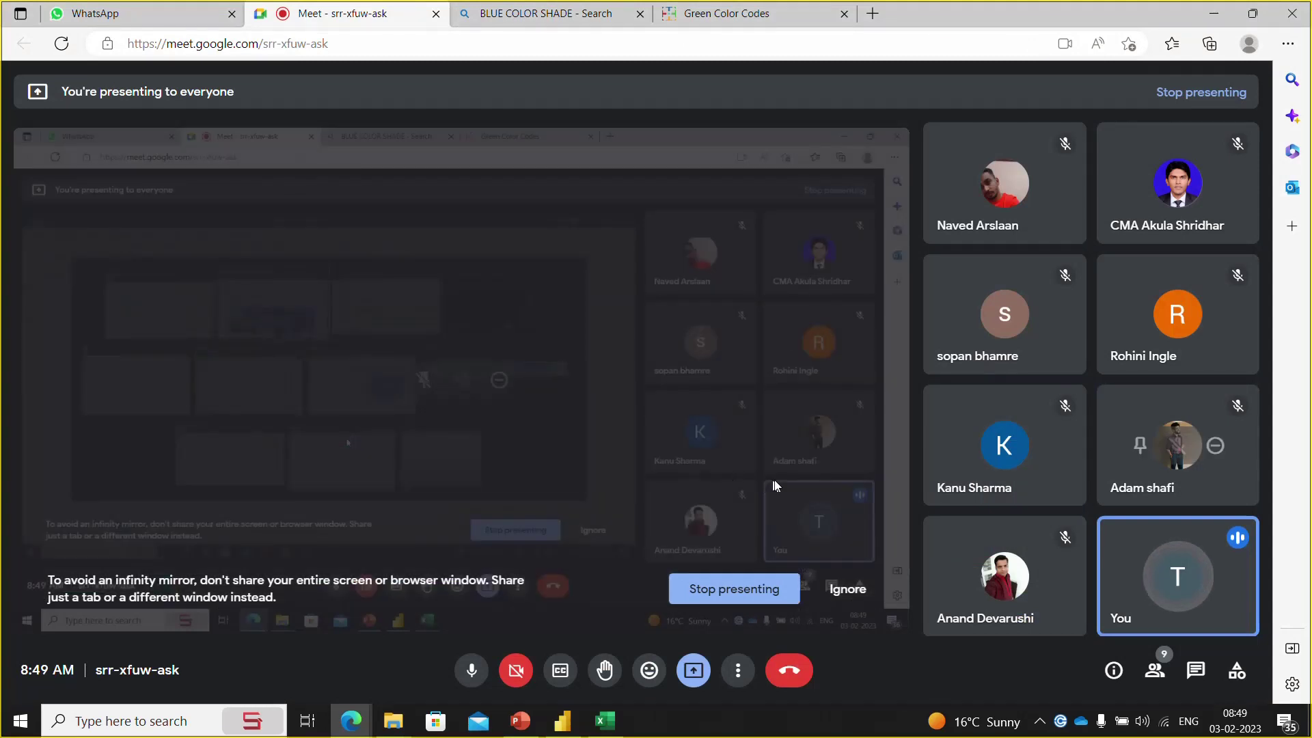
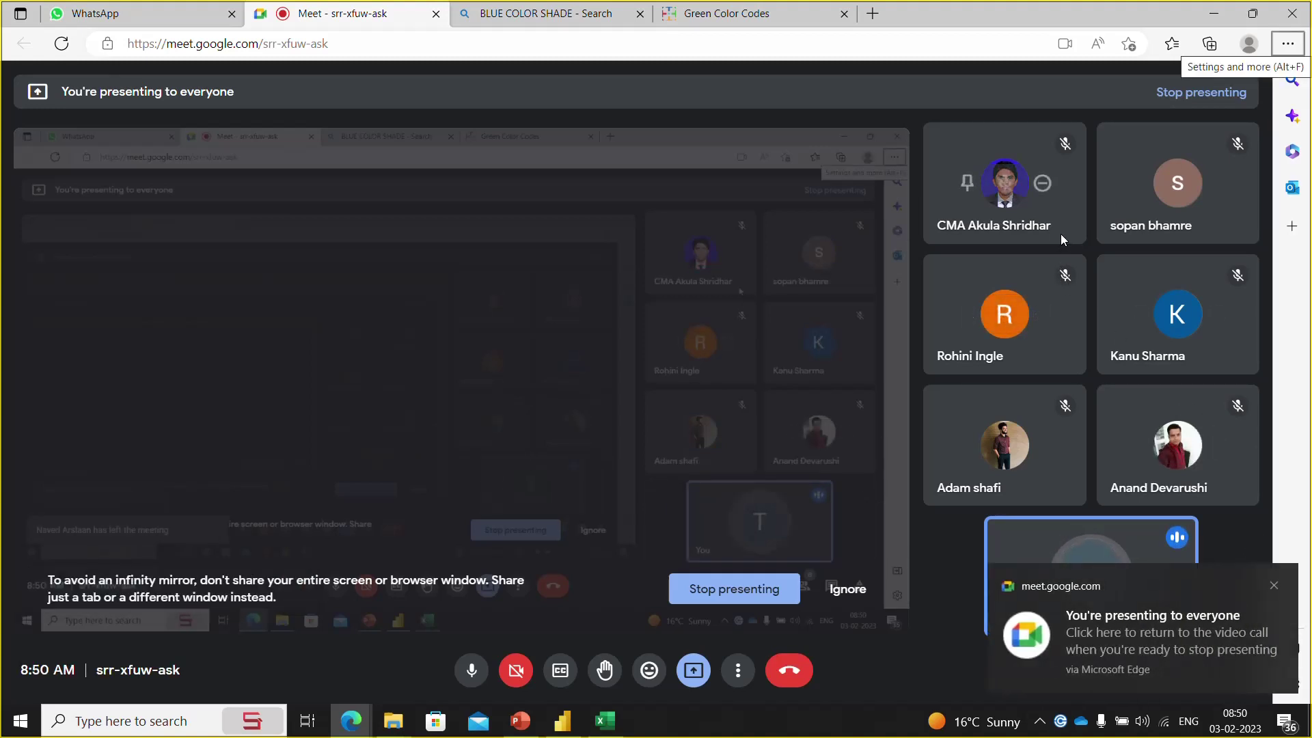
left_click(1275, 585)
key("alt+Tab")
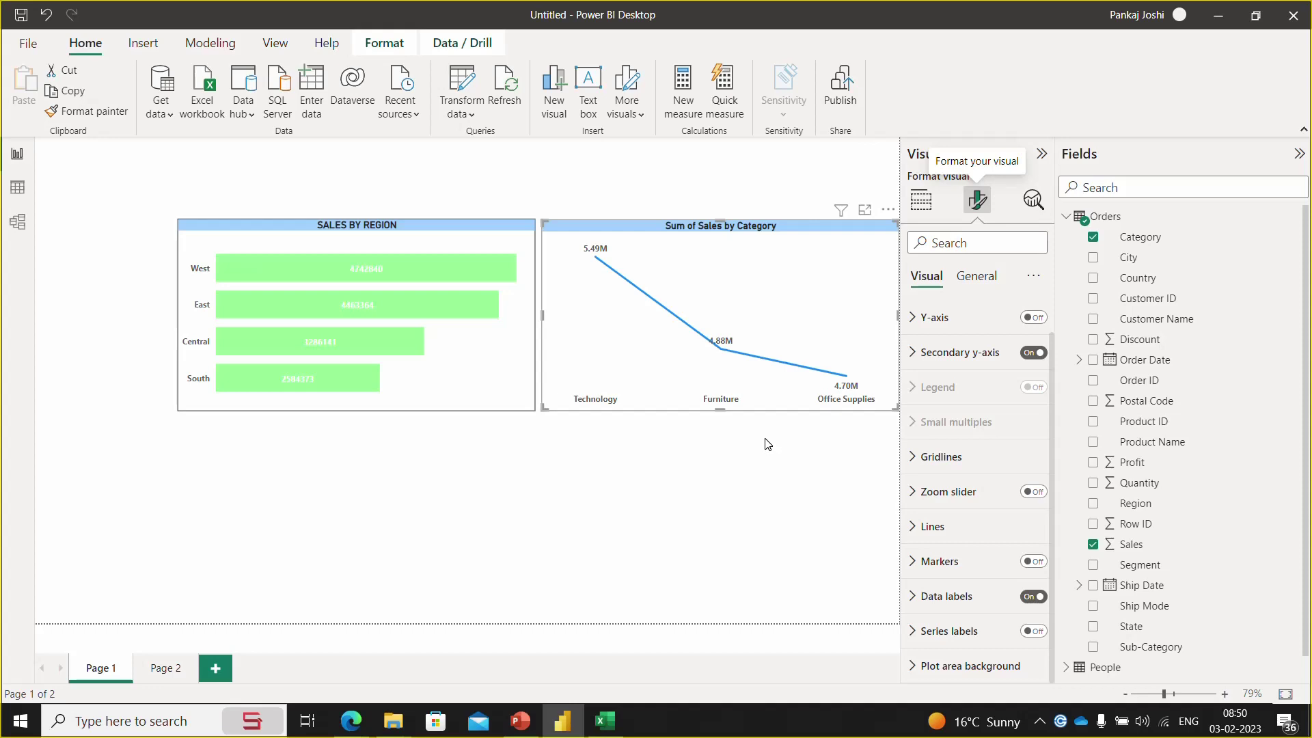
left_click(673, 492)
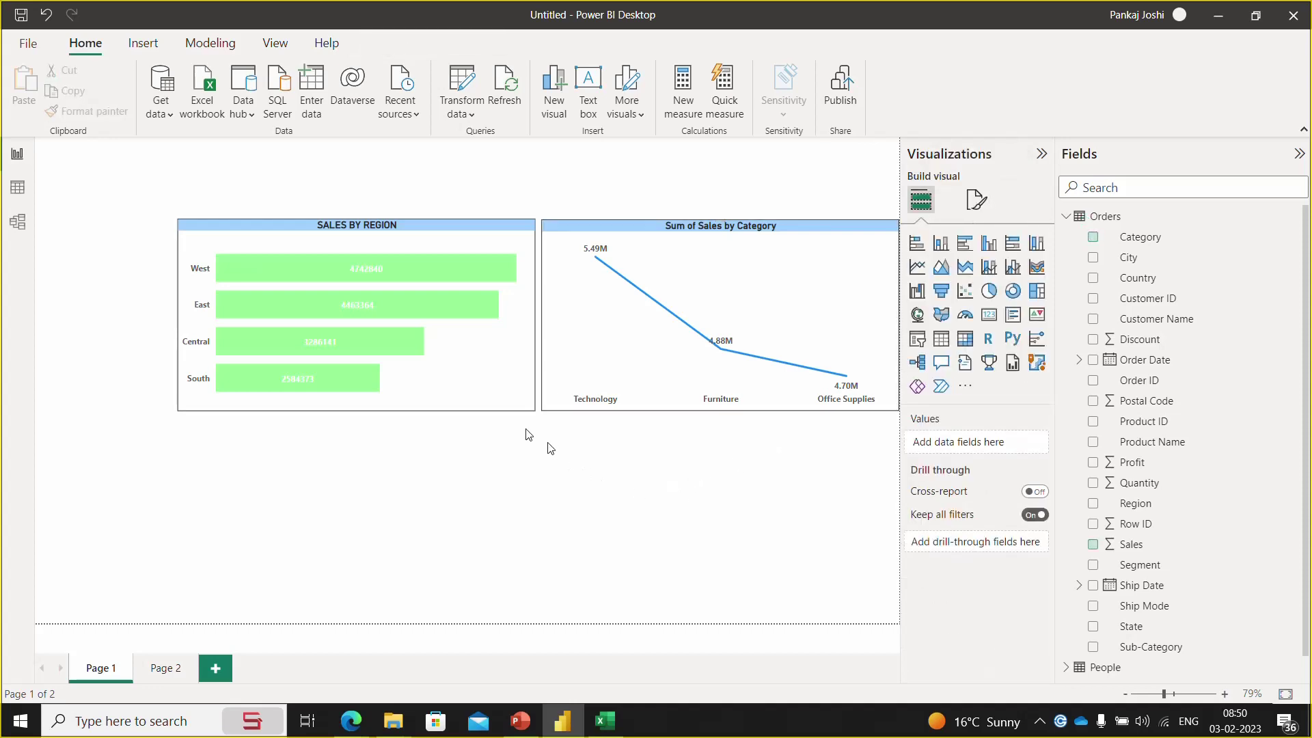
left_click(481, 407)
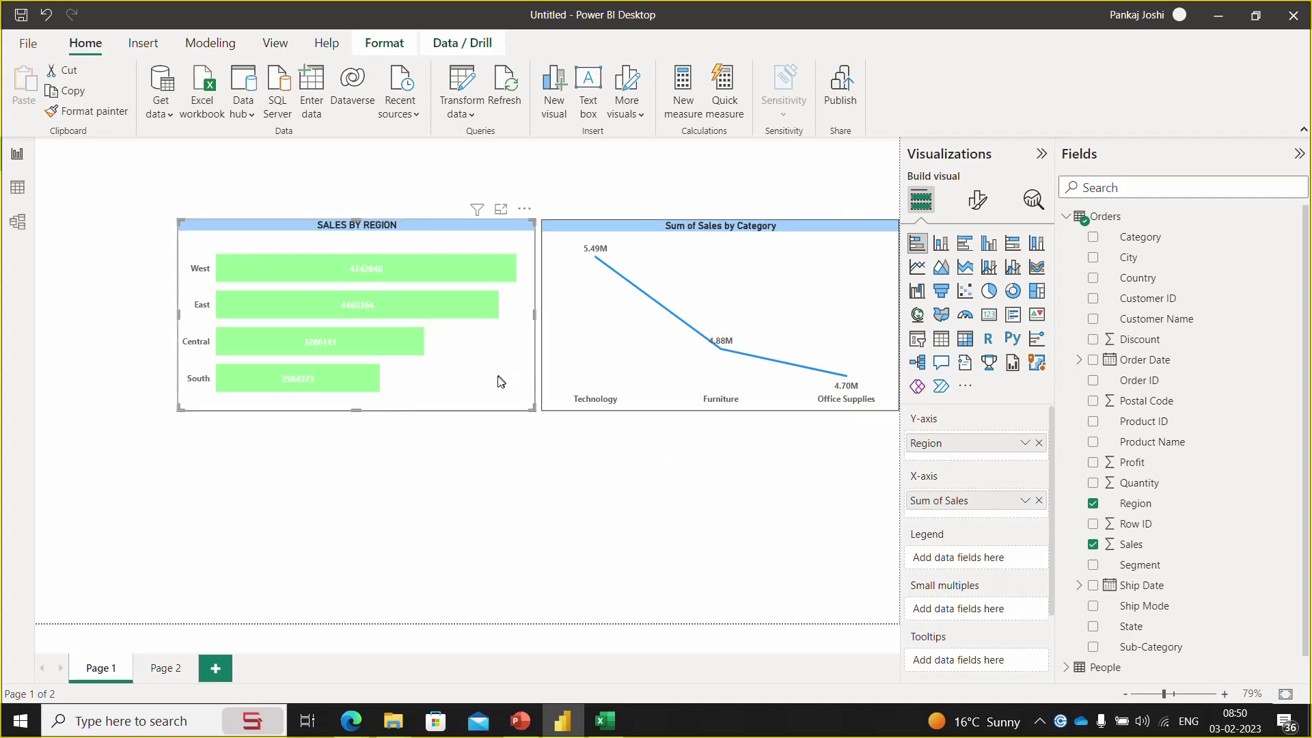
- Change the title of the Sum of Sales by Category line chart to SALES BY CATEGORY
left_click(769, 235)
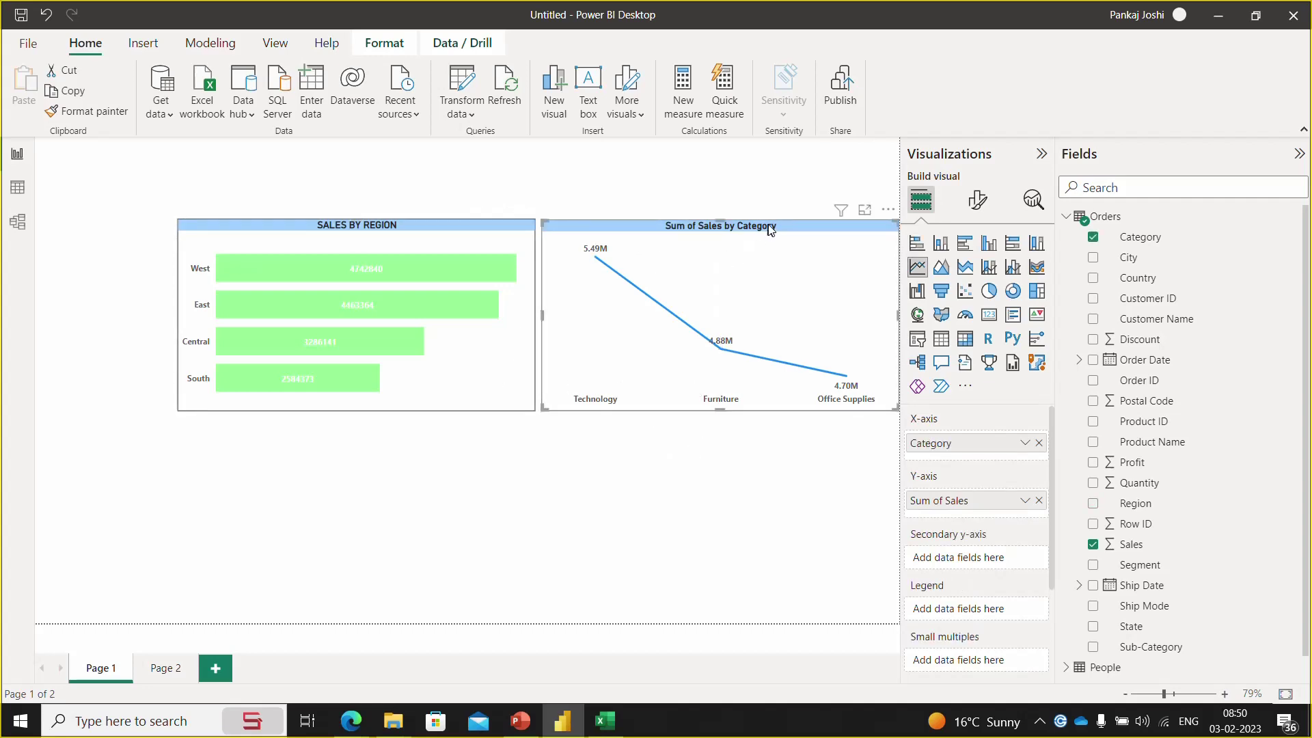
left_click(975, 213)
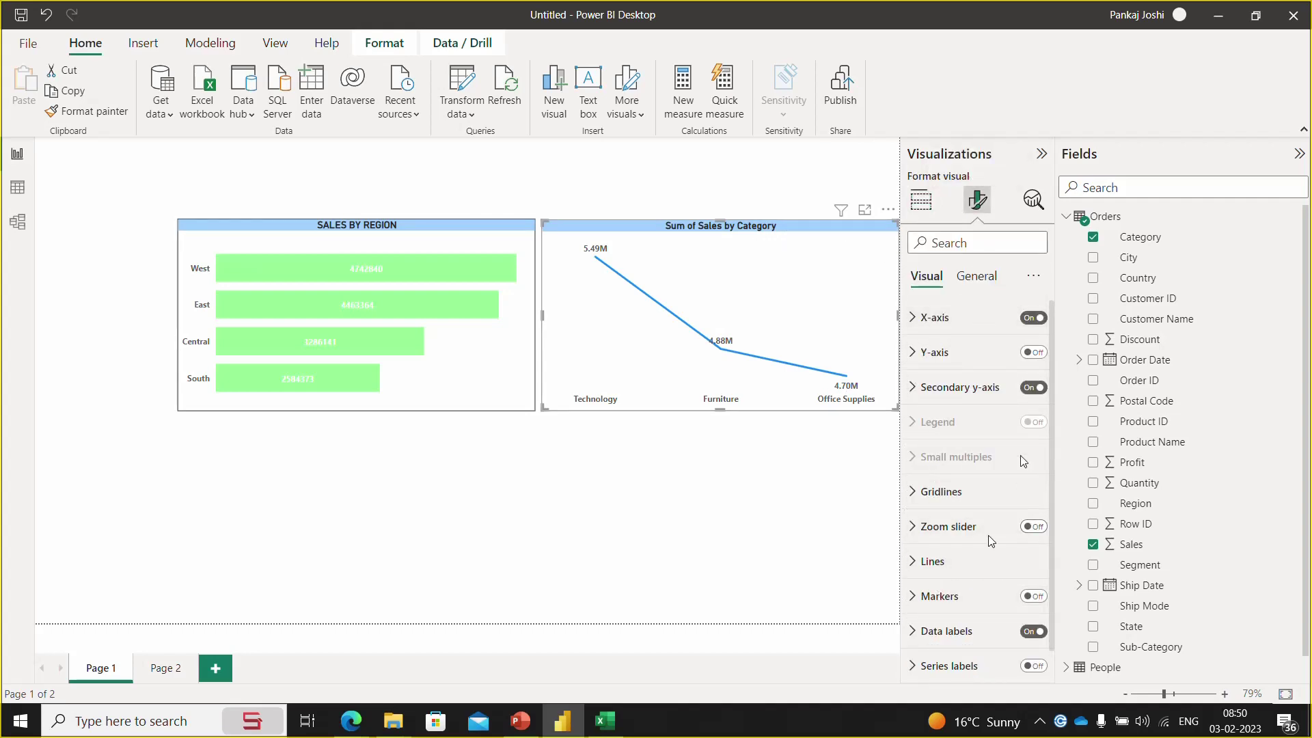
left_click(968, 278)
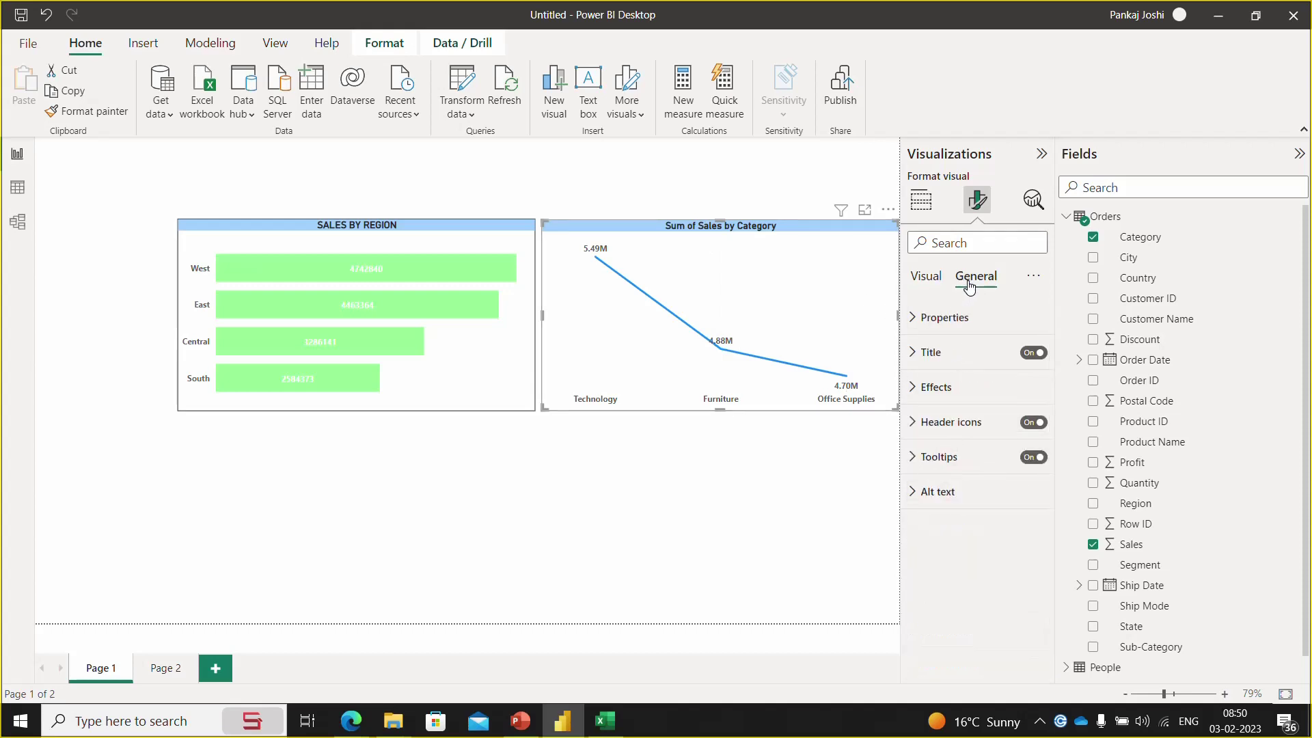
left_click(919, 353)
double_click(966, 403)
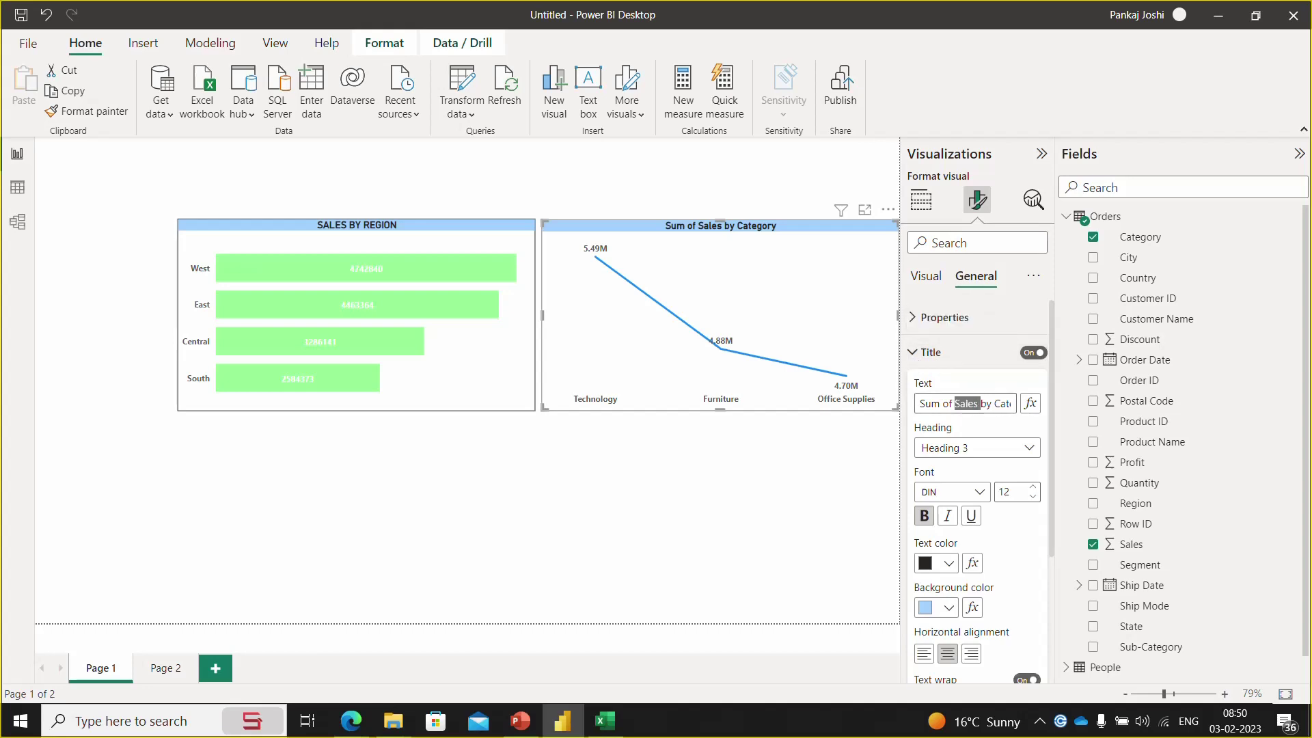
key("ctrl+a")
type("SALES BY CATEGORY")
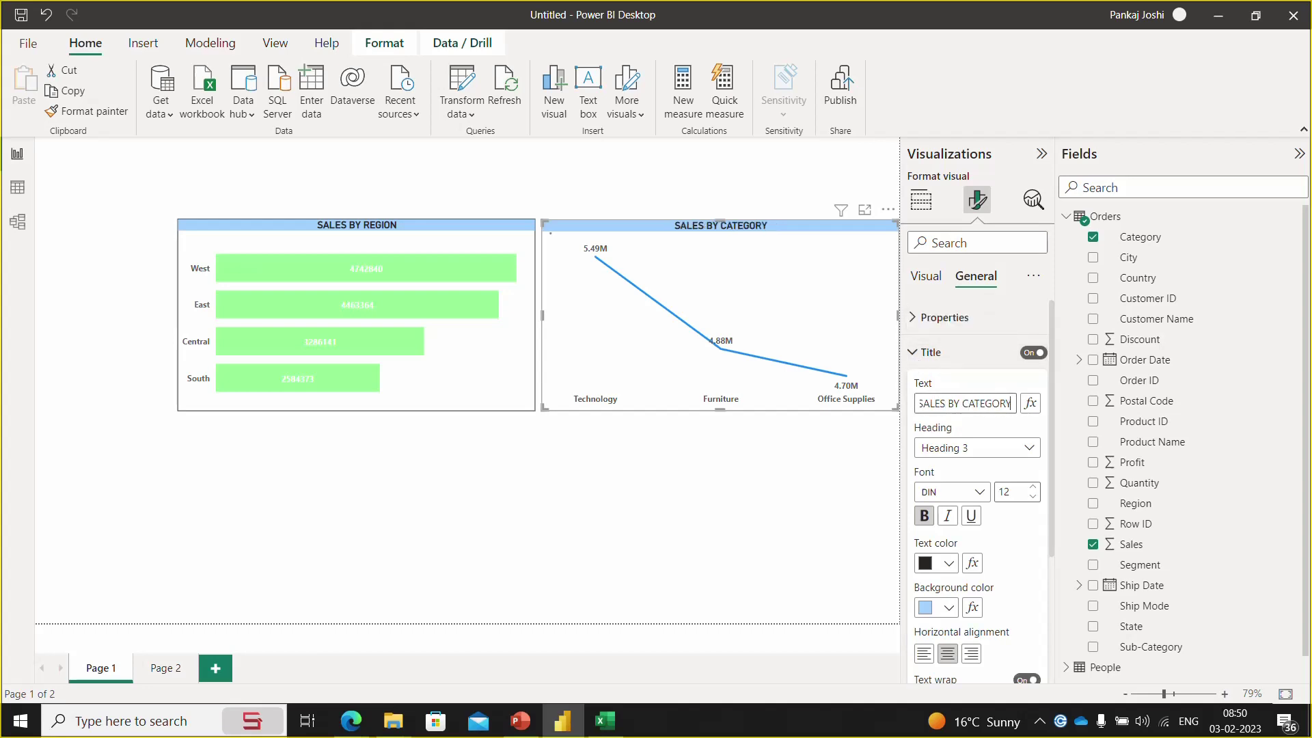
left_click(732, 478)
- Set the SALES BY CATEGORY chart's background colour to the lightest grey theme shade
left_click(811, 235)
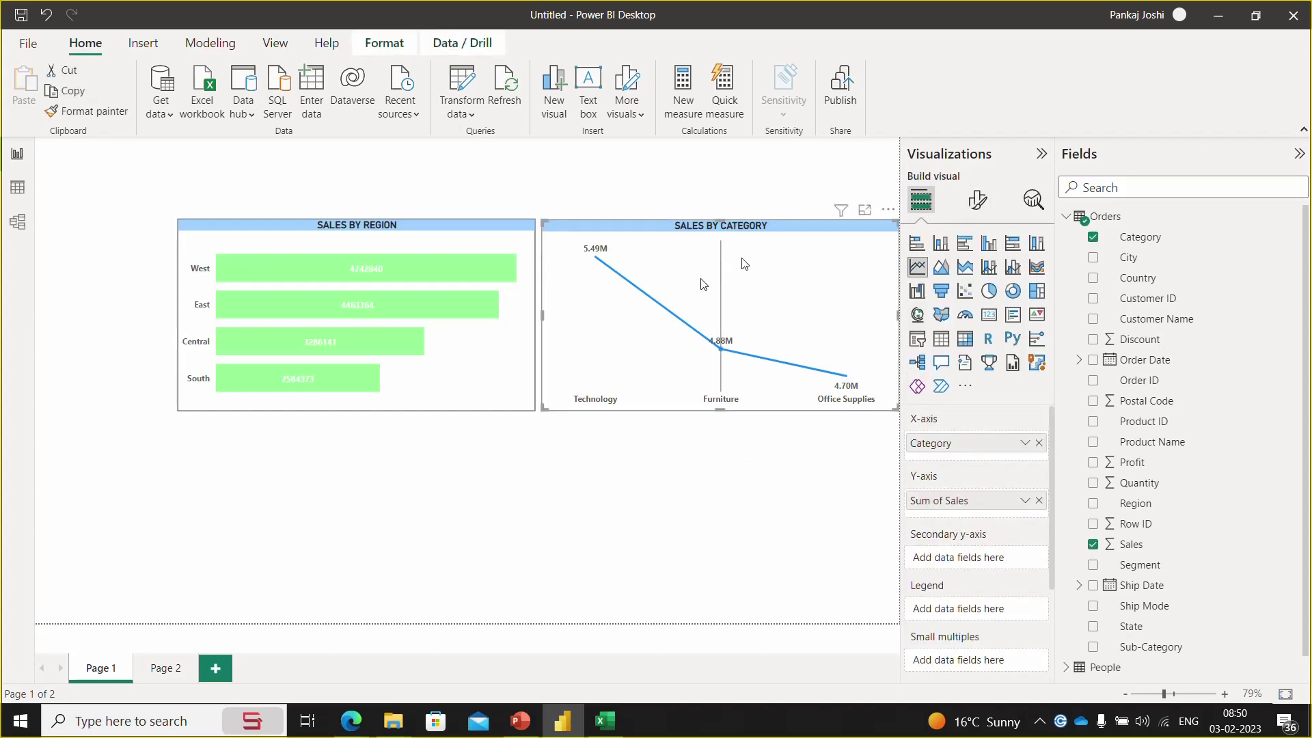
left_click(978, 200)
left_click(977, 277)
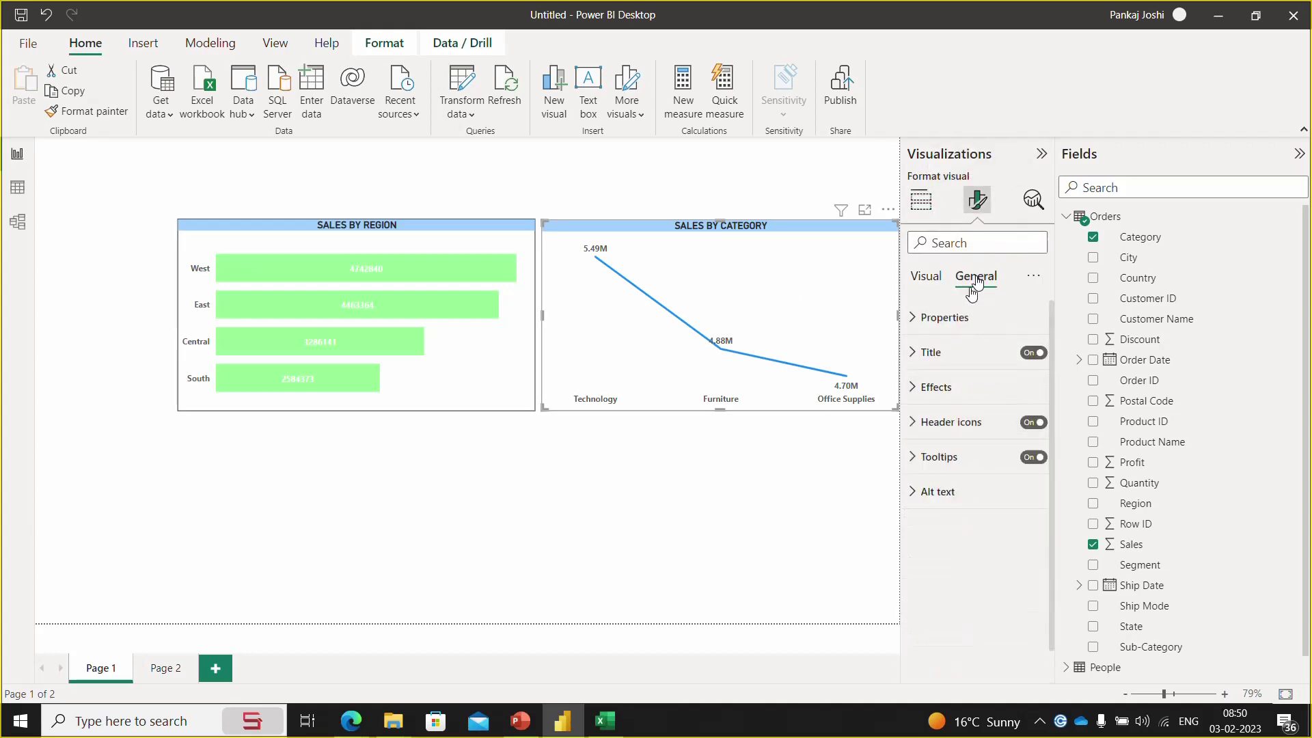
left_click(919, 387)
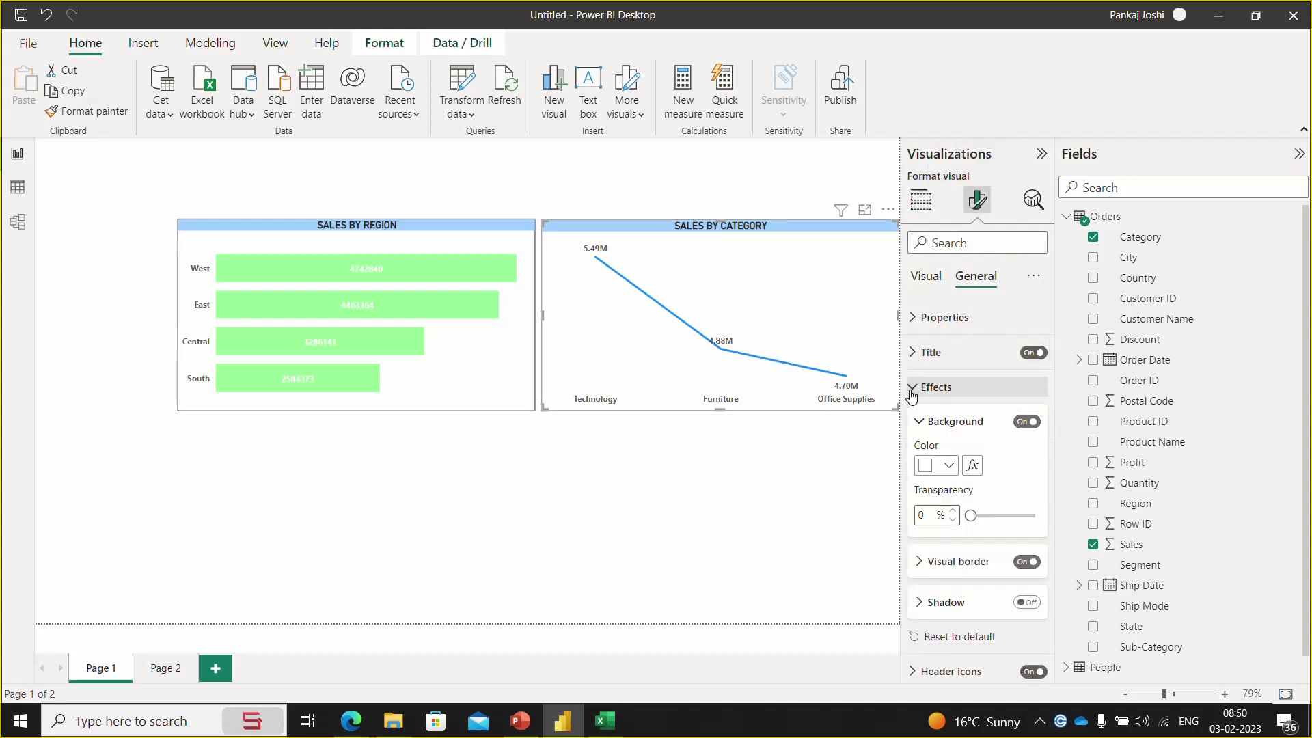
left_click(949, 468)
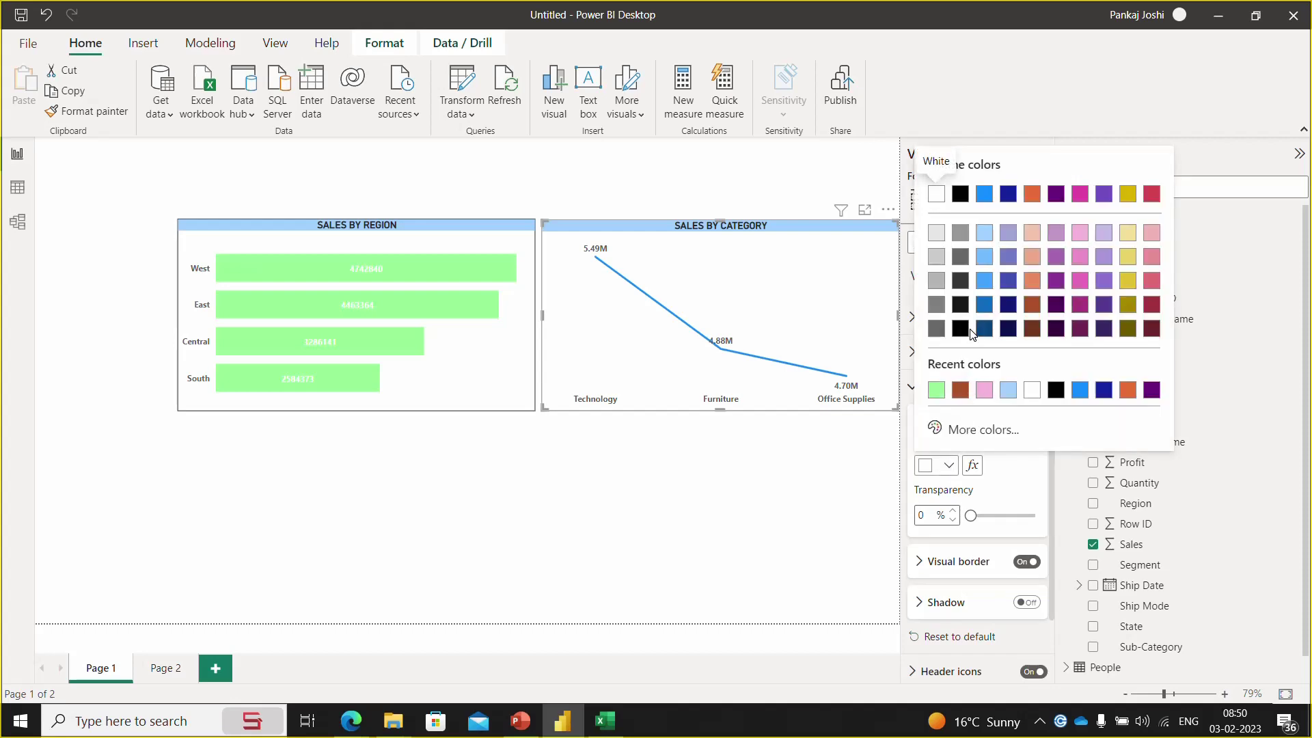
left_click(936, 233)
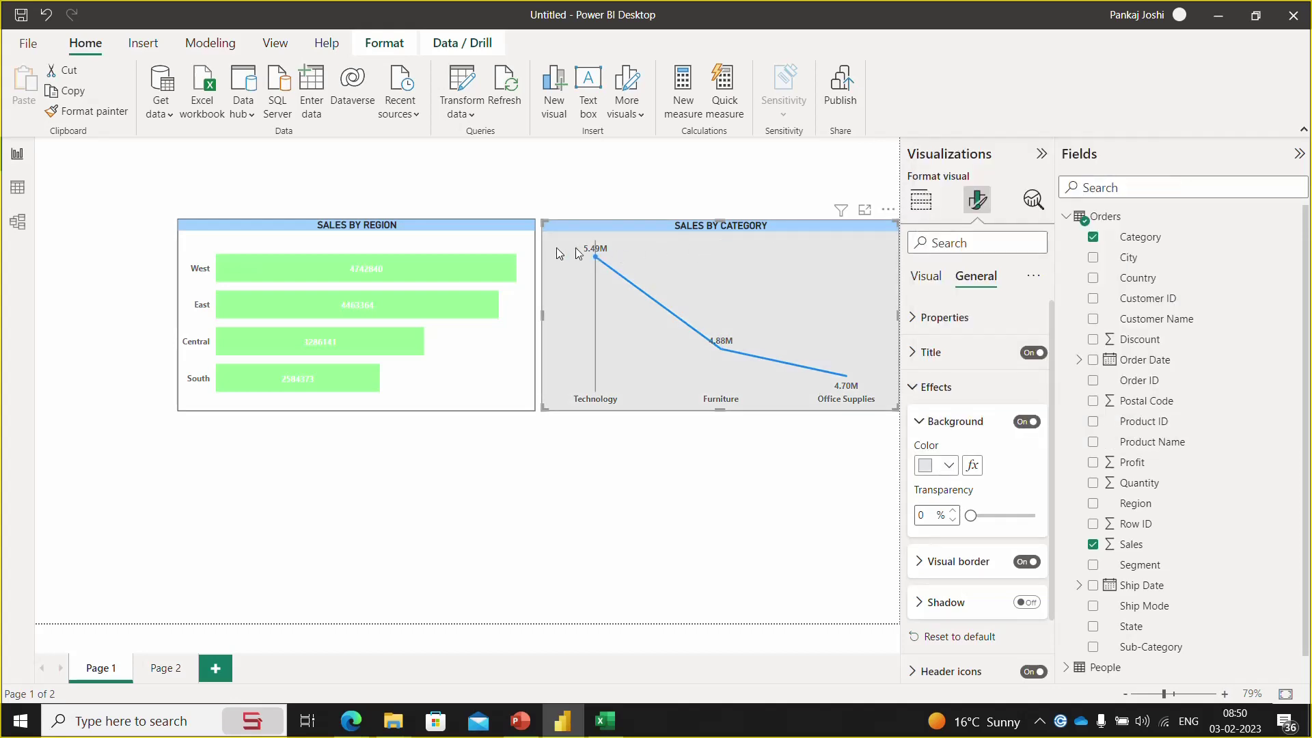
- Try light blue #a0d1ff as the SALES BY REGION chart's background and settle on the lightest orange theme shade
left_click(512, 227)
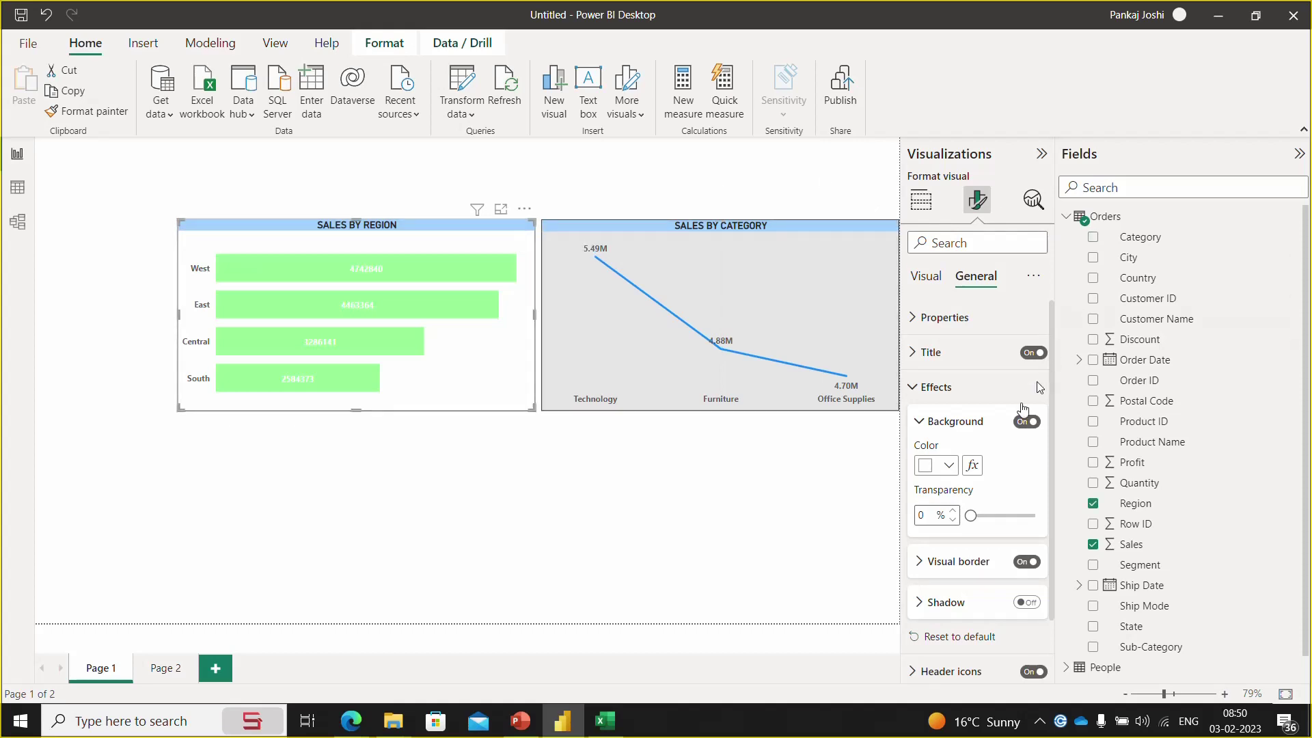
left_click(949, 466)
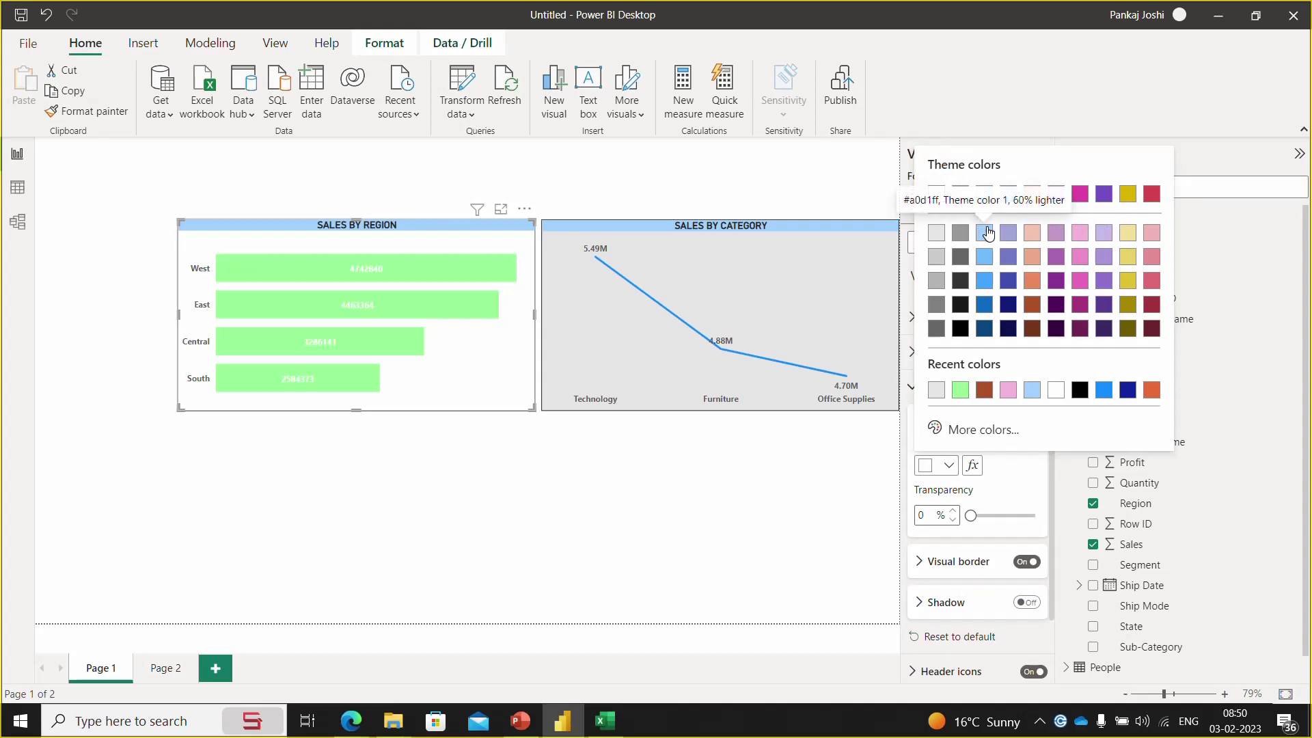
left_click(988, 234)
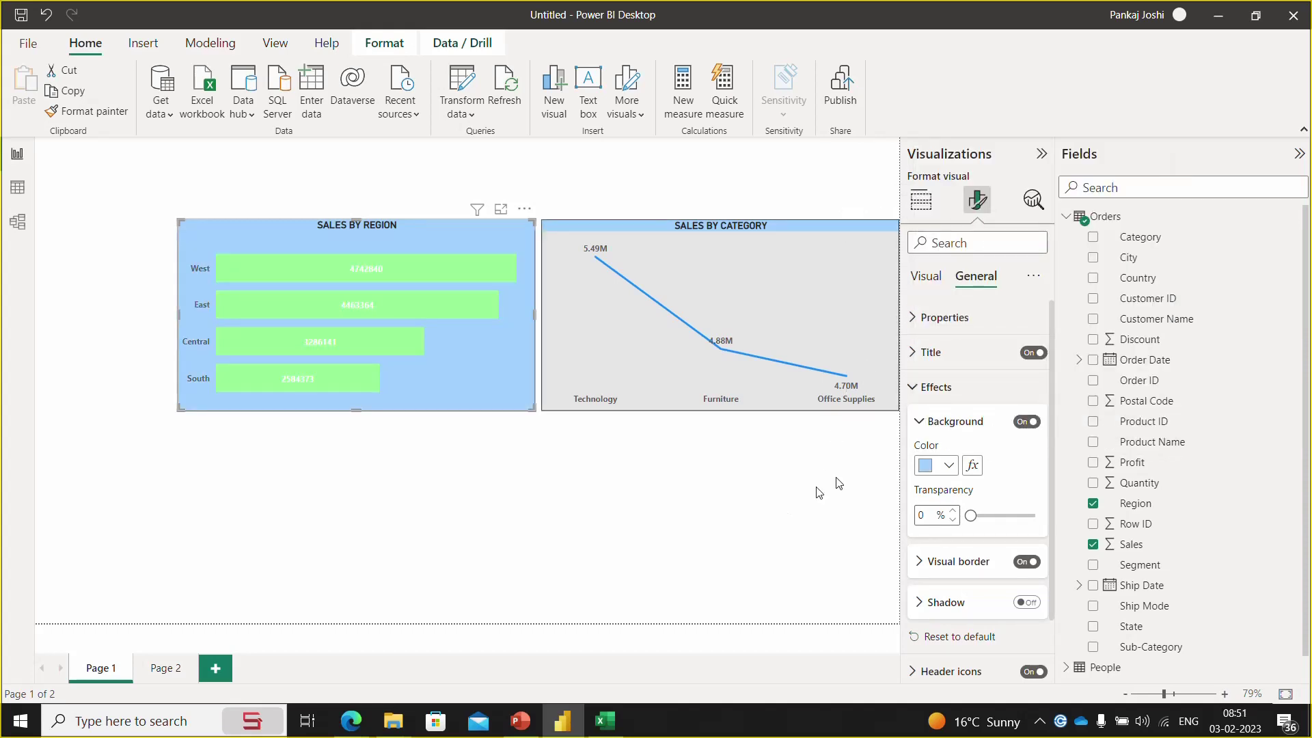
left_click(948, 466)
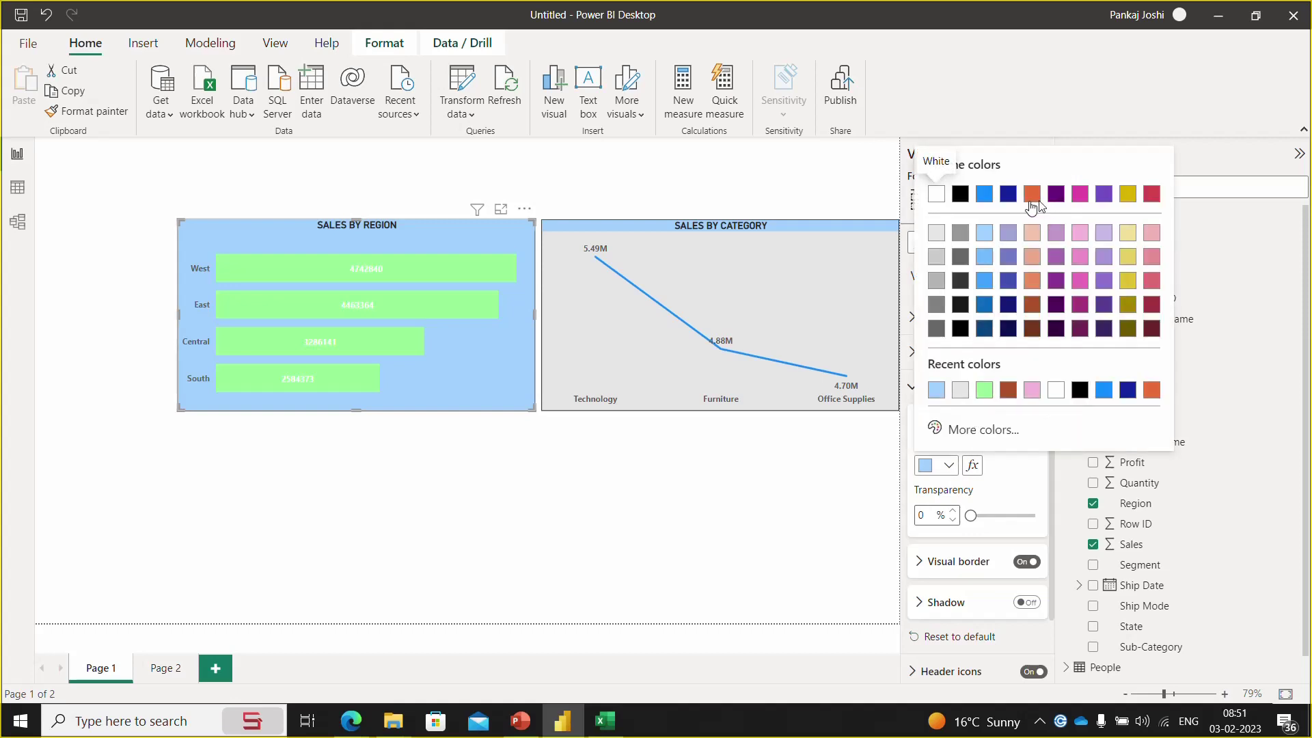
left_click(1030, 235)
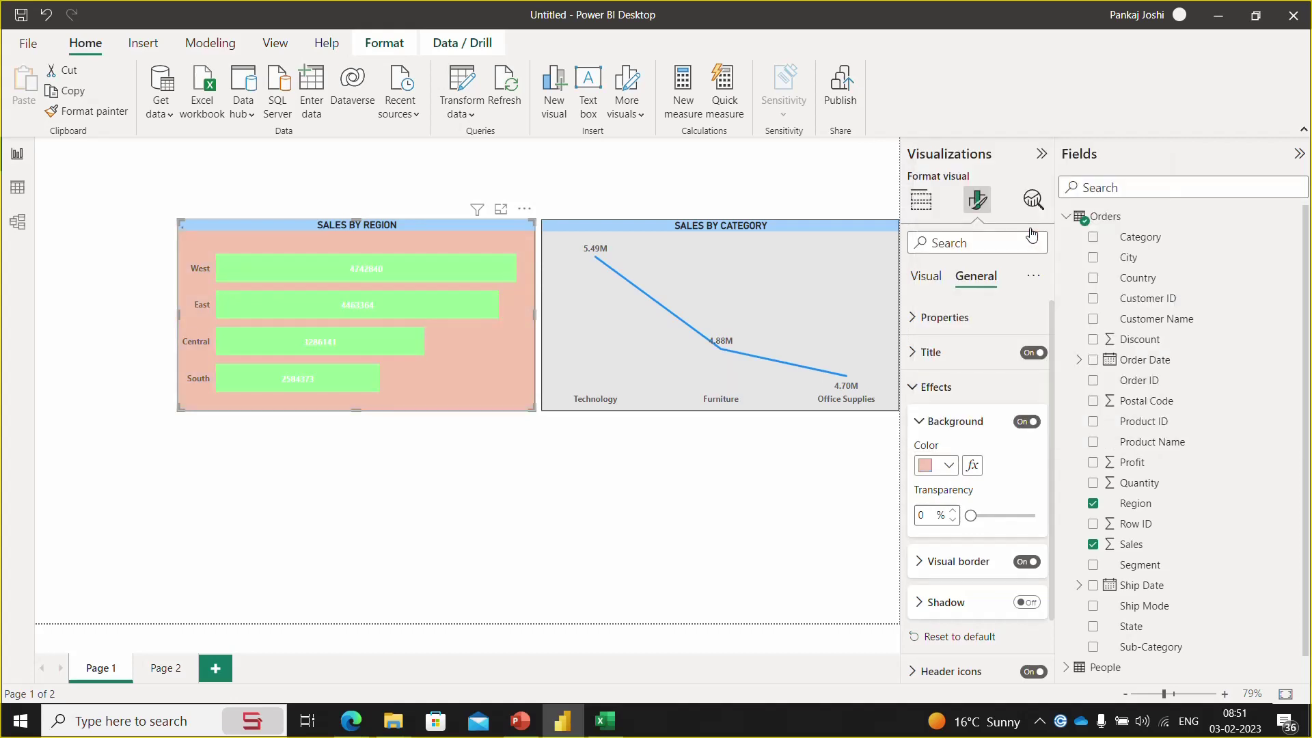
left_click(820, 545)
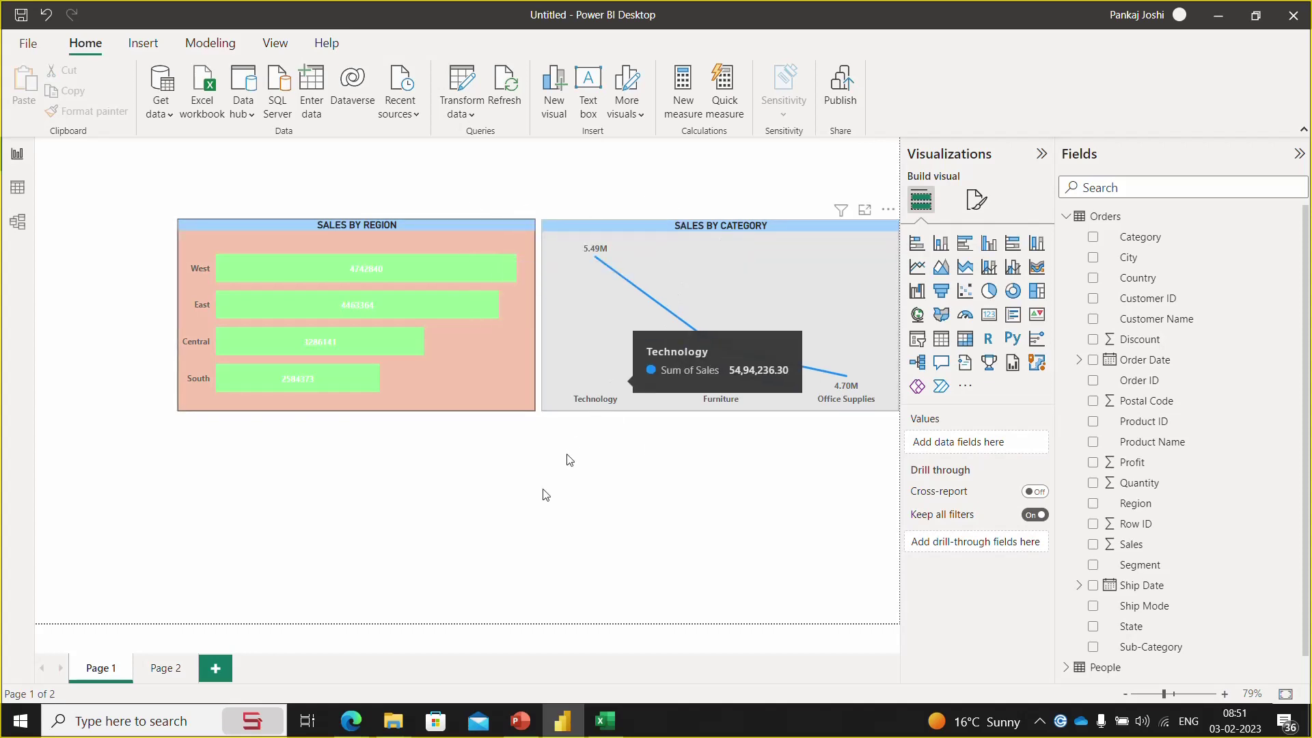
- Cross-filter the SALES BY CATEGORY chart by the West region and by the East region to compare category sales
left_click(407, 276)
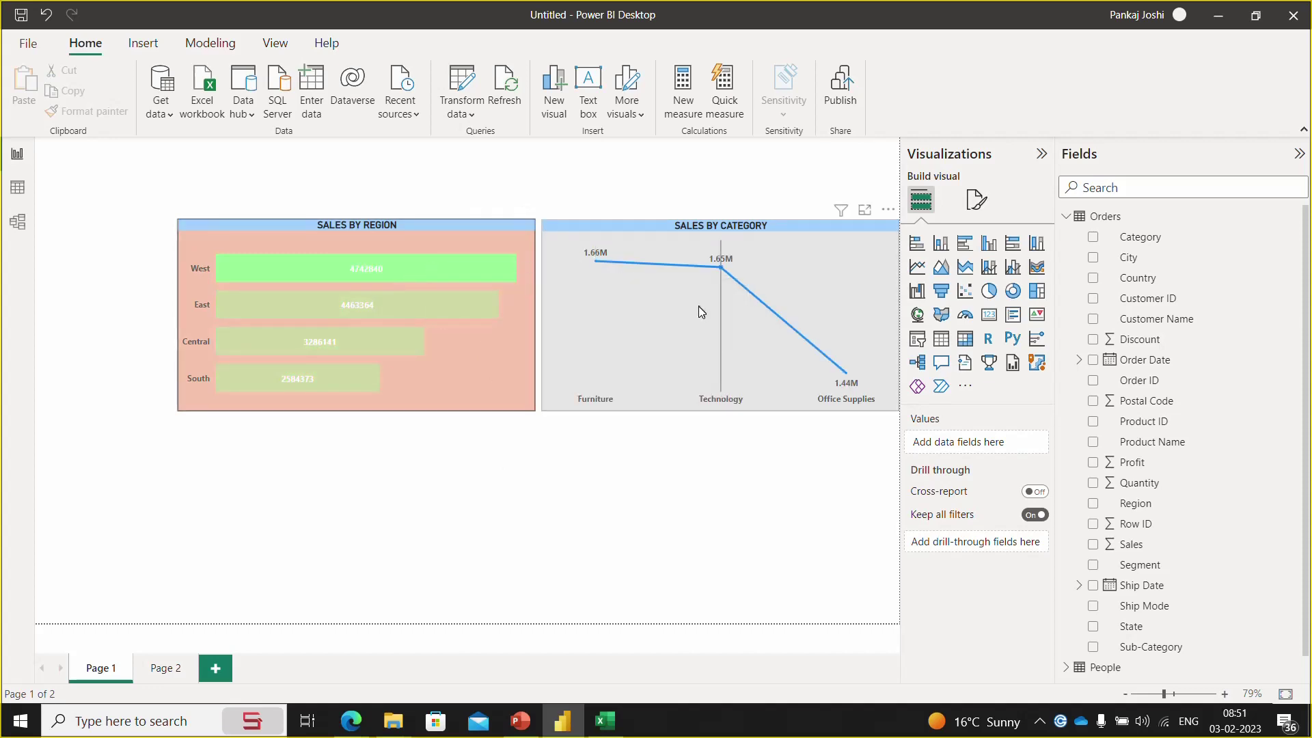
left_click(380, 310)
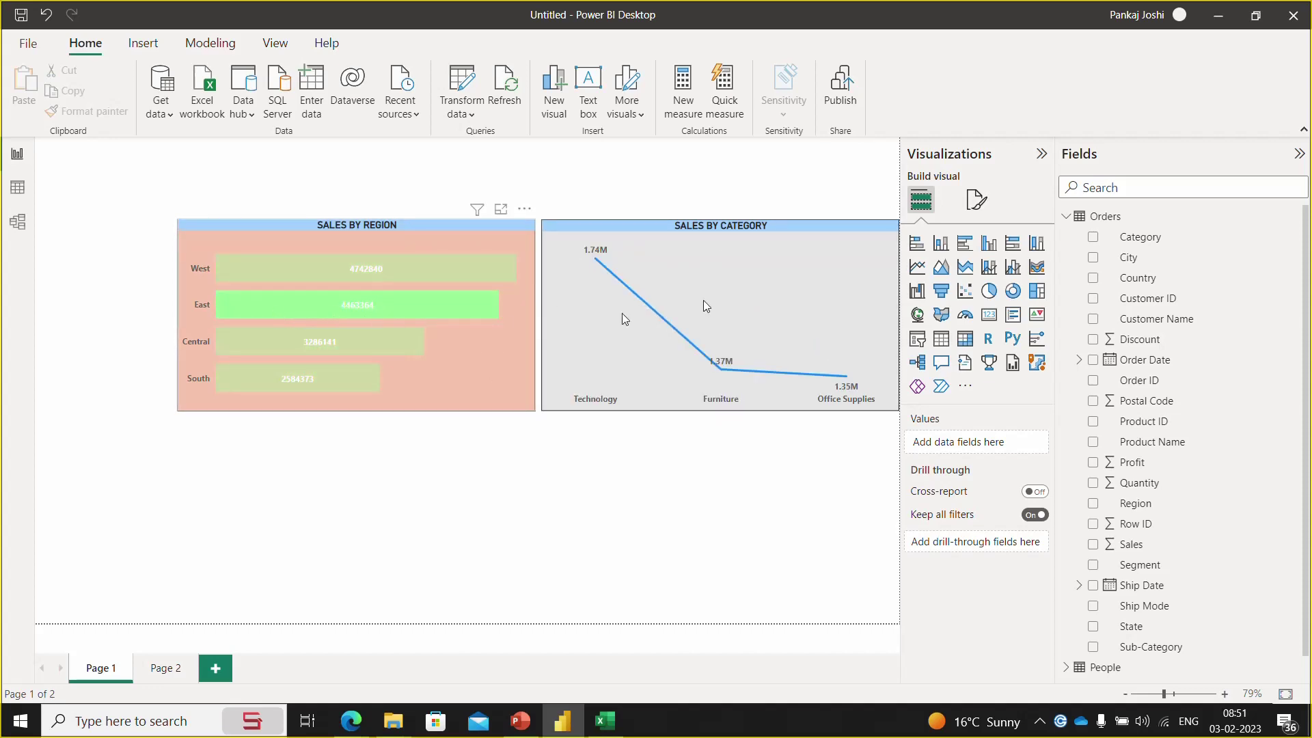
- Cross-filter the category chart by the Central region, and clear the selection to restore all regions
left_click(387, 341)
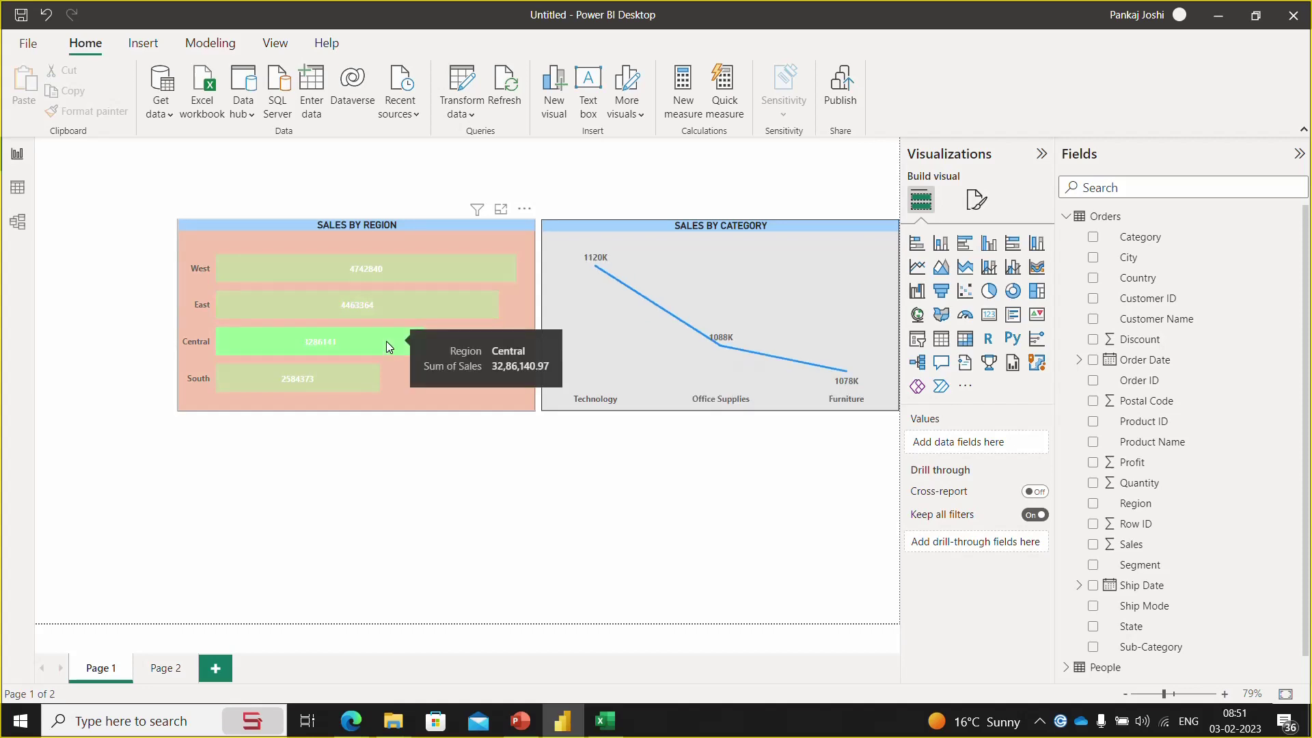
left_click(283, 345)
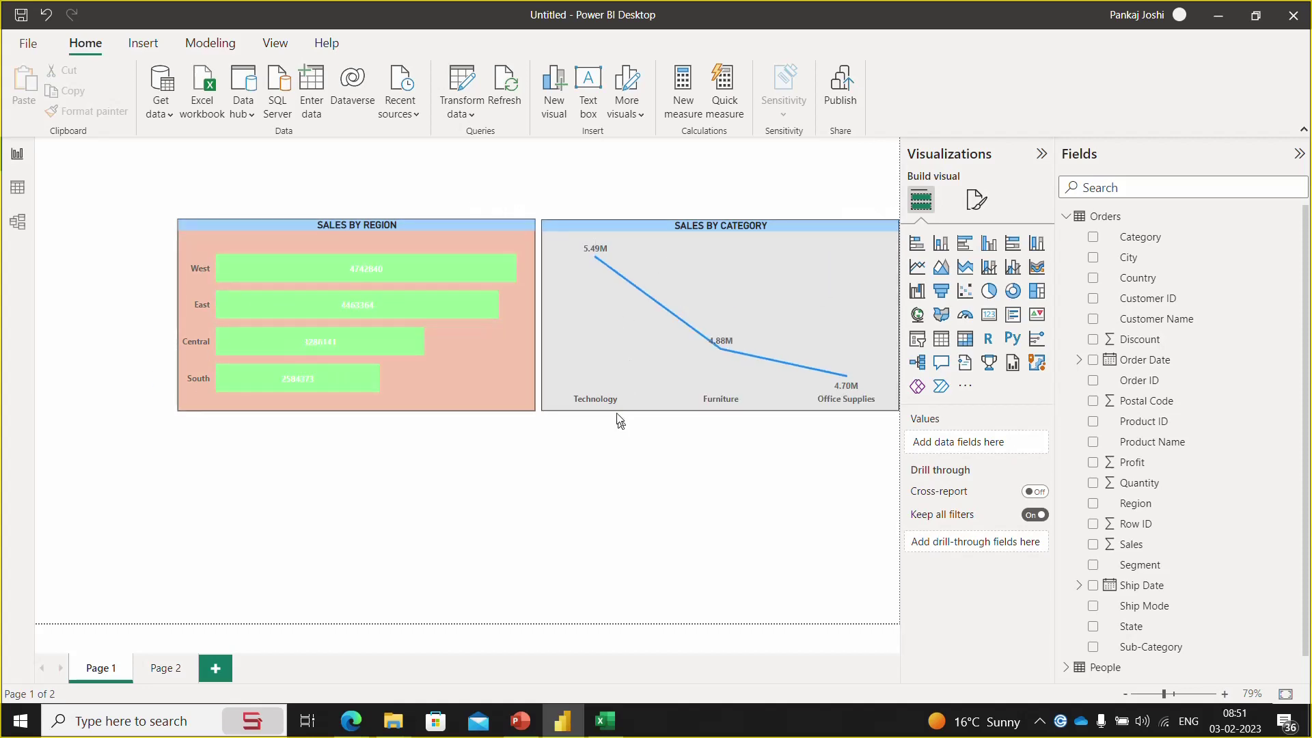
left_click(554, 487)
- Duplicate the Sales by Region bar chart and place the copy directly beneath the original
left_click(482, 231)
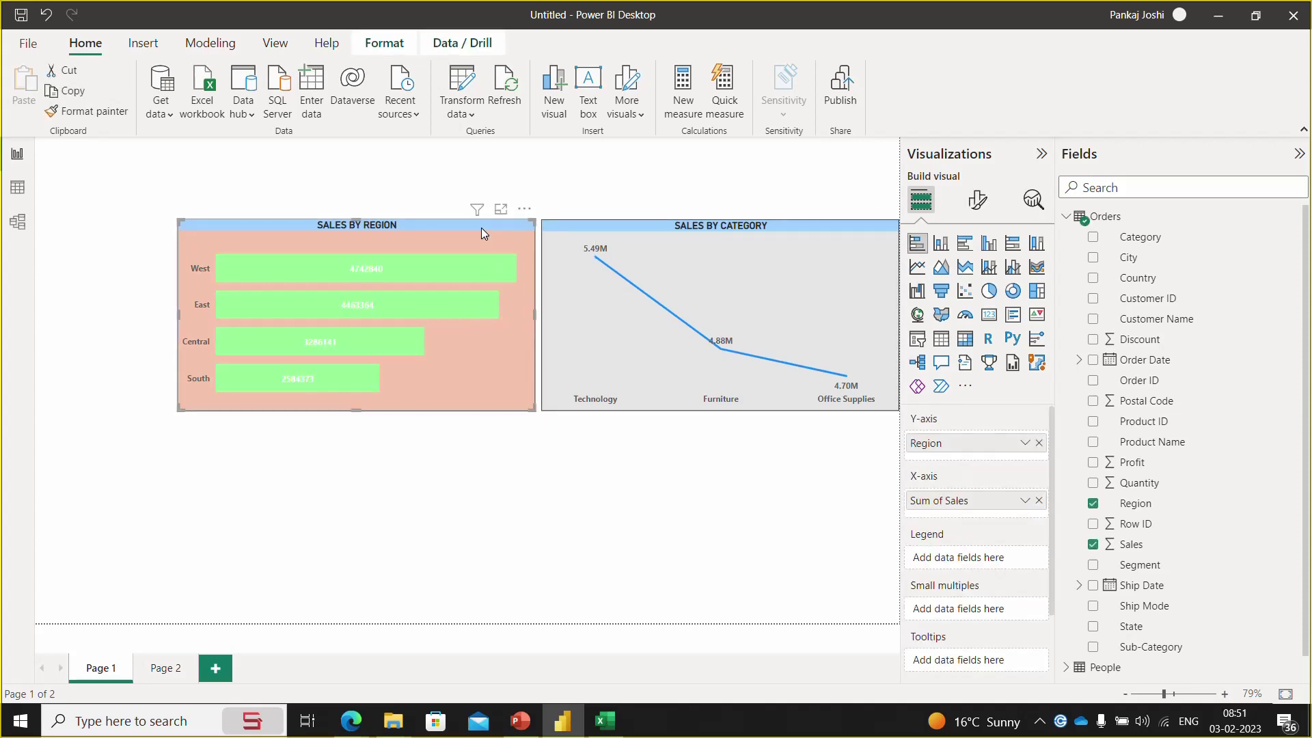
key("ctrl+c")
key("ctrl+v")
left_click_drag(482, 232, 470, 430)
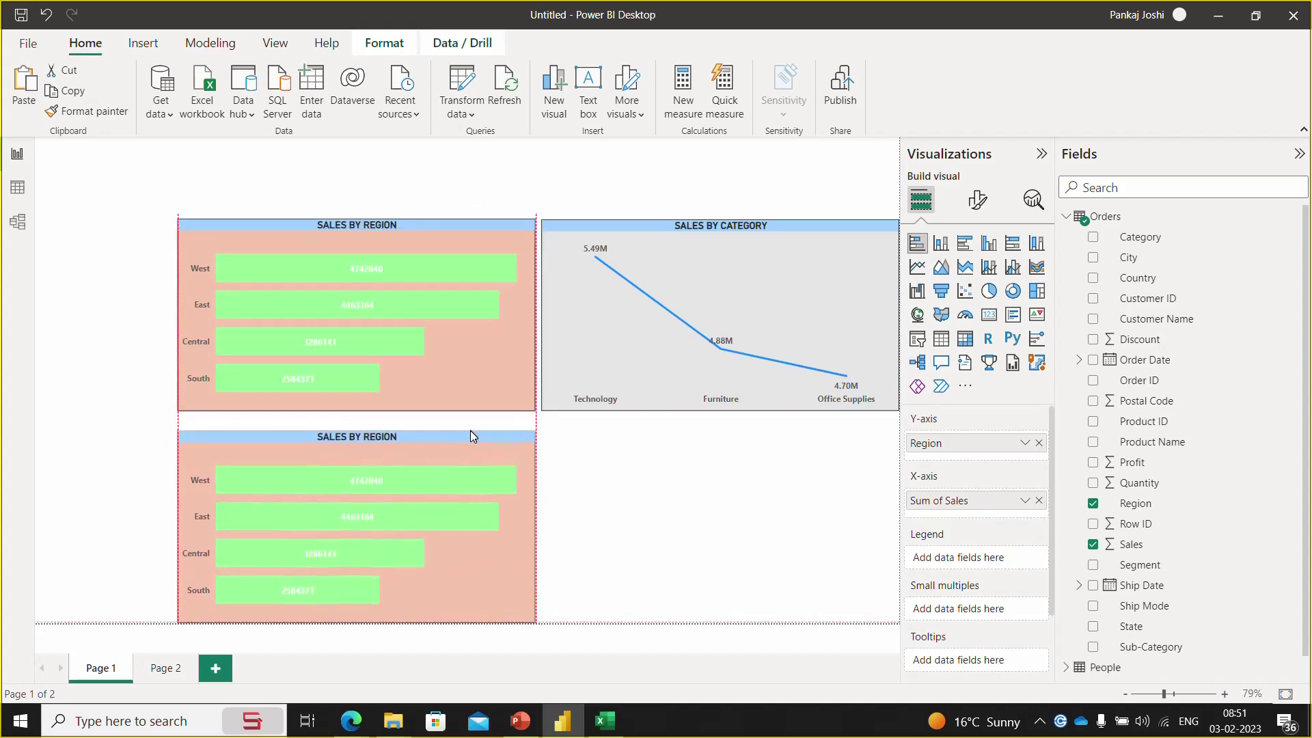
- Move the upper Sales by Region chart and the Sales by Category chart slightly down, keeping their top edges aligned
left_click_drag(455, 216, 455, 233)
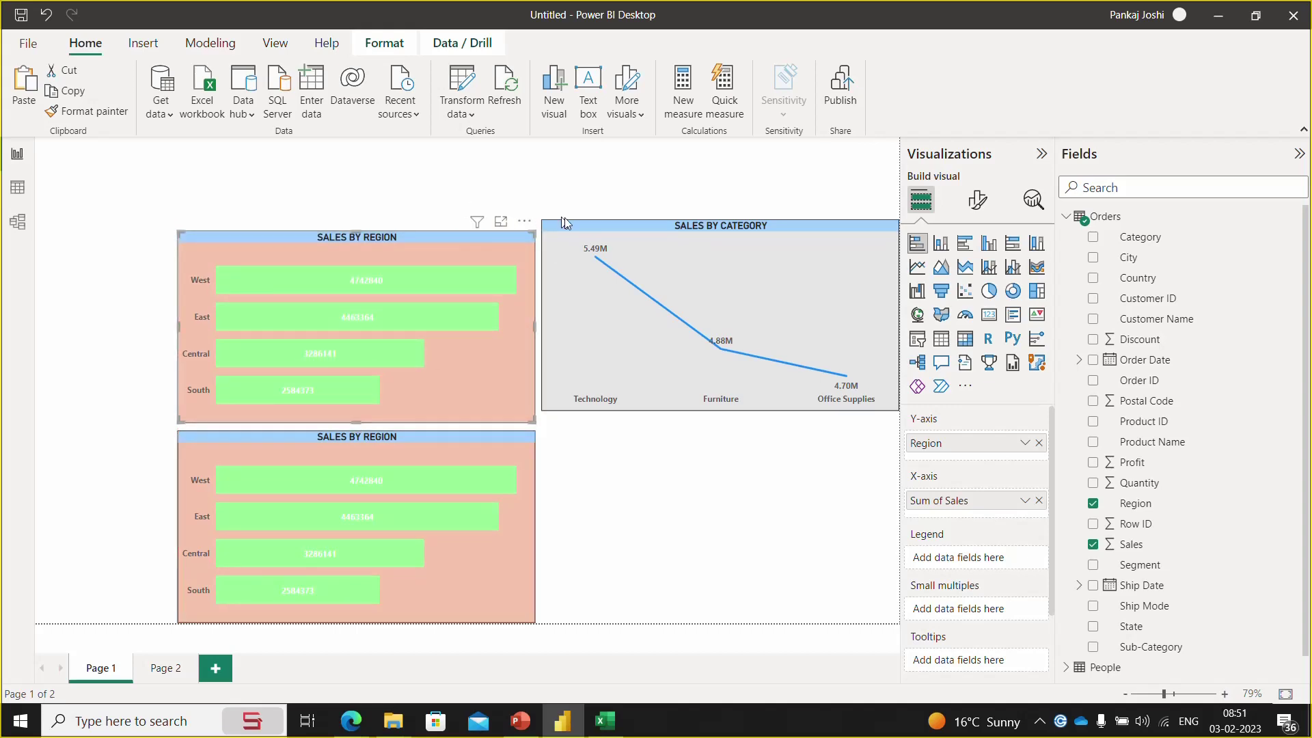
left_click_drag(574, 223, 580, 234)
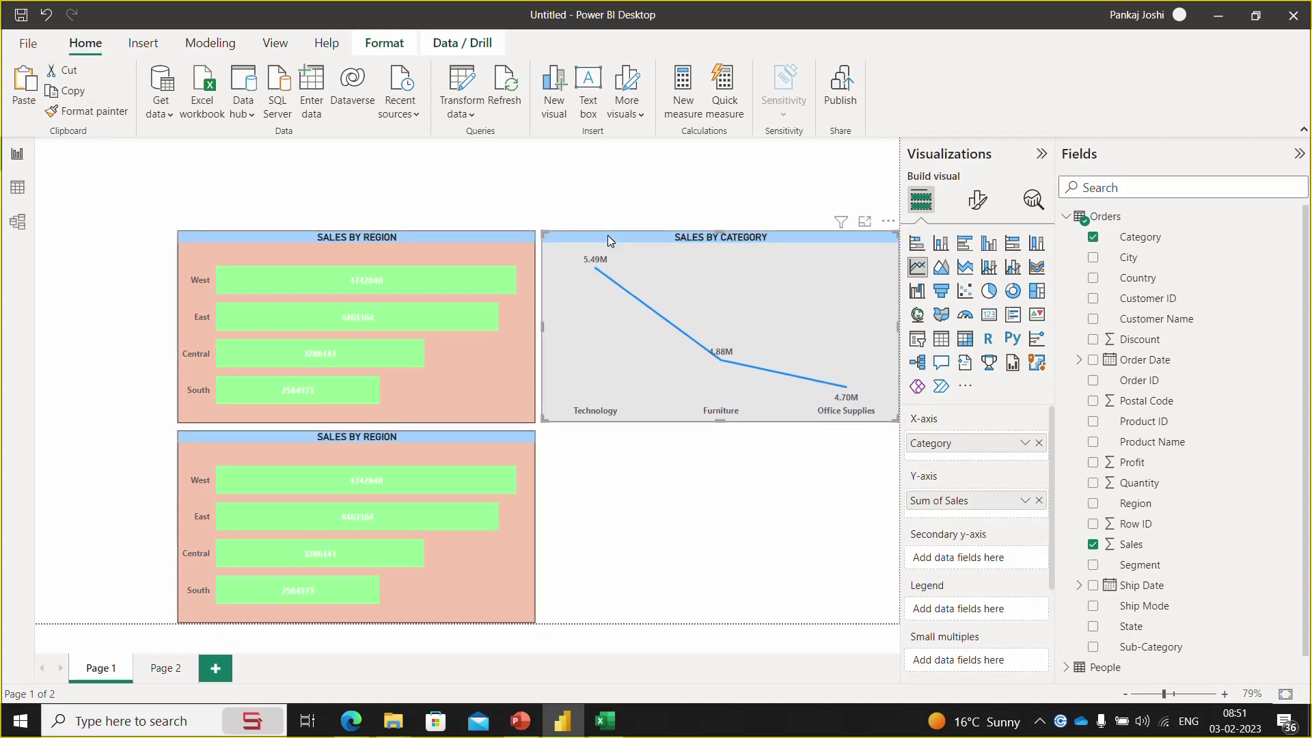
- Nudge the Sales by Category chart left against the region chart, and move it back to its previous spot
key("Left")
key("Left")
key("Left")
key("Left")
key("Left")
key("Left")
key("Left")
key("Left")
key("Left")
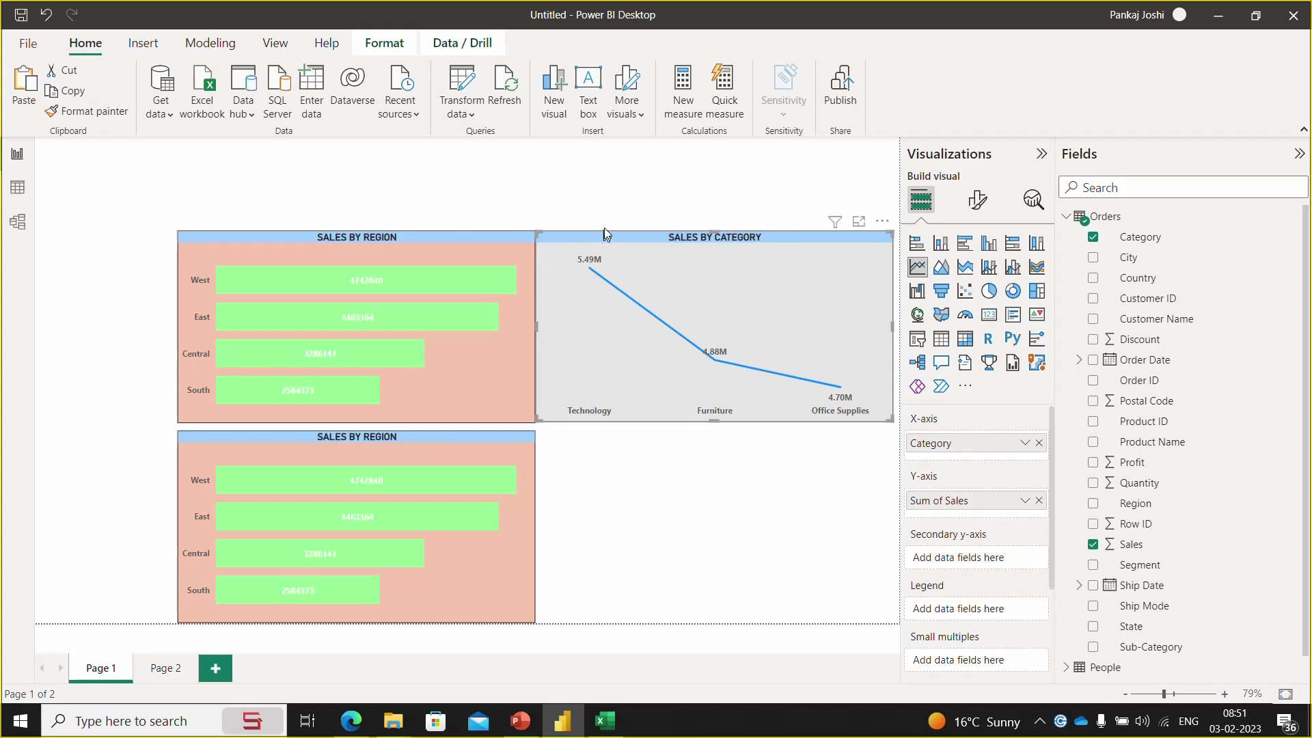
left_click_drag(620, 233, 667, 239)
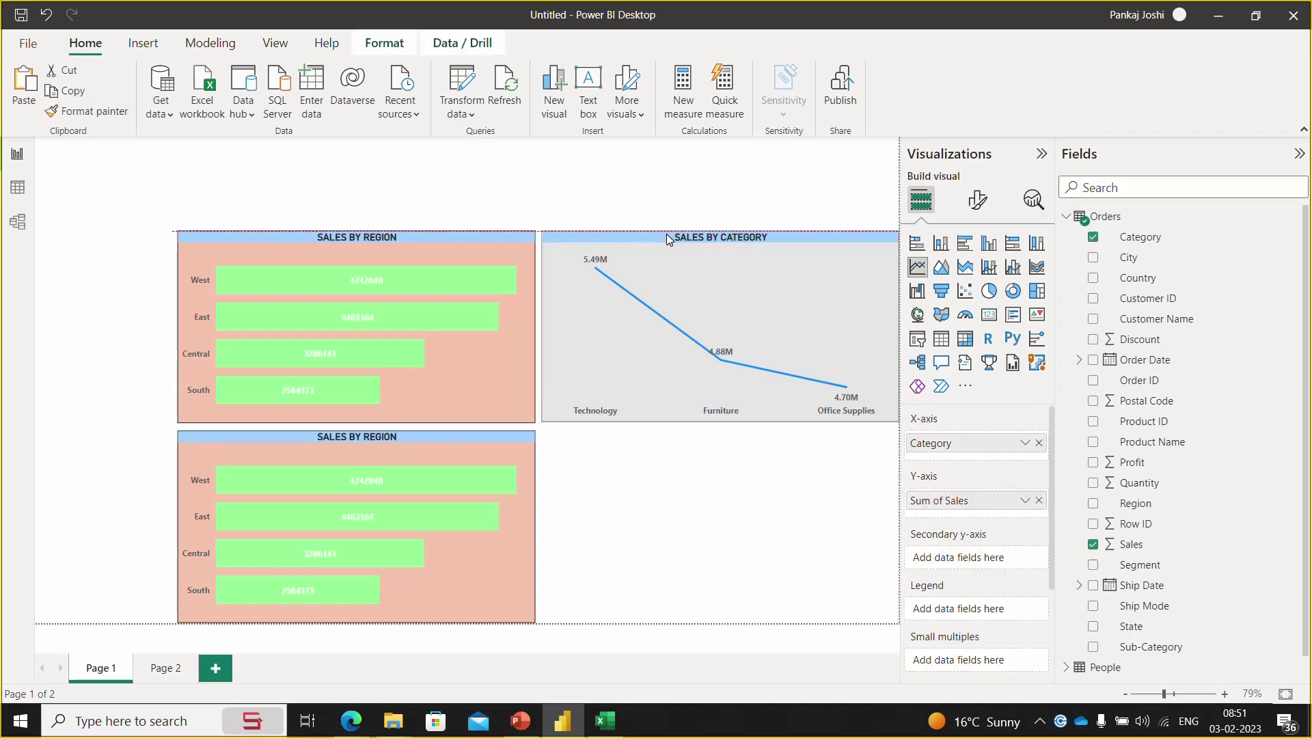
key("Escape")
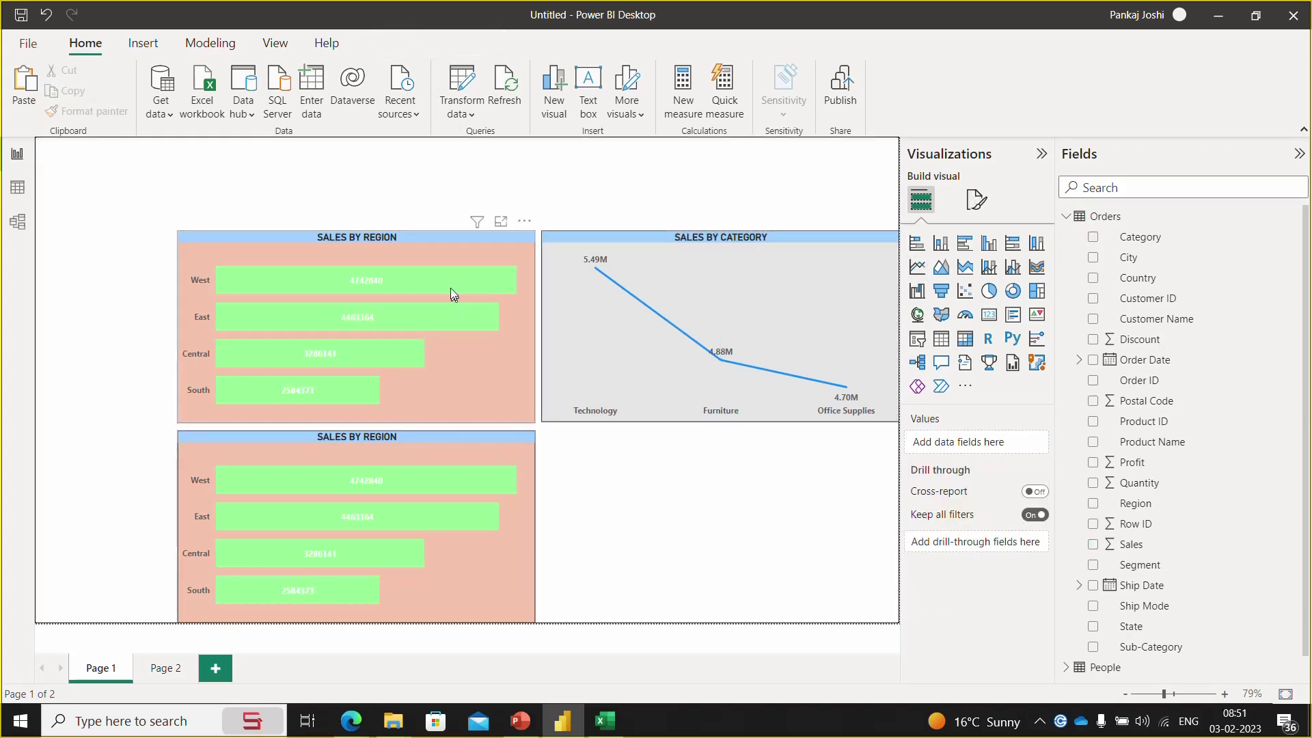
- Replace Region with State on the Y-axis of the duplicated lower chart
left_click(478, 440)
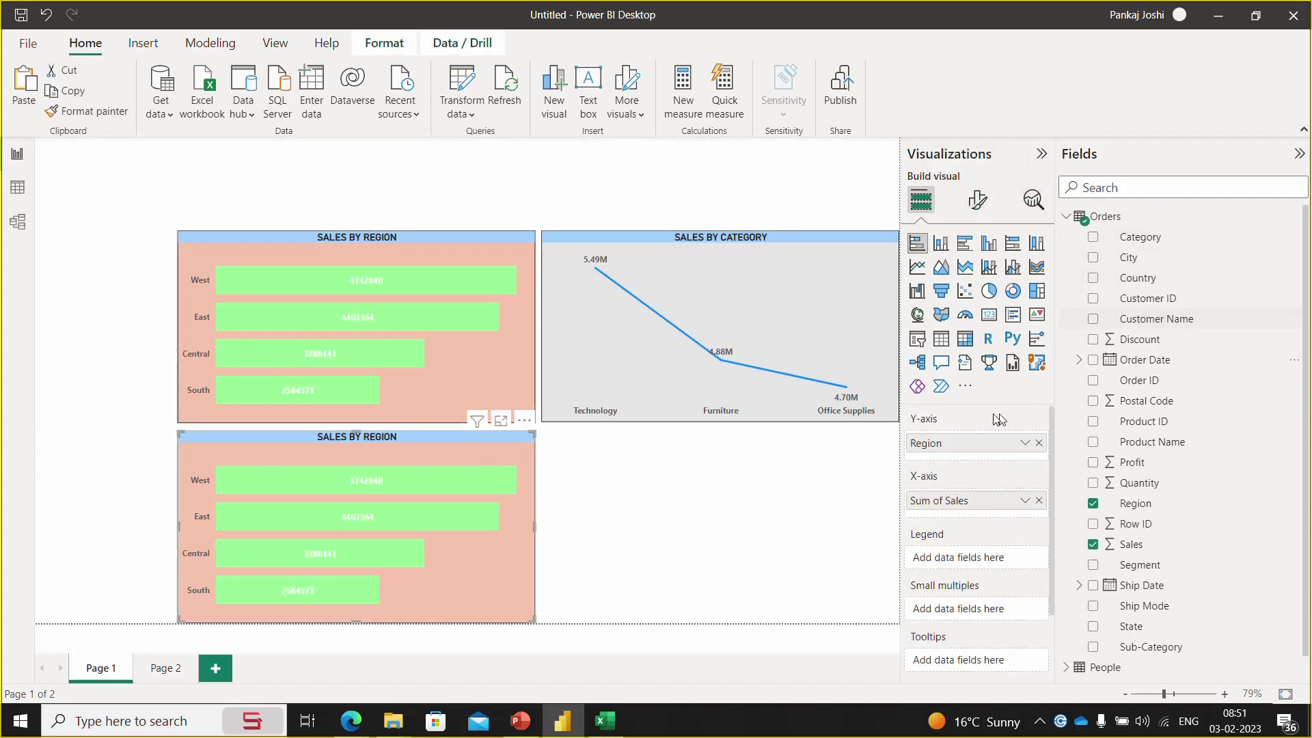
left_click(1040, 442)
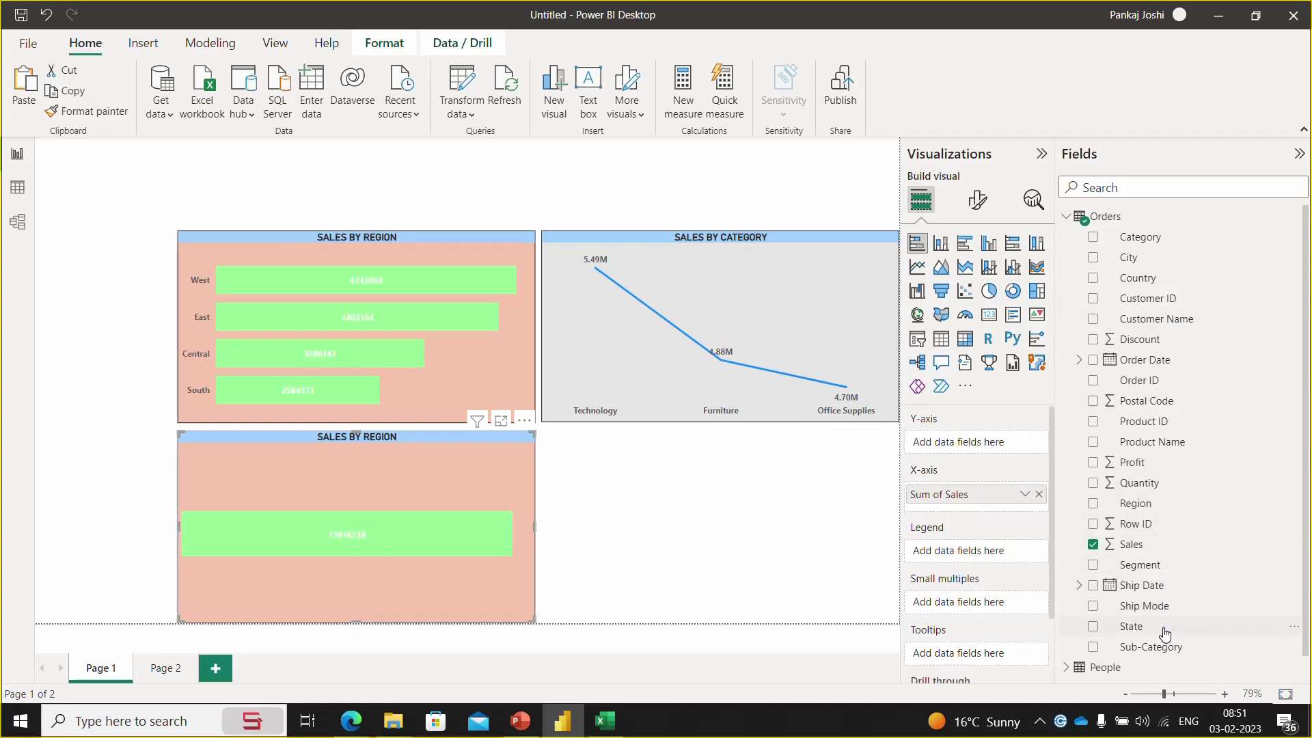
left_click_drag(1155, 627, 990, 448)
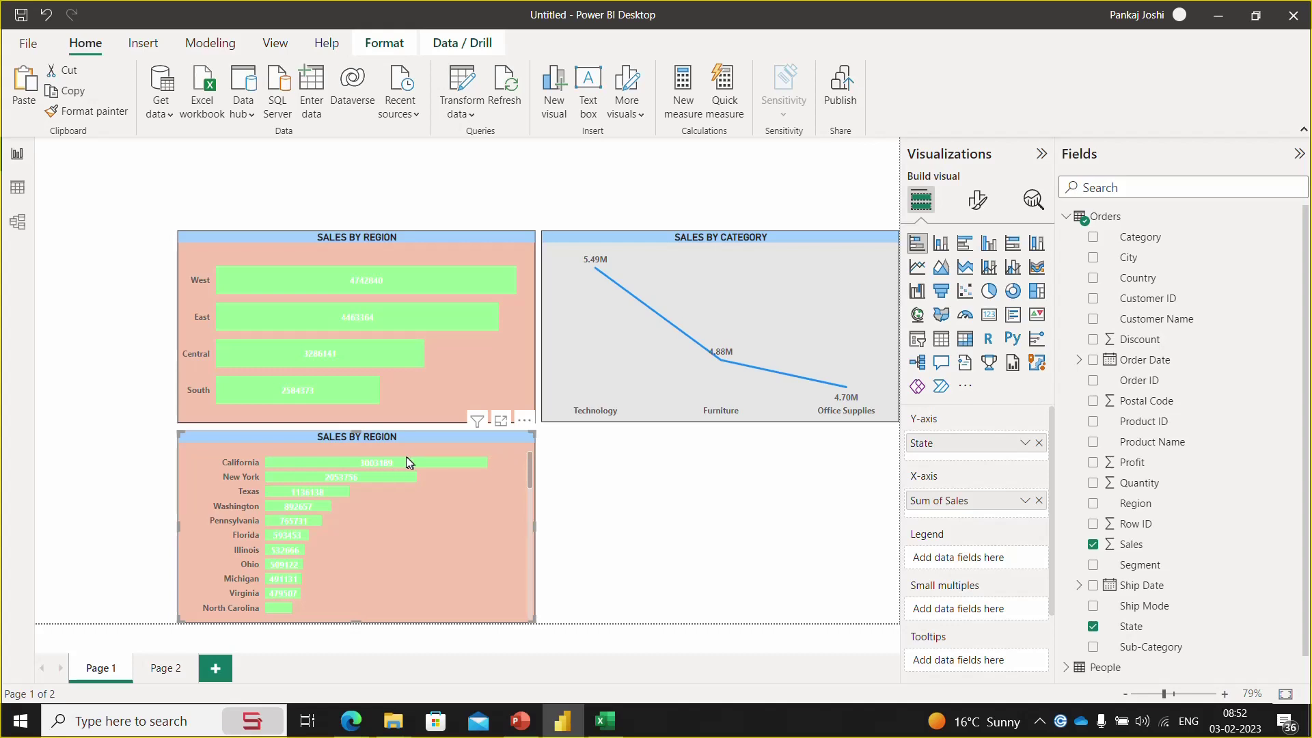
- Change the default bar color of the lower state chart to light purple
left_click(977, 202)
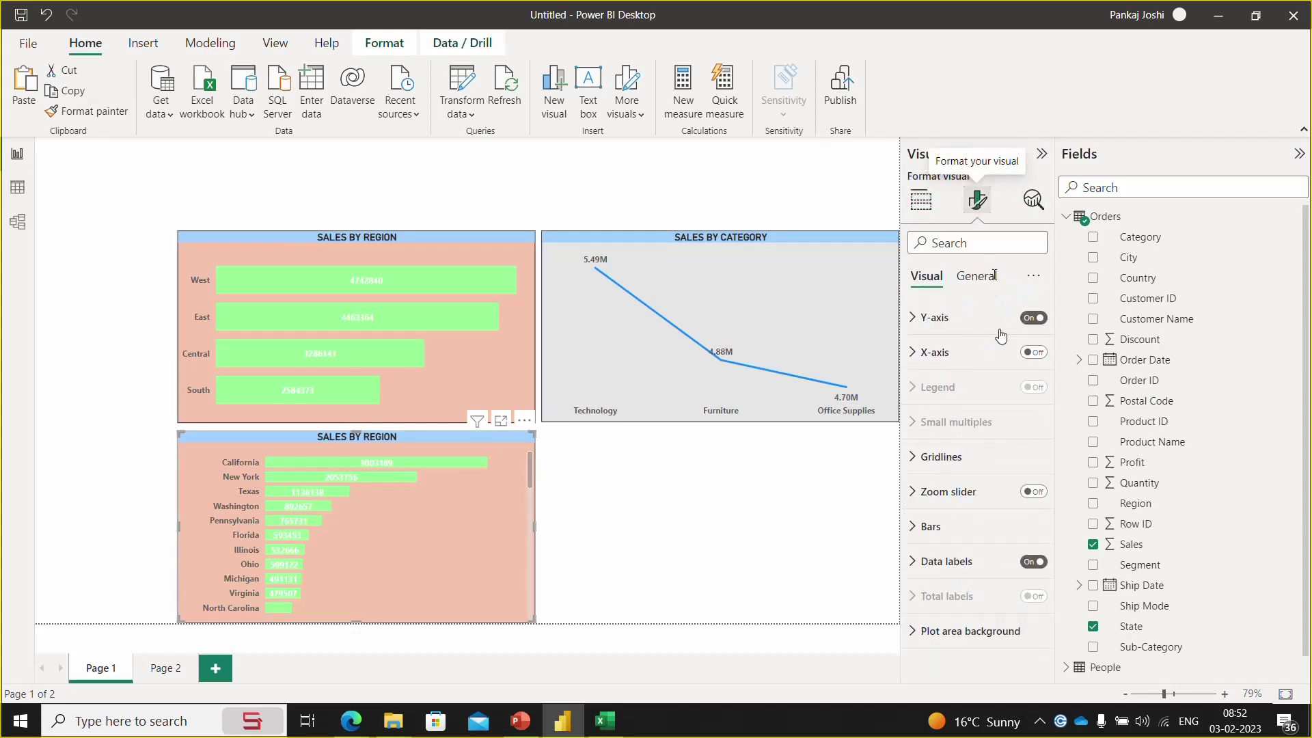
left_click(922, 526)
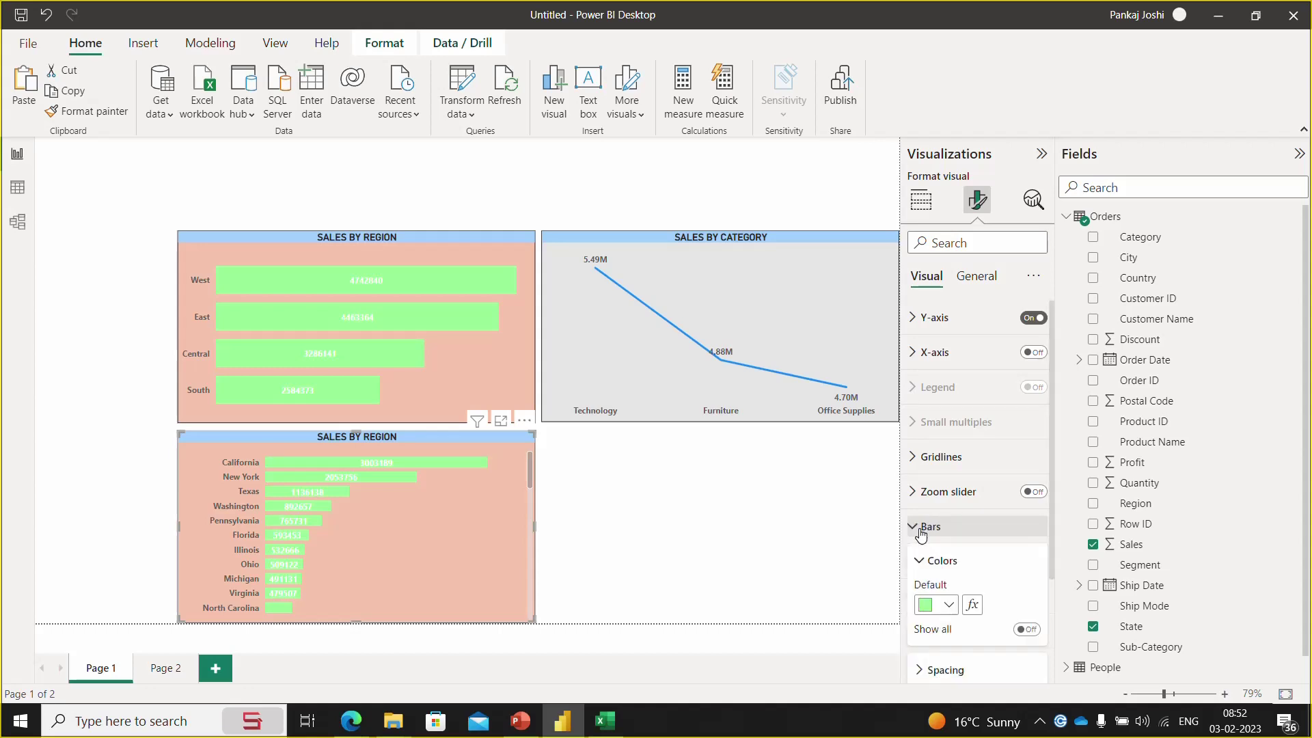
left_click(948, 604)
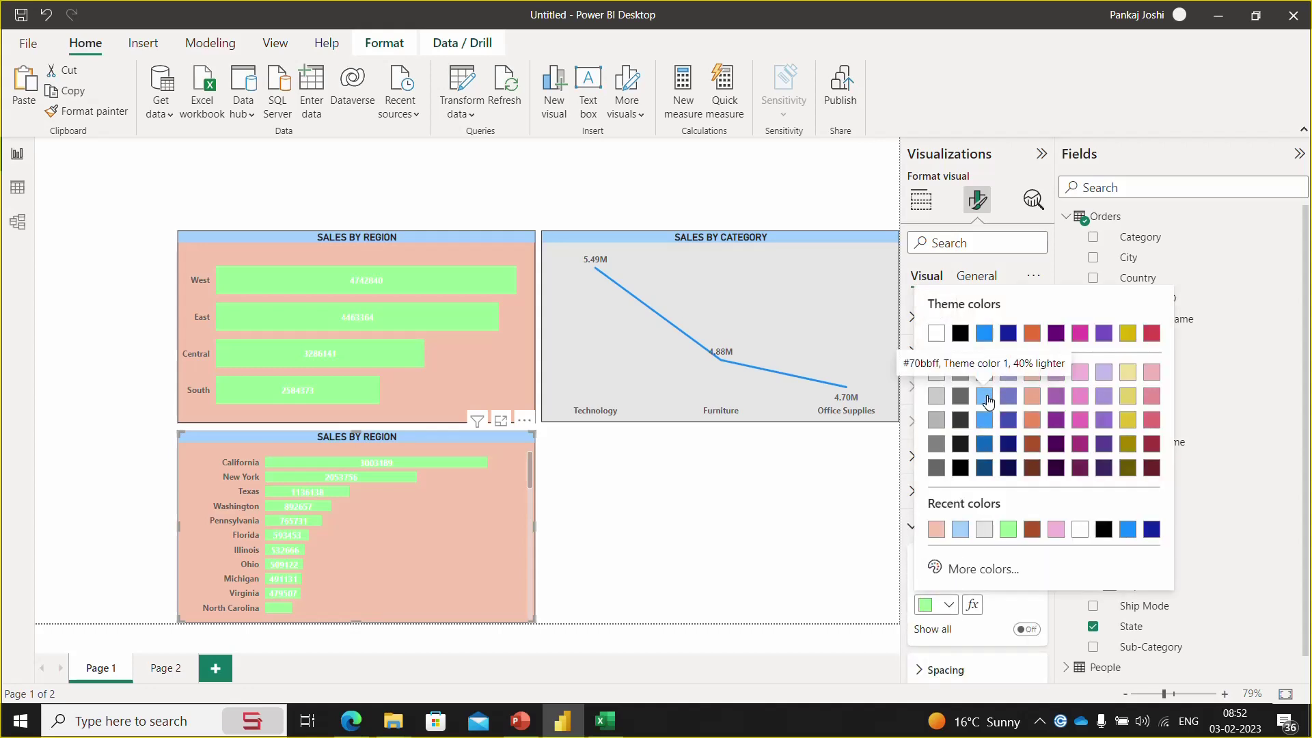
left_click(1057, 374)
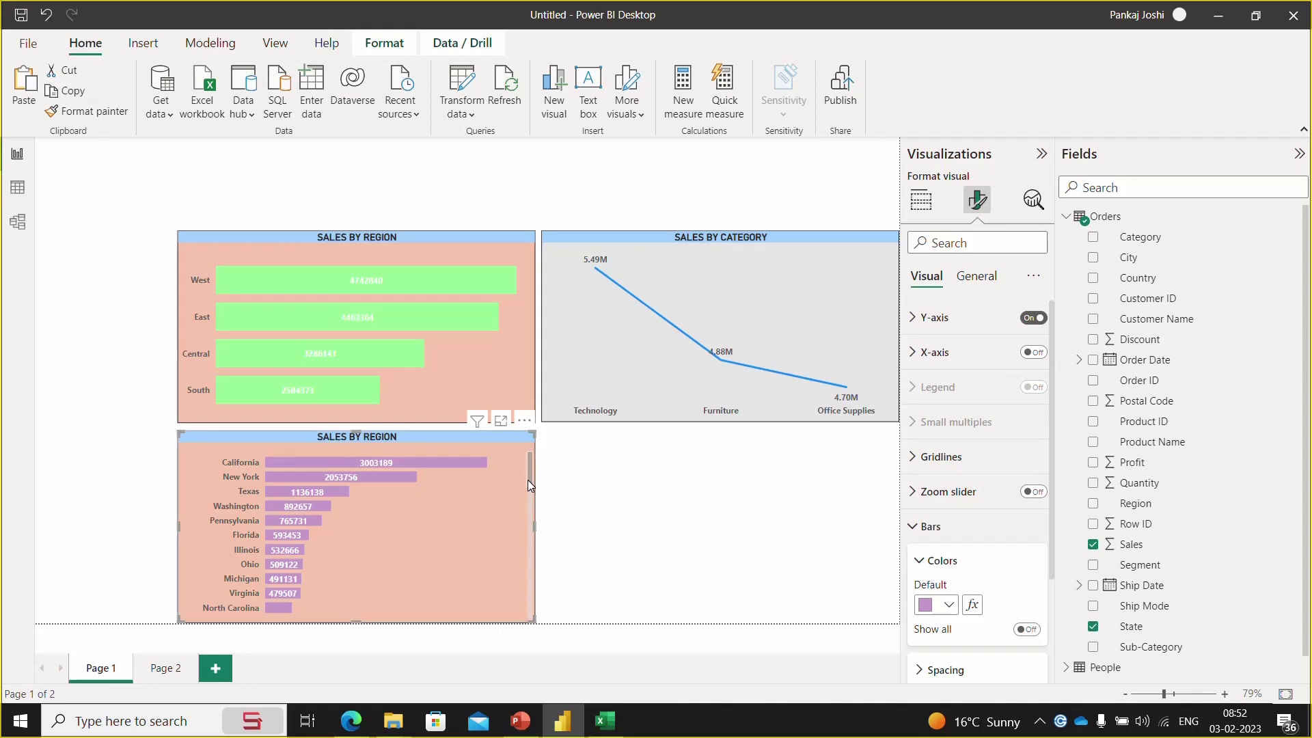
left_click_drag(529, 481, 509, 455)
- Convert the lower state chart to a clustered column chart
left_click(921, 200)
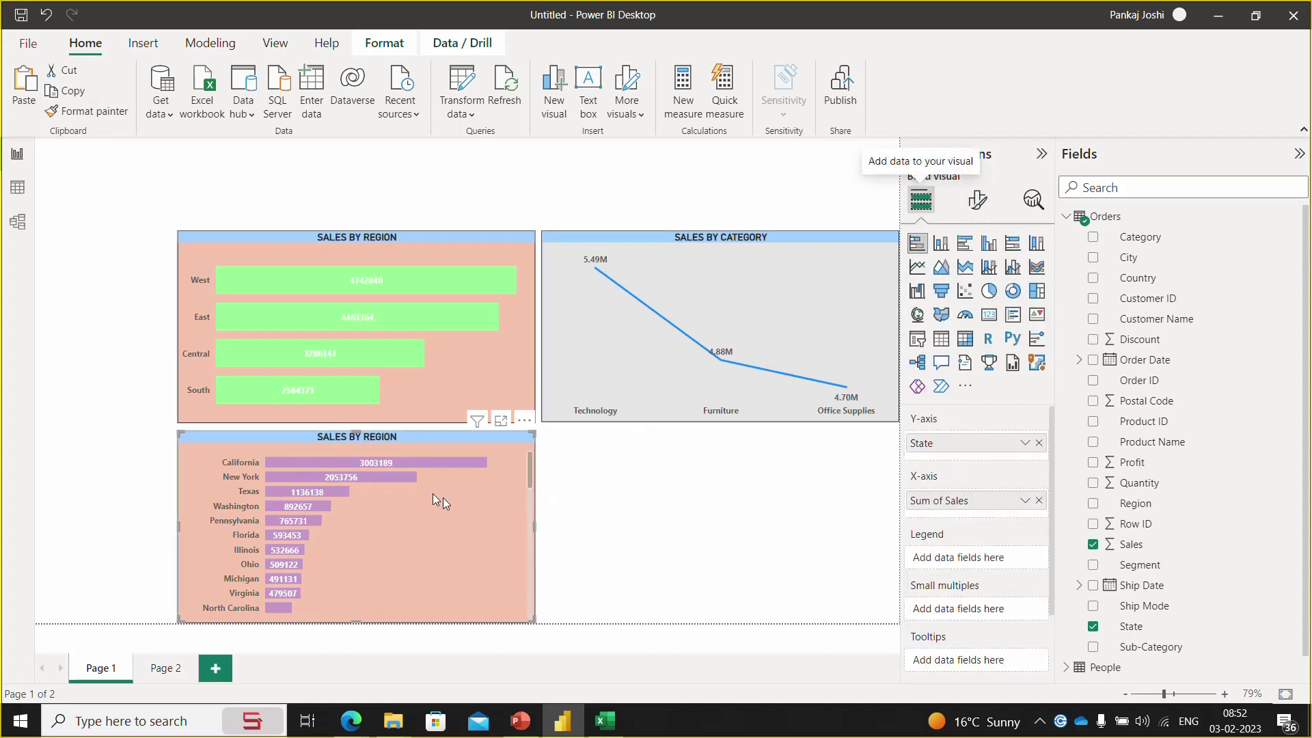
left_click(988, 246)
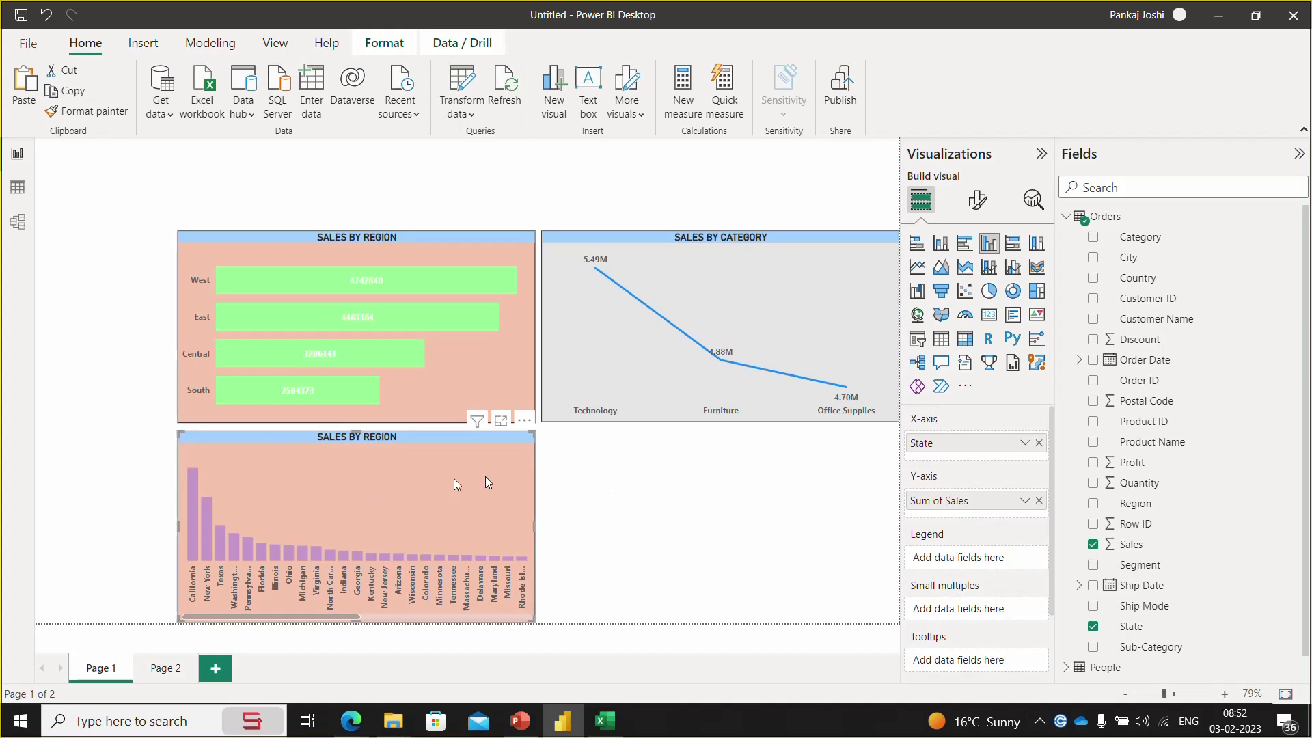
left_click(574, 498)
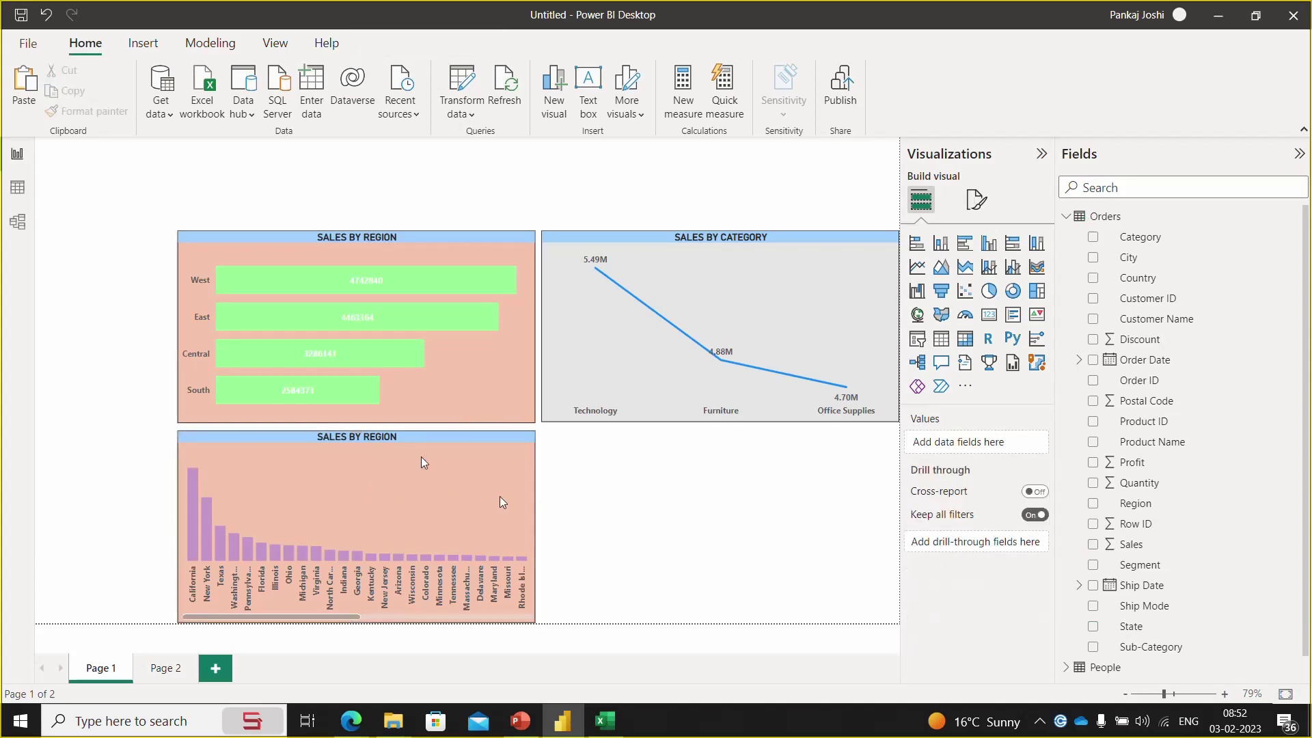
- Collapse and restore the Visualizations and Fields panes, and show the filters for the state column chart
left_click(412, 443)
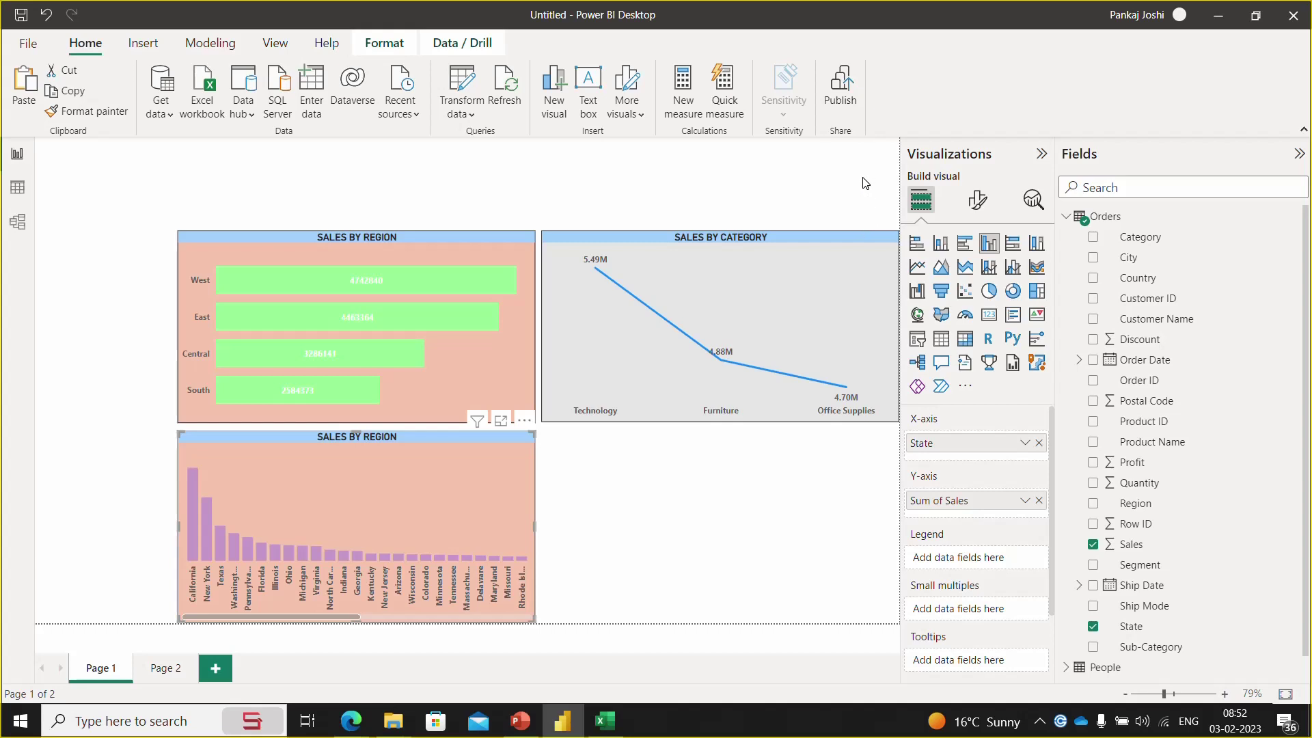
left_click(273, 42)
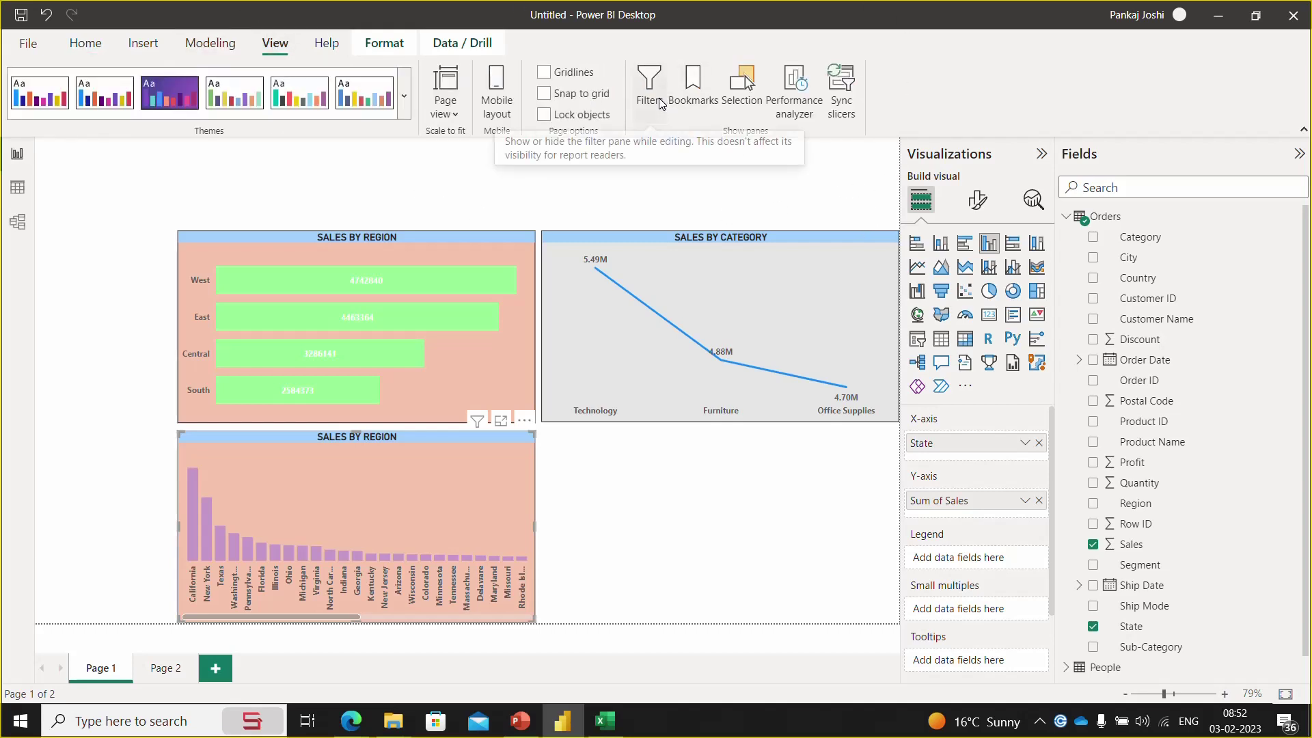
left_click(1035, 154)
left_click(1298, 154)
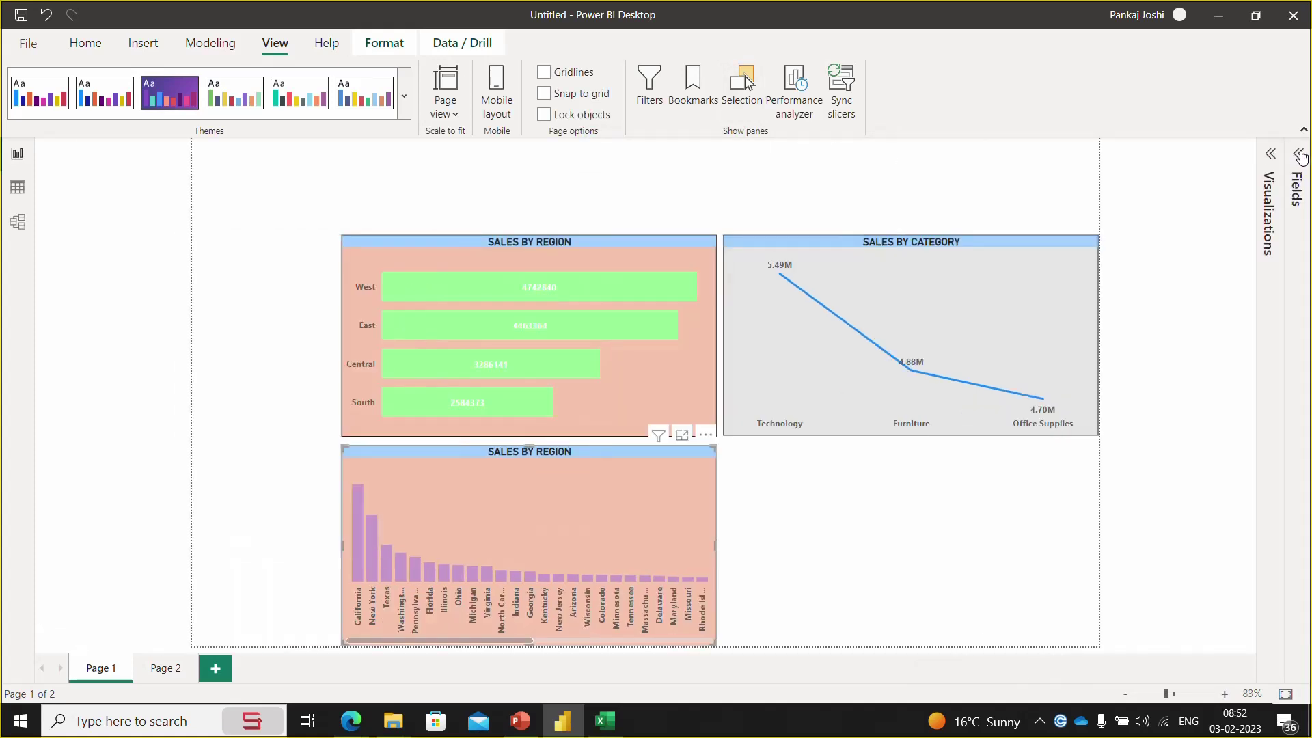
left_click(1272, 156)
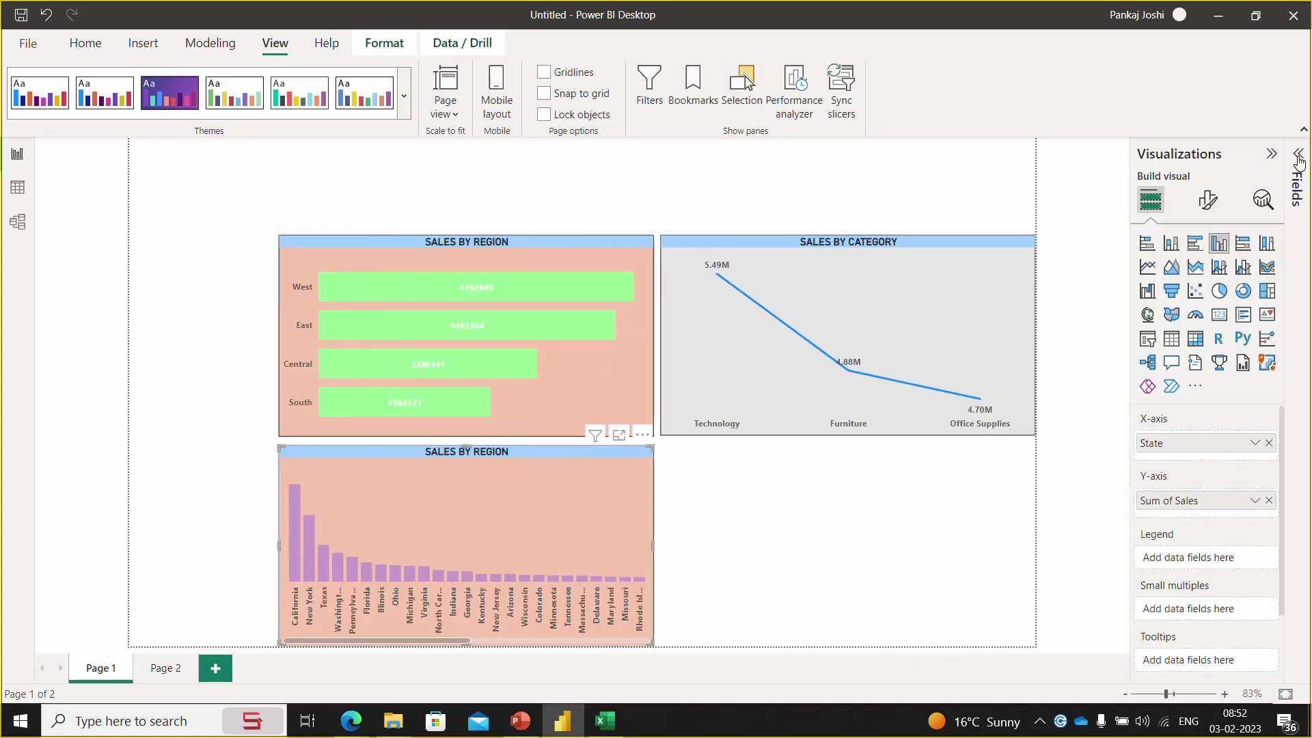
left_click(1298, 161)
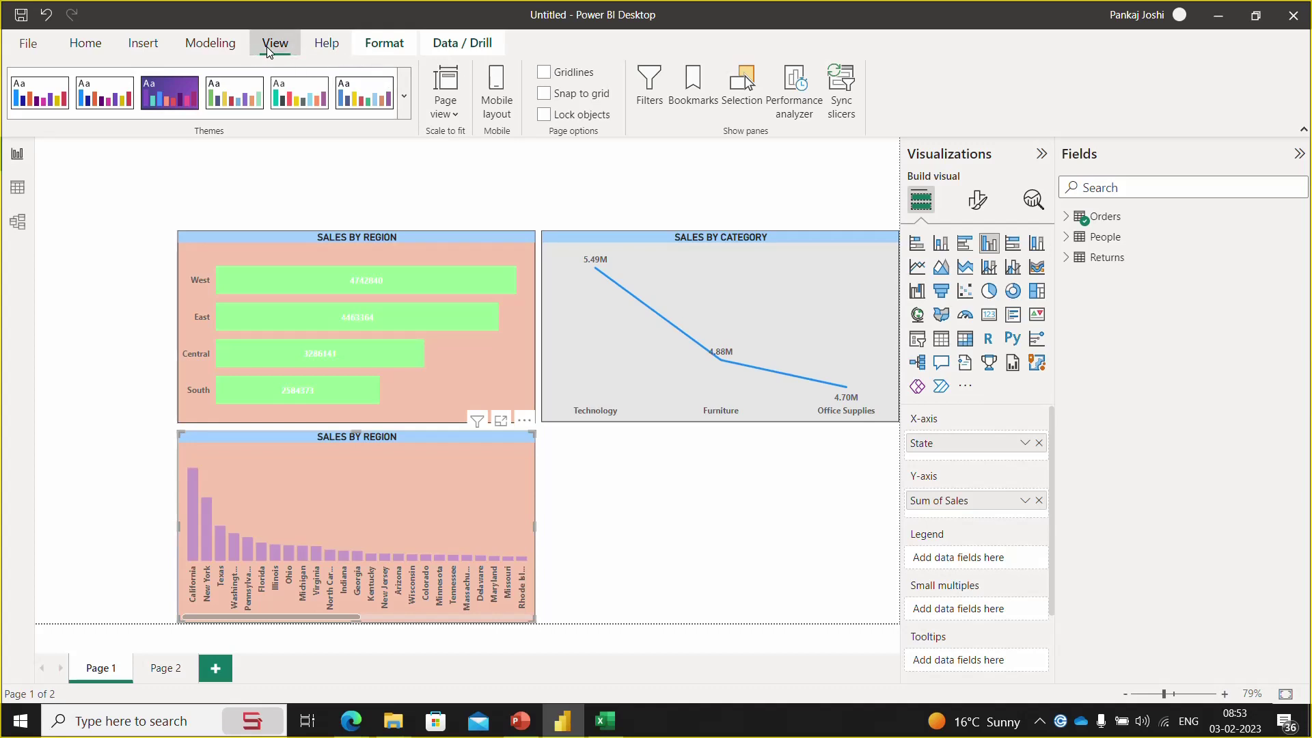
left_click(650, 103)
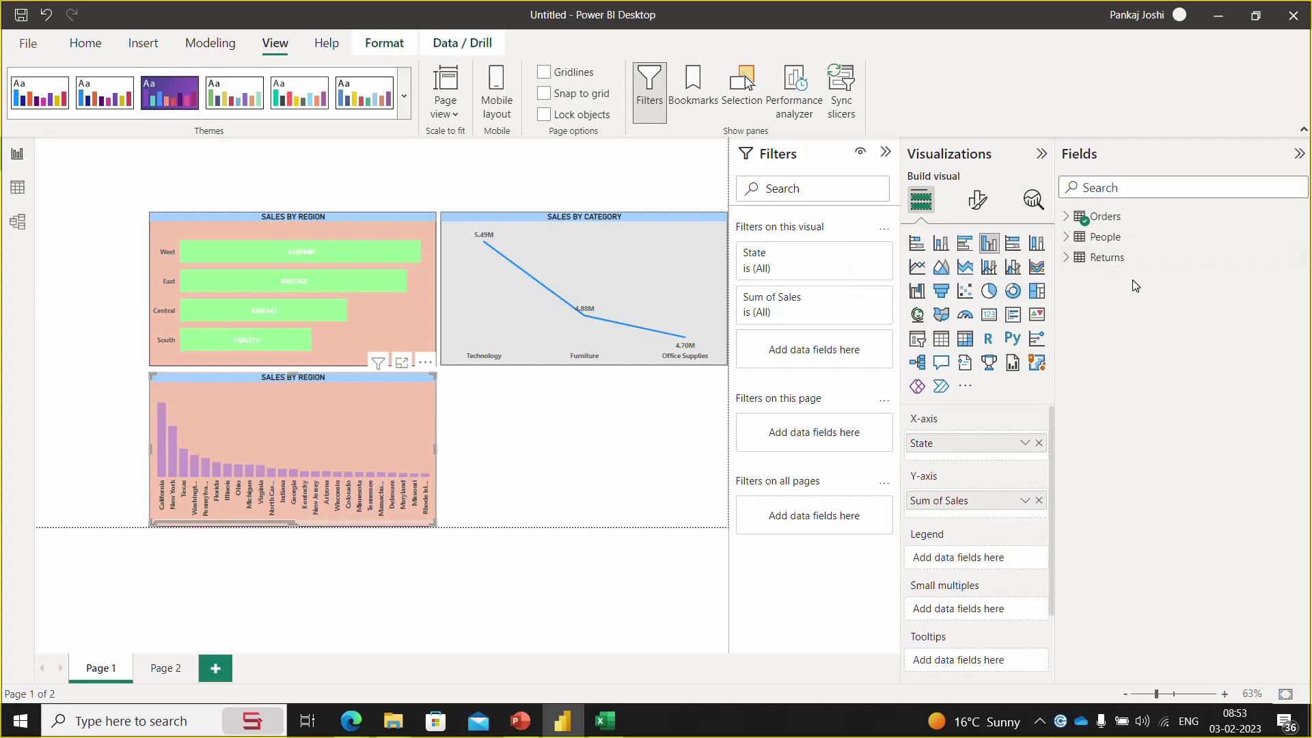
- Filter the state column chart to the top 5 states by Sum of Sales using Top N filtering
left_click(1067, 218)
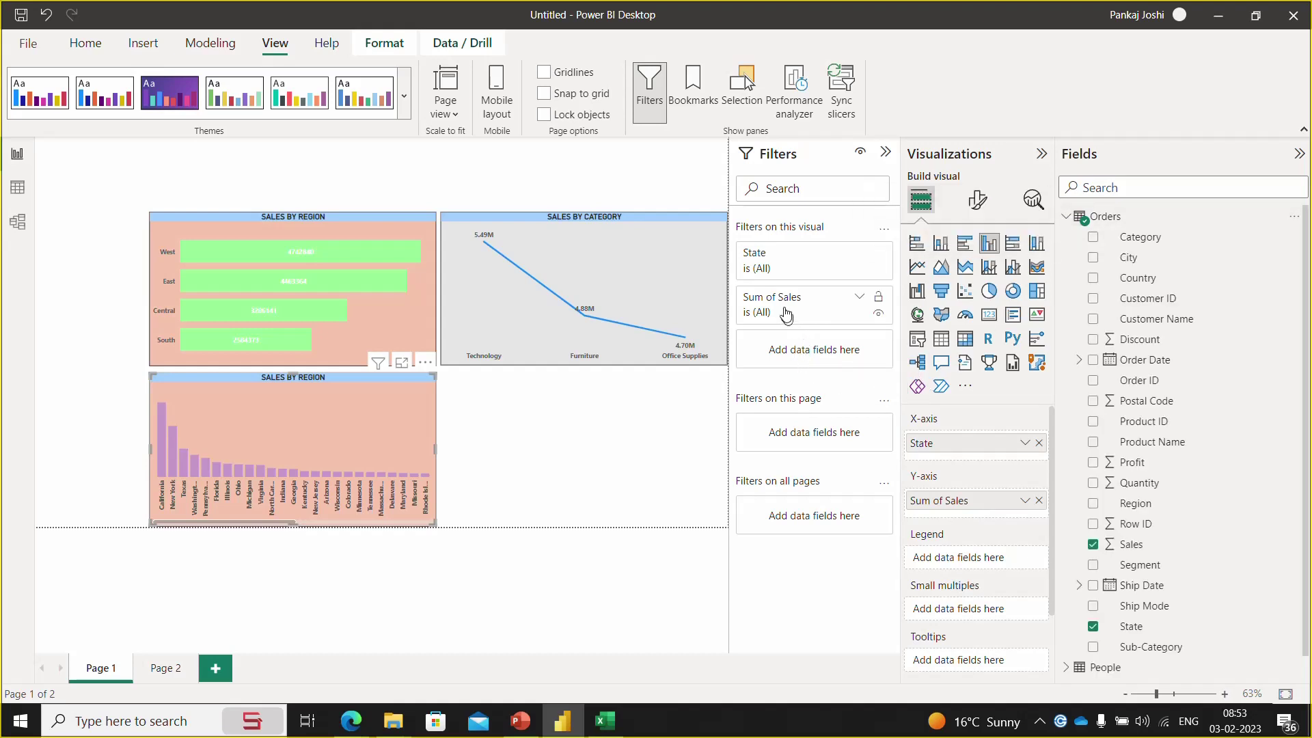
left_click(760, 260)
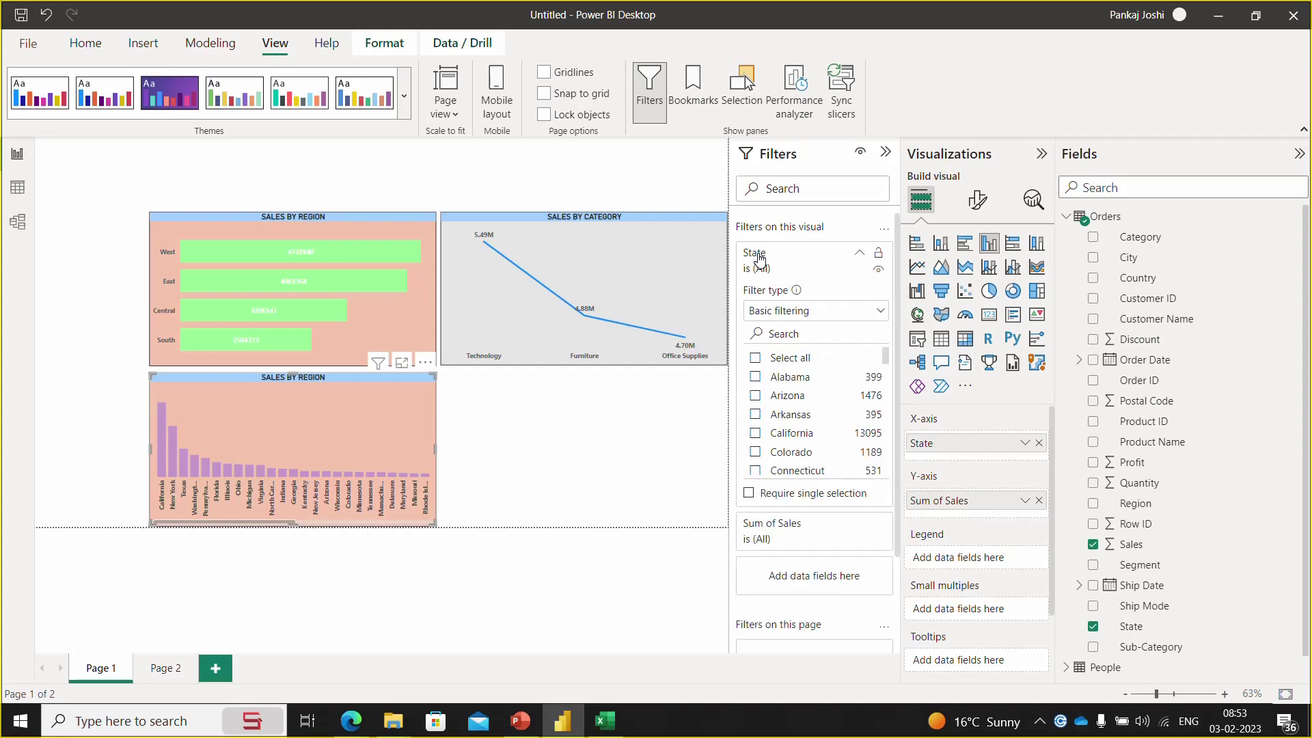
left_click(756, 377)
left_click(756, 377)
left_click(784, 316)
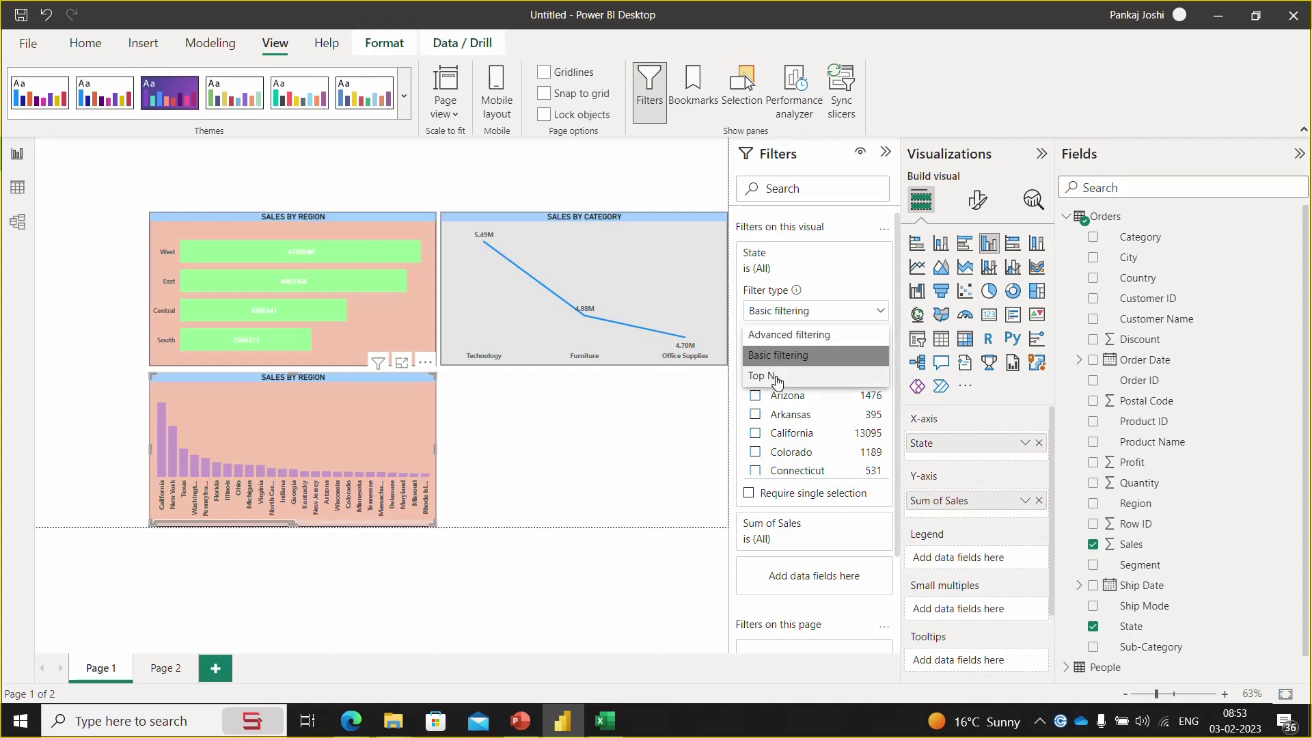
left_click(777, 376)
left_click(848, 349)
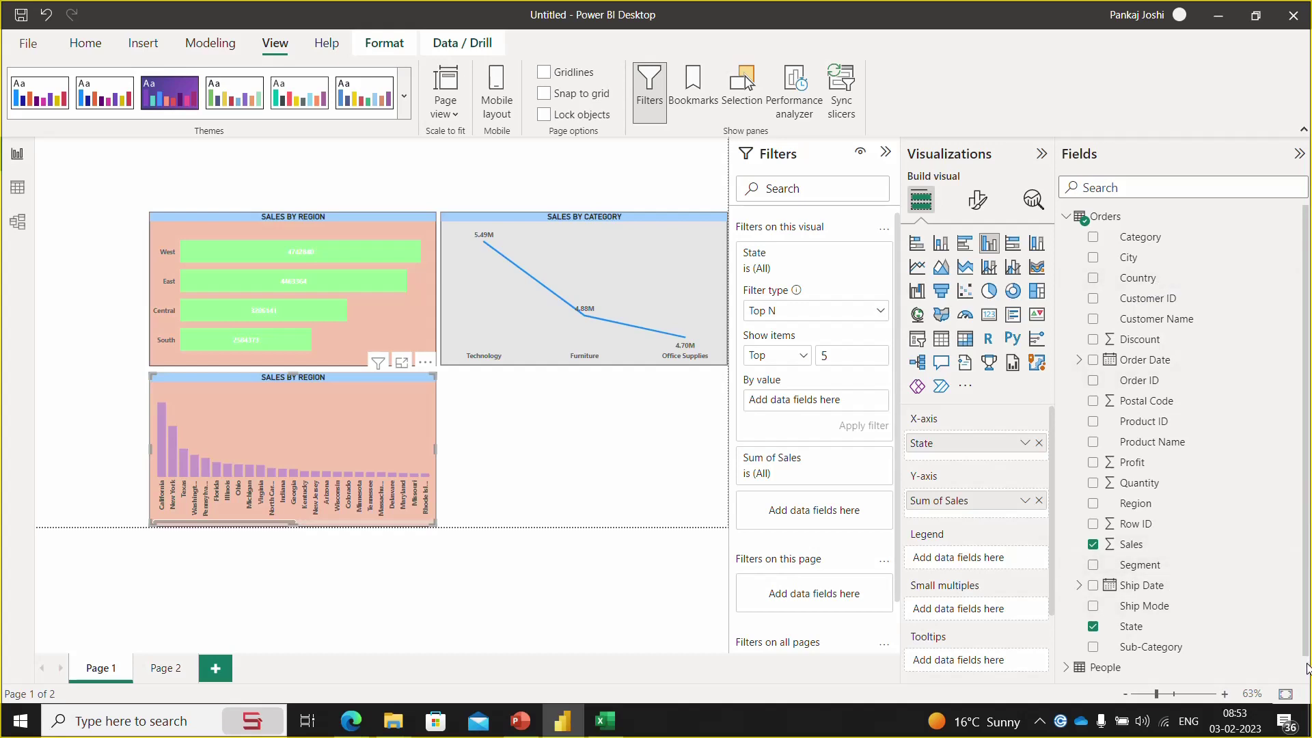
scroll(1306, 667, "down", 1)
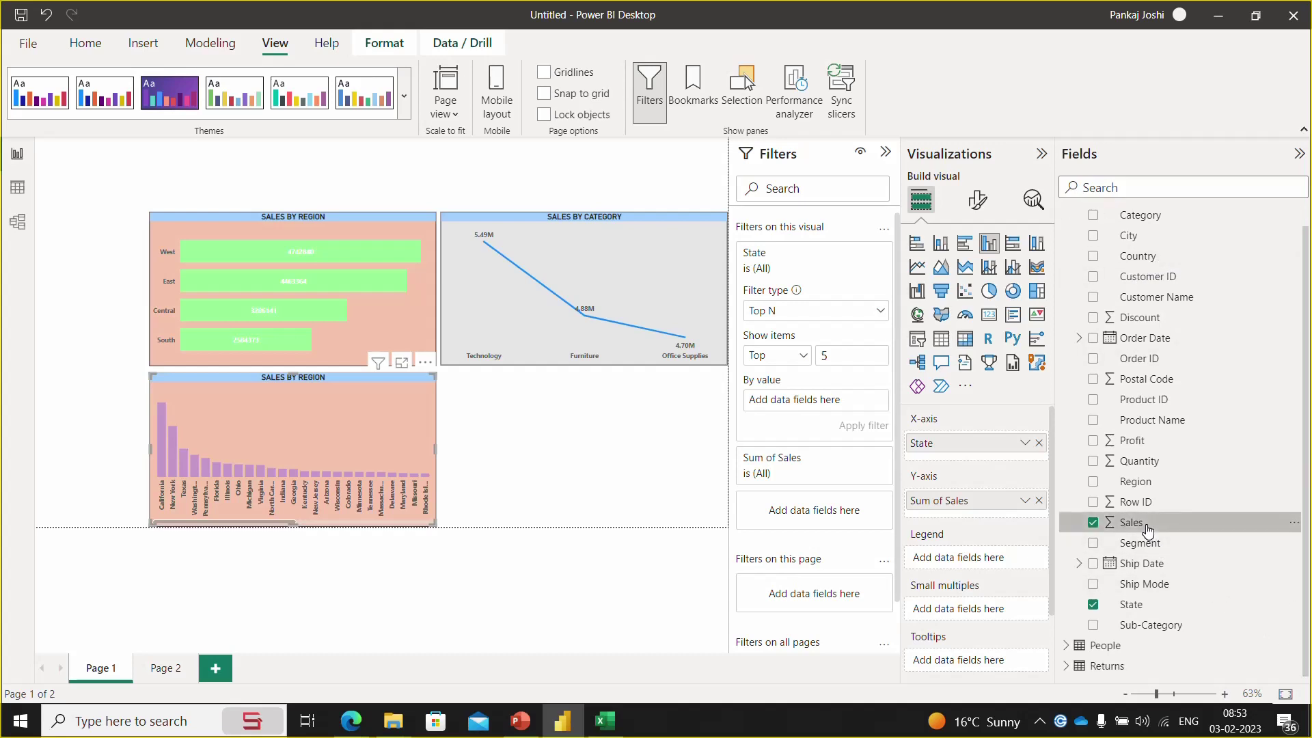
left_click_drag(1147, 531, 827, 405)
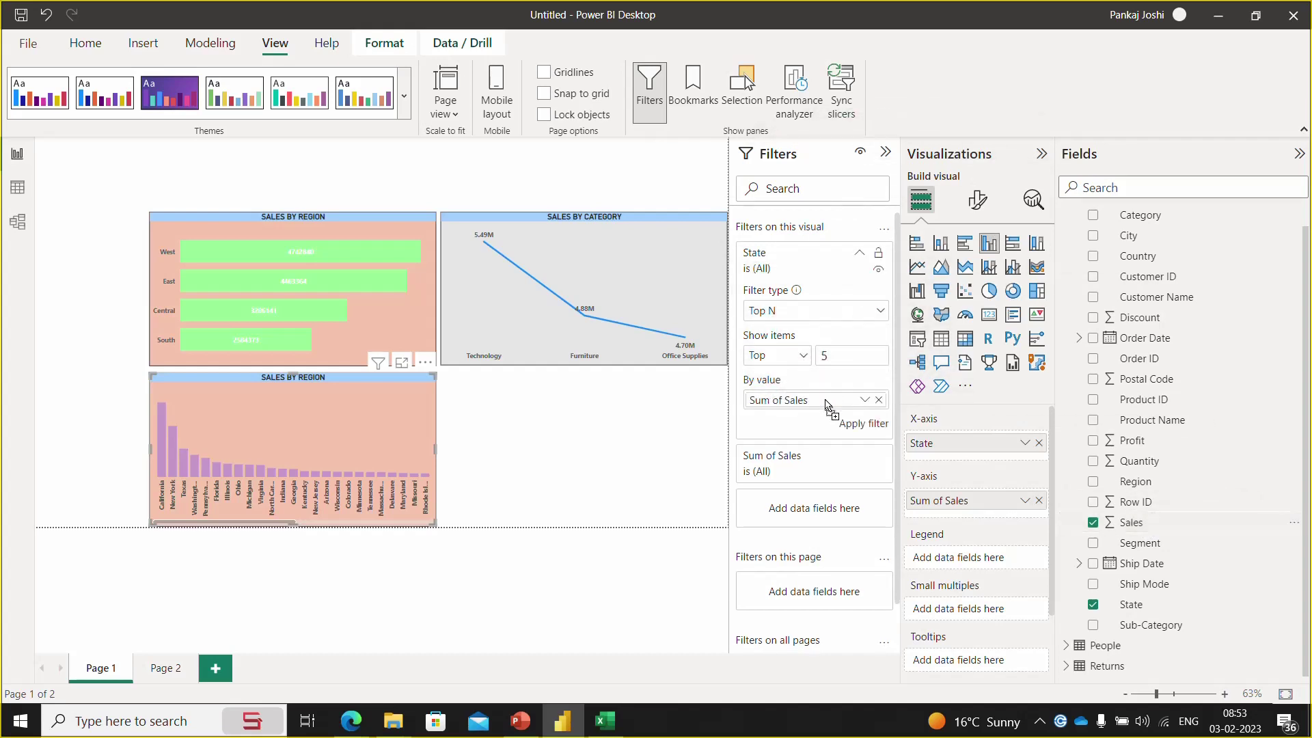
left_click(854, 427)
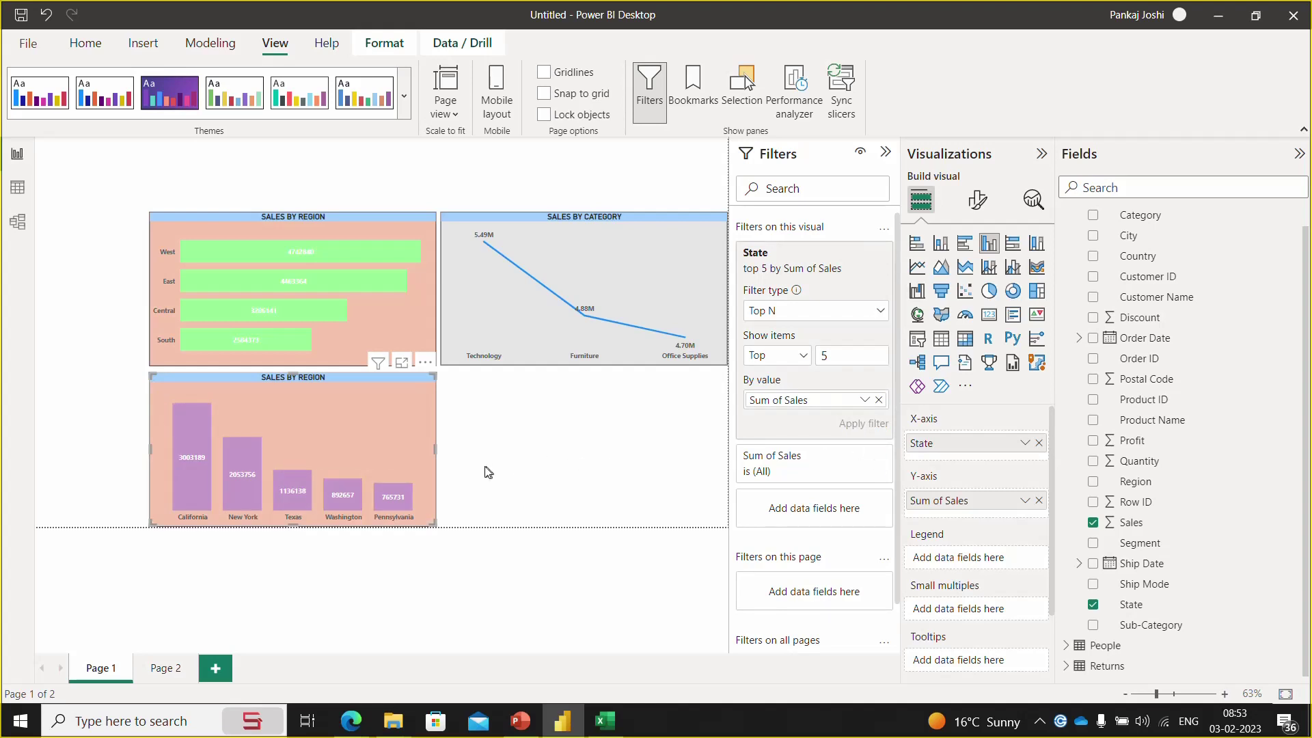
left_click(541, 475)
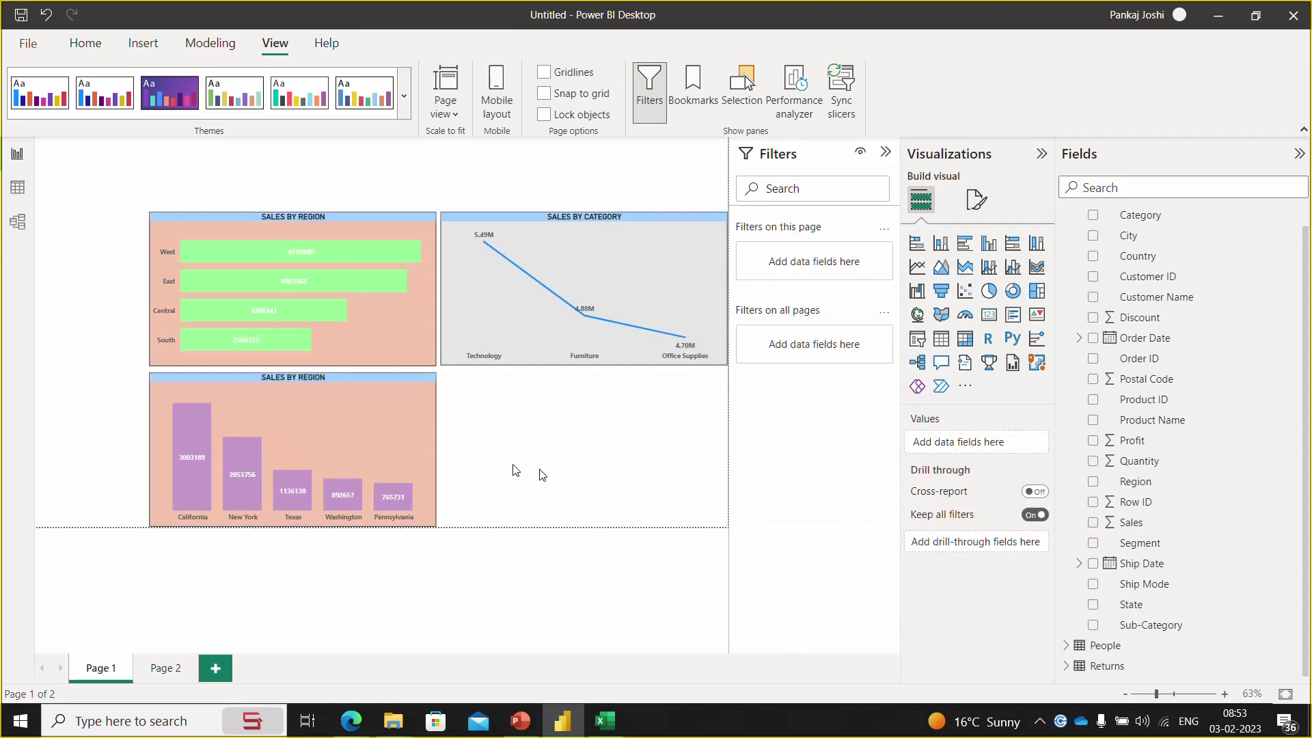
- Duplicate the top 5 state chart and place the copy beneath the Sales by Category chart
left_click(387, 384)
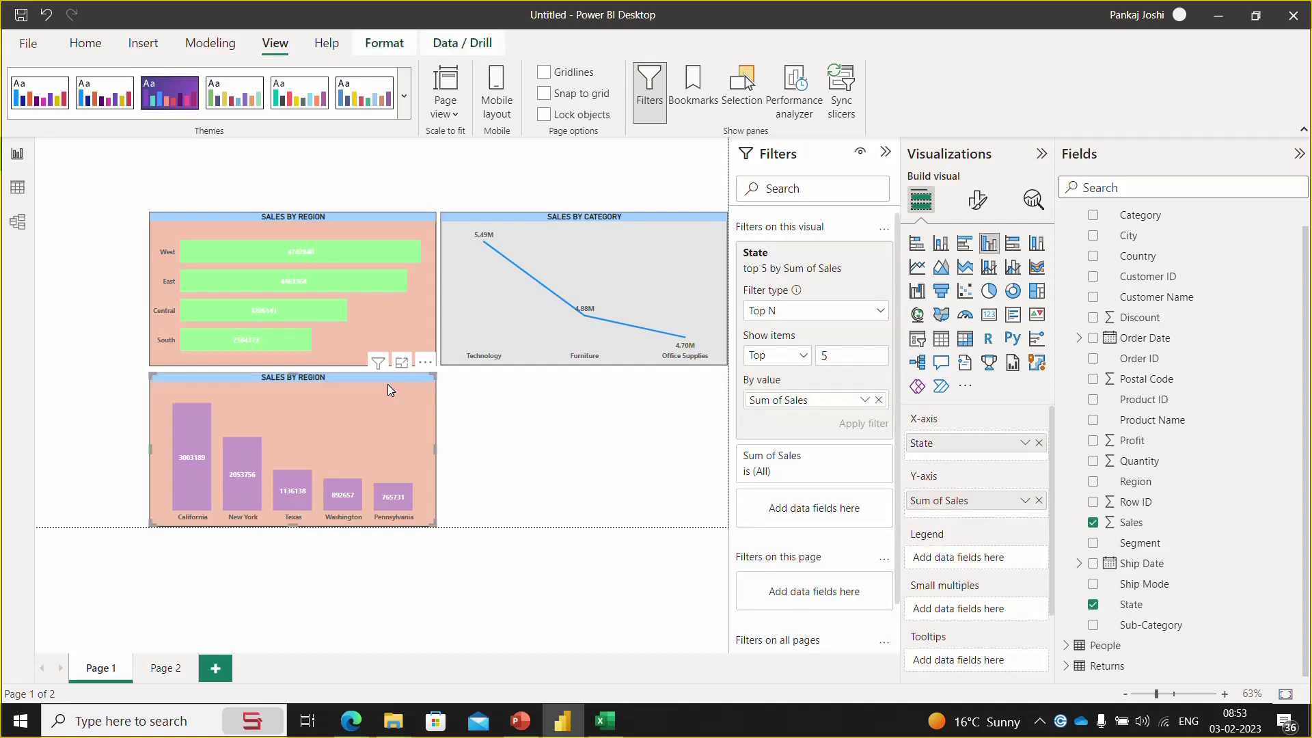
left_click_drag(387, 384, 695, 433)
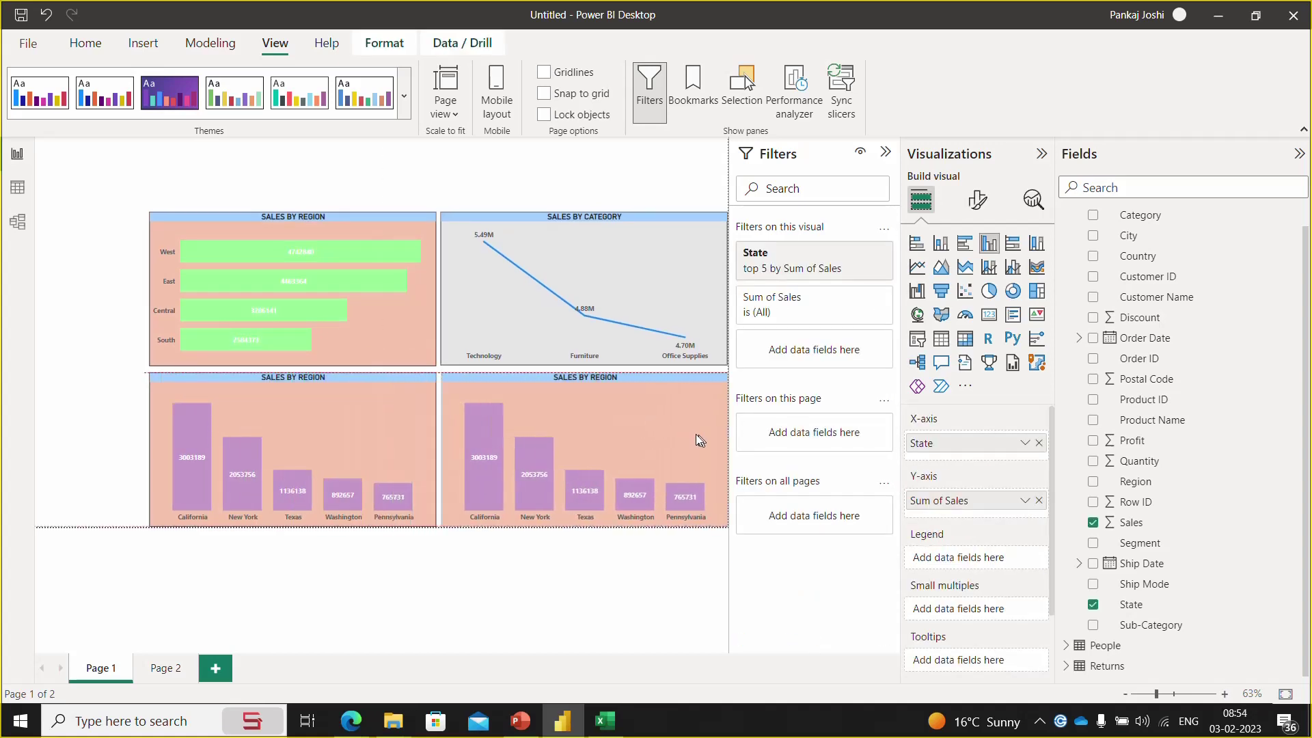
- Set the background of the top 5 state chart beneath Sales by Region to light grey, after trying light purple
left_click(416, 381)
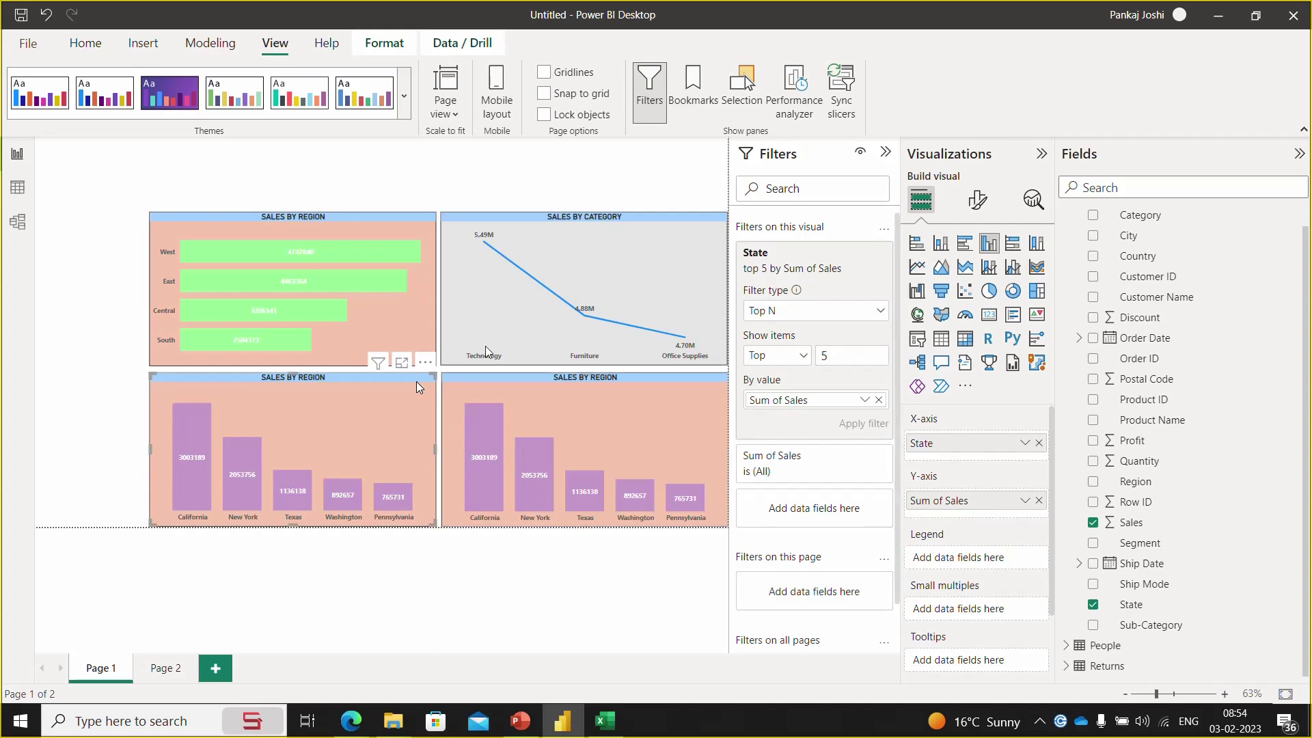
left_click(982, 204)
left_click(989, 278)
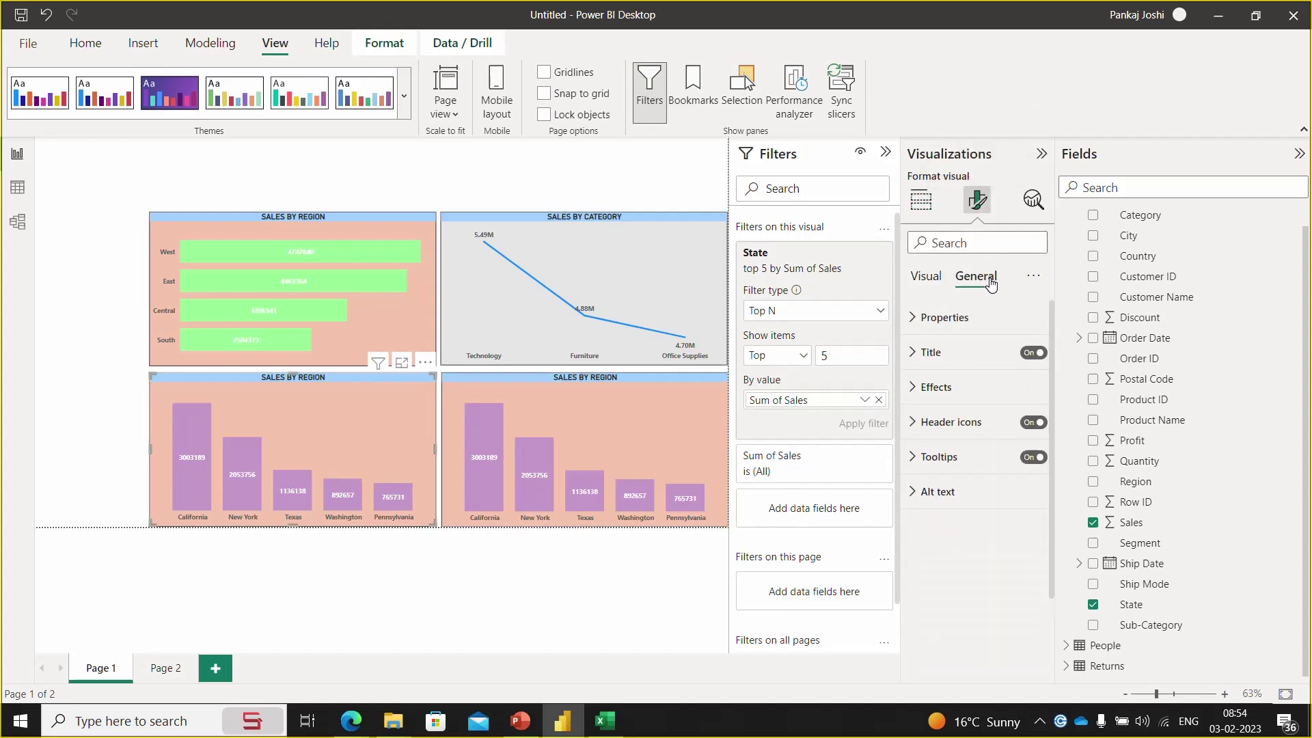
left_click(916, 388)
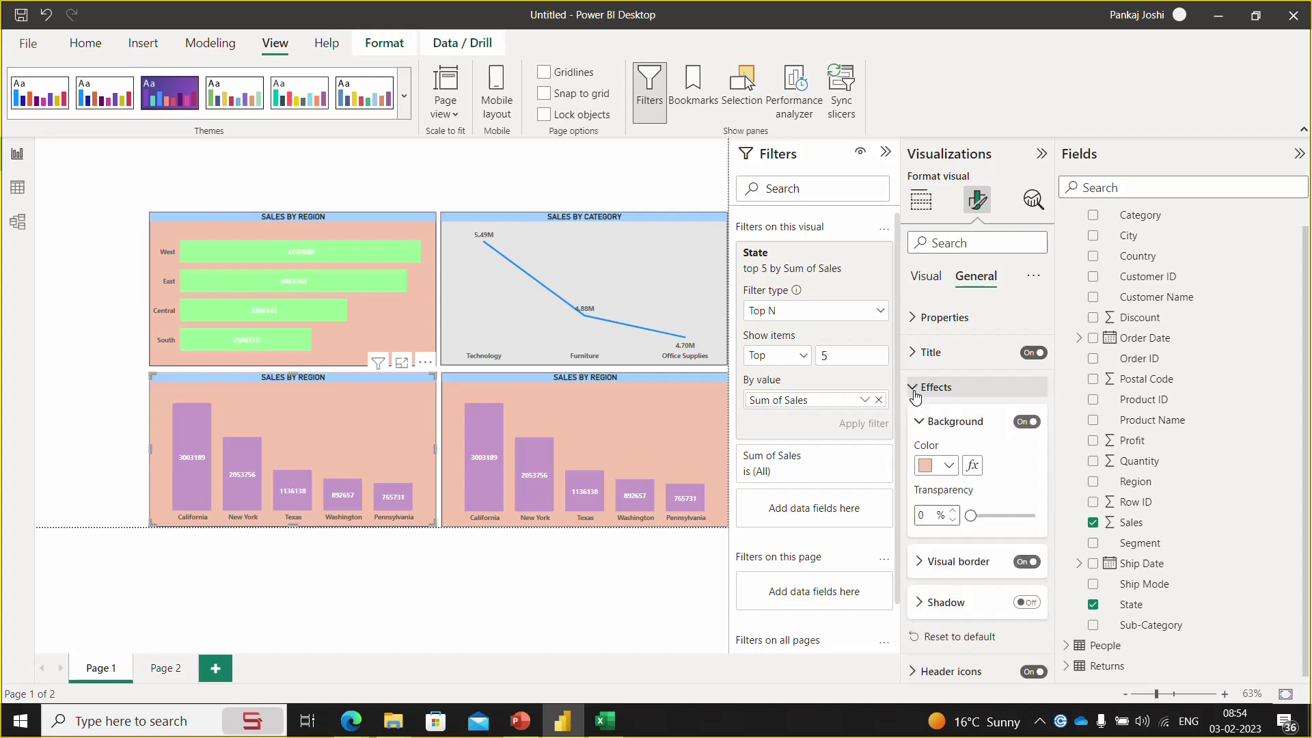
left_click(950, 466)
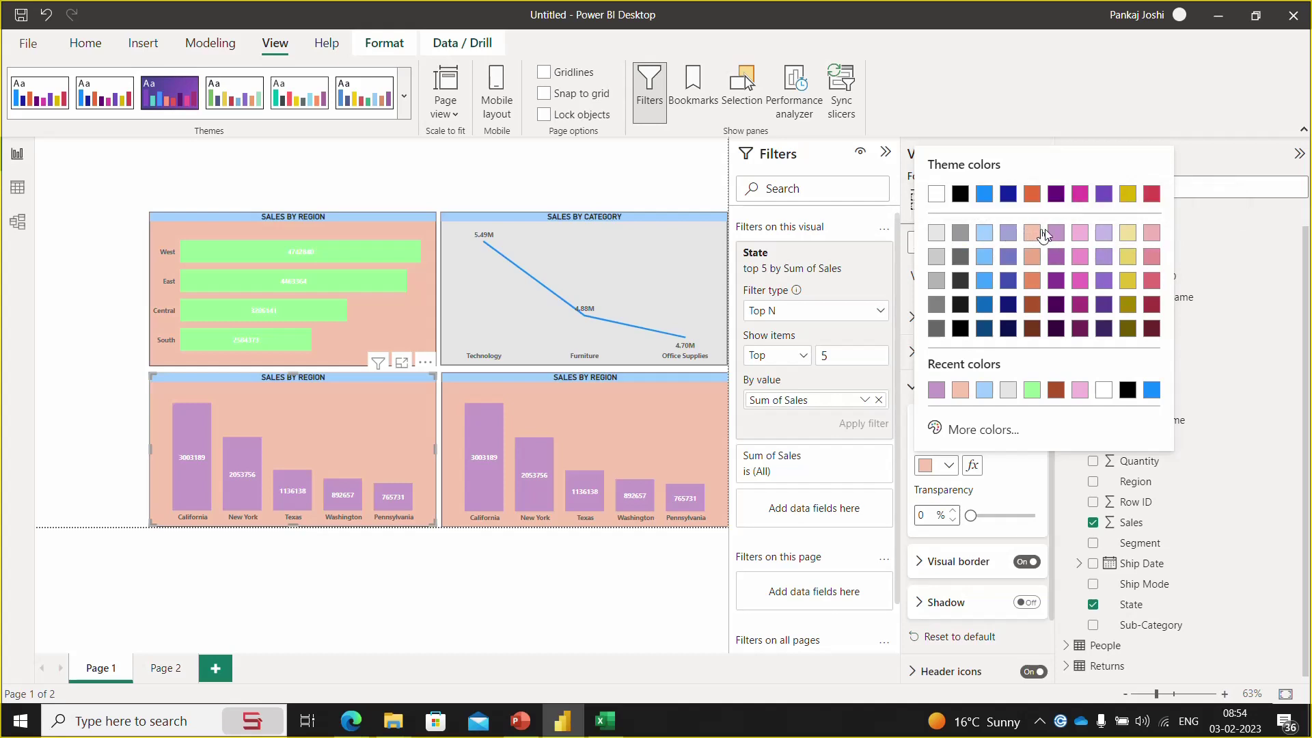
left_click(1057, 234)
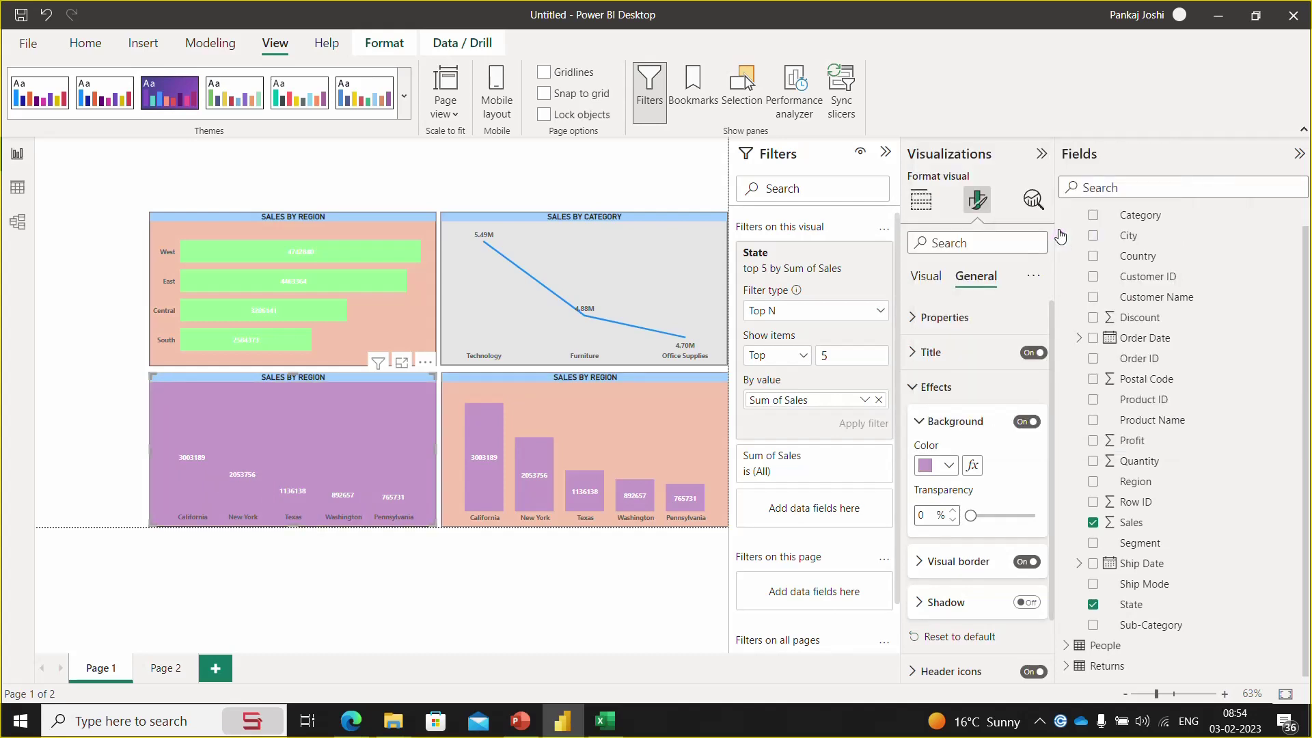
left_click(949, 466)
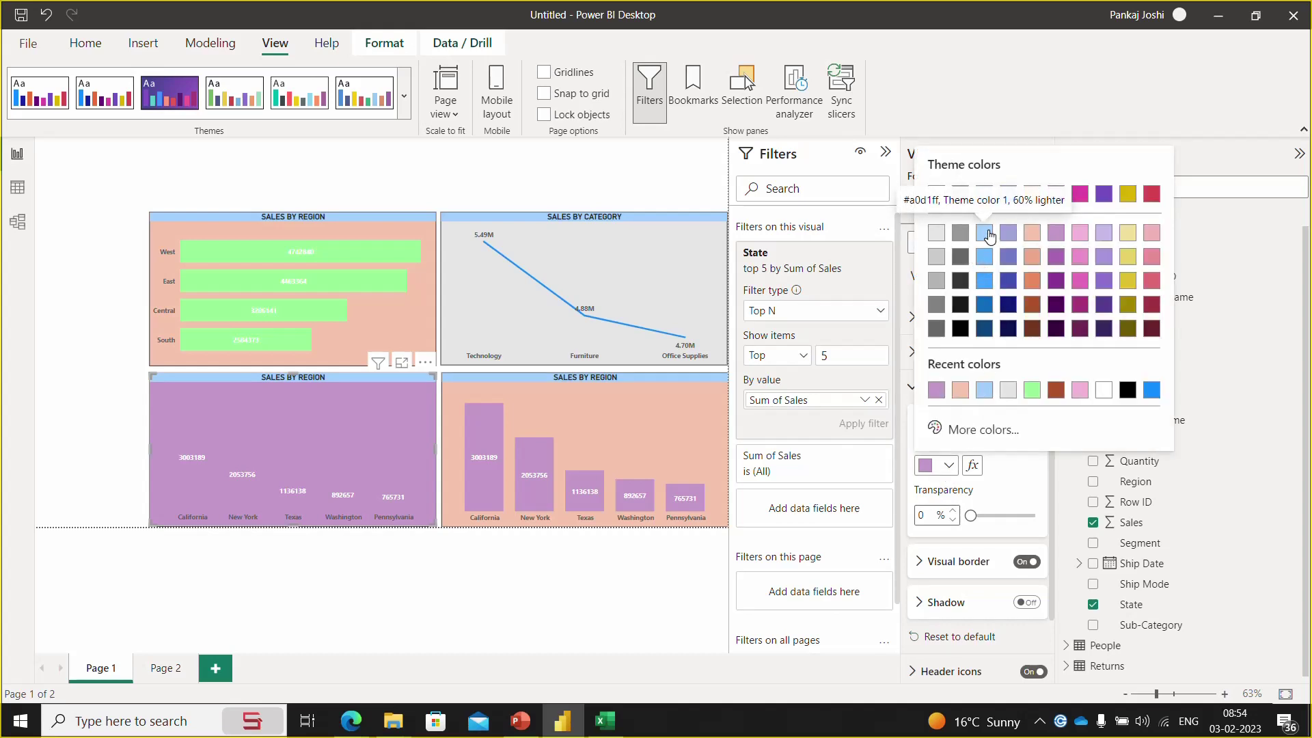
left_click(936, 239)
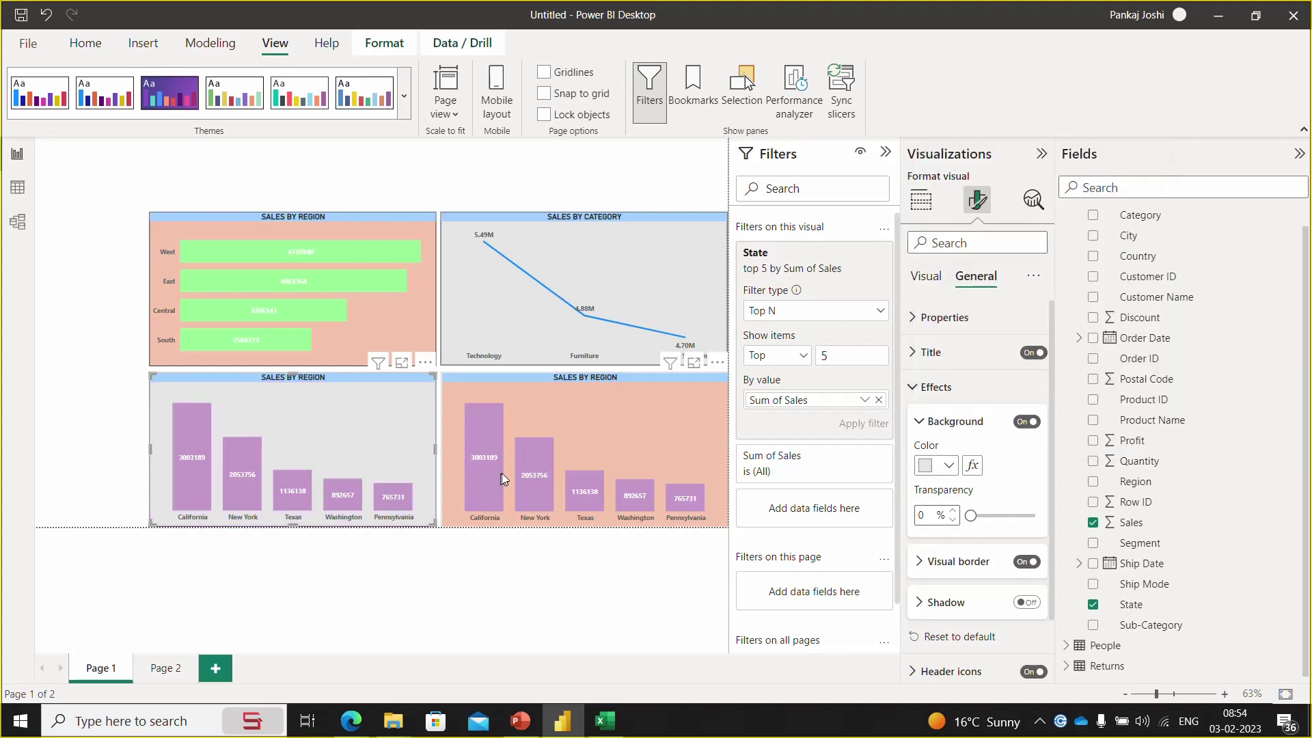
- Clear the State filter on the duplicated state chart and replace Sum of Sales with Profit on its Y-axis
left_click(702, 417)
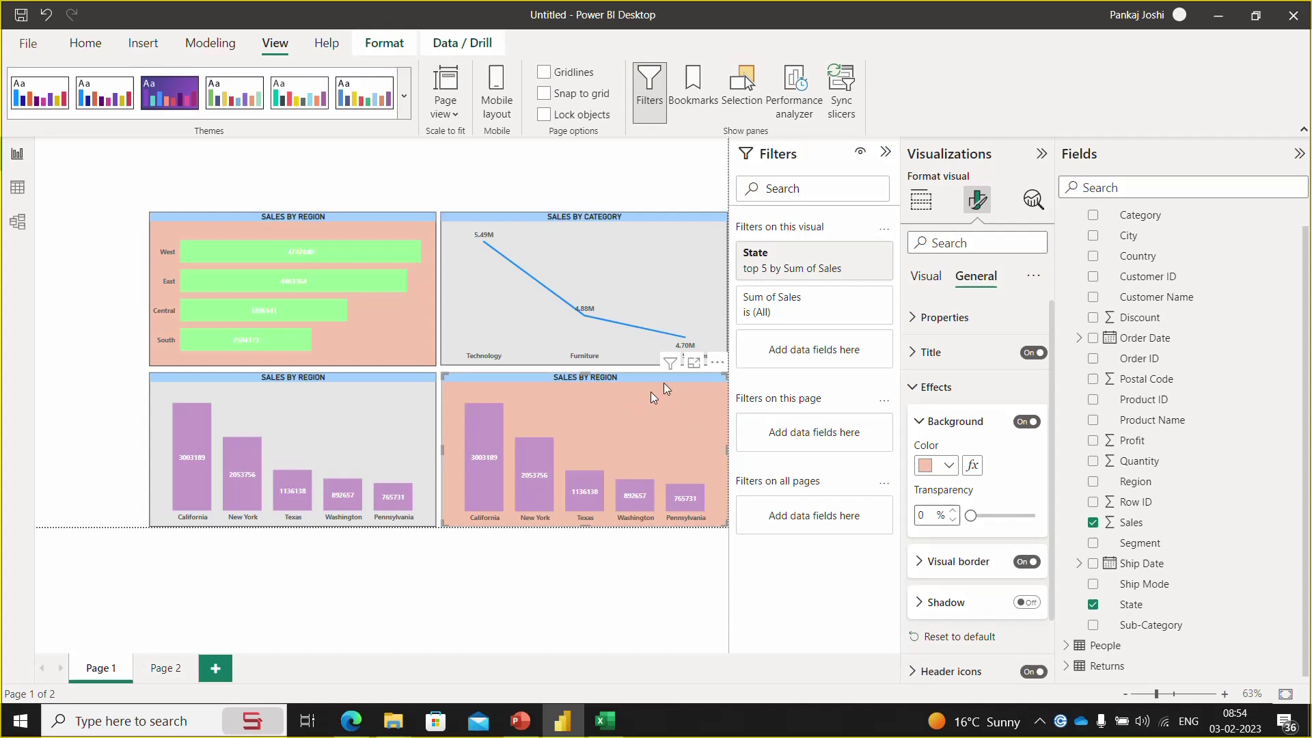
left_click(860, 270)
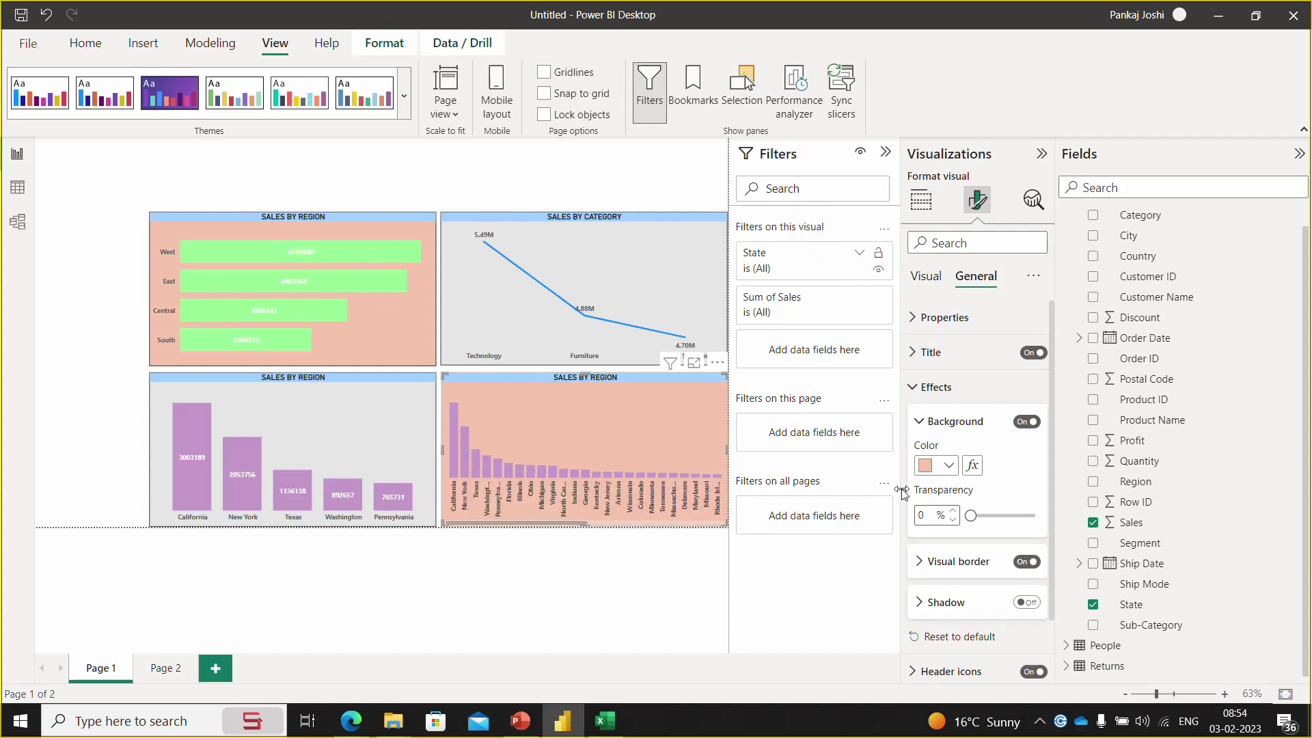
left_click(921, 199)
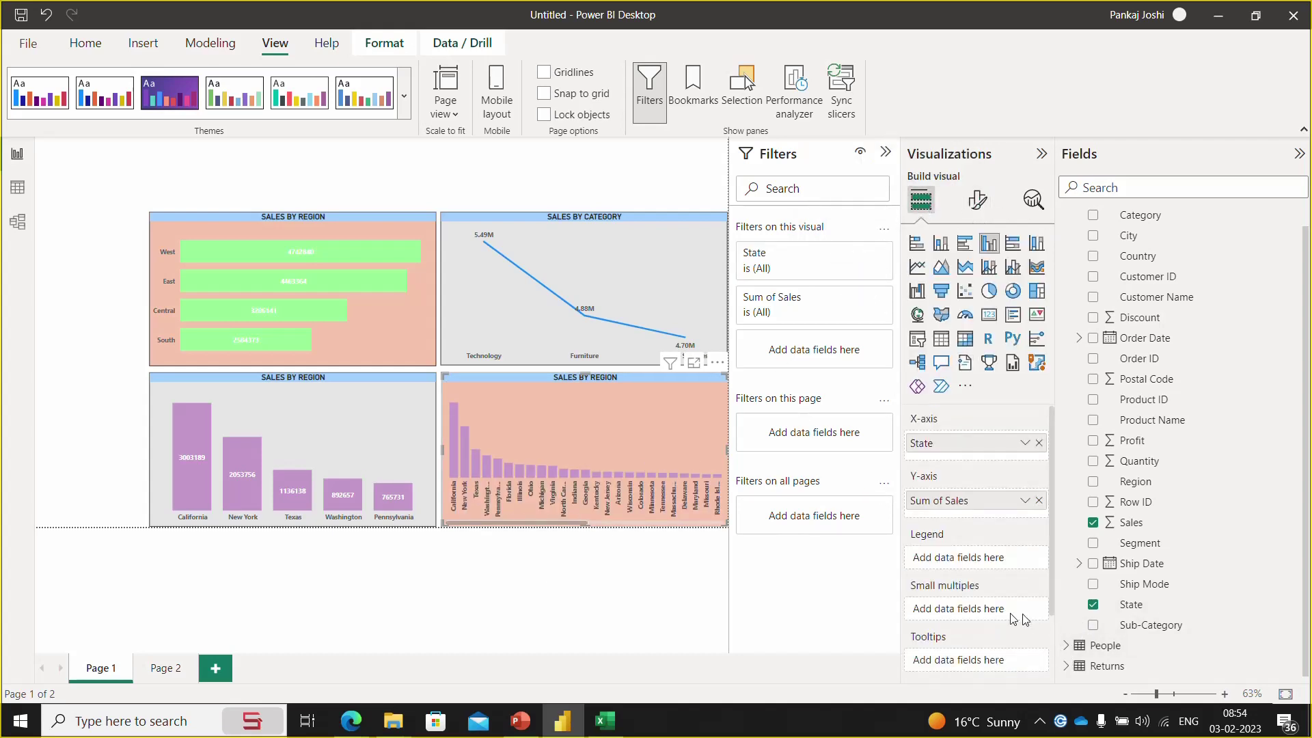
left_click(1040, 501)
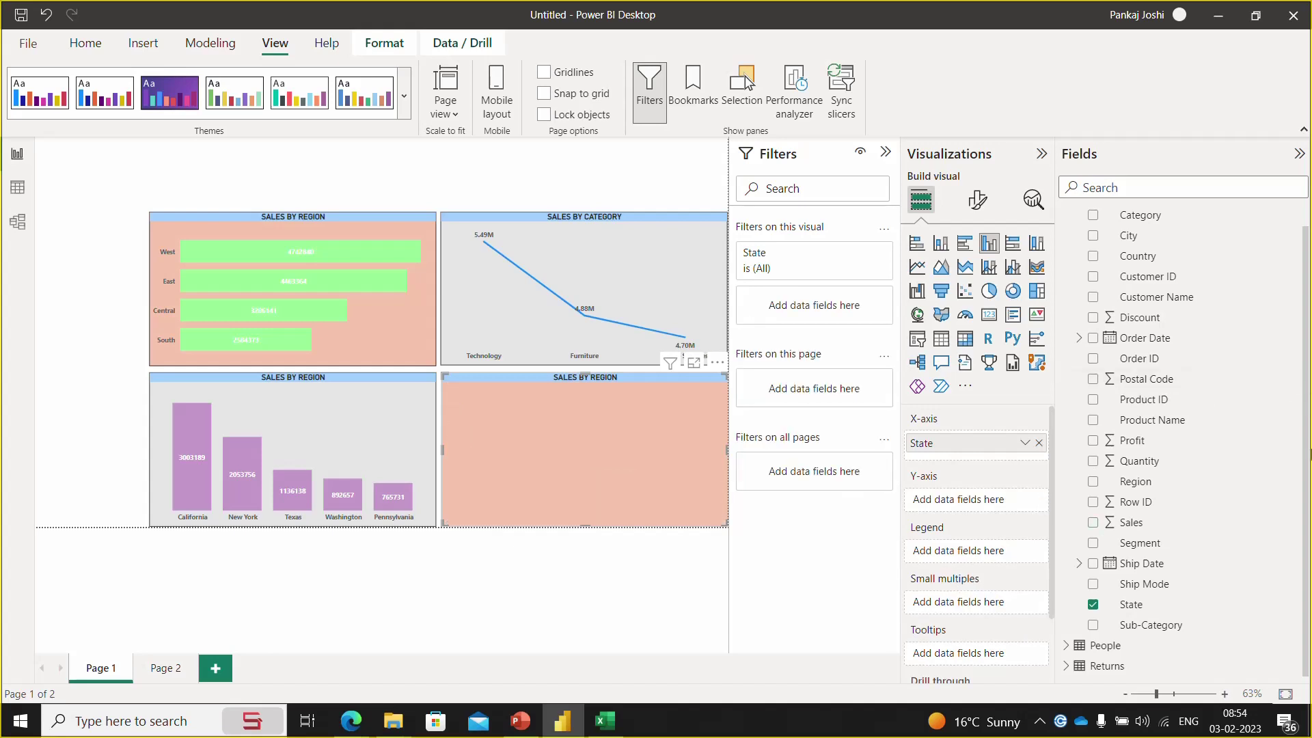
left_click_drag(1134, 441, 992, 511)
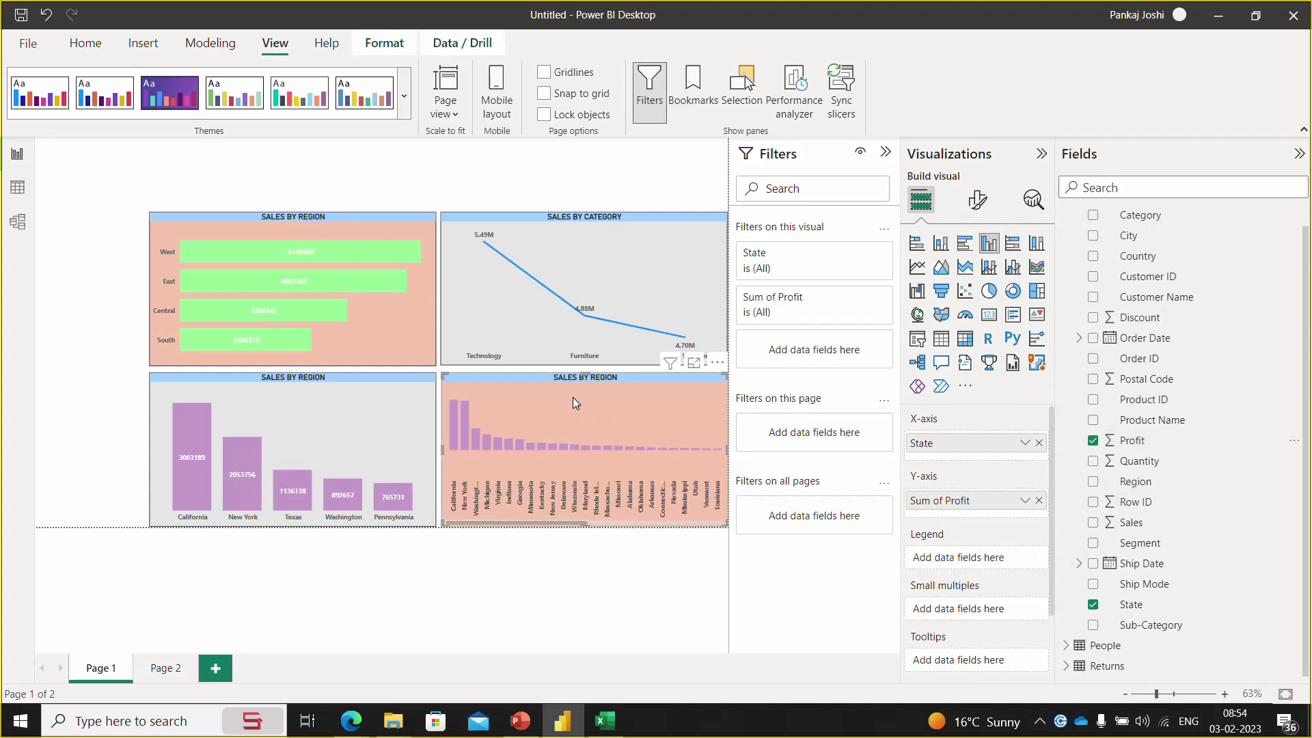
left_click(885, 152)
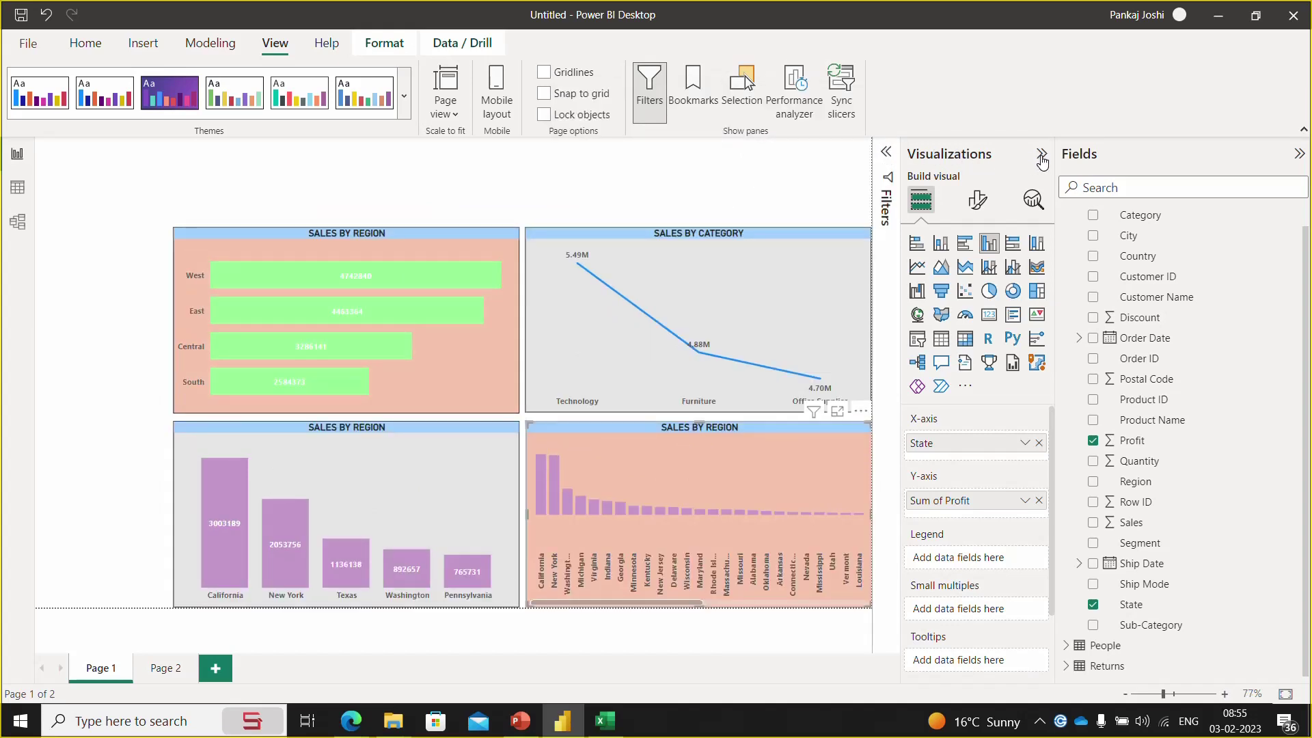
- Switch to the Google Meet call, stop presenting, and share the entire screen again
key("alt+Tab")
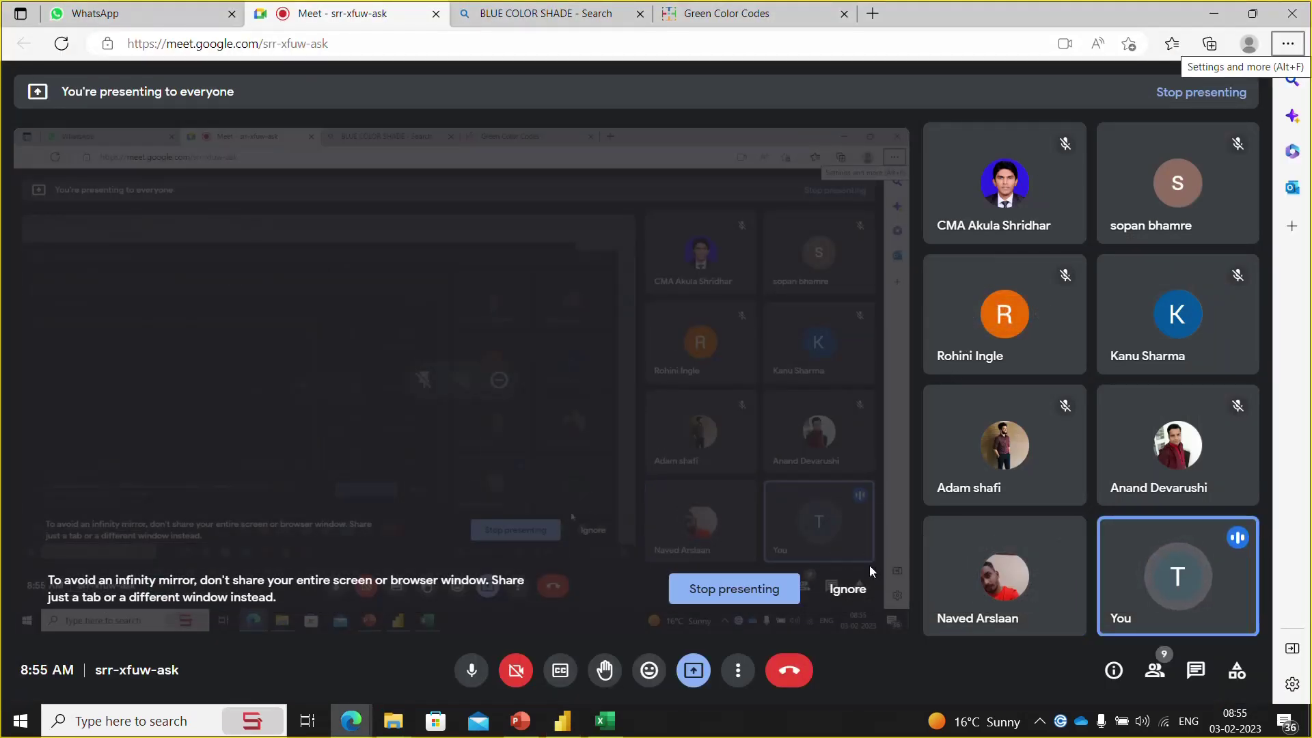
left_click(696, 668)
left_click(774, 618)
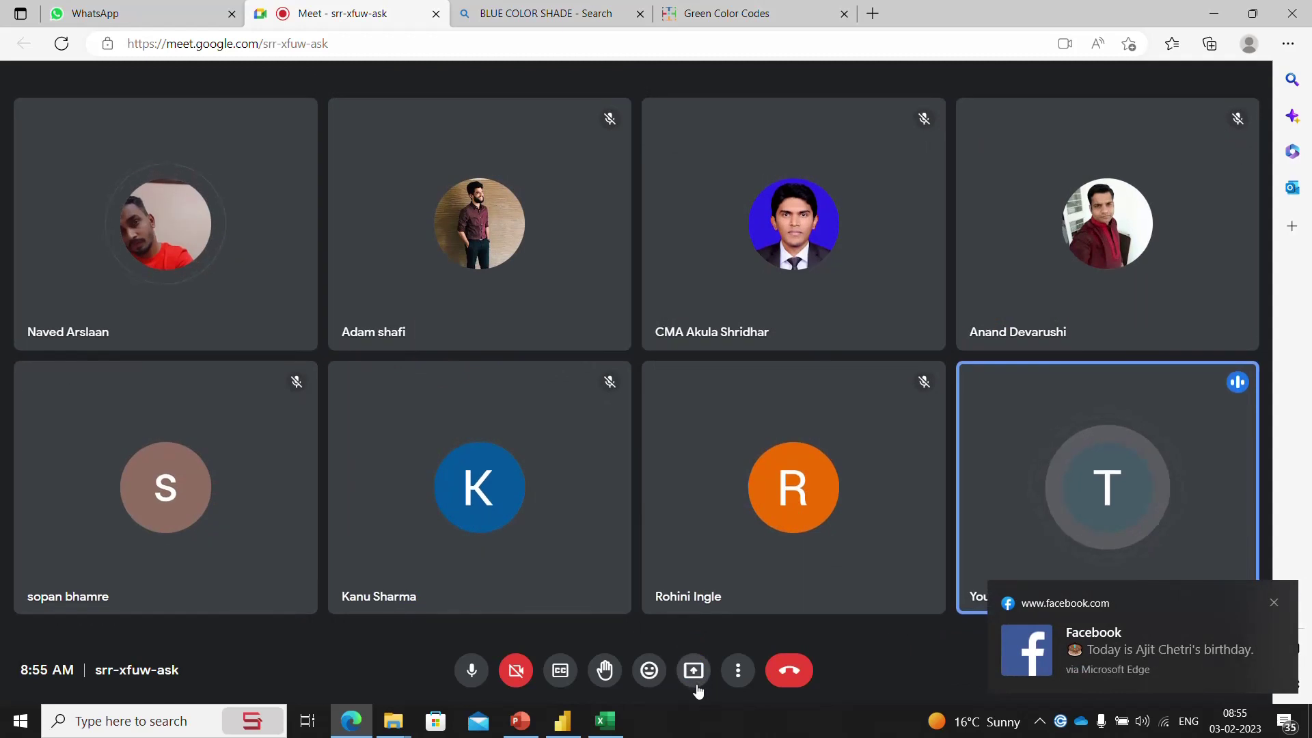
left_click(691, 673)
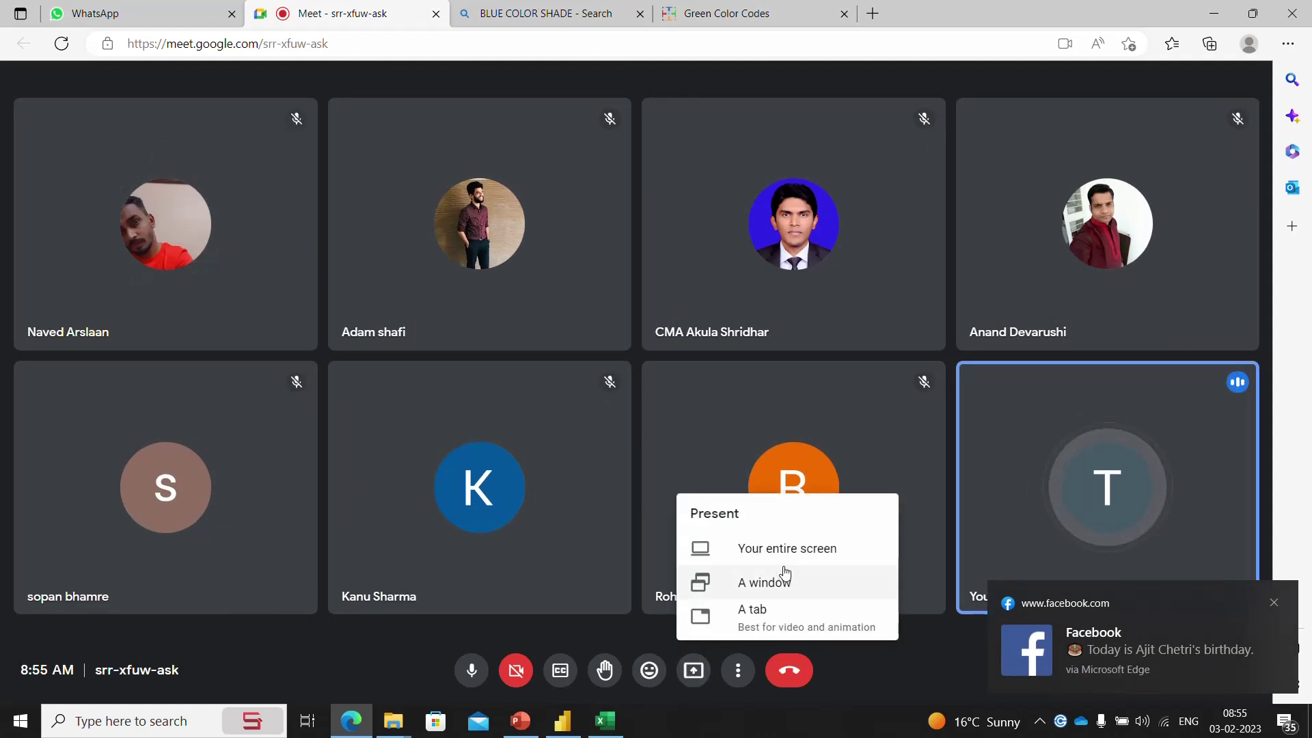
left_click(752, 552)
left_click(612, 284)
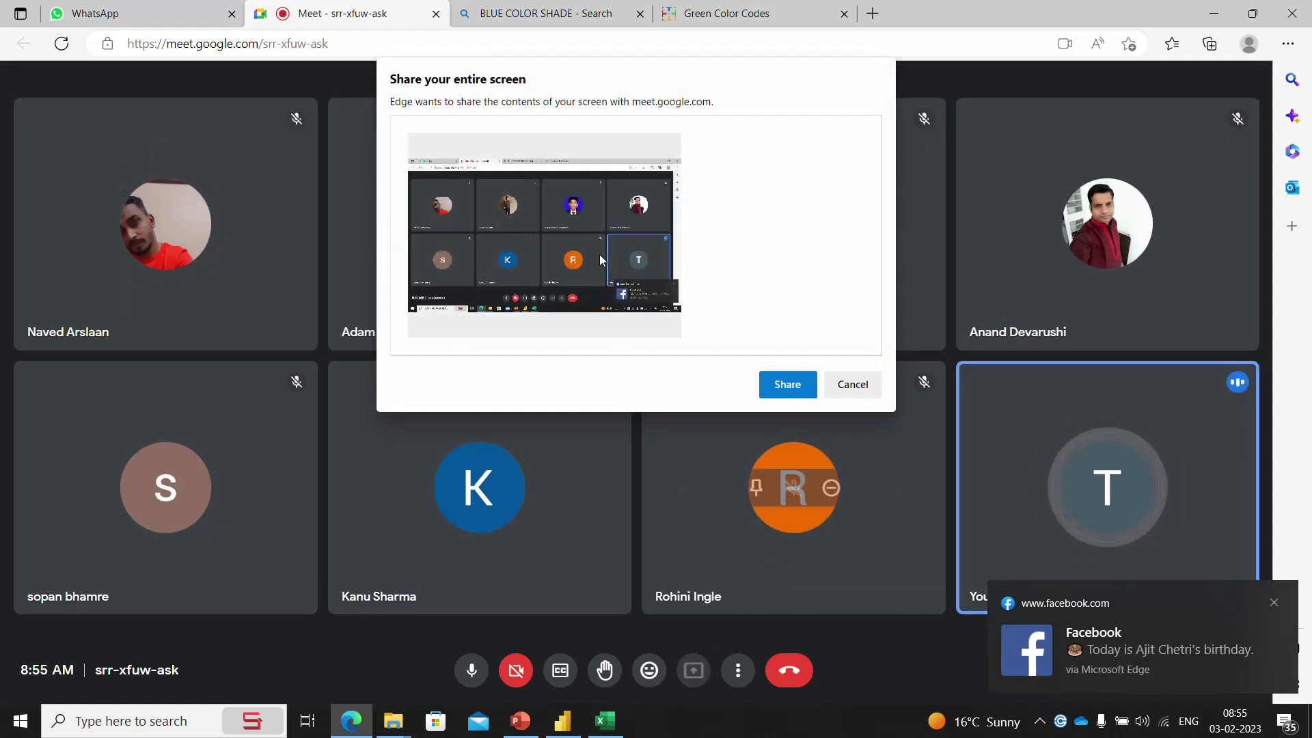
left_click(793, 384)
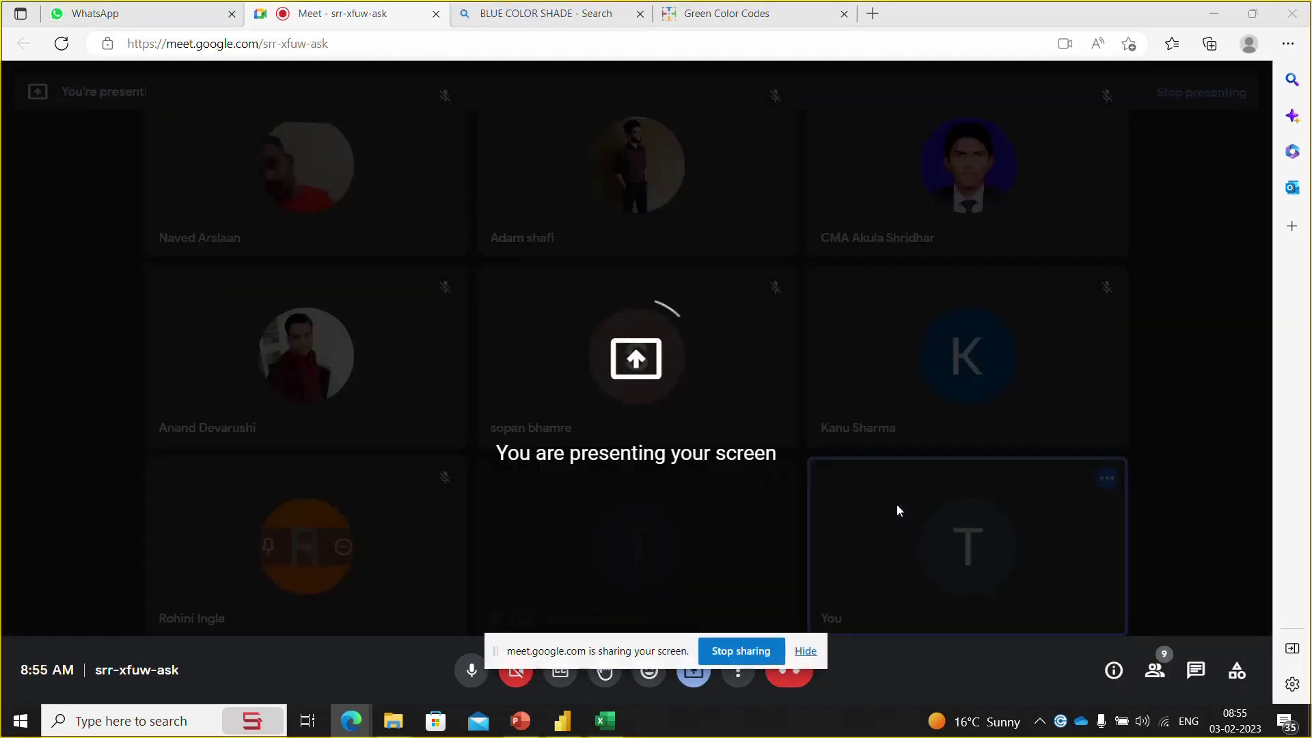
key("alt+Tab")
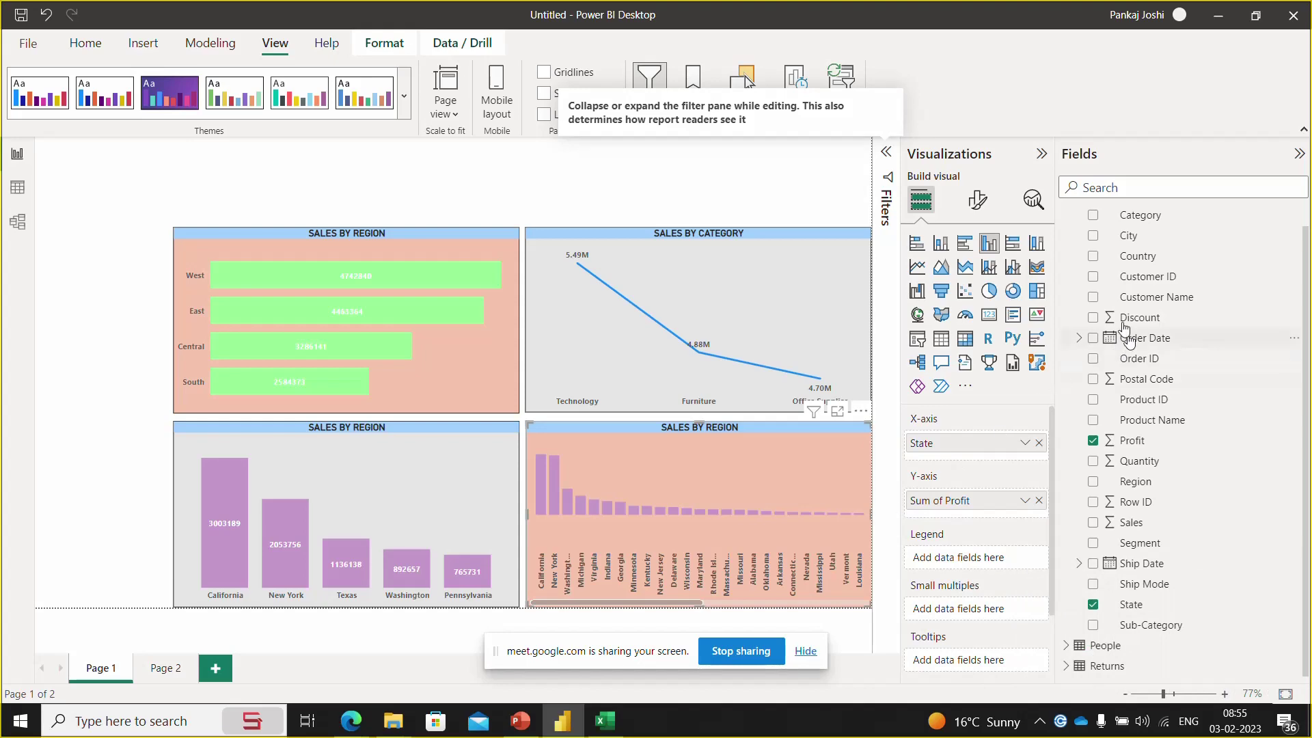
key("alt+Tab")
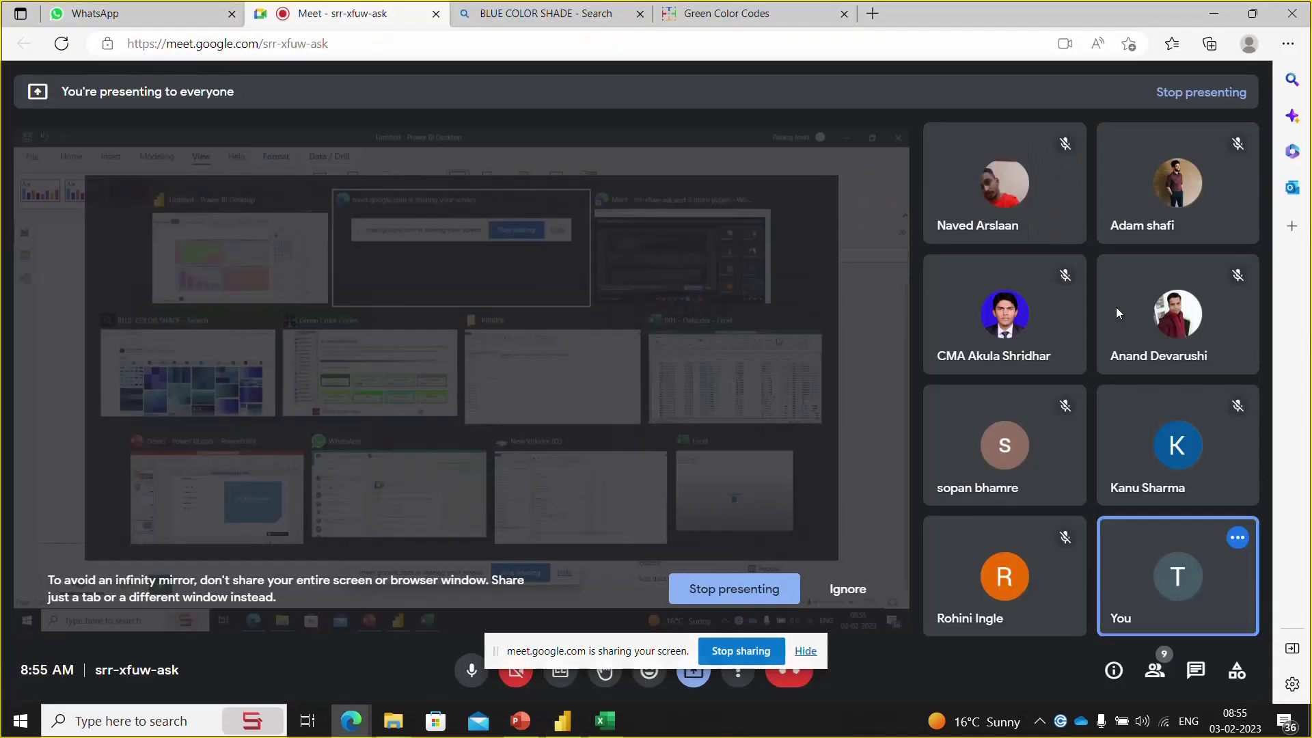
key("alt+Tab")
key("Tab")
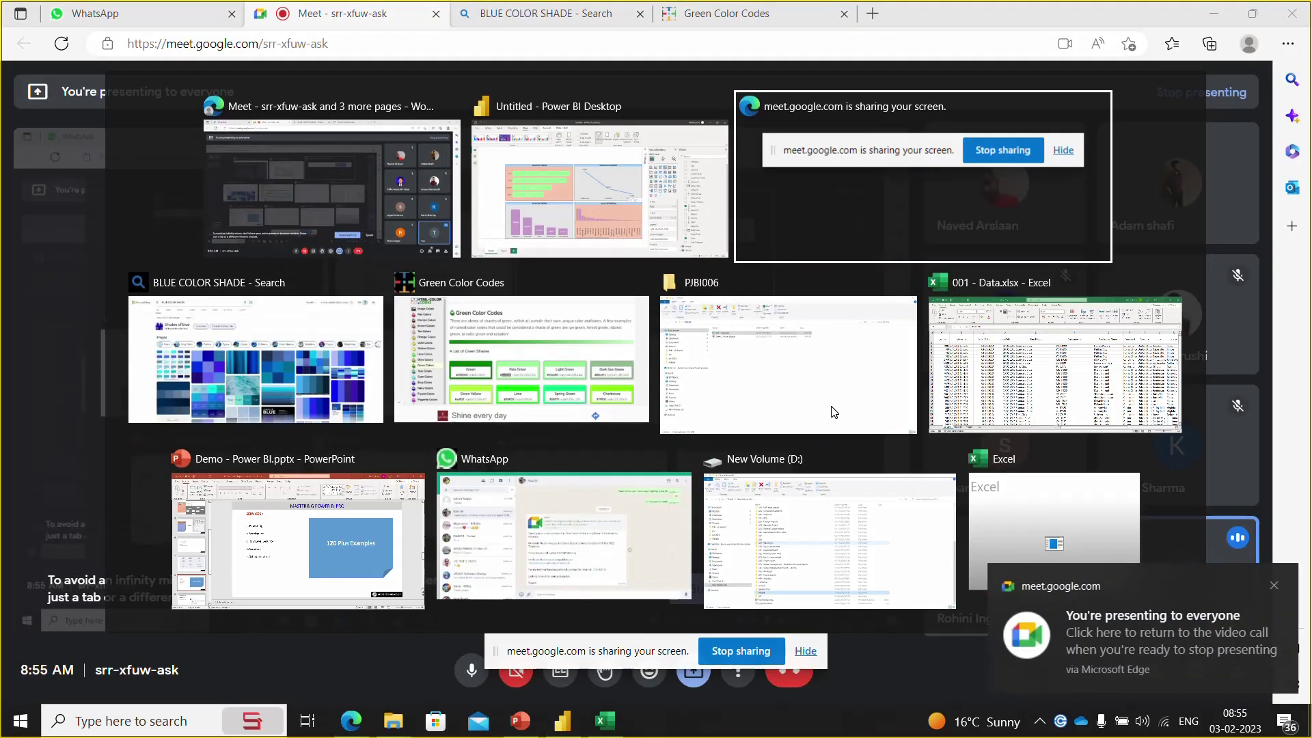
left_click(678, 253)
key("alt+Tab")
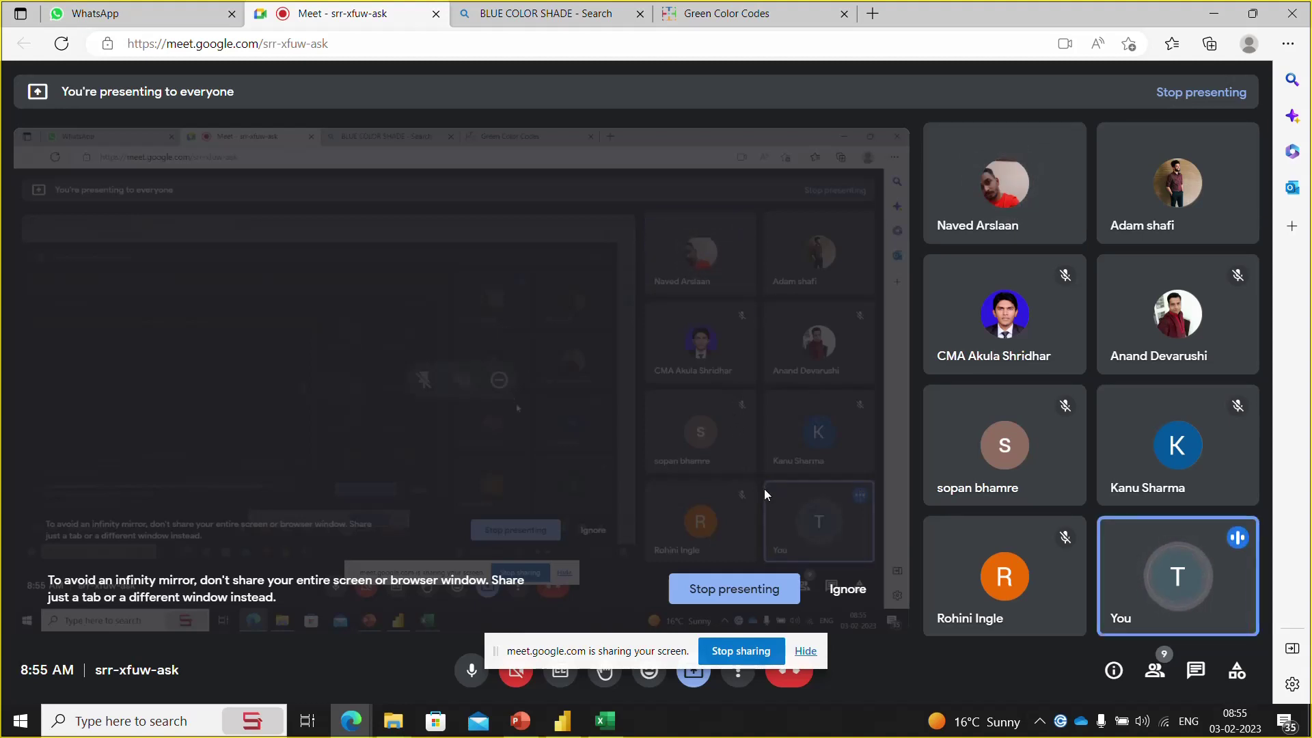
- Ignore the infinity mirror warning, hide the screen-sharing notice in the call, and switch back to Power BI Desktop
left_click(847, 592)
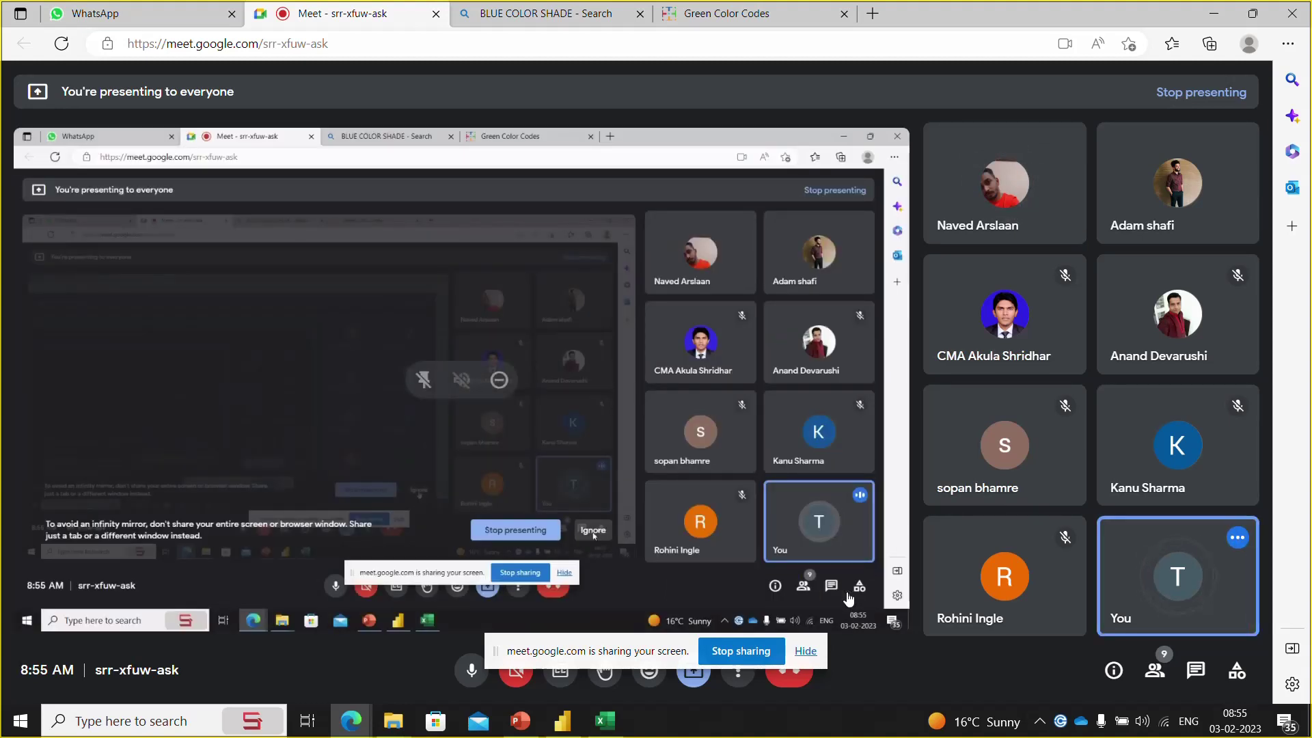
left_click(810, 652)
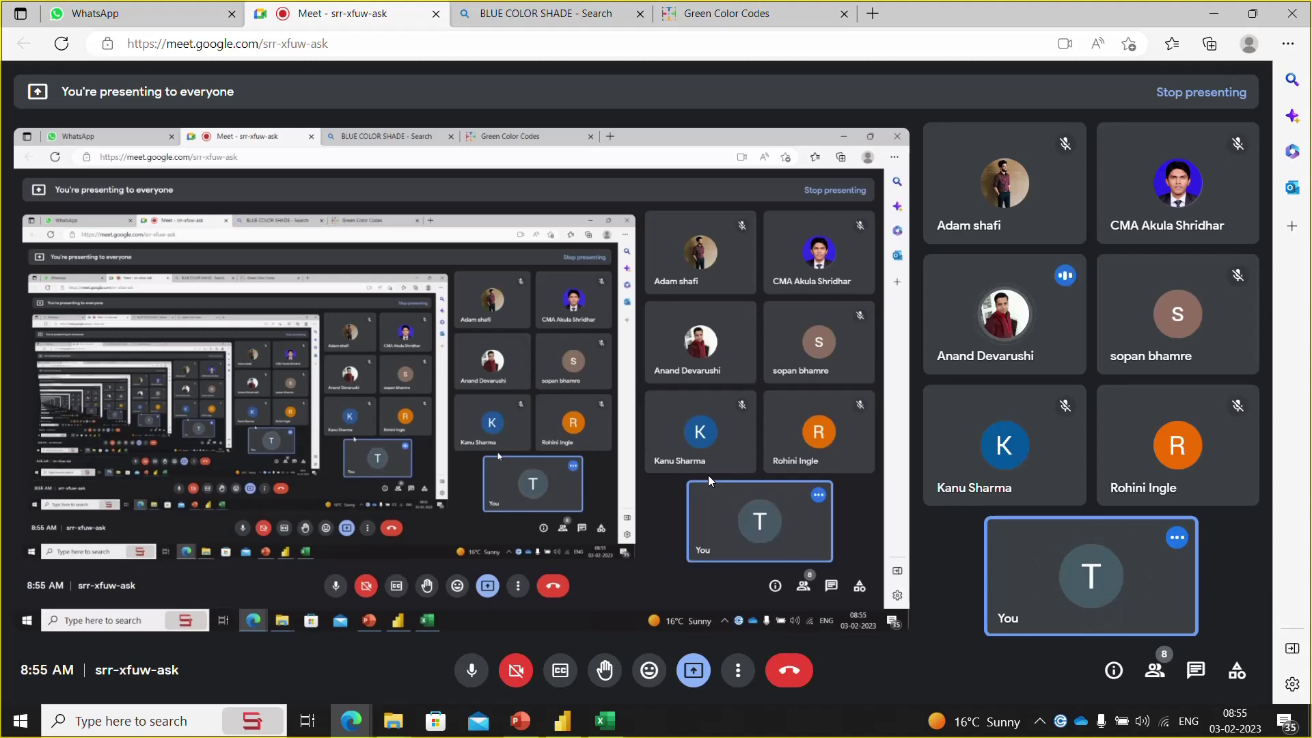
key("alt+Tab")
key("alt+Tab")
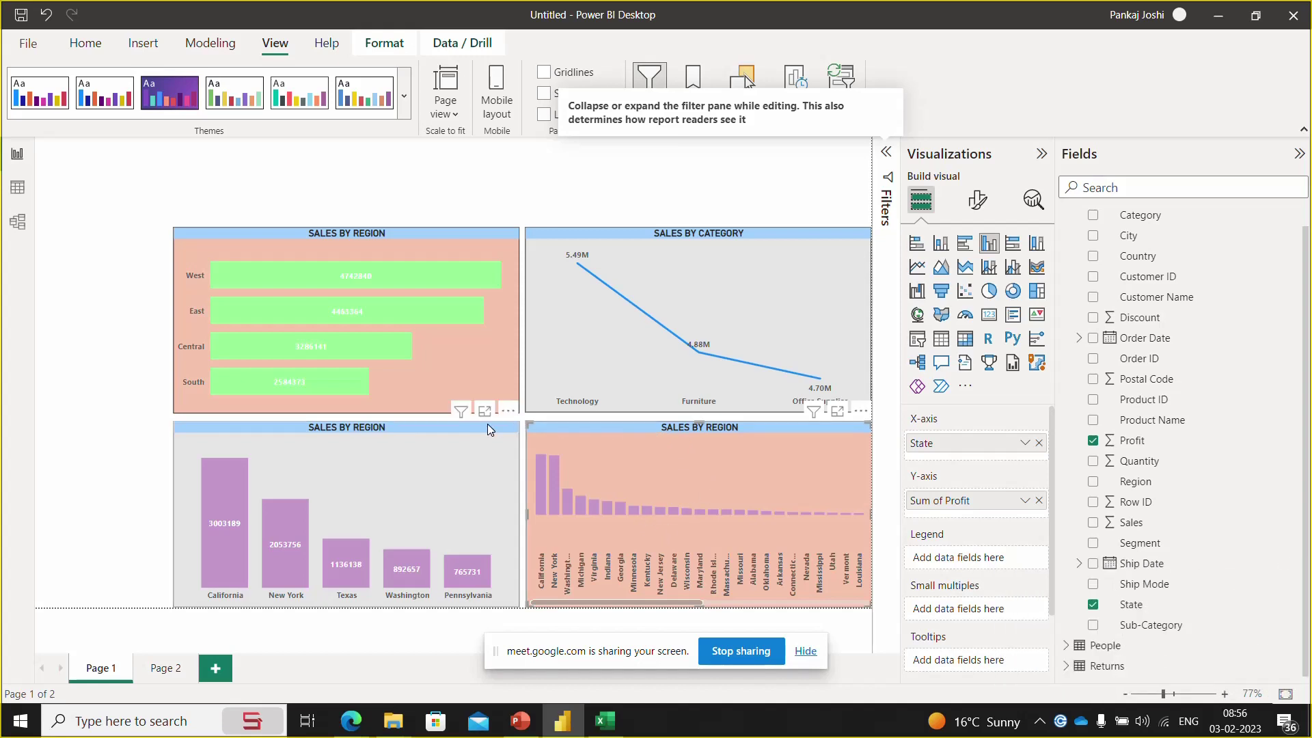
- Change the title of the top 5 state sales chart to SALES BY STATE
left_click(410, 432)
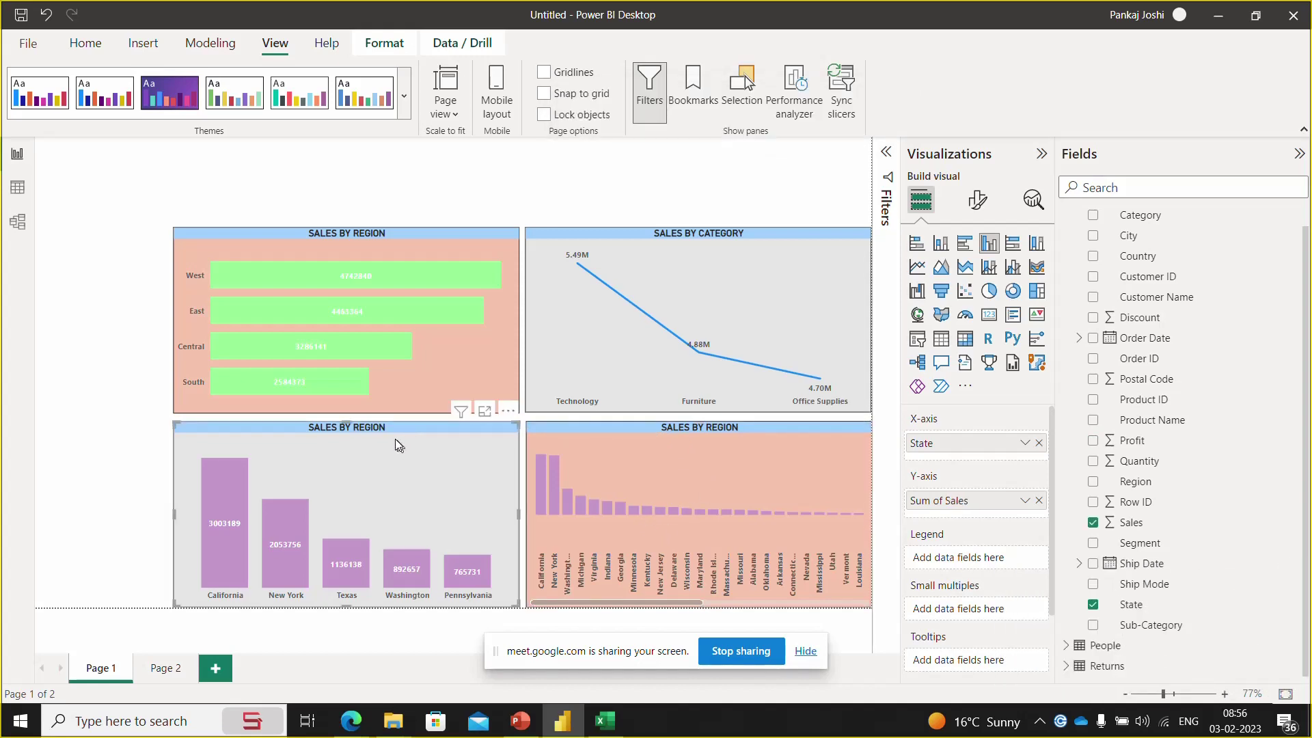
left_click(977, 199)
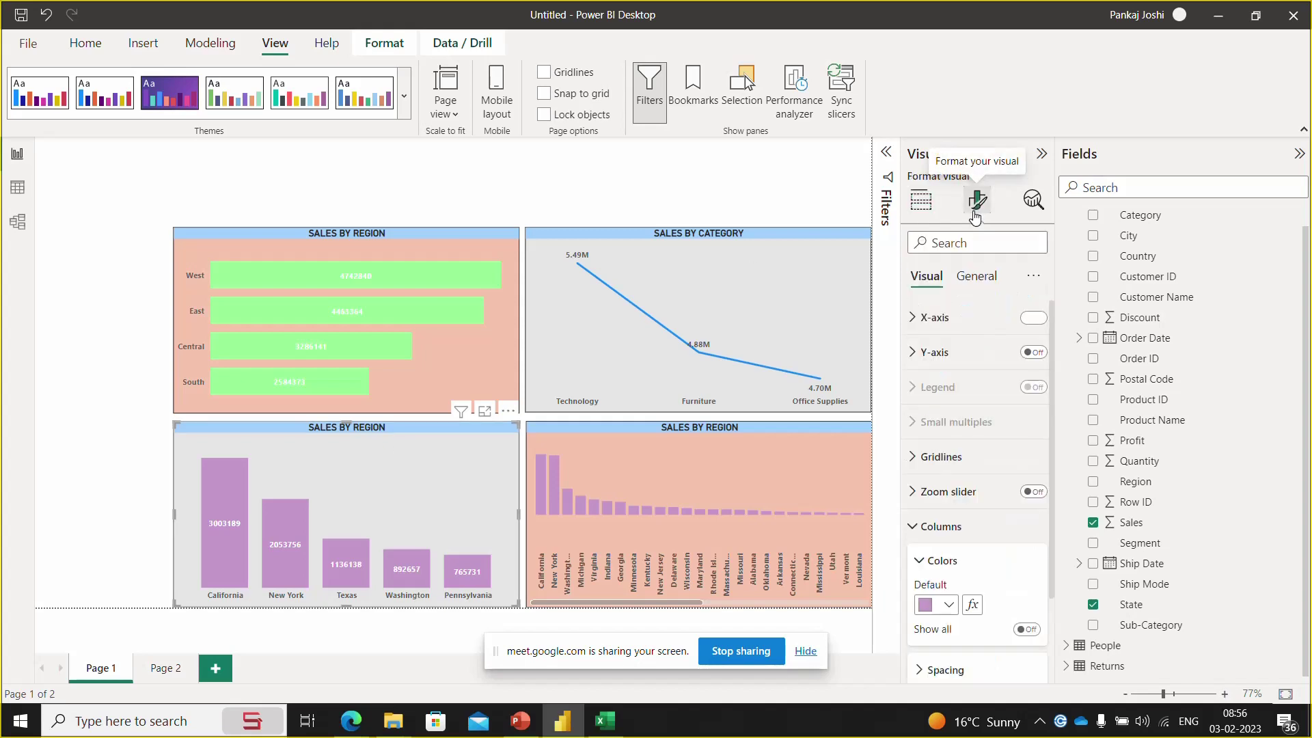
left_click(971, 280)
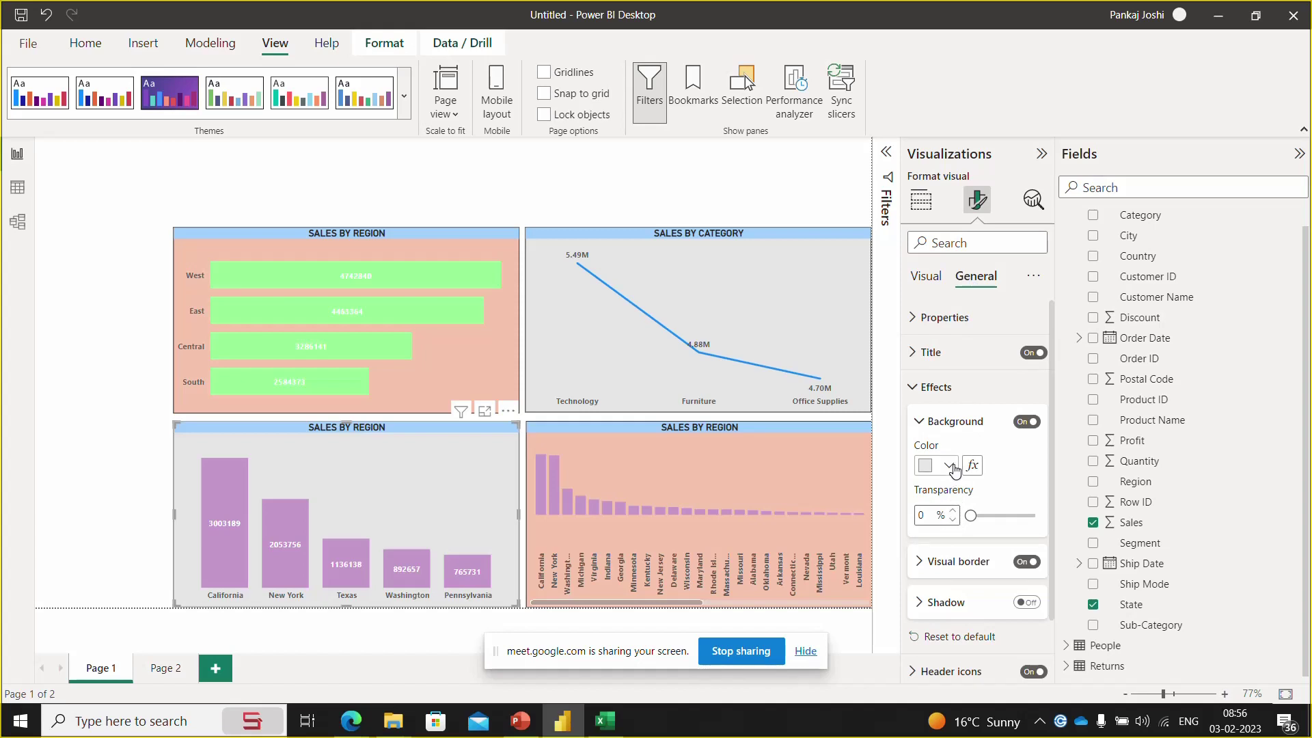
left_click(919, 353)
double_click(973, 403)
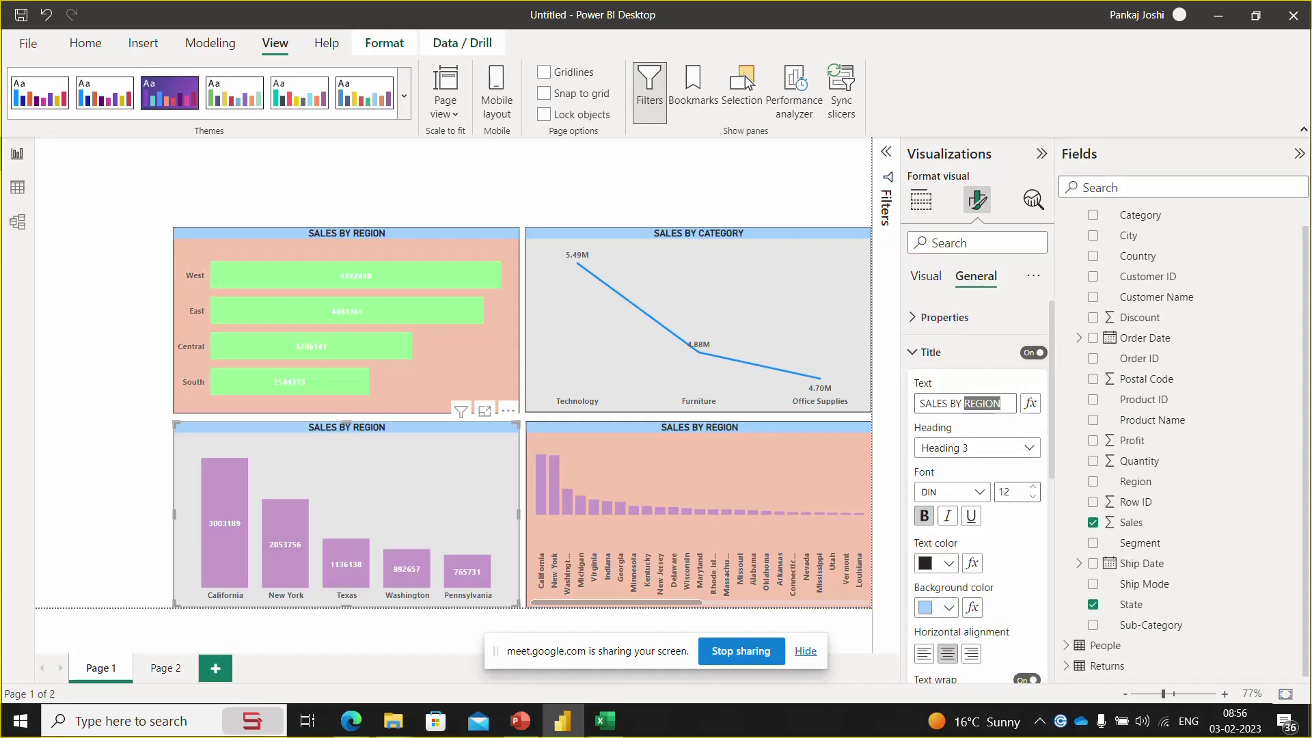
type("STAT")
- Change the title of the duplicated state chart showing profit to PROFIT BY STATE
left_click(831, 447)
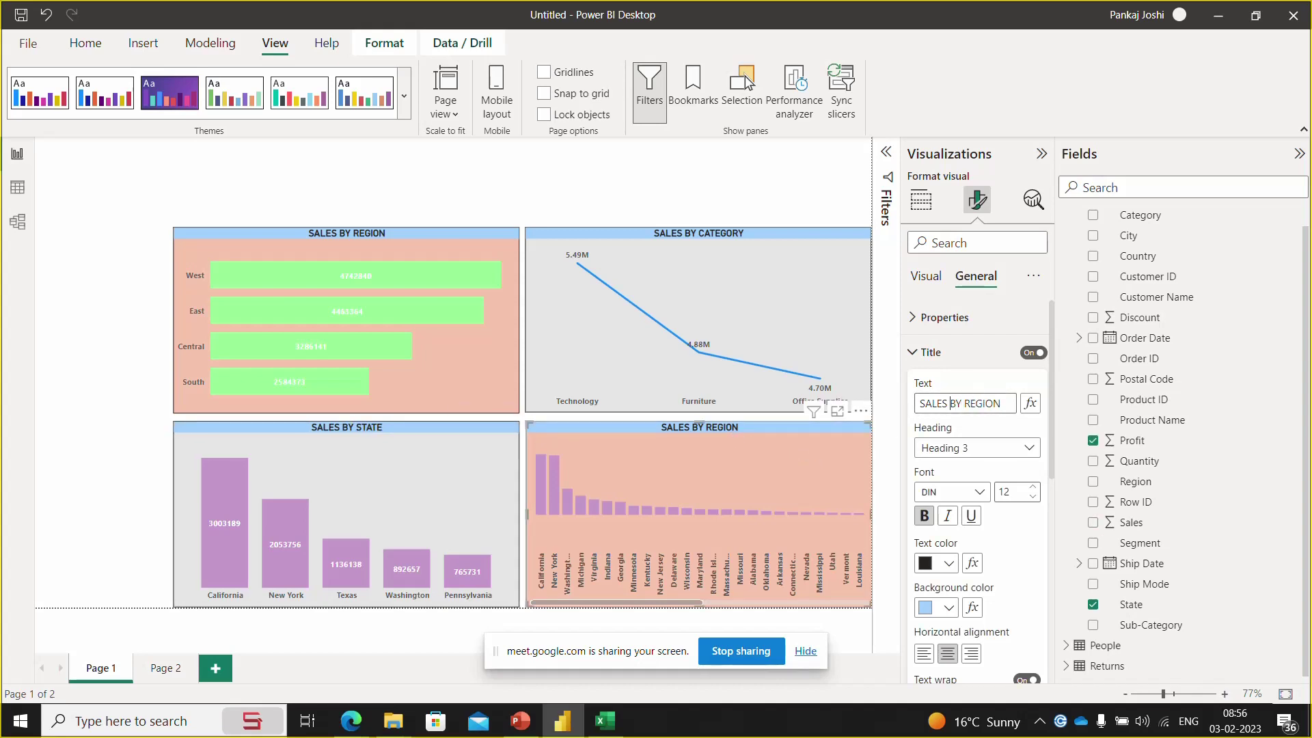
key("shift+Home")
type("PROFIT")
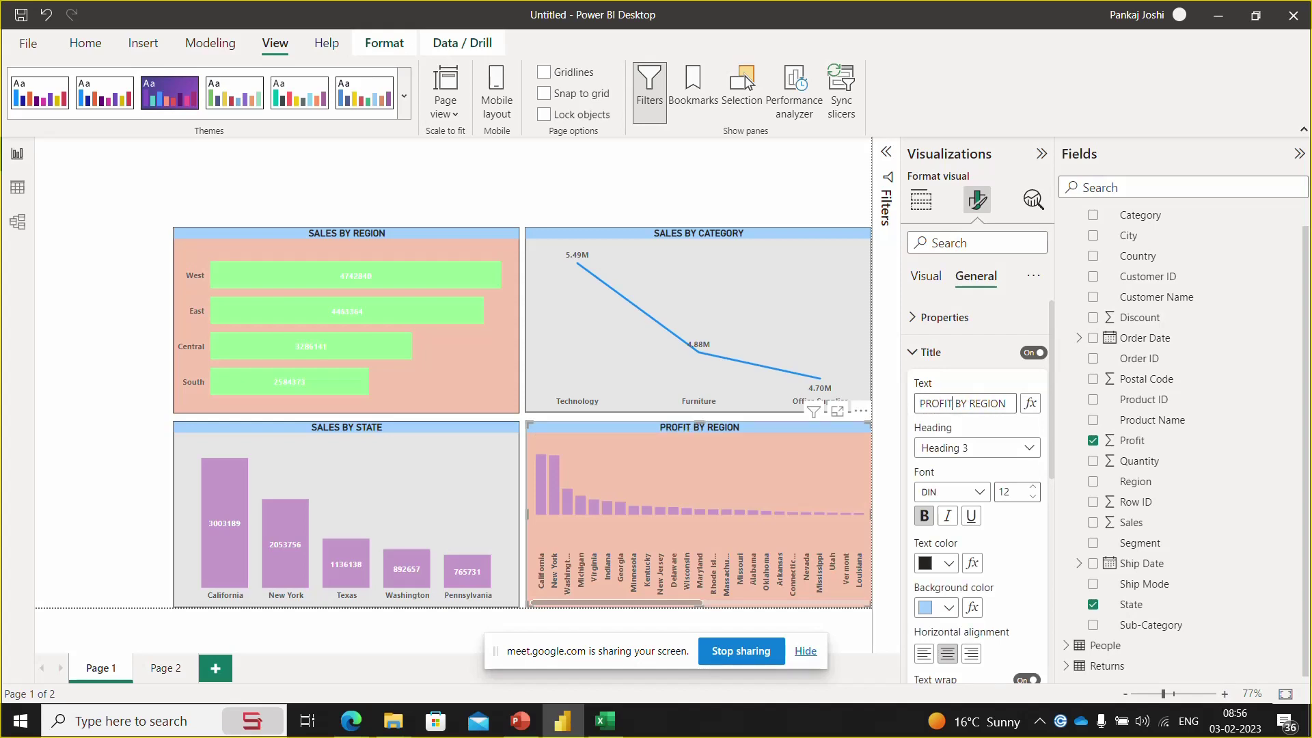
key("shift+End")
type("S")
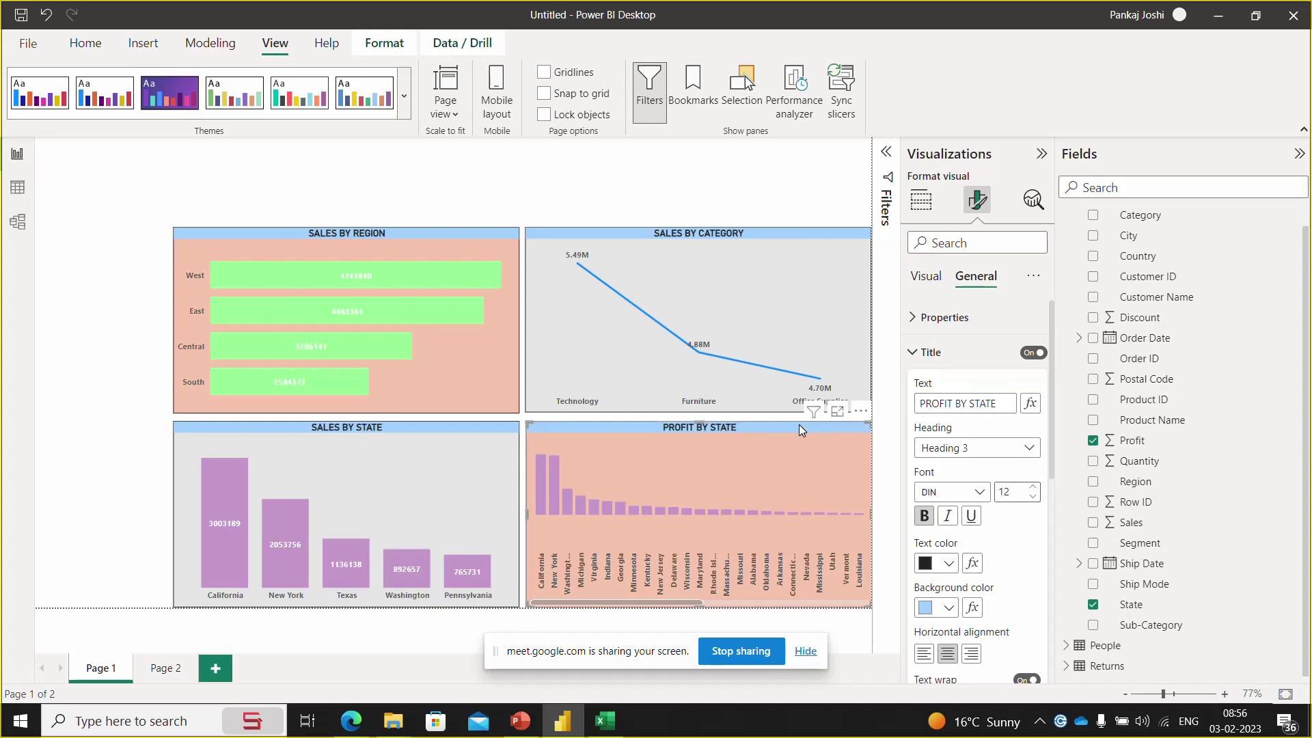
- Filter the PROFIT BY STATE chart with a Top N filter on State showing the bottom 5 by Sum of Profit
left_click(930, 202)
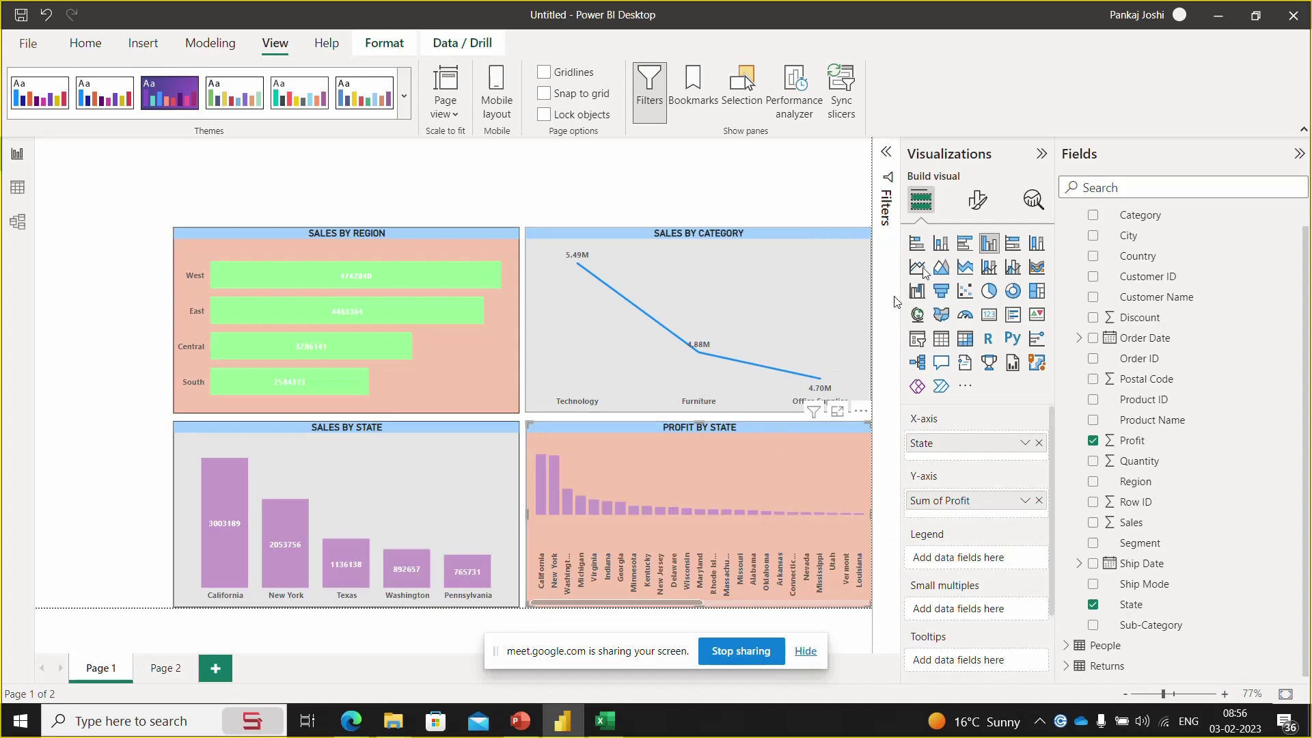
left_click(982, 205)
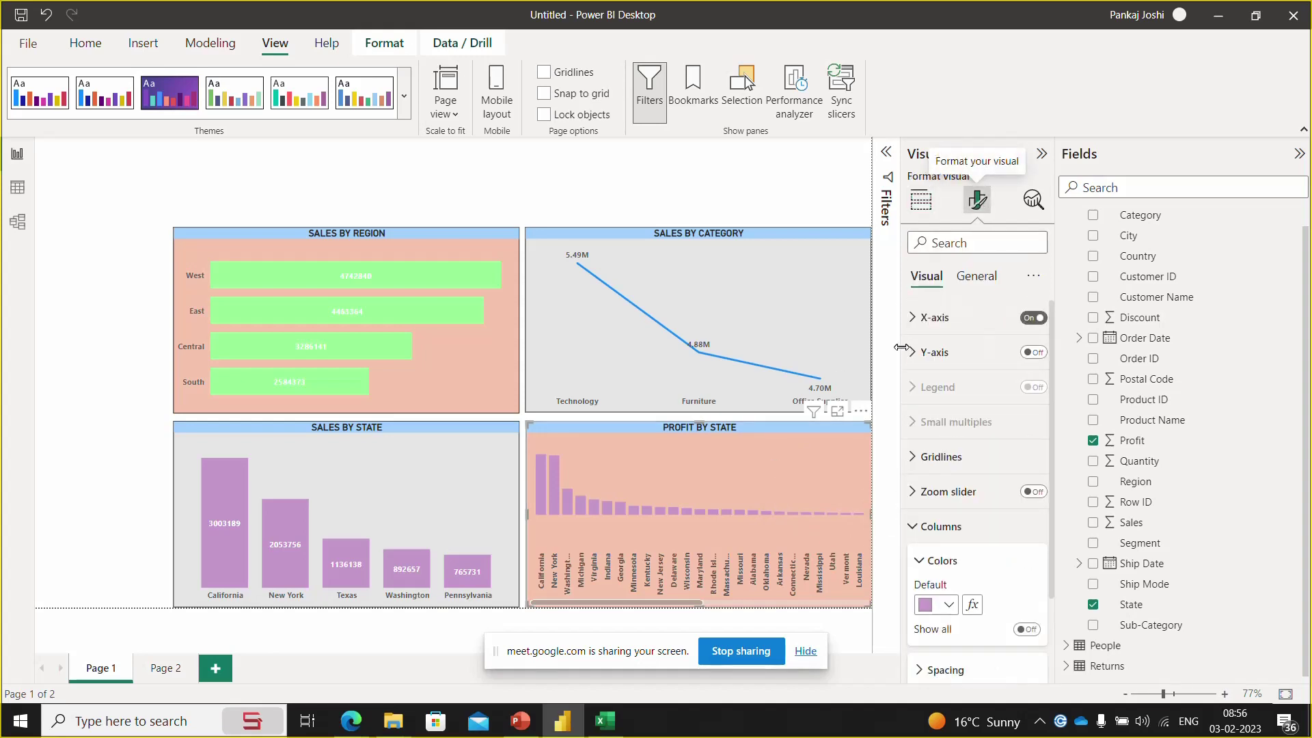
left_click(887, 152)
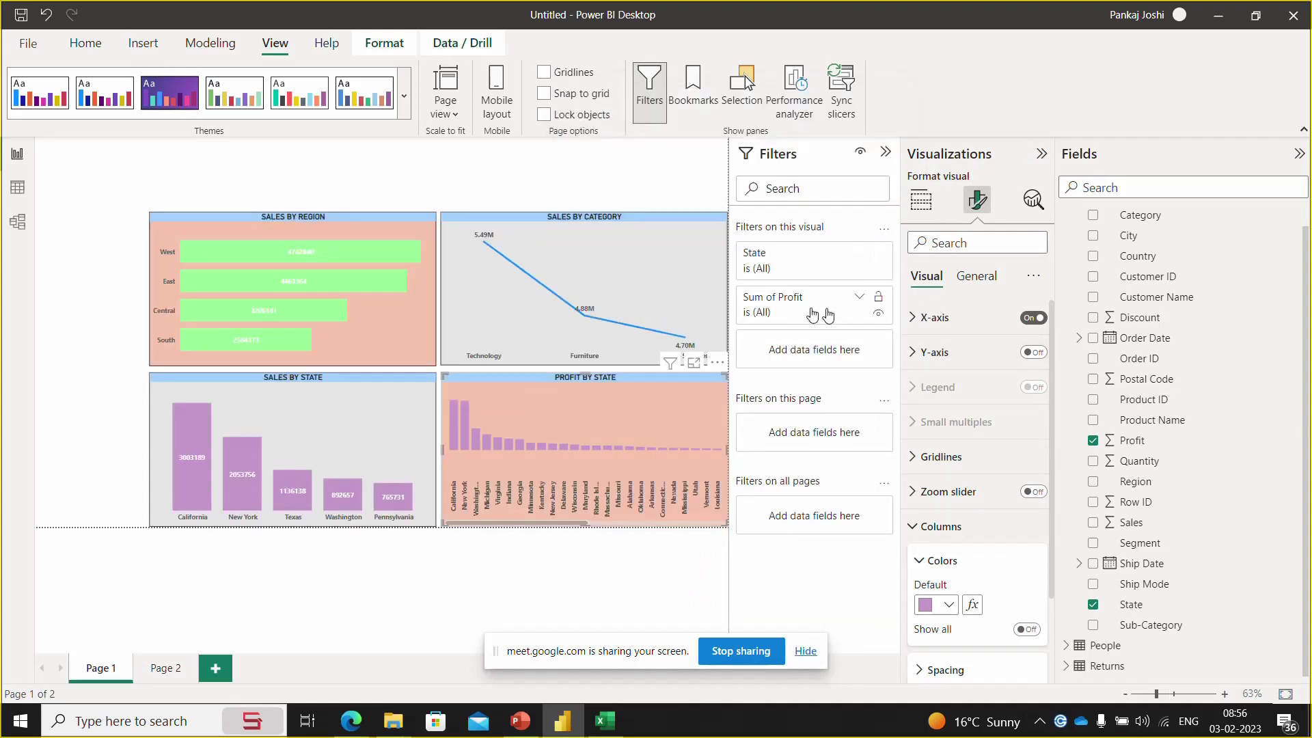
left_click(772, 267)
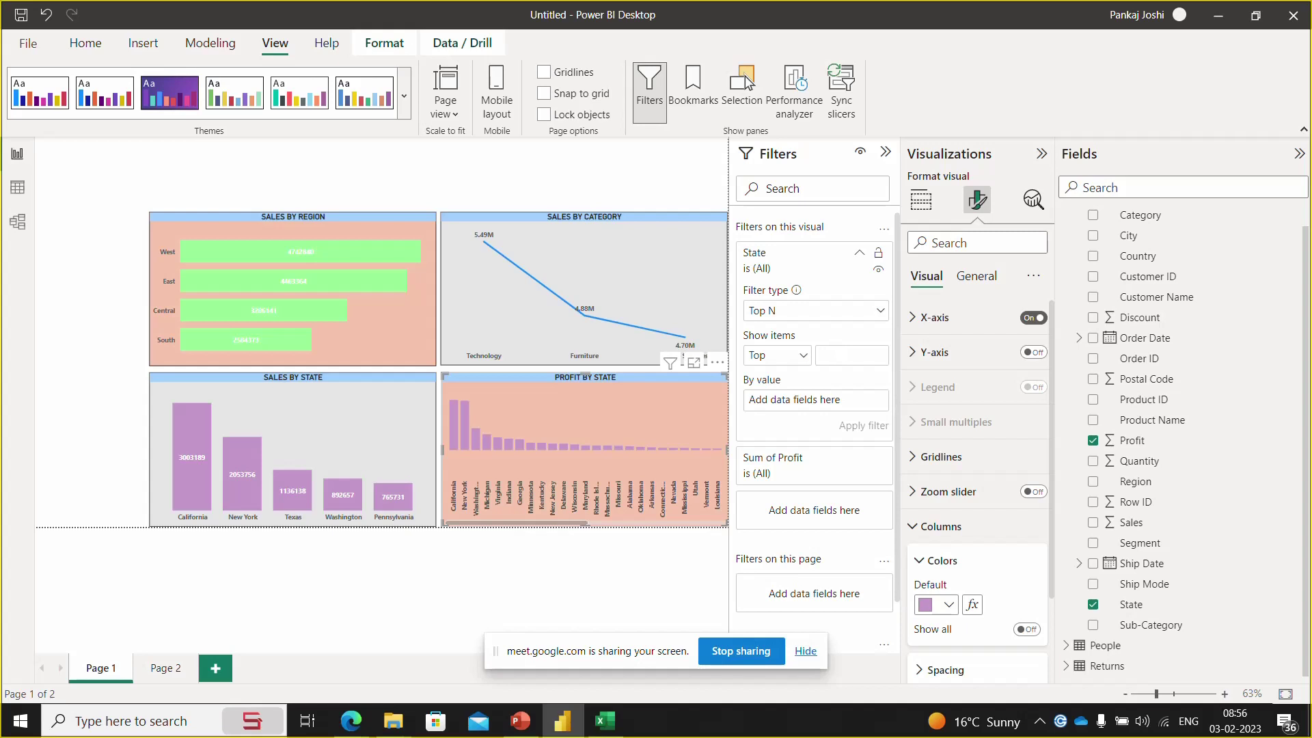
left_click(778, 318)
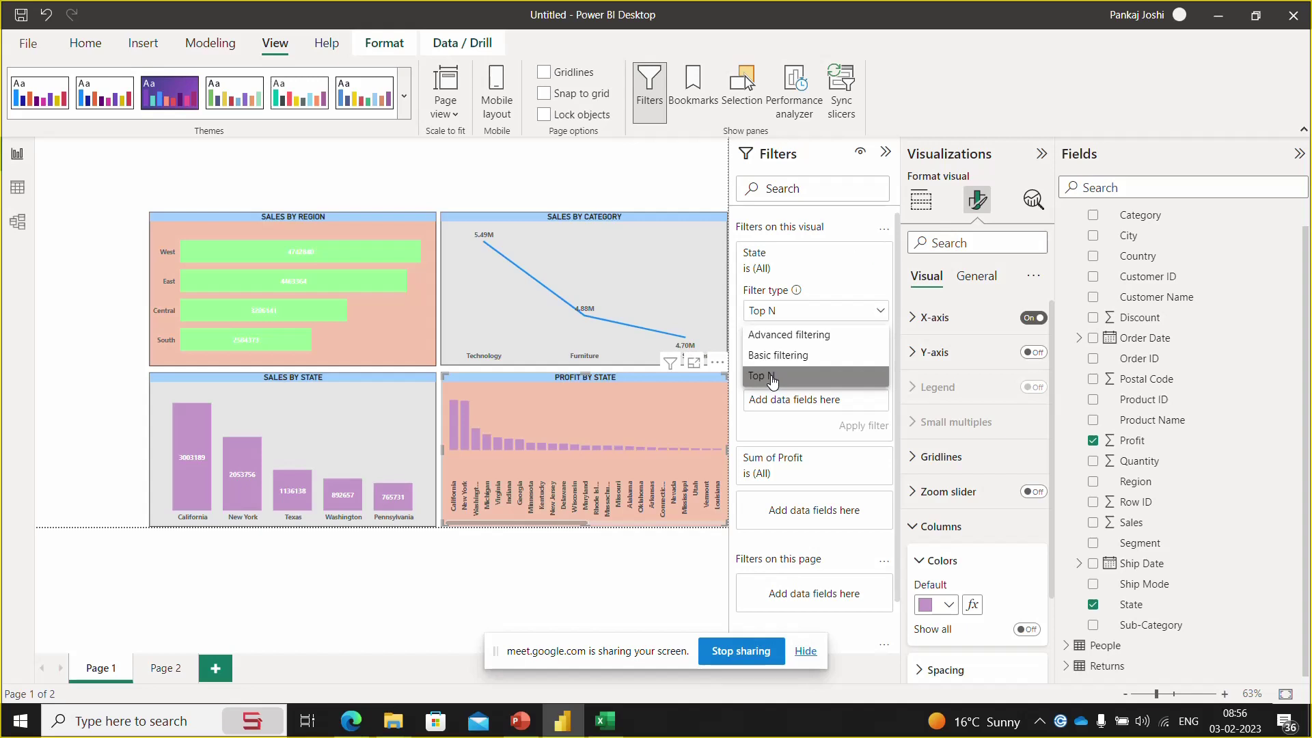
left_click(773, 380)
left_click(805, 356)
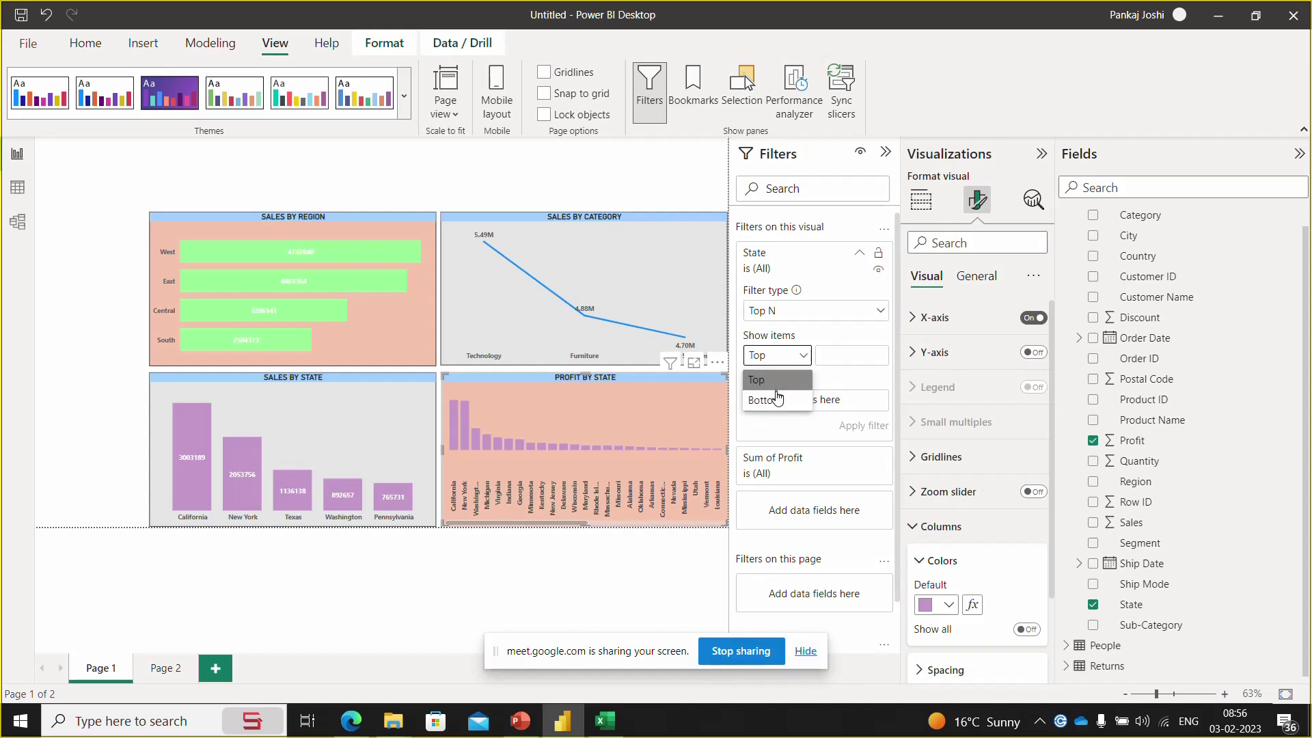
left_click(772, 398)
left_click(846, 355)
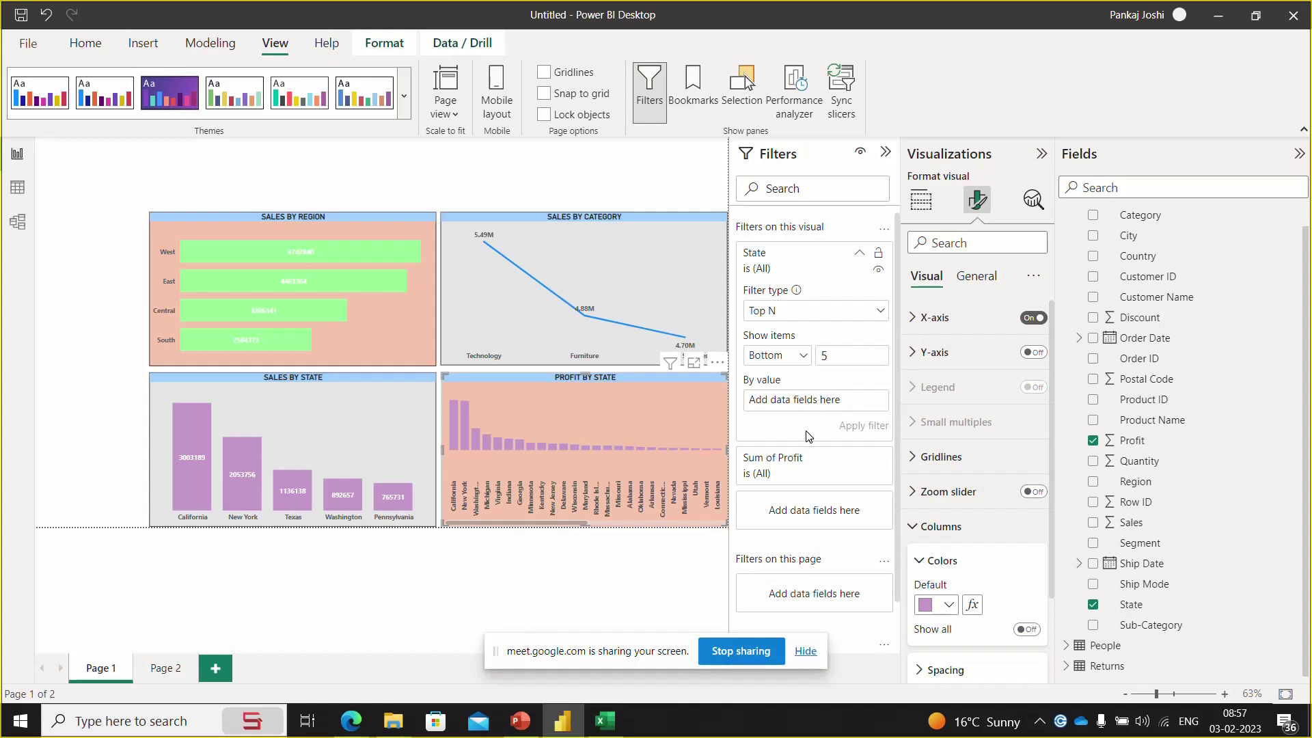
left_click_drag(1134, 441, 800, 398)
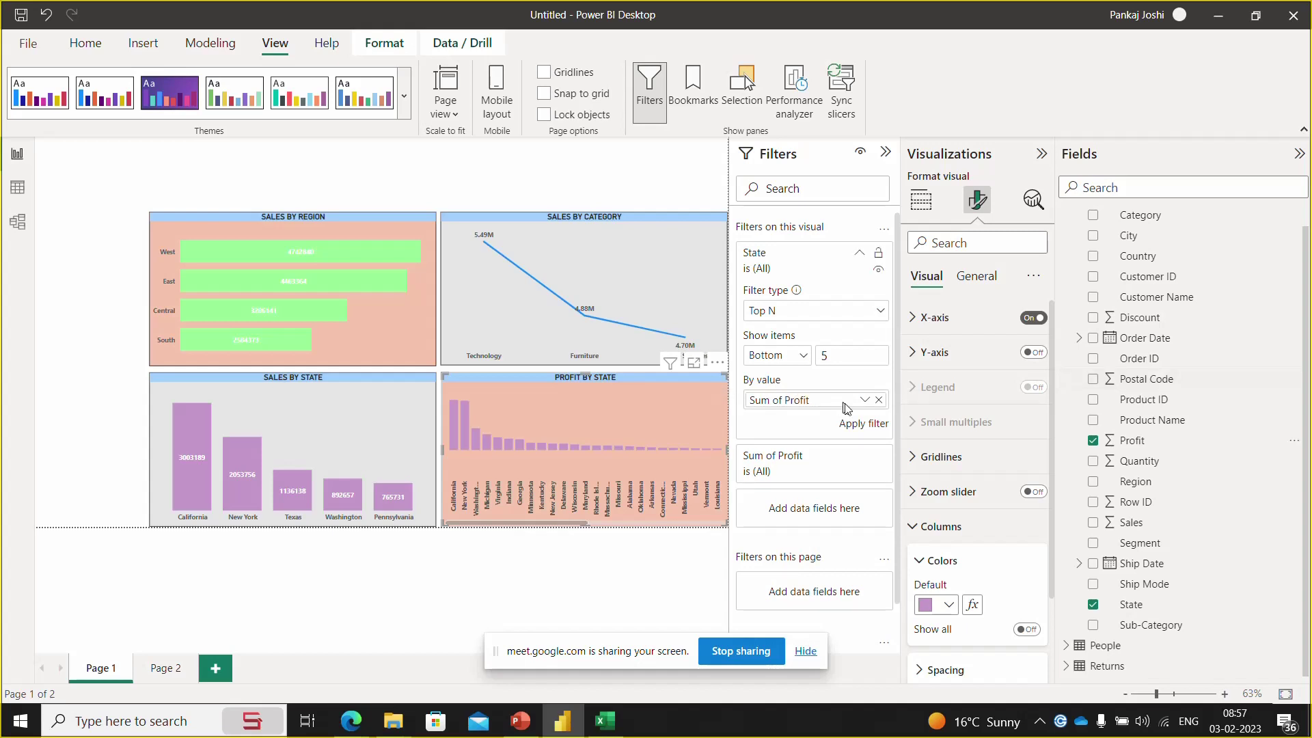
left_click(854, 425)
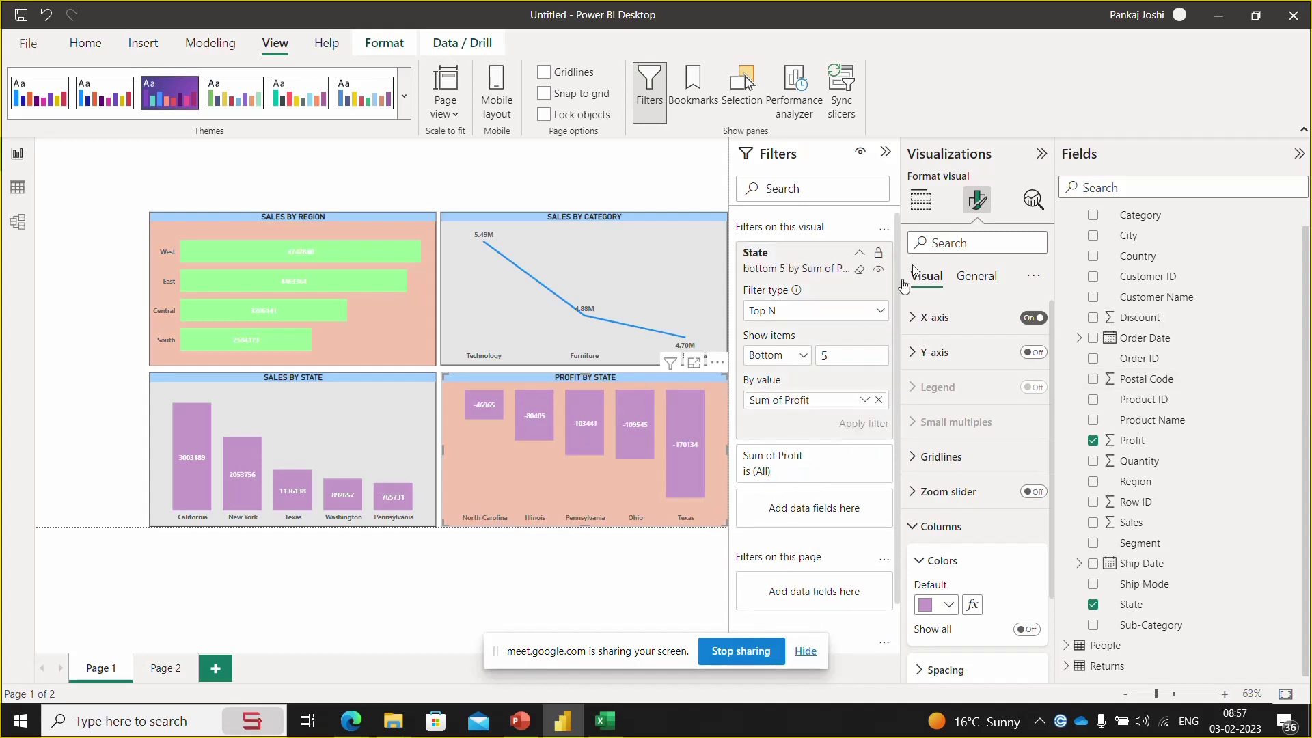
- Collapse the Visualizations and Fields panes to enlarge the report canvas, and hide the screen-sharing notice
left_click(1041, 154)
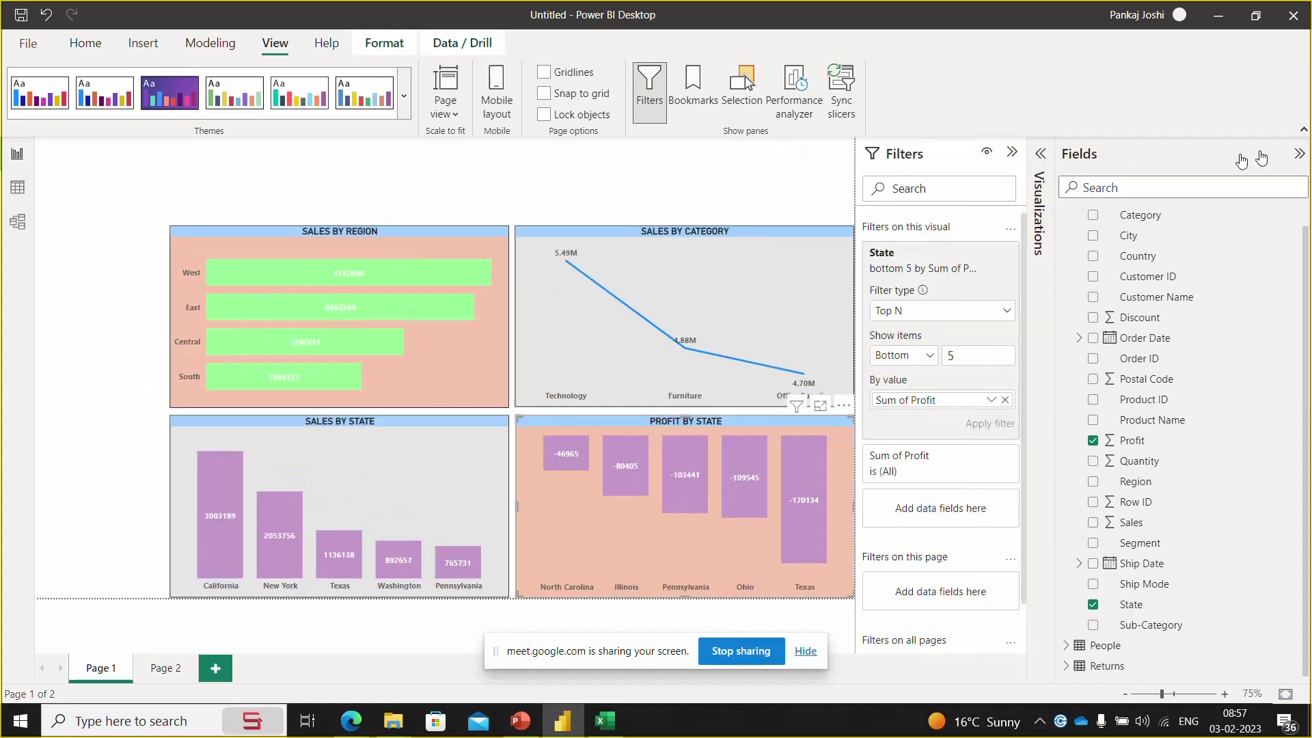
left_click(1300, 152)
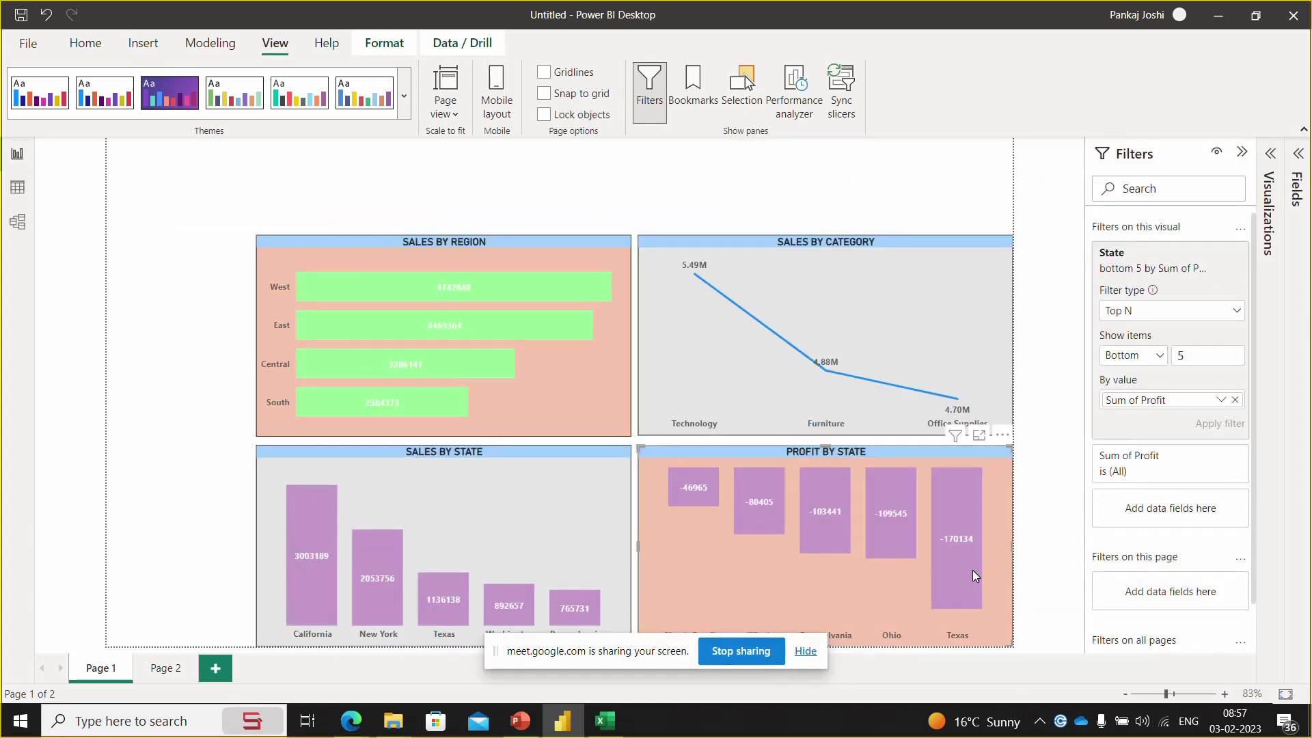
left_click(800, 657)
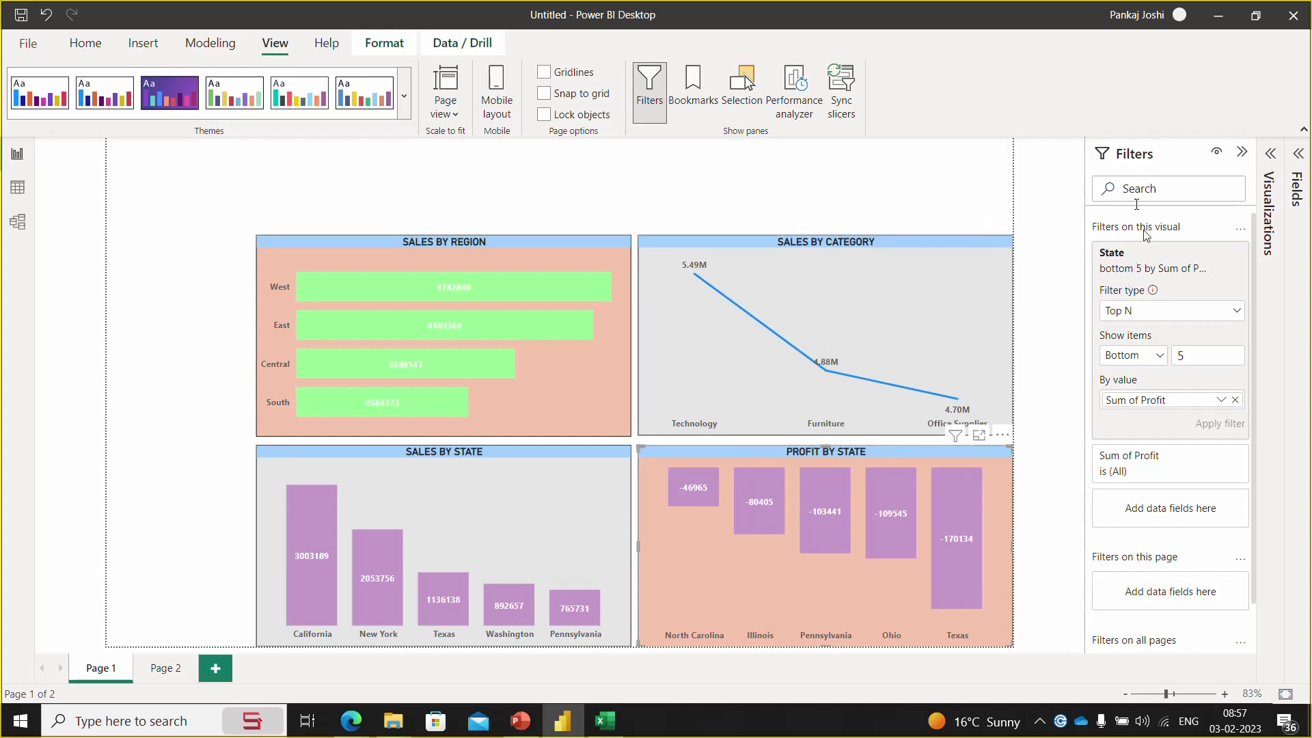
- Expand the Visualizations pane again and show the general format settings of the PROFIT BY STATE chart
left_click(1271, 151)
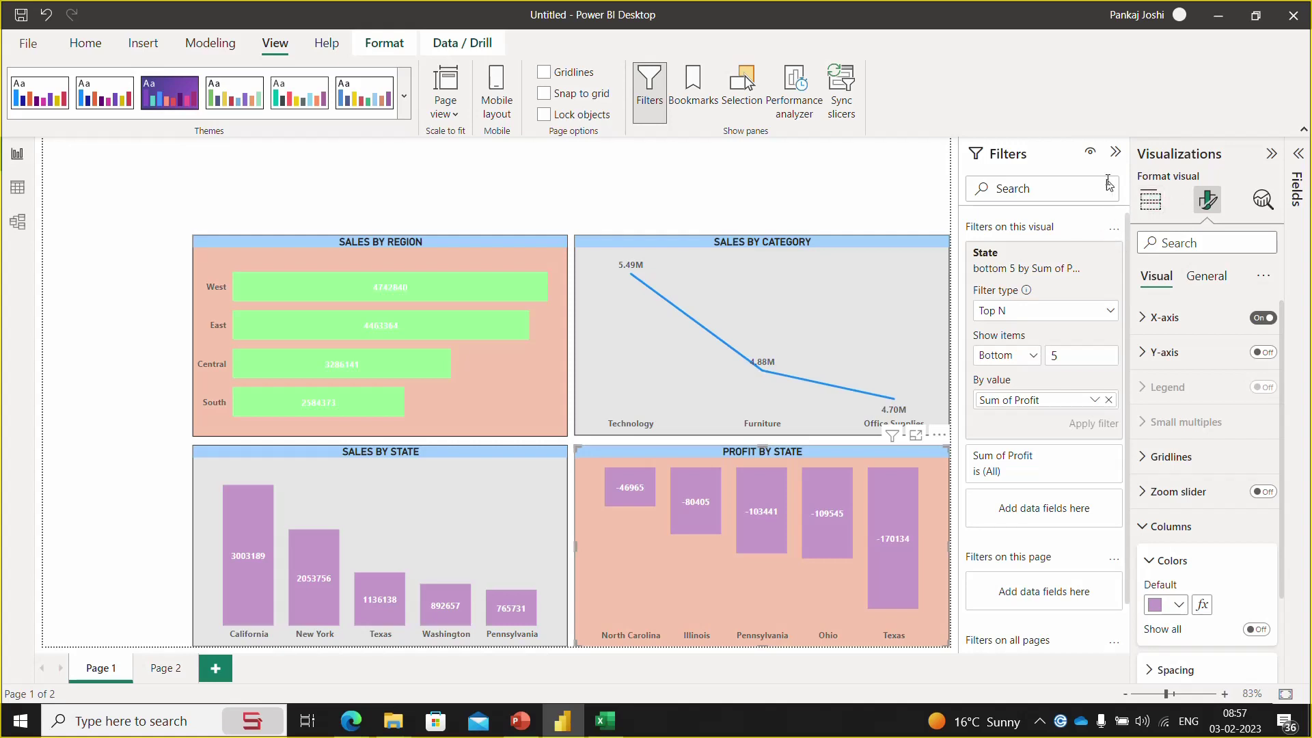
left_click(1209, 282)
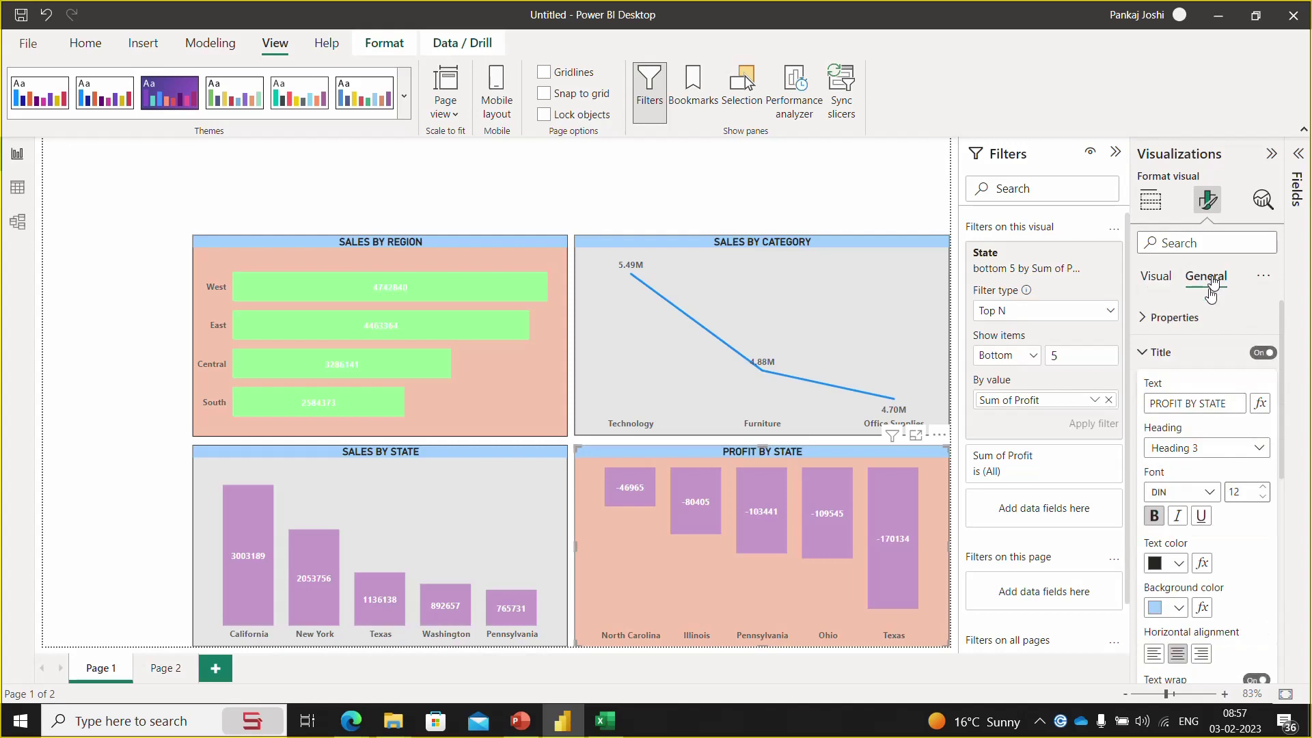
left_click(1178, 608)
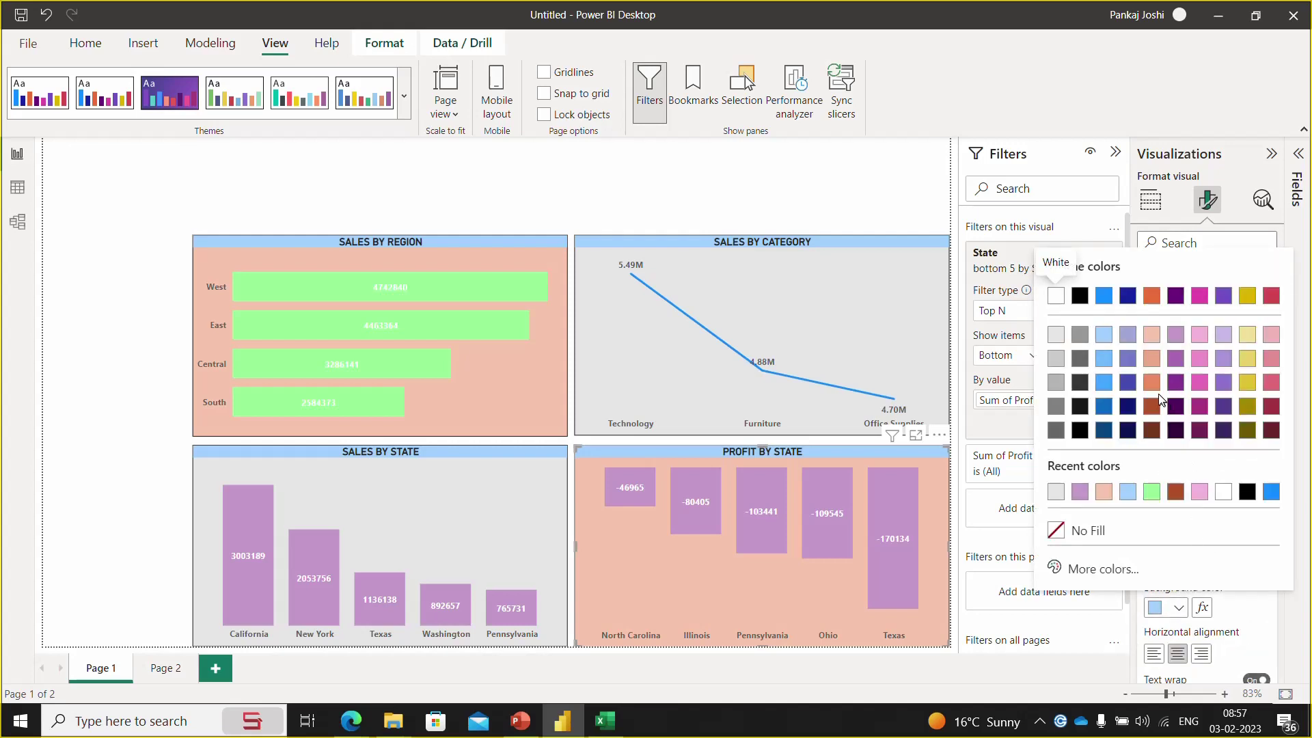
key("Escape")
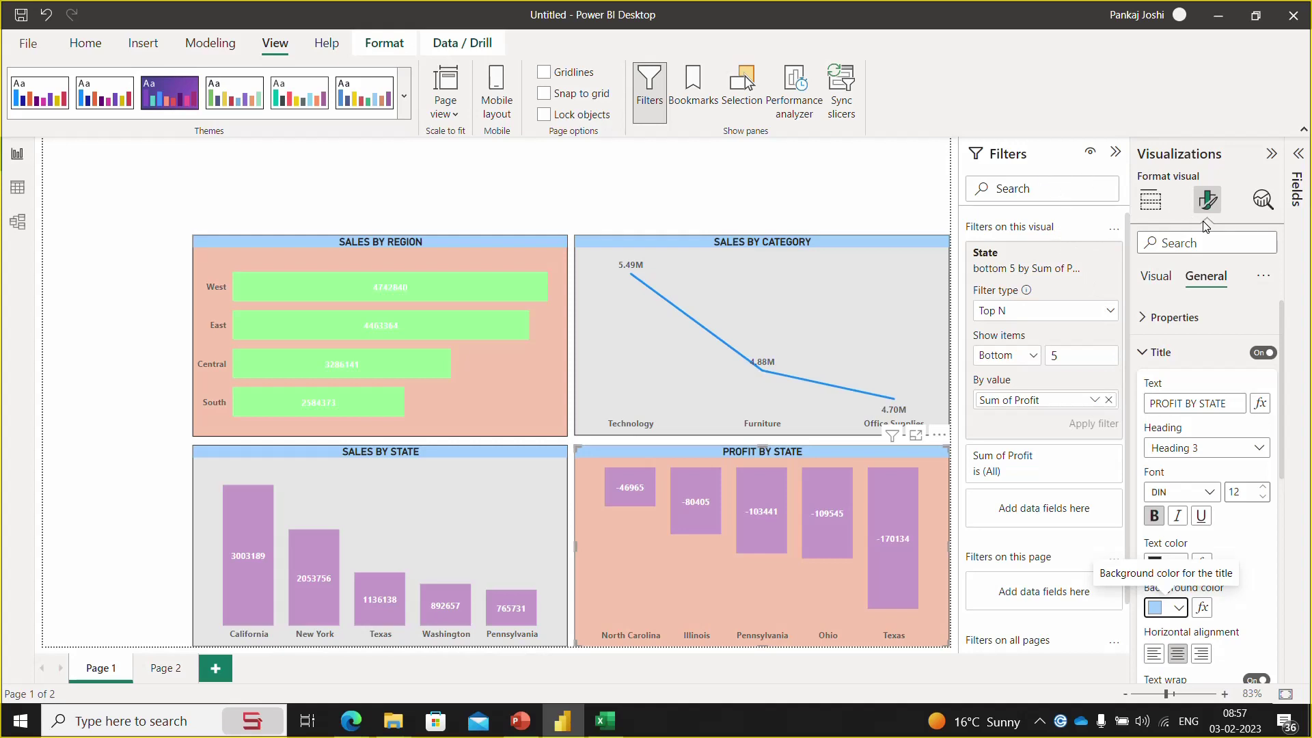
left_click(1151, 200)
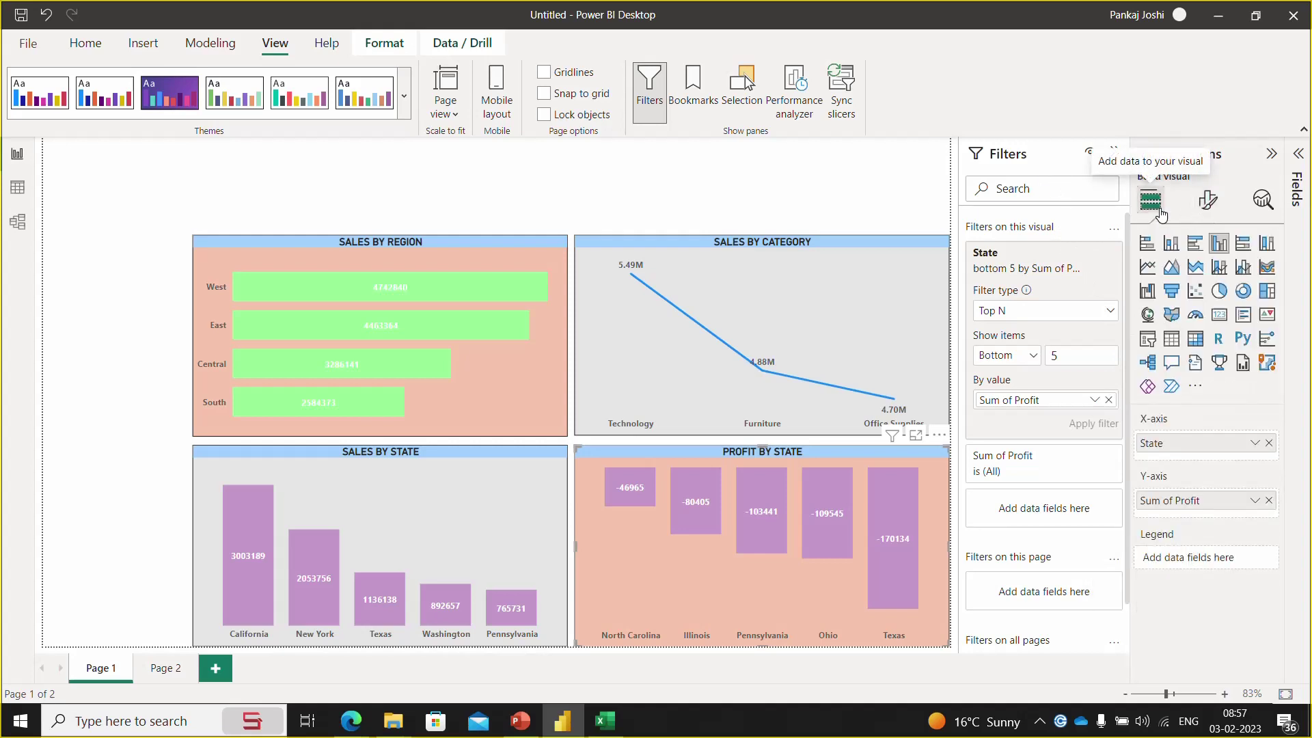
left_click(1204, 201)
left_click(1204, 275)
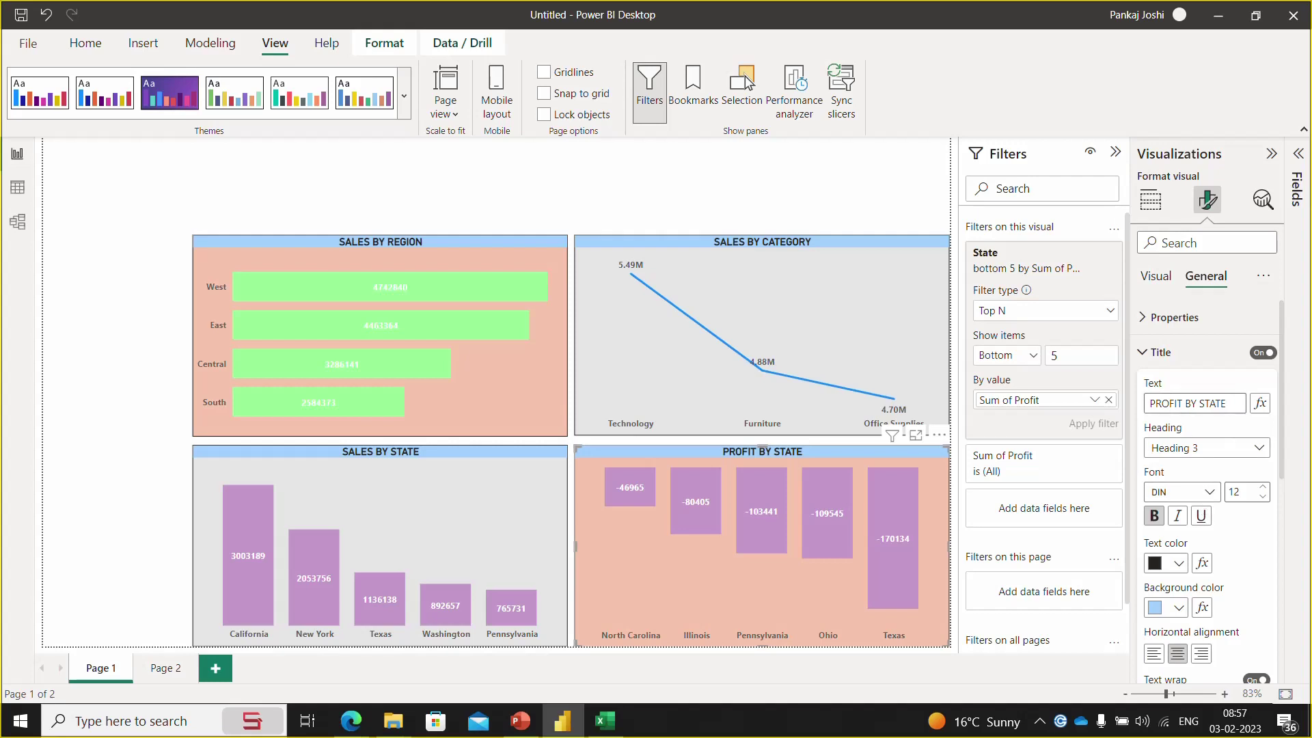
- Collapse the title settings, expand the effects of the PROFIT BY STATE chart, and open its background color choices
left_click(1161, 352)
left_click(1164, 386)
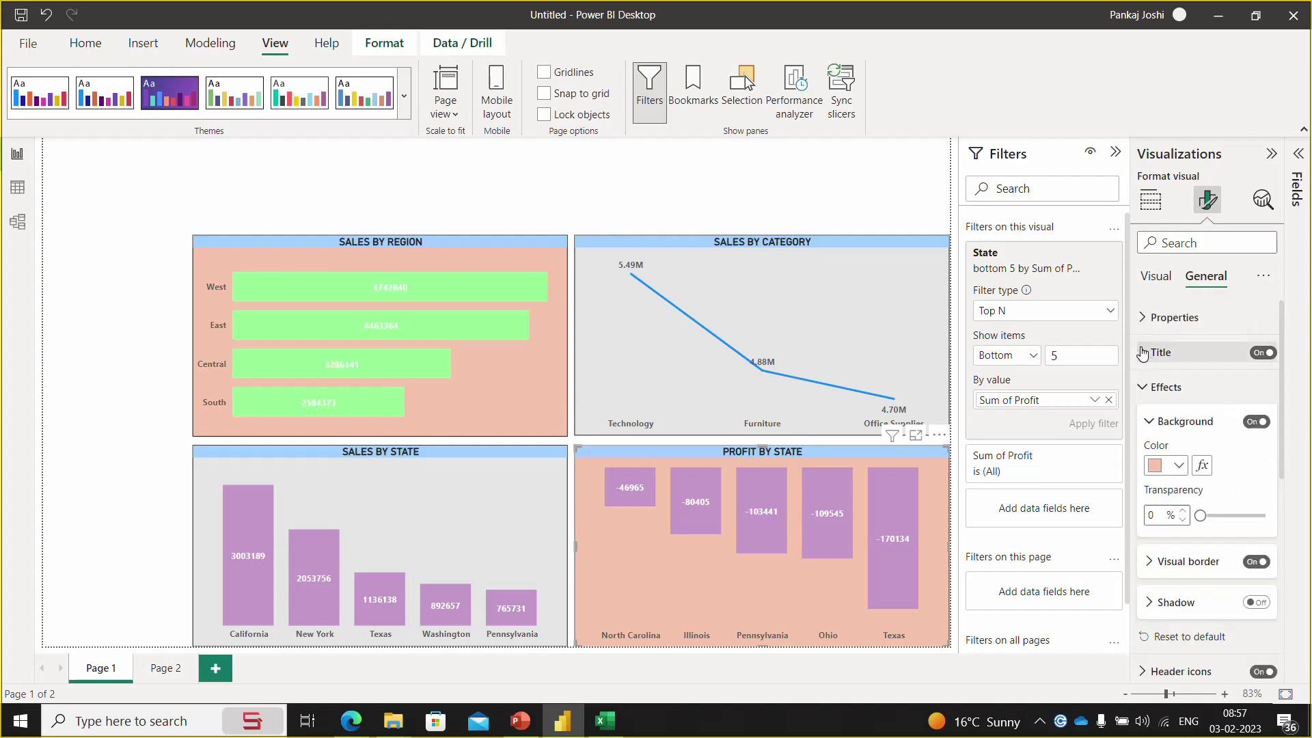
left_click(1179, 467)
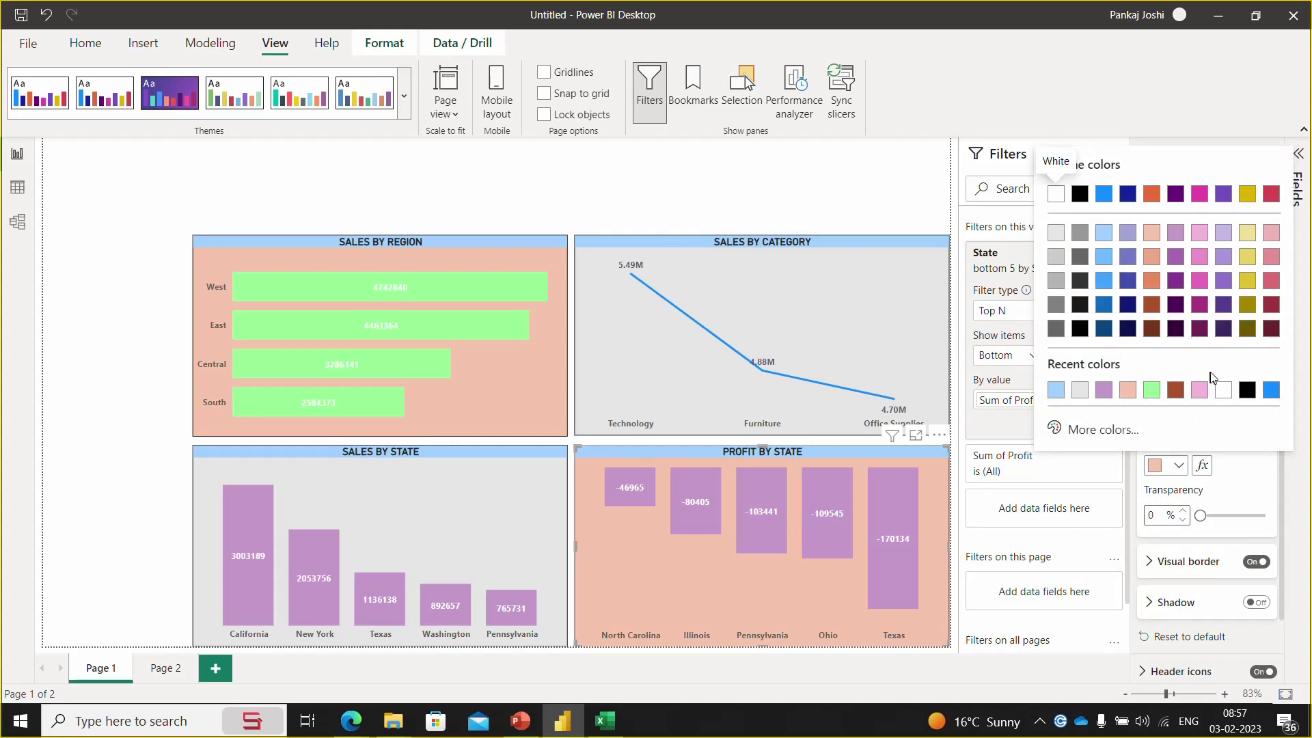
- Switch to the Green Color Codes page in the browser, open the cyan colors, and copy the Light Cyan code e0ffff
key("alt+Tab")
key("alt+Tab")
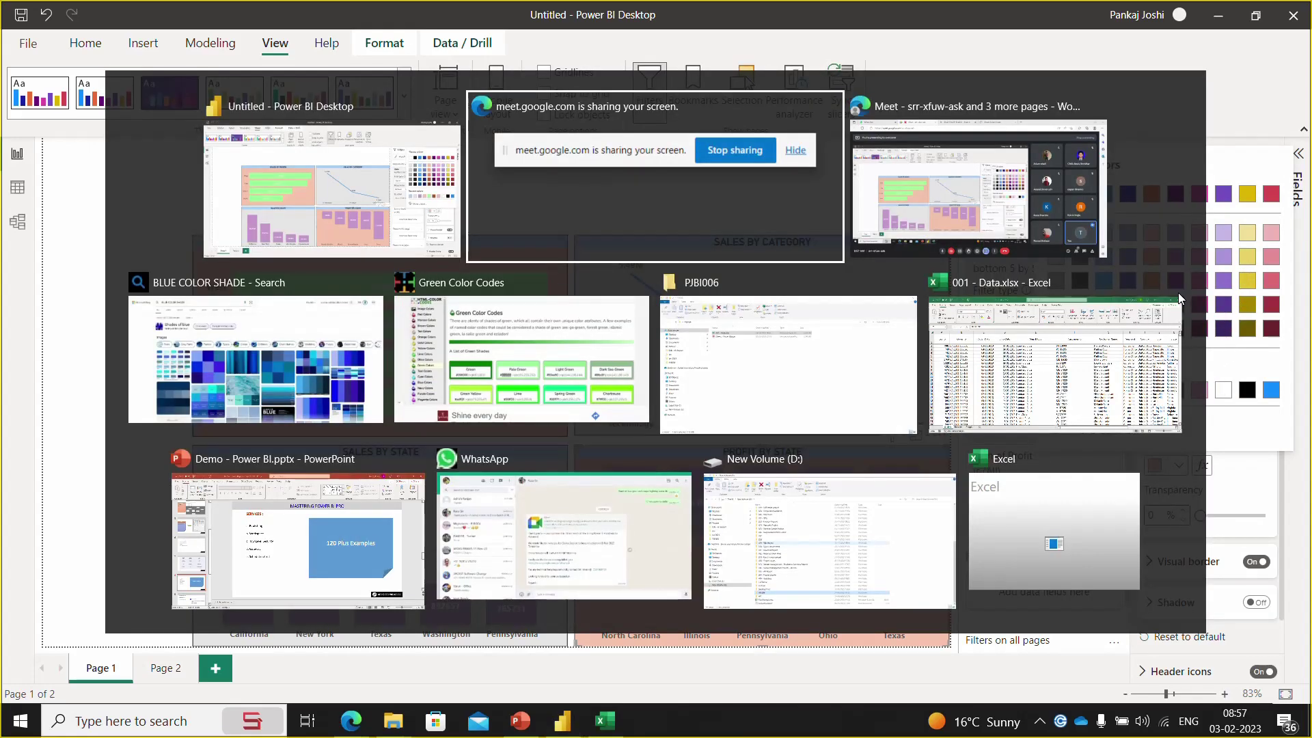
key("alt+Tab")
key("alt+Tab")
key("alt+Tab")
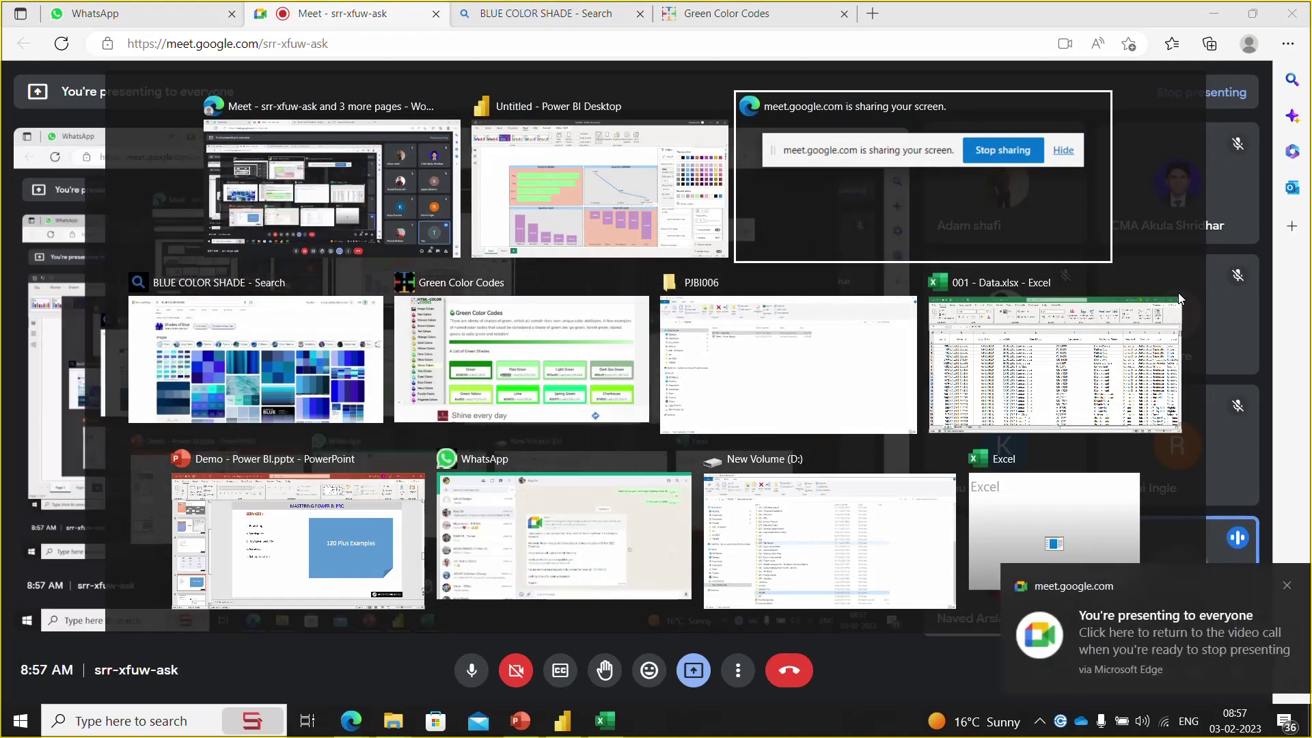
key("alt+Tab")
left_click(665, 346)
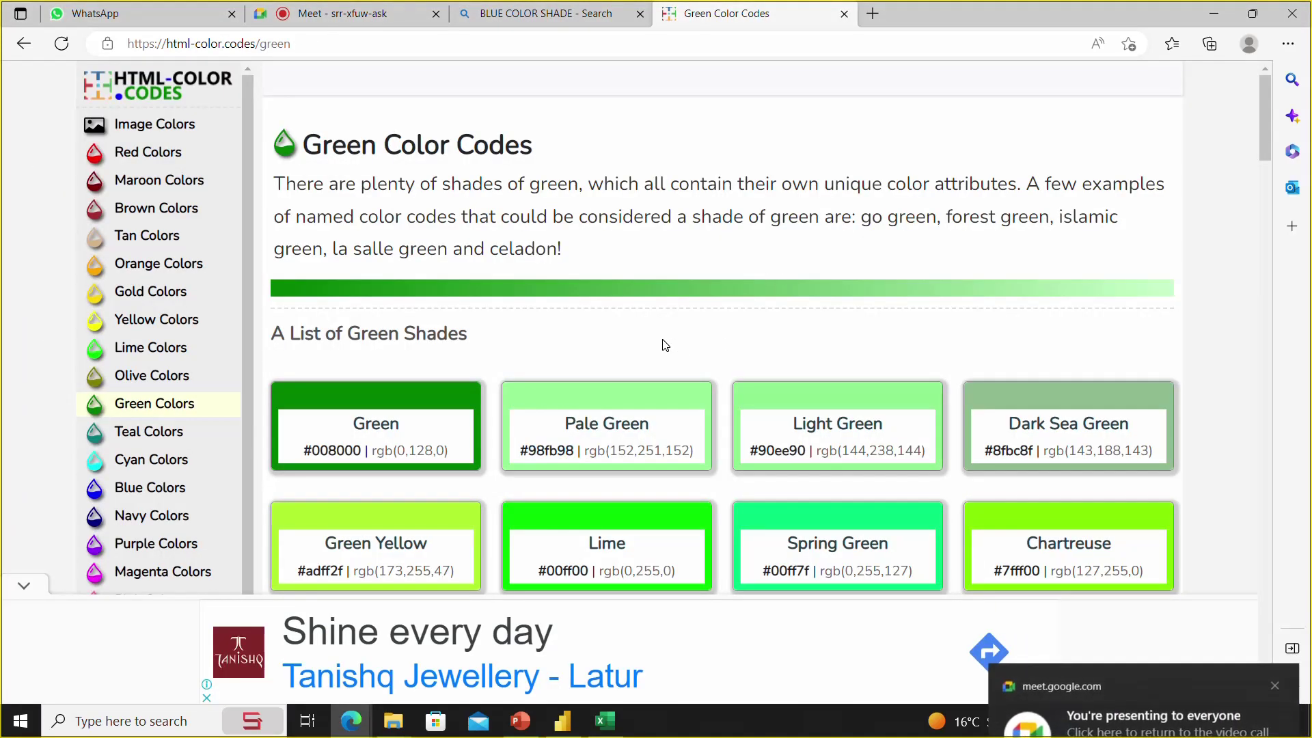
scroll(666, 346, "down", 3)
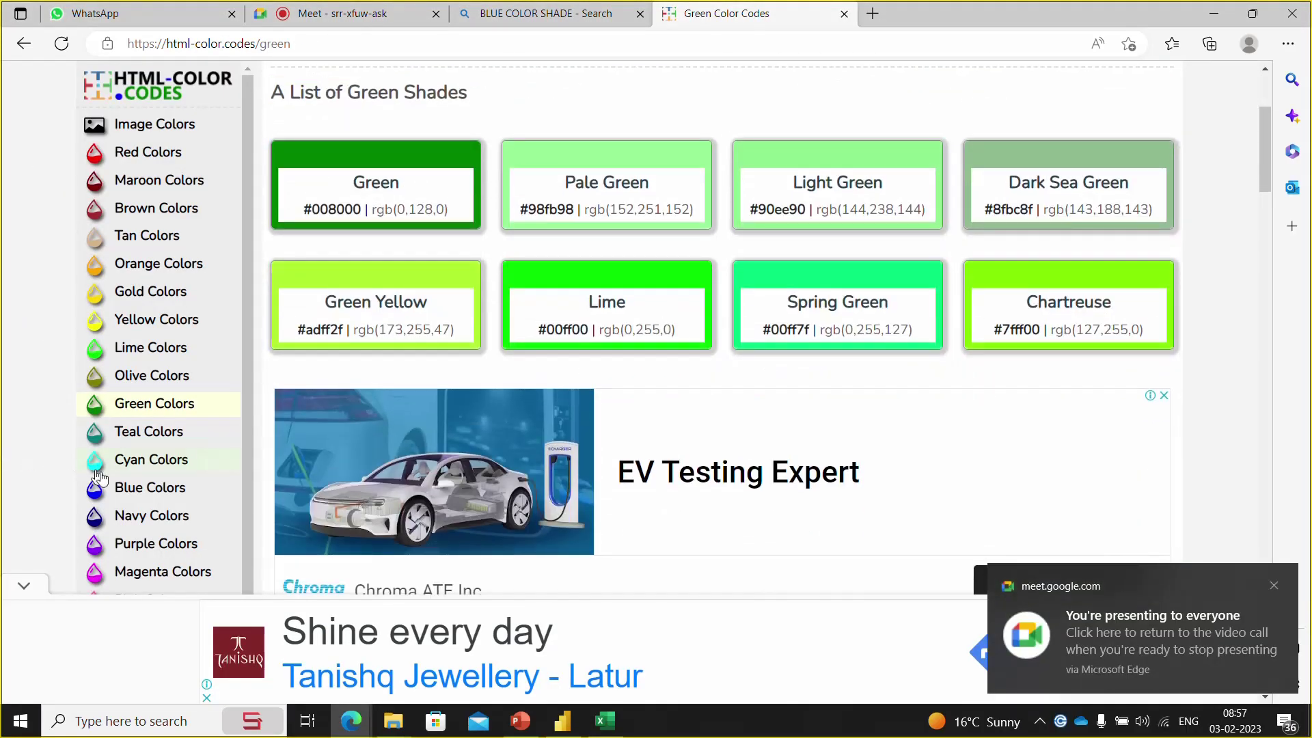
left_click(133, 471)
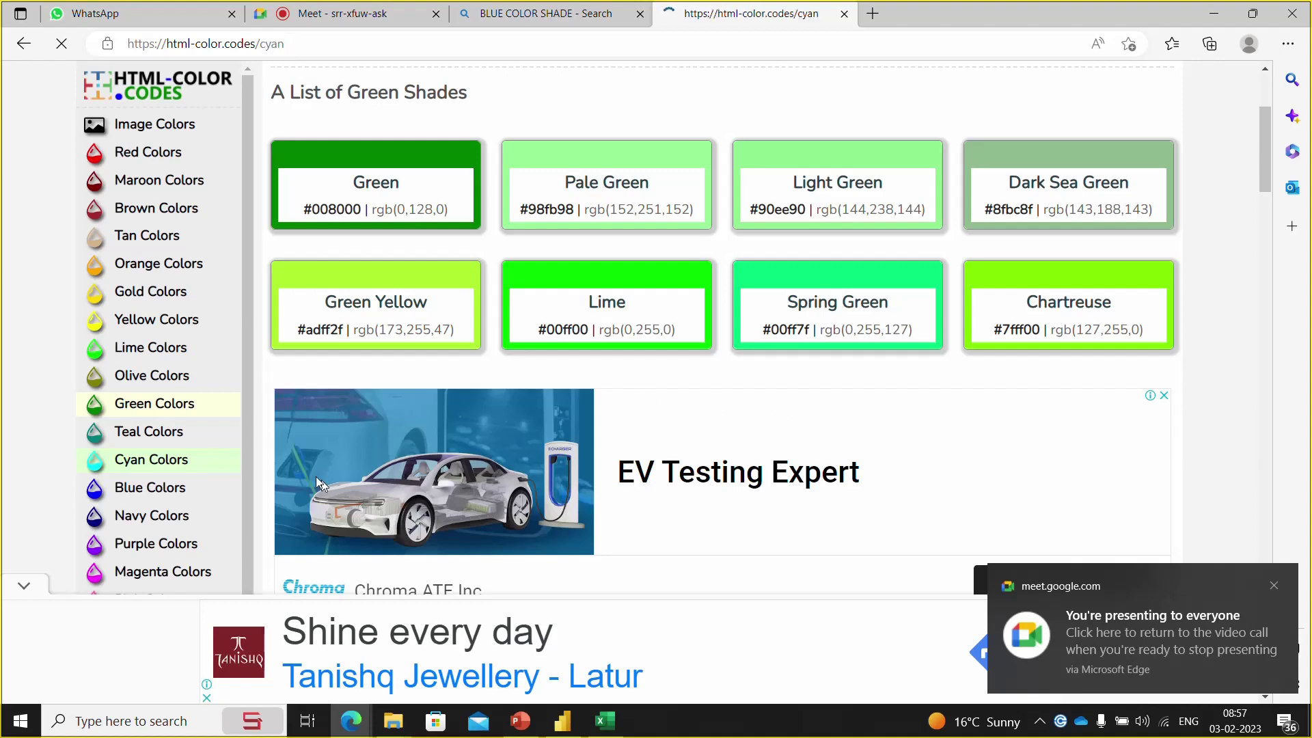
double_click(551, 451)
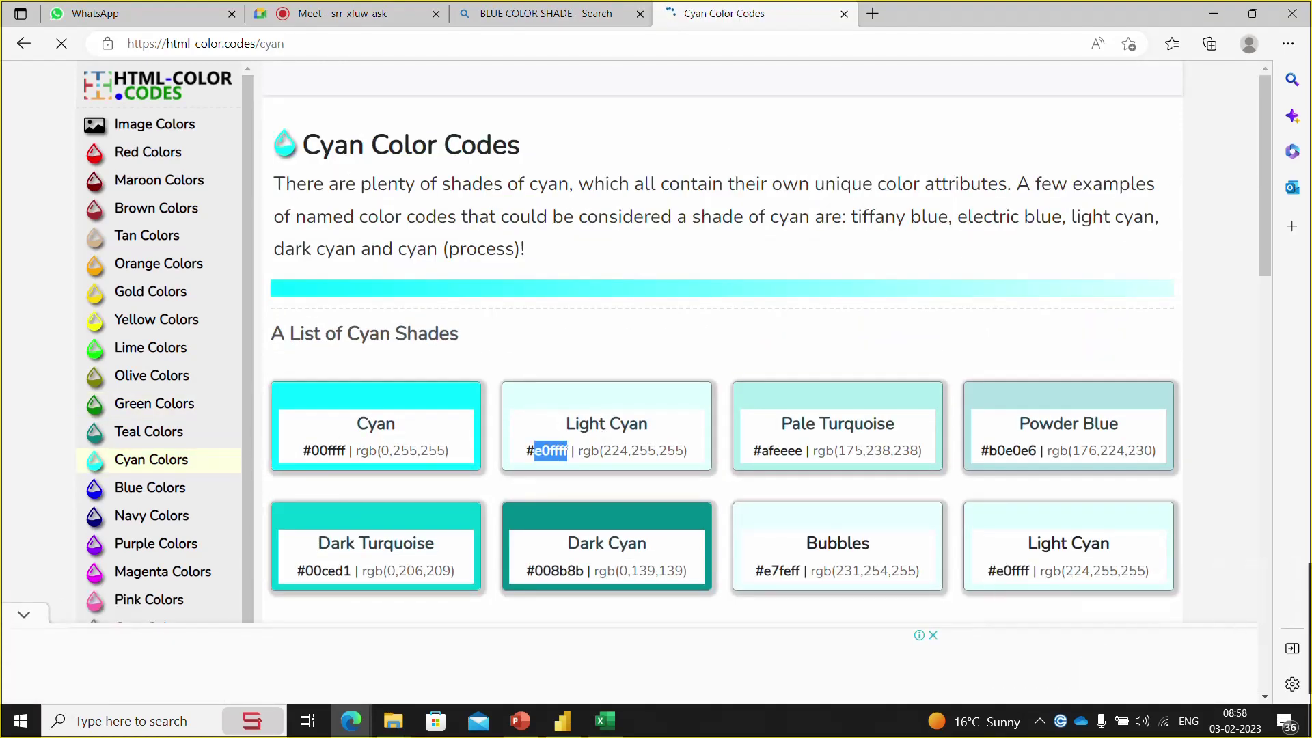
- Switch back to Power BI Desktop and set the PROFIT BY STATE chart's background to the custom color #E0FFFF
key("alt+Tab")
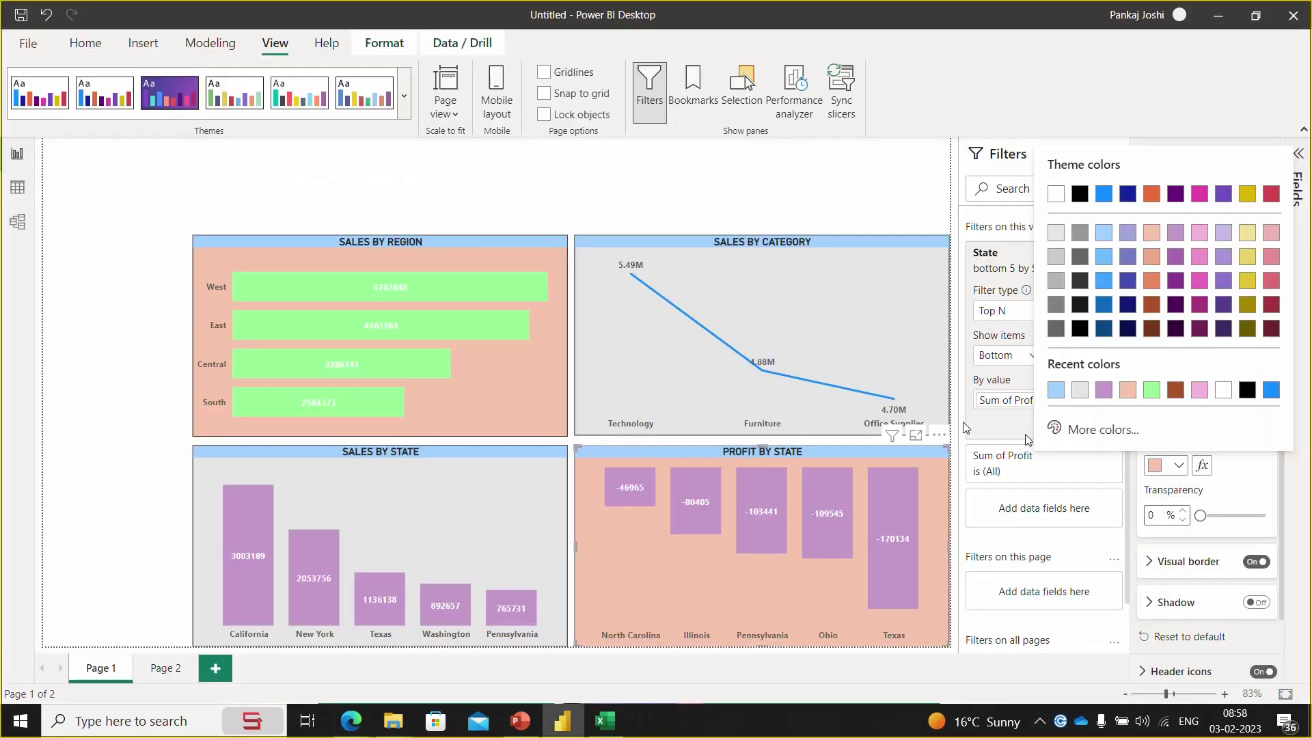
left_click(1102, 430)
type("#E0FFFF")
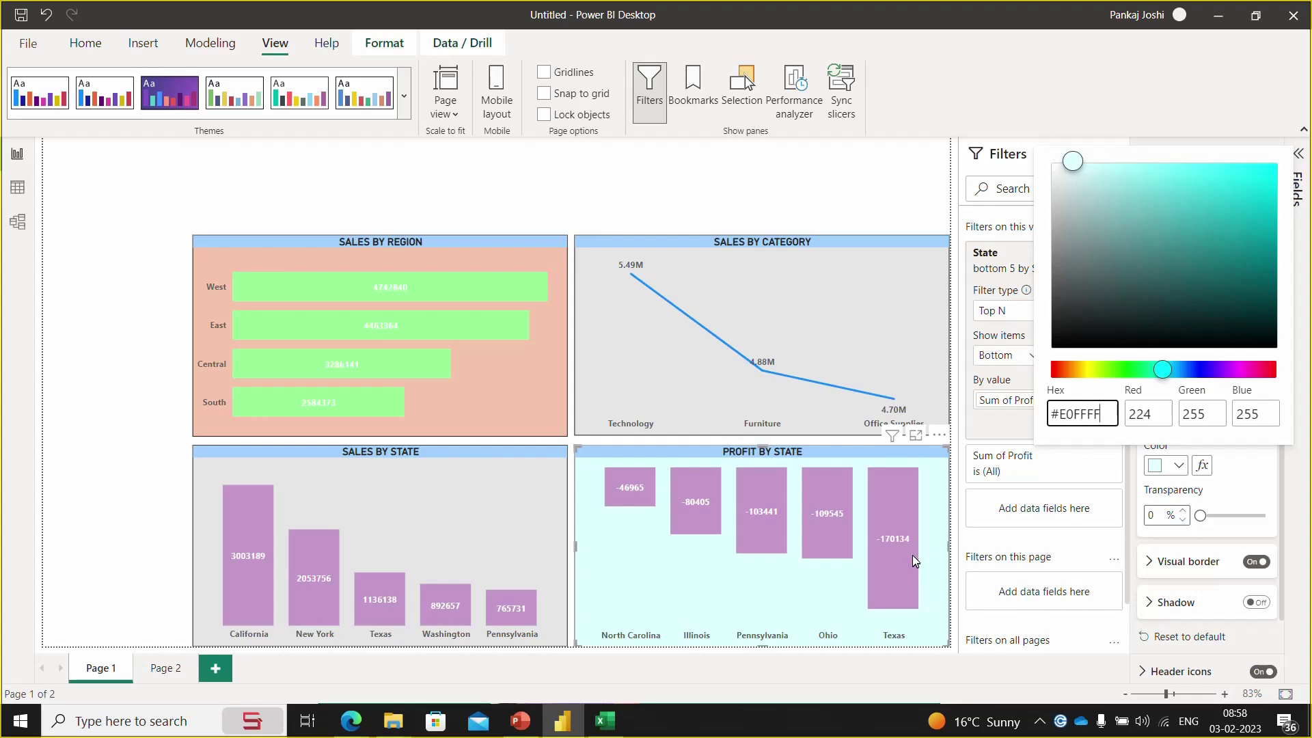
- Set the SALES BY REGION chart's background to the custom color #E0FFFF
left_click(541, 416)
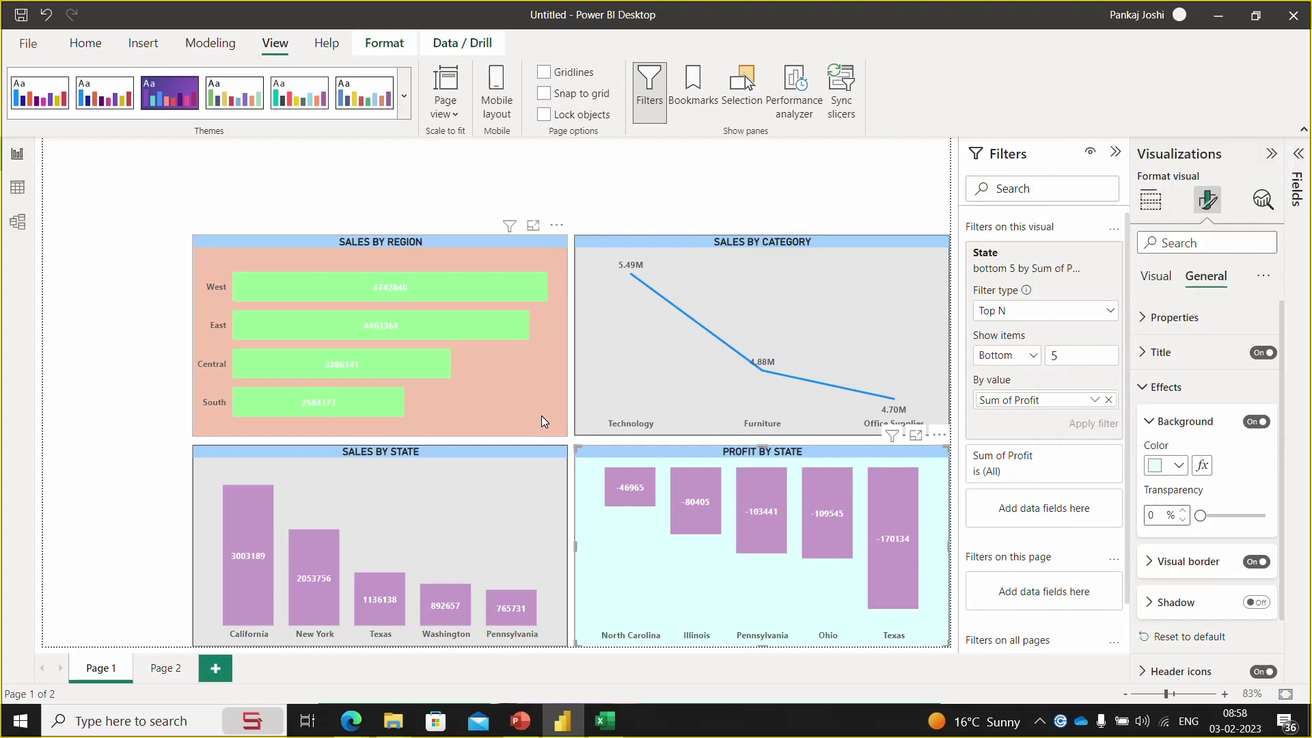
left_click(1178, 468)
left_click(1102, 430)
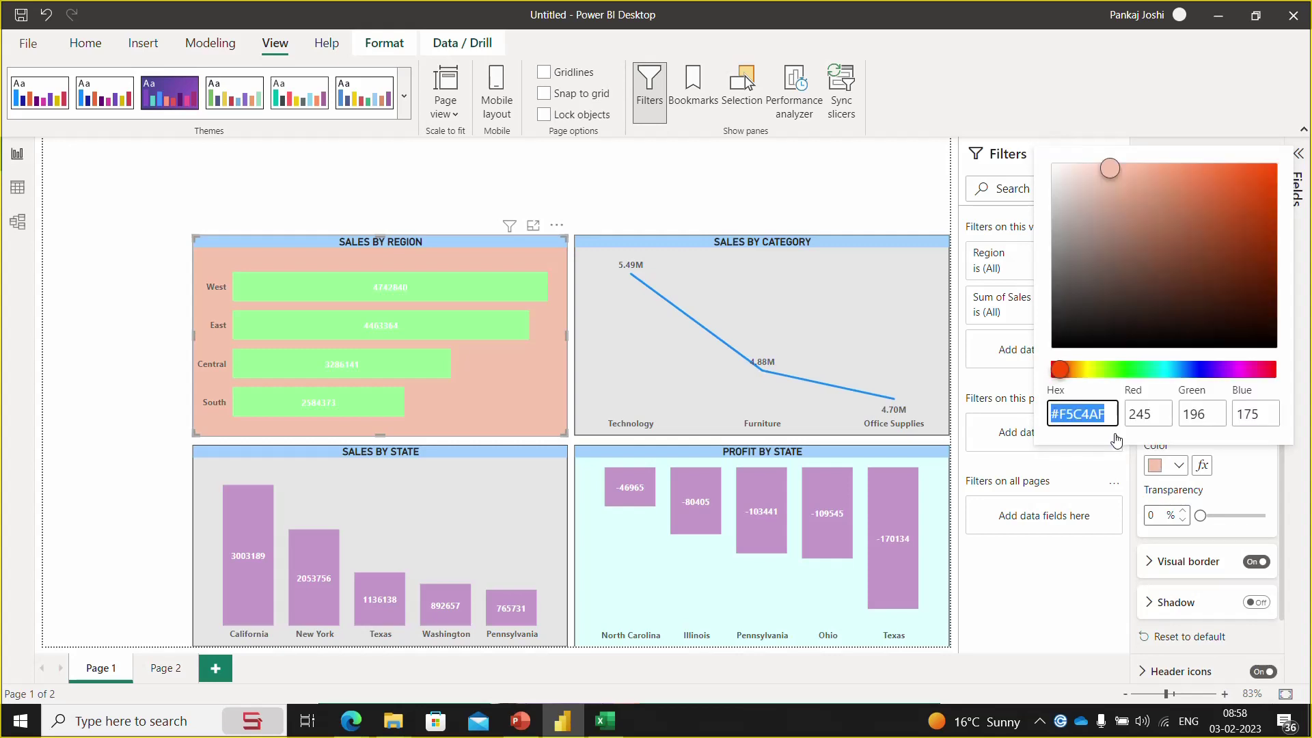
type("#E0FFFF")
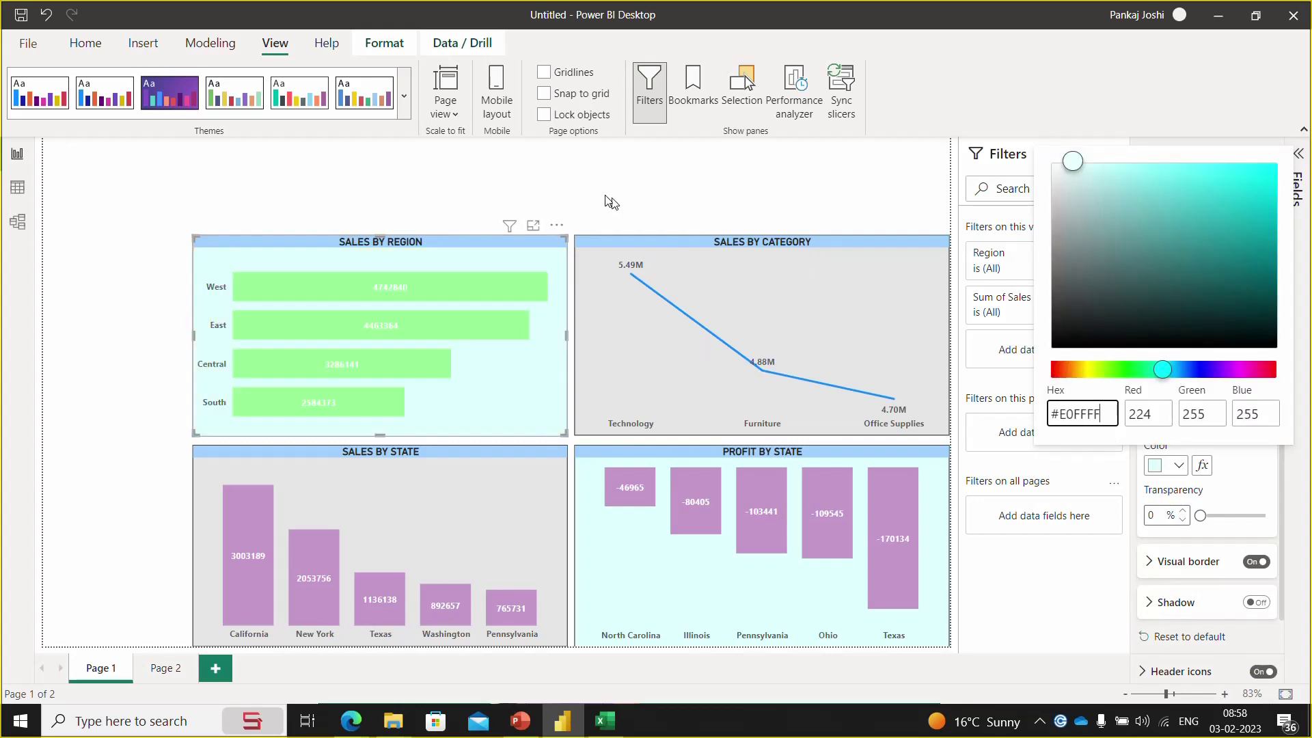
left_click(544, 253)
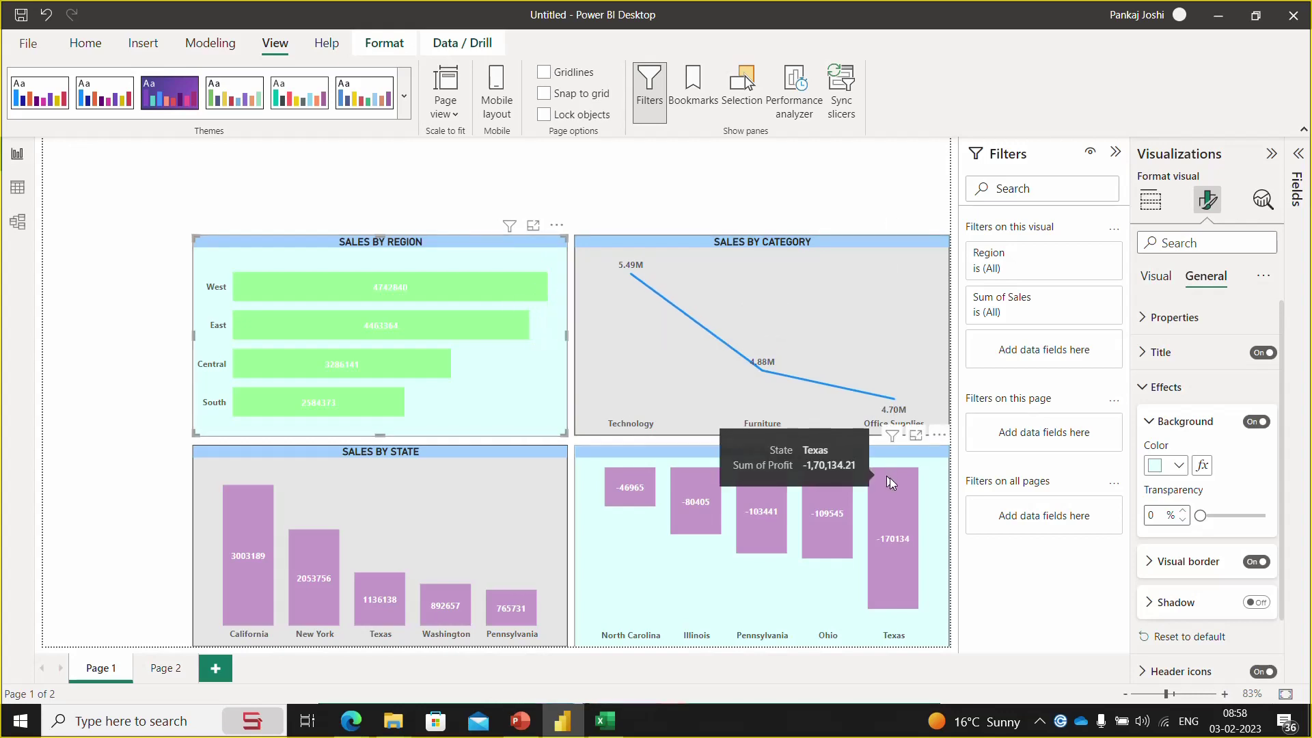
- Change the default bar color of the SALES BY REGION chart to Theme color 2, 40% lighter
left_click(1150, 200)
left_click(1208, 200)
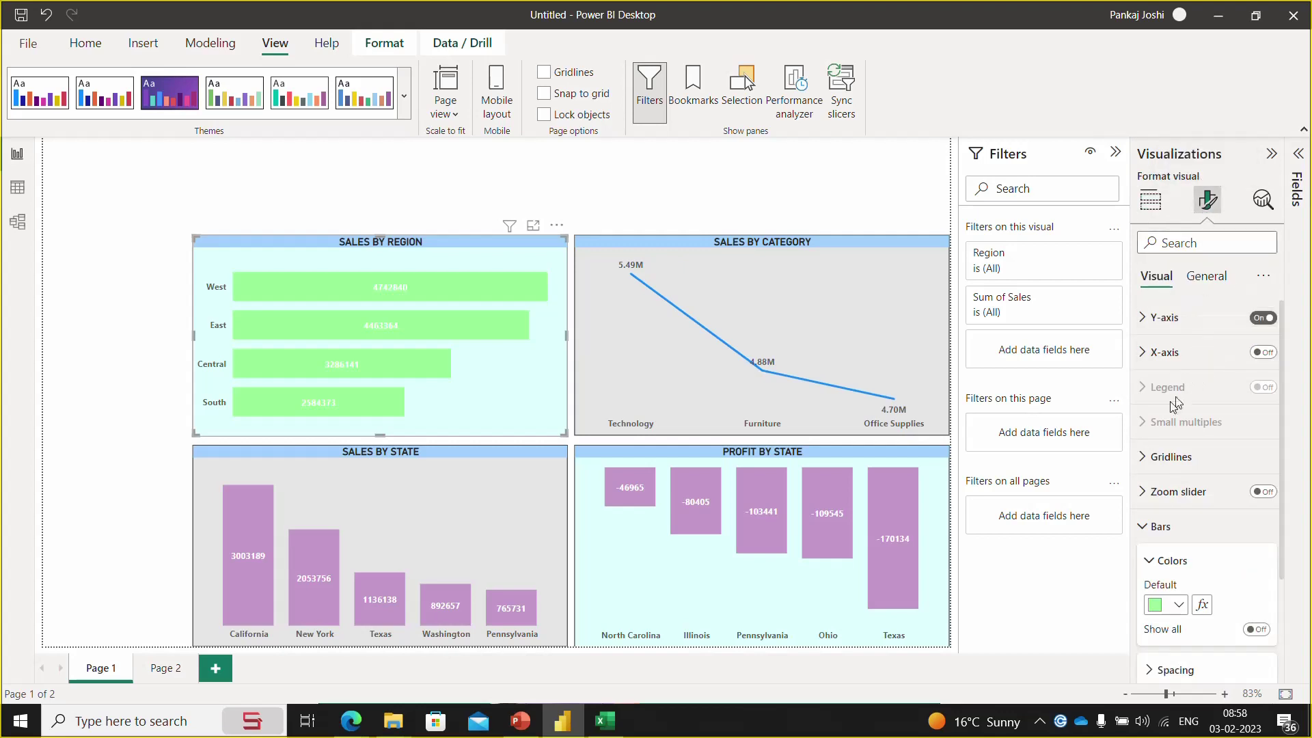
left_click(1178, 605)
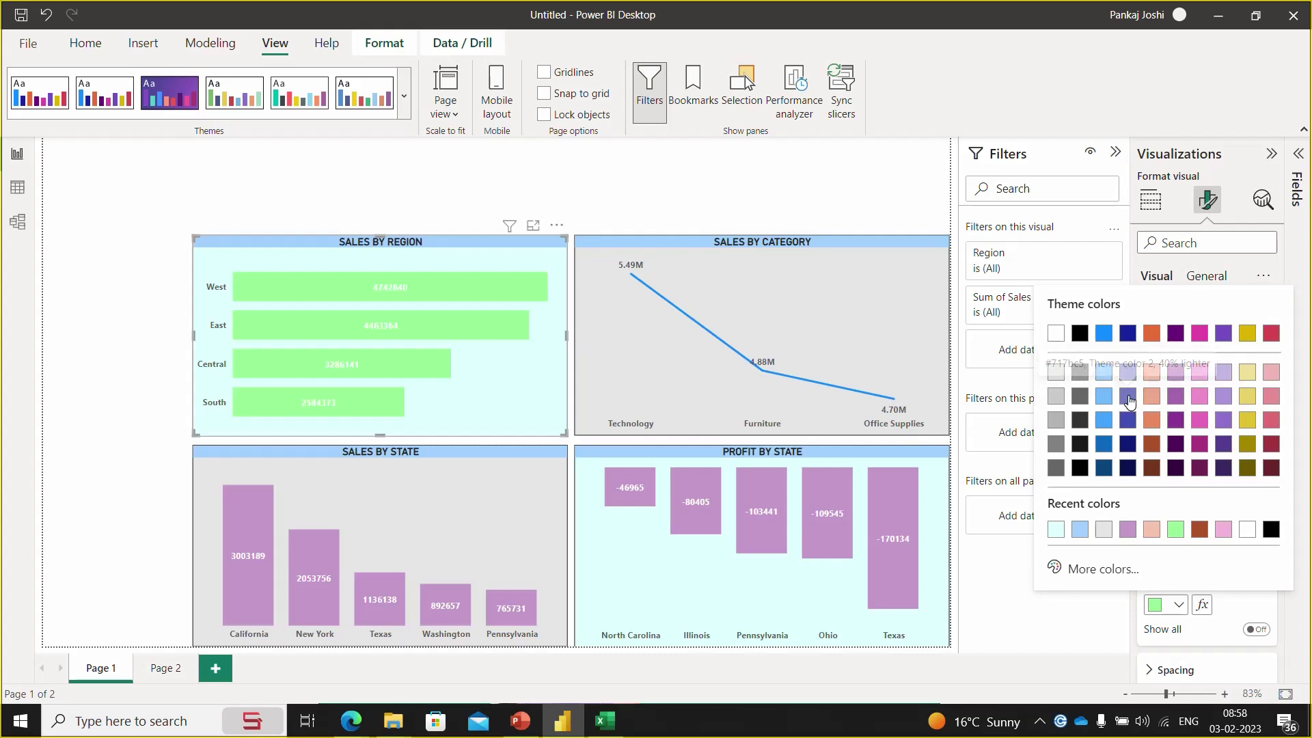
left_click(1127, 396)
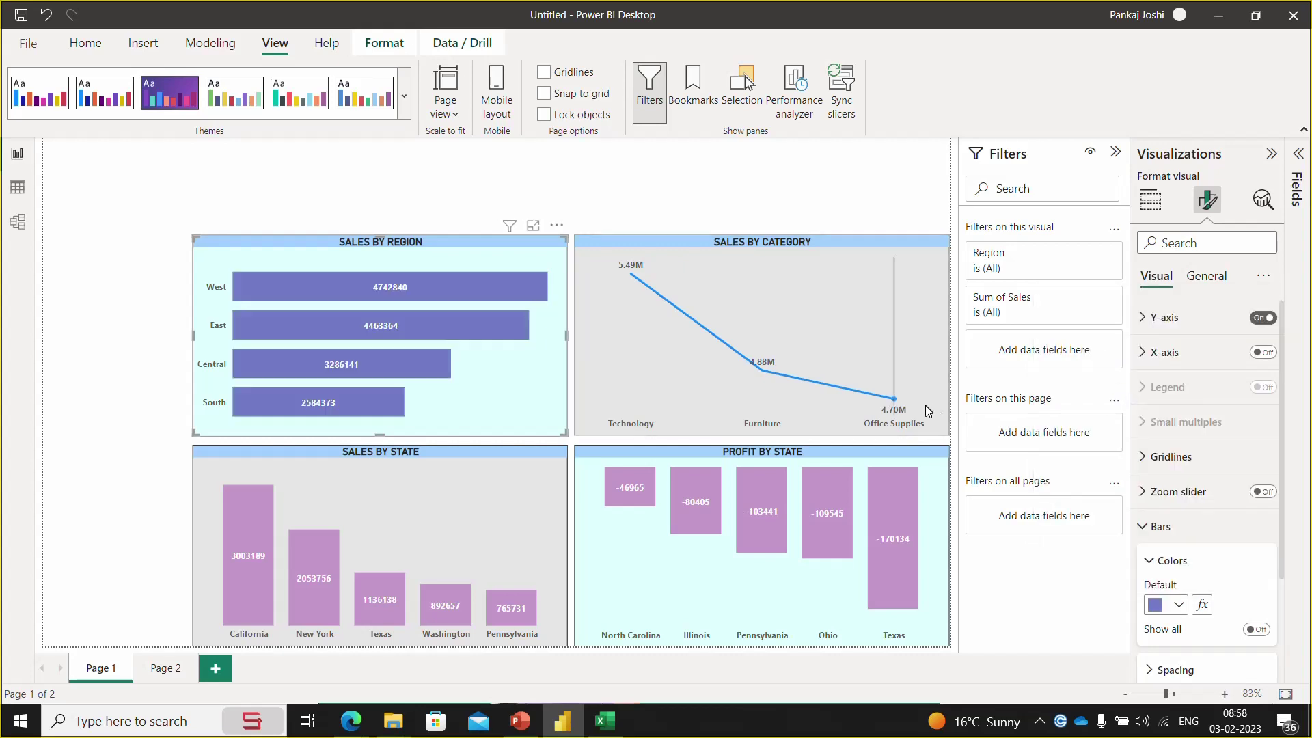
- Change the default column color of the PROFIT BY STATE chart to a medium orange theme shade
left_click(930, 473)
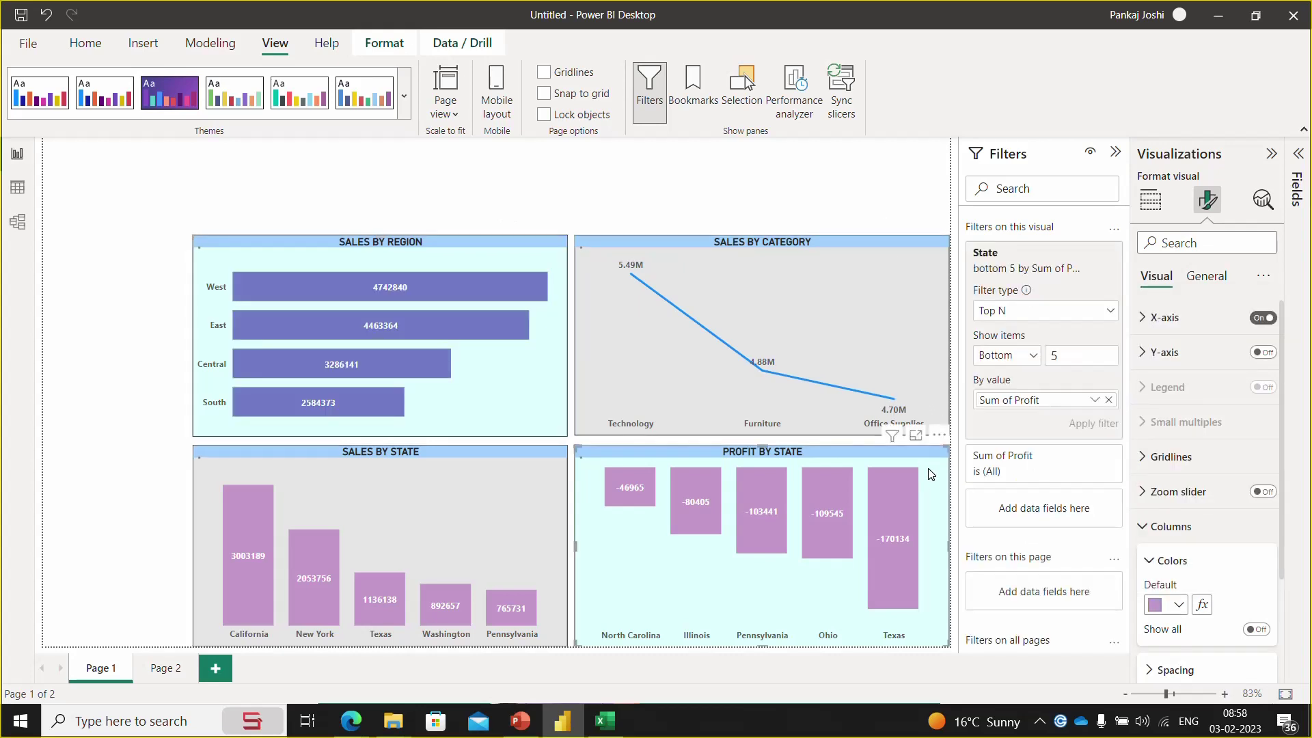
left_click(1177, 605)
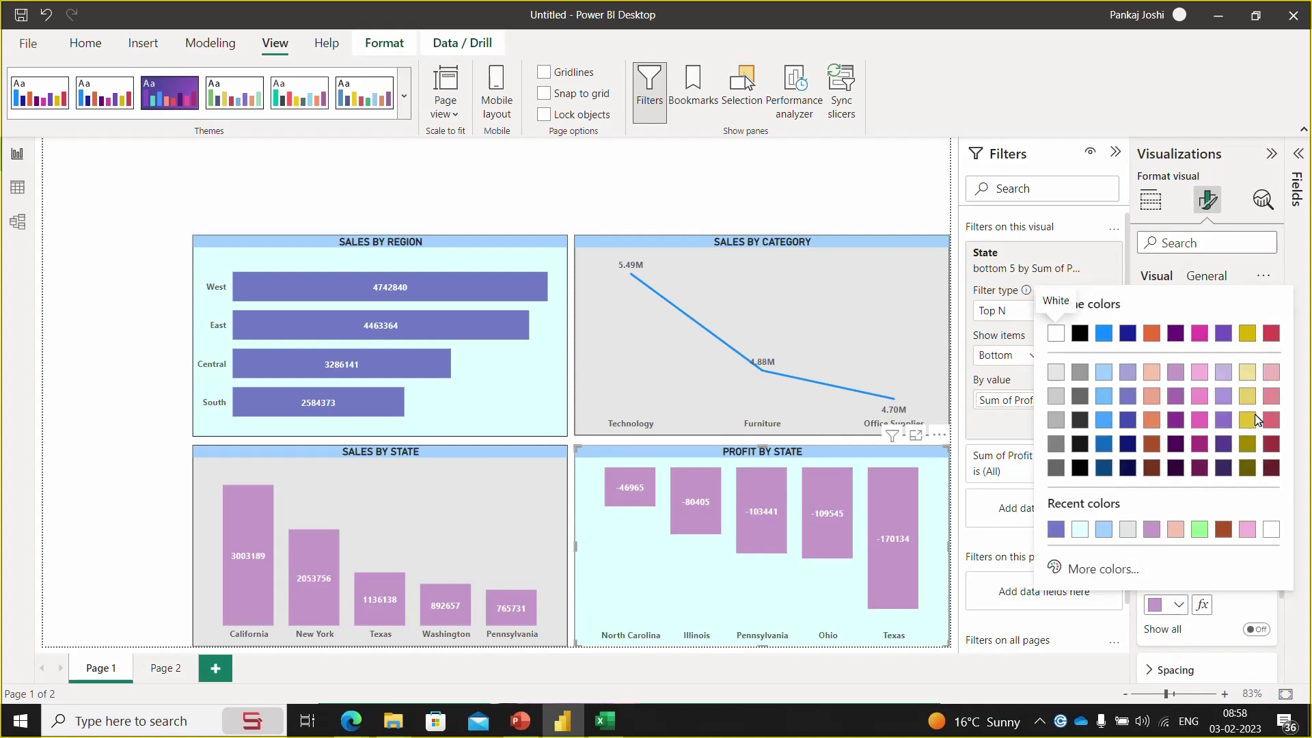
left_click(1154, 422)
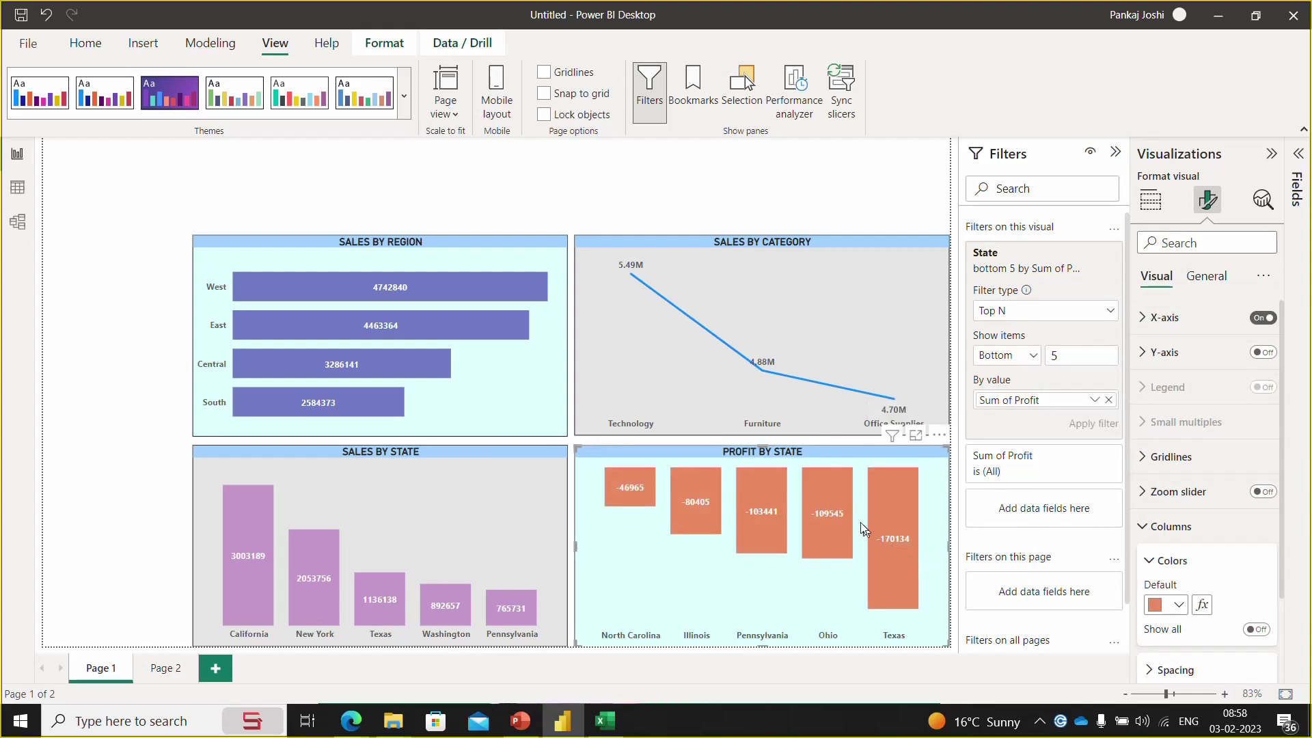
- Change the default column color of the SALES BY STATE chart to the lightest tint of the dark blue theme color
left_click(565, 524)
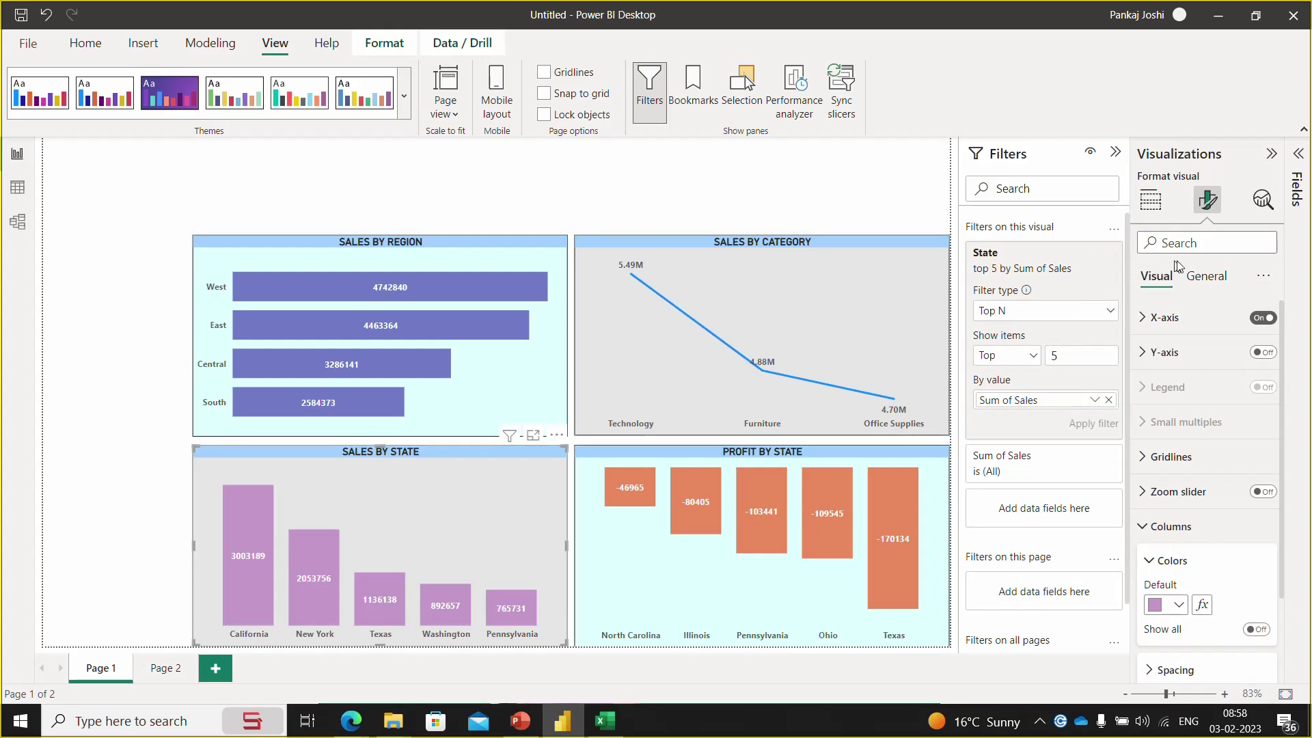
left_click(1182, 607)
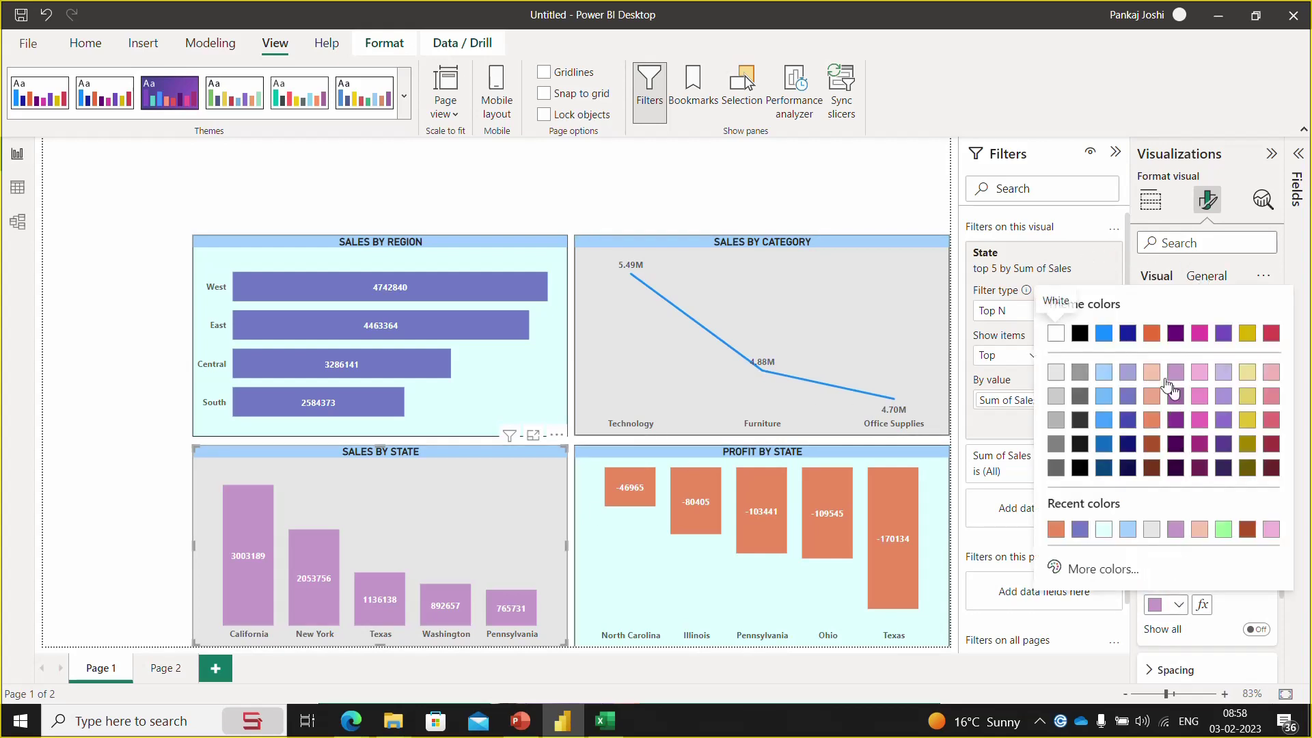
left_click(1075, 334)
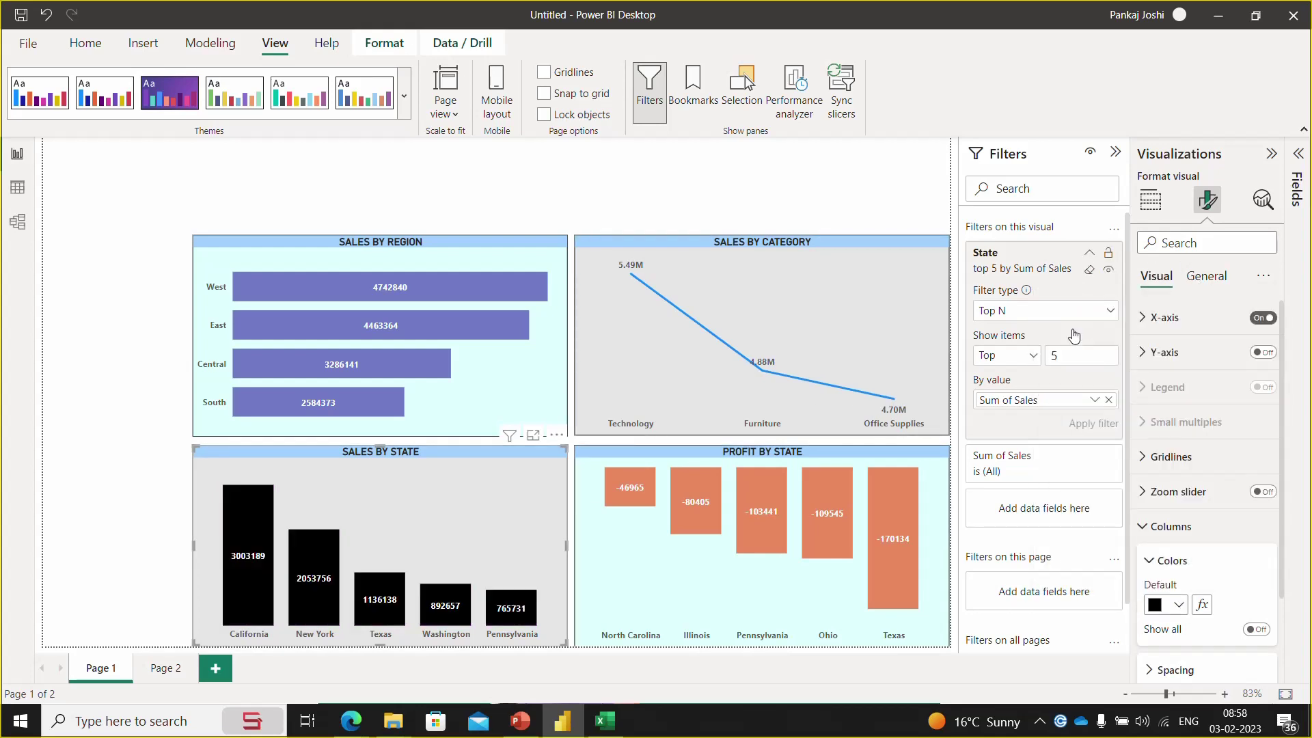
left_click(1178, 607)
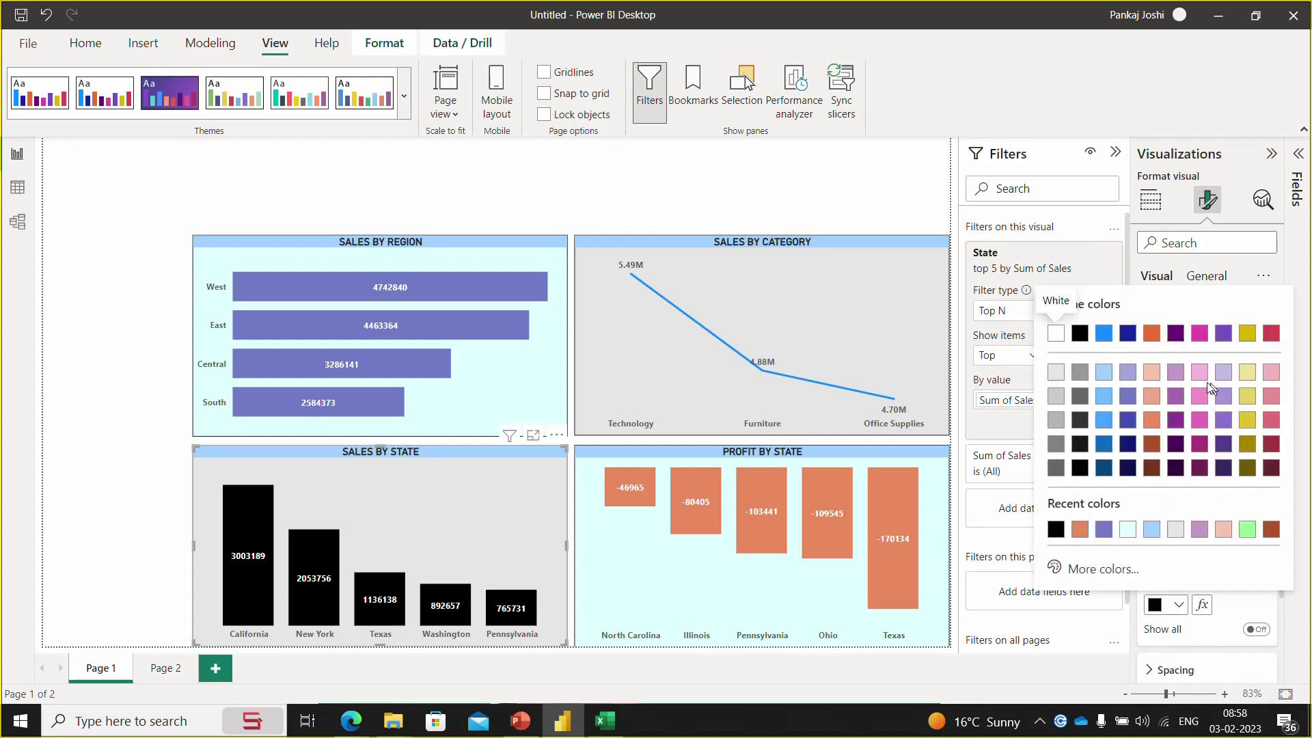
left_click(1129, 373)
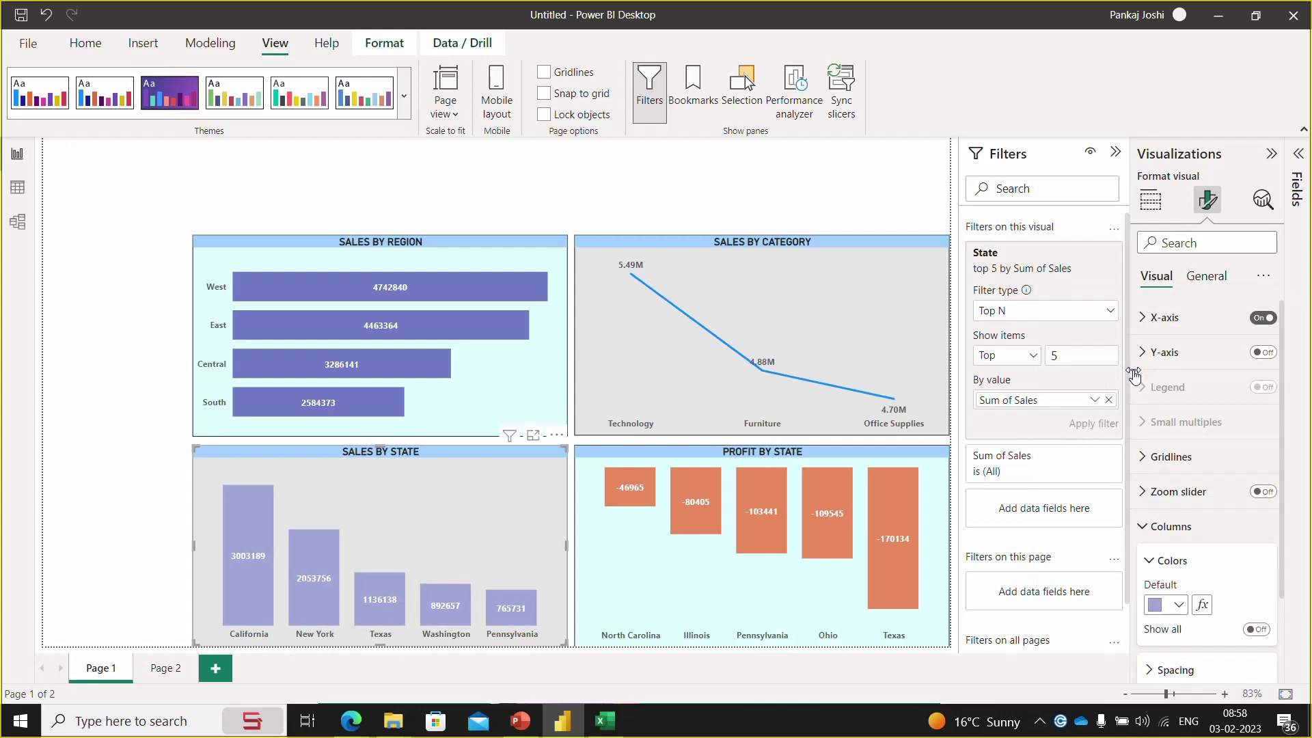
- Collapse the Filters pane and change the PROFIT BY STATE chart's title to BOTTOM 5 STATES
left_click(1273, 154)
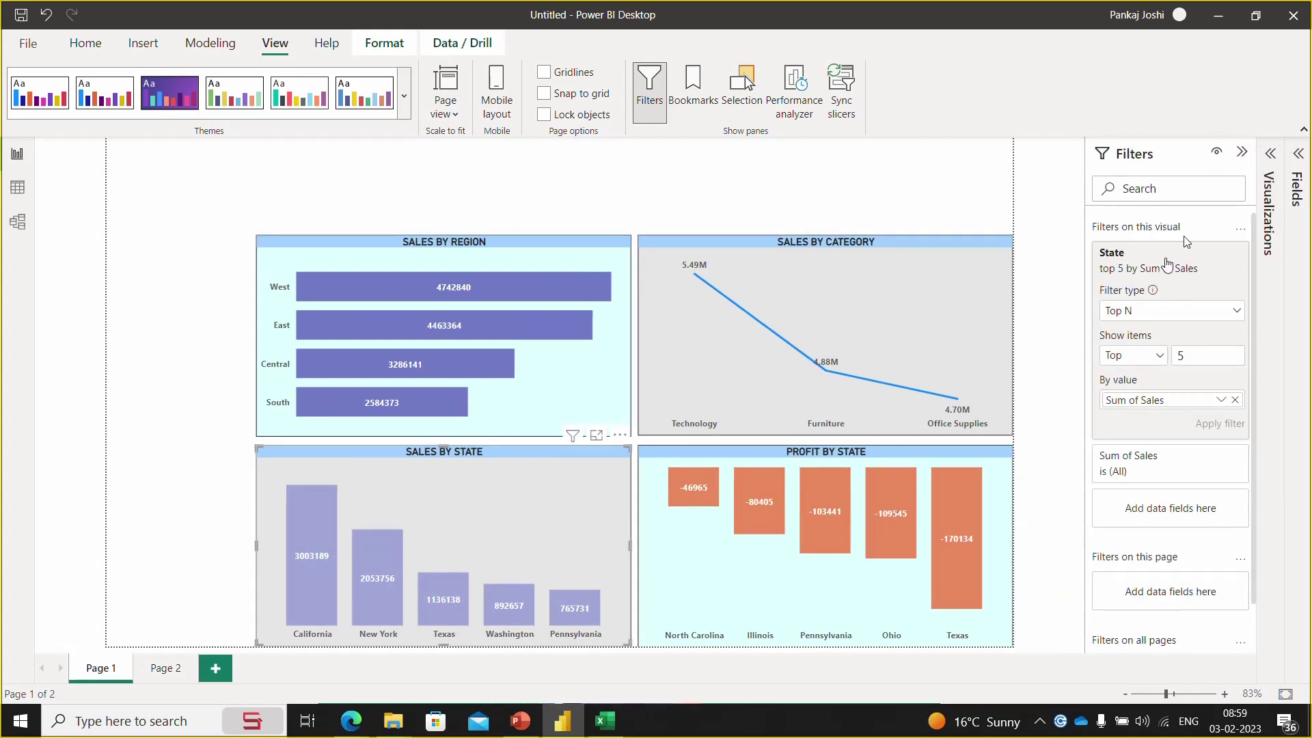
left_click(1242, 153)
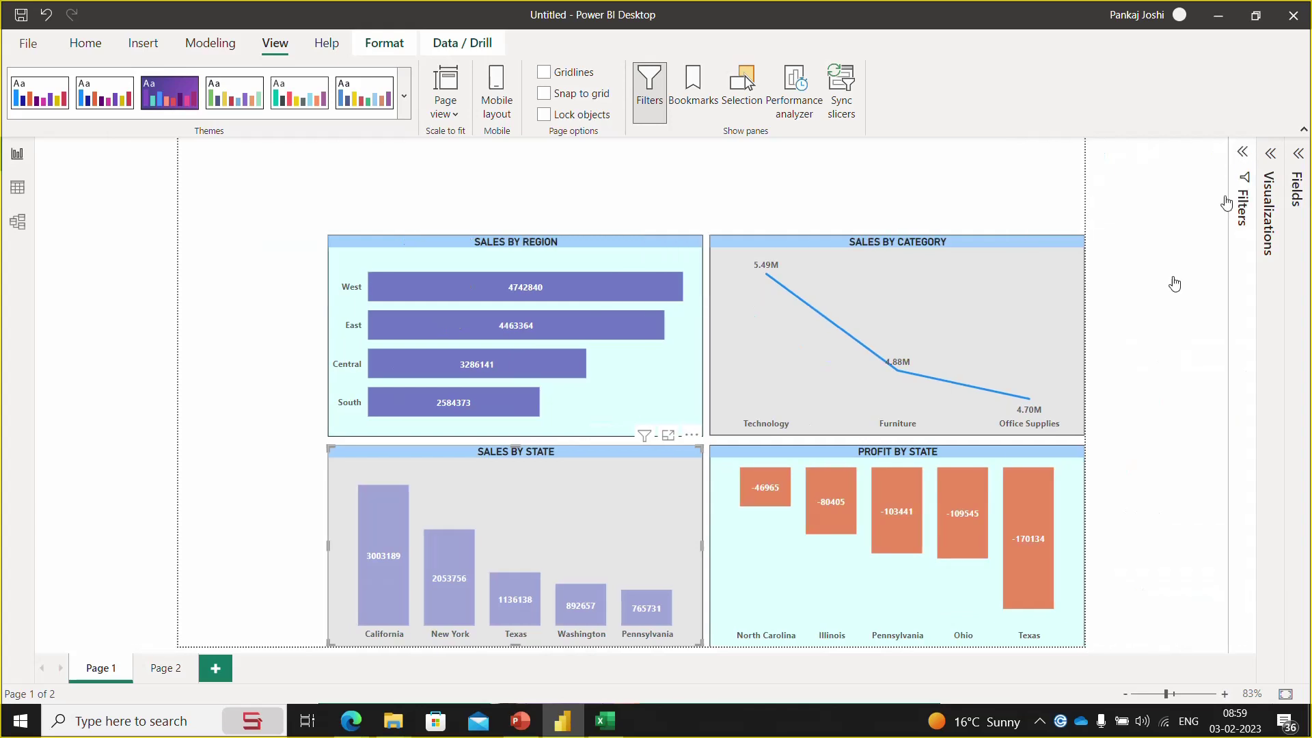
left_click(915, 453)
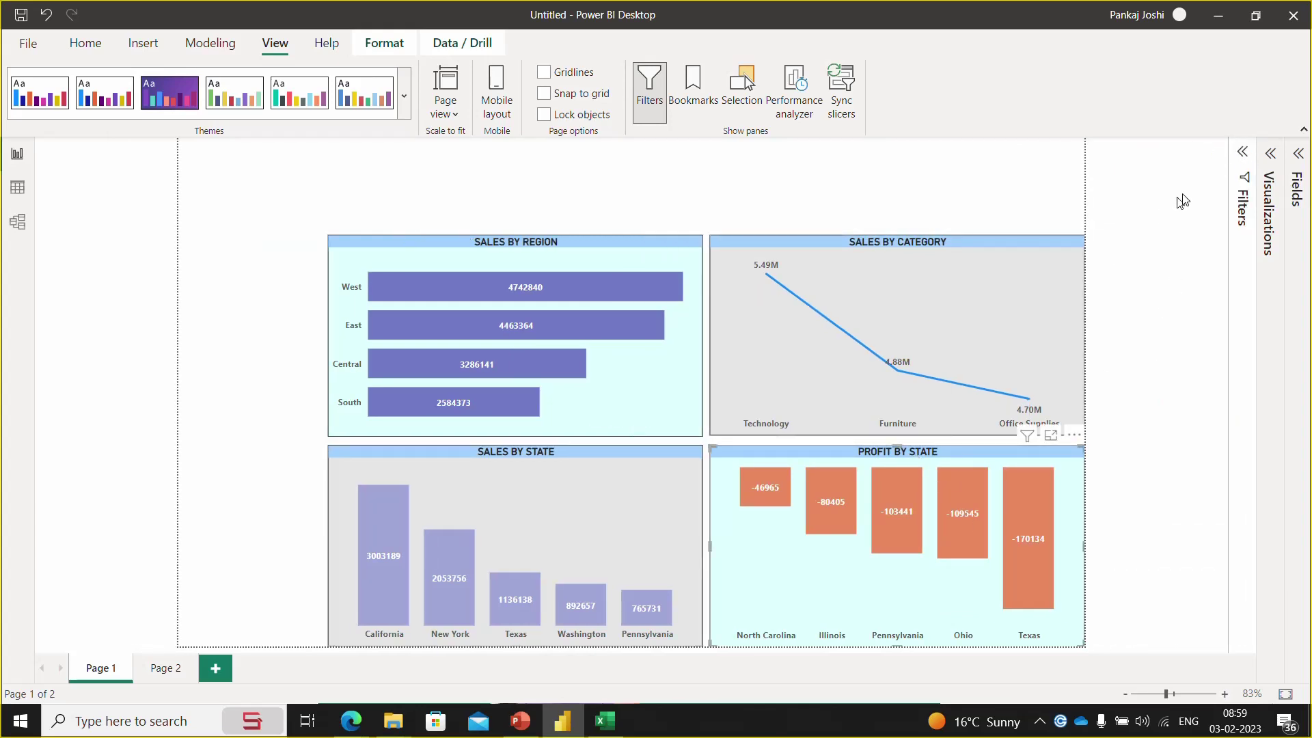
left_click(1271, 155)
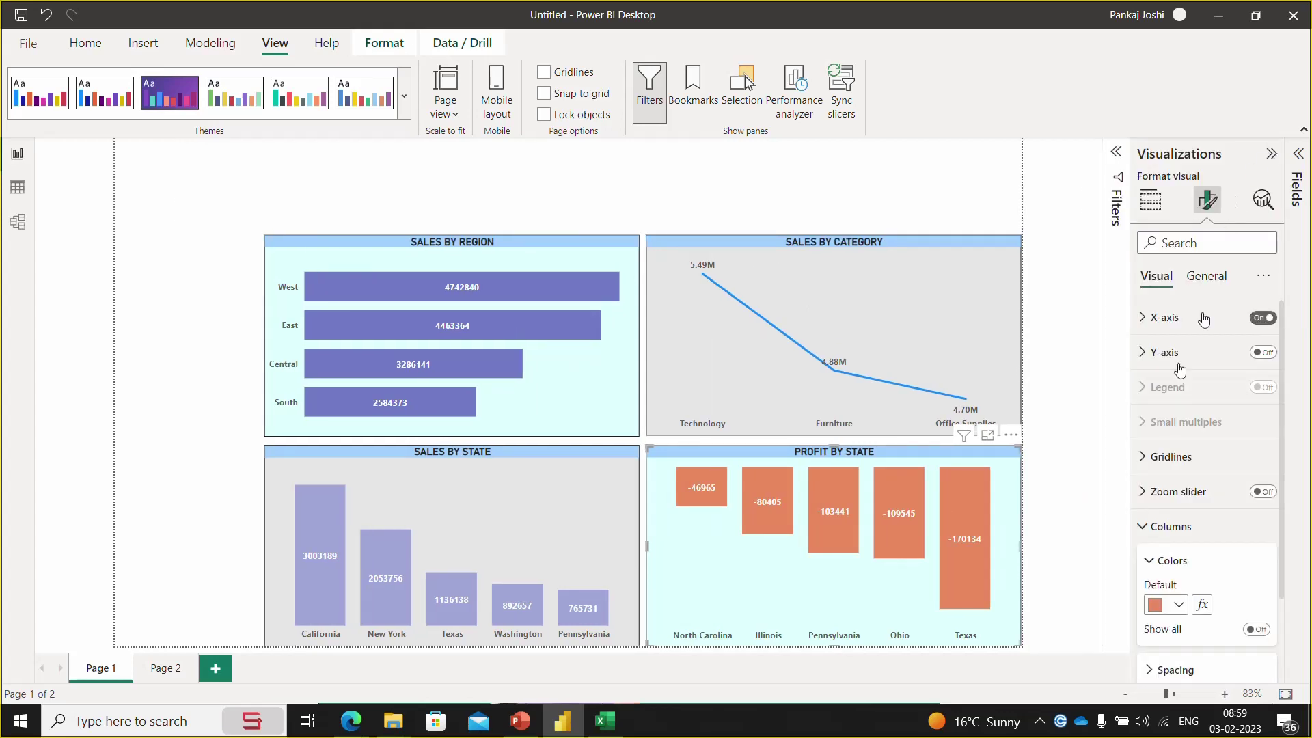
left_click(1206, 278)
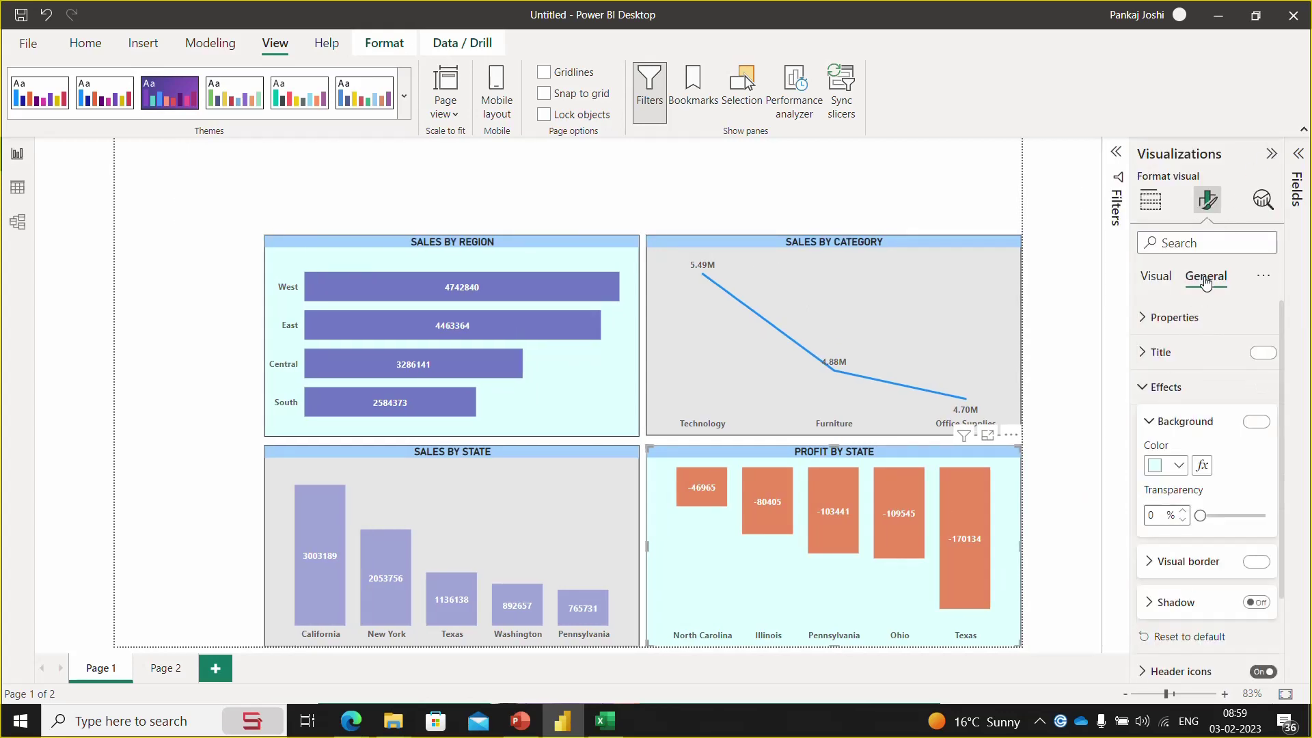
left_click(1140, 360)
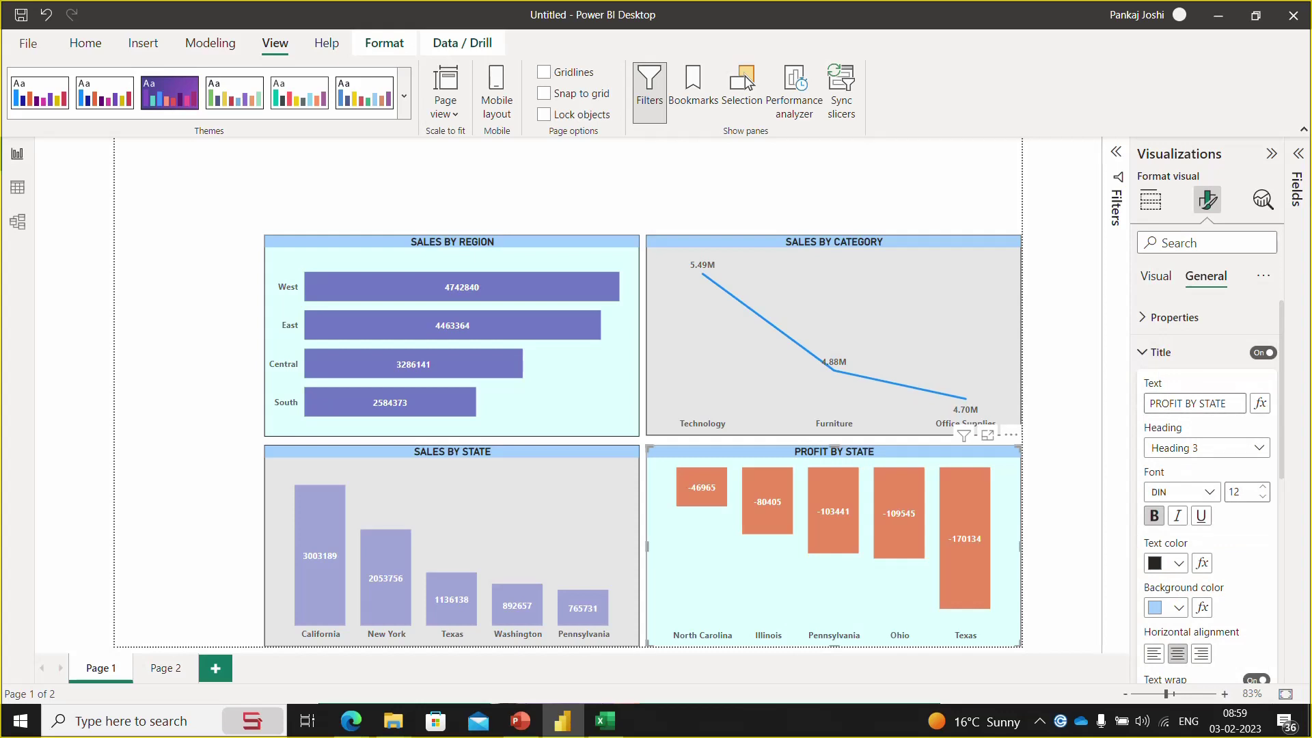
left_click(1194, 403)
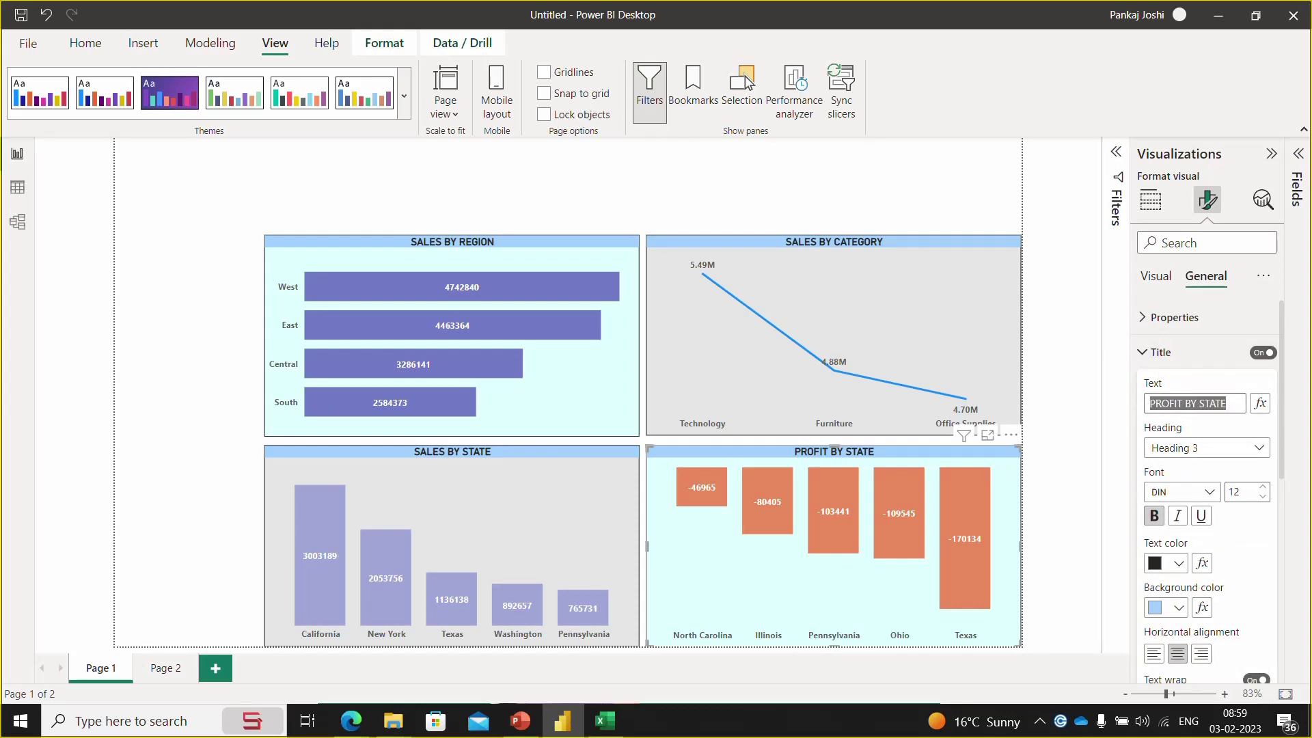
type("b")
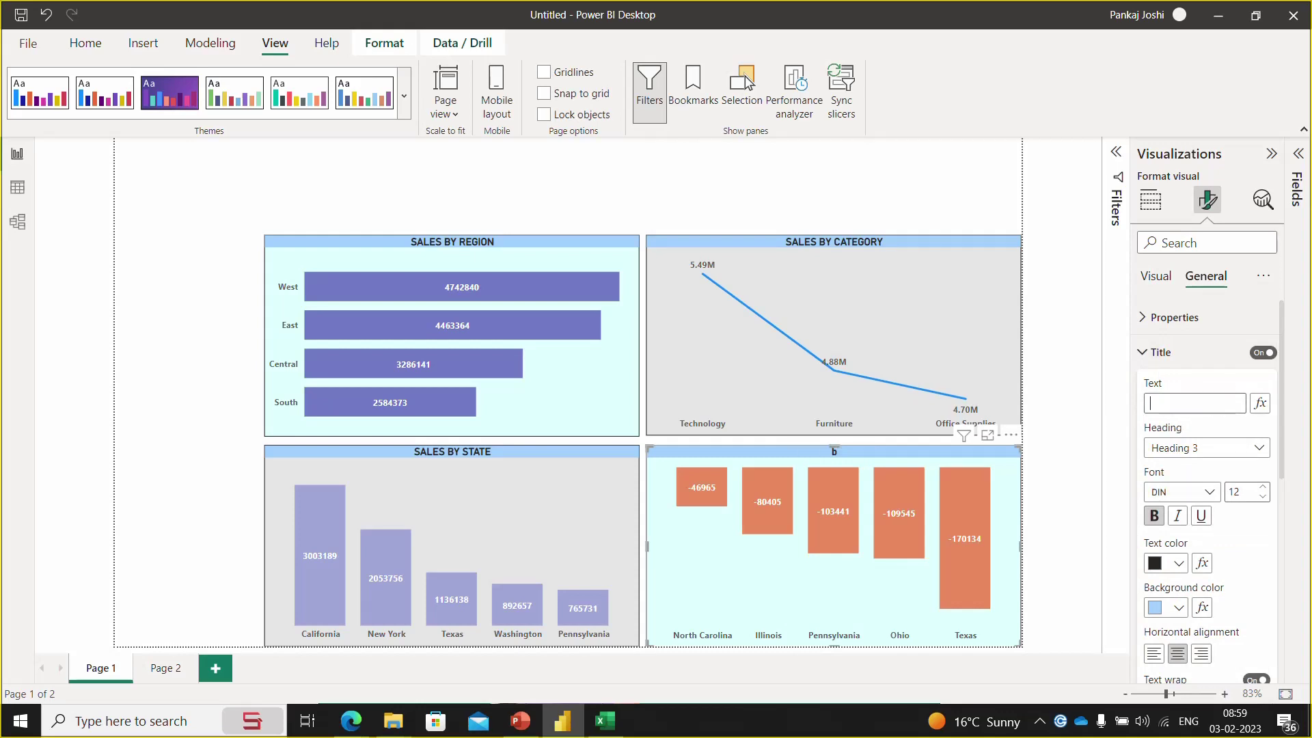
type("BOTTOM 5 STATES")
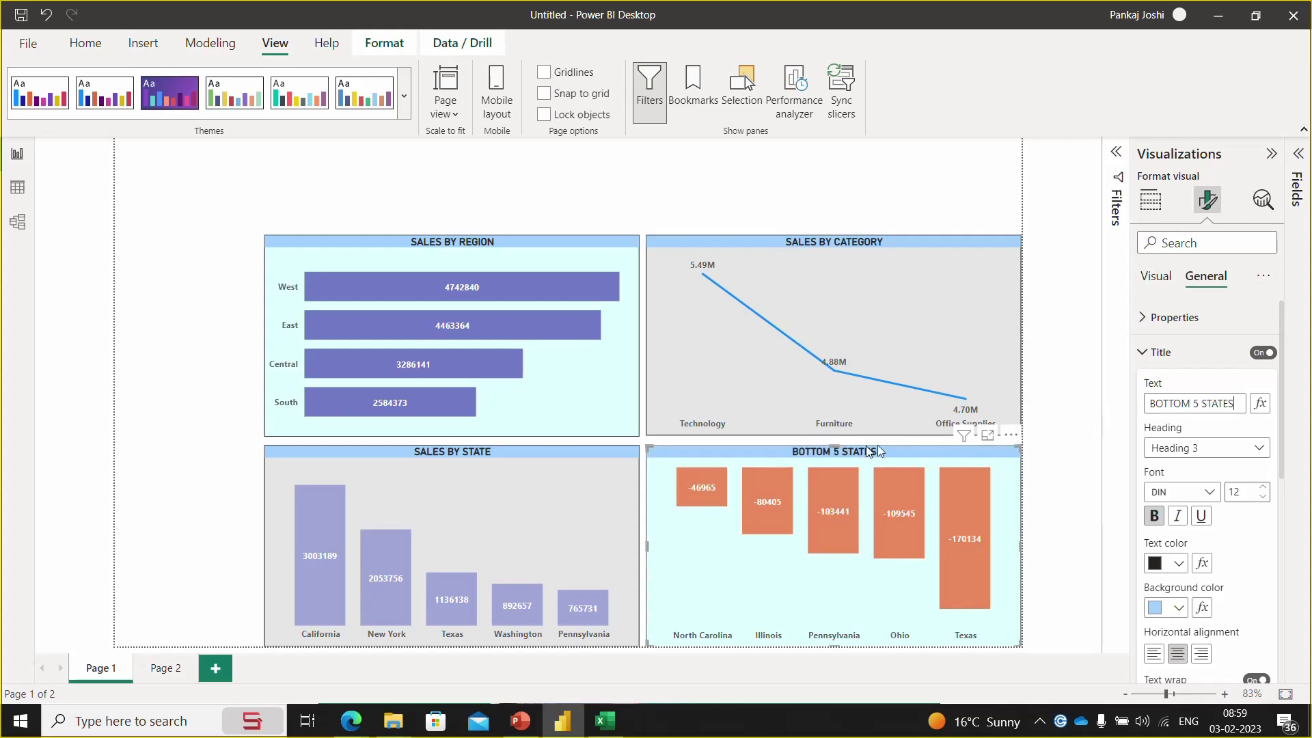
- Change the SALES BY STATE chart's title to TOP 5 STATES and deselect the chart
left_click(615, 461)
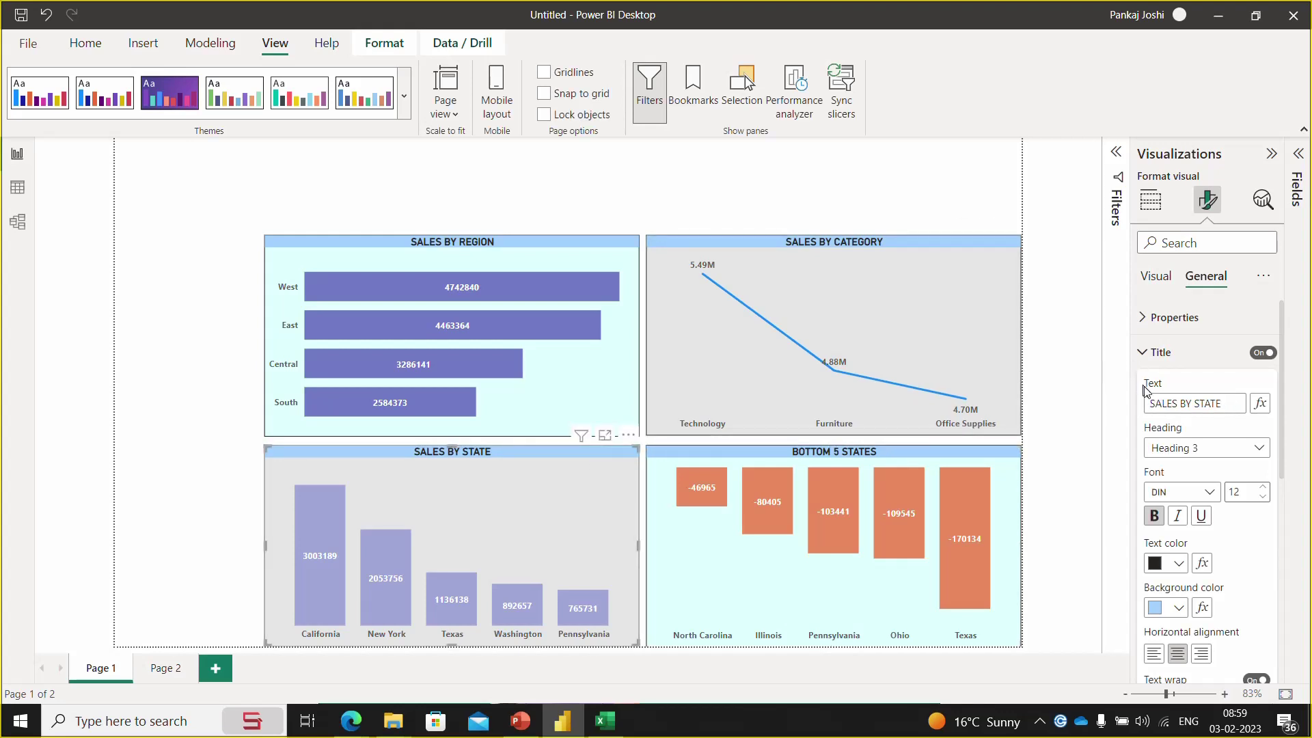
left_click_drag(1150, 403, 1221, 403)
type("TOP")
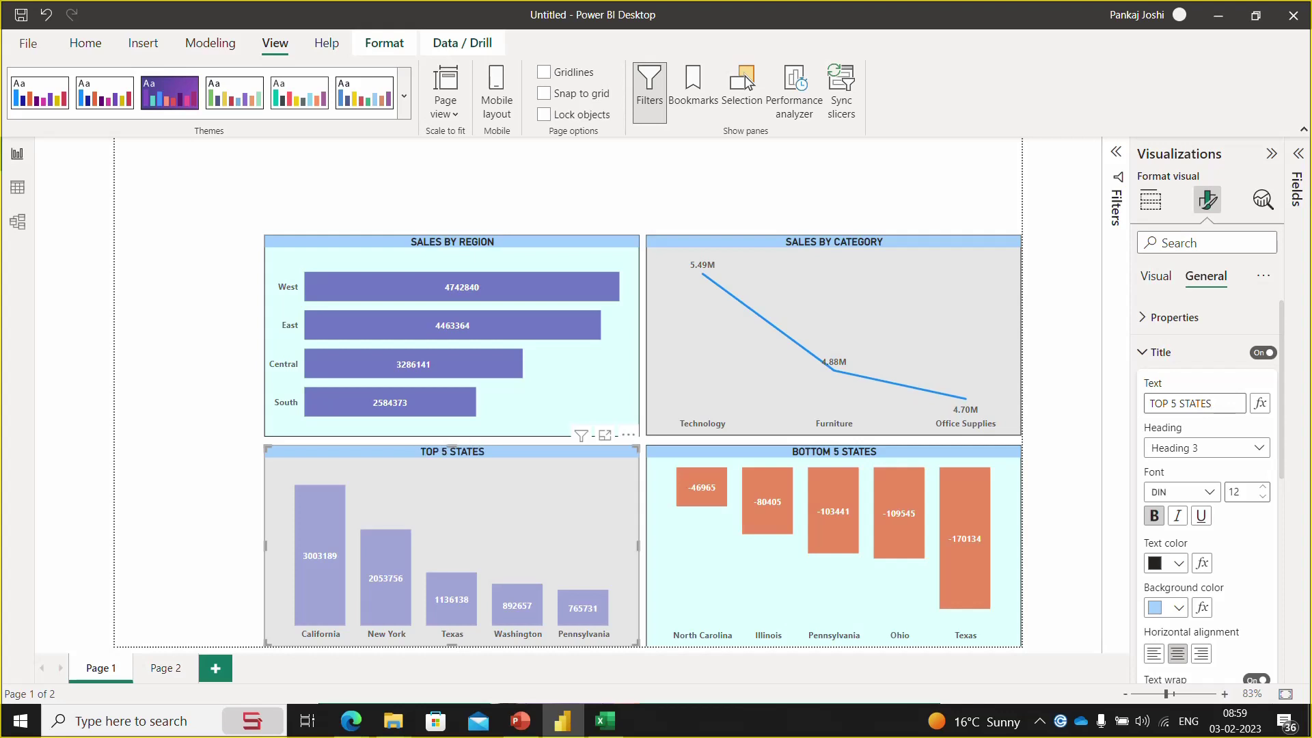
left_click(194, 485)
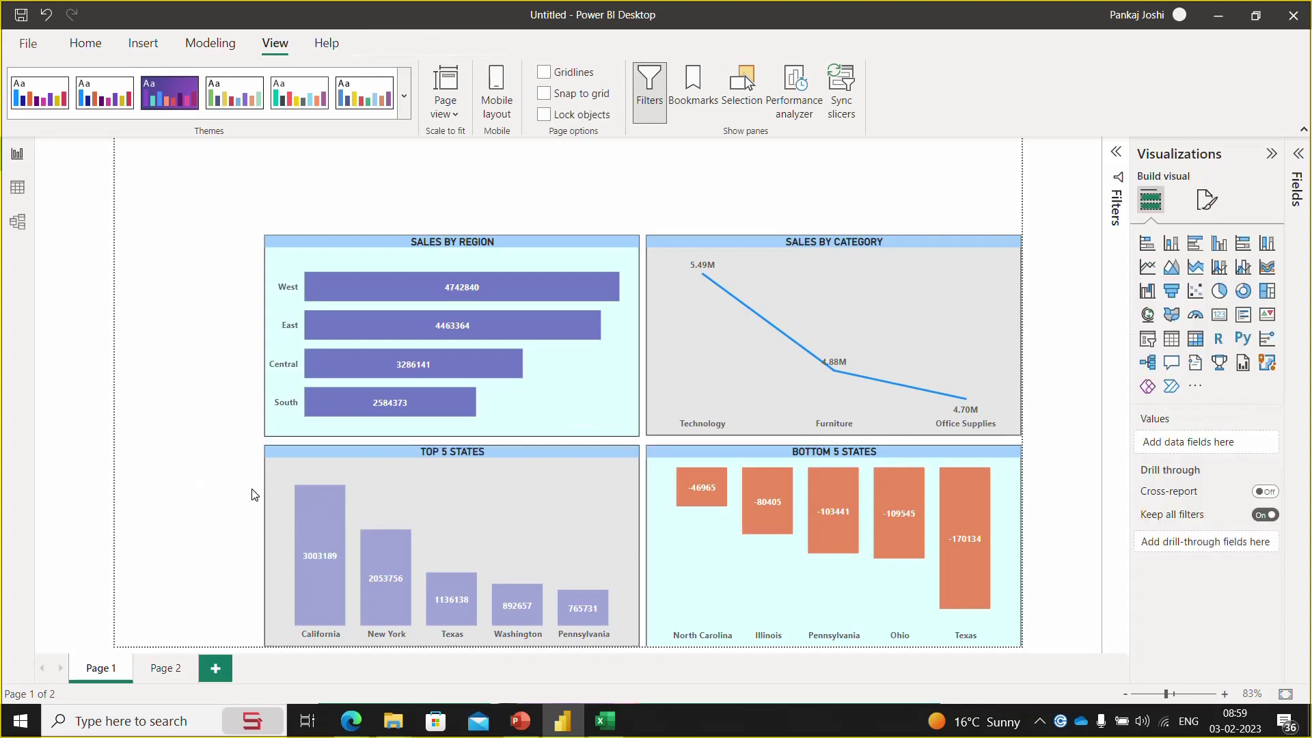
left_click(1270, 155)
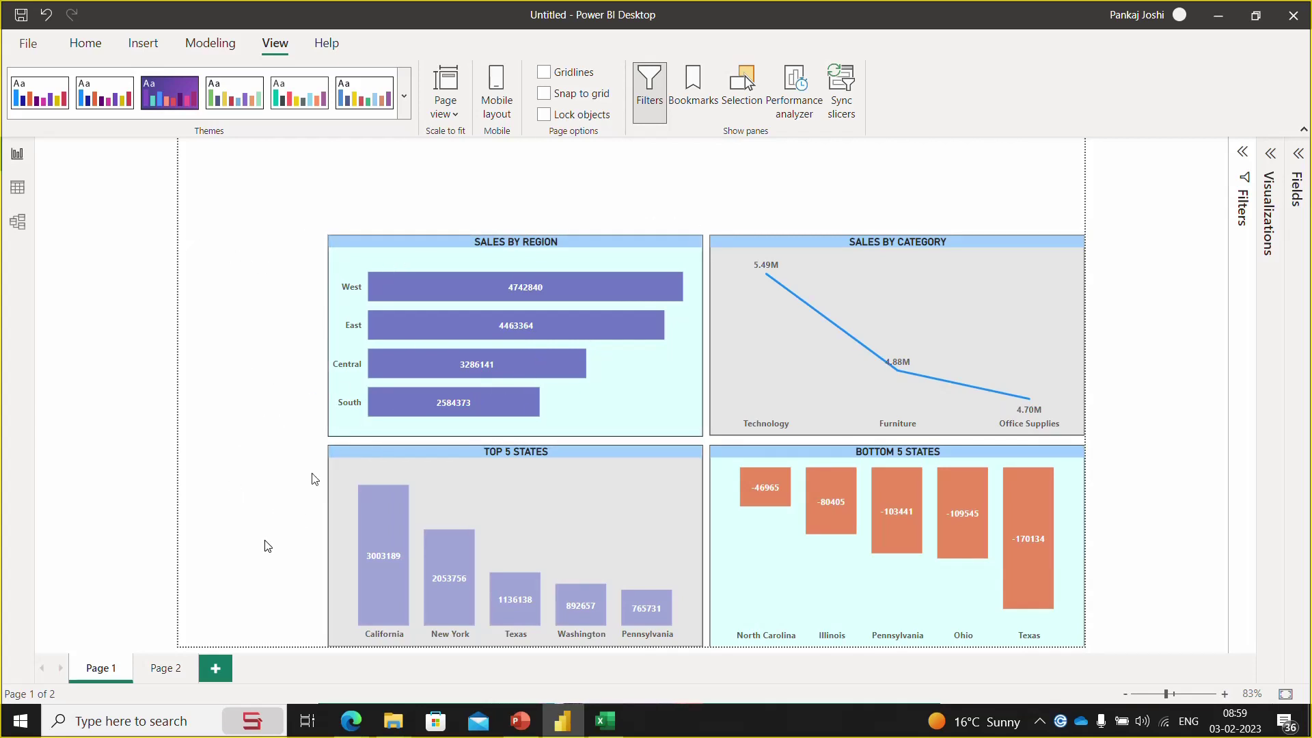
- Insert a slicer and shrink it to fit the empty space beside the SALES BY REGION chart
left_click(1271, 155)
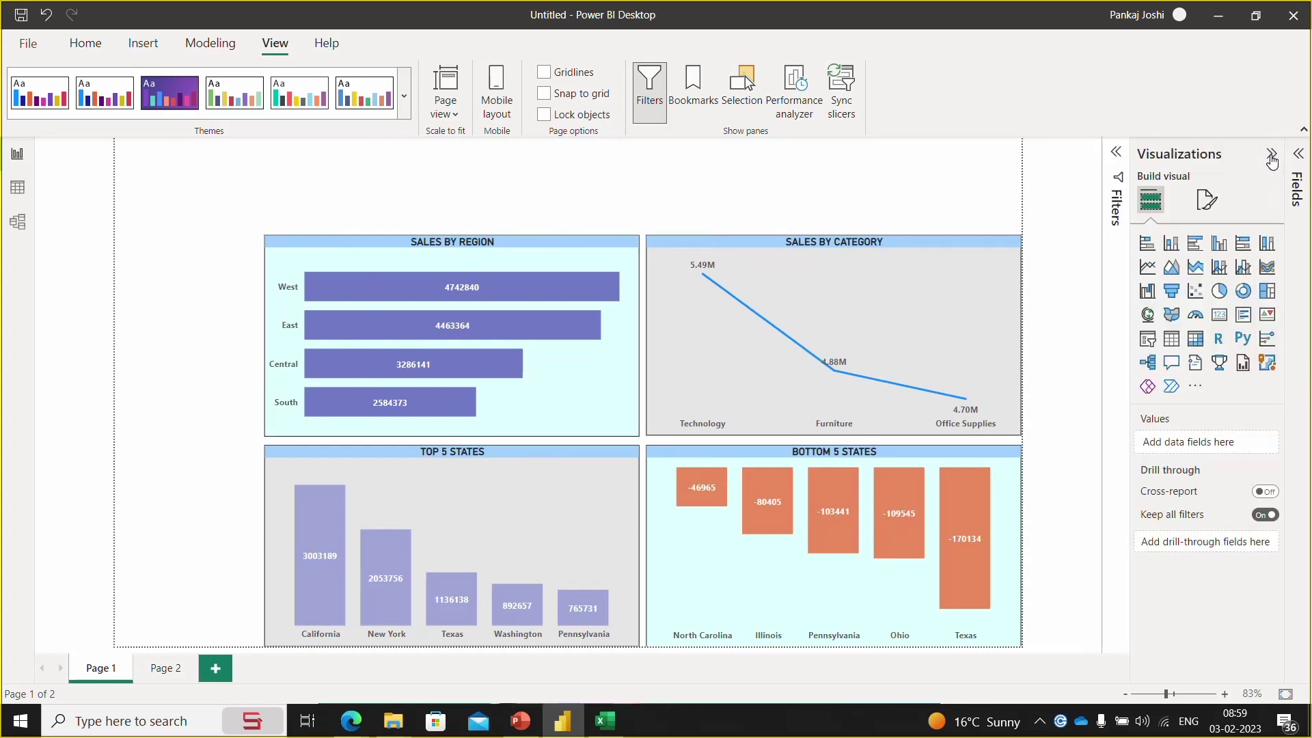
left_click(1148, 342)
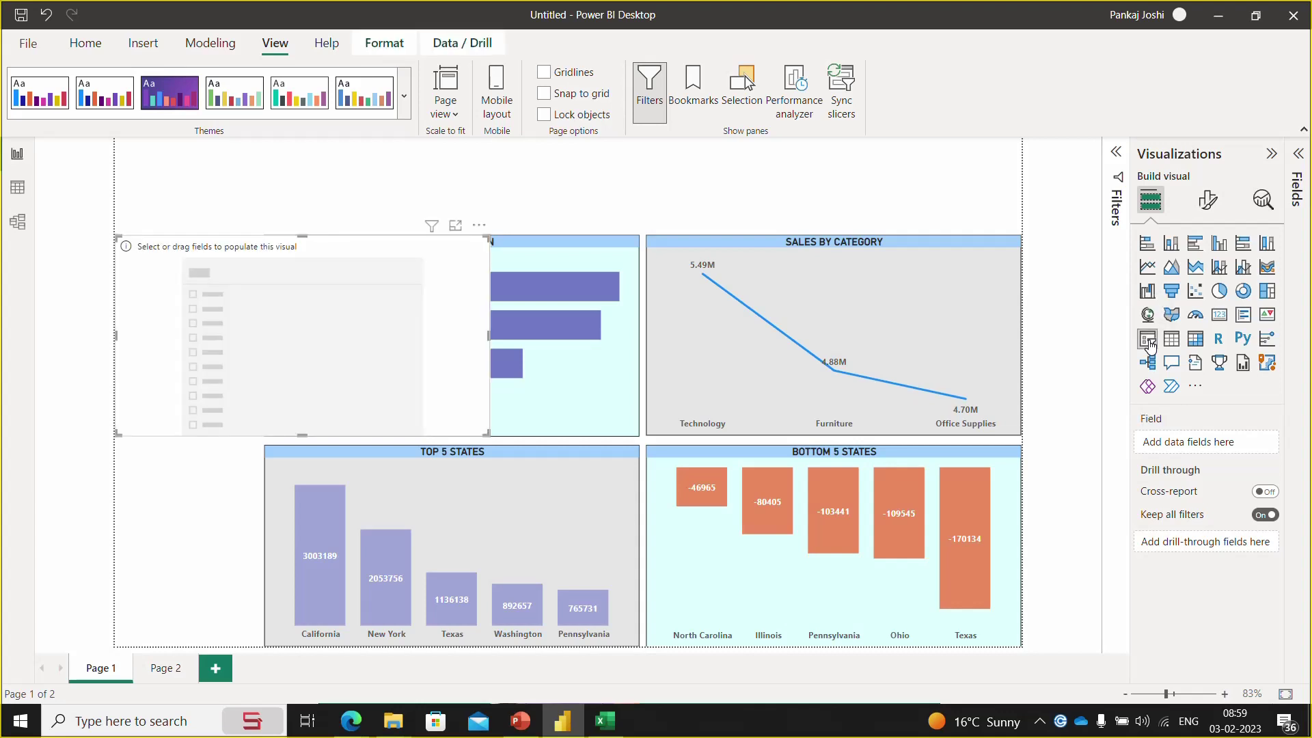
left_click_drag(489, 433, 254, 400)
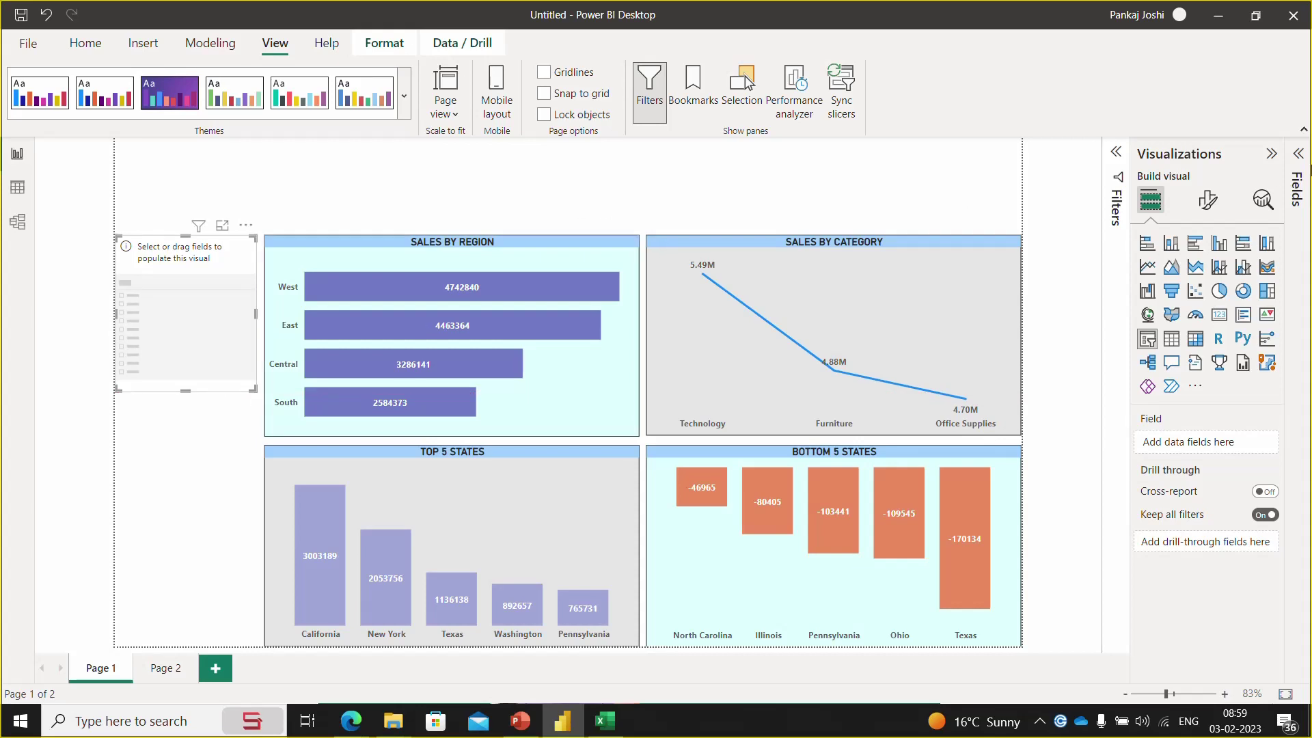
- Add the Orders table's Order Date field to the slicer and switch it to Date Hierarchy
left_click(1298, 155)
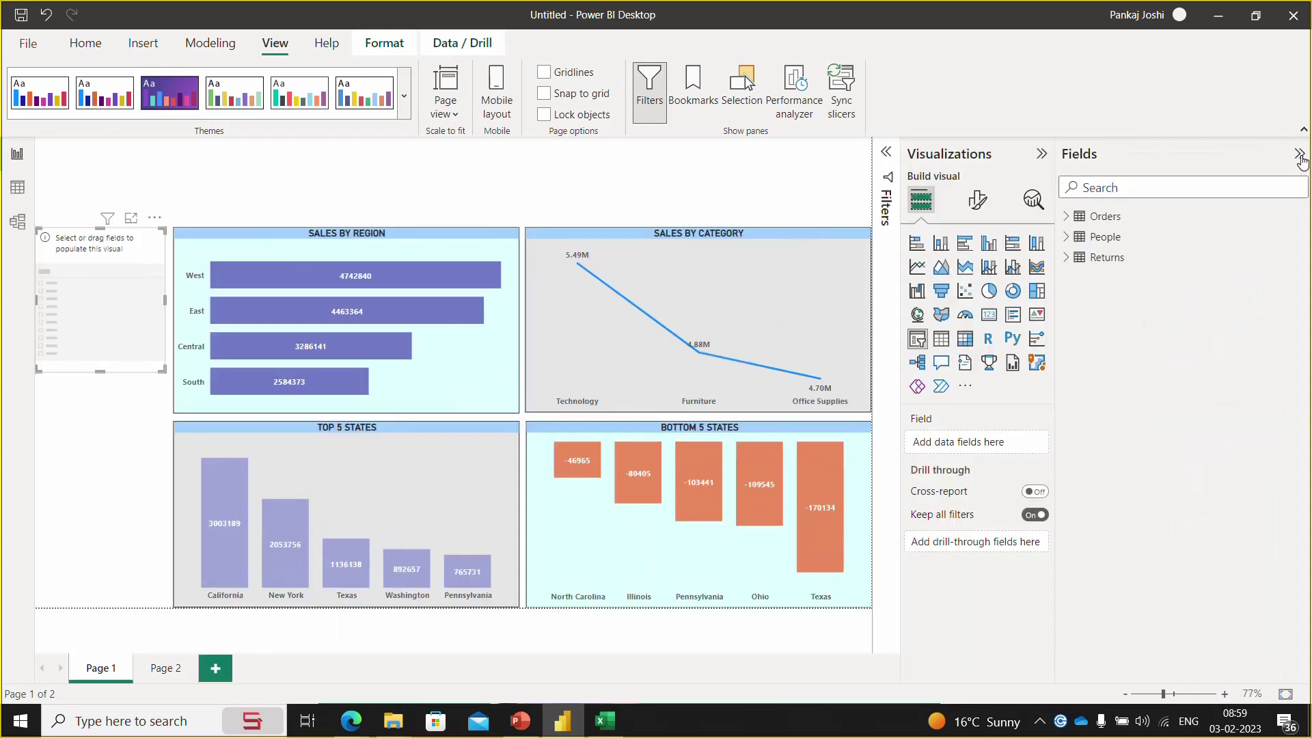
left_click(1067, 217)
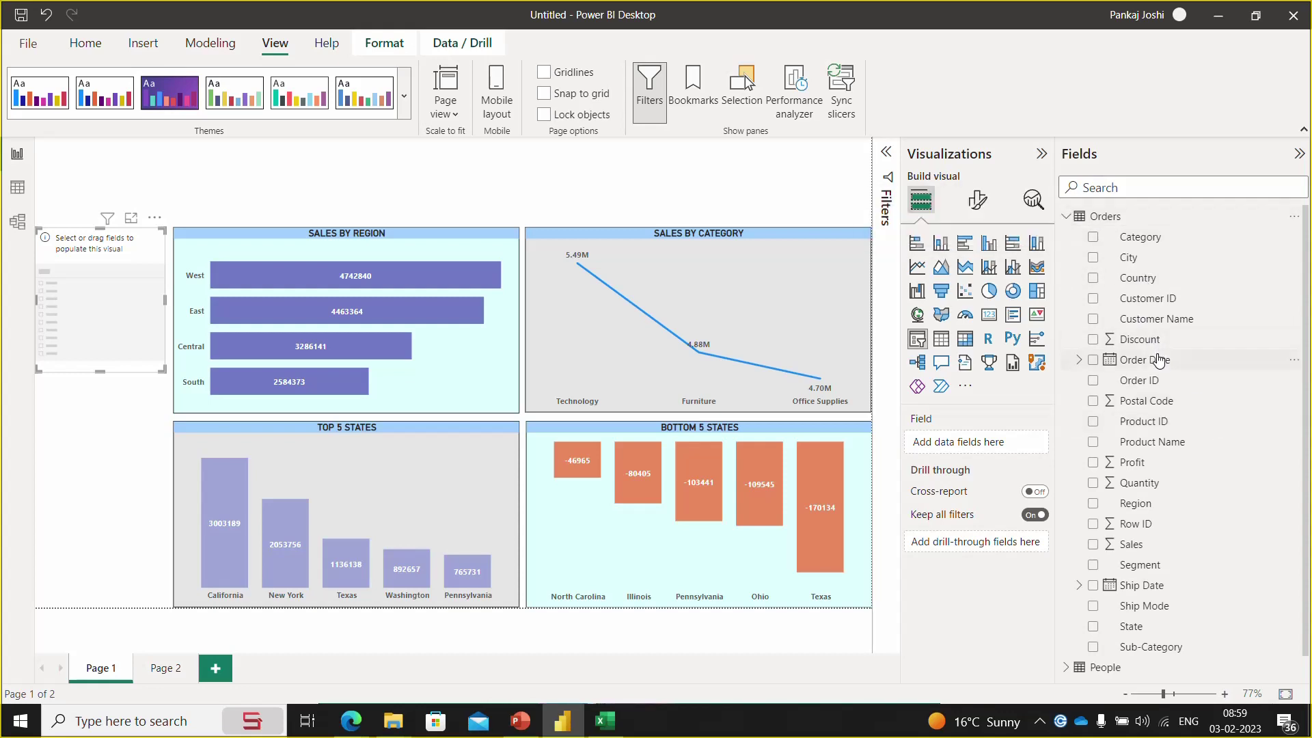
left_click_drag(1160, 360, 1010, 442)
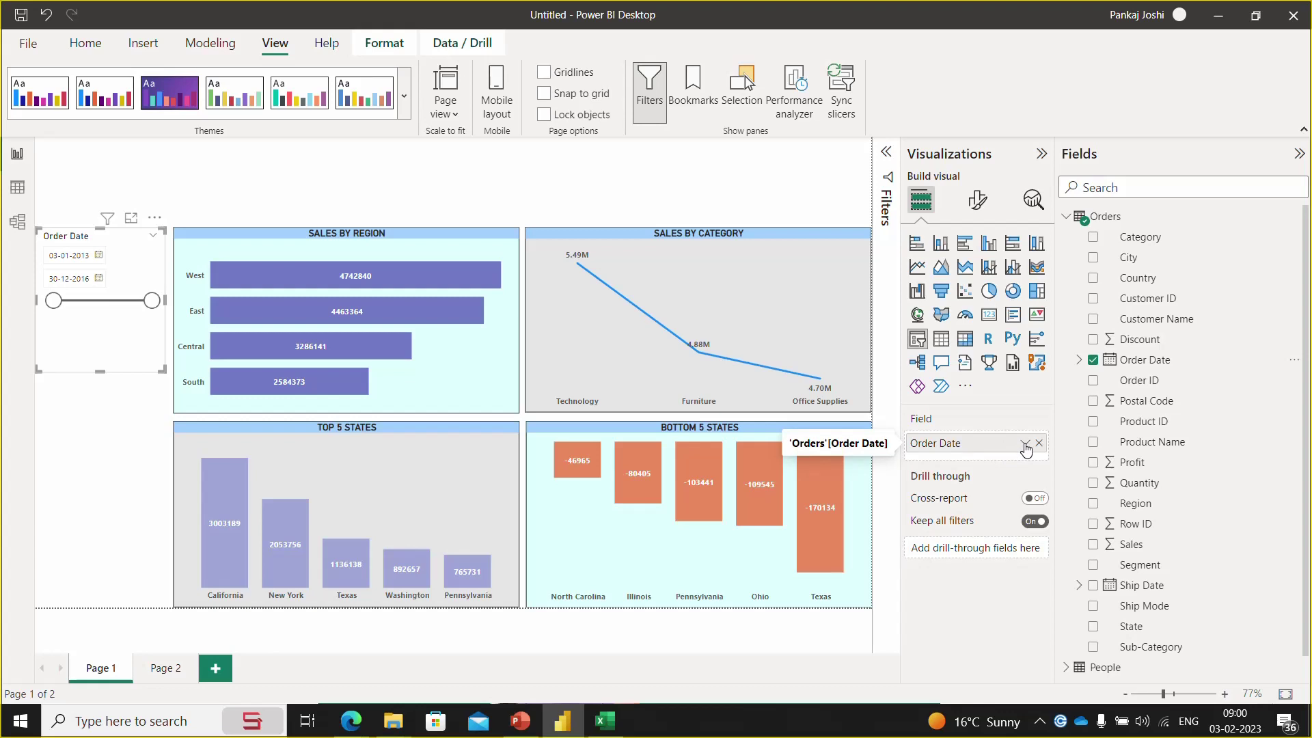
left_click(1025, 444)
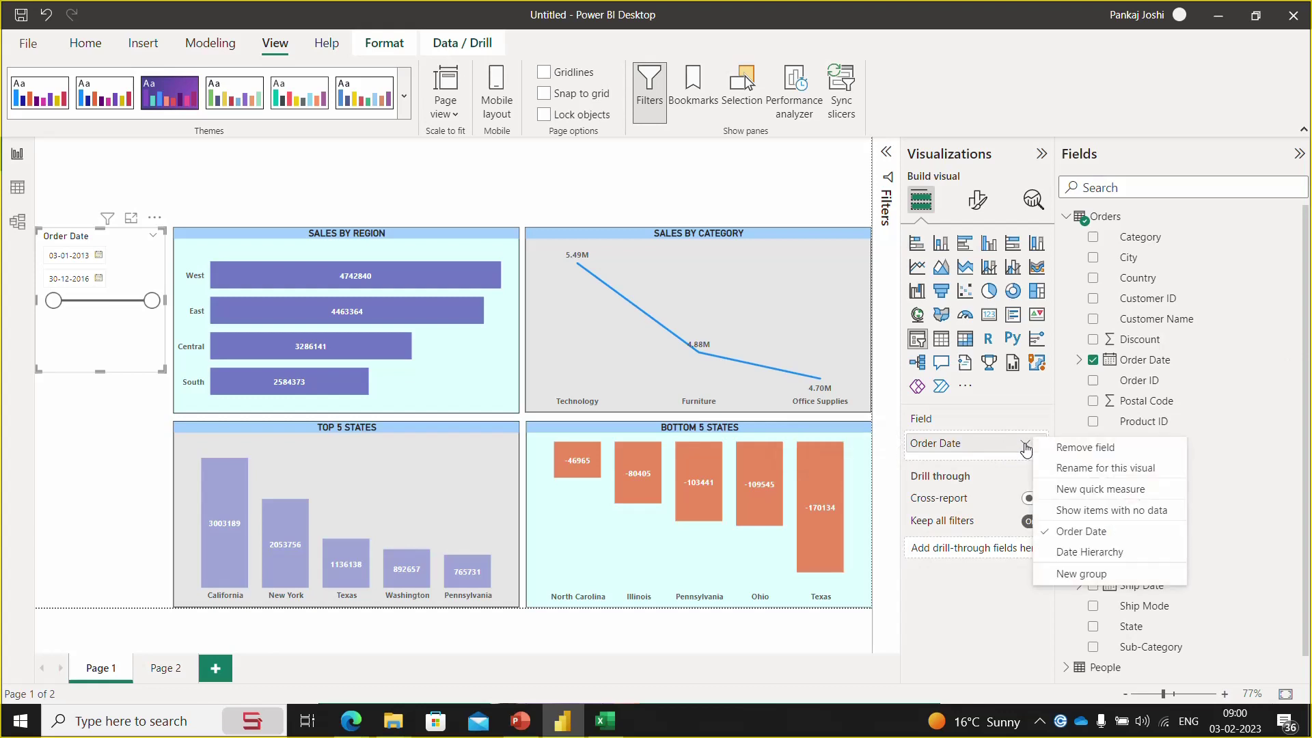
left_click(1075, 554)
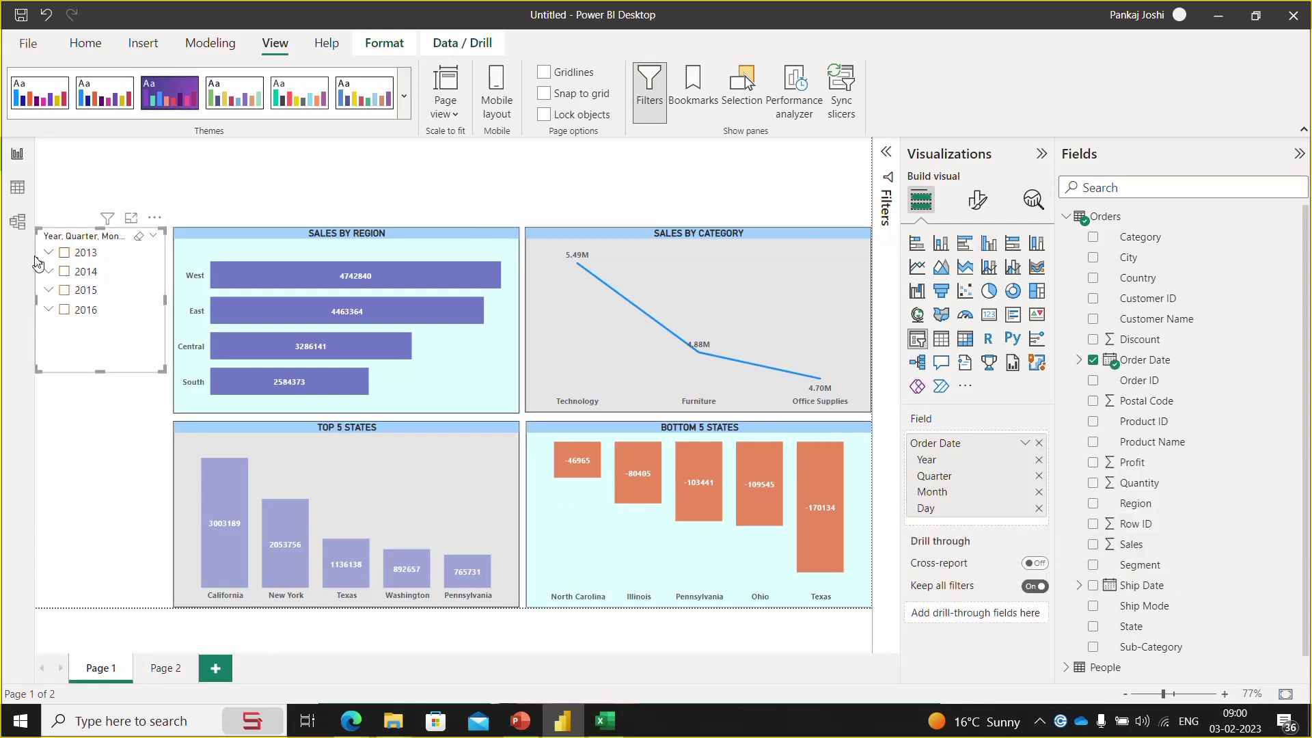
- Test the slicer by filtering to 2013, then expand and collapse that year's quarters
left_click(46, 256)
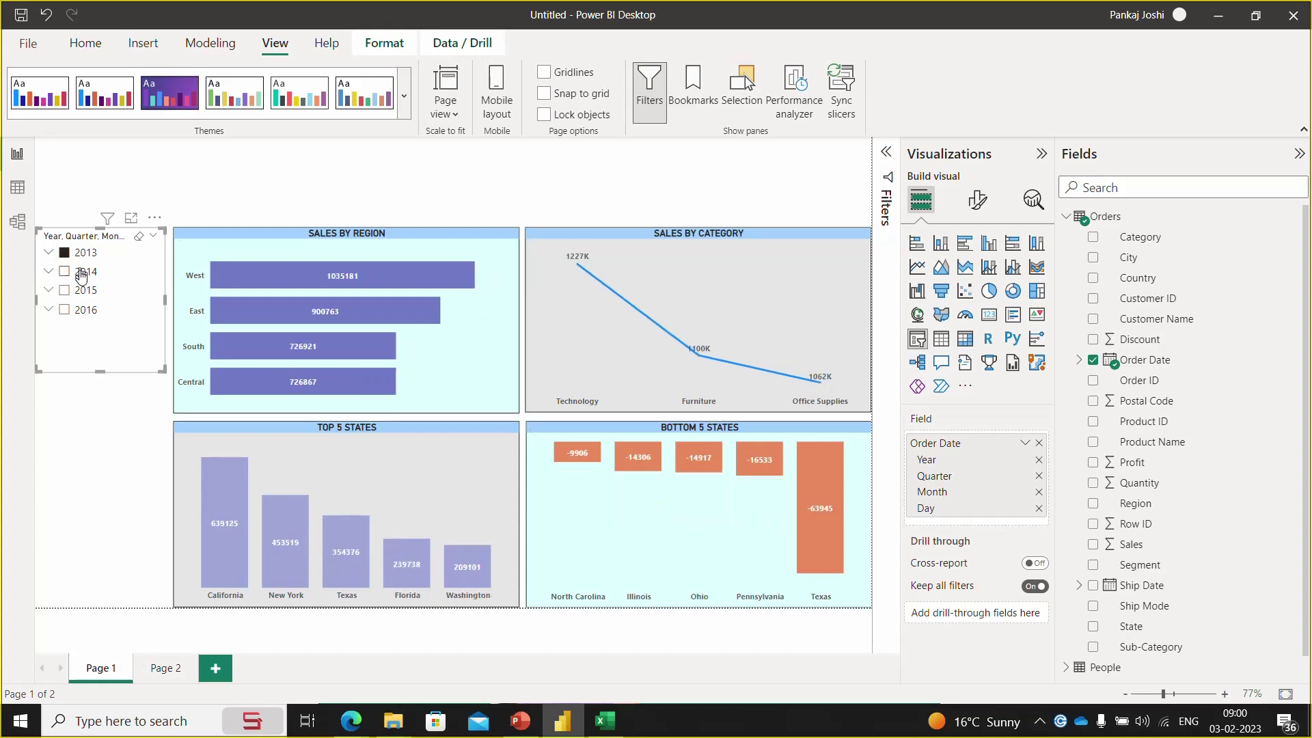
left_click(47, 256)
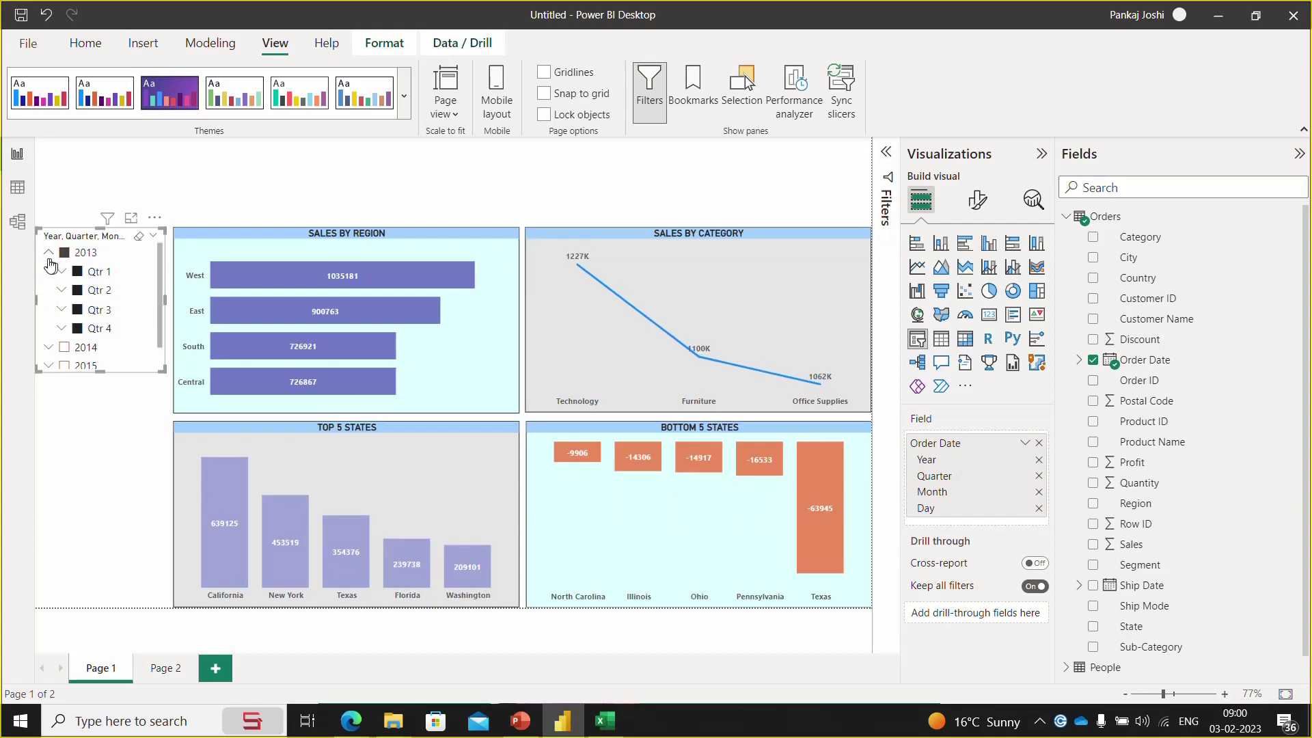
left_click(47, 256)
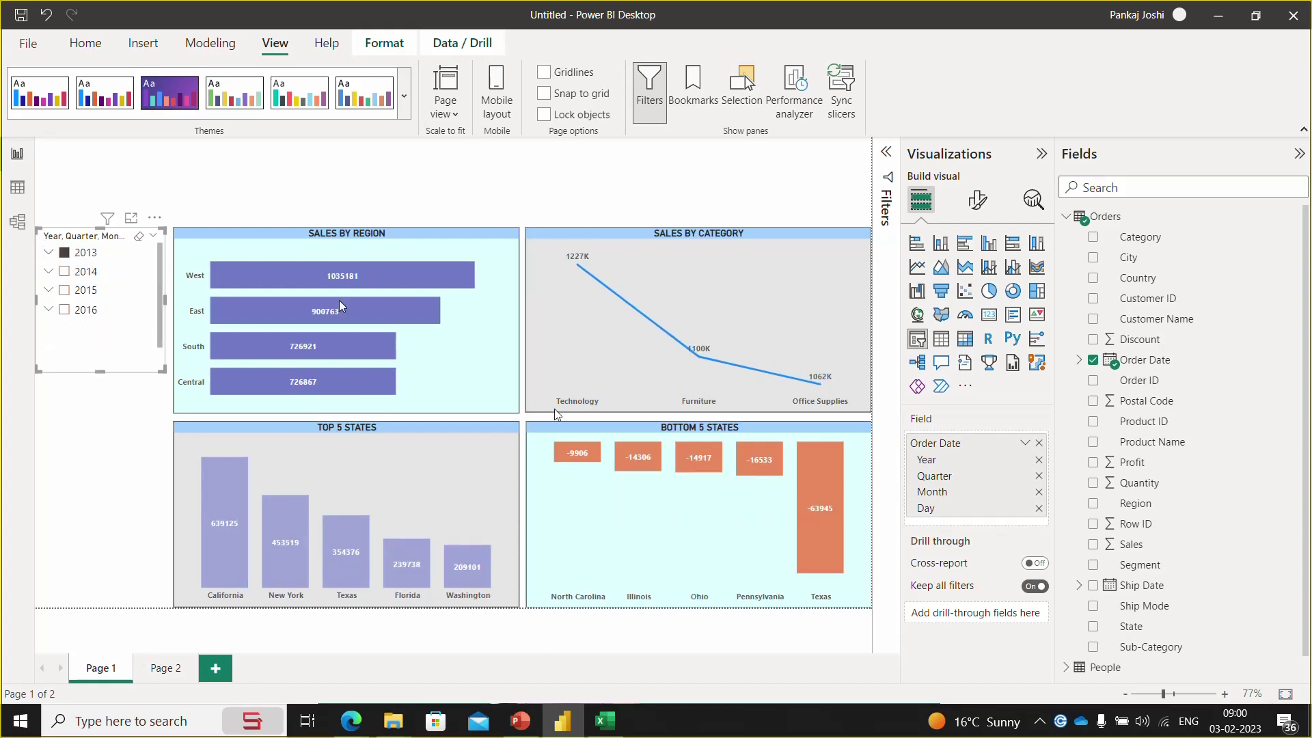
- Remove Day, Month and Quarter from the slicer's date hierarchy, leaving only Year, and filter the page to 2014
left_click(1039, 509)
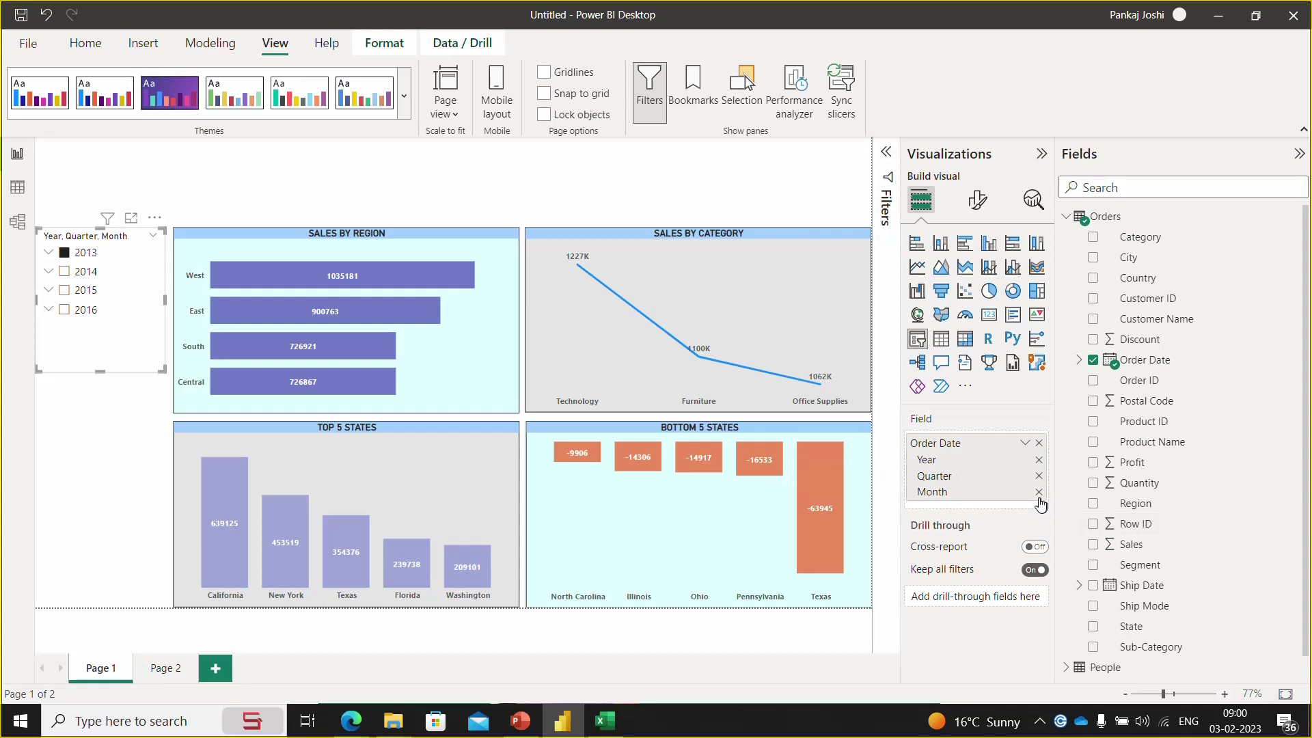
left_click(1039, 492)
left_click(1039, 476)
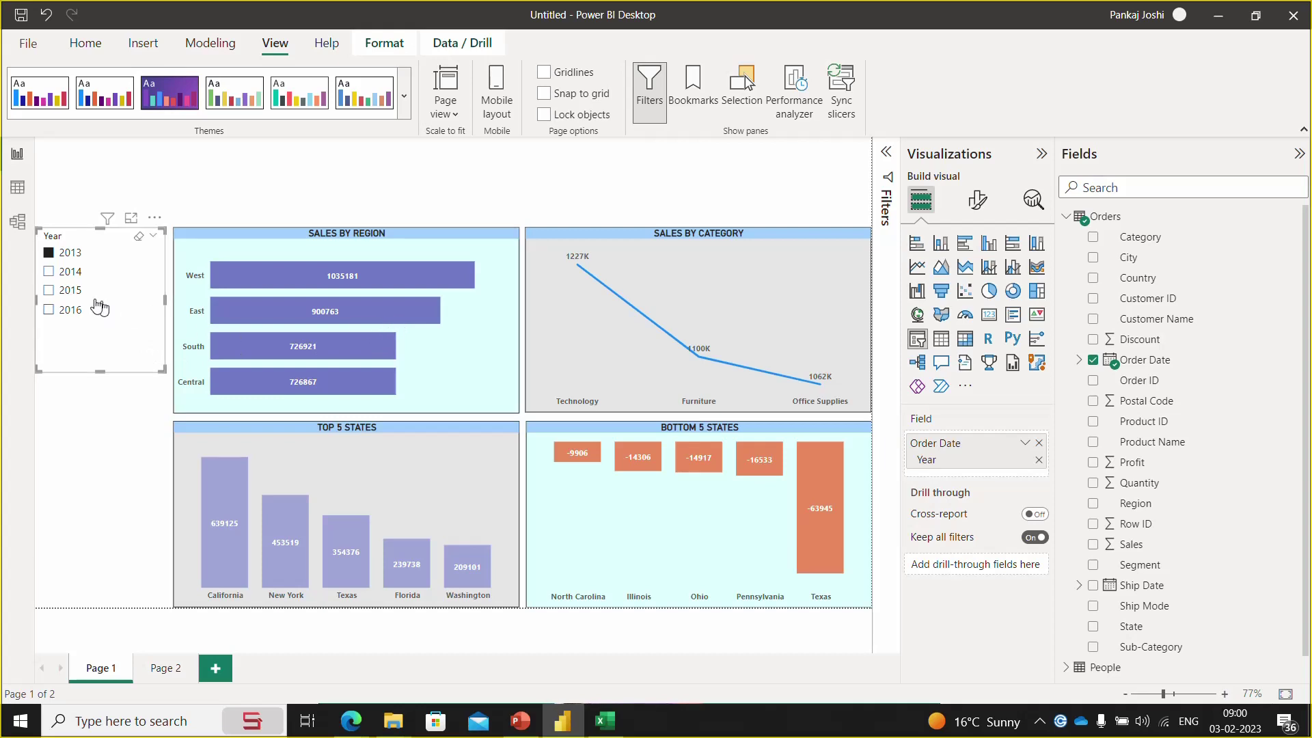
left_click(66, 273)
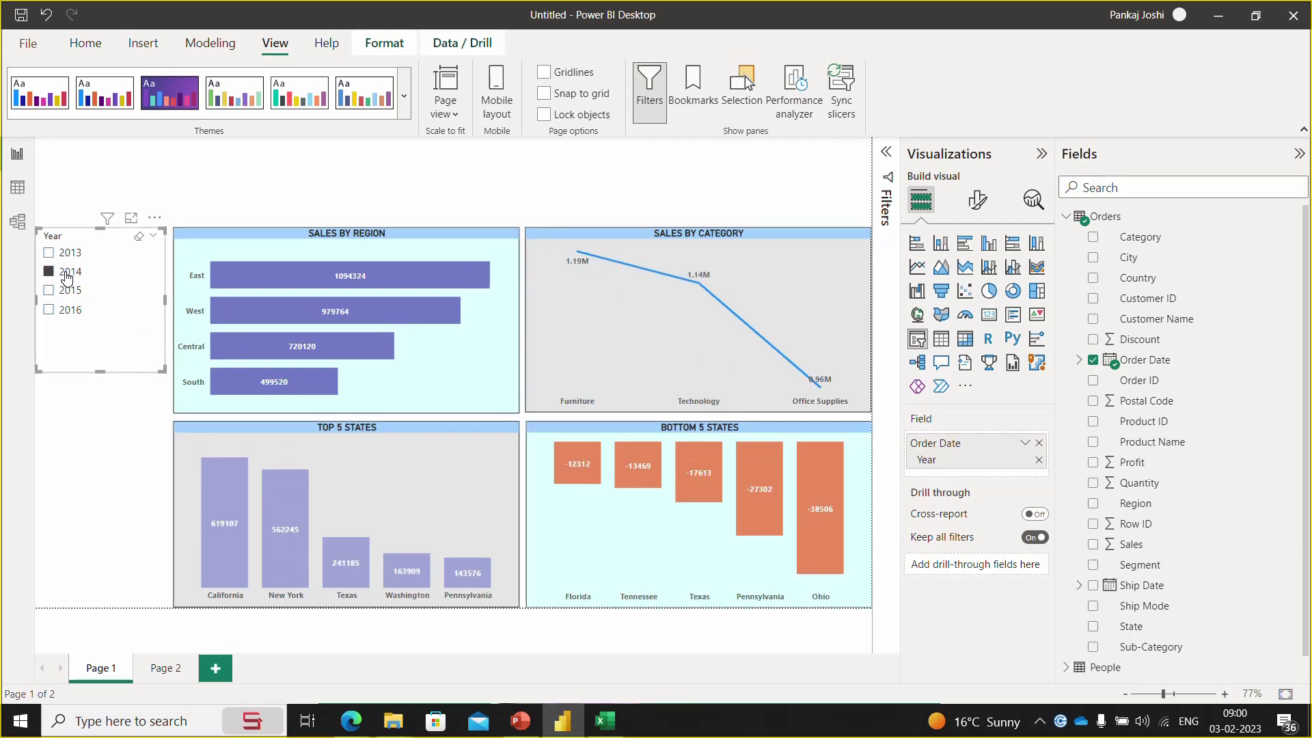
- Filter the page to 2015 and set the Year slicer's background color to light gray
left_click(63, 291)
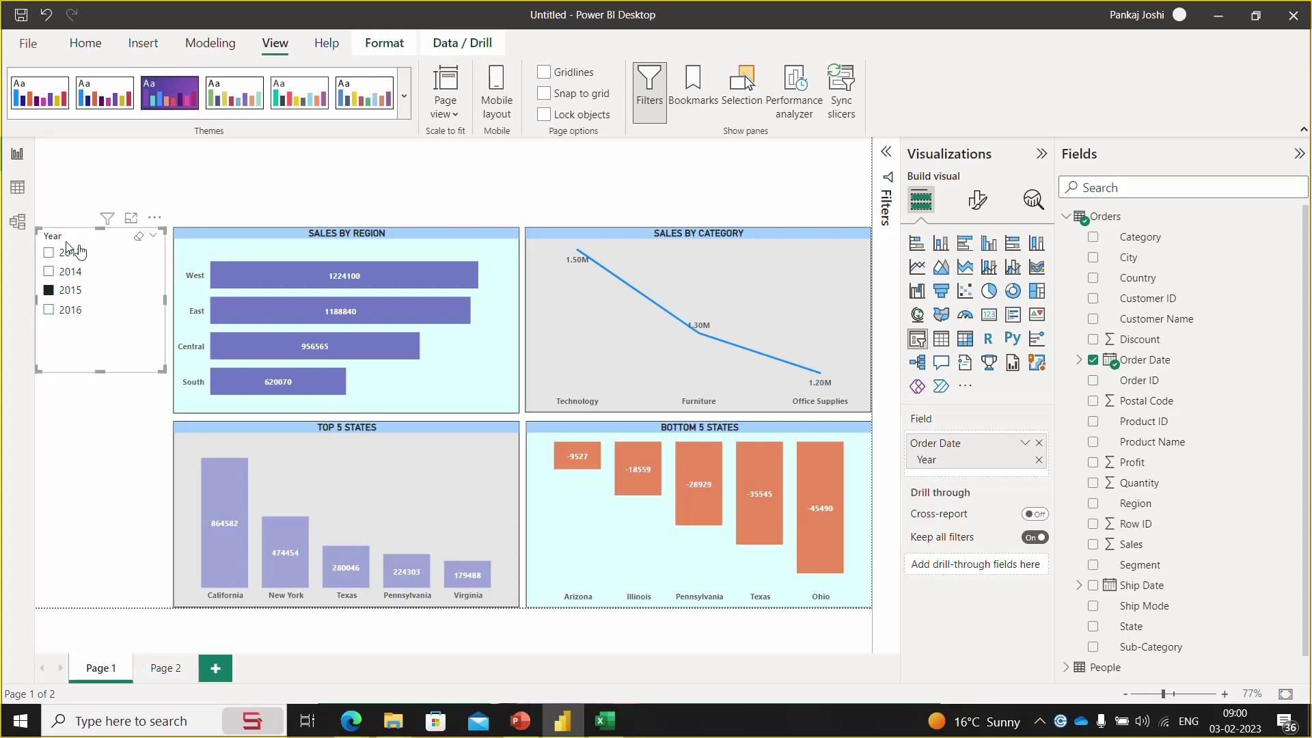
left_click(977, 201)
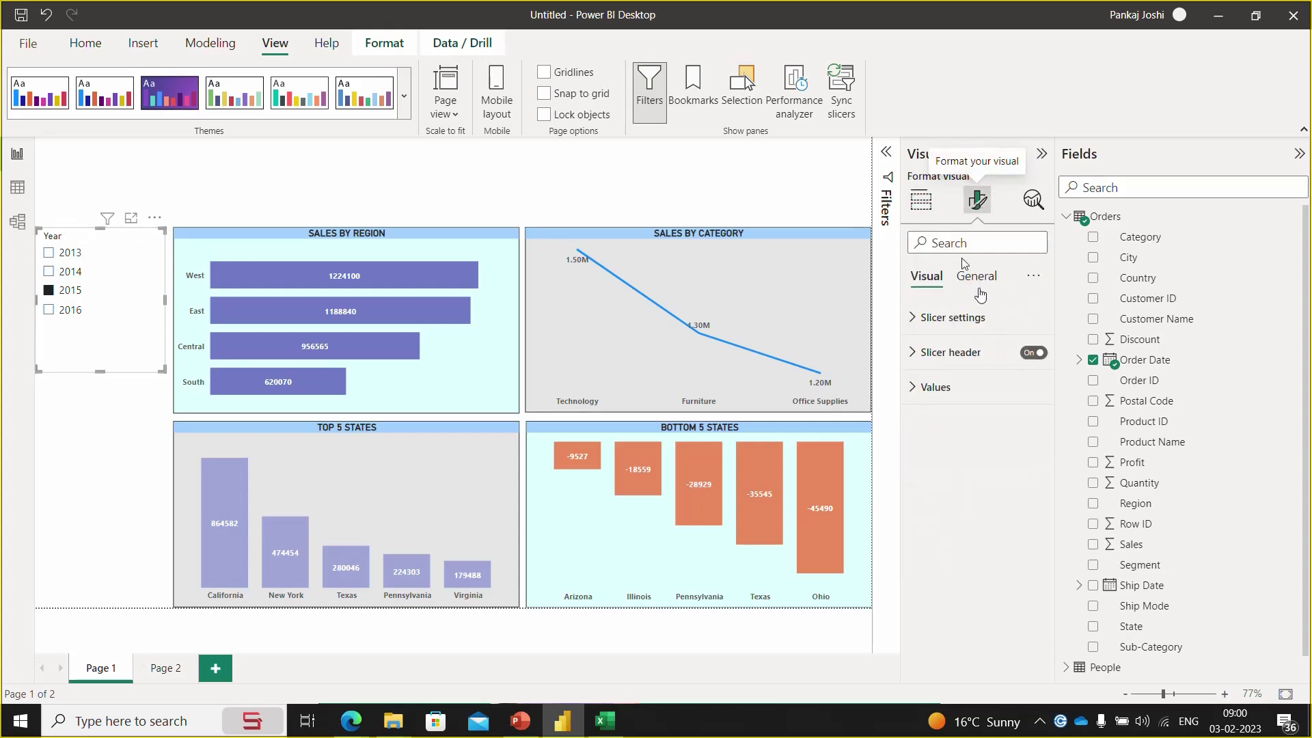
left_click(975, 276)
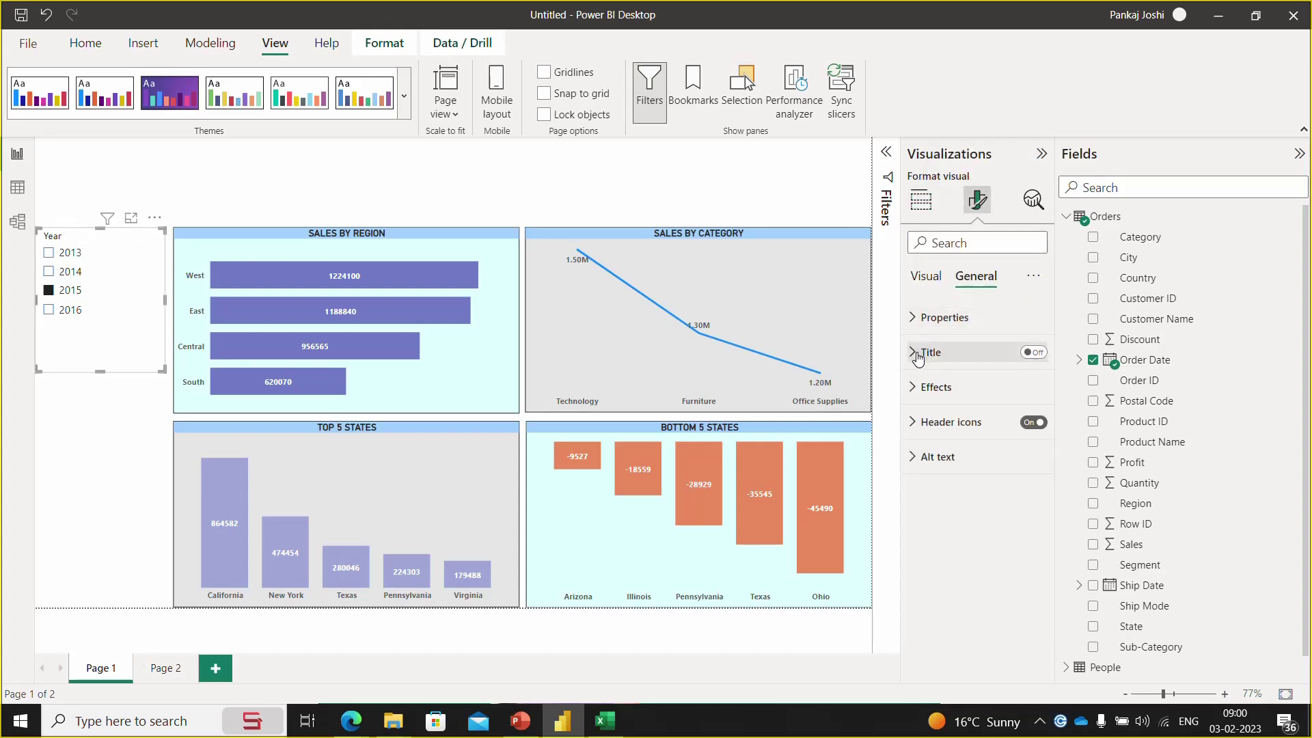
left_click(915, 388)
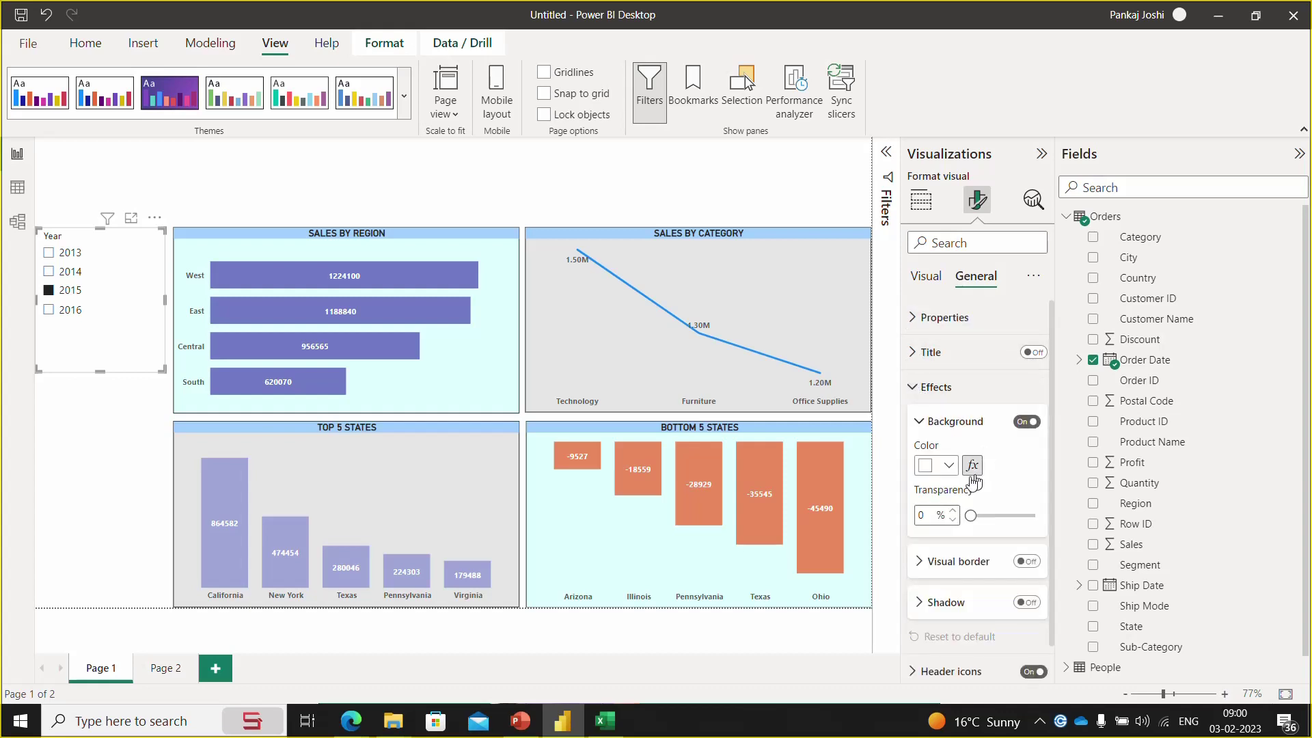
left_click(948, 476)
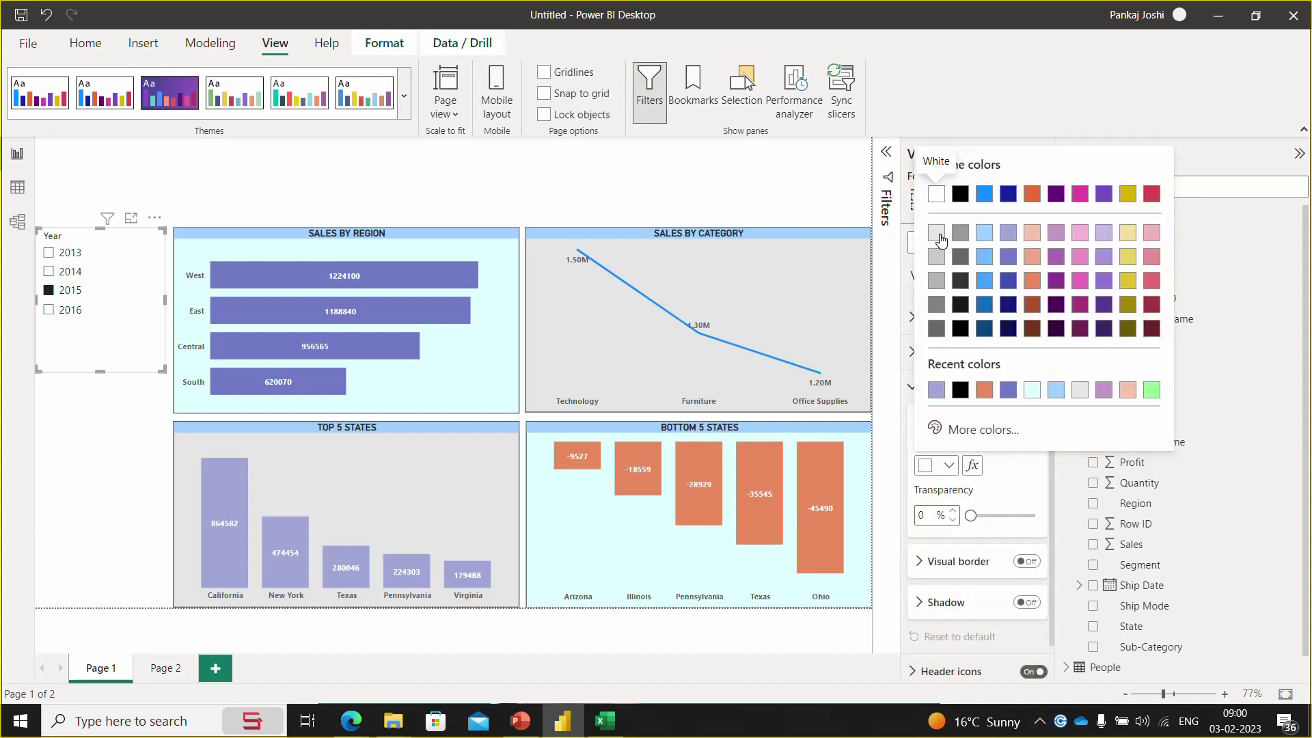
left_click(940, 231)
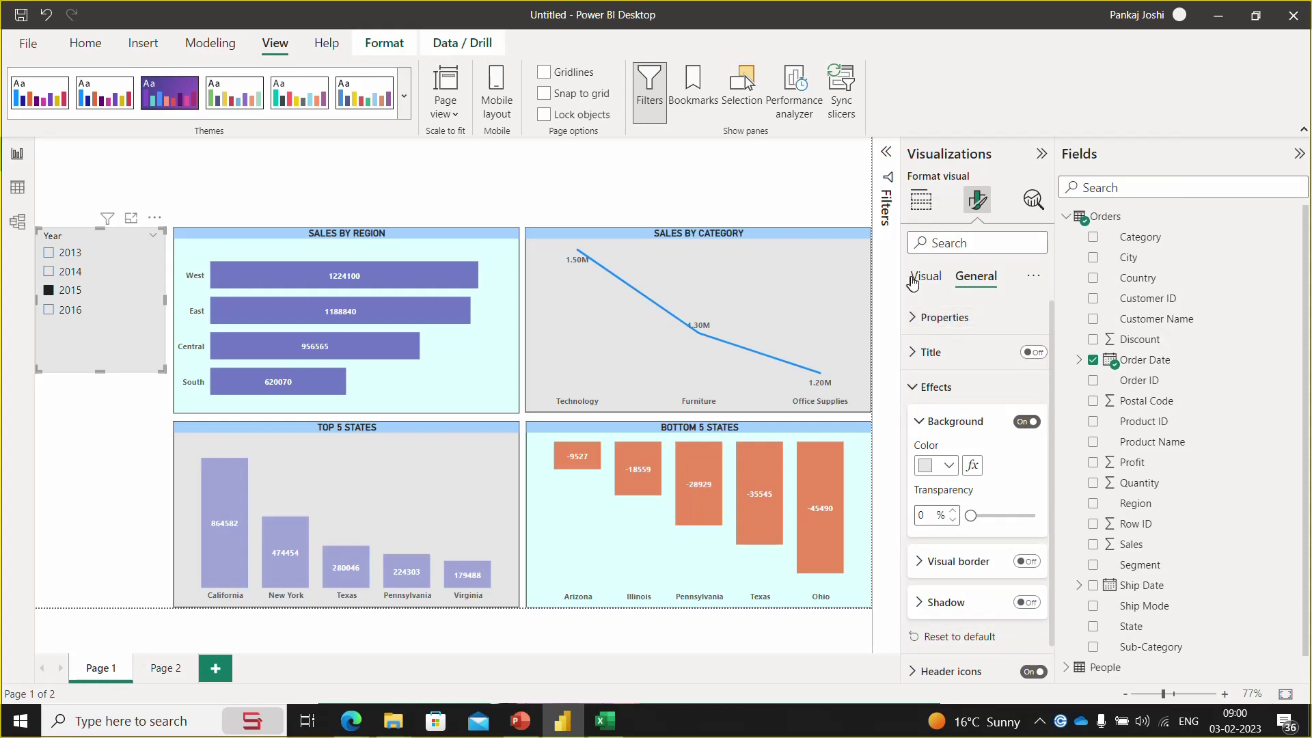
- Set the Year slicer header's background to light orange #f5c4af (Theme color 3, 60% lighter)
left_click(925, 276)
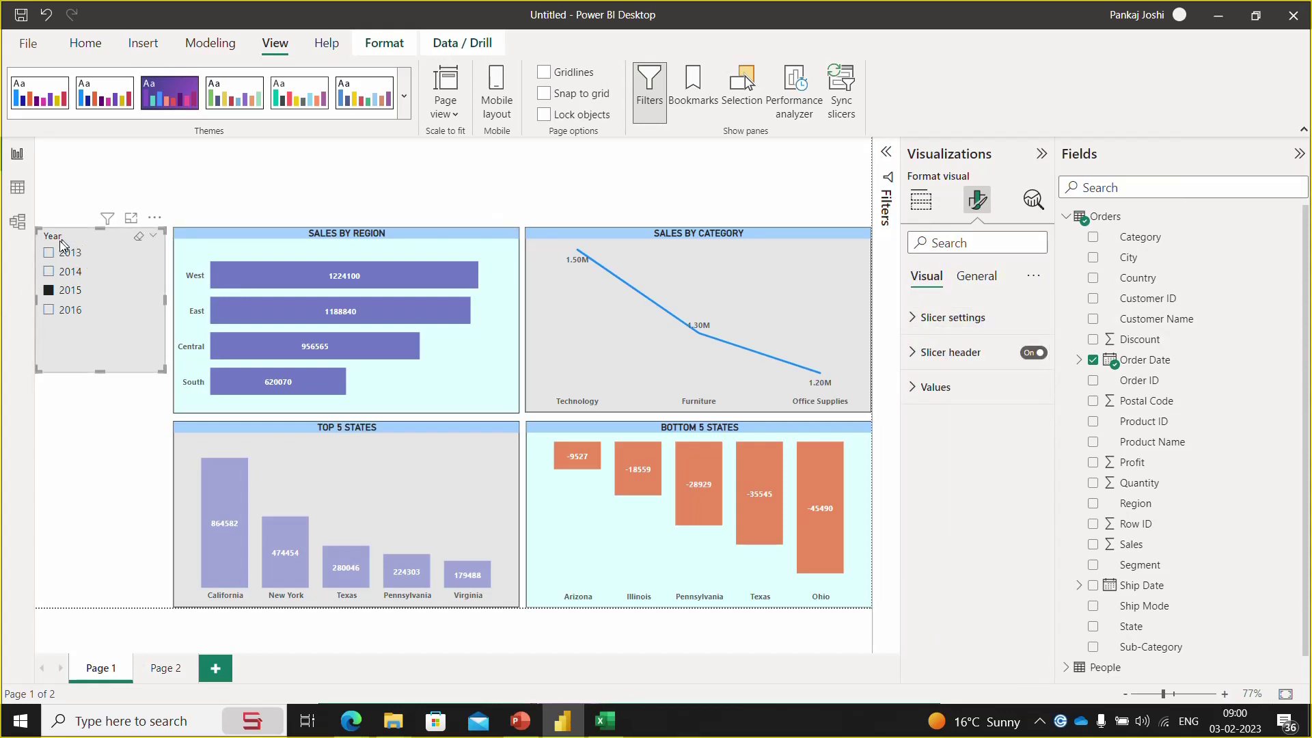
left_click(919, 352)
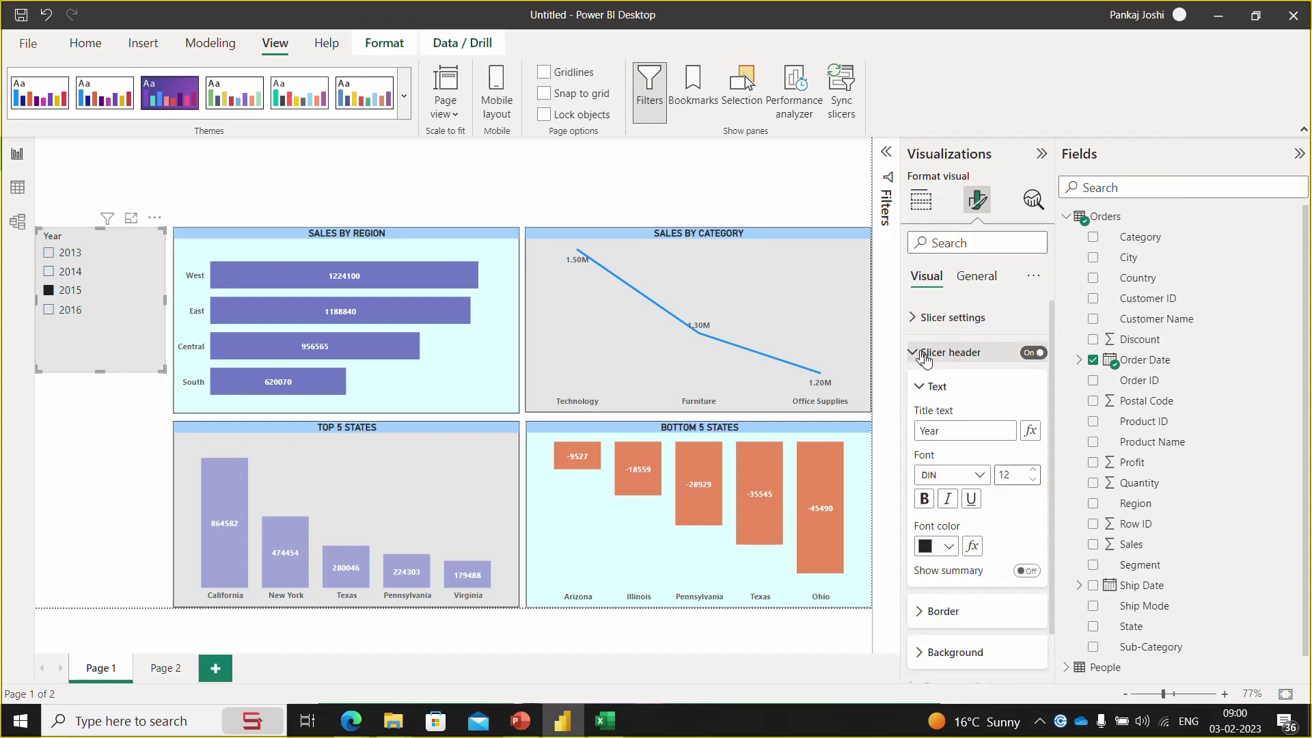
left_click(946, 548)
left_click(947, 548)
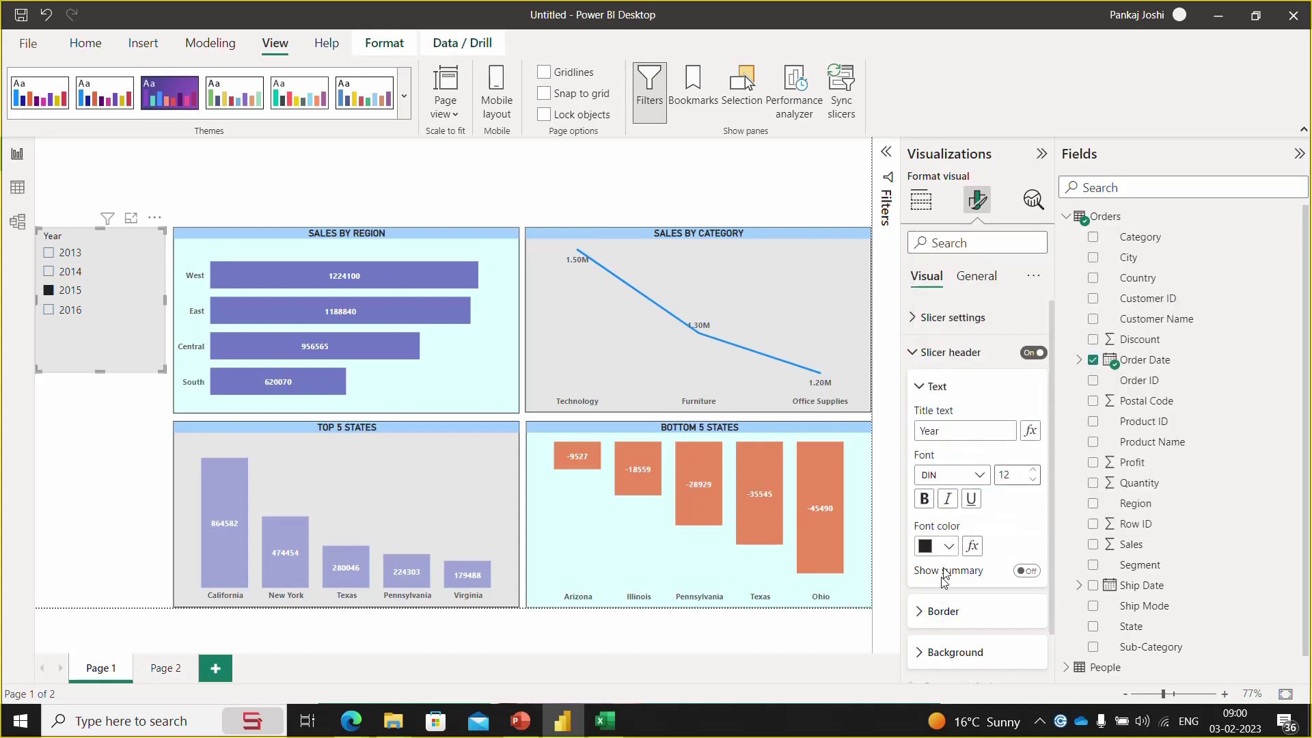
left_click(921, 652)
scroll(1051, 654, "down", 2)
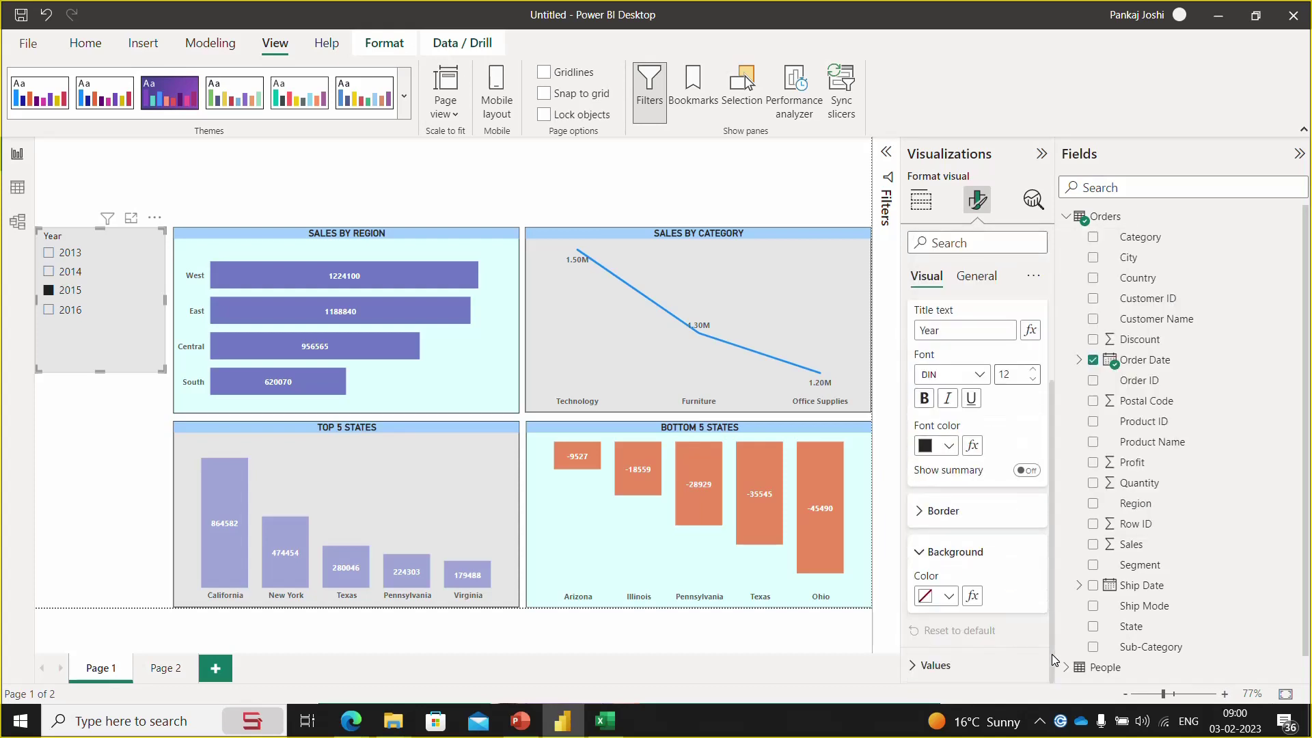
left_click(955, 598)
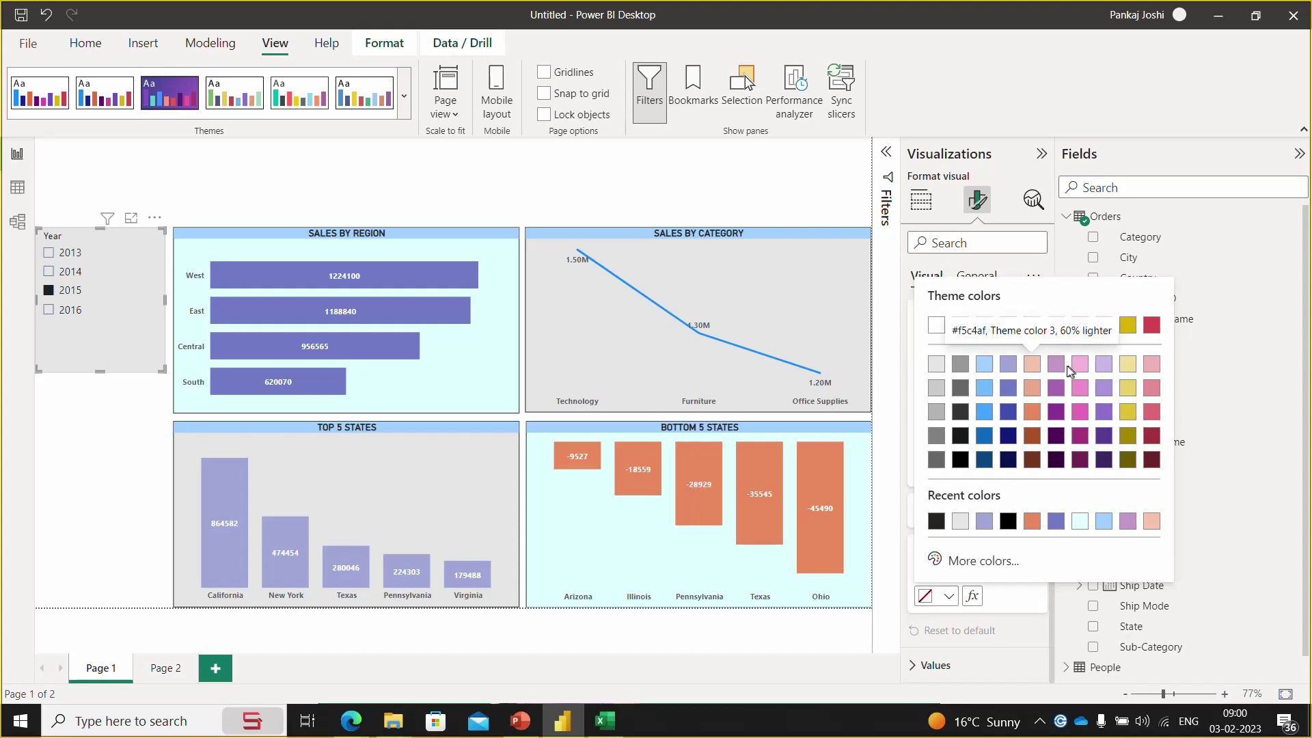
left_click(1036, 370)
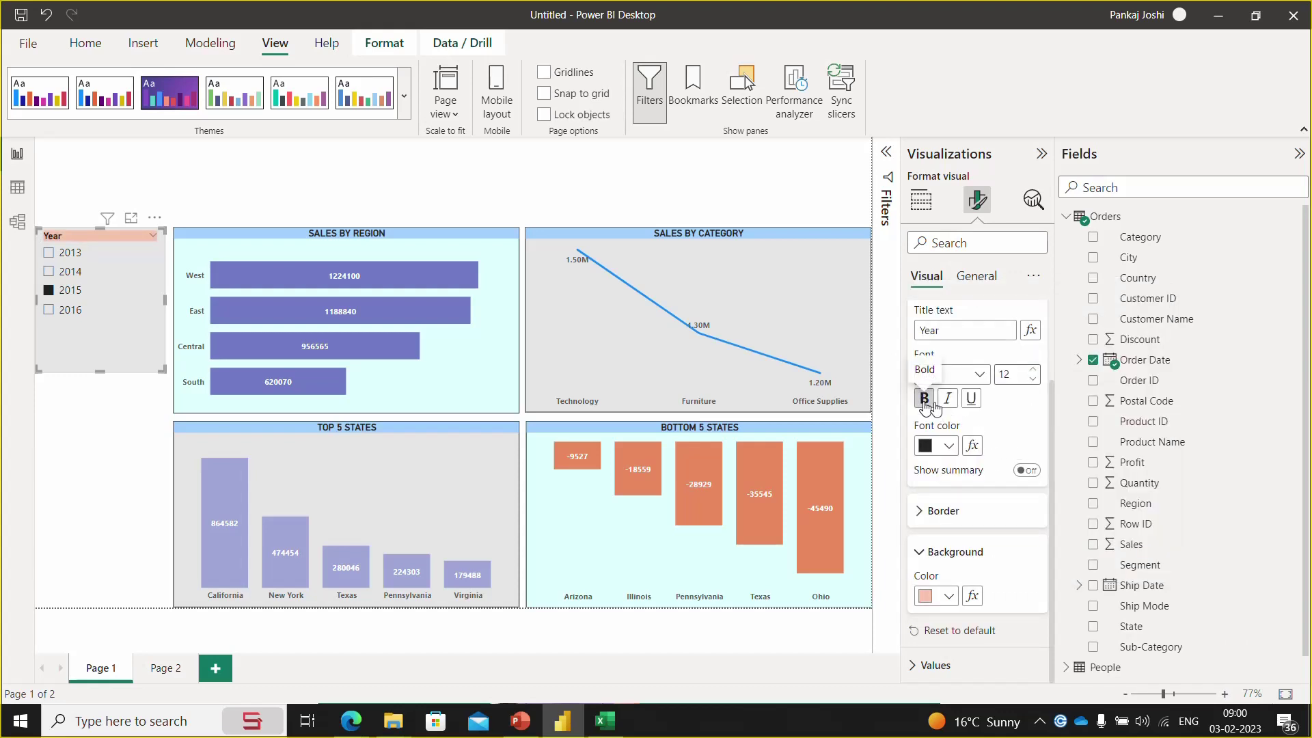
- Make the Year slicer's header text bold and set its font size to 14
left_click(927, 405)
left_click(1033, 370)
left_click(1032, 370)
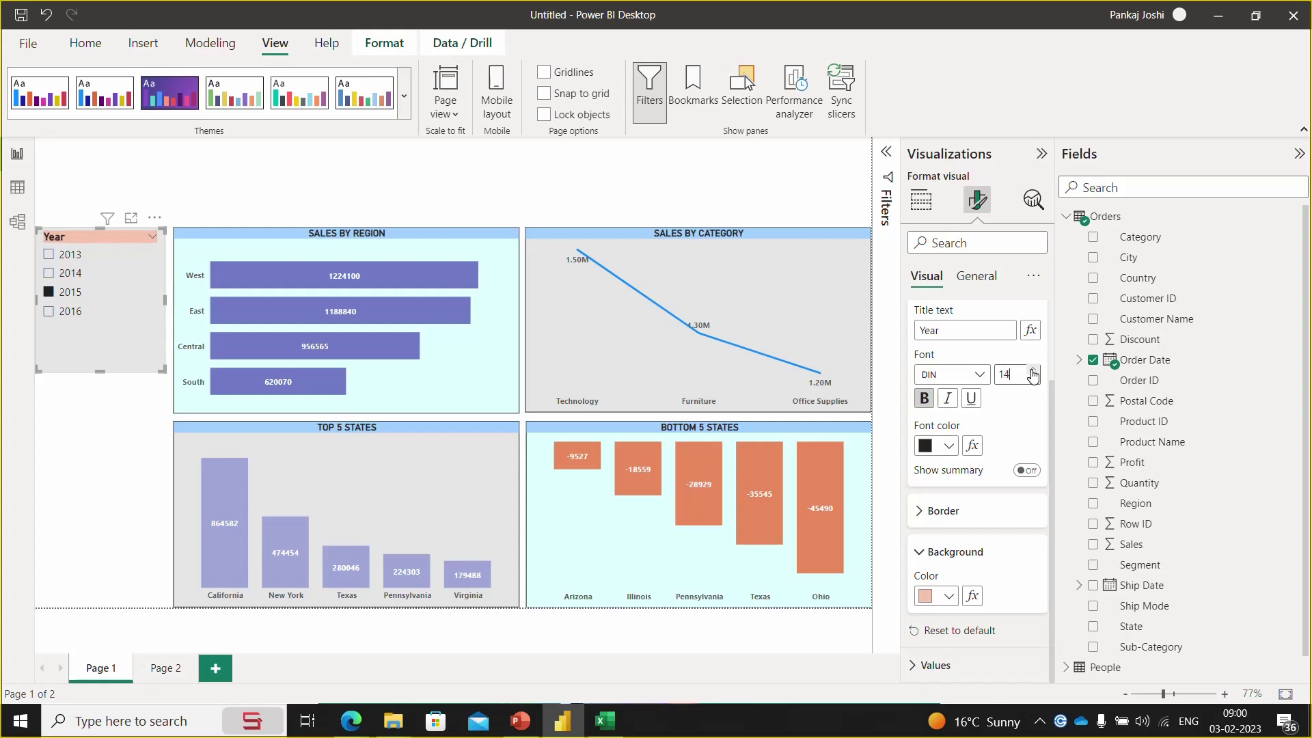
left_click(101, 478)
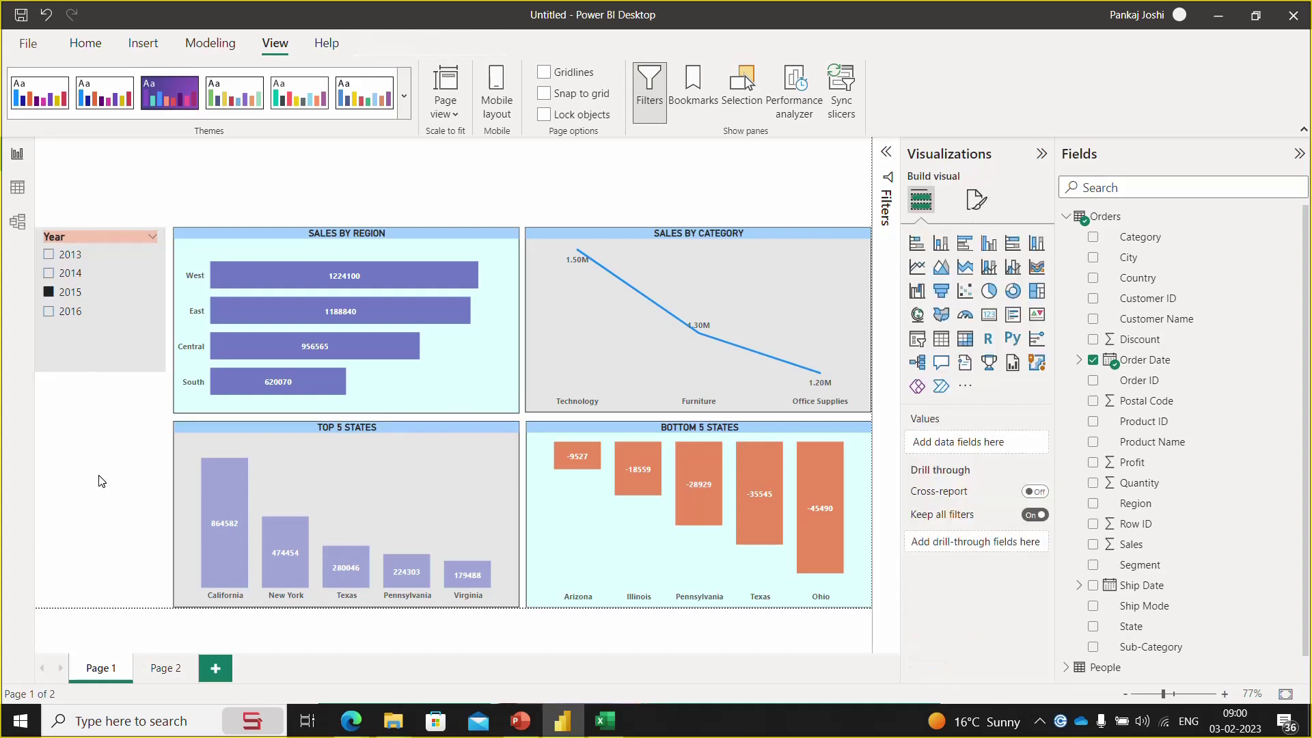
- Shorten the Year slicer to just below its list, then duplicate it and fit the copy into the space beneath, down to the page edge
left_click(112, 362)
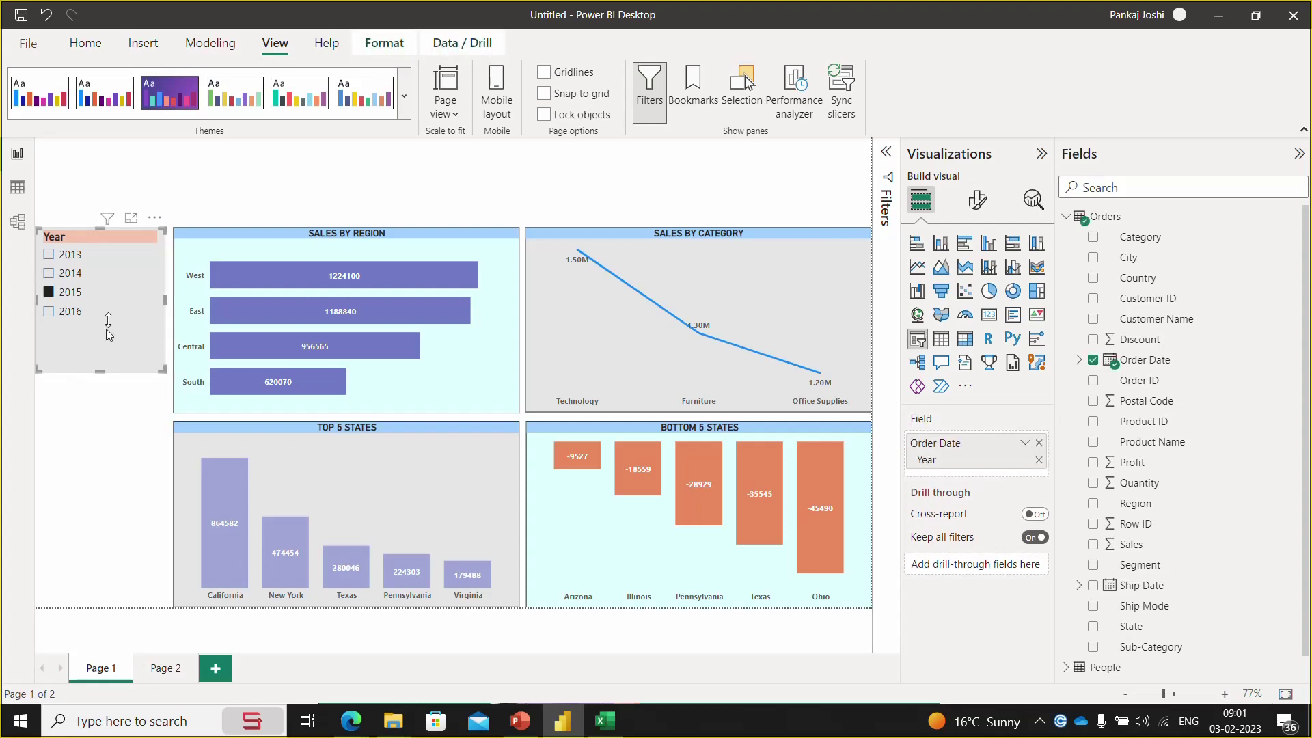
left_click_drag(106, 329, 110, 335)
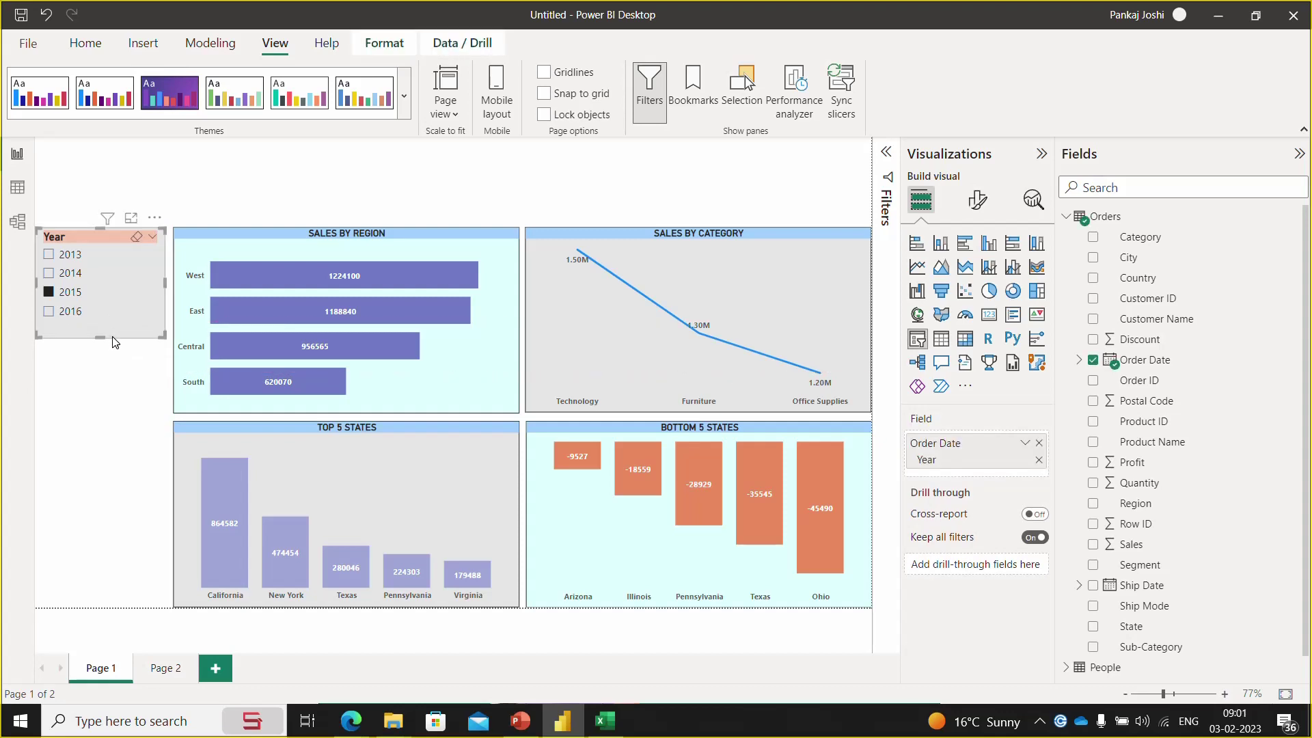
key("ctrl+c")
key("ctrl+v")
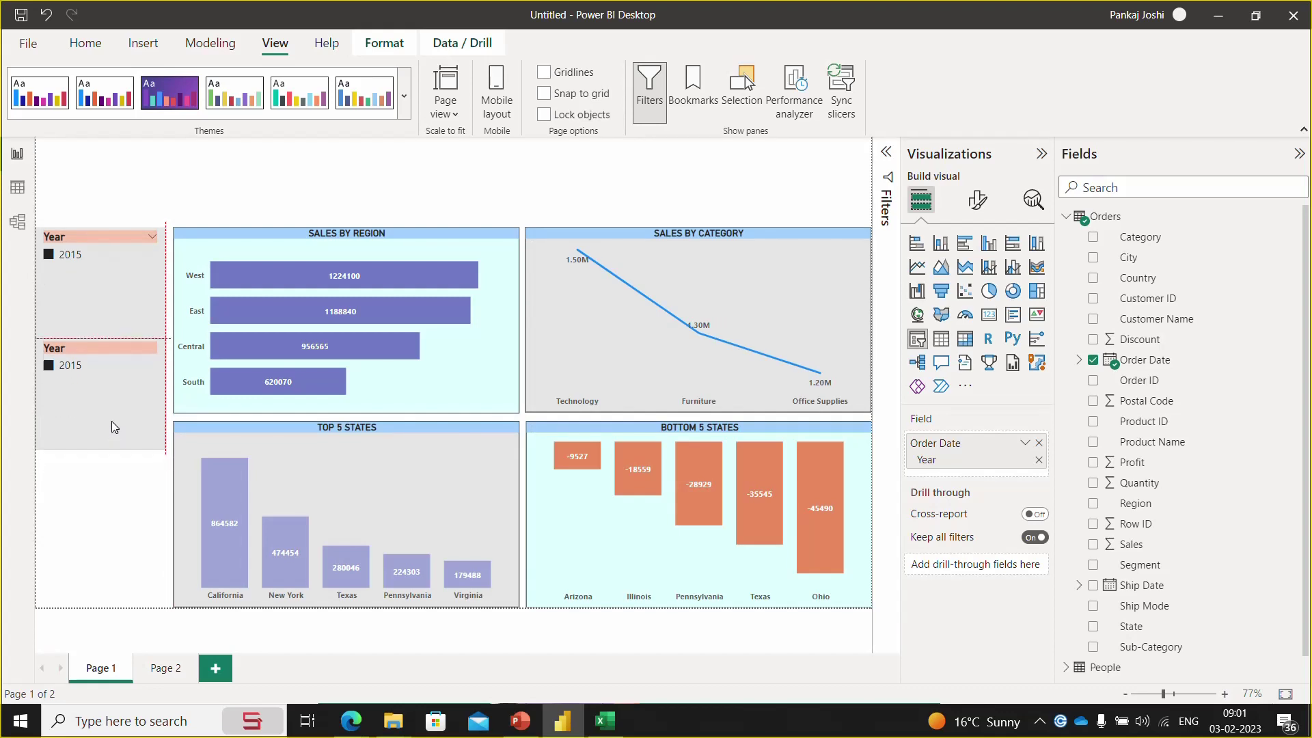
left_click_drag(112, 429, 92, 605)
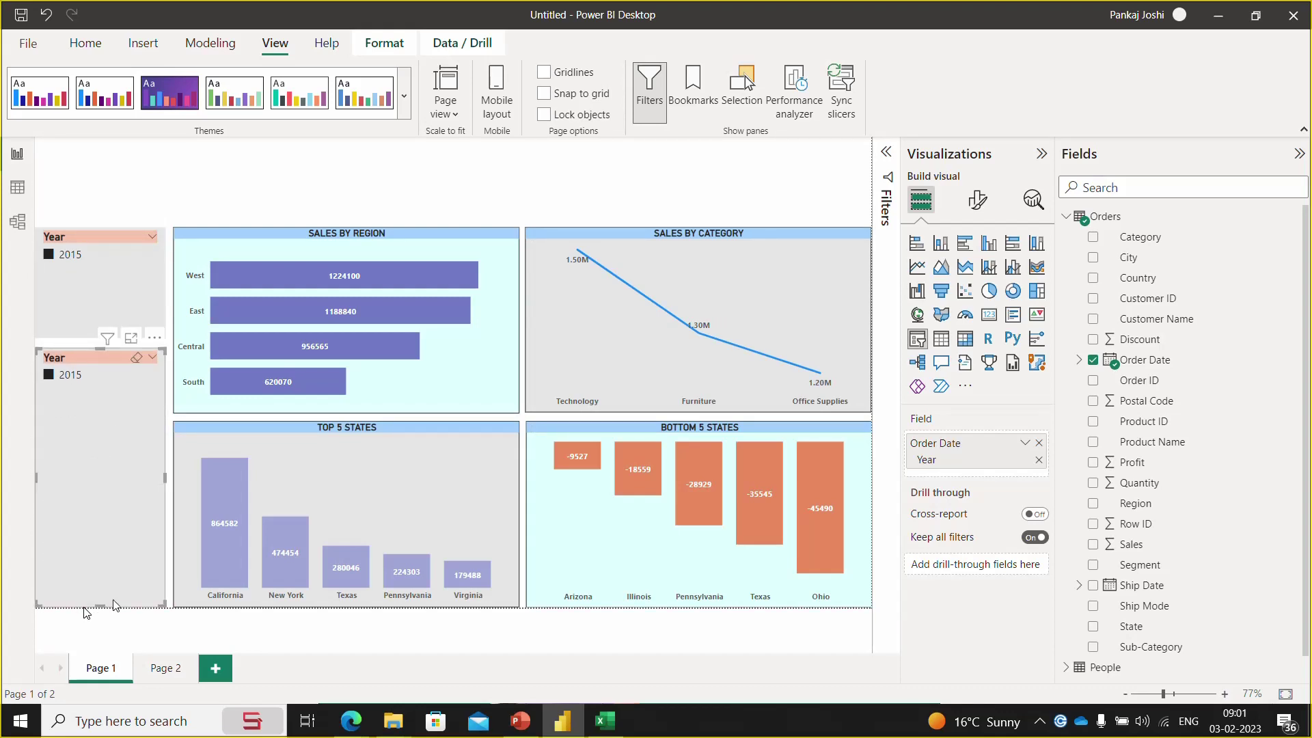
- Replace the duplicate slicer's field with Order Date from the Orders table and switch it to Date Hierarchy
left_click(1039, 442)
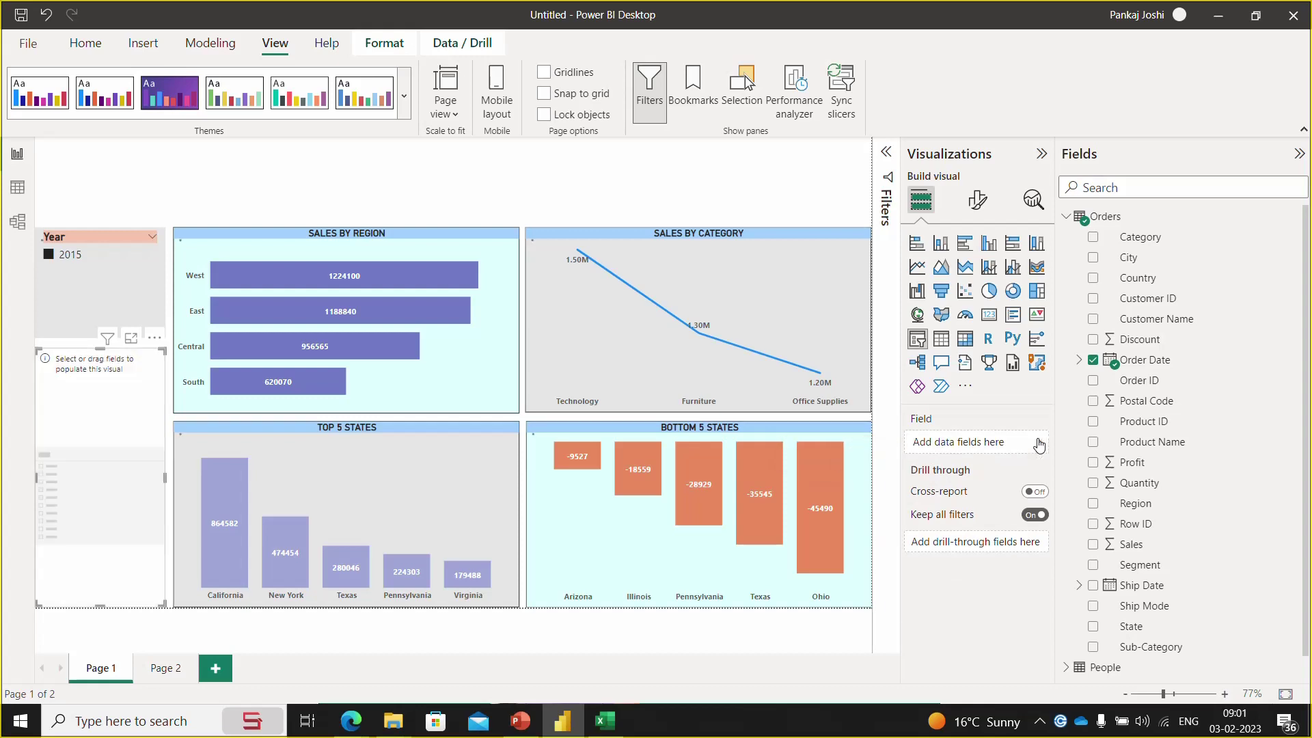
left_click_drag(1157, 360, 1015, 454)
left_click(1024, 443)
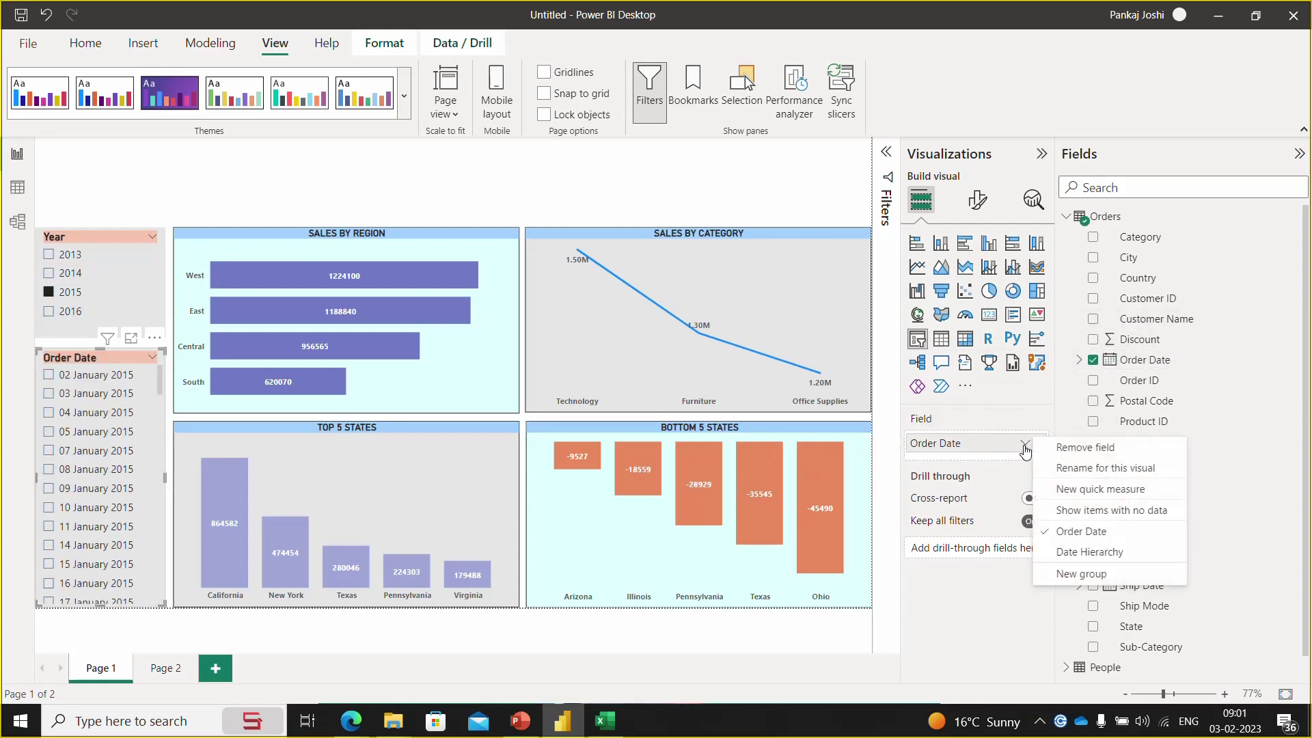
left_click(1072, 553)
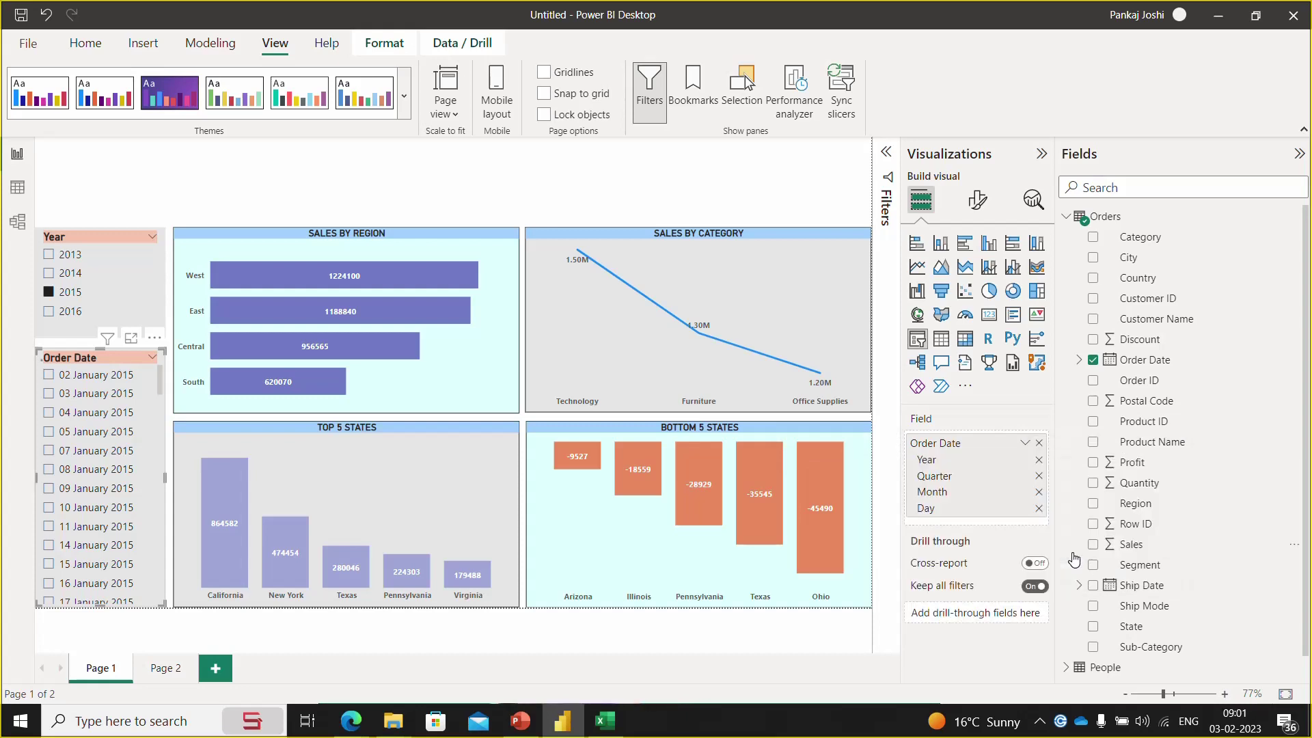
- Remove Day, Quarter and Year from the duplicate slicer's date hierarchy, leaving only Month
left_click(1039, 509)
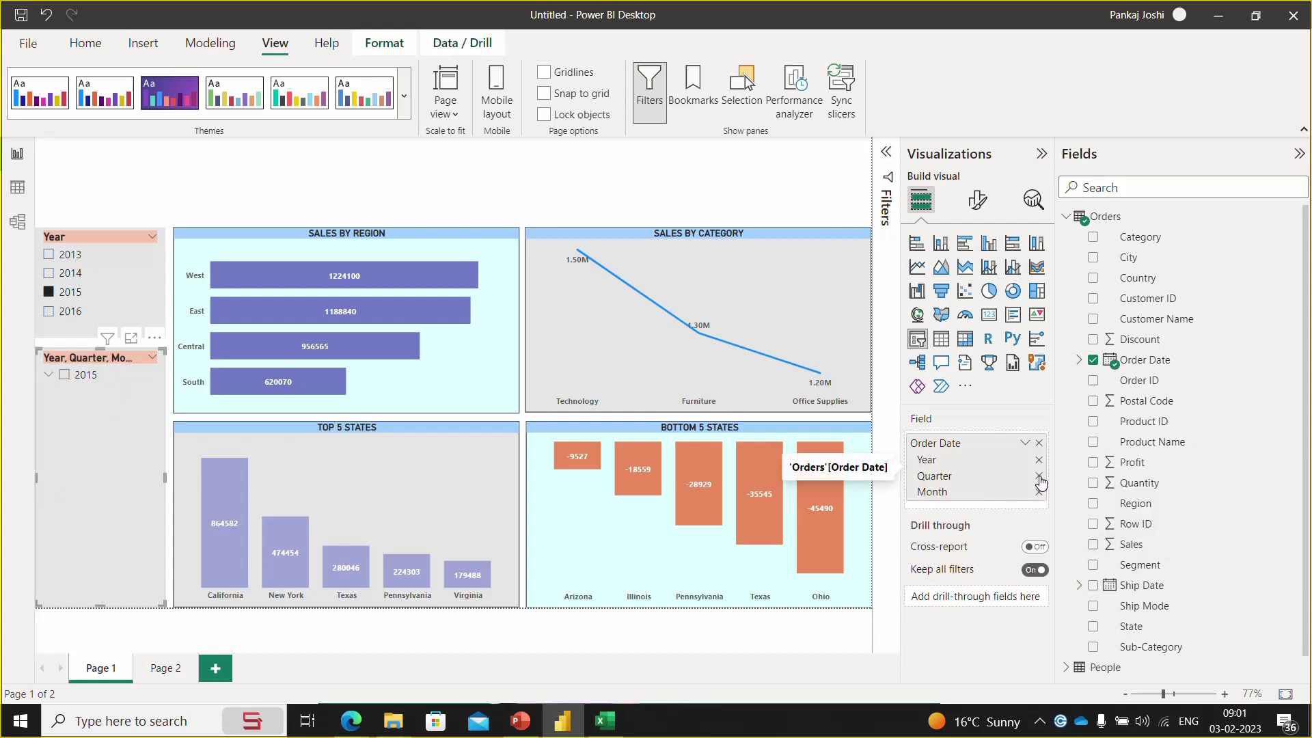
left_click(1039, 476)
left_click(1038, 459)
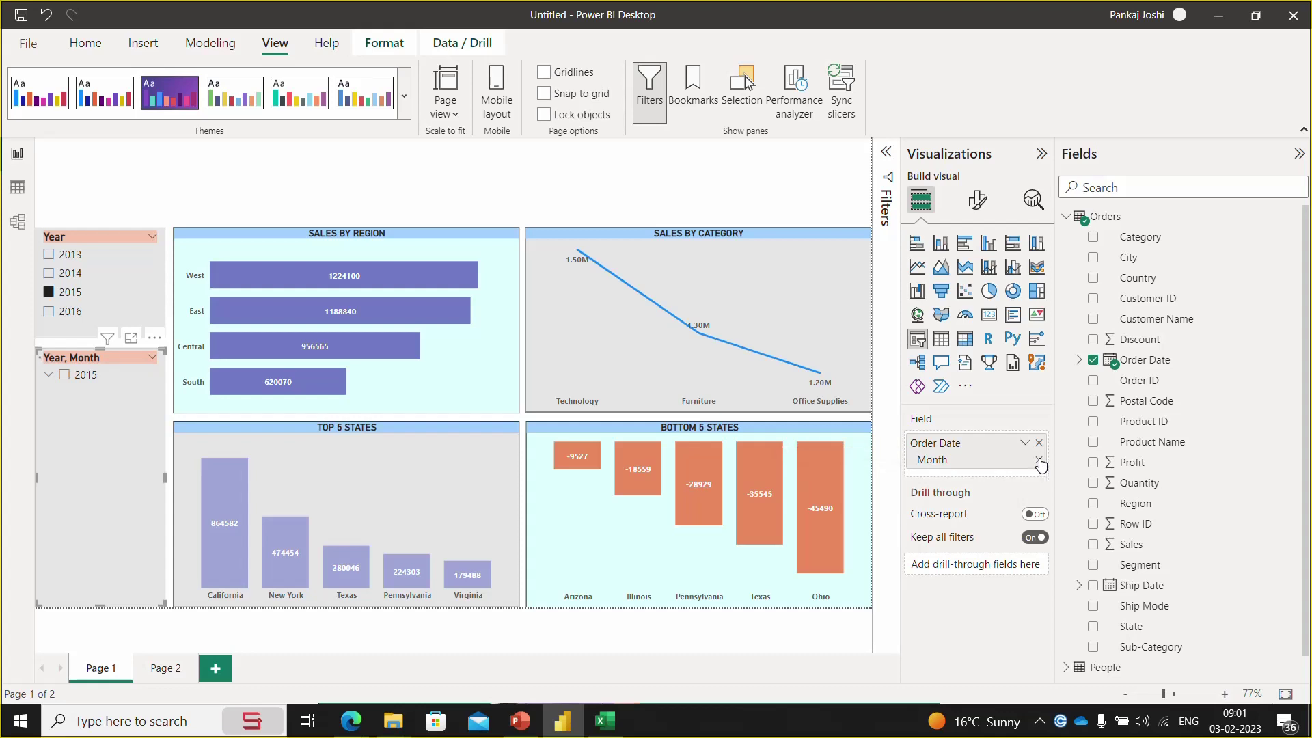
left_click(236, 183)
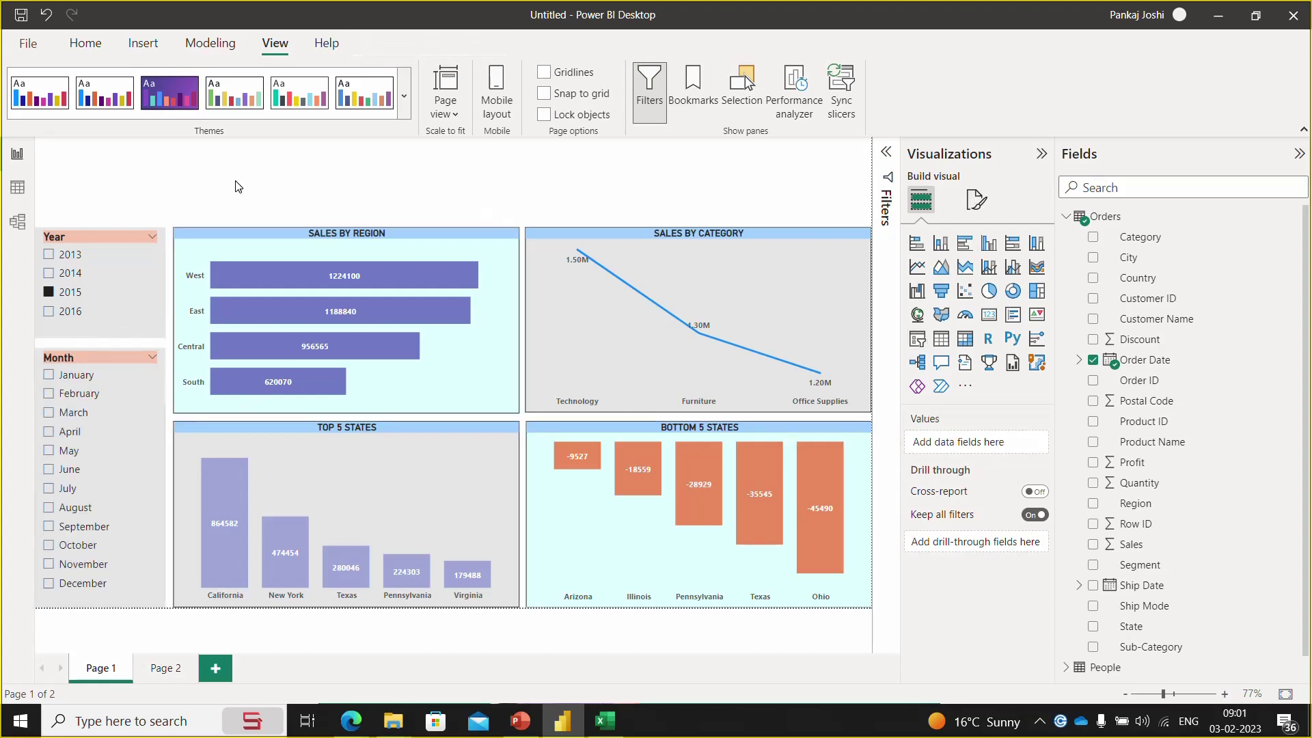
- Test the Month slicer with April and March, then clear the 2015 and March selections
left_click(50, 433)
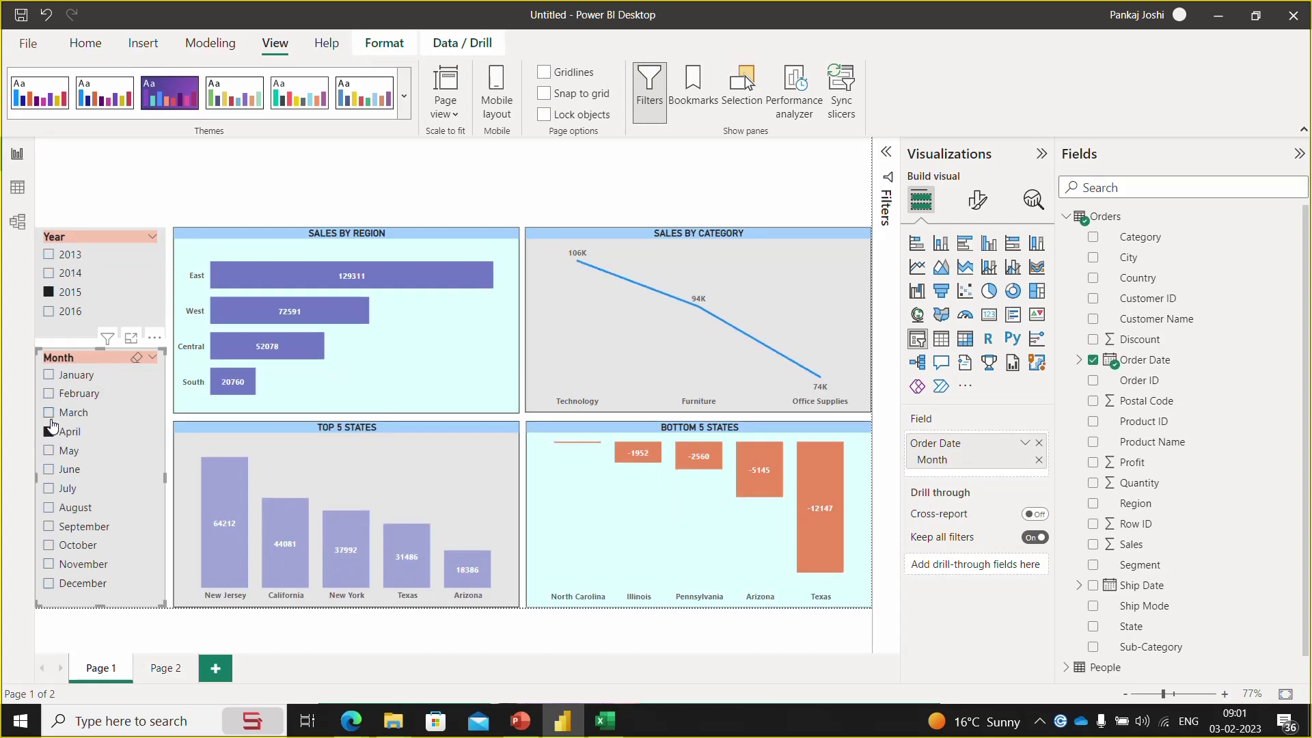
left_click(49, 412)
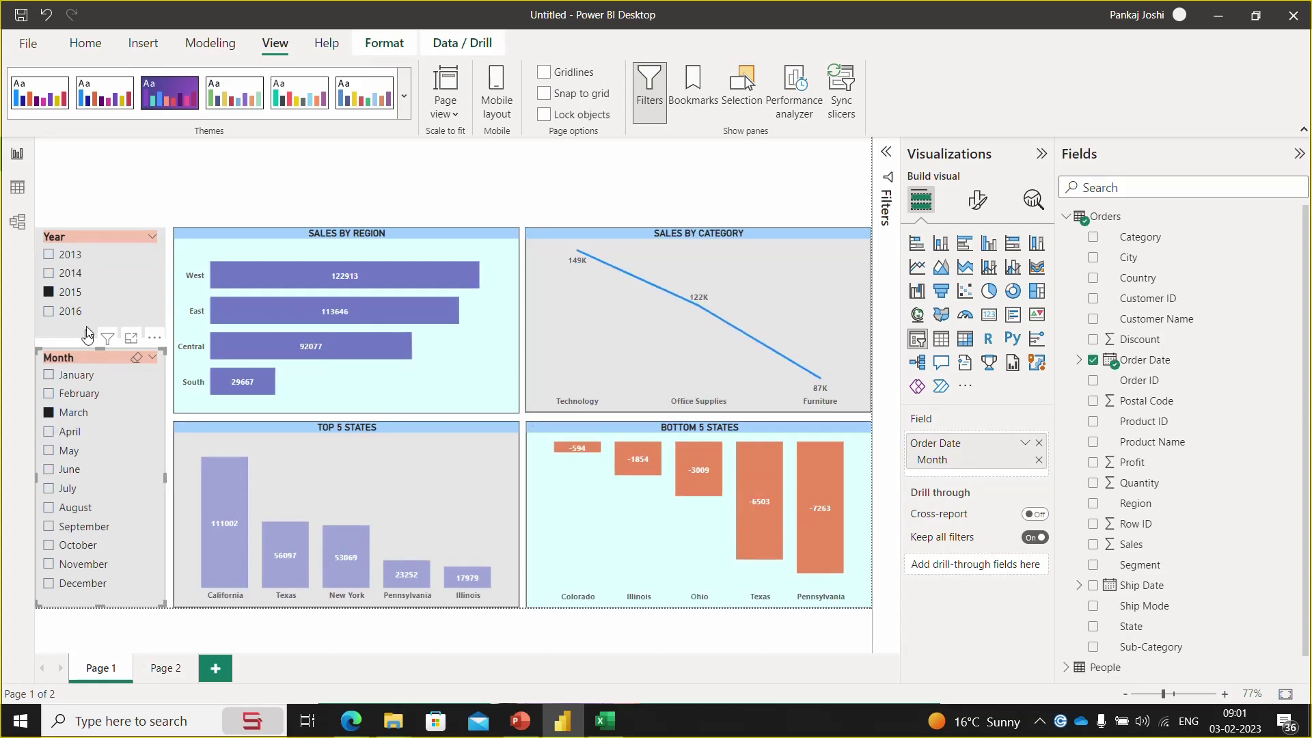
left_click(48, 293)
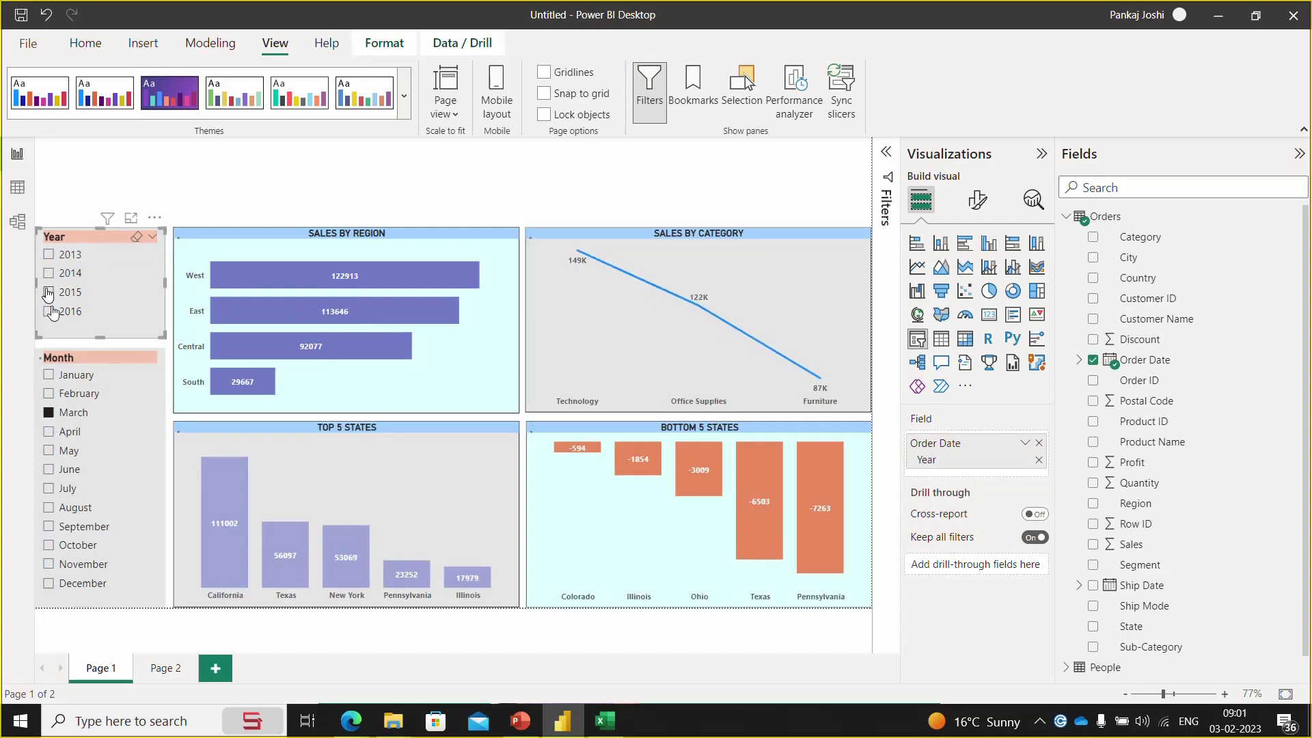
left_click(50, 413)
left_click(49, 414)
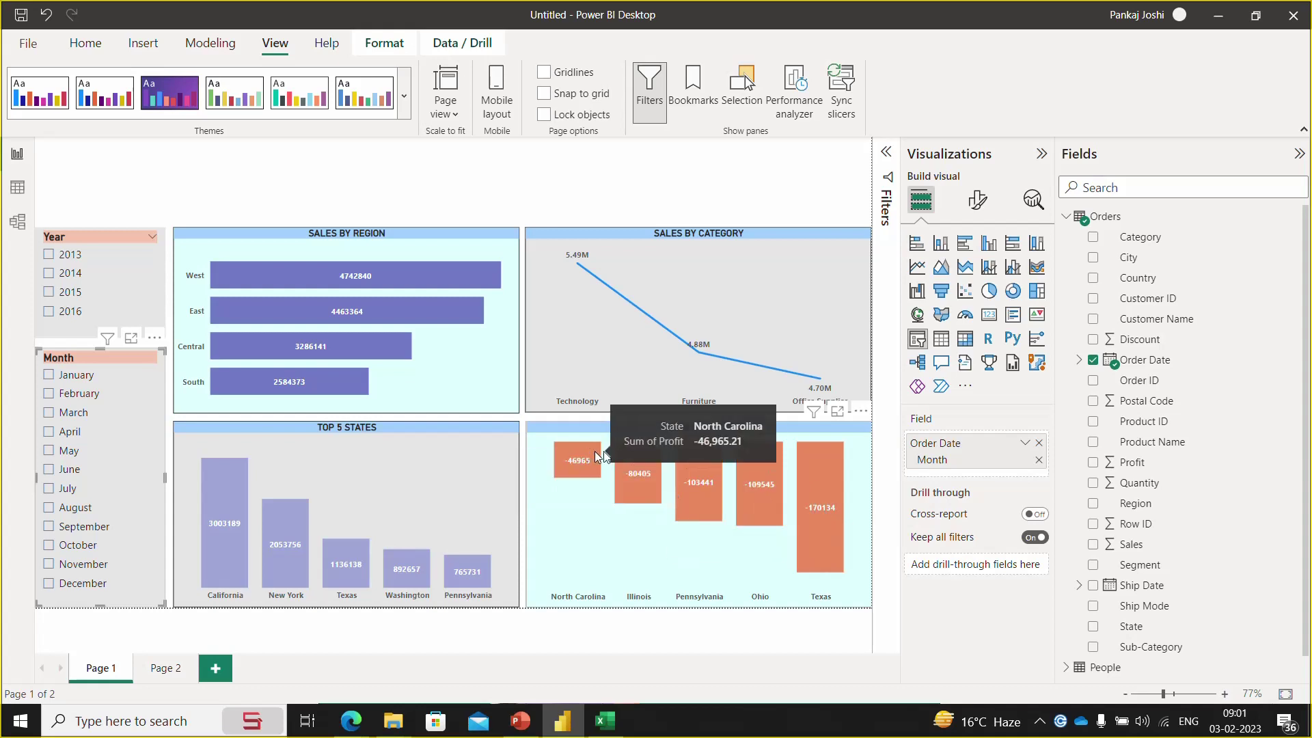
mouse_move(595, 486)
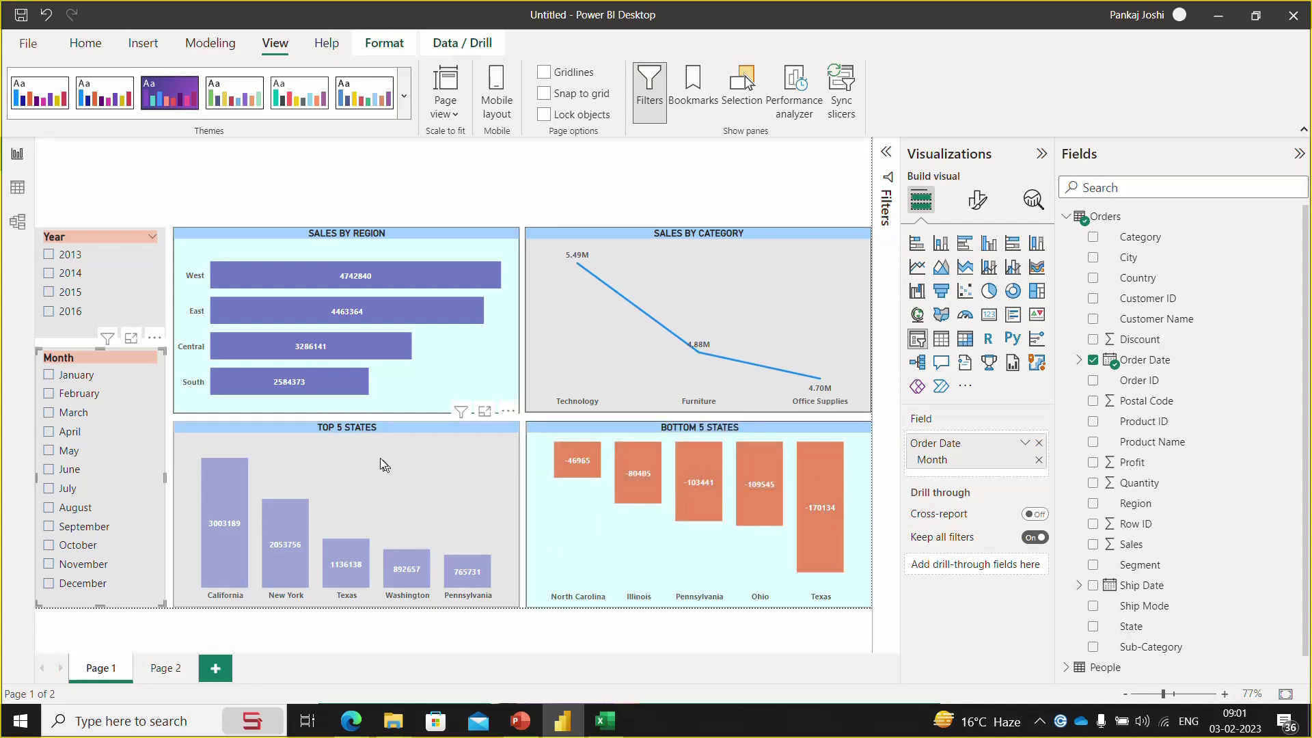
left_click(359, 432)
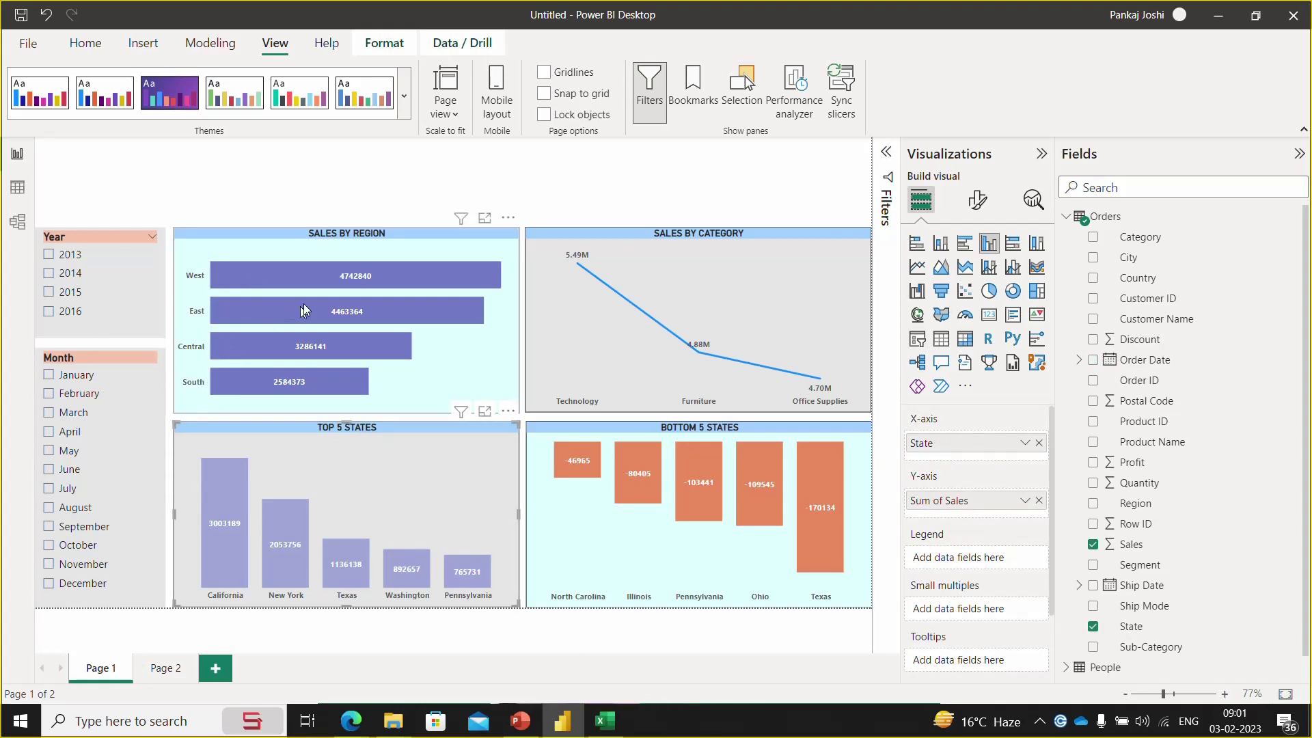
mouse_move(301, 277)
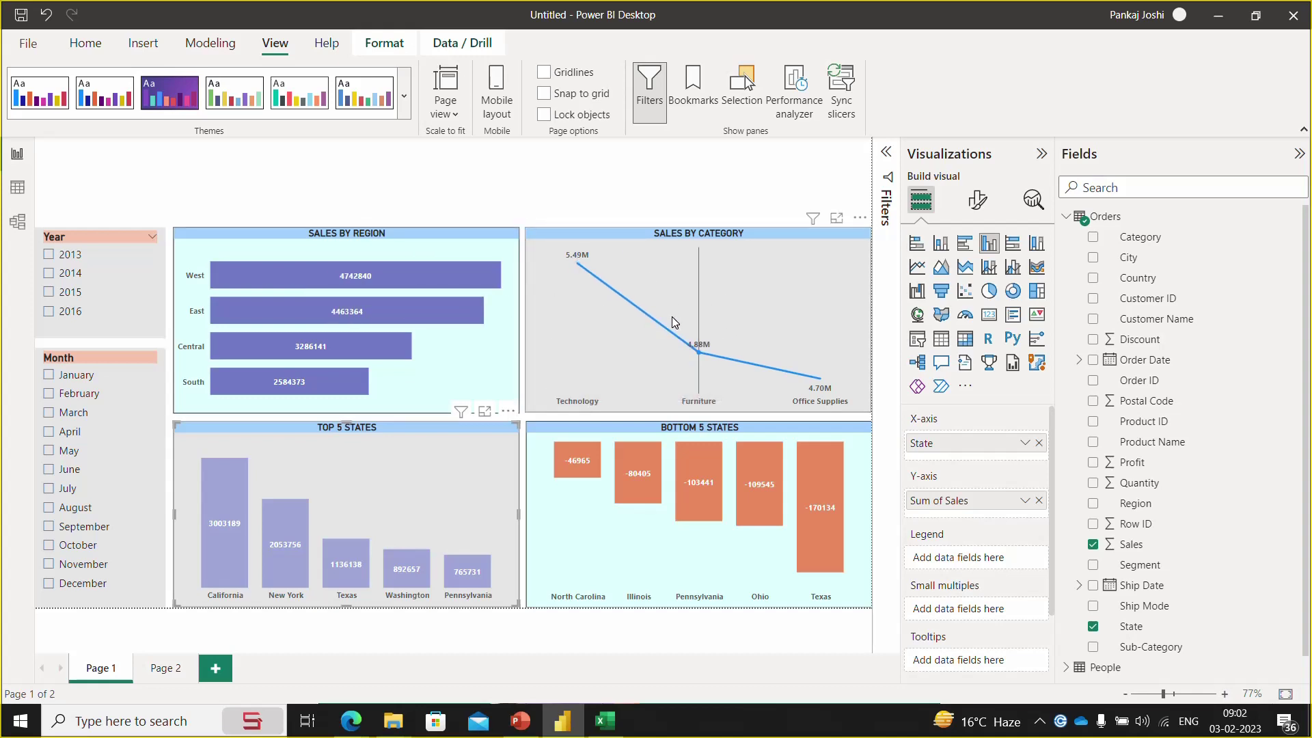
mouse_move(593, 269)
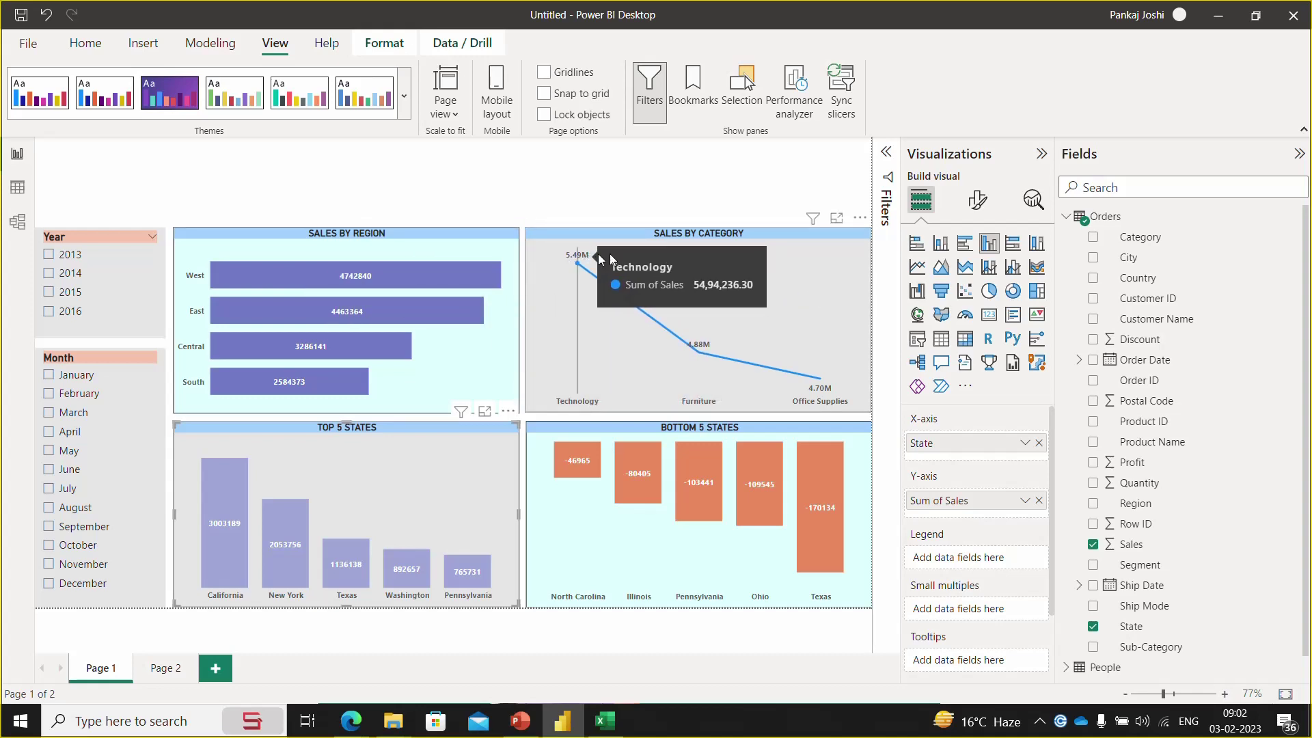
left_click(543, 203)
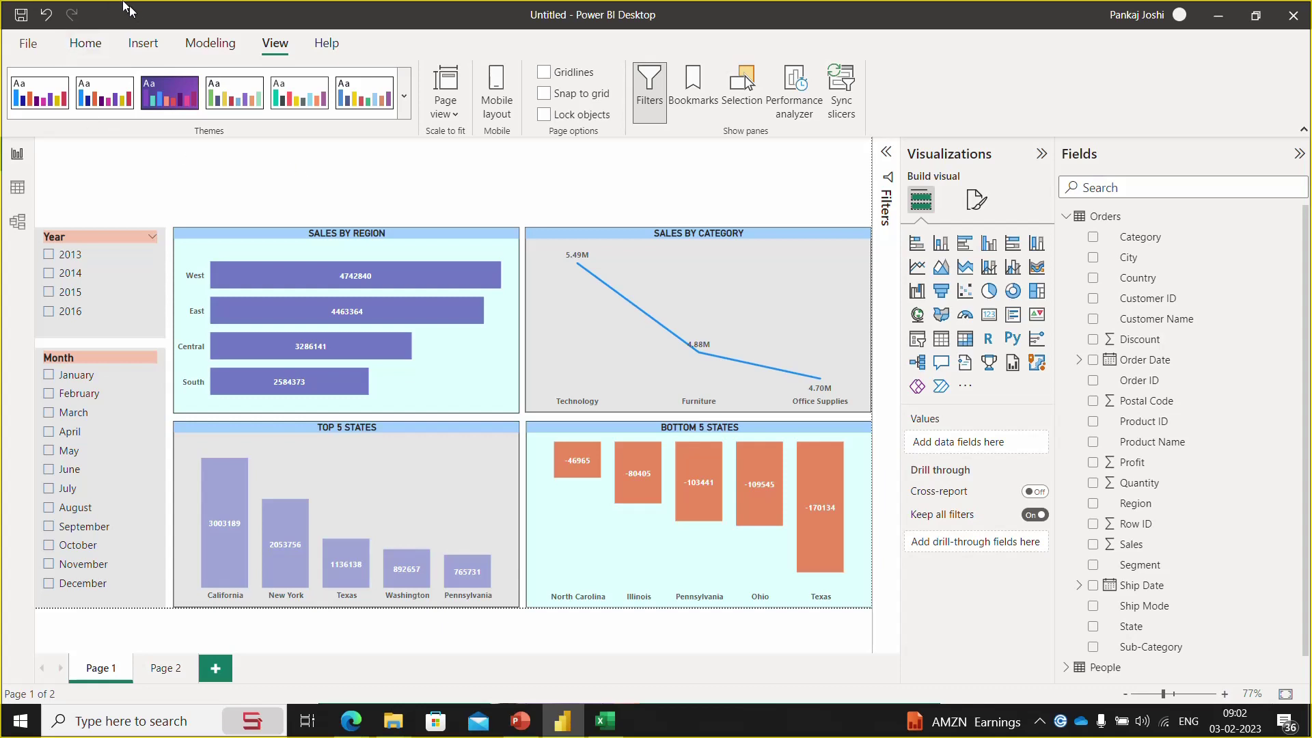
- Insert a rectangle shape and fit it as a thin banner across the full width of the page's upper edge
left_click(143, 43)
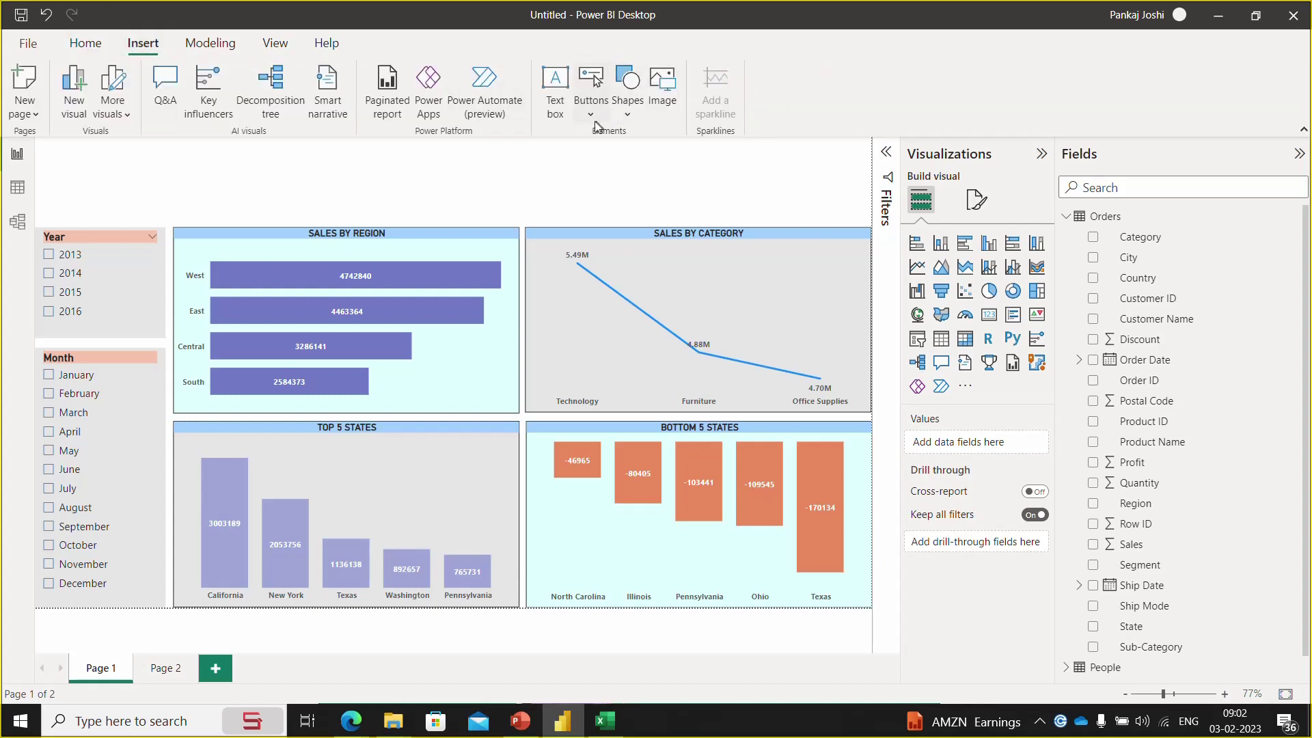
left_click(630, 122)
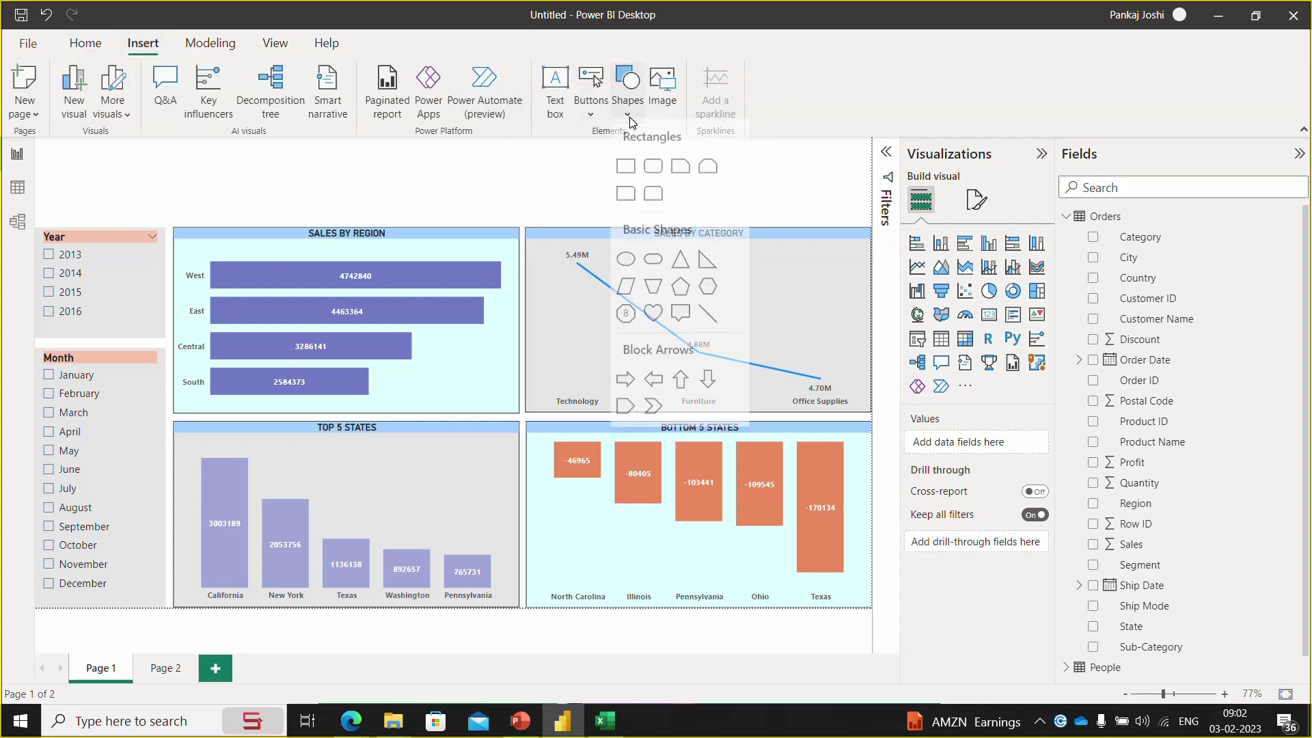
left_click(630, 177)
left_click_drag(264, 228, 194, 163)
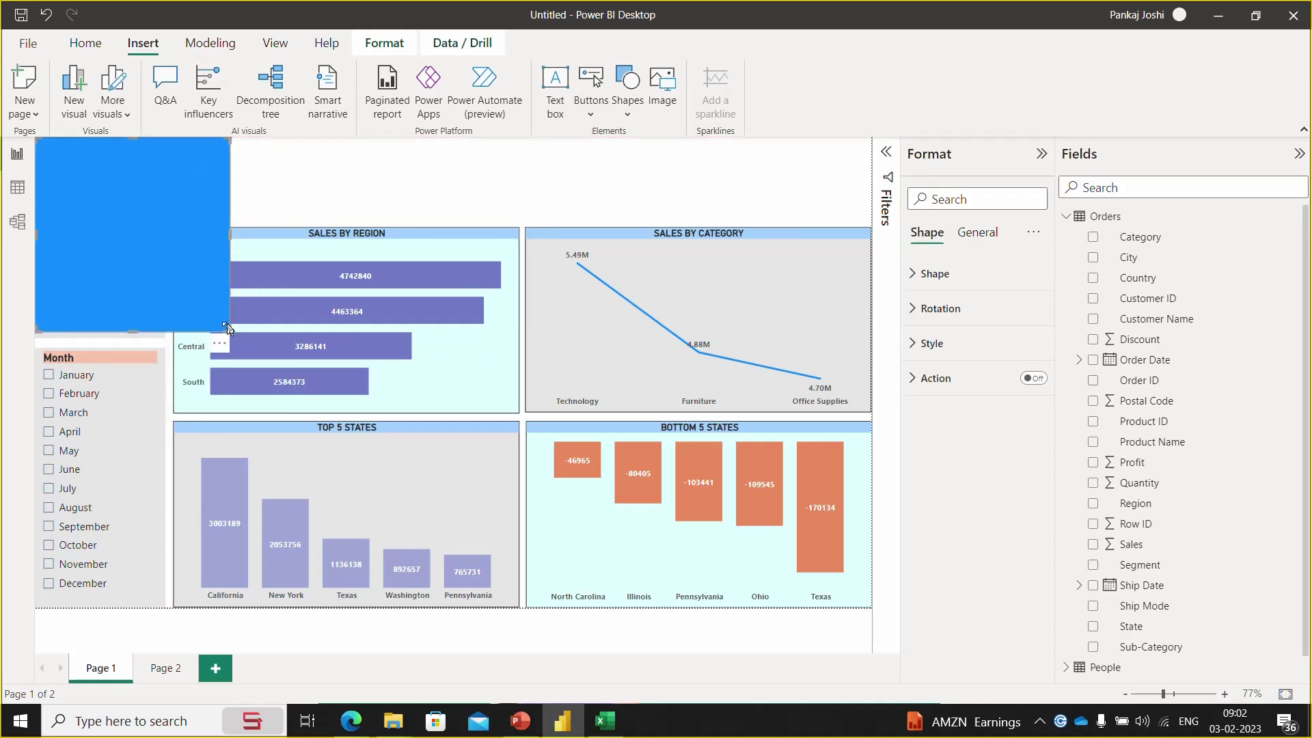
left_click_drag(516, 191, 875, 190)
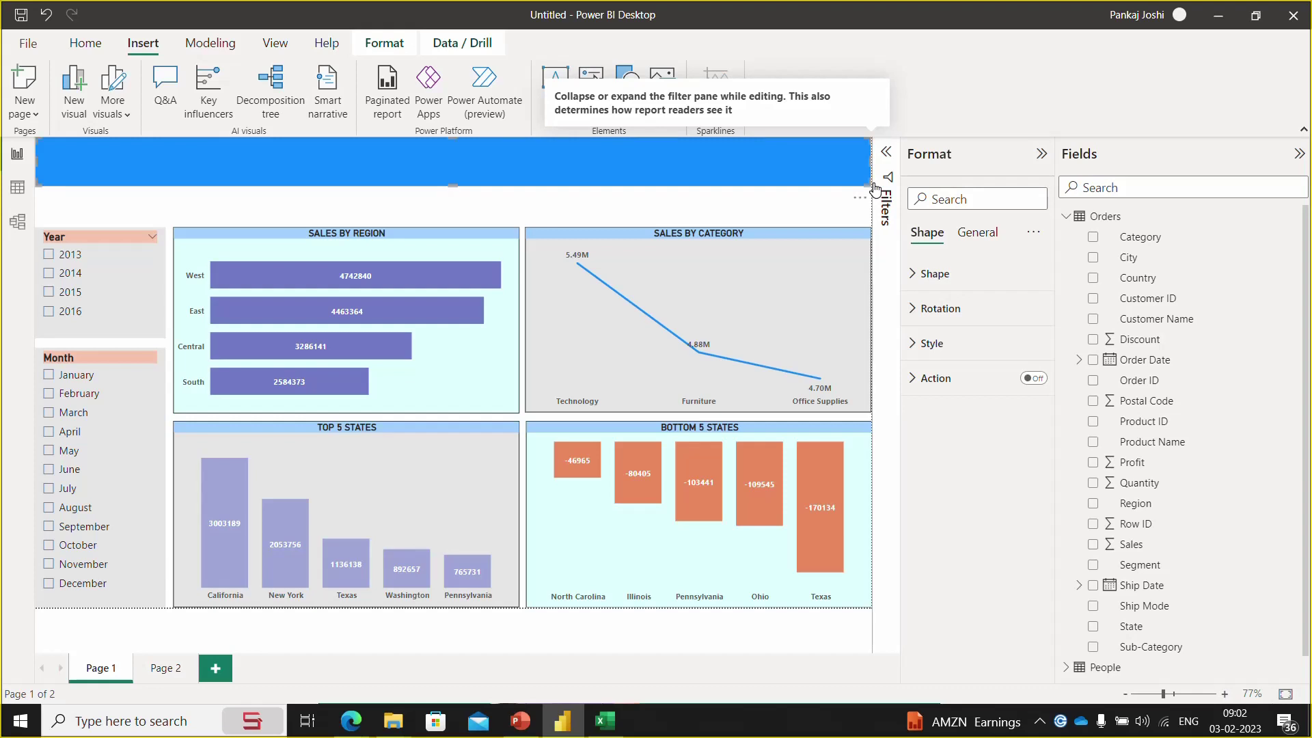
- Move the Sales by Category and Sales by Region charts up beneath the banner, and extend the region chart to a height of about 307
left_click_drag(757, 263, 756, 233)
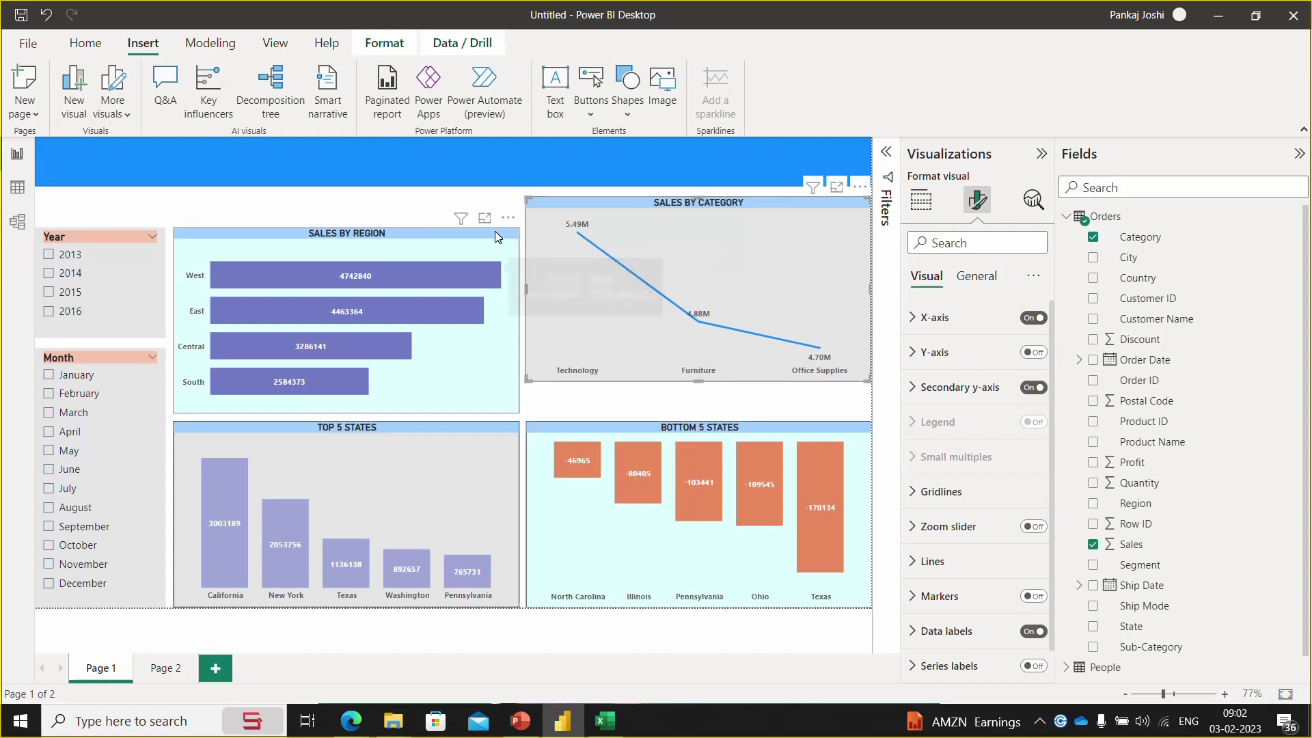
left_click_drag(495, 231, 494, 205)
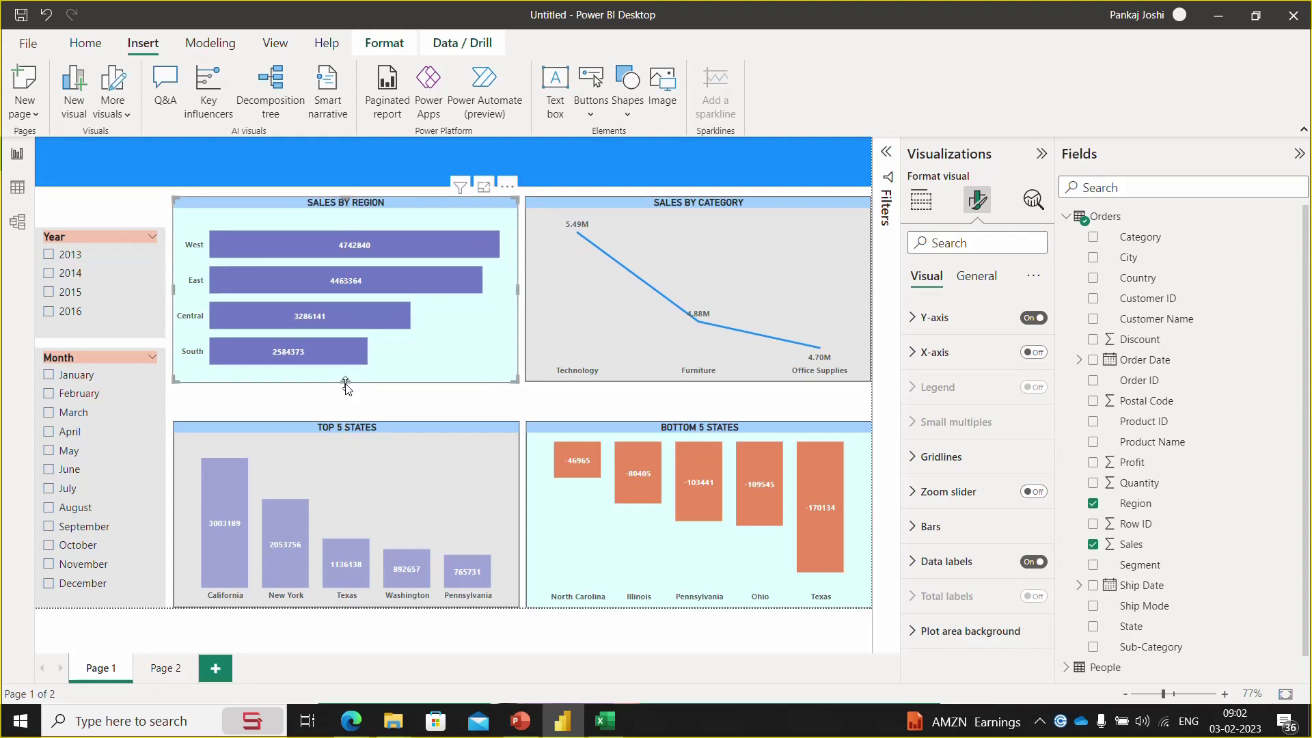
left_click_drag(345, 383, 346, 395)
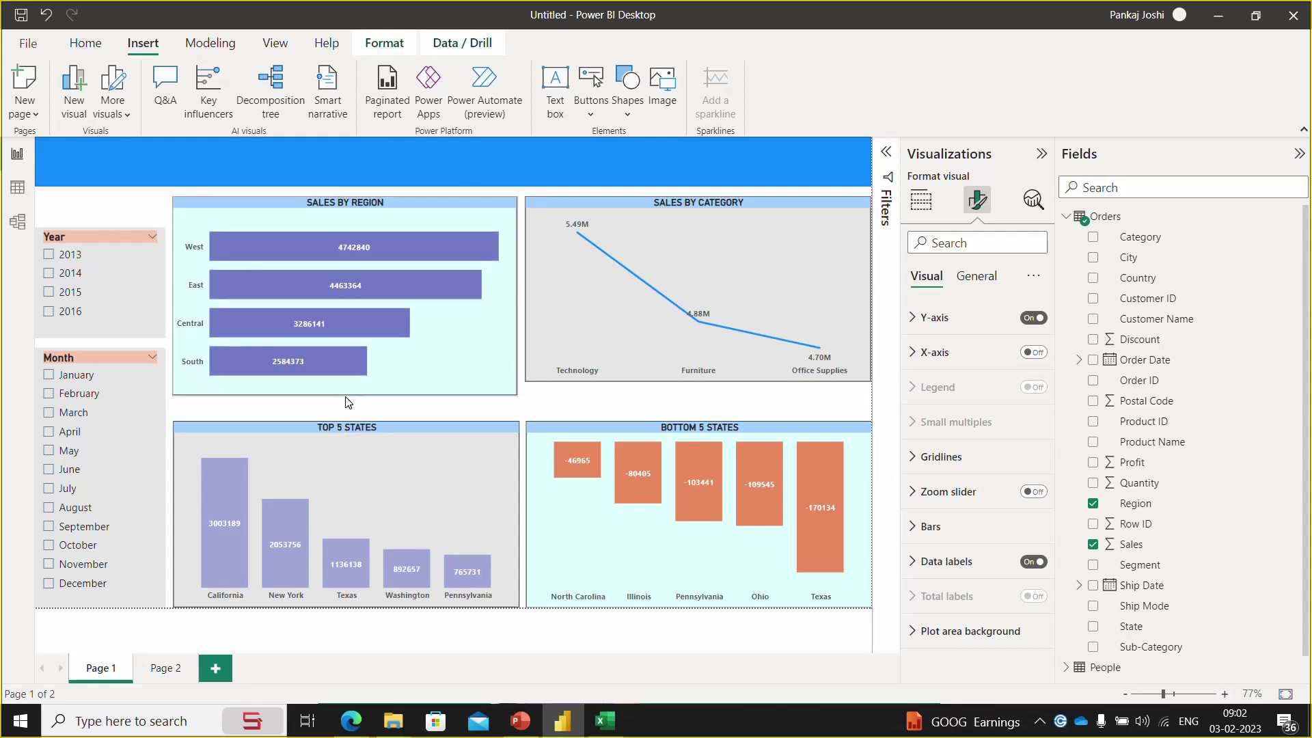
left_click(712, 367)
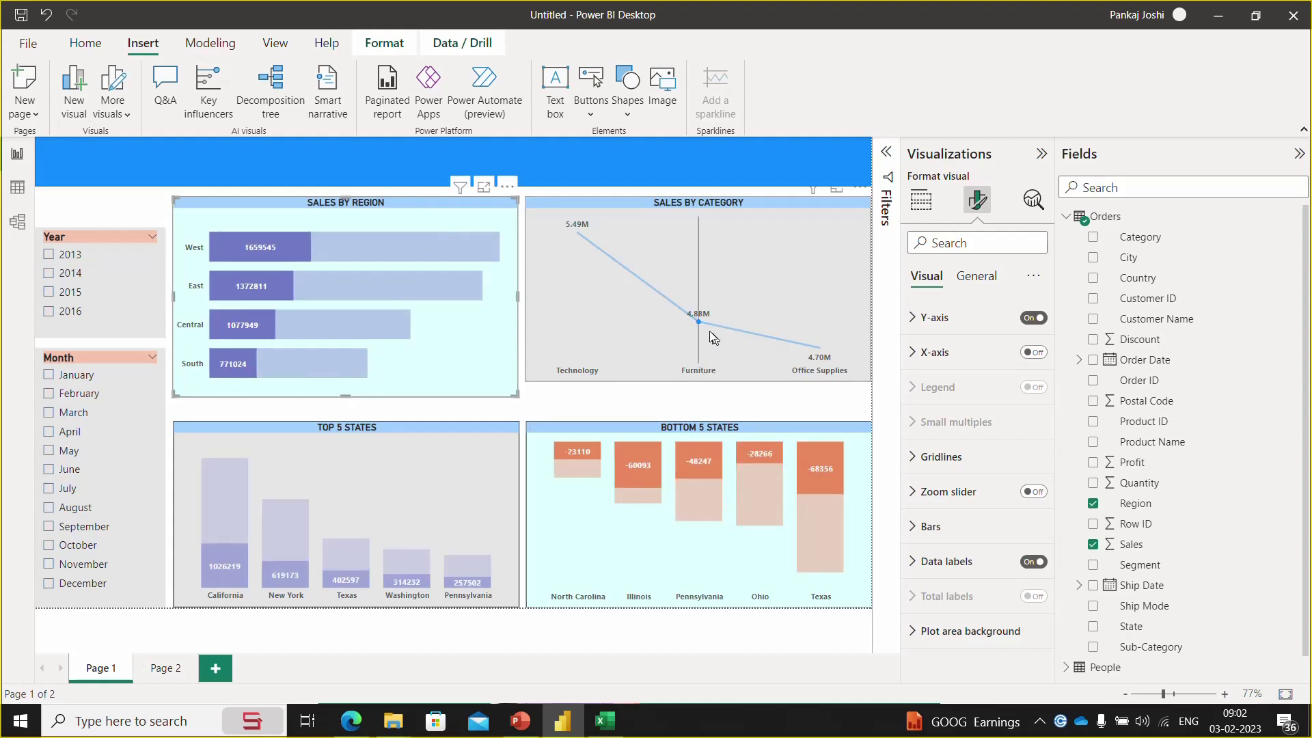
left_click(697, 318)
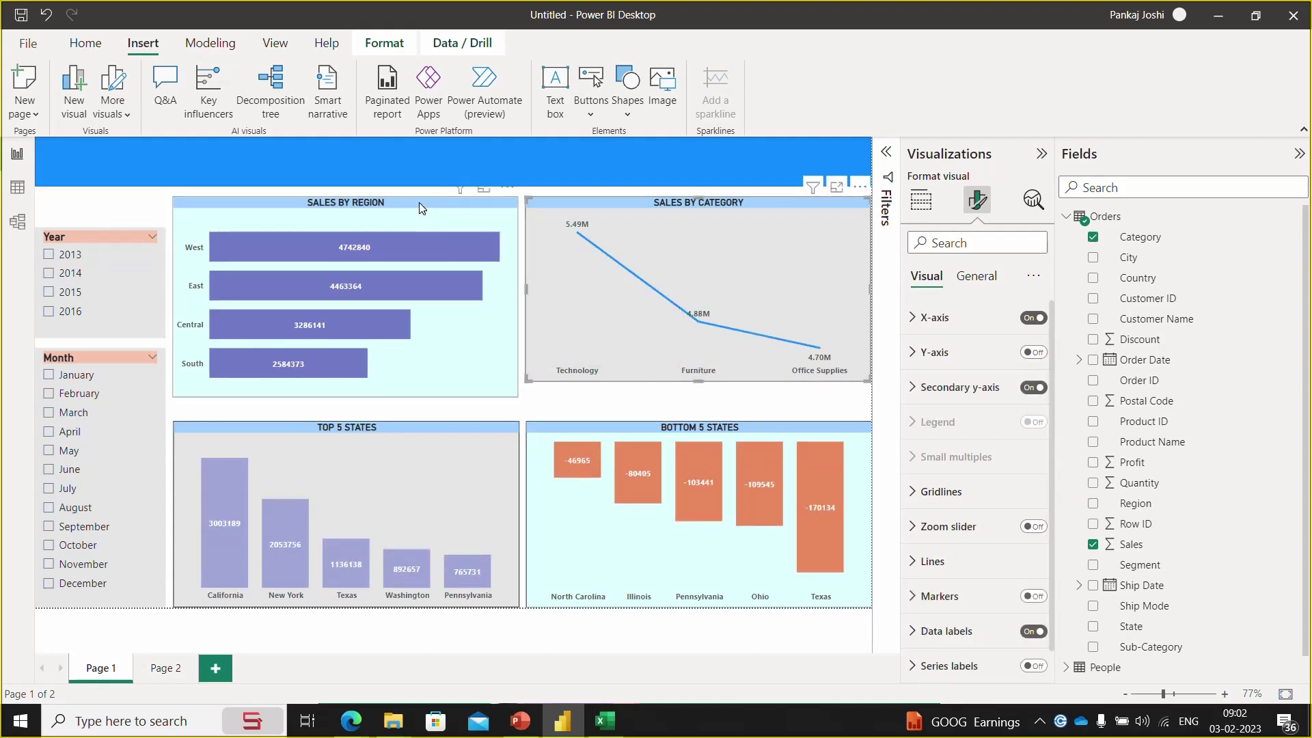
- Check the Sales by Region chart's height in its size properties
left_click(419, 202)
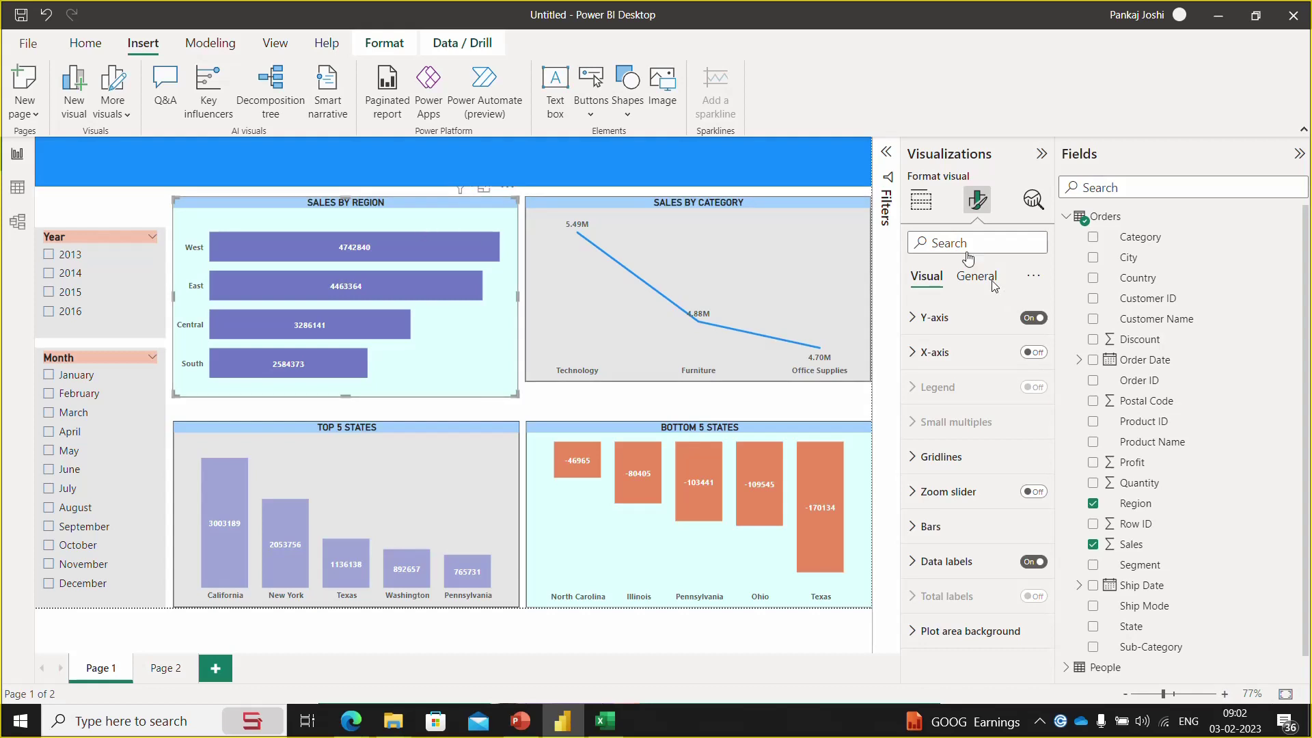
left_click(922, 202)
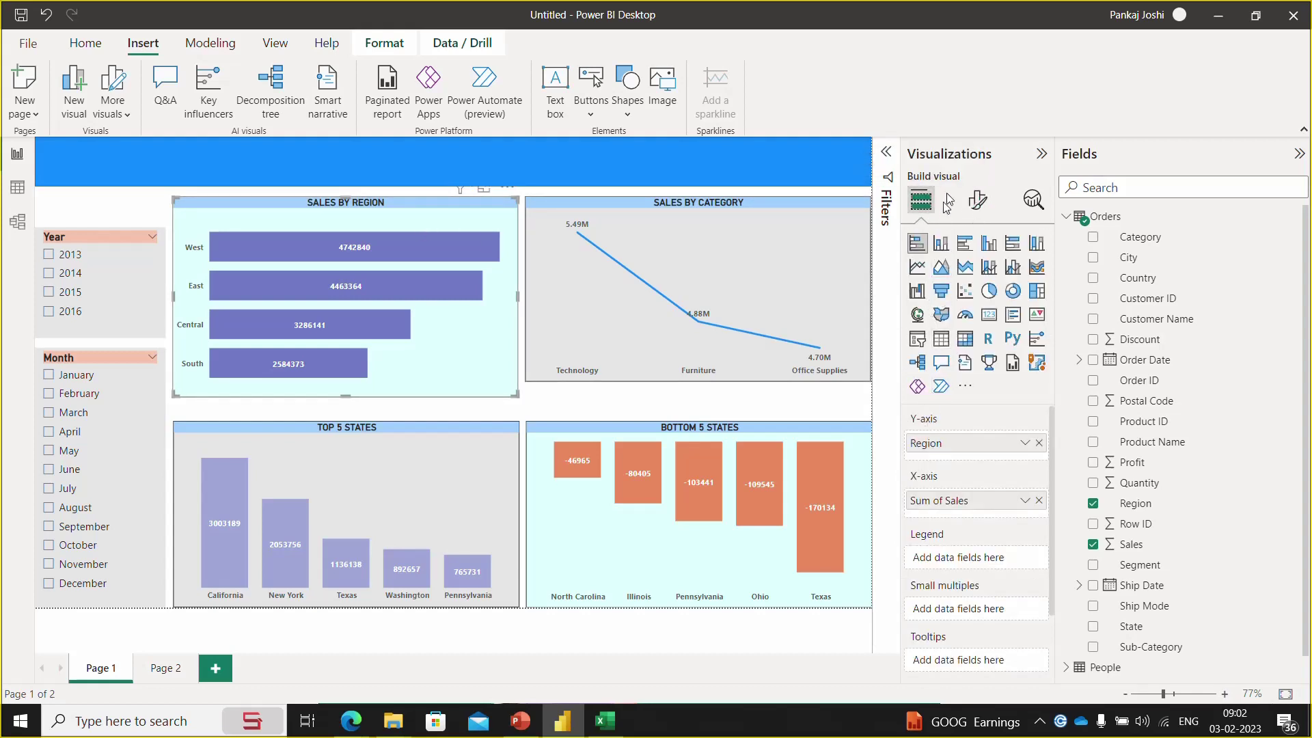
left_click(977, 200)
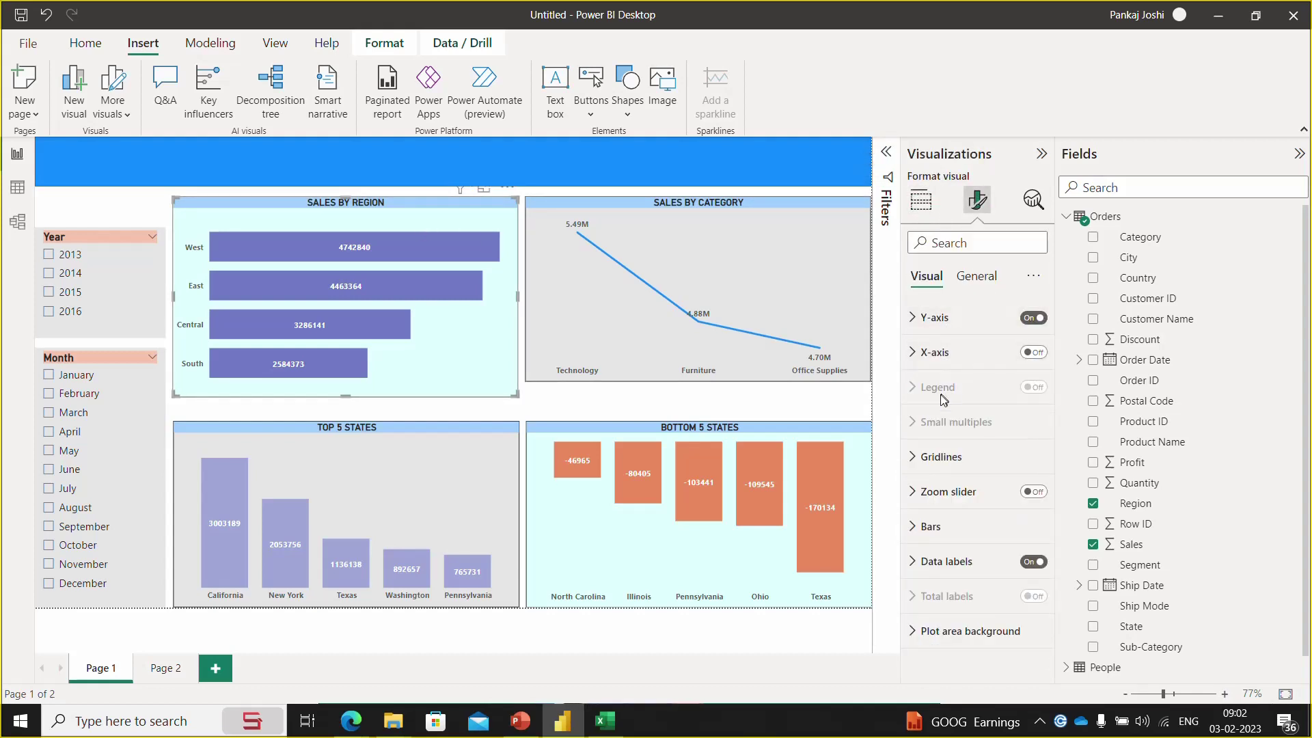
left_click(975, 280)
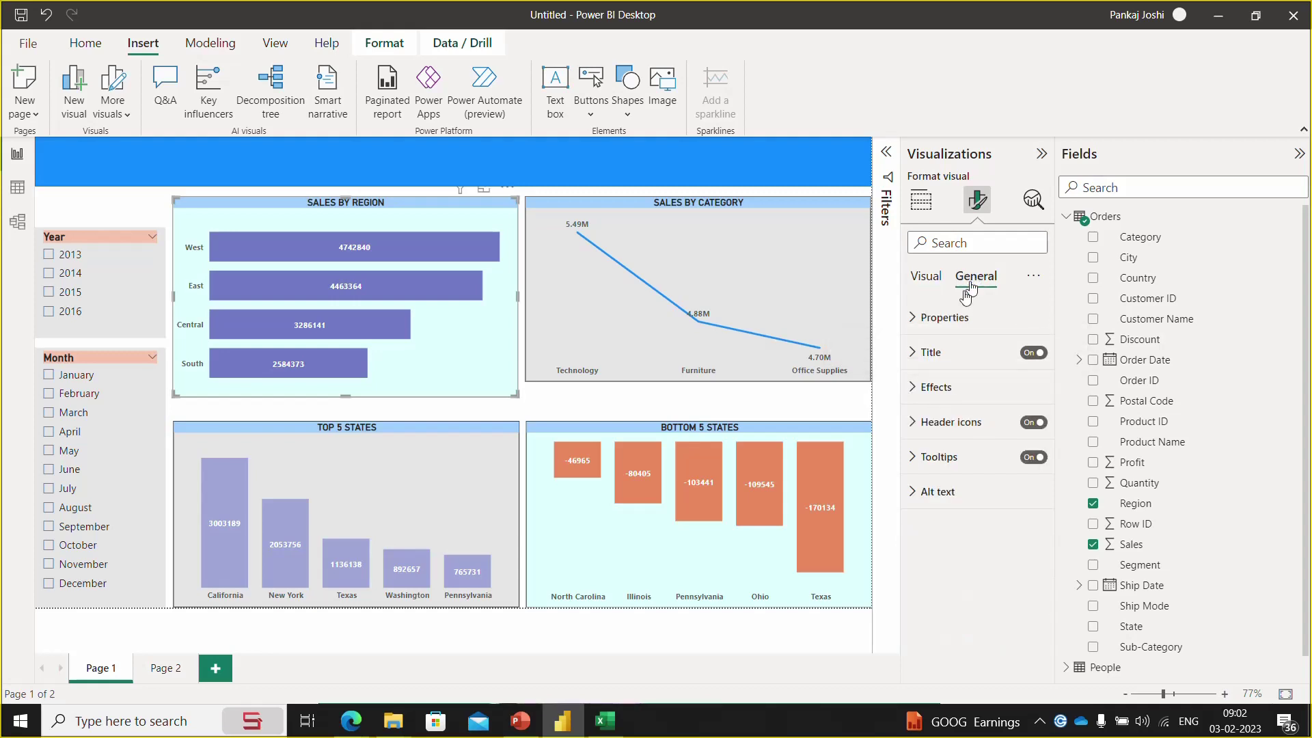
left_click(914, 321)
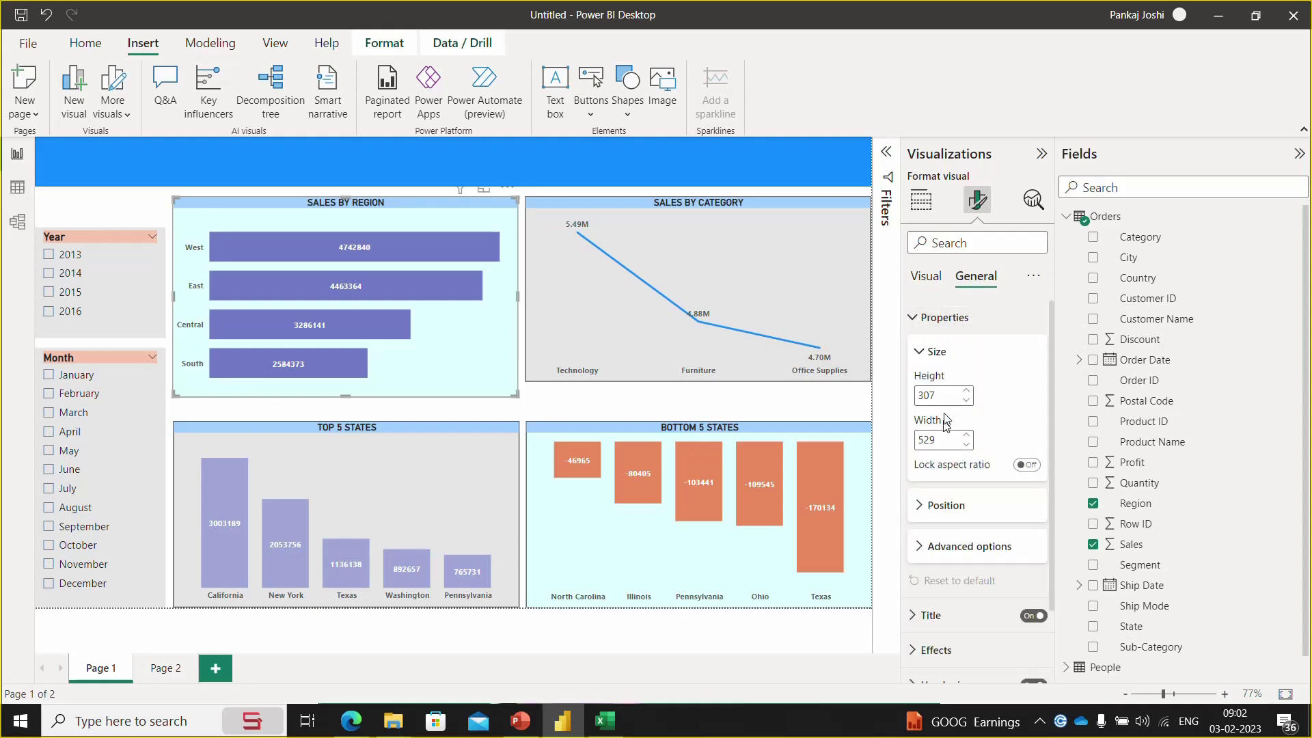
- Set the Sales by Category chart's height to 307
left_click(776, 264)
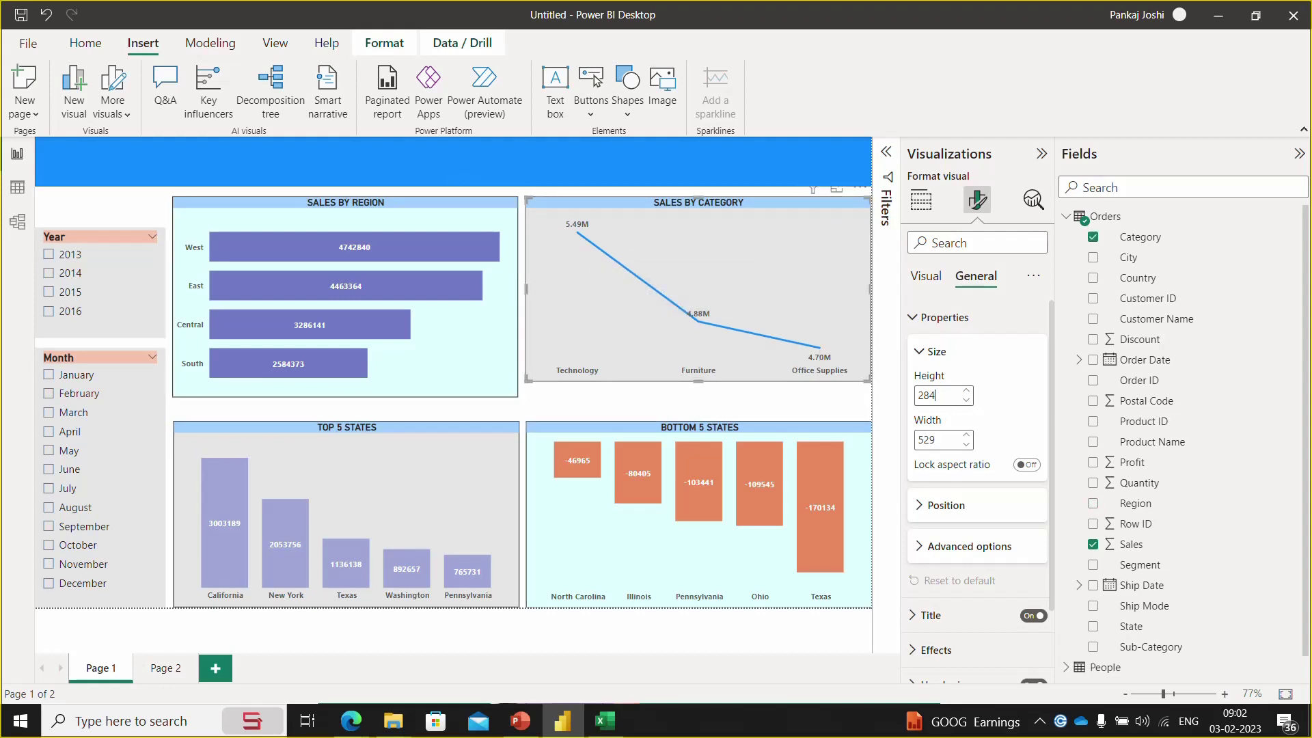
key("BackSpace")
key("BackSpace")
key("BackSpace")
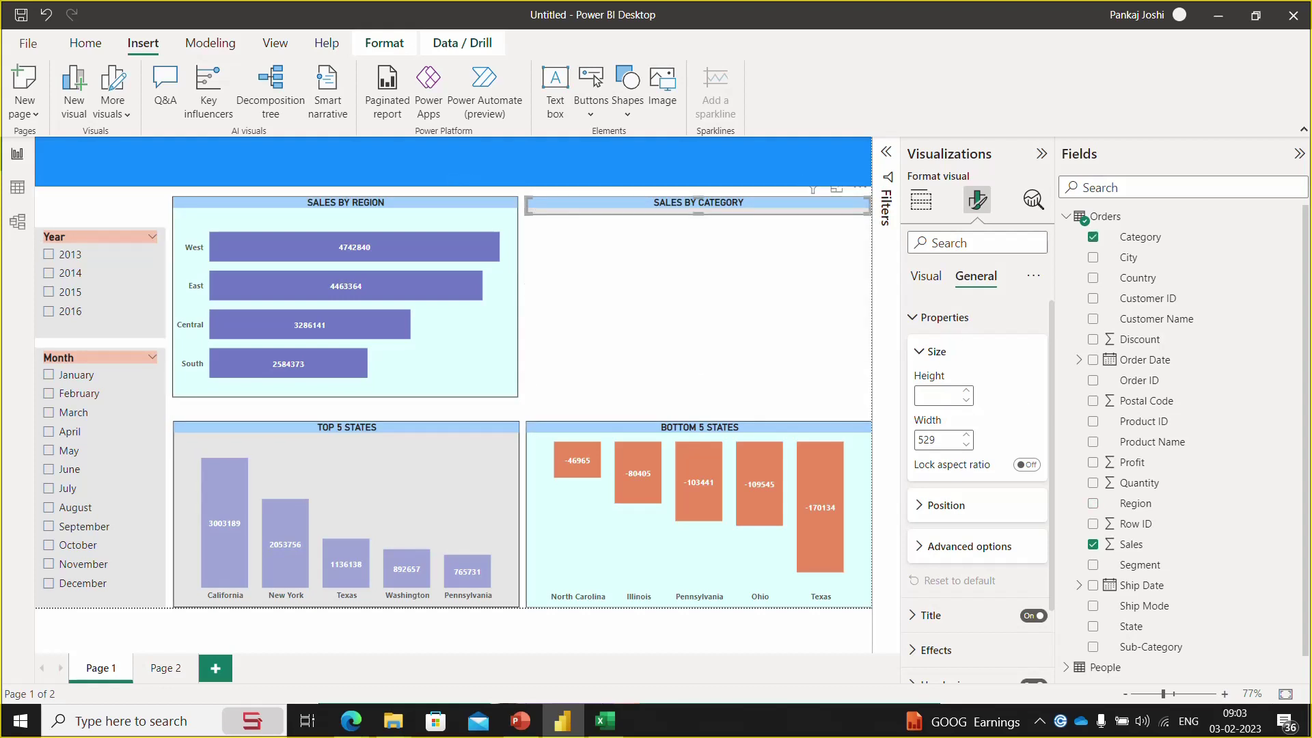
type("307")
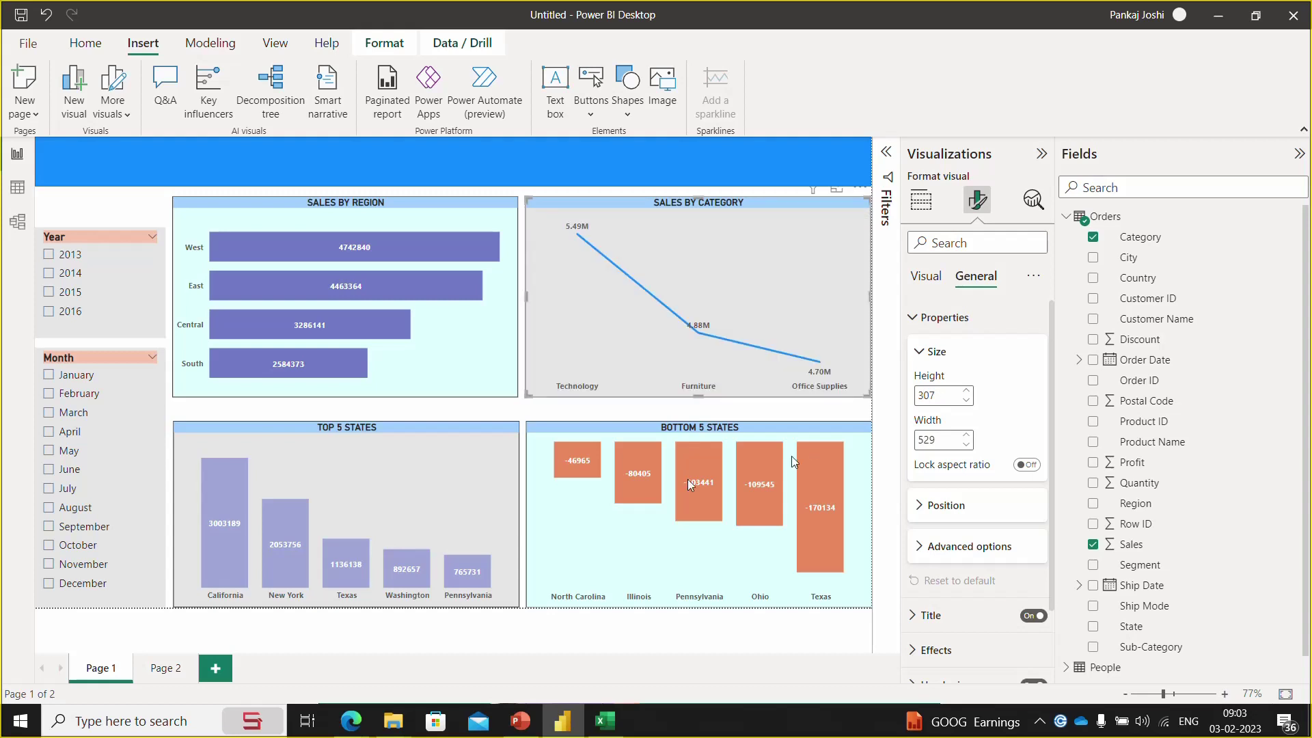
- Try to set the Top 5 States chart's height to 307 at its current position
left_click(493, 438)
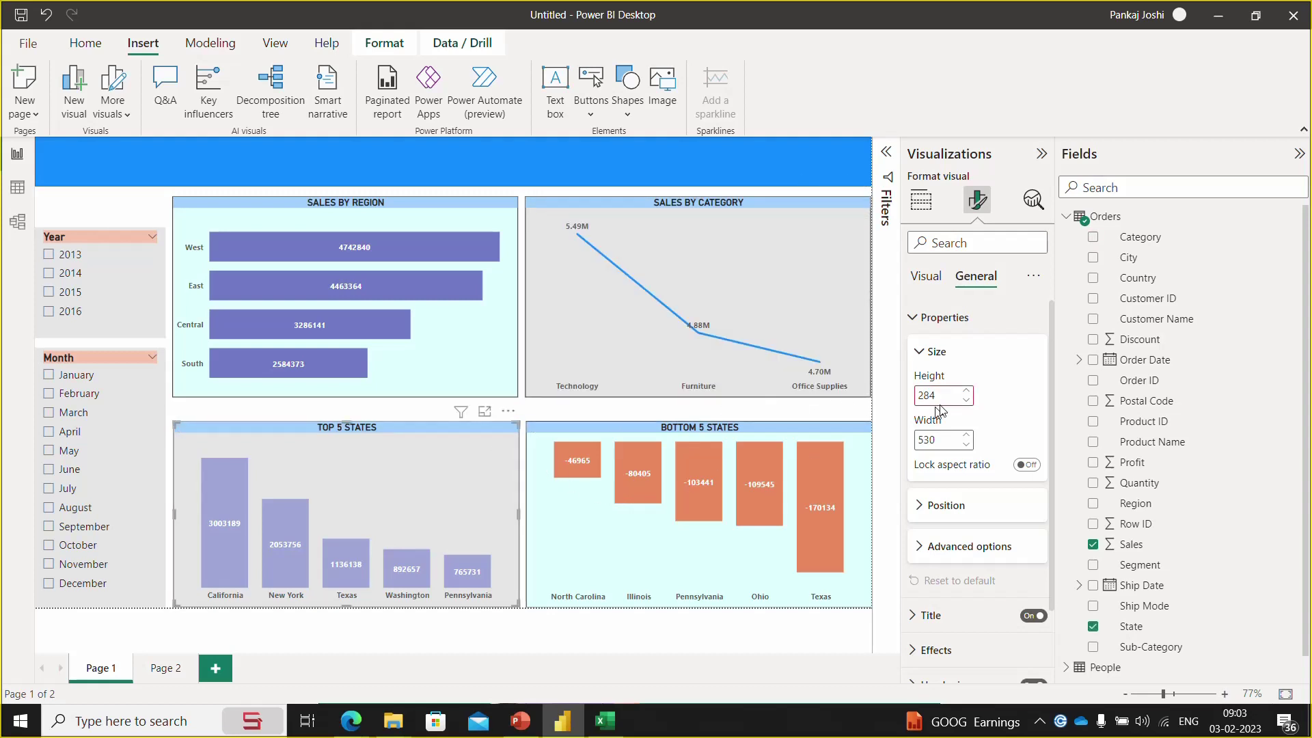
key("BackSpace")
key("BackSpace")
key("BackSpace")
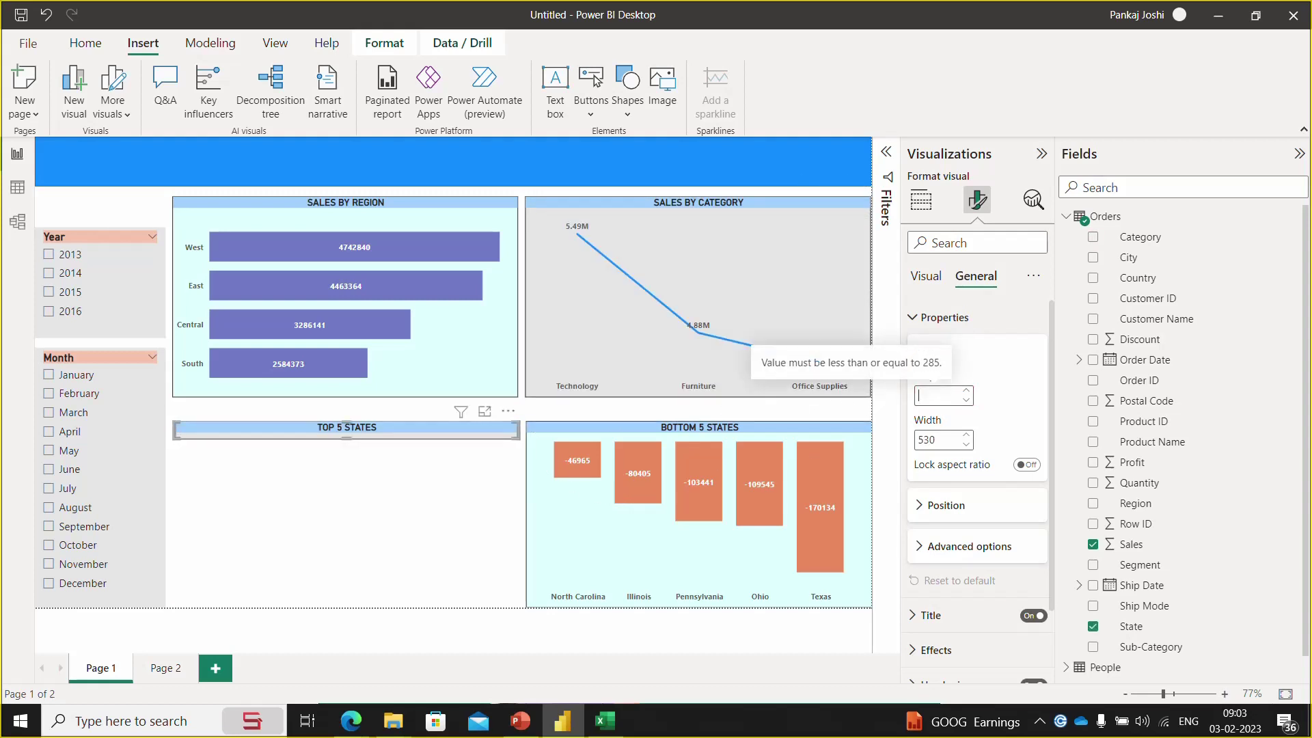
type("307")
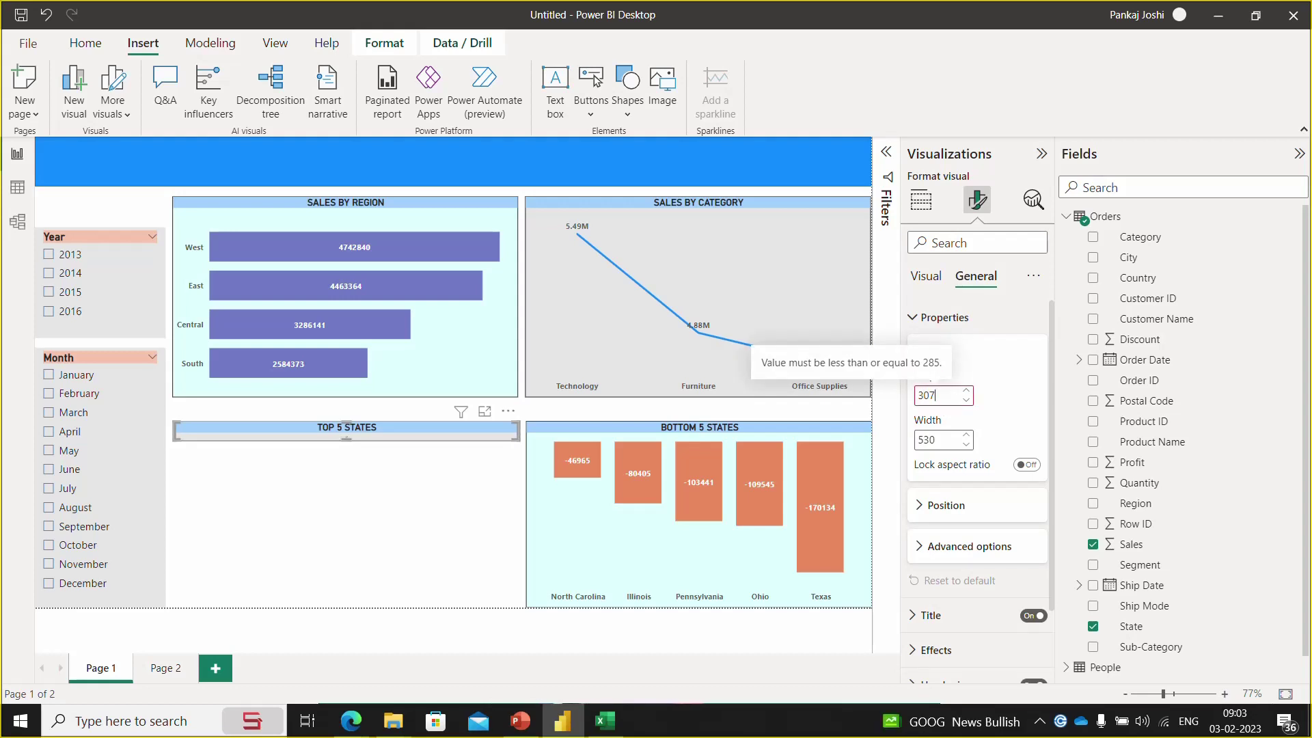
left_click(483, 531)
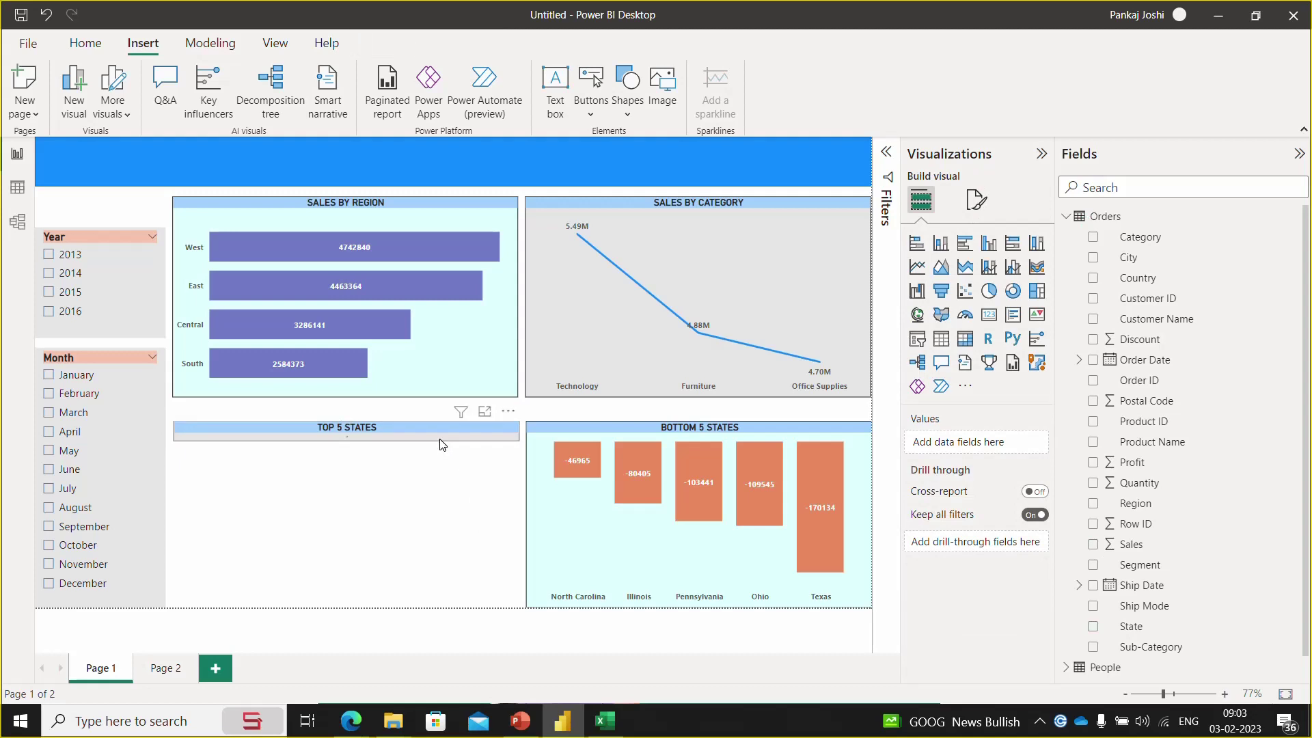
- Move the Top 5 States chart up directly beneath Sales by Region and set its height to 307
left_click(441, 445)
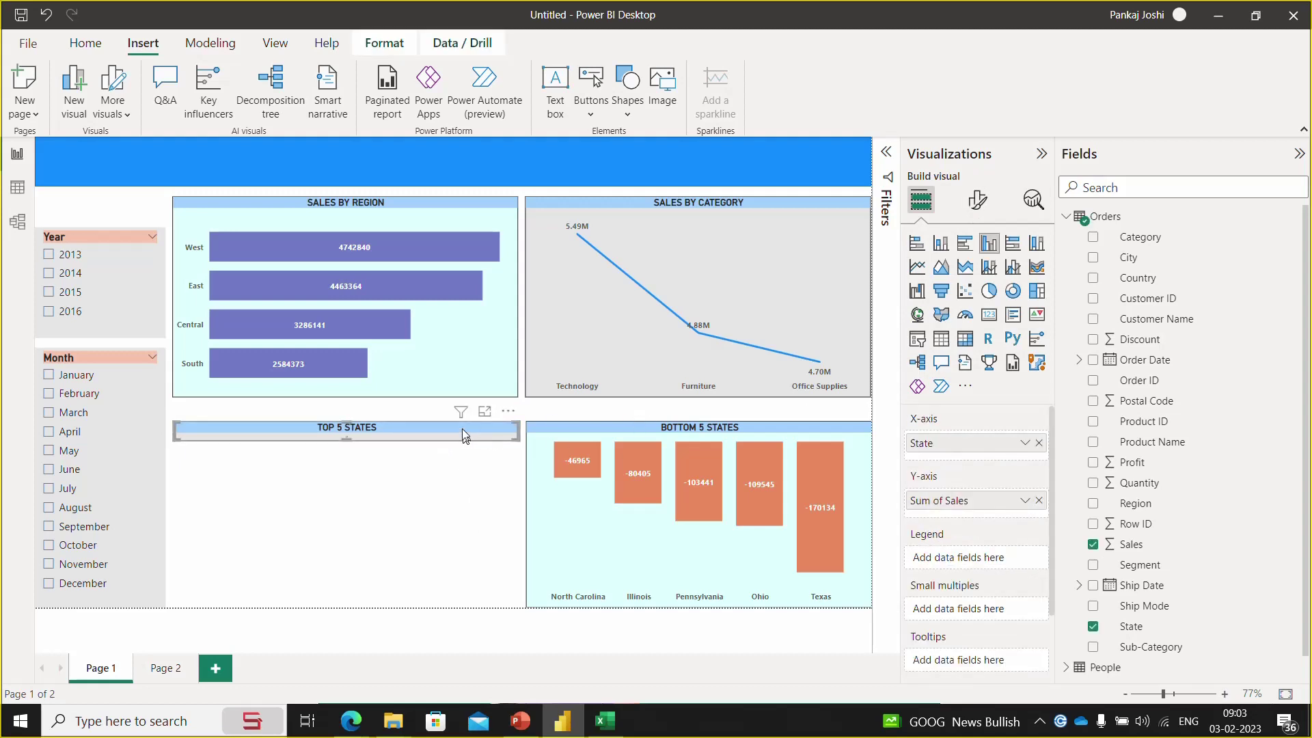
left_click_drag(463, 435, 463, 415)
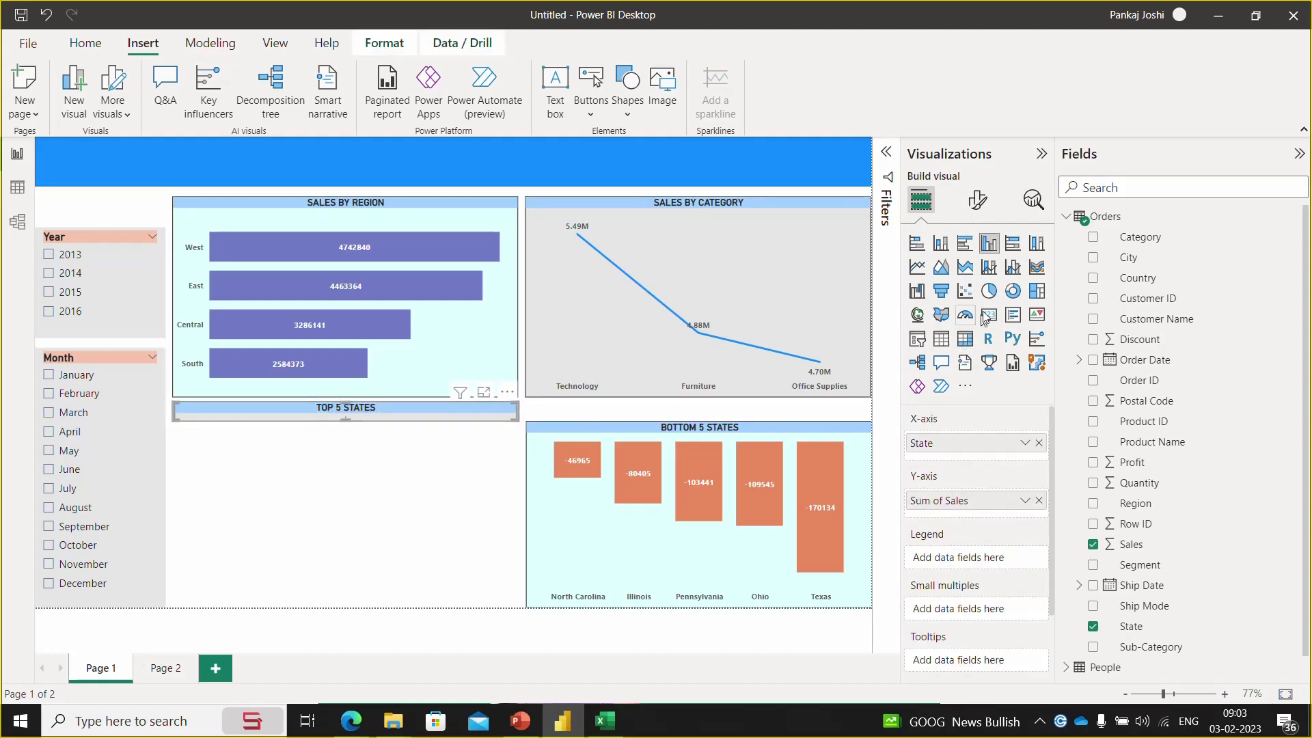
left_click(977, 200)
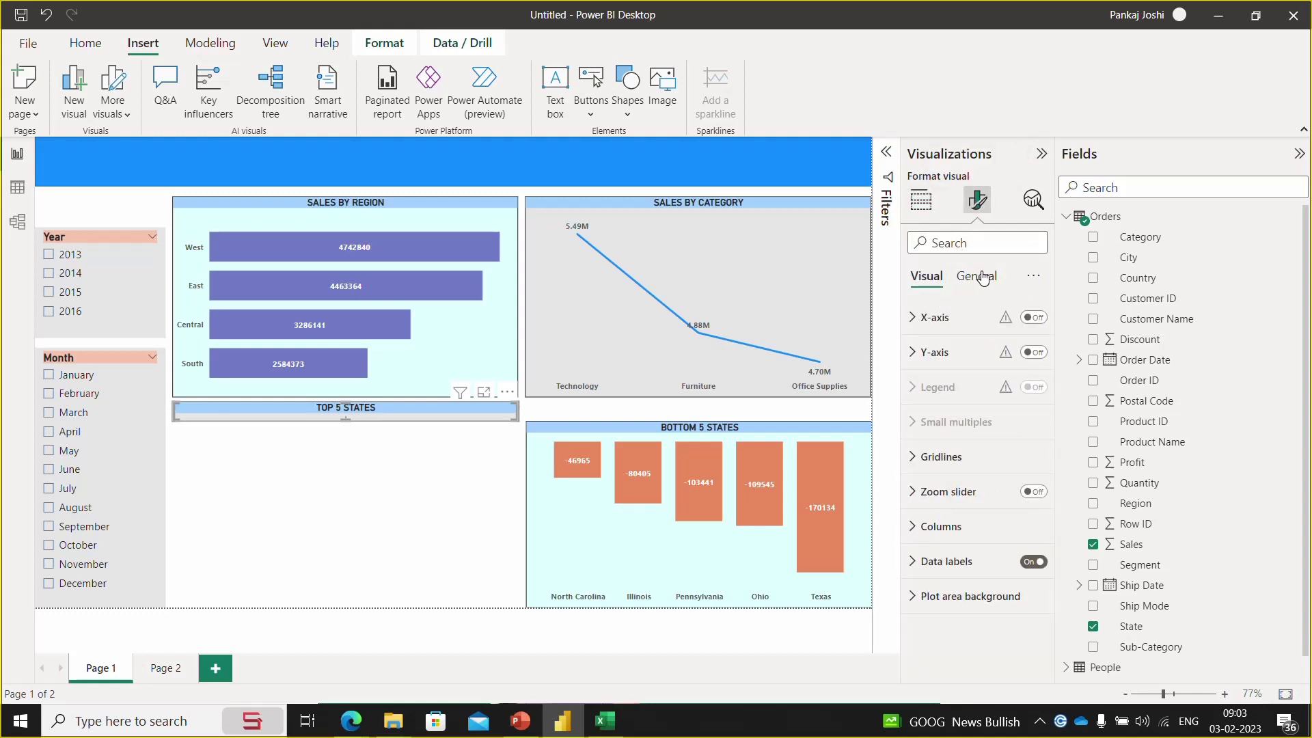
left_click(979, 276)
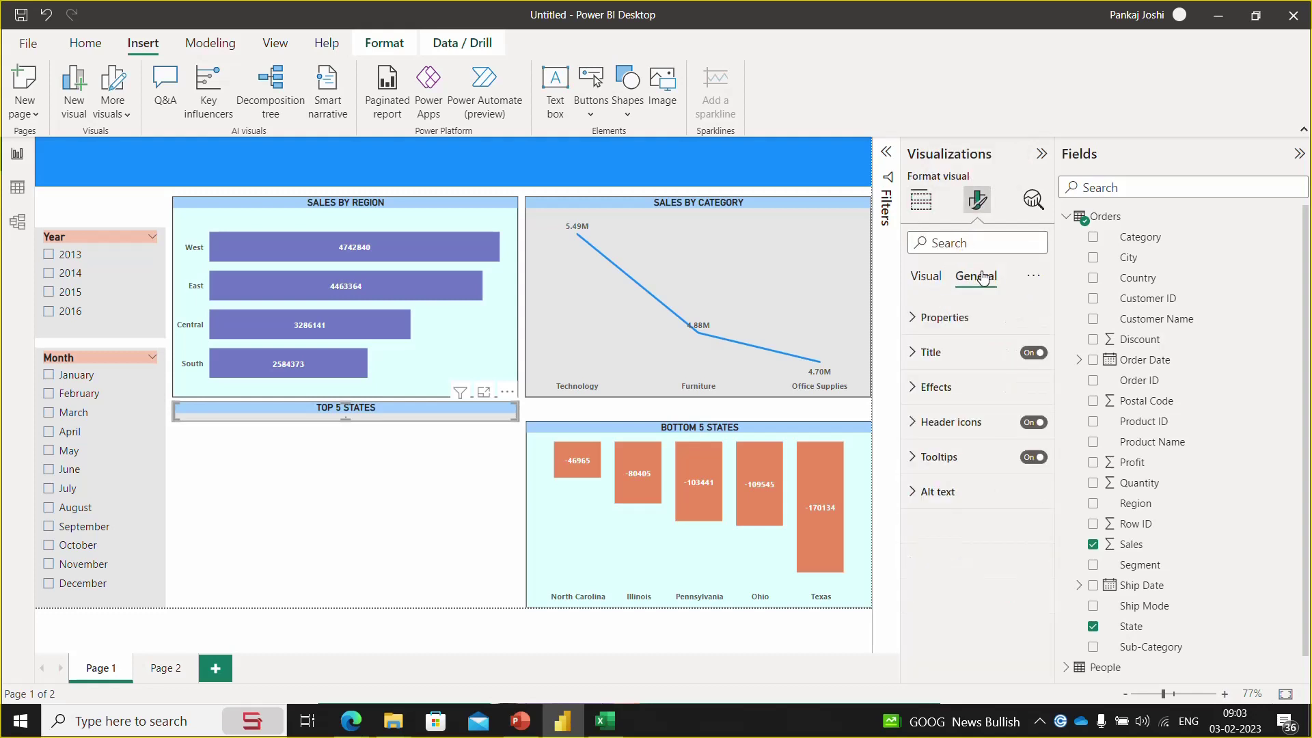
left_click(914, 321)
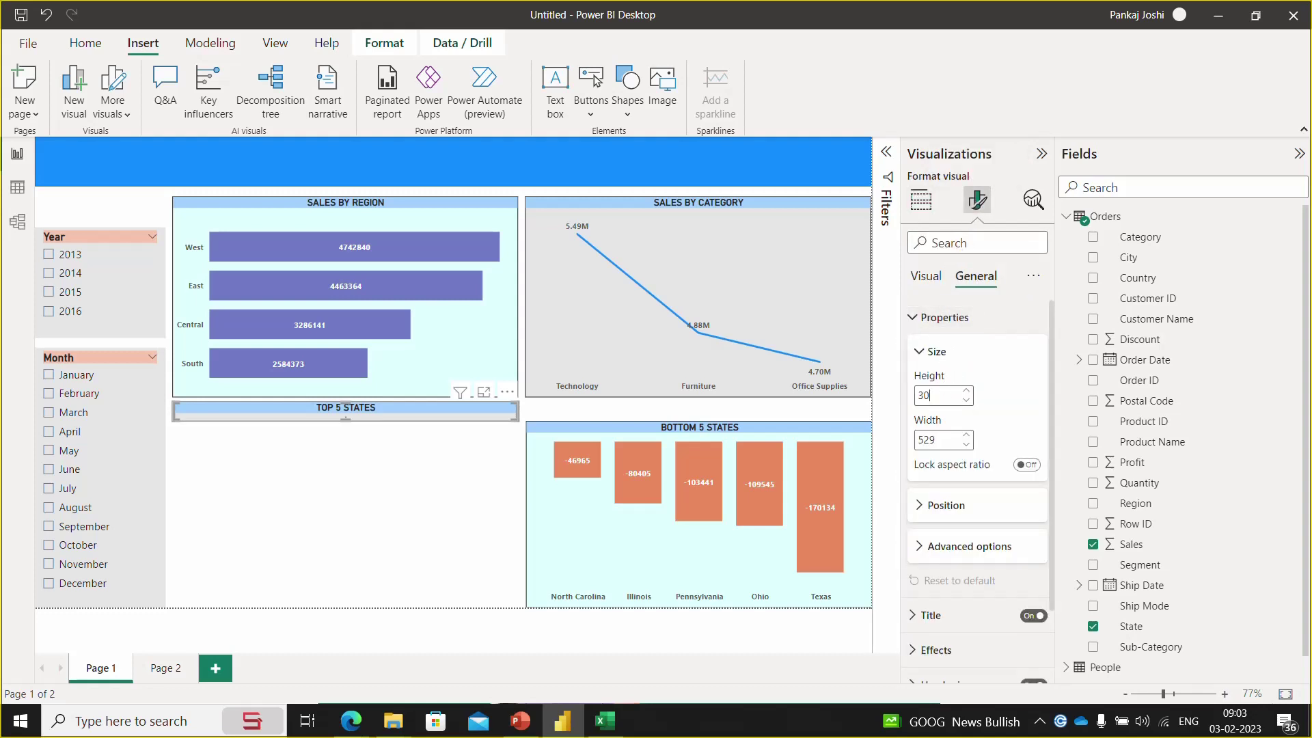
type("7")
- Move the Bottom 5 States chart up beneath Sales by Category and extend both state charts to the page's lower edge, about 315 high
left_click(776, 436)
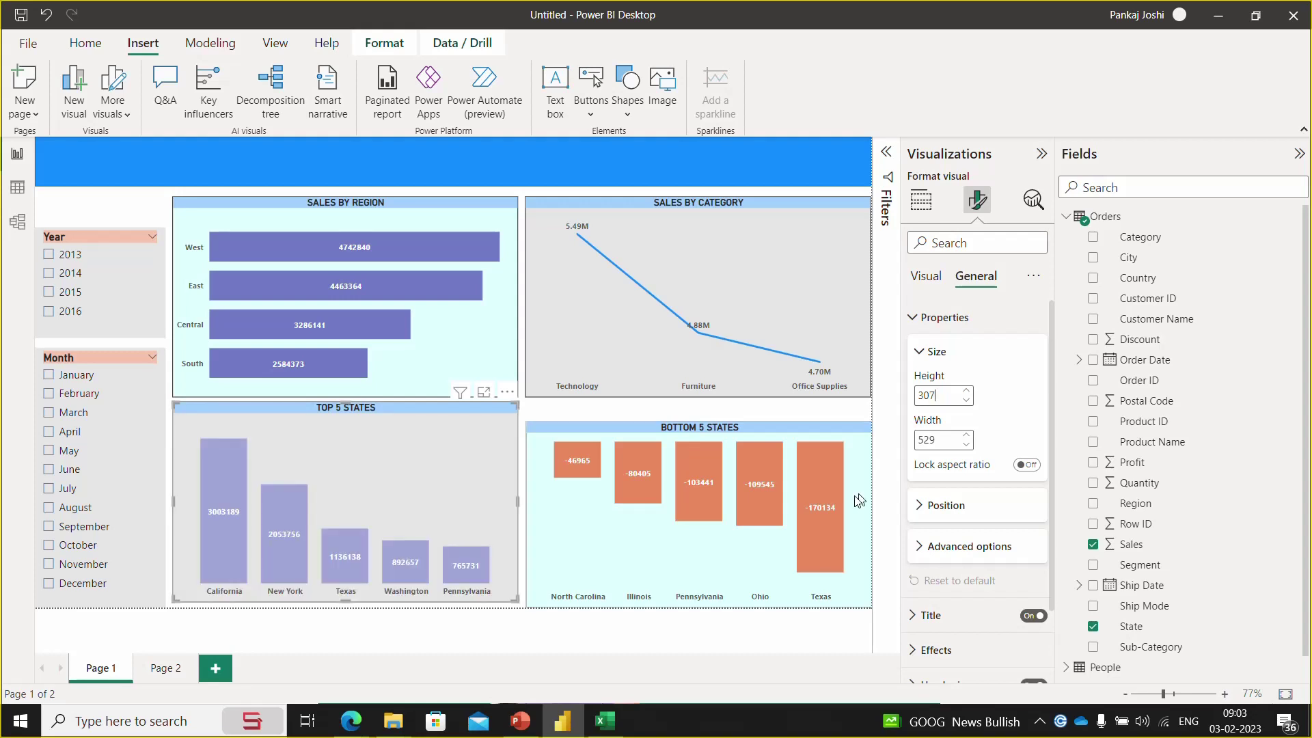
left_click_drag(776, 428, 776, 407)
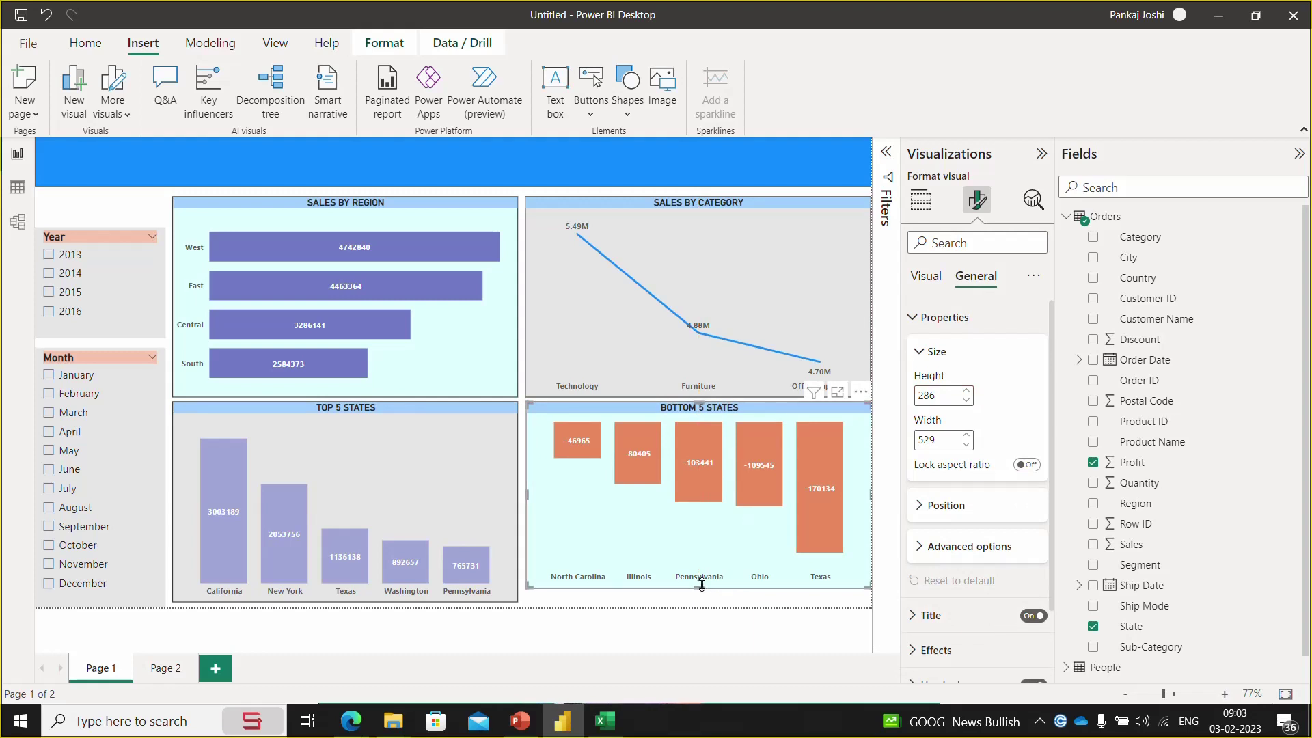
mouse_move(701, 585)
left_mouse_down()
mouse_move(697, 624)
mouse_move(699, 606)
left_mouse_up()
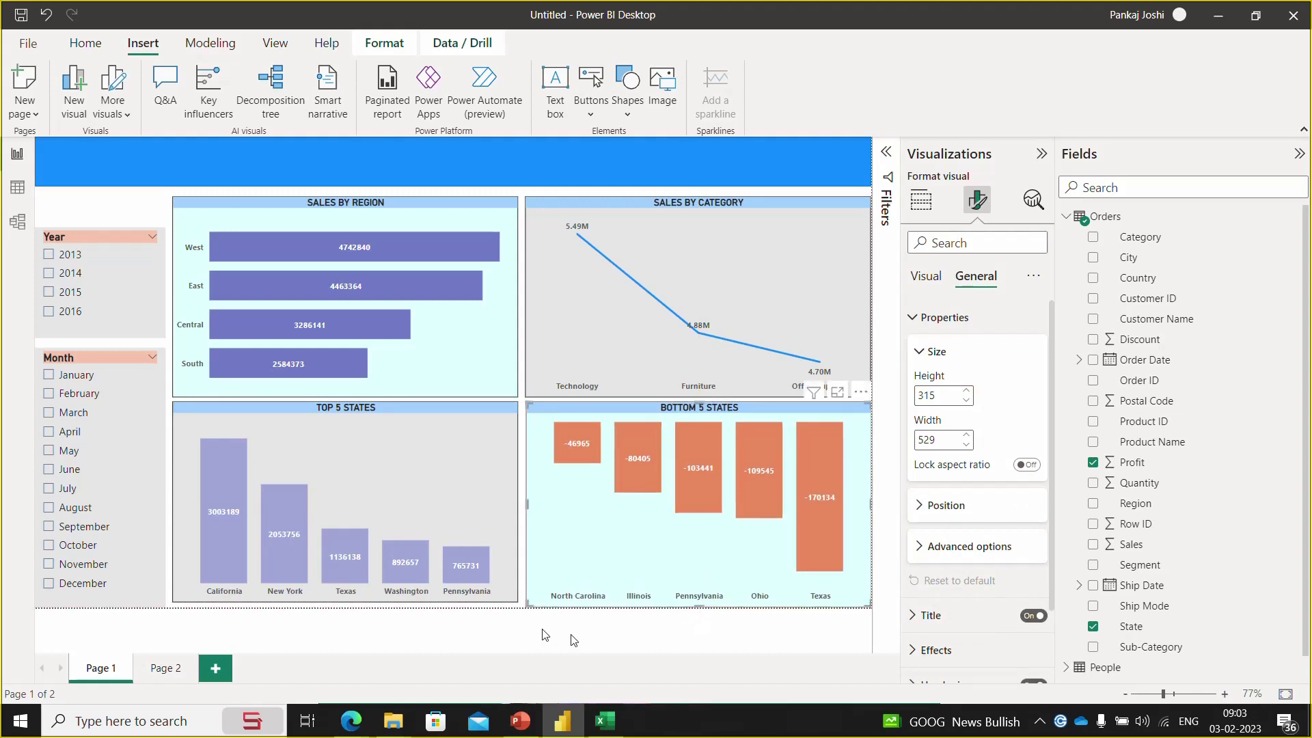
left_click(499, 600)
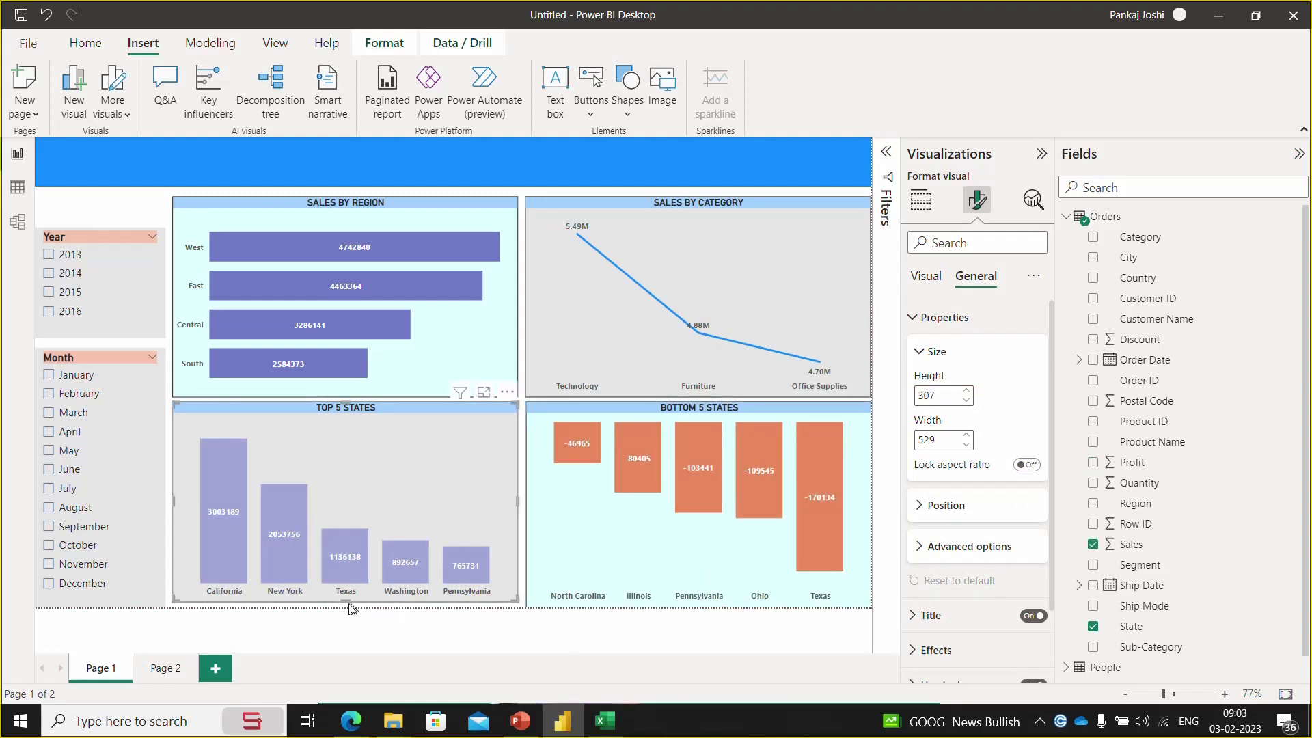
left_click_drag(343, 601, 340, 620)
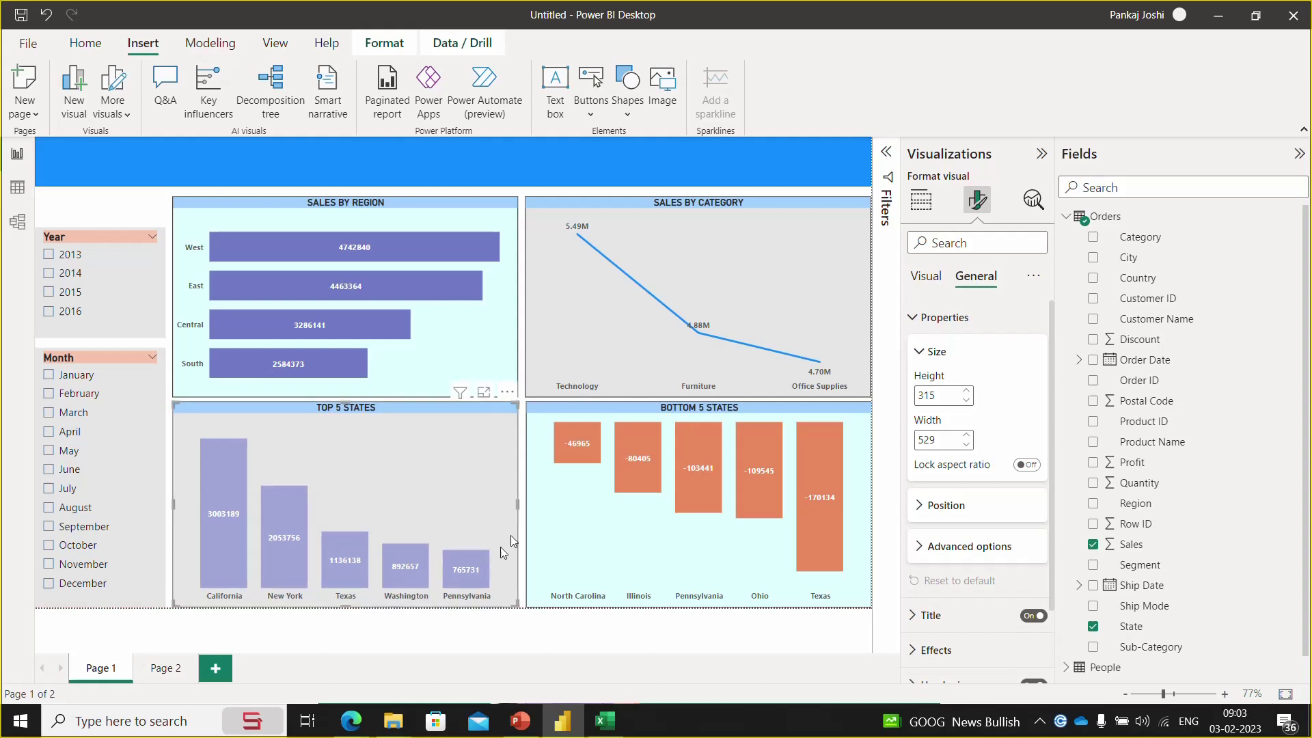
left_click(524, 525)
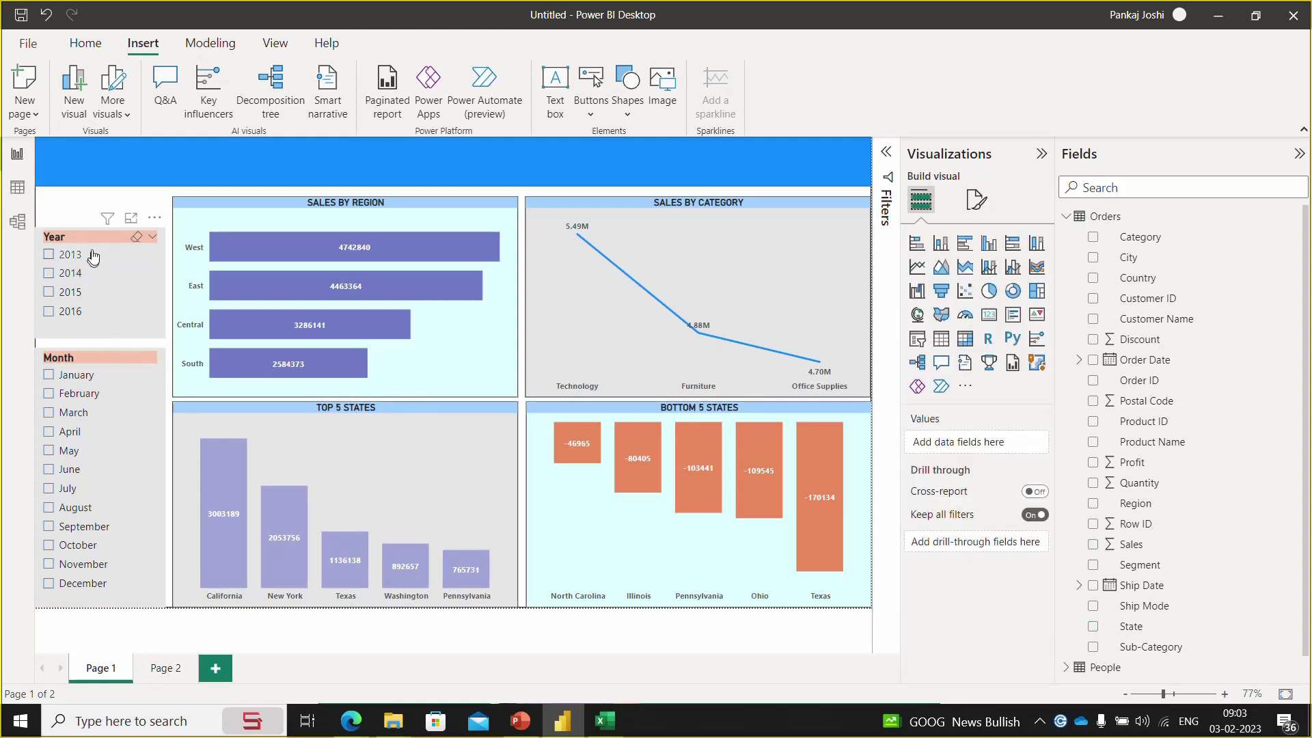
- Move the Year slicer up beneath the banner, shorten it slightly, and extend the Month slicer upward to just below it
left_click_drag(90, 235, 92, 208)
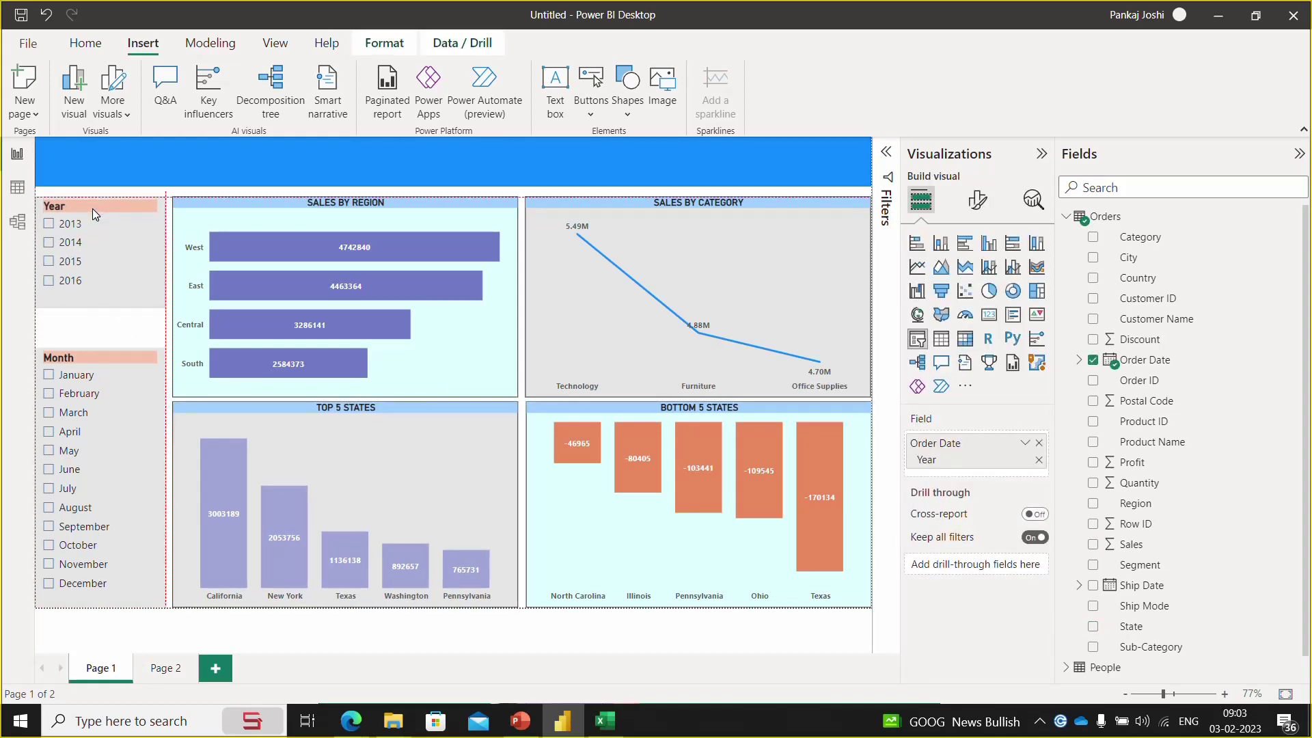
left_click_drag(99, 305, 101, 296)
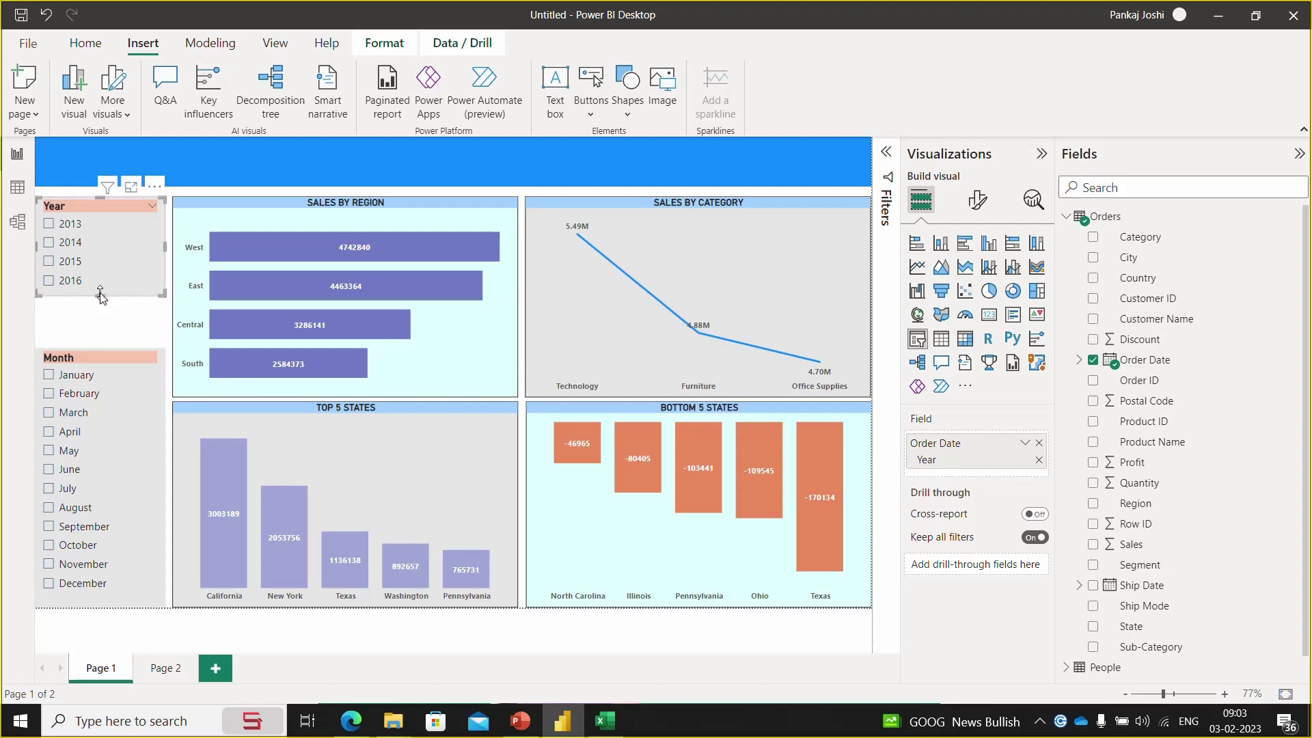
left_click(97, 358)
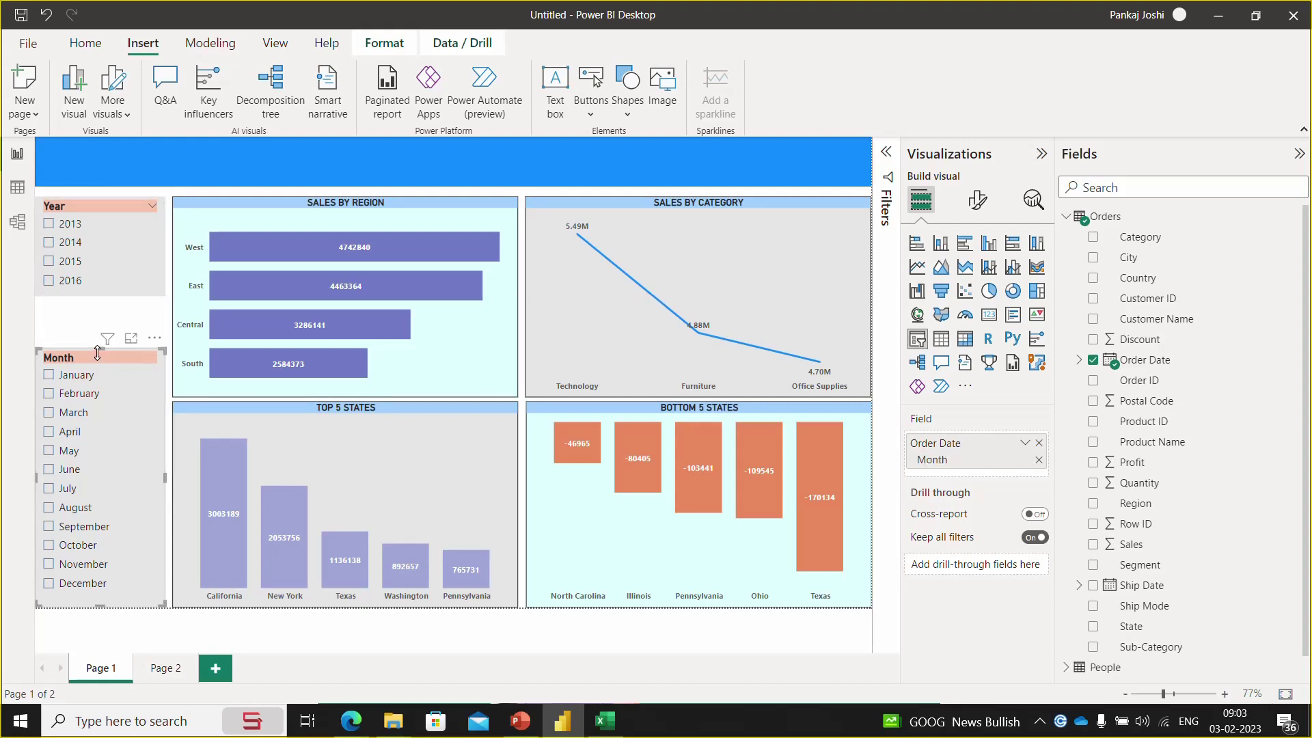
left_click_drag(97, 355, 96, 309)
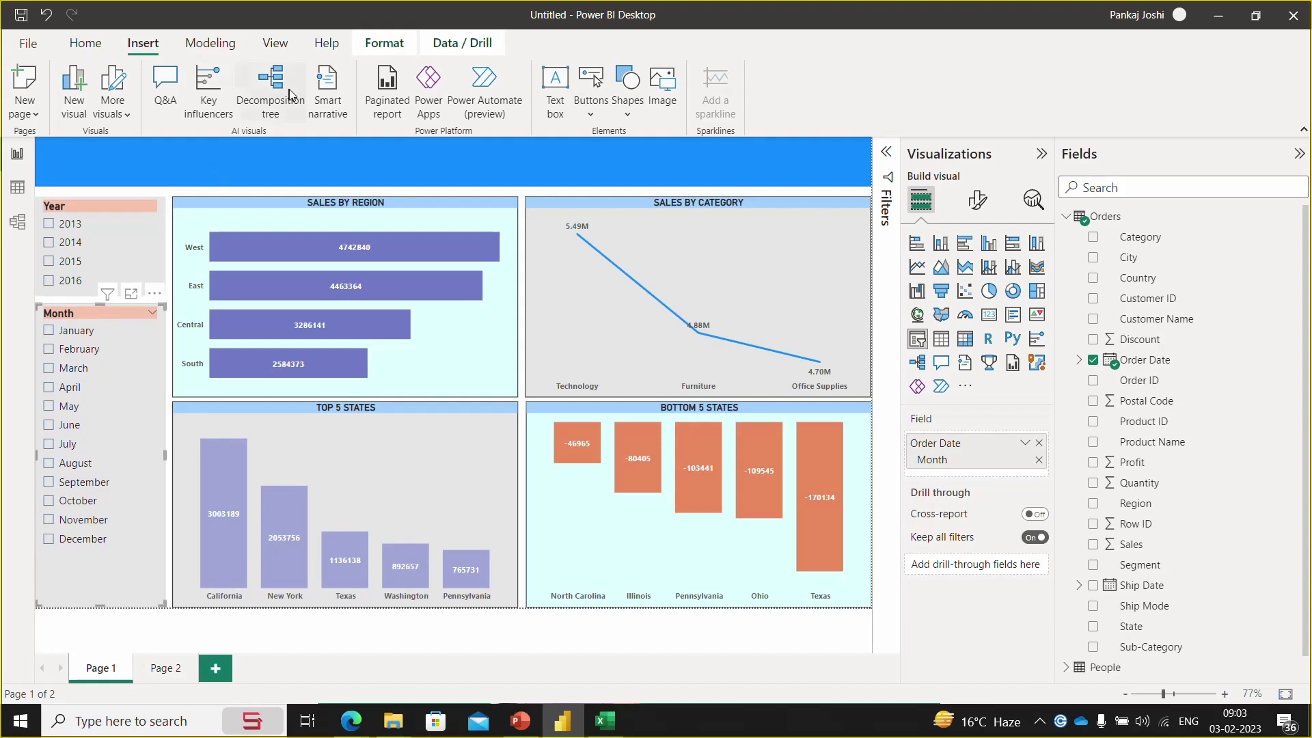
- Turn on text for the banner shape and enter "ABC COMPANY - DASHBOARD"
left_click(326, 157)
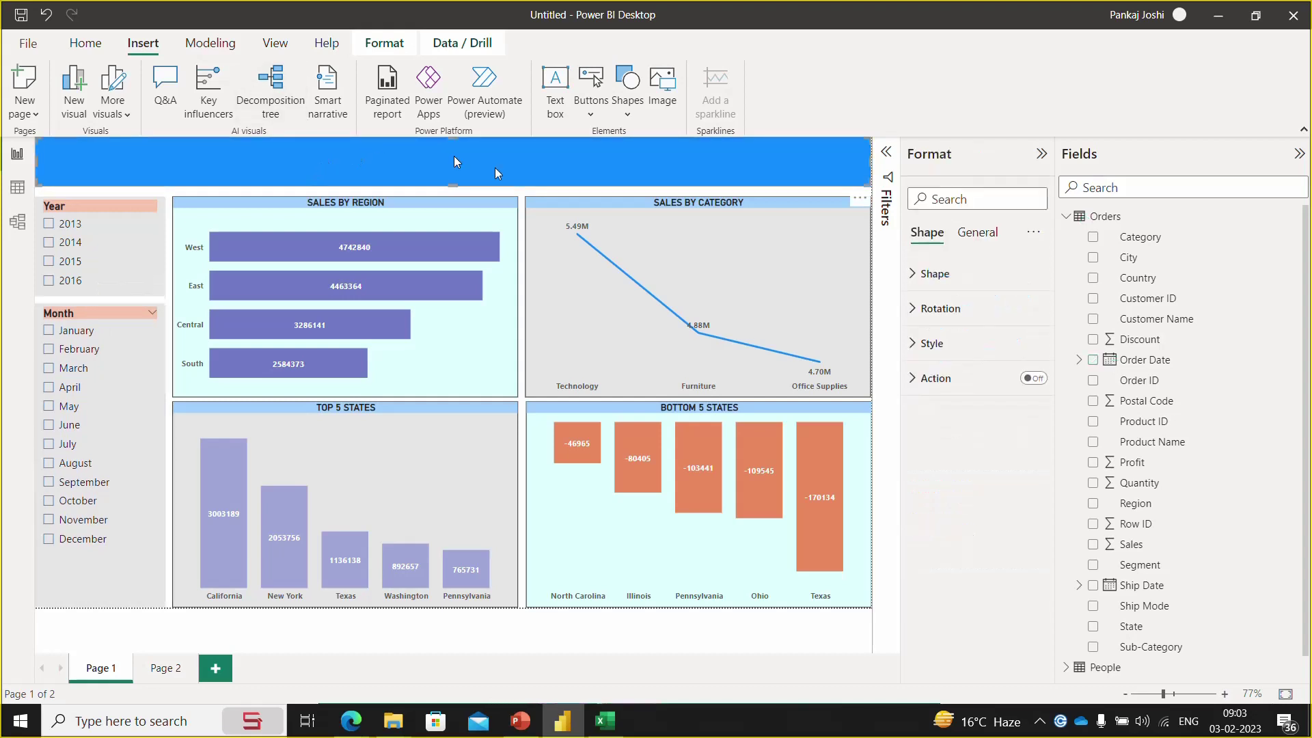
left_click(981, 235)
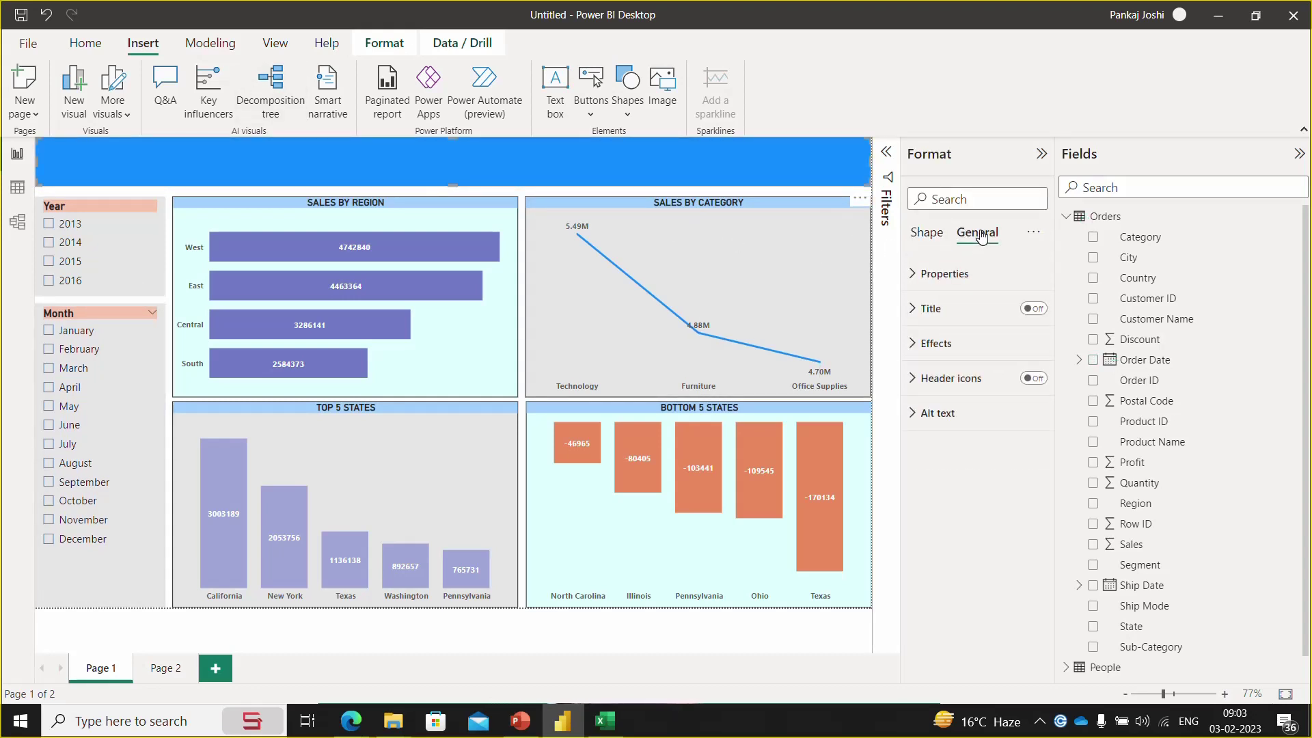
left_click(916, 311)
left_click(916, 311)
left_click(916, 345)
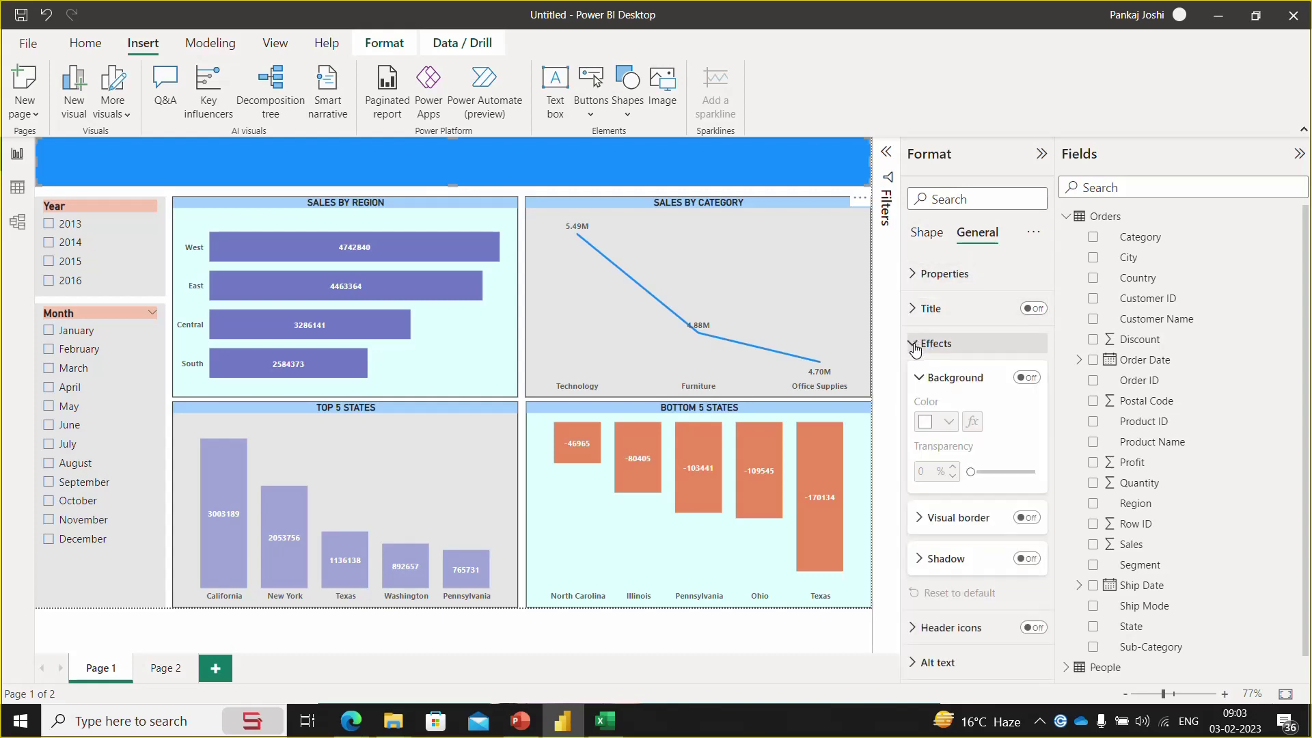
left_click(915, 345)
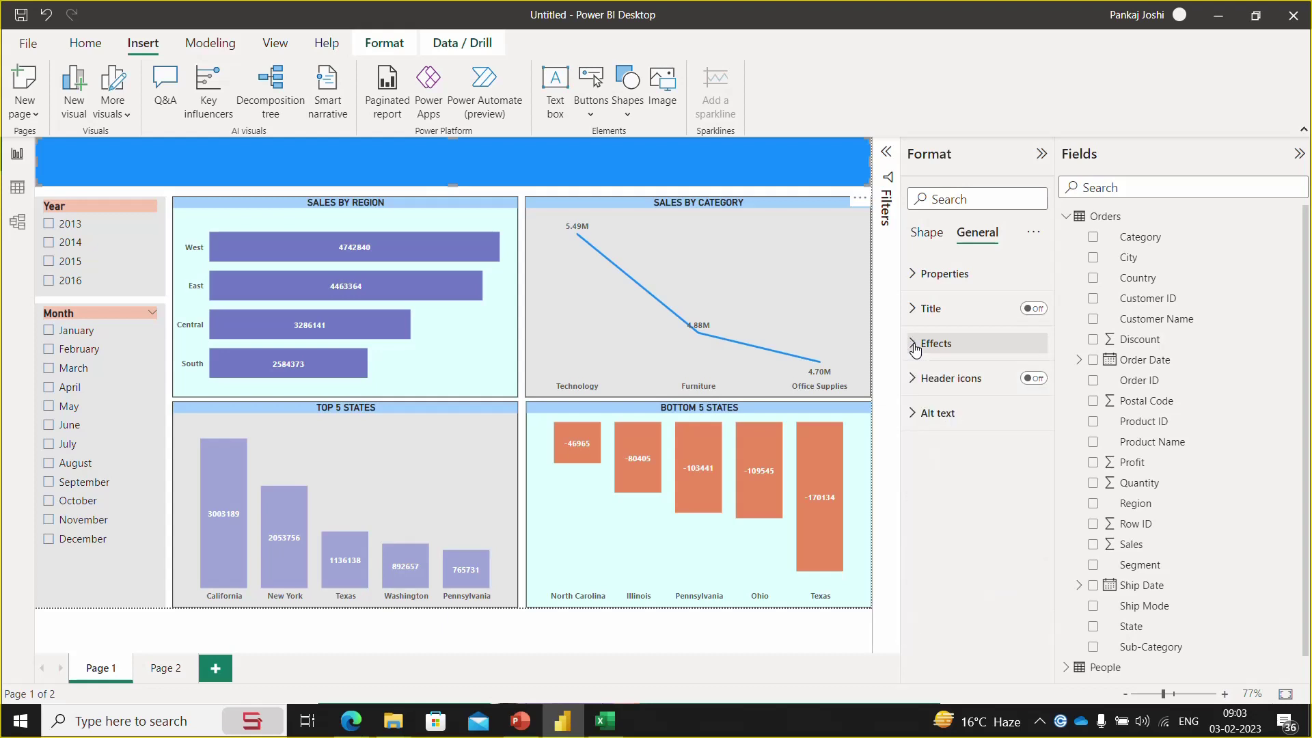
left_click(928, 235)
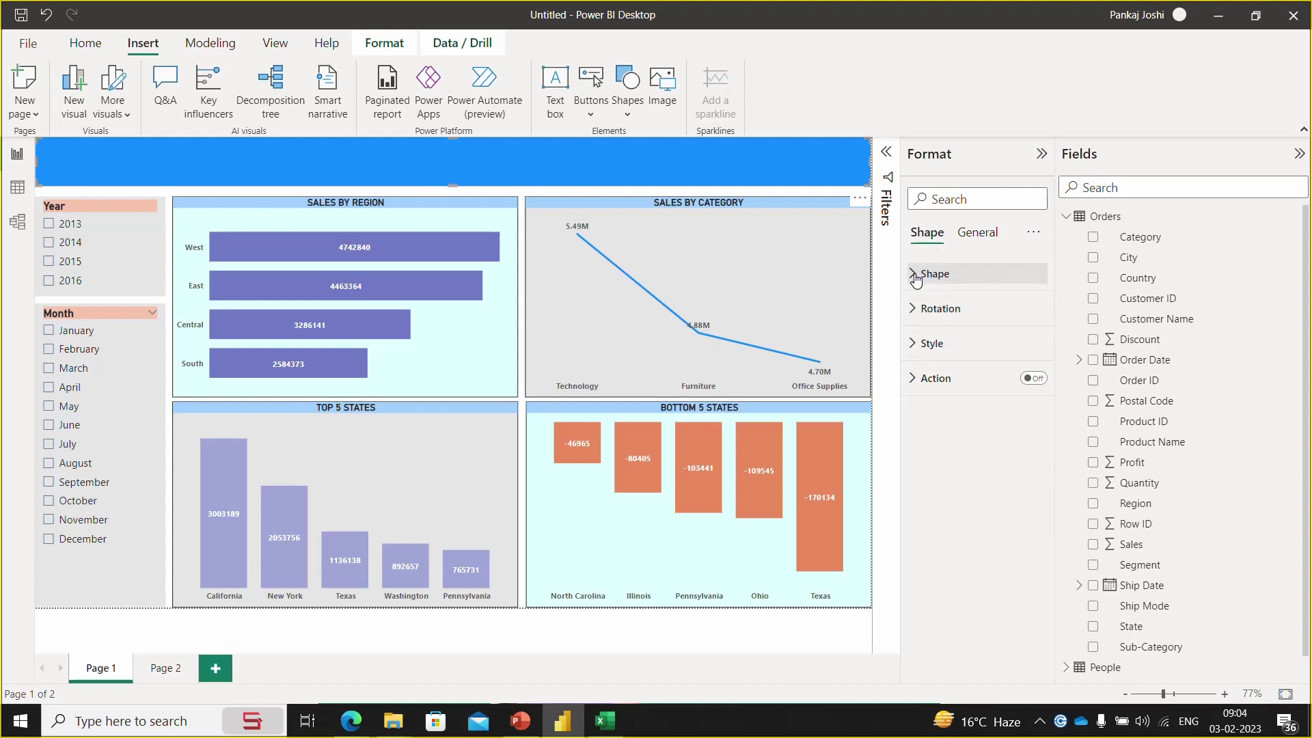
left_click(918, 345)
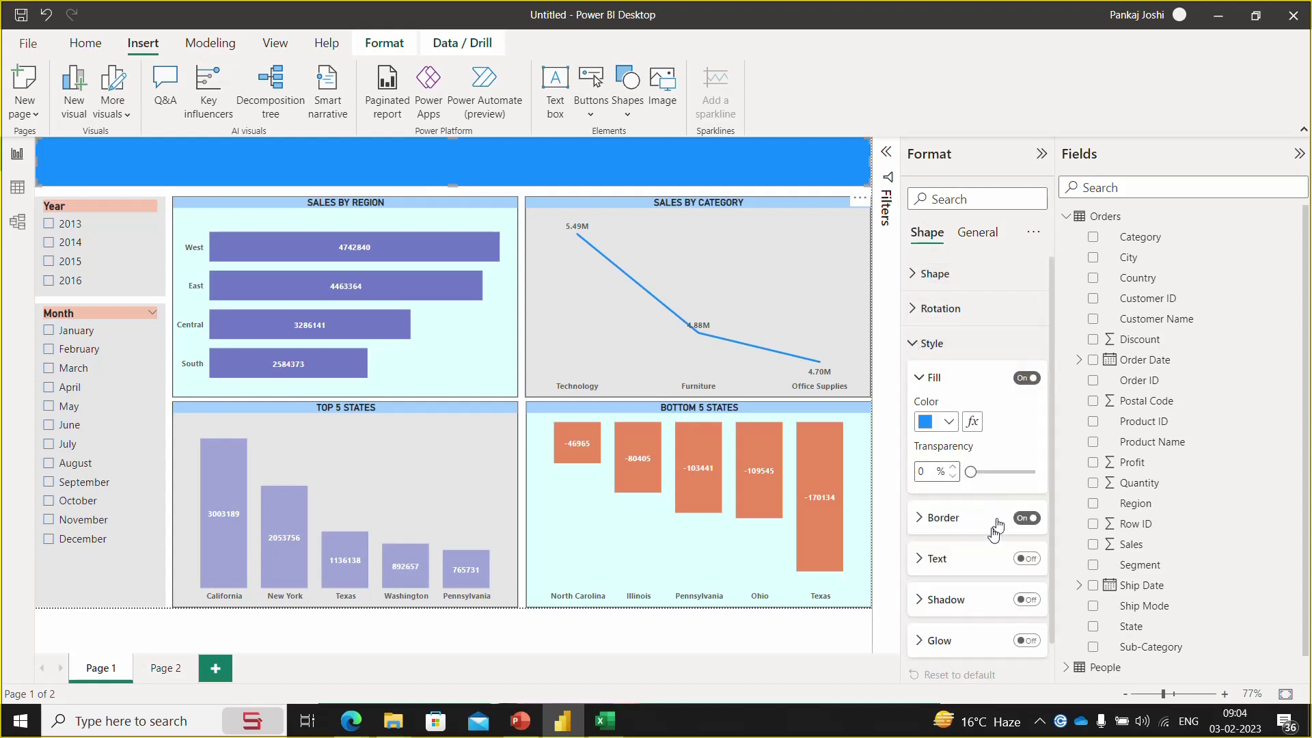
left_click(1027, 560)
left_click(917, 562)
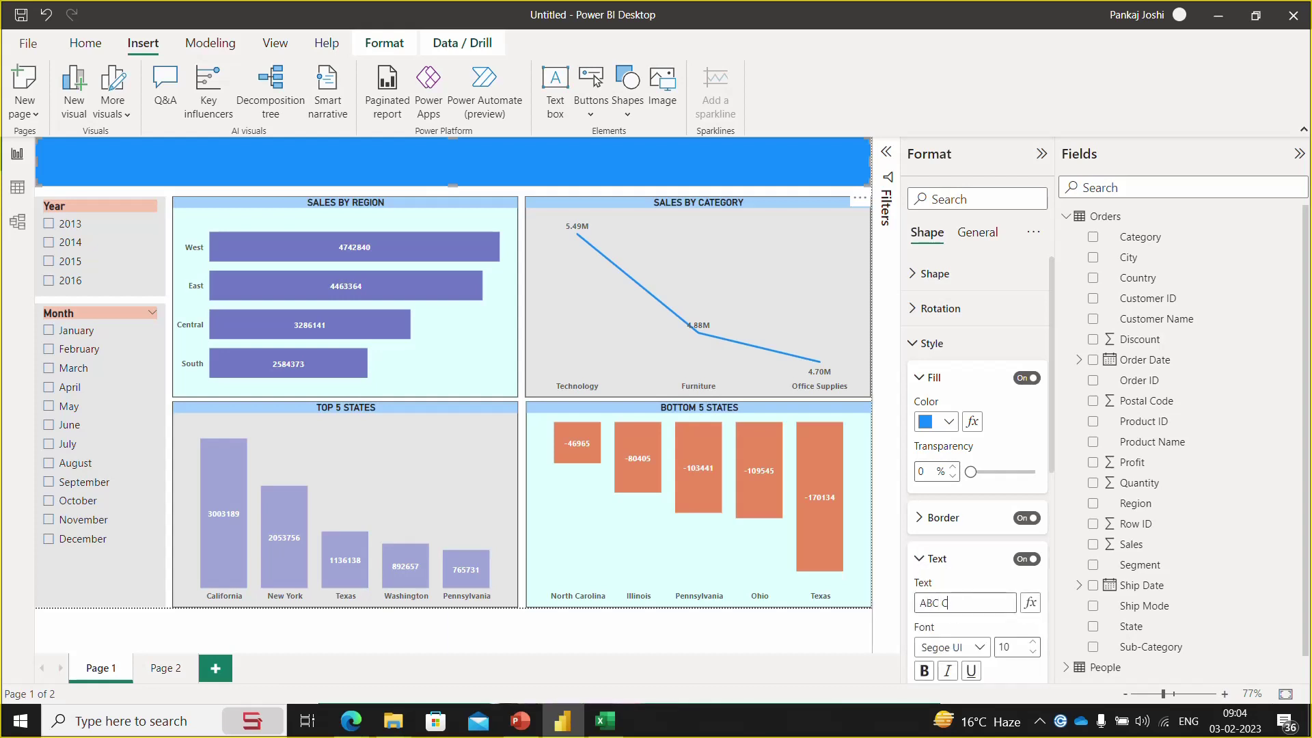
key("Return")
type("- DASHBOARD")
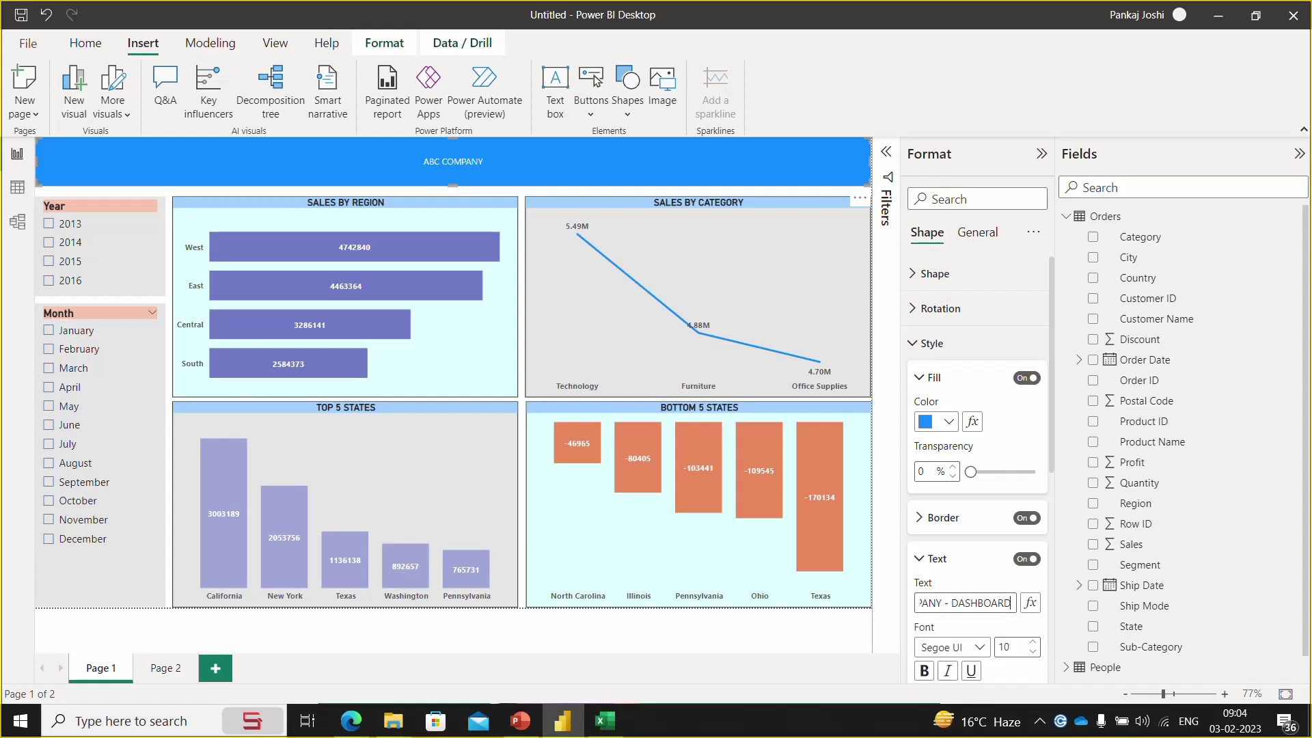
key("Return")
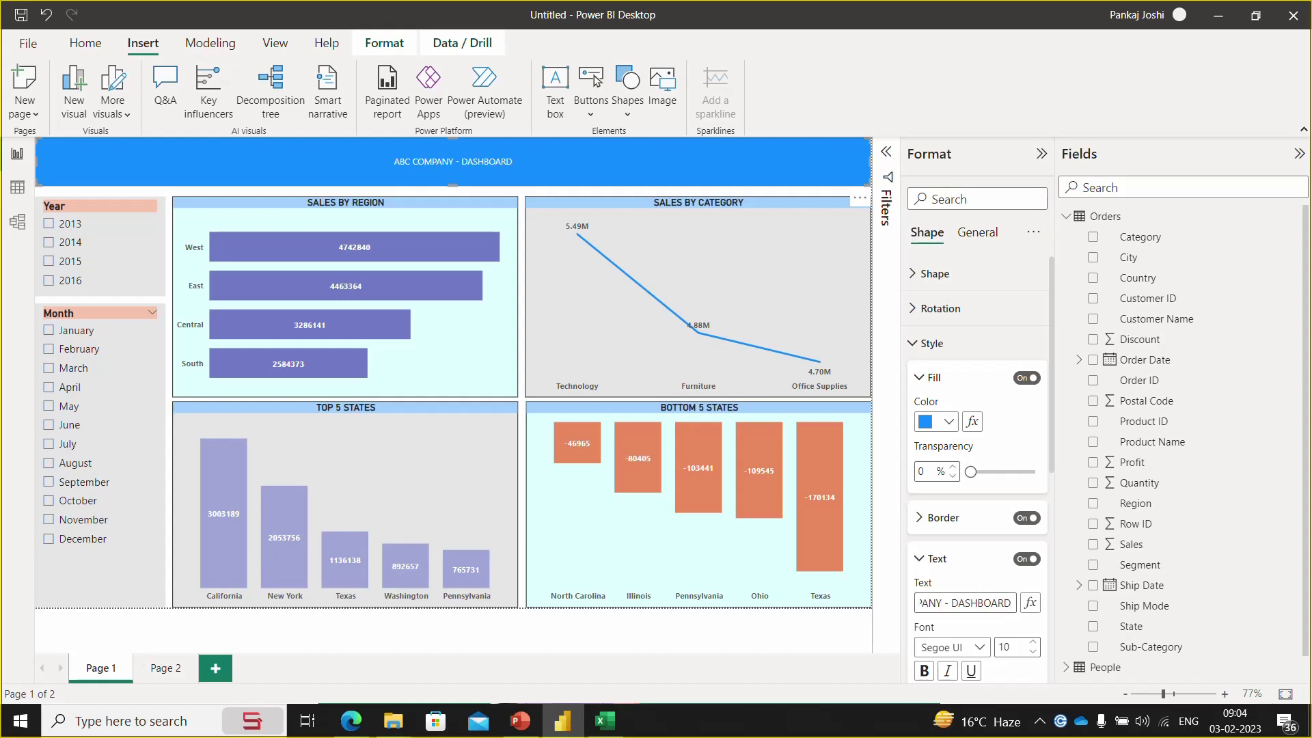
- Set the banner text to font size 17 and make it bold
left_click(1033, 642)
left_click(1033, 643)
left_click(1033, 643)
left_click(1033, 643)
left_click(1033, 643)
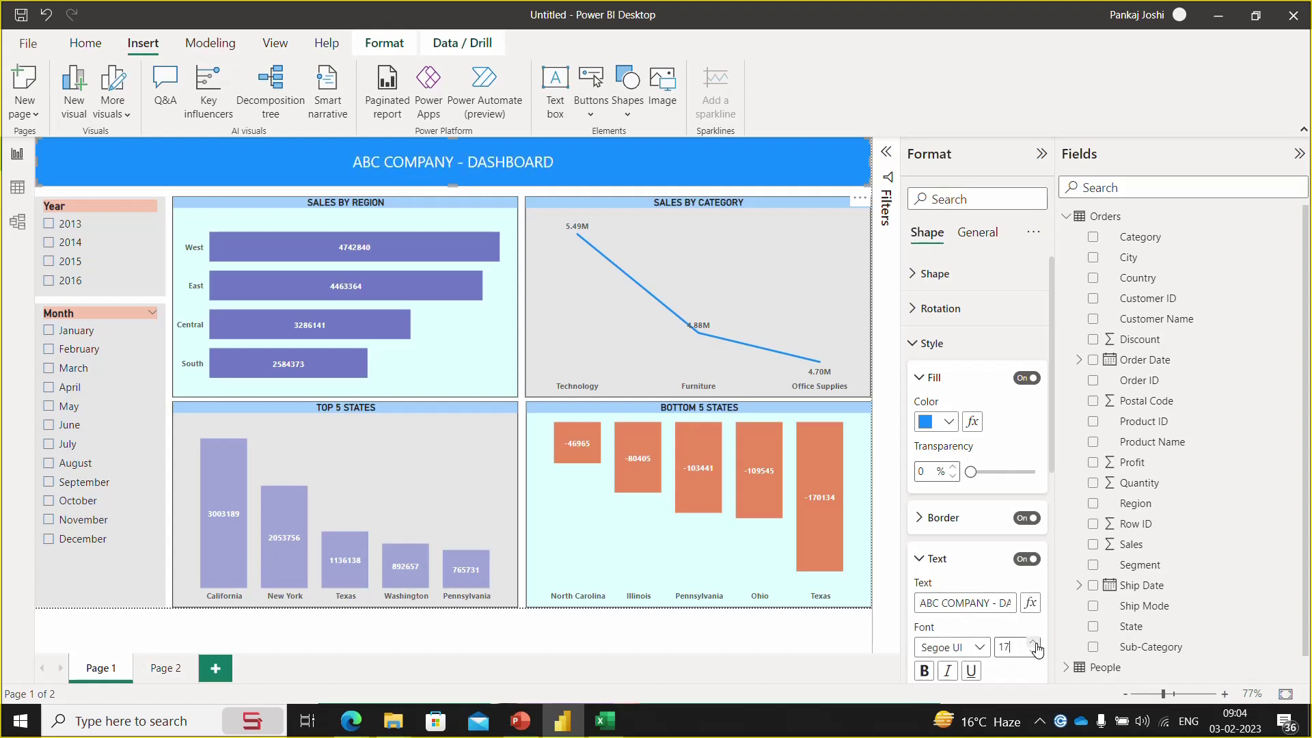
left_click(1033, 642)
left_click(1033, 643)
left_click(923, 670)
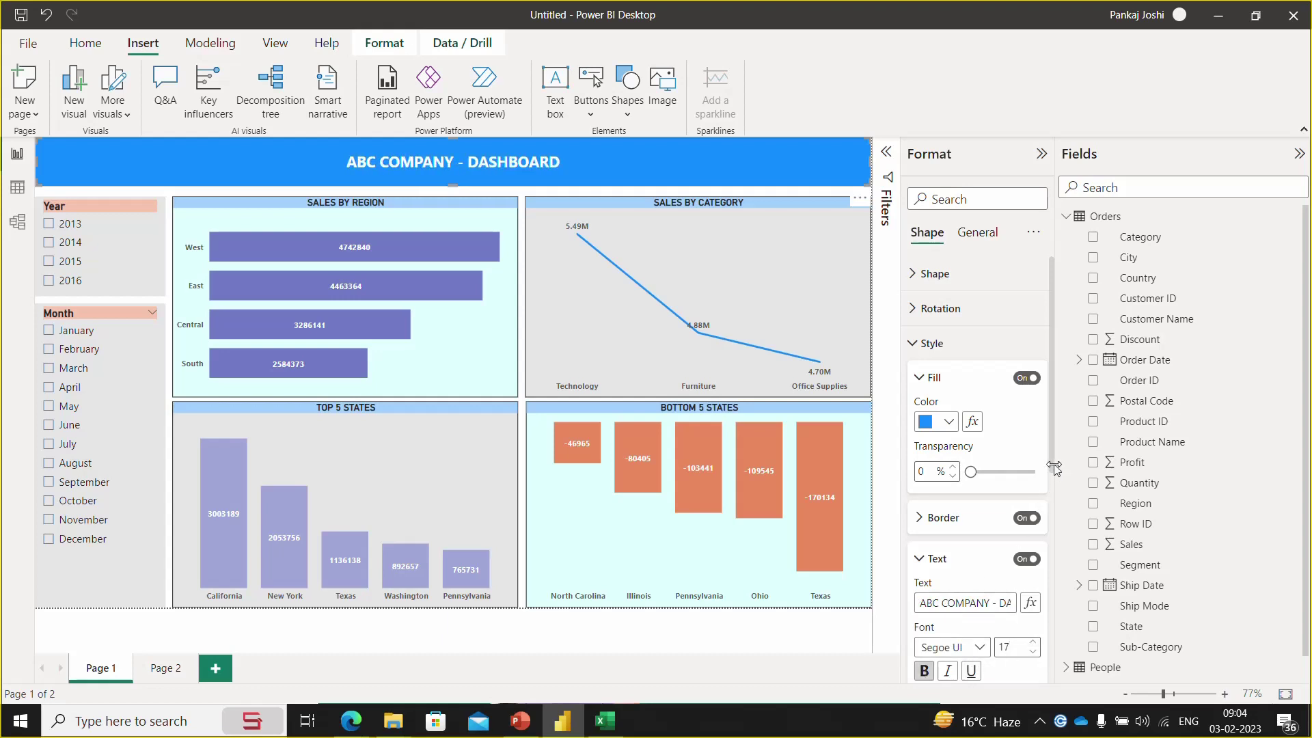
- Change the banner text's font color to black
scroll(1052, 478, "down", 4)
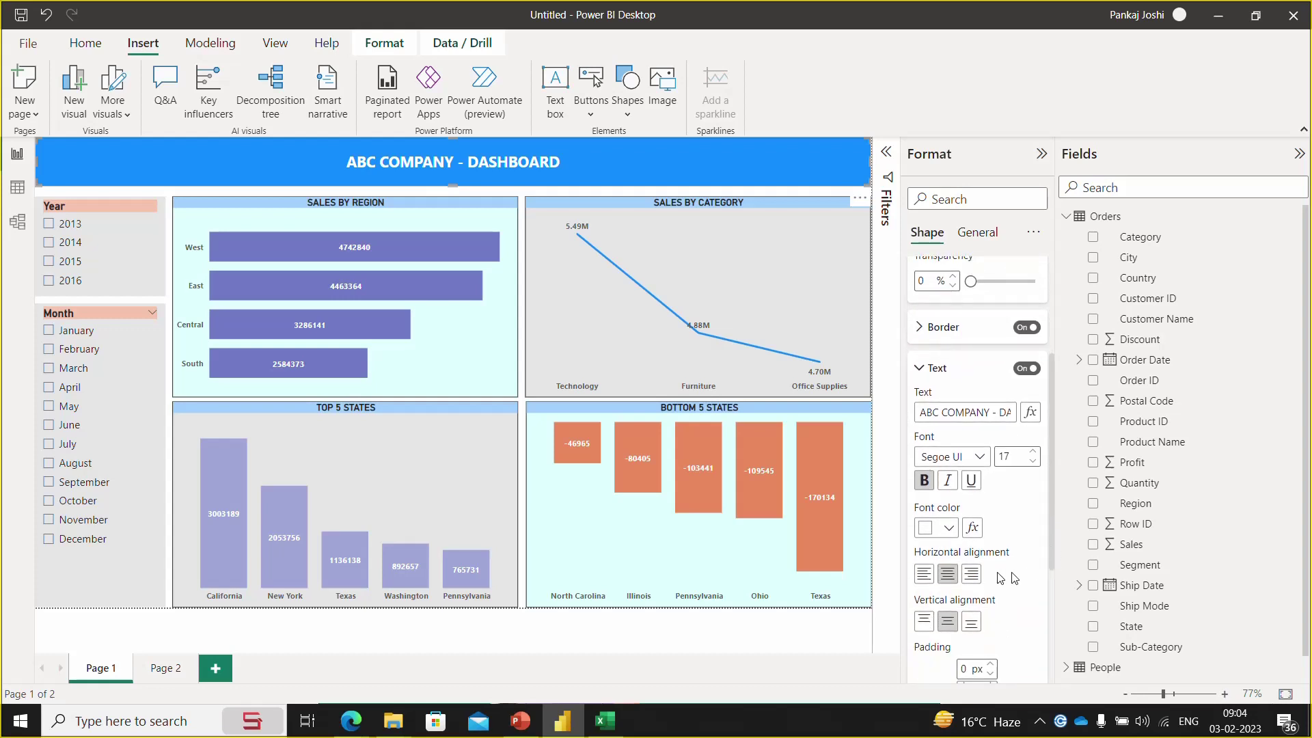
left_click(950, 528)
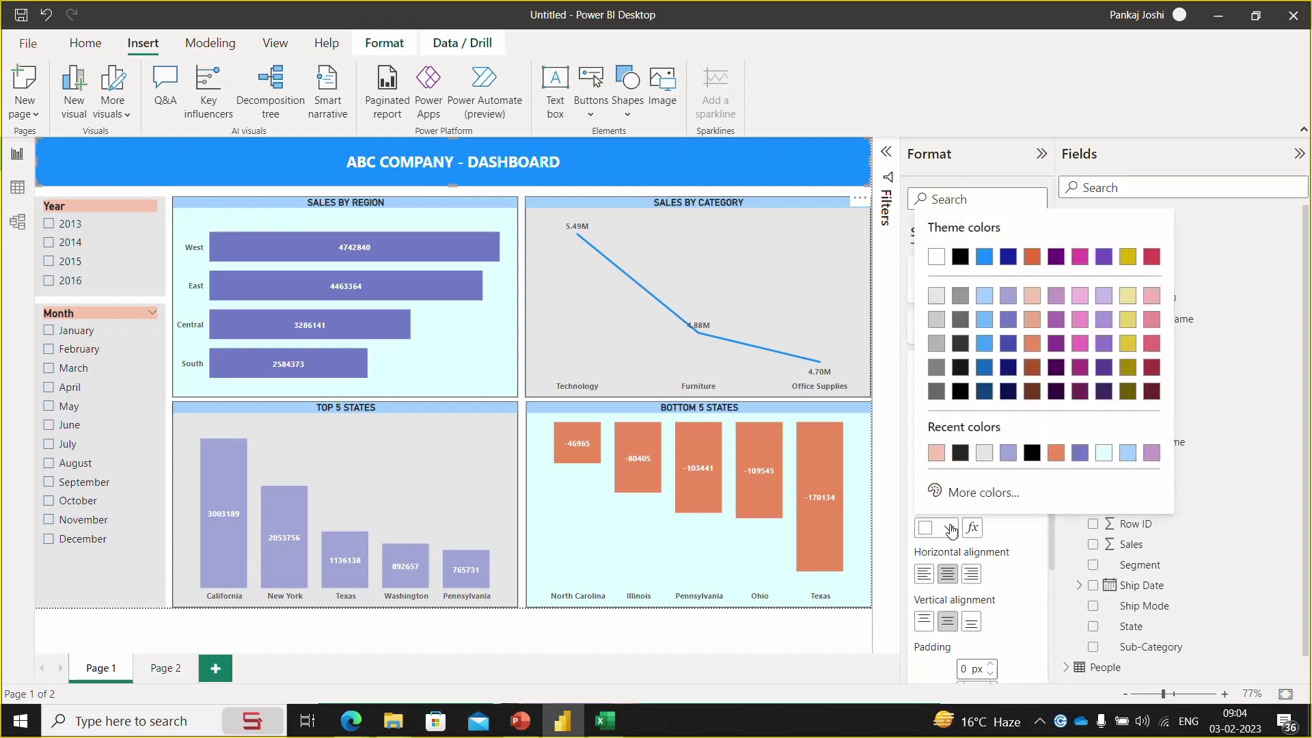
left_click(959, 260)
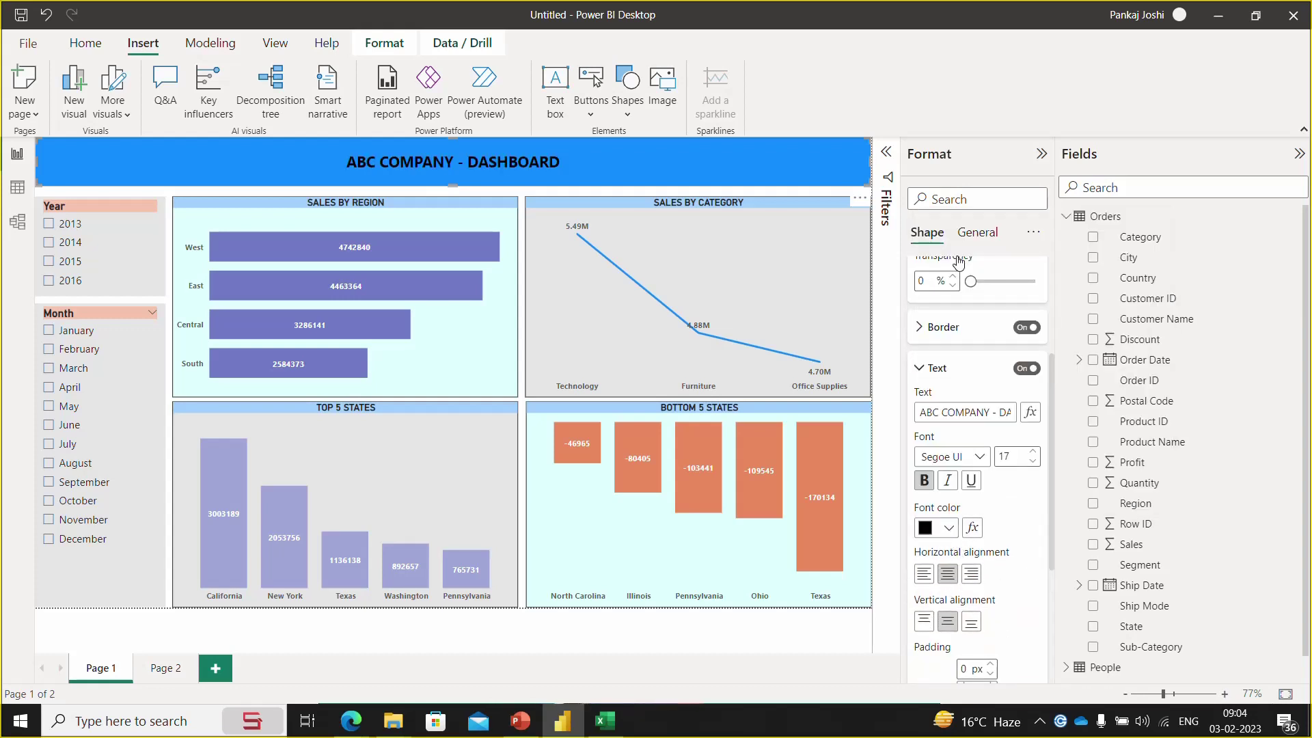
- Switch to the HTML color codes page in the browser, open the orange shades and copy the Vivid Tangerine hex code ffa089
key("alt+Tab")
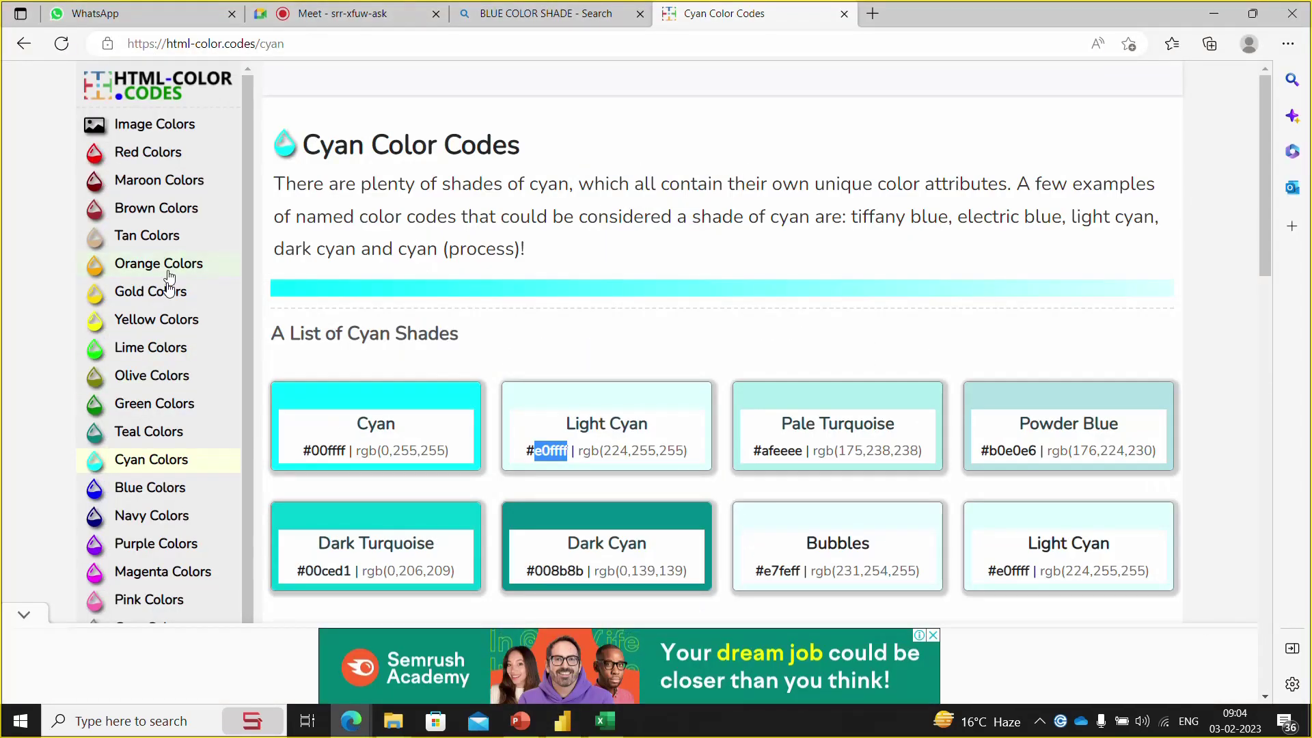
left_click(170, 264)
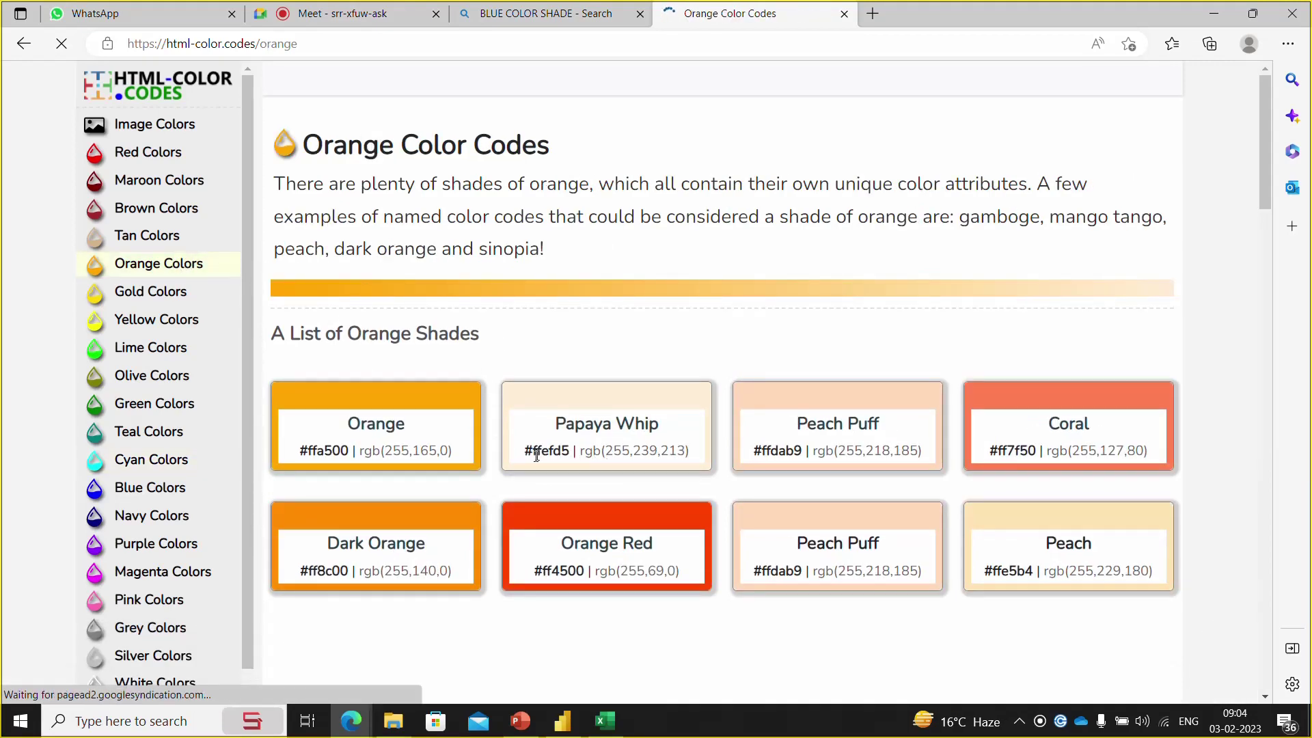
left_click_drag(769, 451, 337, 452)
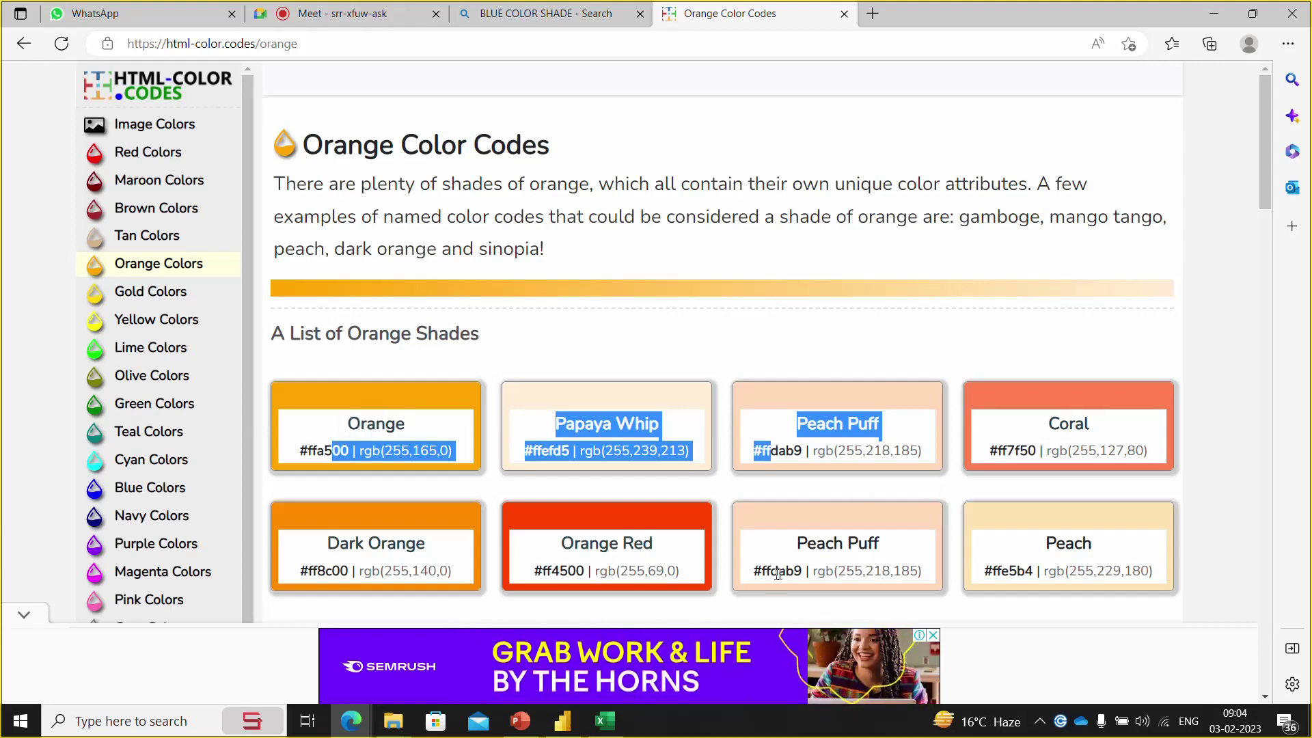
left_click(718, 496)
scroll(719, 495, "down", 1)
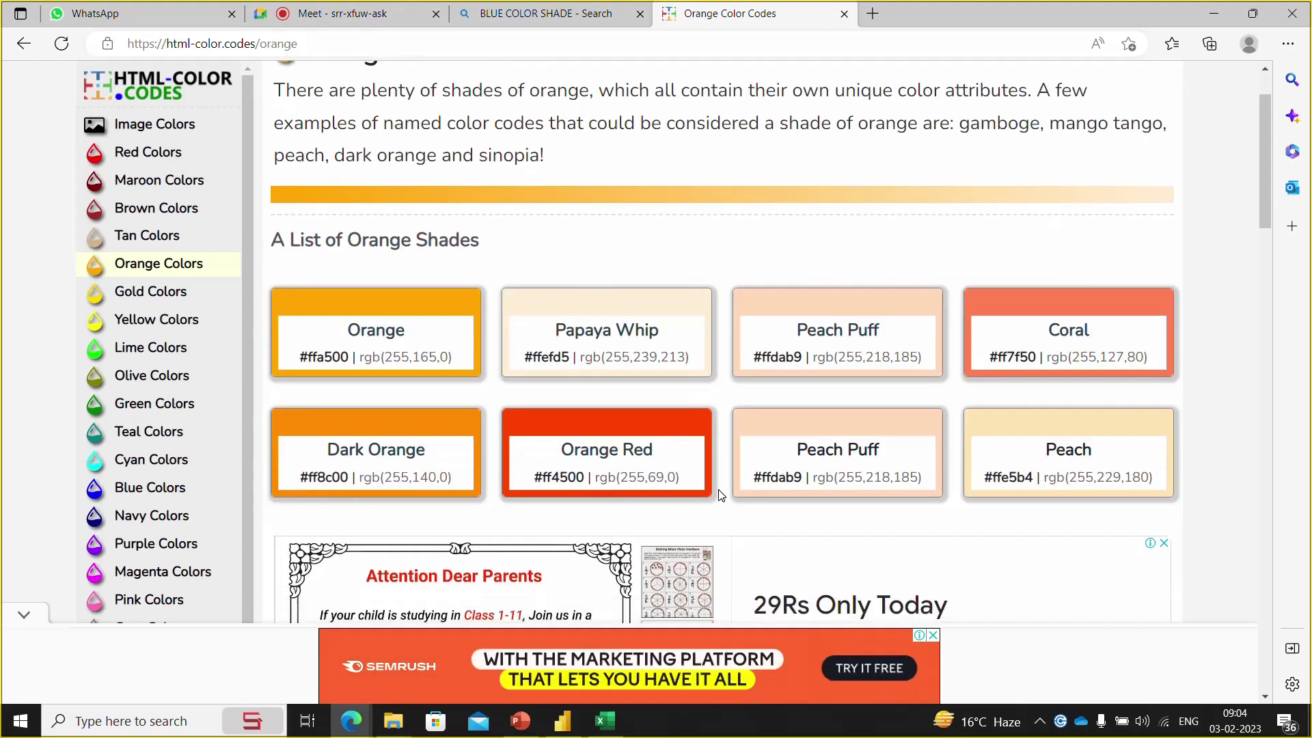
scroll(719, 496, "down", 7)
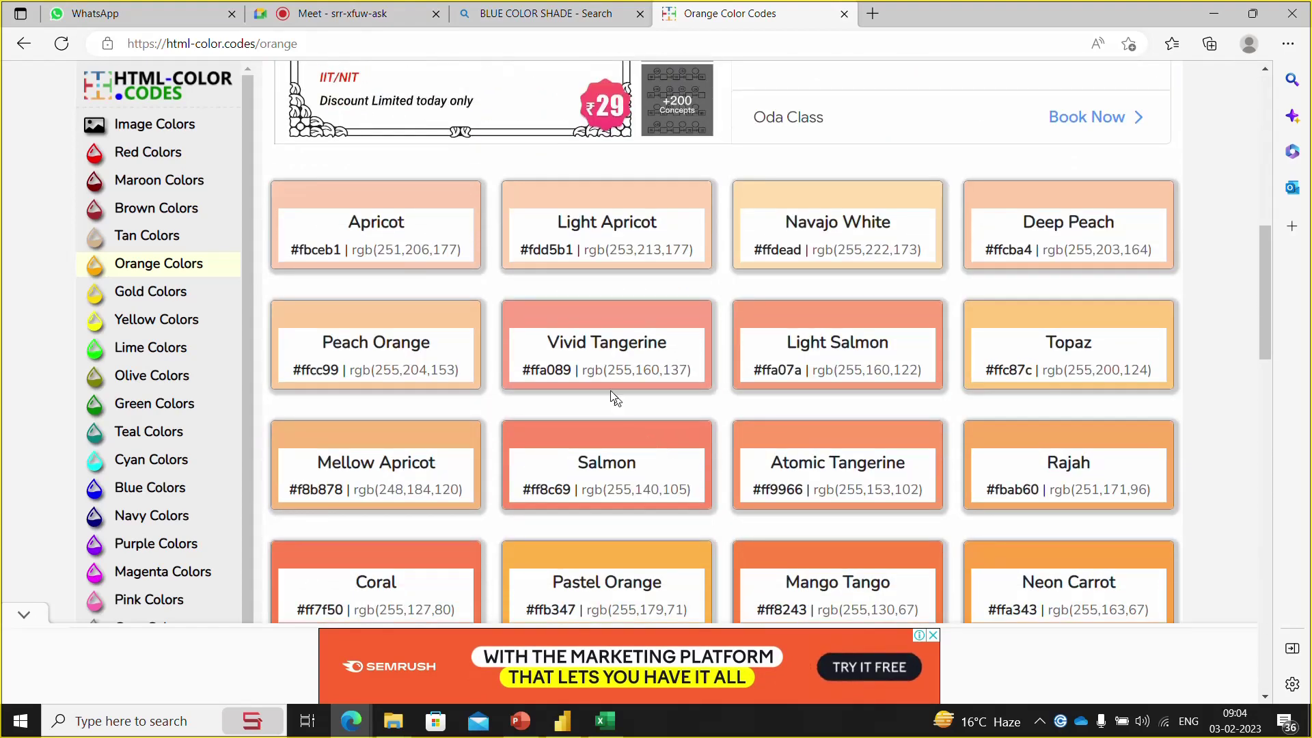
double_click(551, 369)
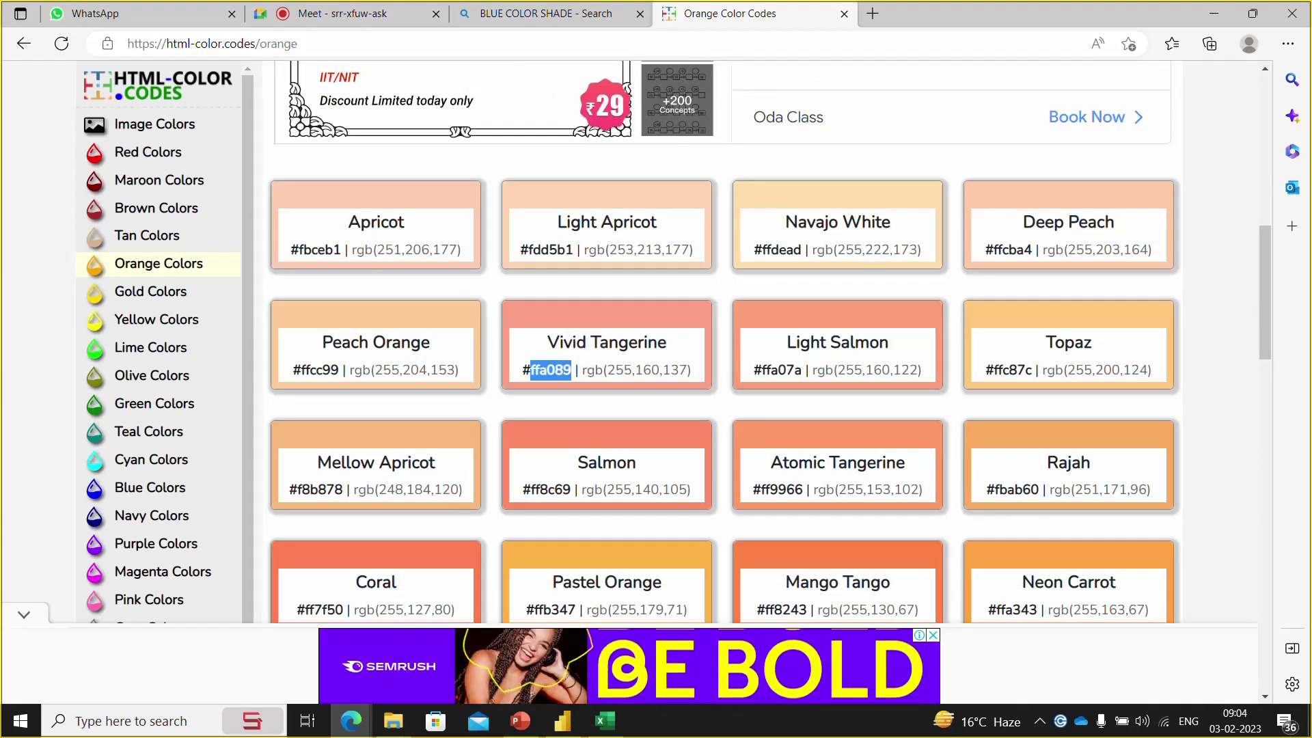
- Switch back to Power BI Desktop and set the banner shape's fill to the custom color #FFA089
key("alt+Tab")
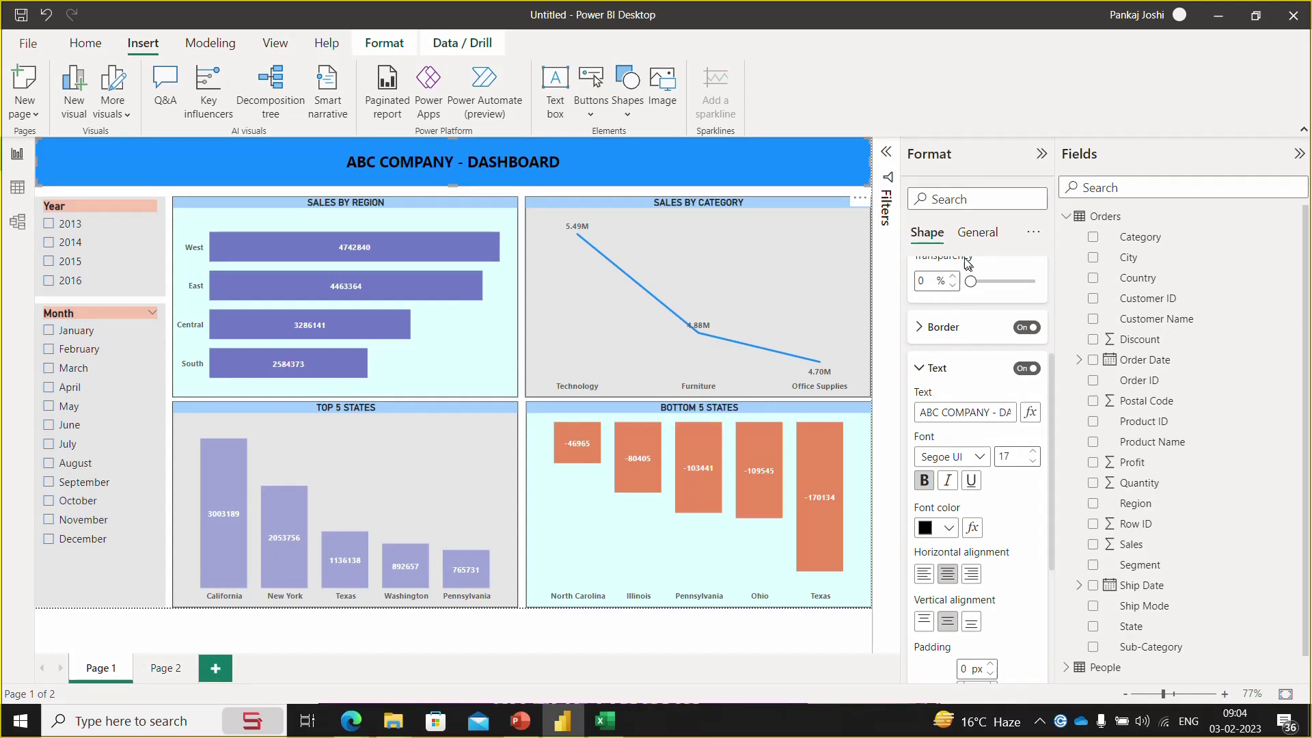
left_click(922, 372)
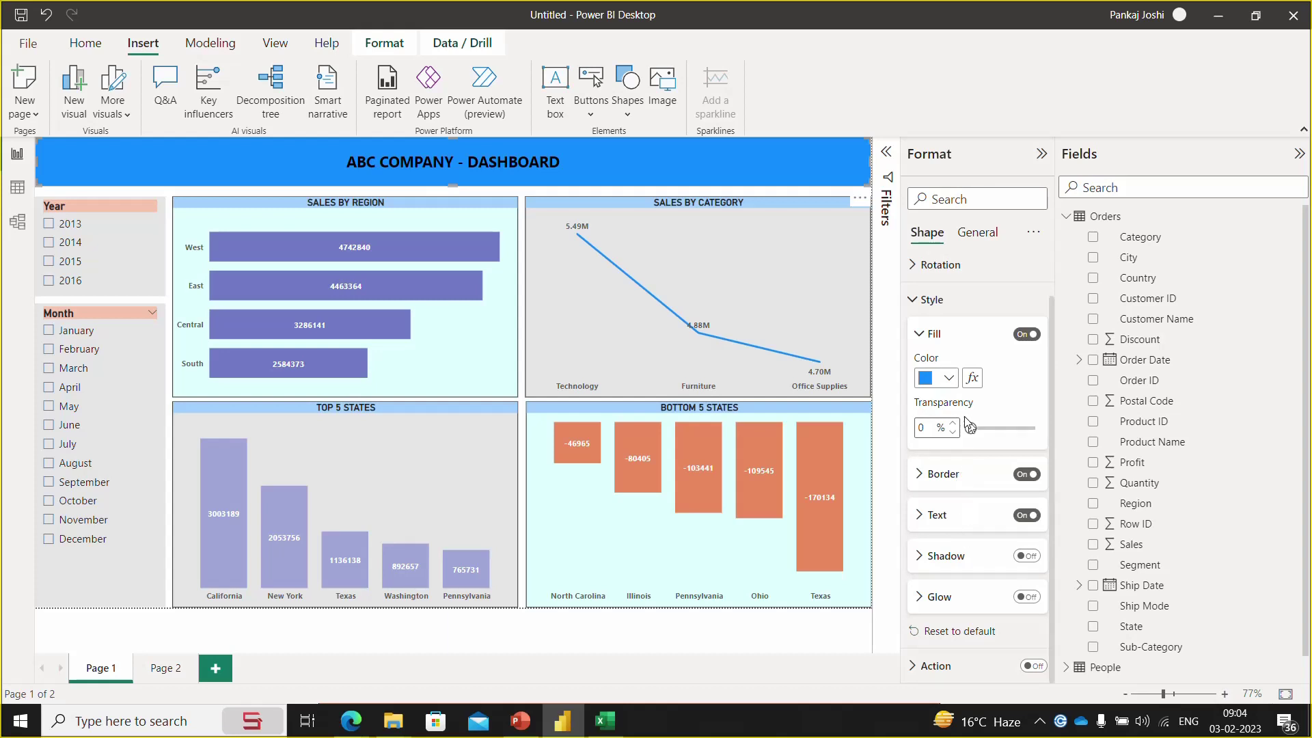
left_click(948, 380)
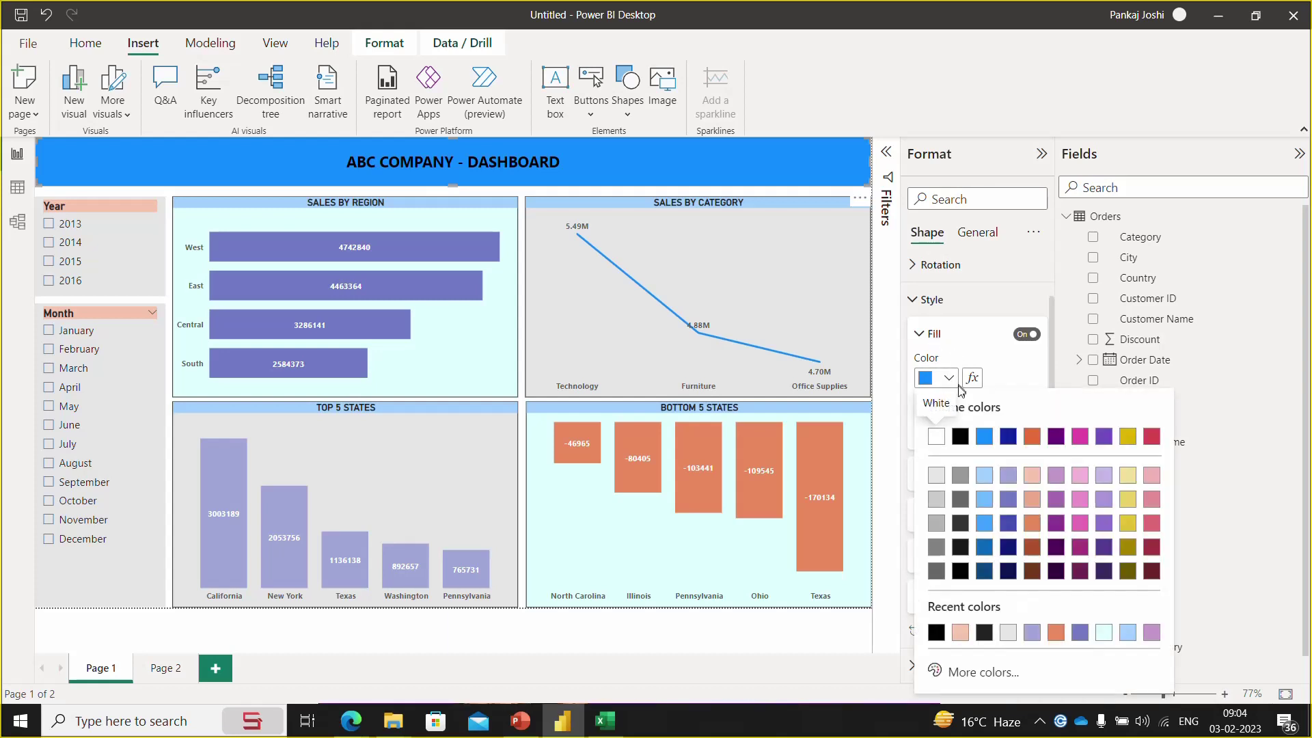
left_click(978, 671)
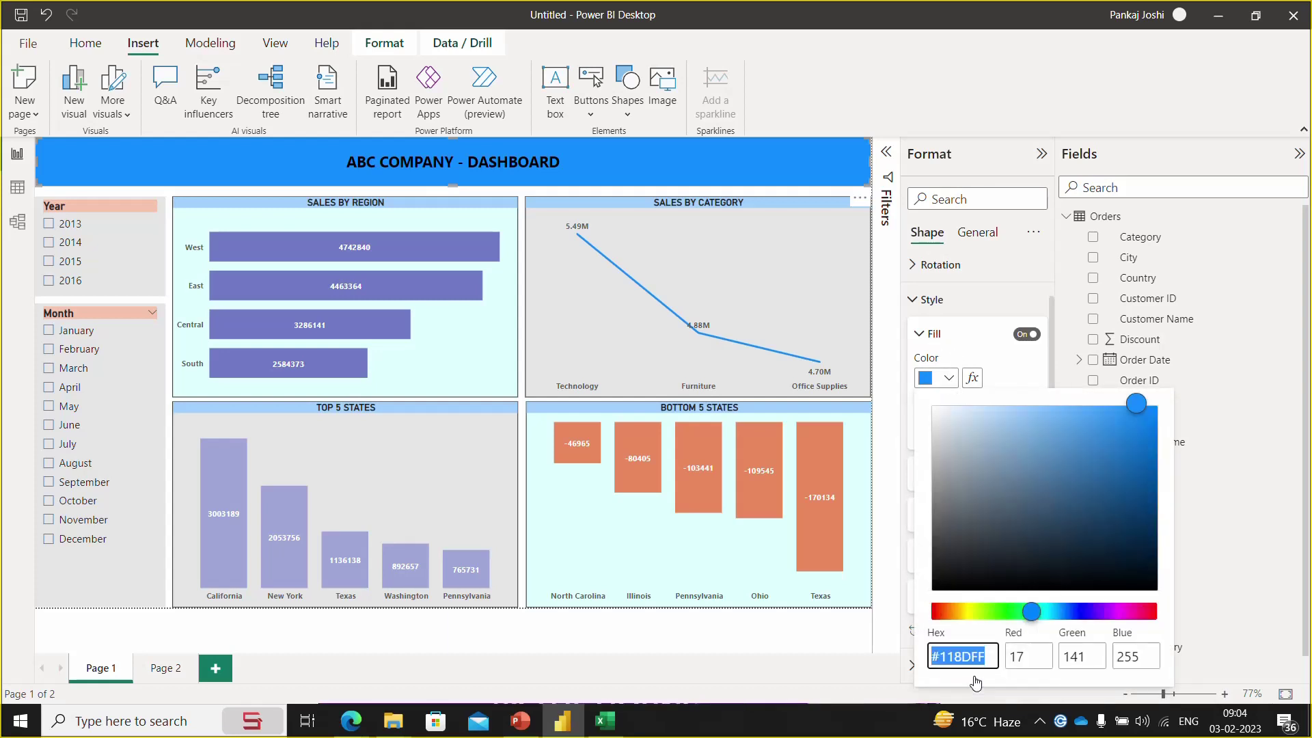
type("#FFA089")
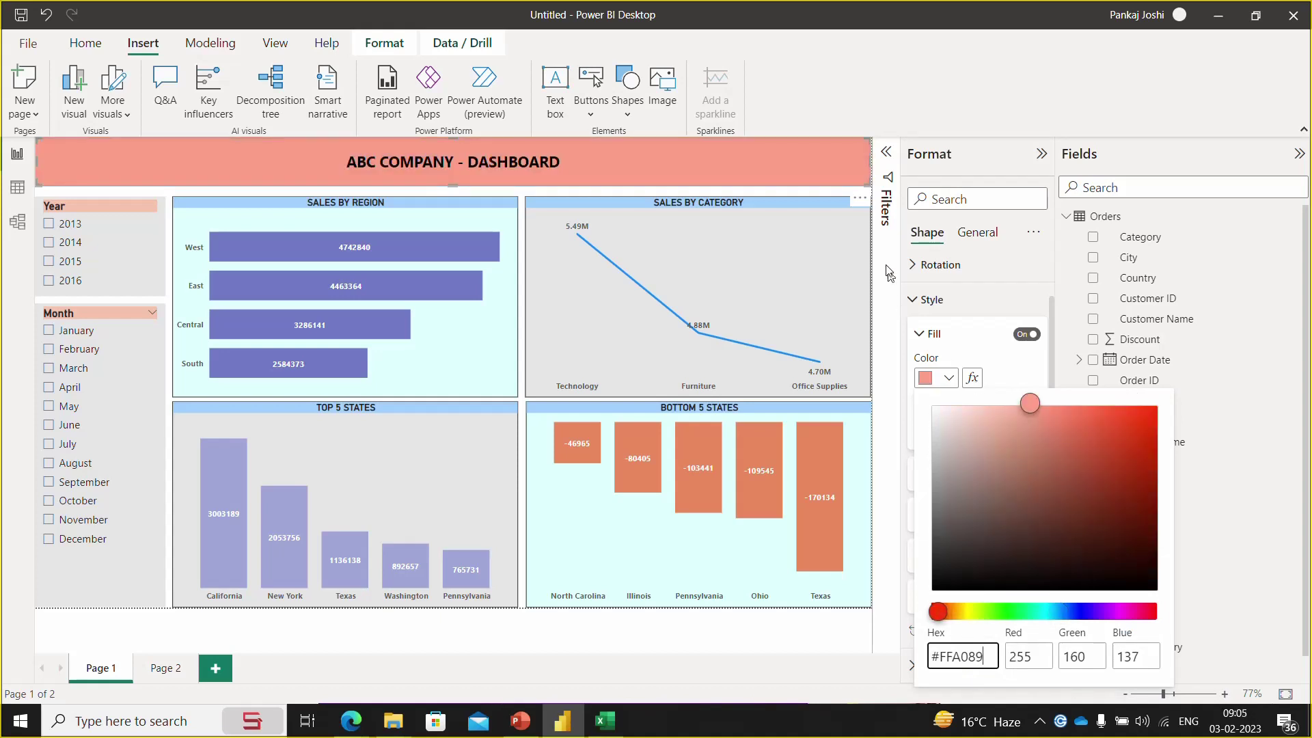
left_click(883, 266)
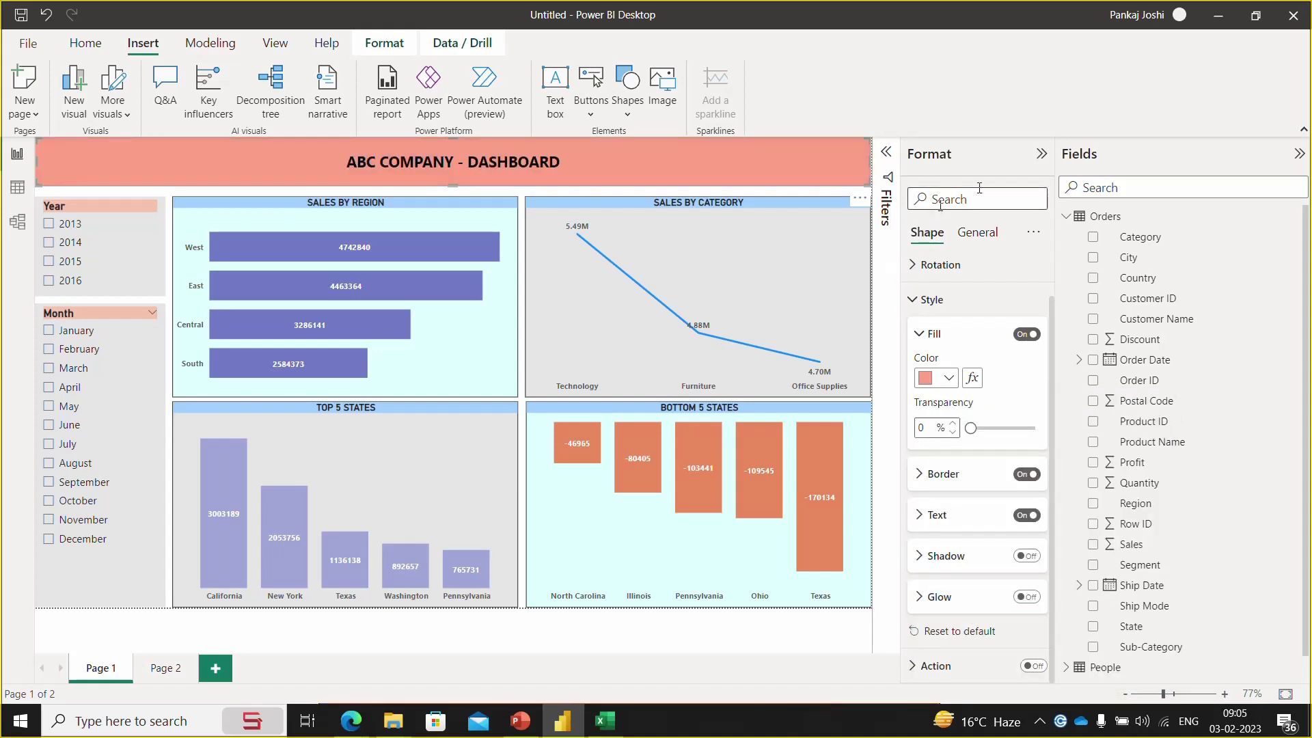
- Collapse the Format and Fields panes to enlarge the report canvas, and deselect the banner
left_click(1043, 155)
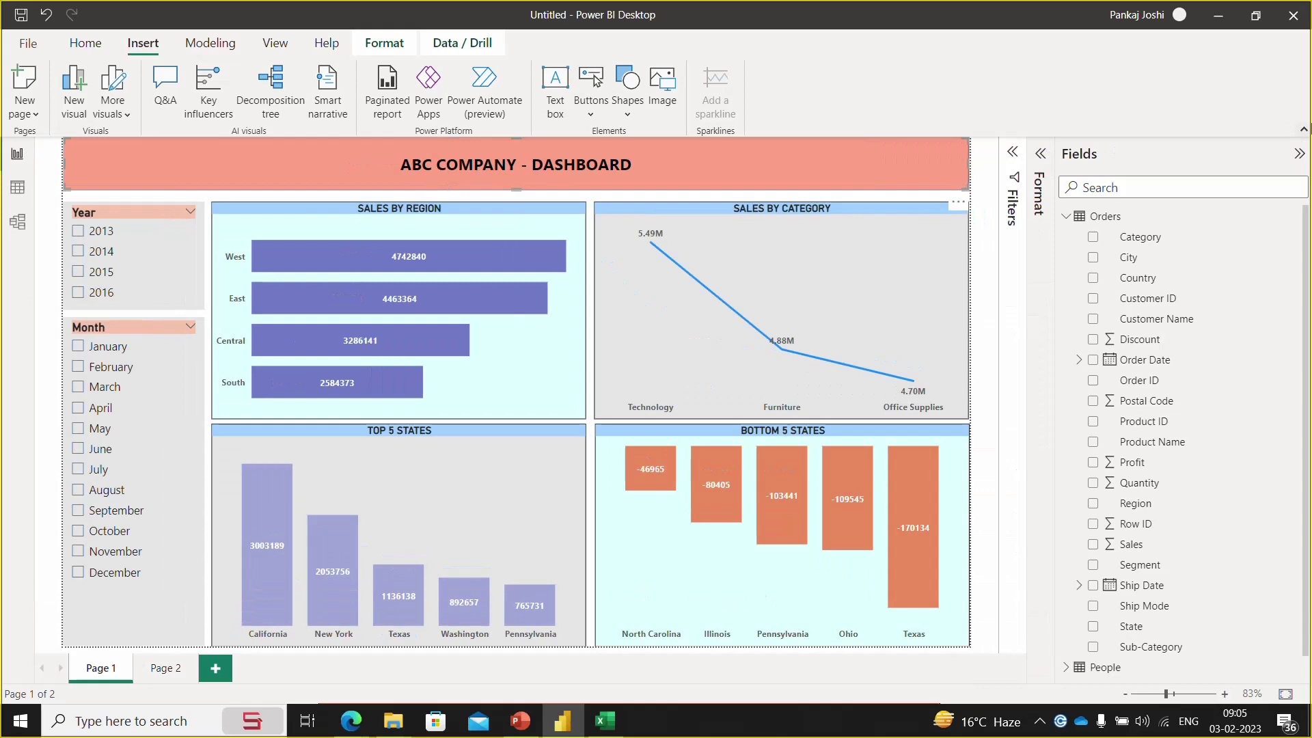
left_click(1300, 153)
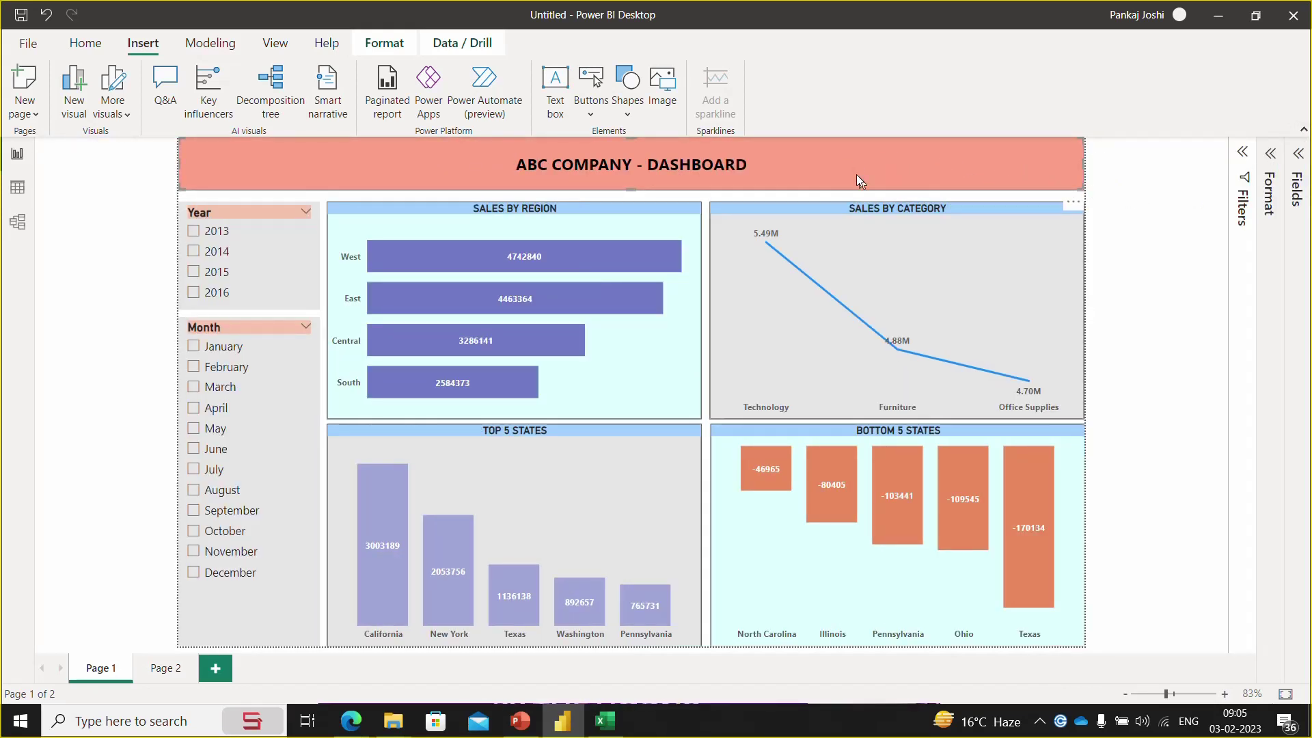
left_click(1140, 208)
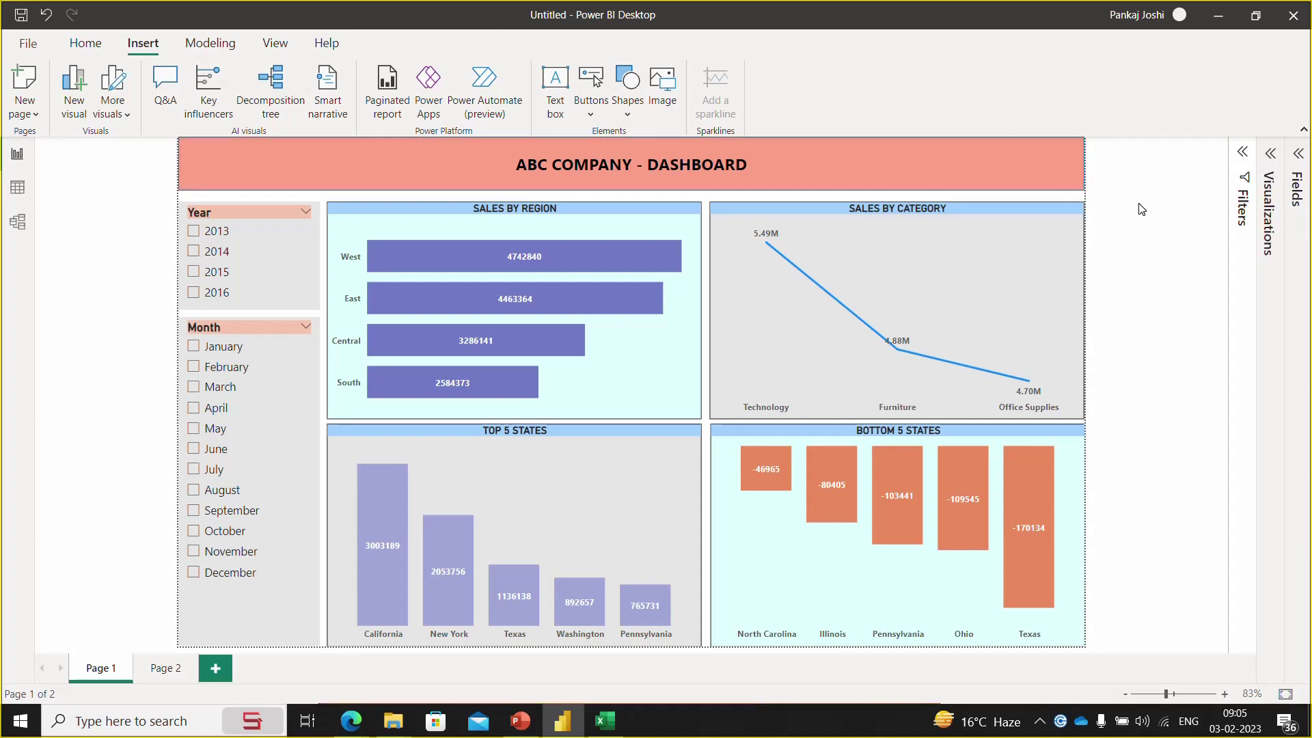
- Test the Month slicer by filtering the charts by July, August and September, and clear the month selection
left_click(194, 473)
left_click(193, 489)
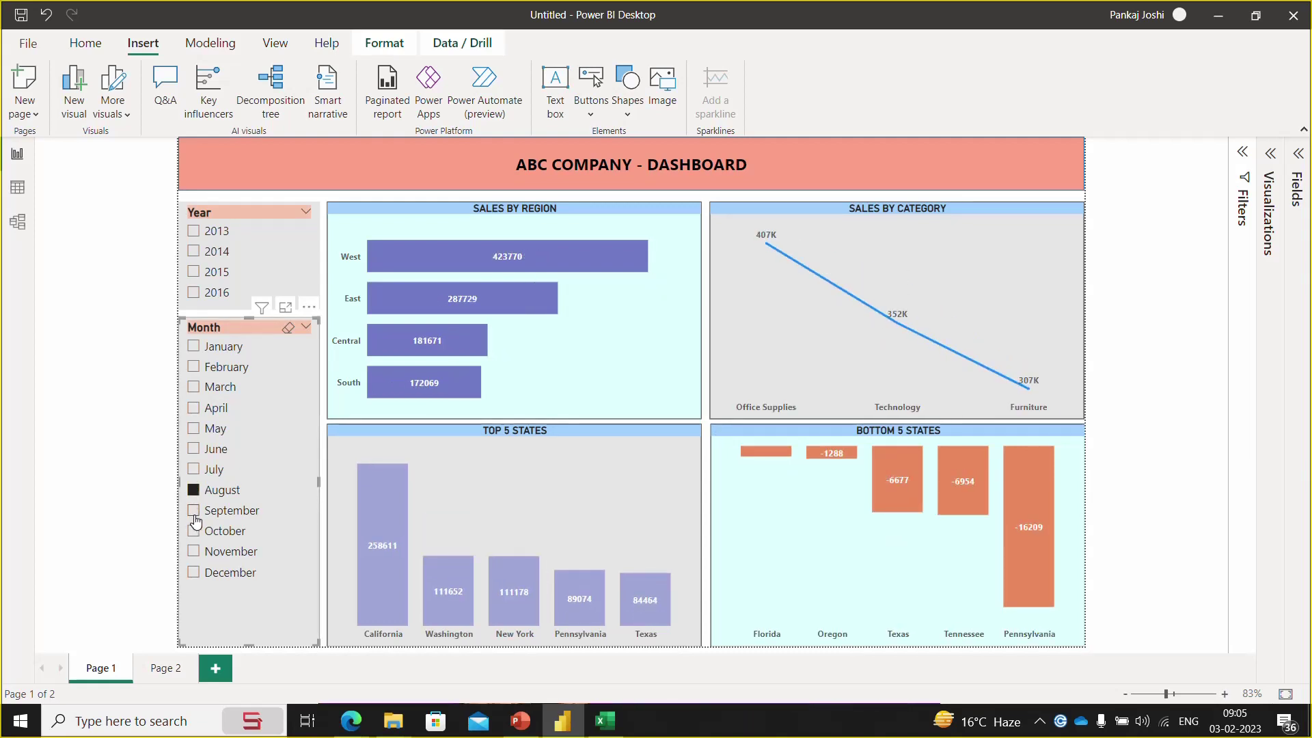
left_click(193, 511)
left_click(193, 510)
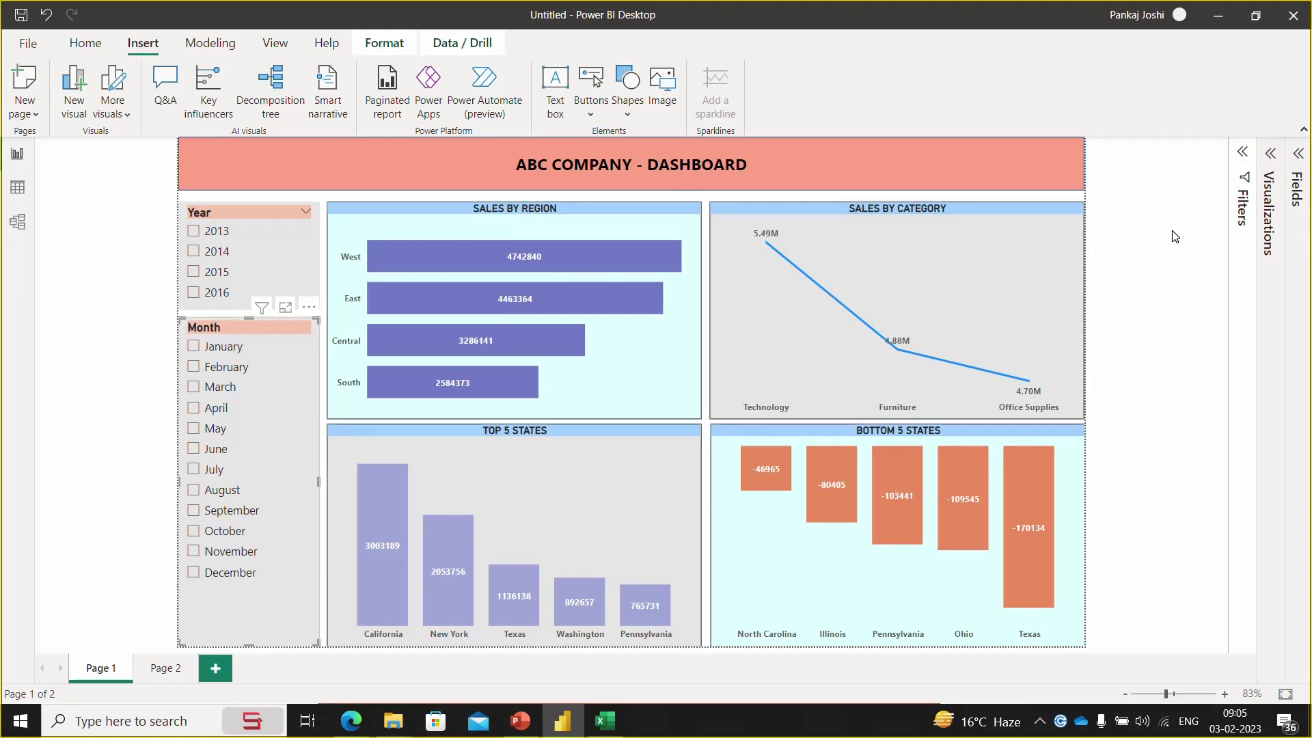
- Save the report in the PJBI006 folder as a Power BI file named "001 - Demo Pbix file"
key("ctrl+s")
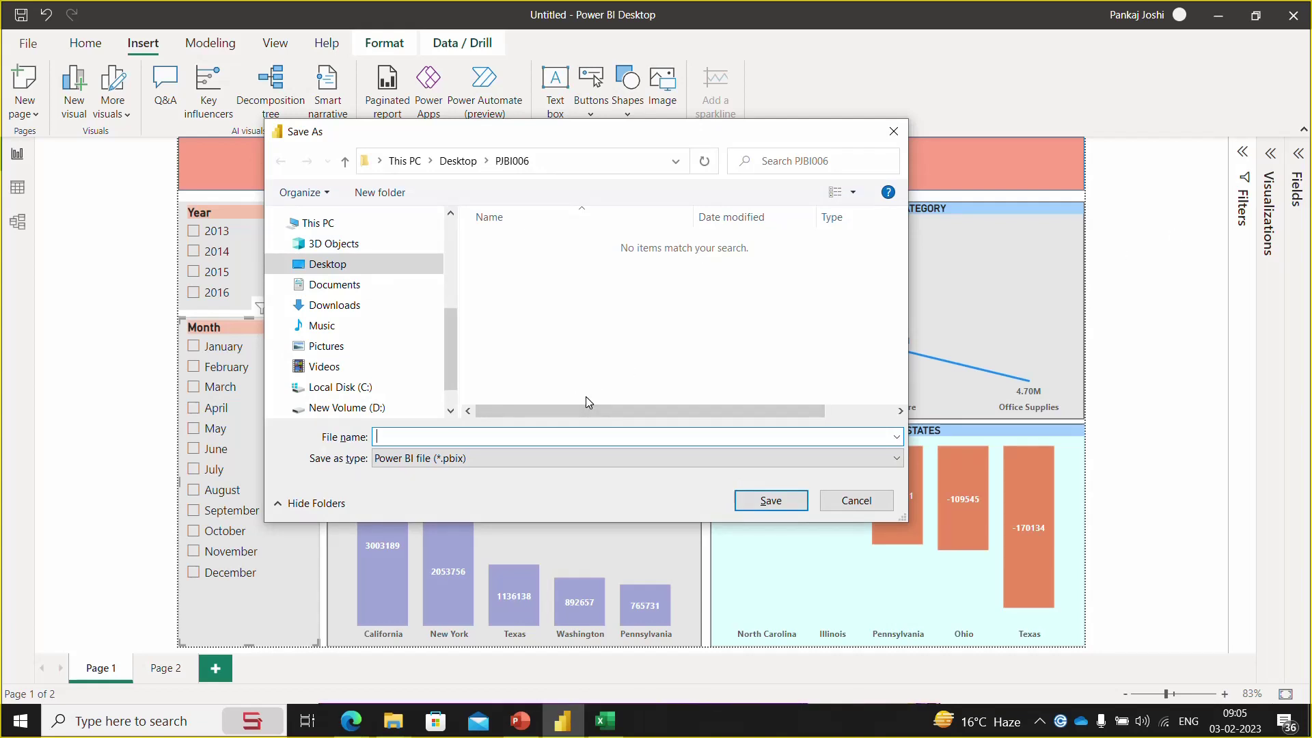
type("001 - ")
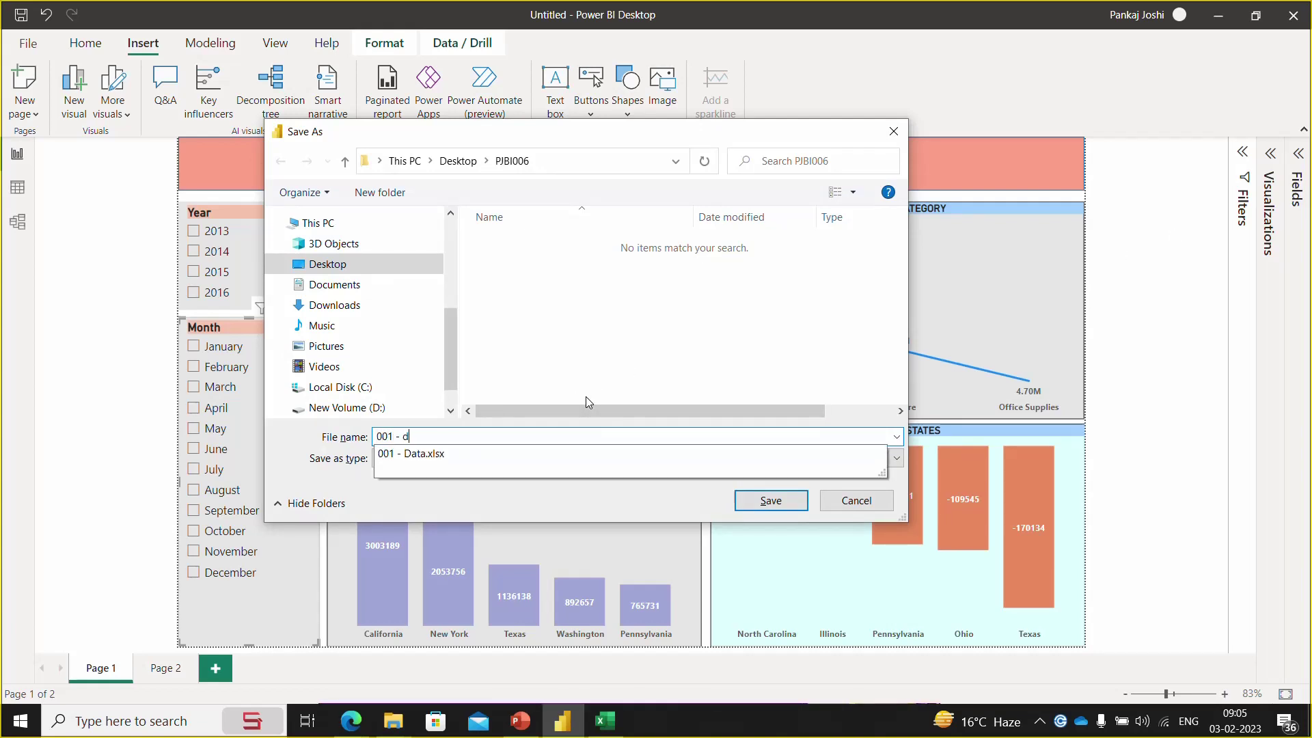
type("Demo")
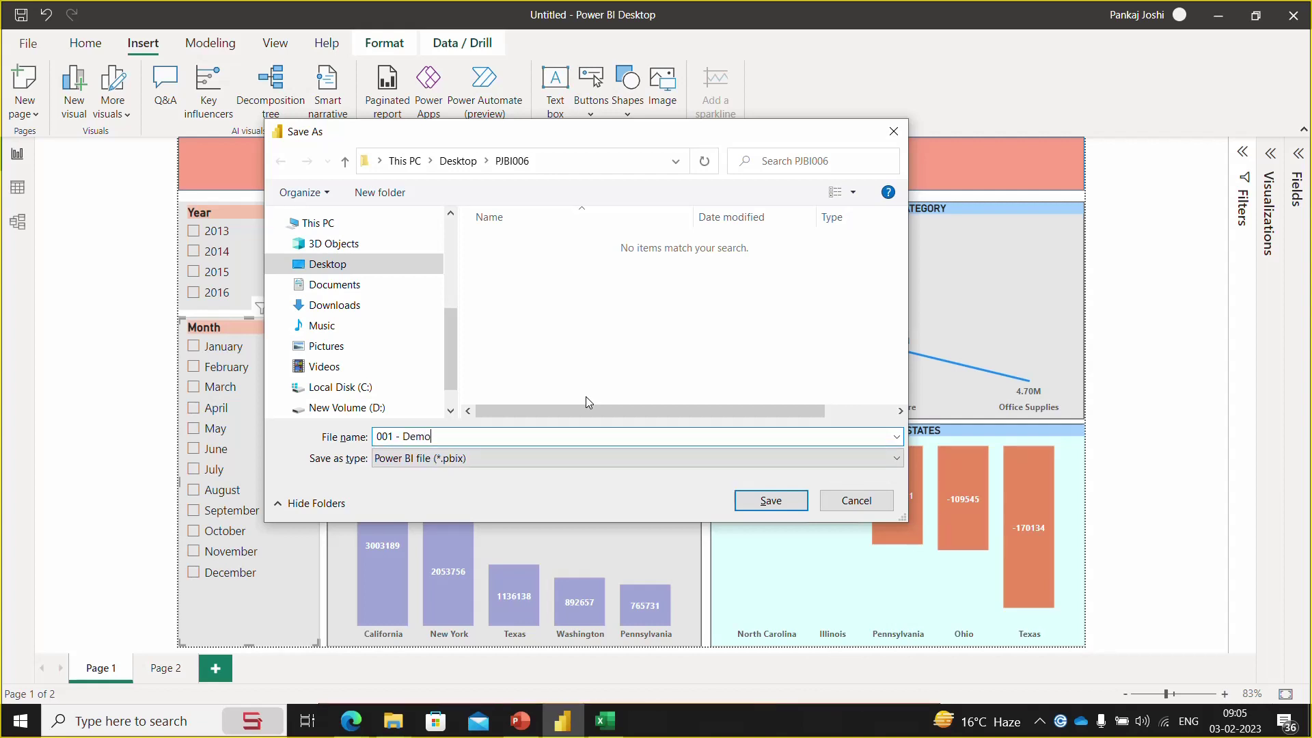
type(" Pbix file")
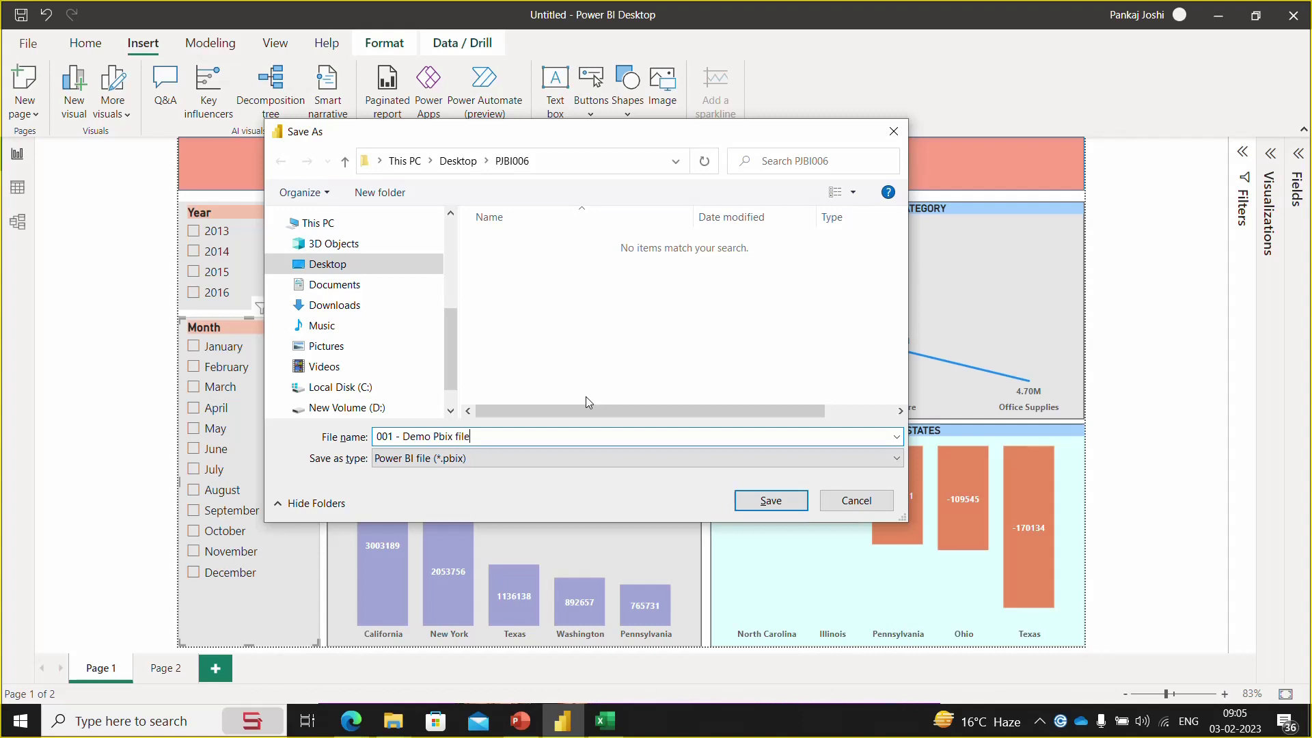
key("Return")
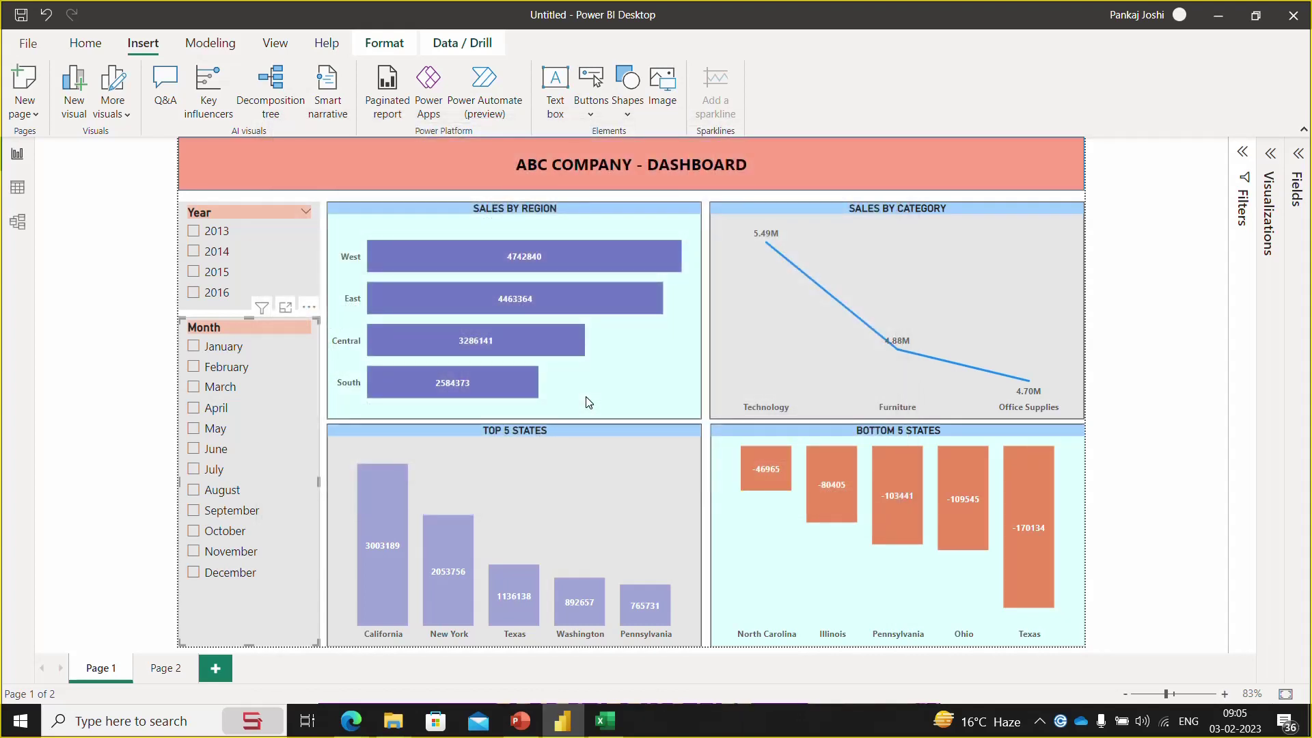
- Switch to the Demo - Power BI.pptx presentation in PowerPoint and display slide 9 with the course schedule and fees
key("alt+Tab")
key("alt+Tab")
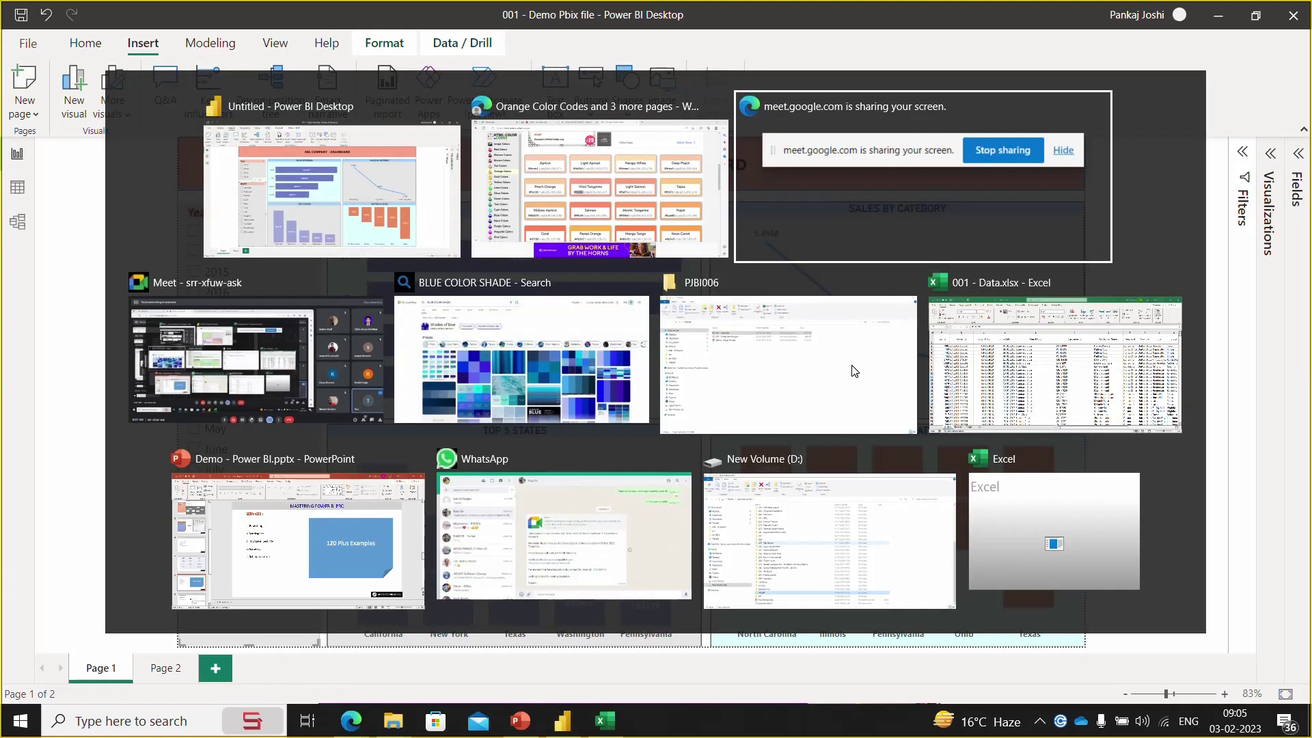
key("alt+Tab")
key("alt+Tab")
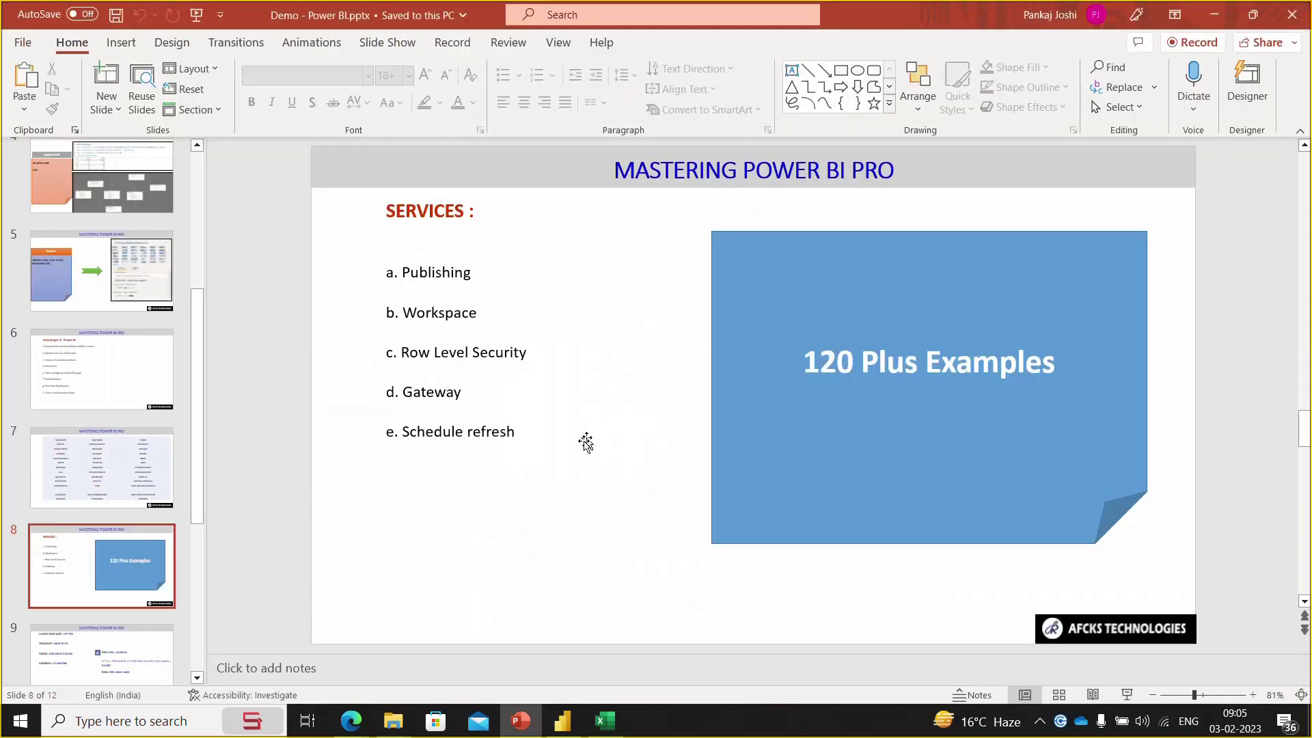
left_click(197, 679)
left_click_drag(197, 679, 197, 679)
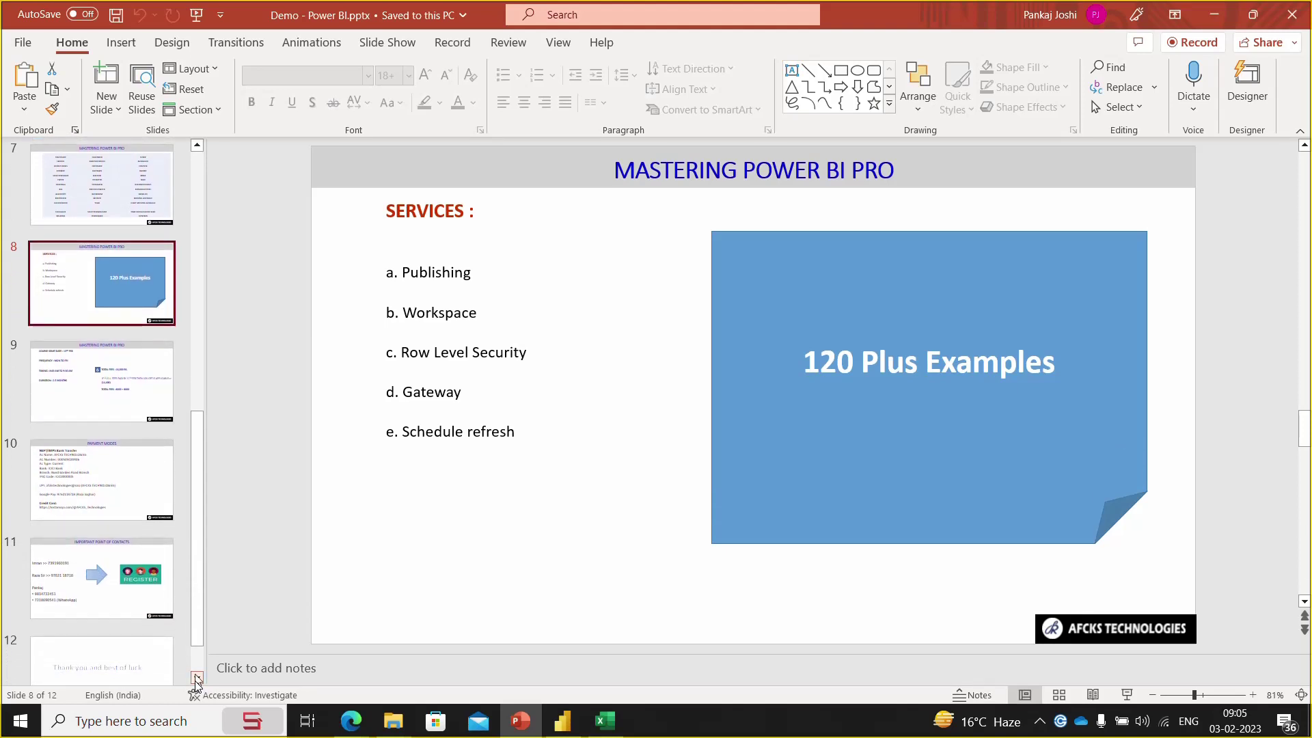
left_click(124, 415)
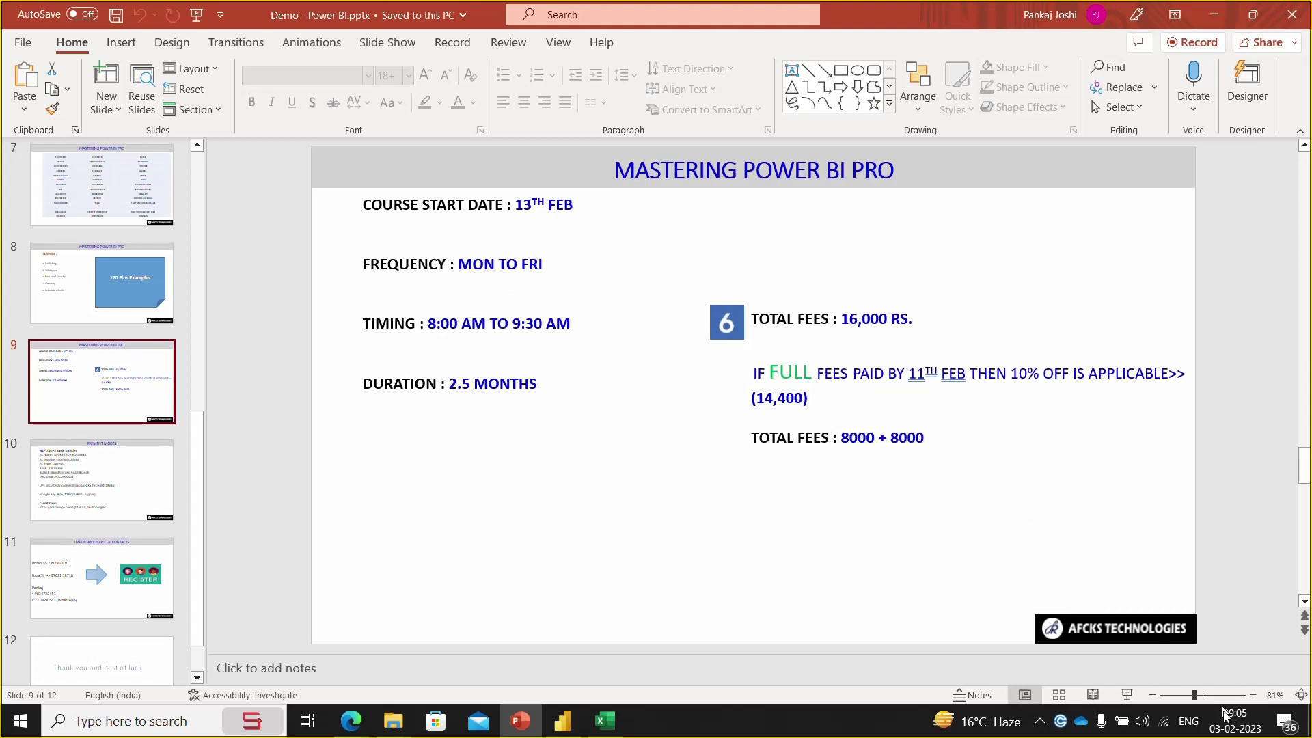
- Check the February 2023 system calendar, close it, and briefly highlight the course duration value on the slide
left_click(1228, 731)
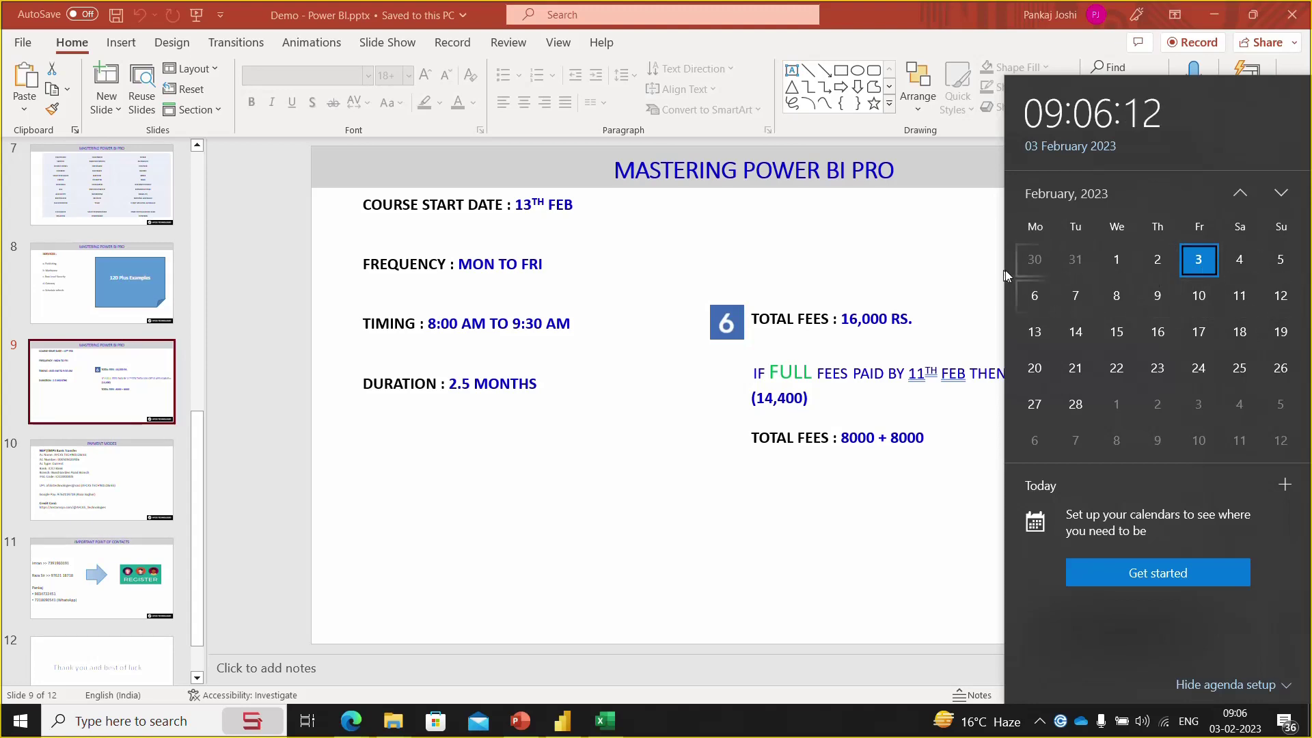
left_click(774, 248)
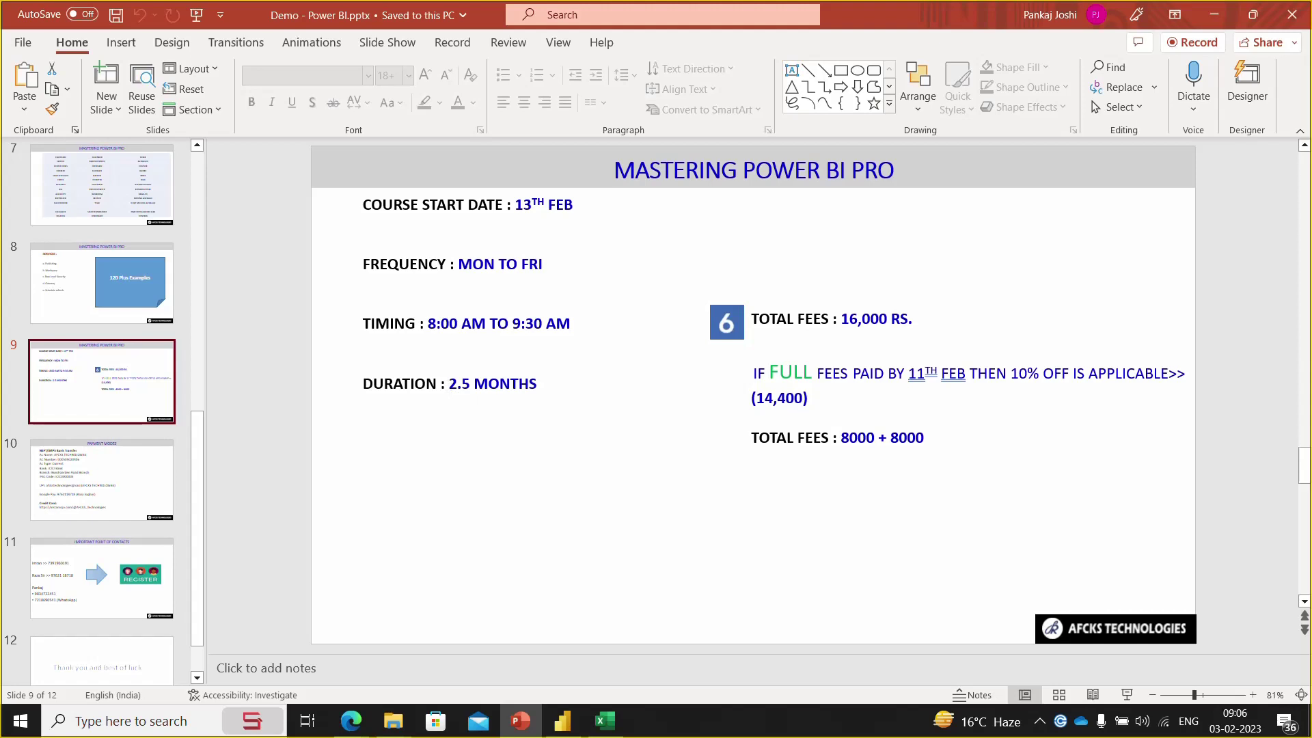
left_click(449, 383)
left_click_drag(448, 384, 534, 401)
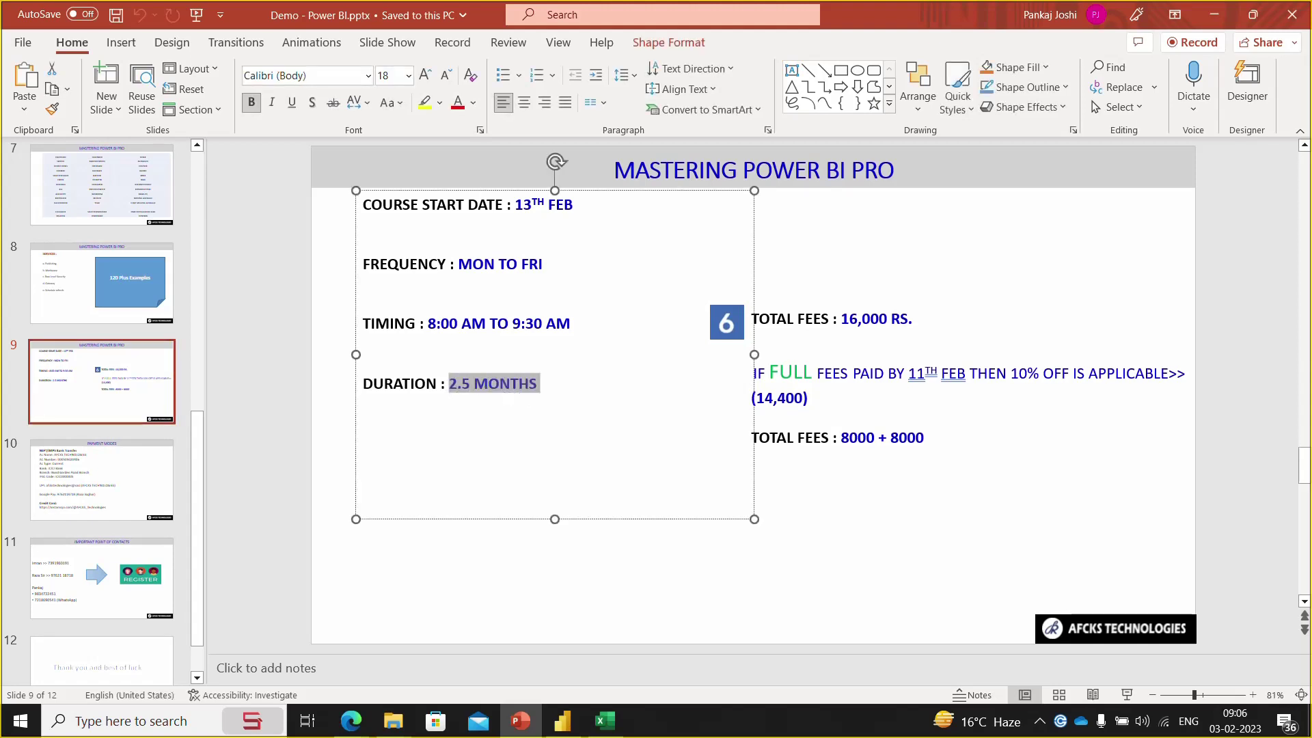
left_click(507, 576)
left_click(519, 483)
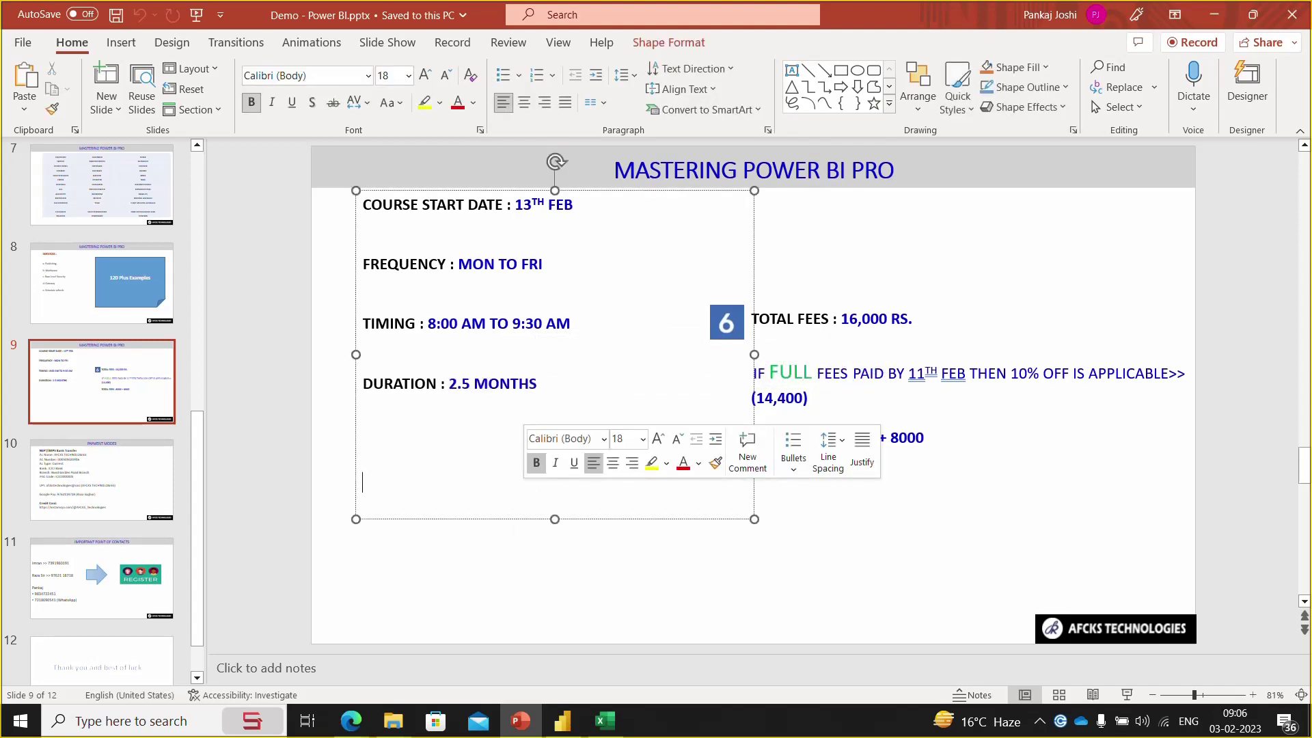
left_click(467, 599)
left_click(526, 456)
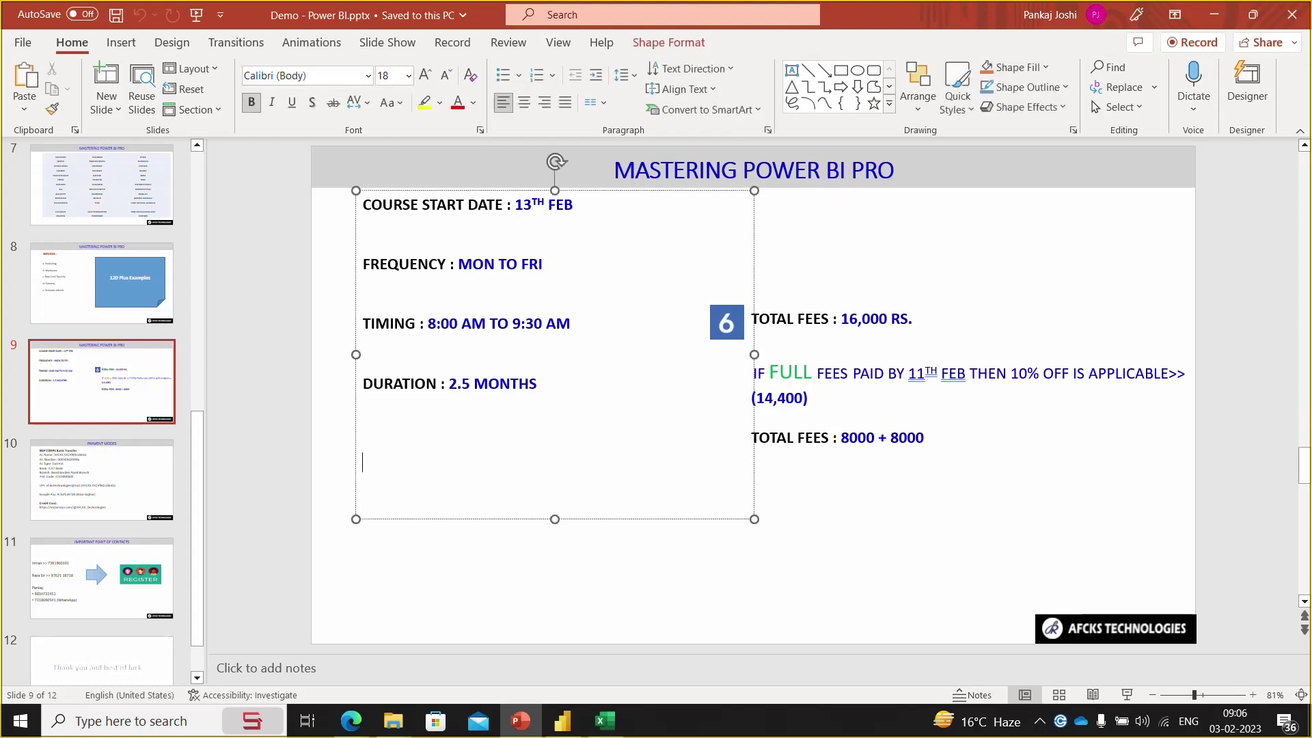
left_click(532, 565)
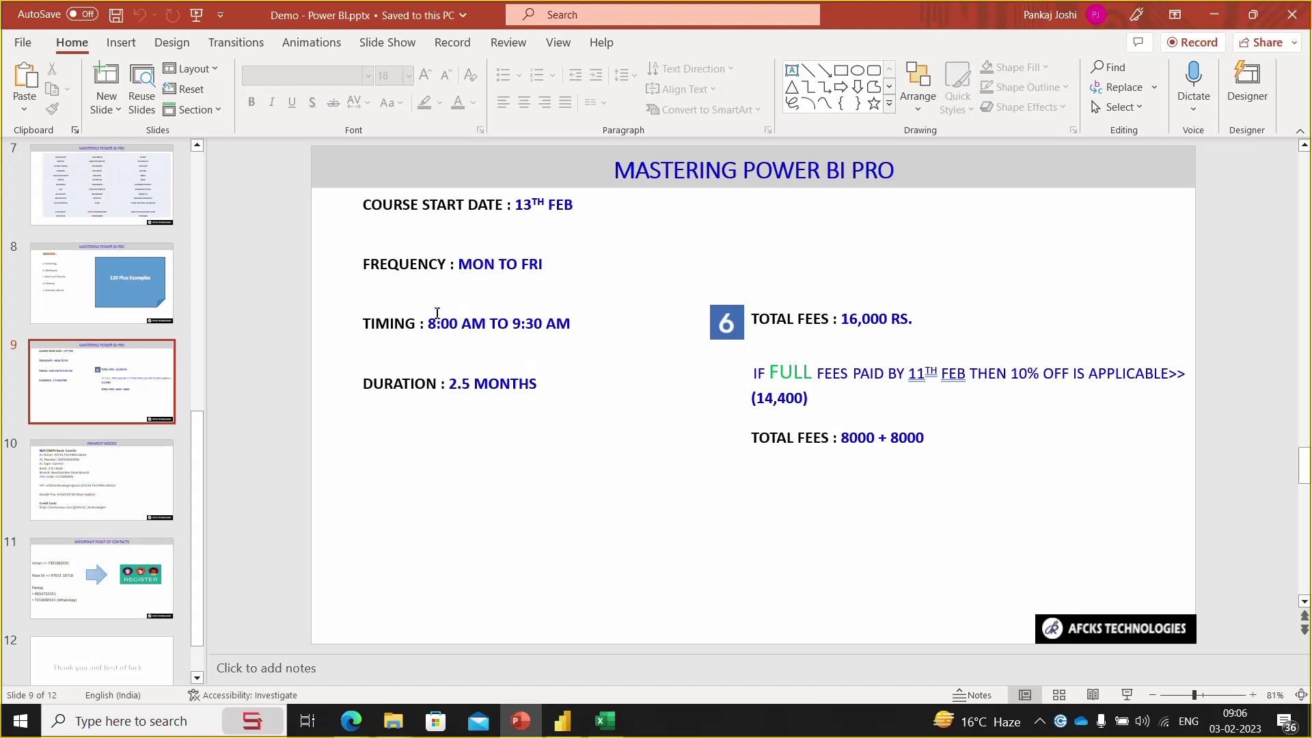